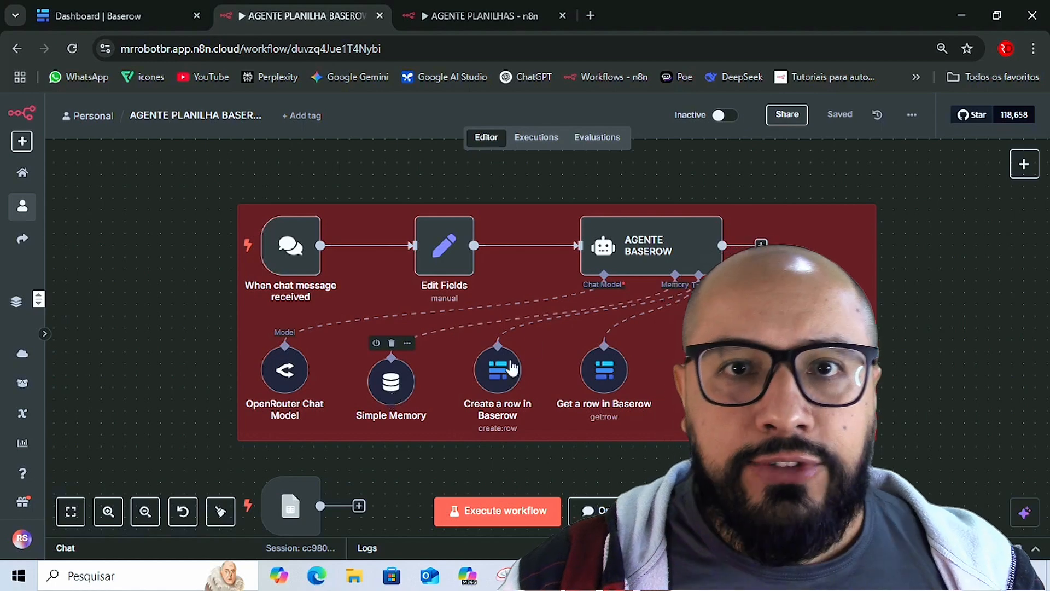
# Compare the AGENTE PLANILHAS workflow with the AGENTE PLANILHA BASEROW workflow in n8n.
pyautogui.click(456, 16)
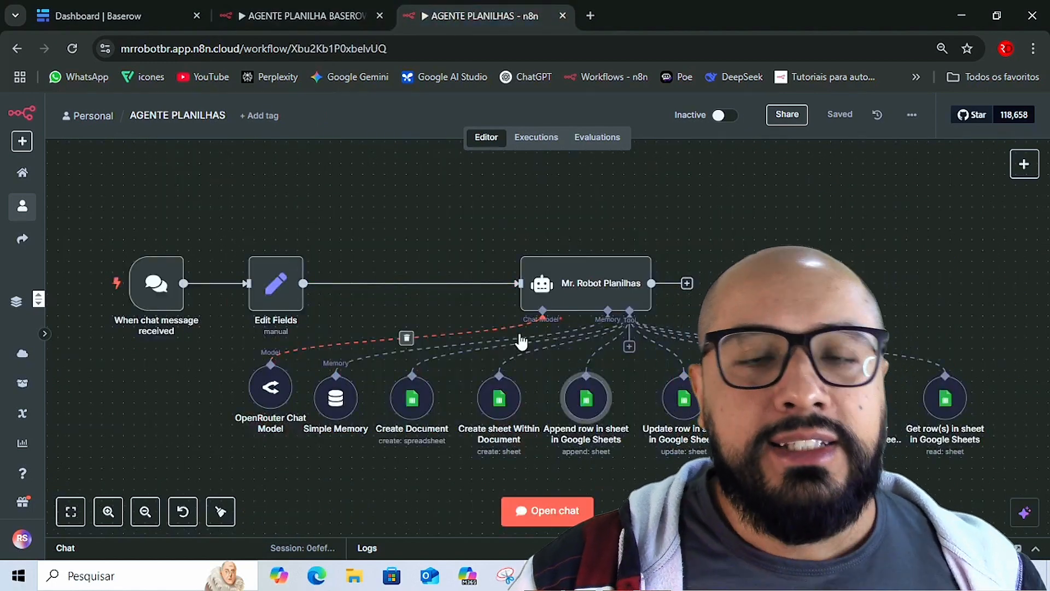
pyautogui.click(324, 18)
pyautogui.click(477, 16)
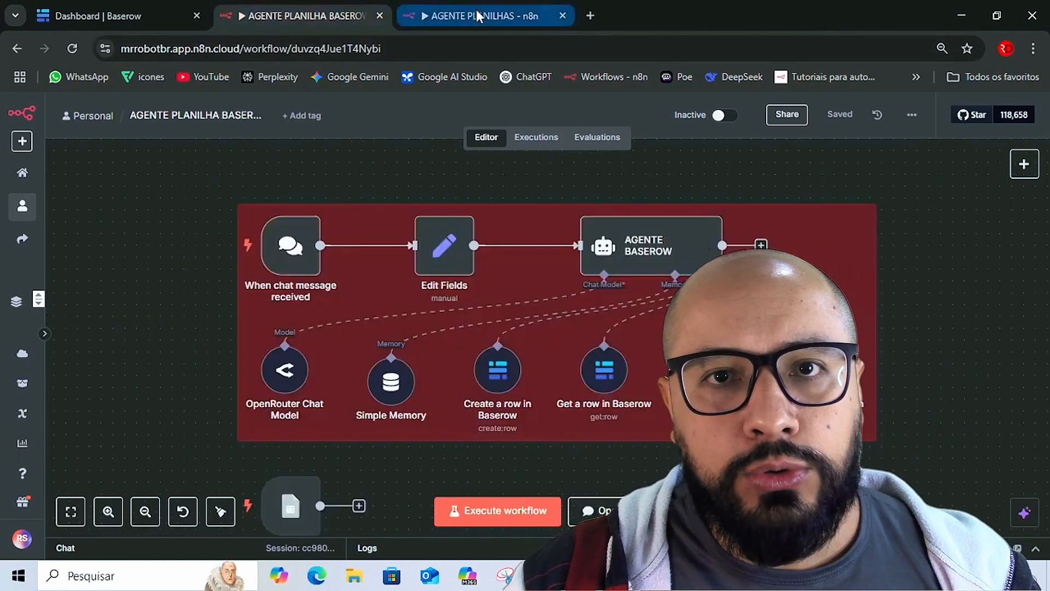
pyautogui.click(291, 13)
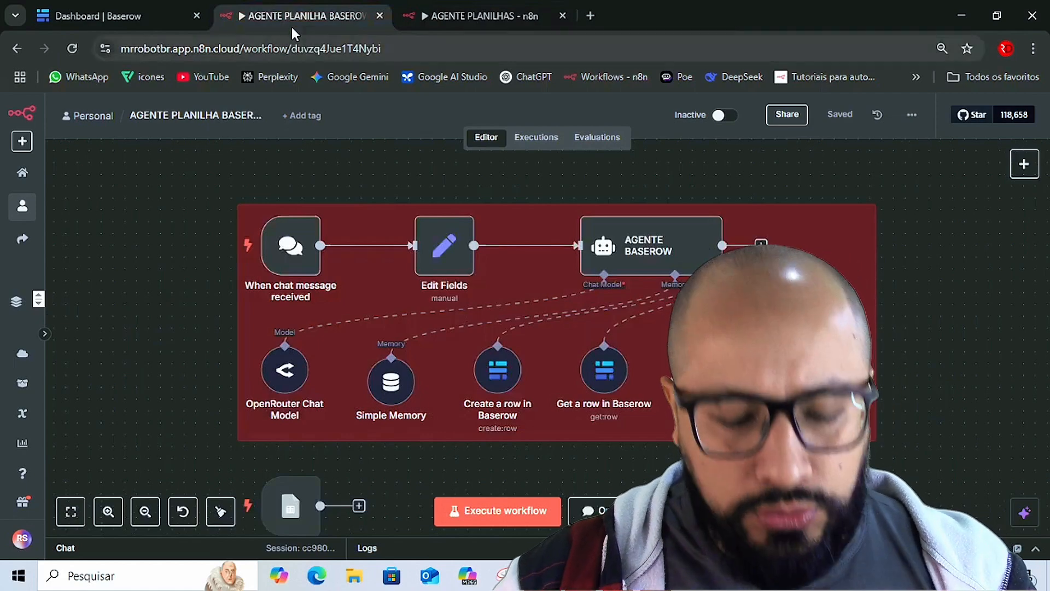
# Switch to the Google Docs guide and review its Baserow account link and Google credentials video link.
pyautogui.hotkey('alt', 'Tab')
pyautogui.hotkey('alt', 'Tab')
pyautogui.hotkey('alt', 'Tab')
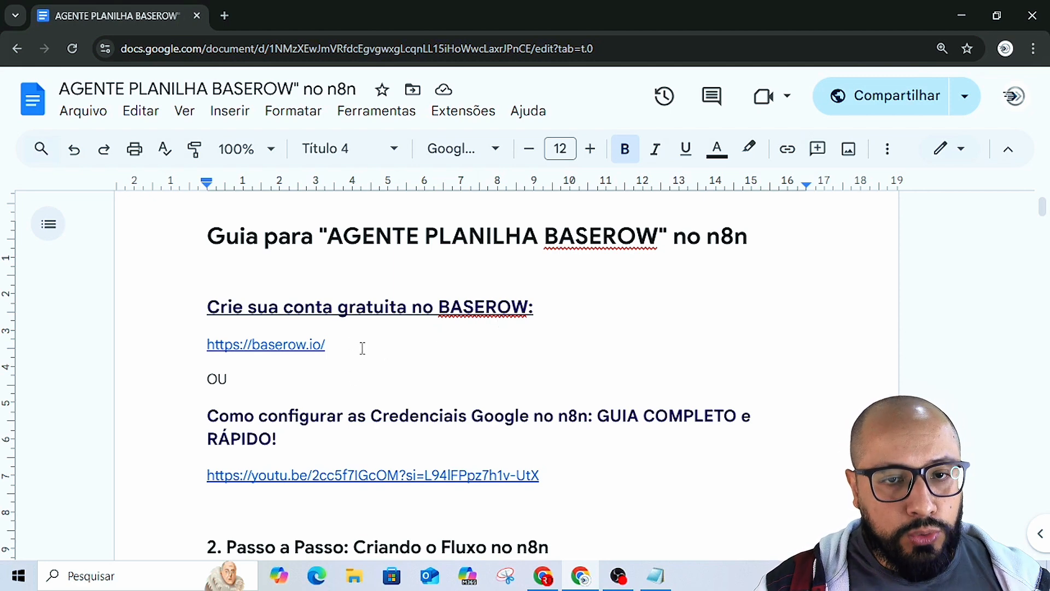
pyautogui.click(269, 344)
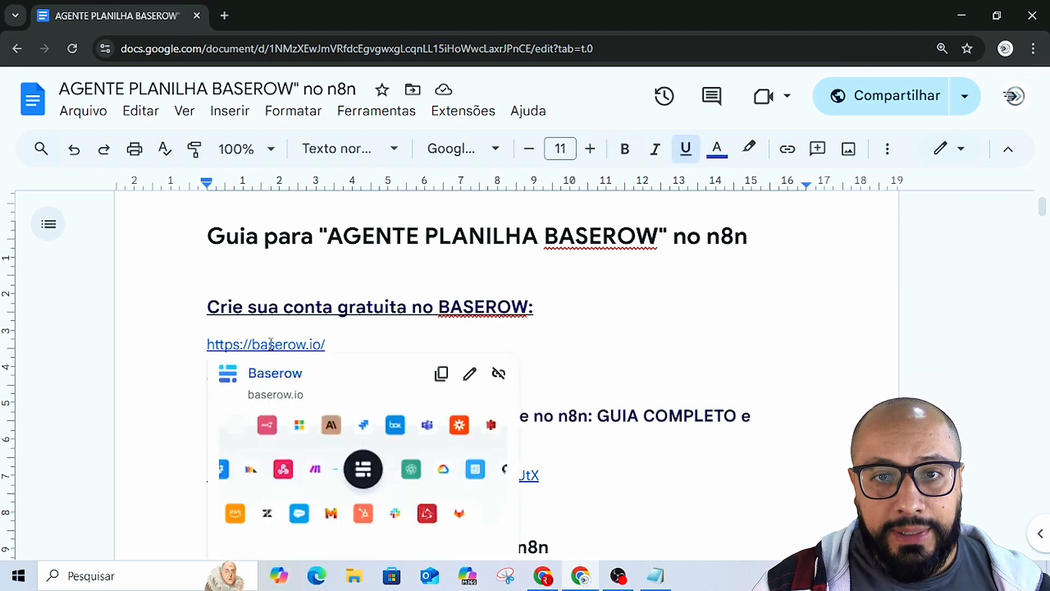
pyautogui.click(652, 364)
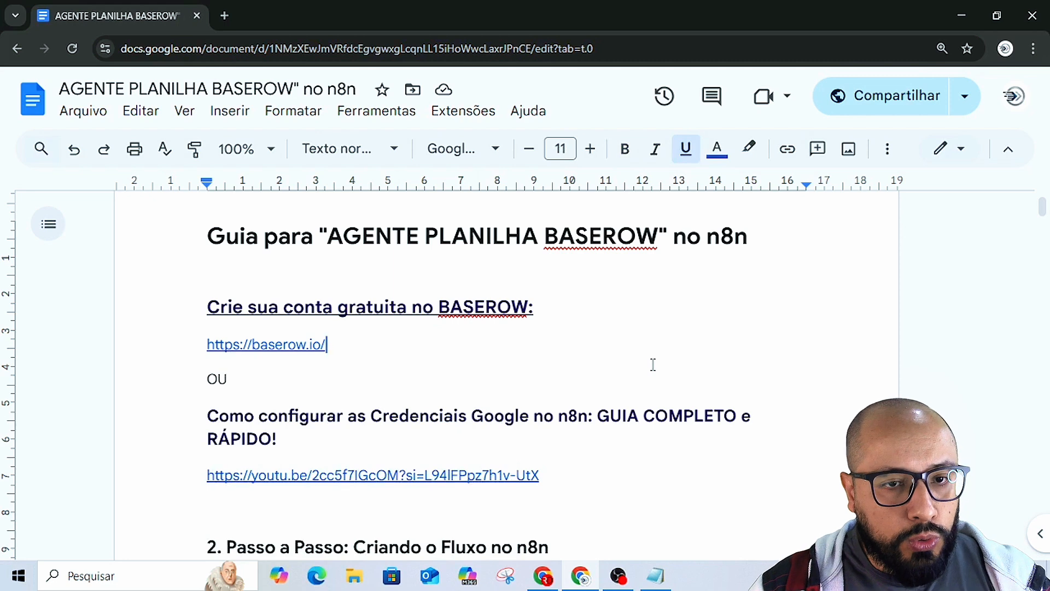
pyautogui.scroll(-1, 653, 364)
pyautogui.click(350, 399)
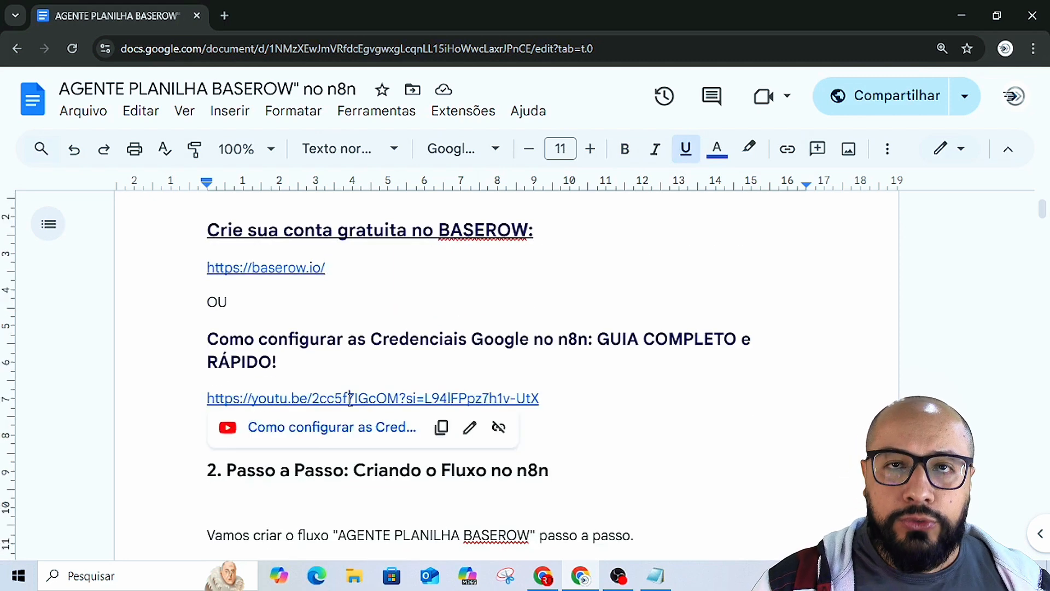
pyautogui.scroll(-1, 635, 428)
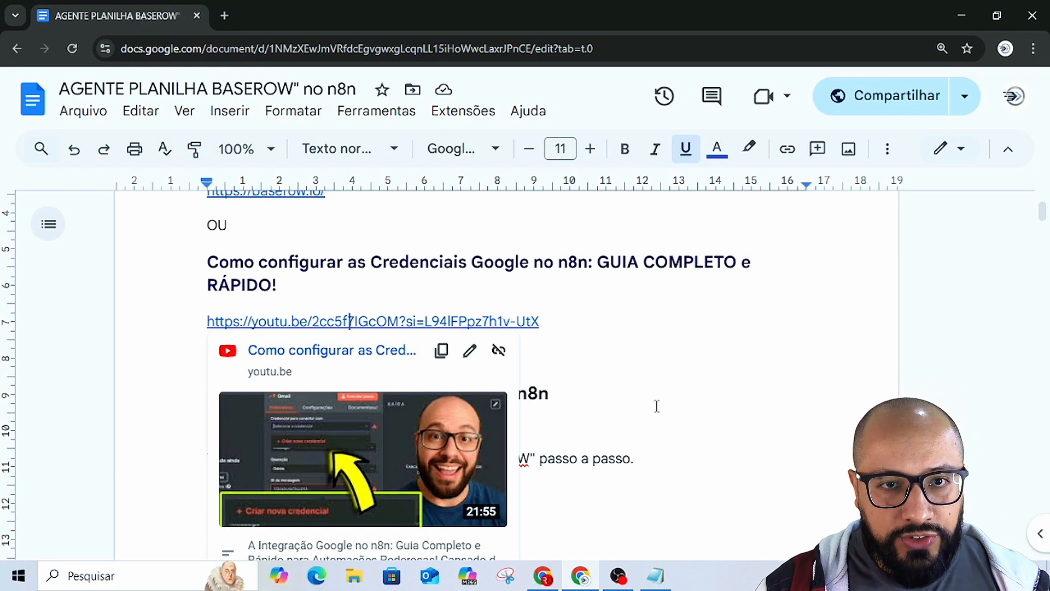
pyautogui.scroll(1, 654, 406)
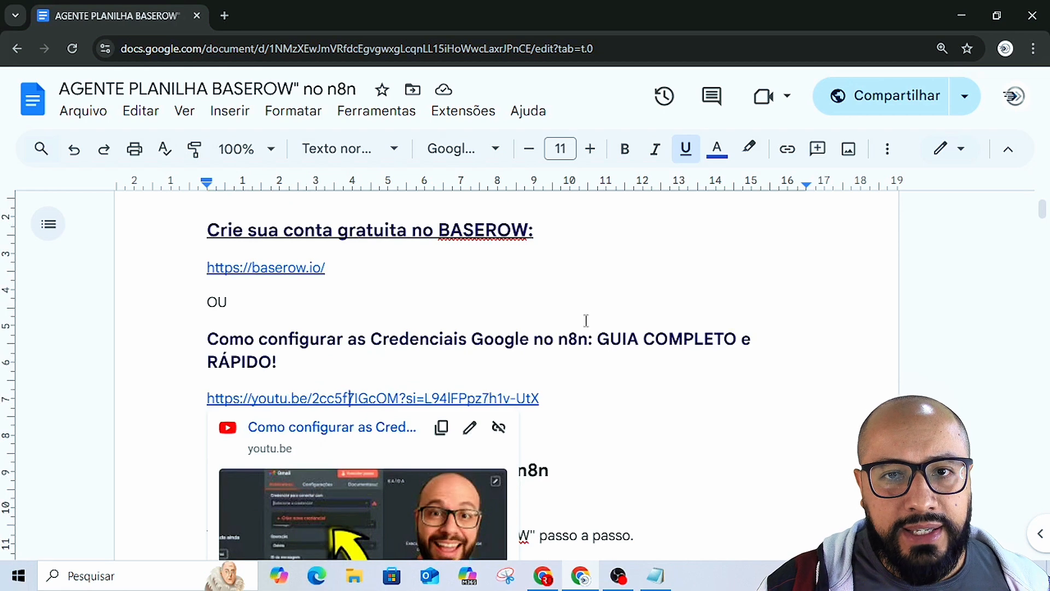
# Open the baserow.io website from the guide's link and dismiss the translation prompt.
pyautogui.click(270, 268)
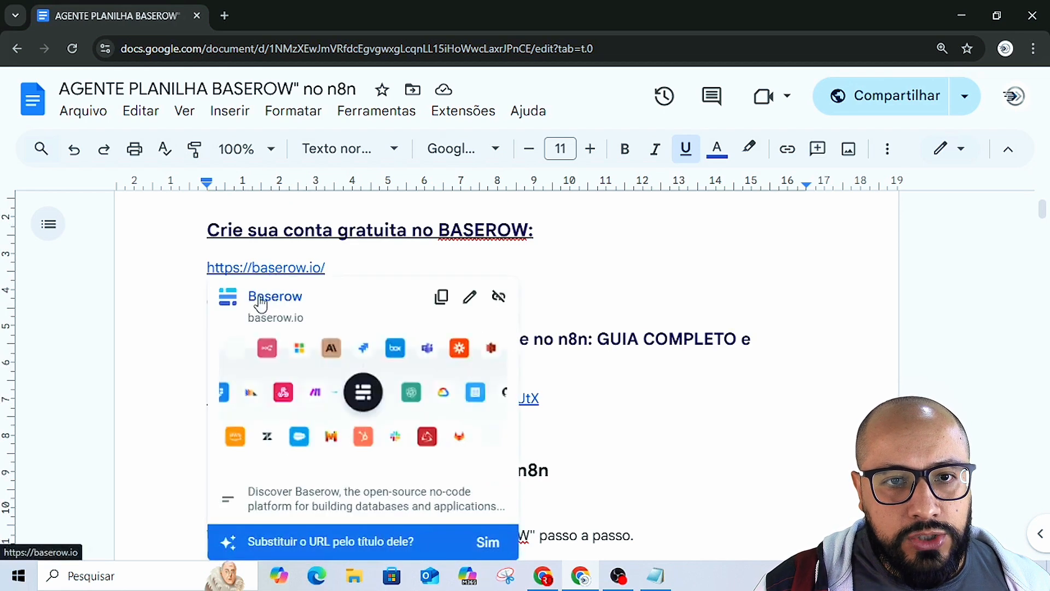
pyautogui.click(263, 301)
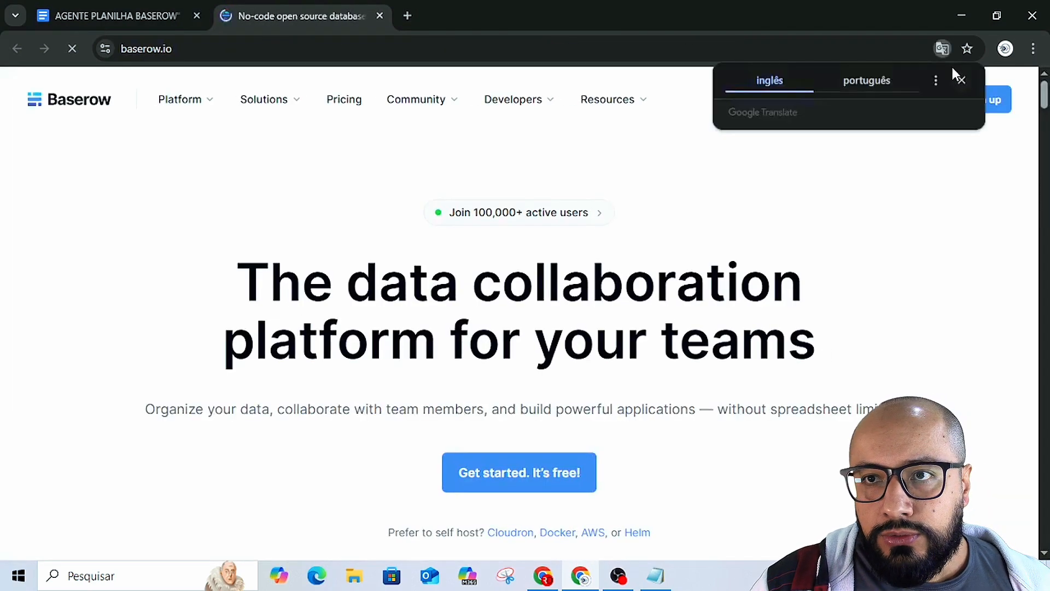
pyautogui.click(965, 78)
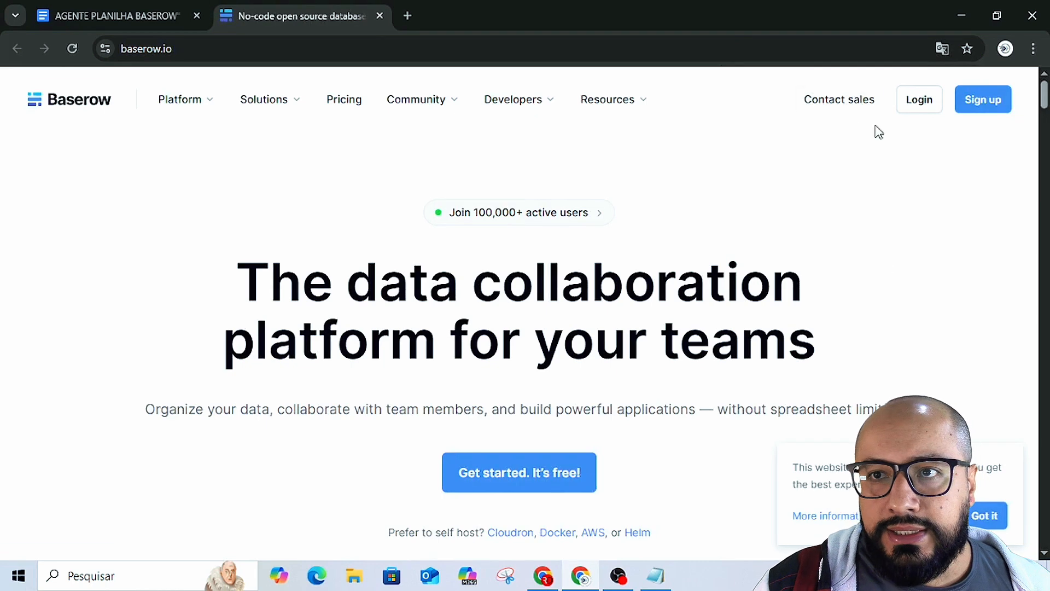
# View Baserow's login page, return to the homepage and open the account creation page.
pyautogui.click(916, 102)
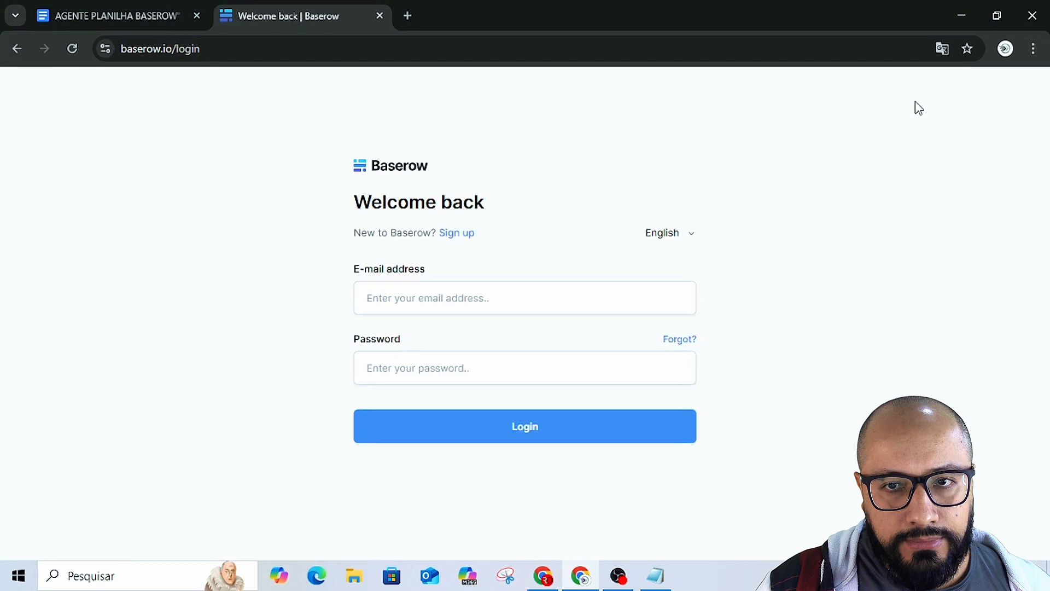
pyautogui.click(9, 49)
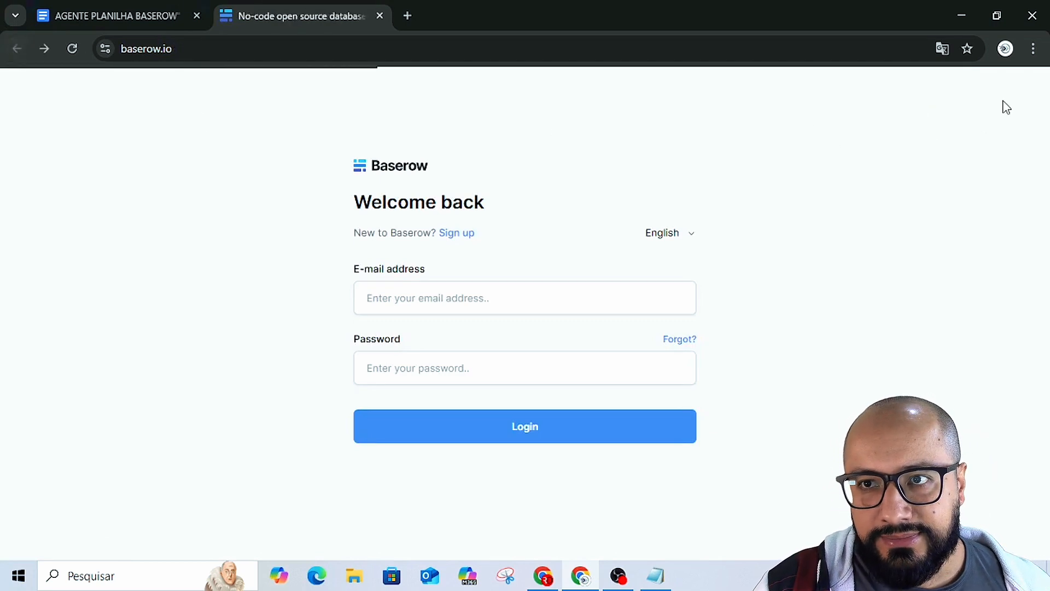
pyautogui.click(985, 100)
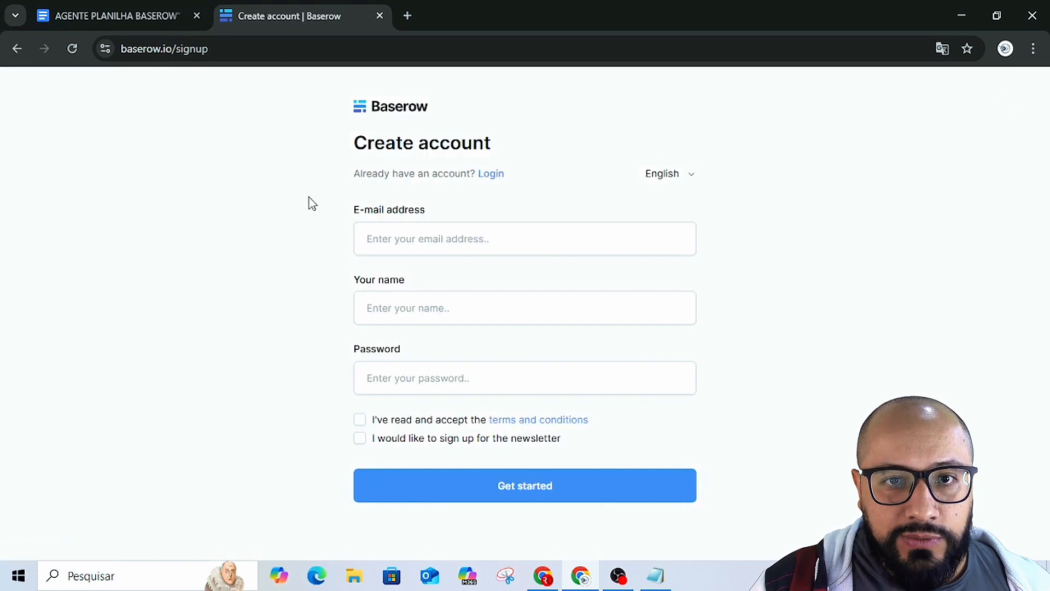
# Examine the account creation form's e-mail field and its available interface languages.
pyautogui.click(442, 239)
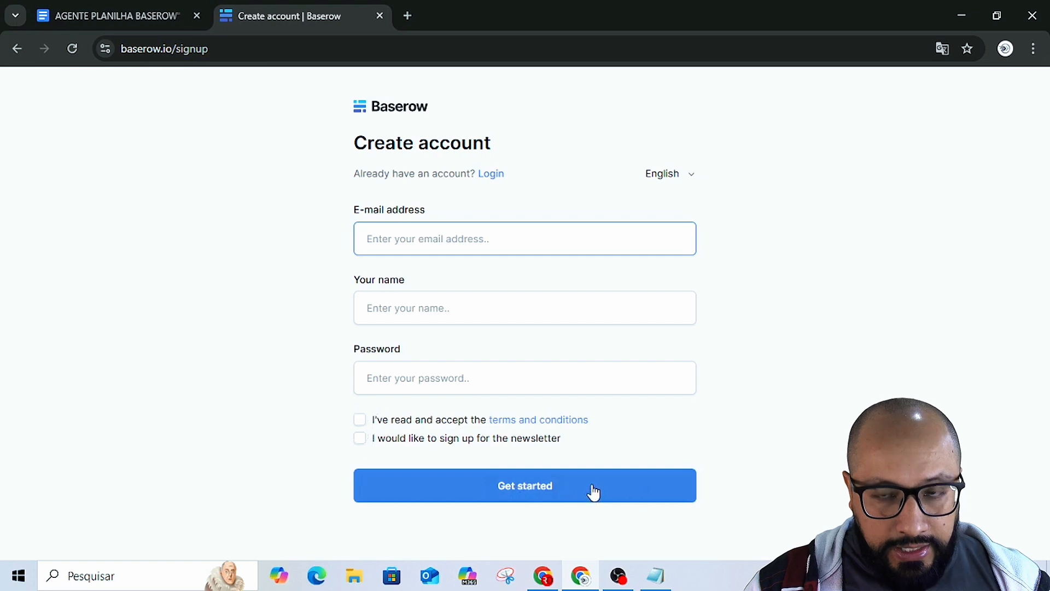
pyautogui.click(685, 178)
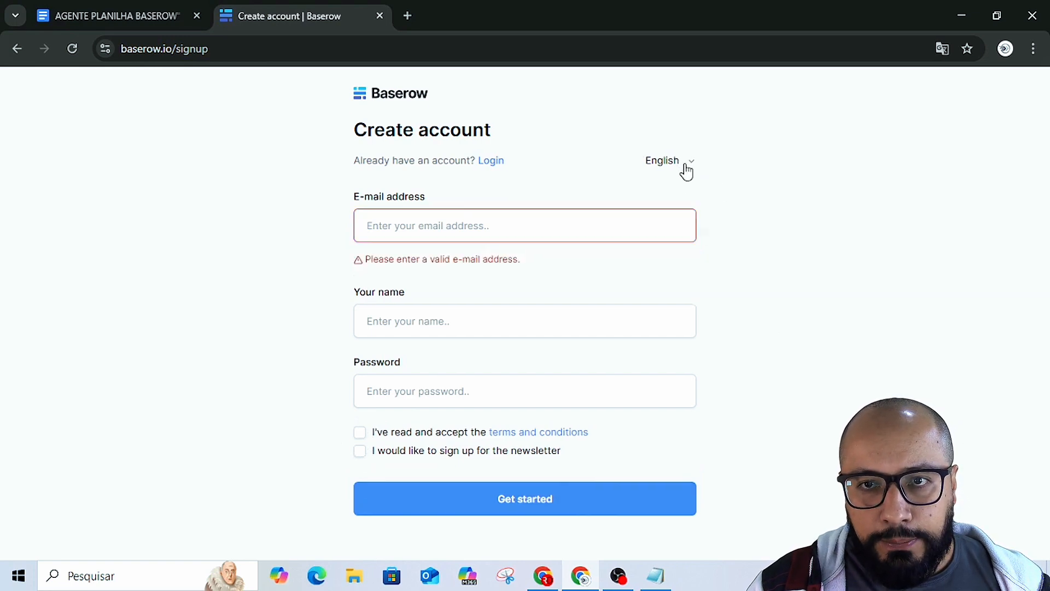
pyautogui.click(685, 166)
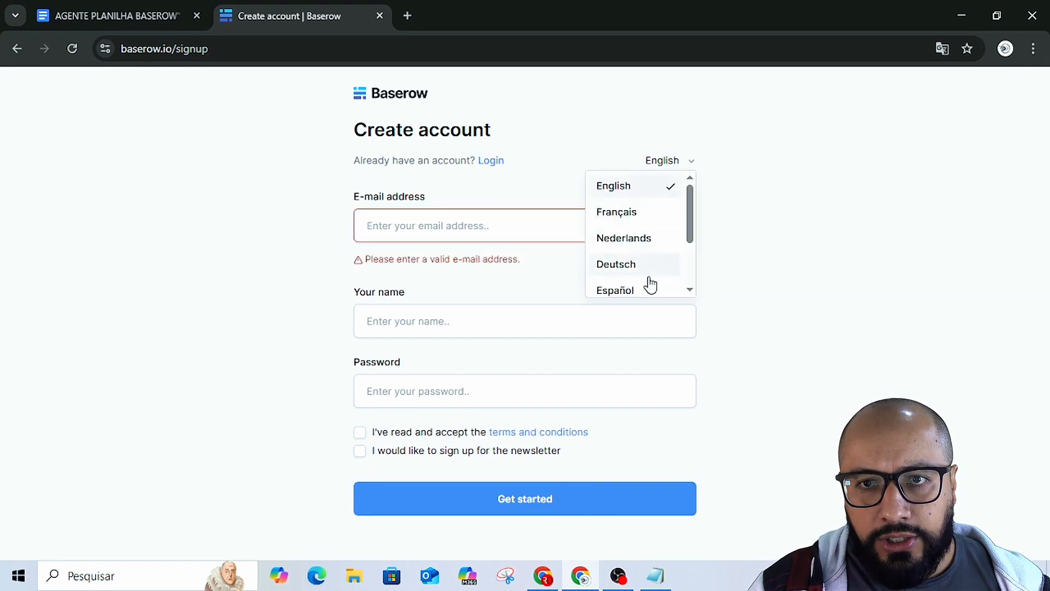
pyautogui.click(798, 176)
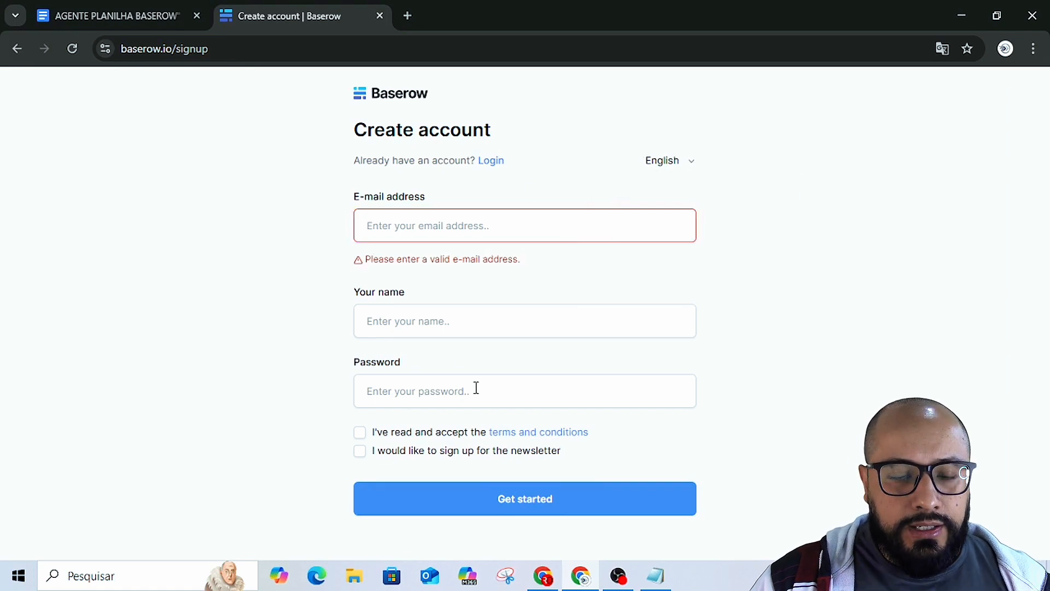
# Switch to the signed-in Baserow dashboard and create a database from scratch named AULA TABELAS.
pyautogui.hotkey('alt', 'Tab')
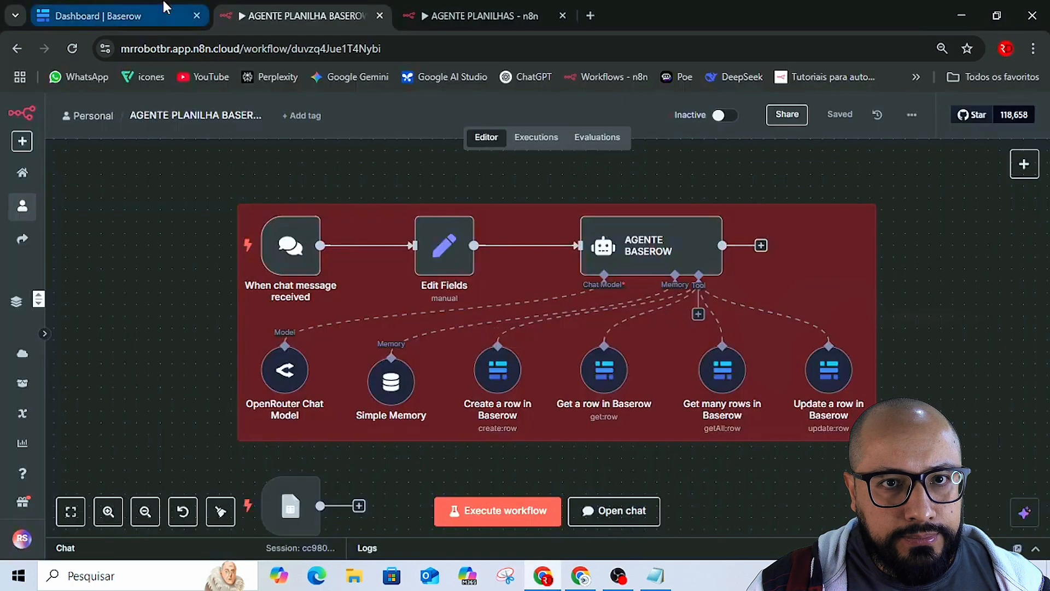
pyautogui.click(125, 15)
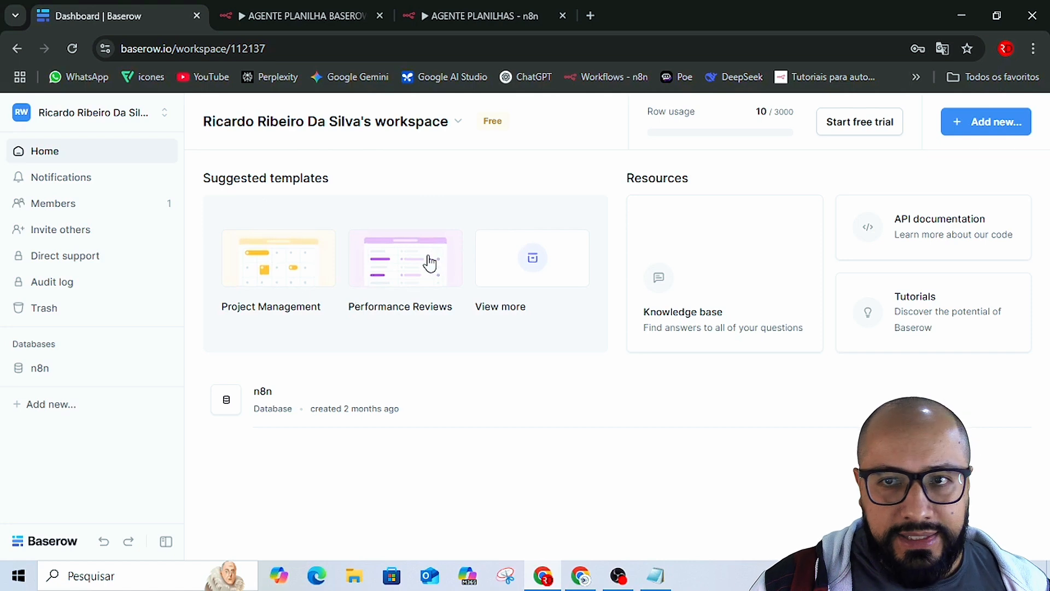
pyautogui.click(978, 123)
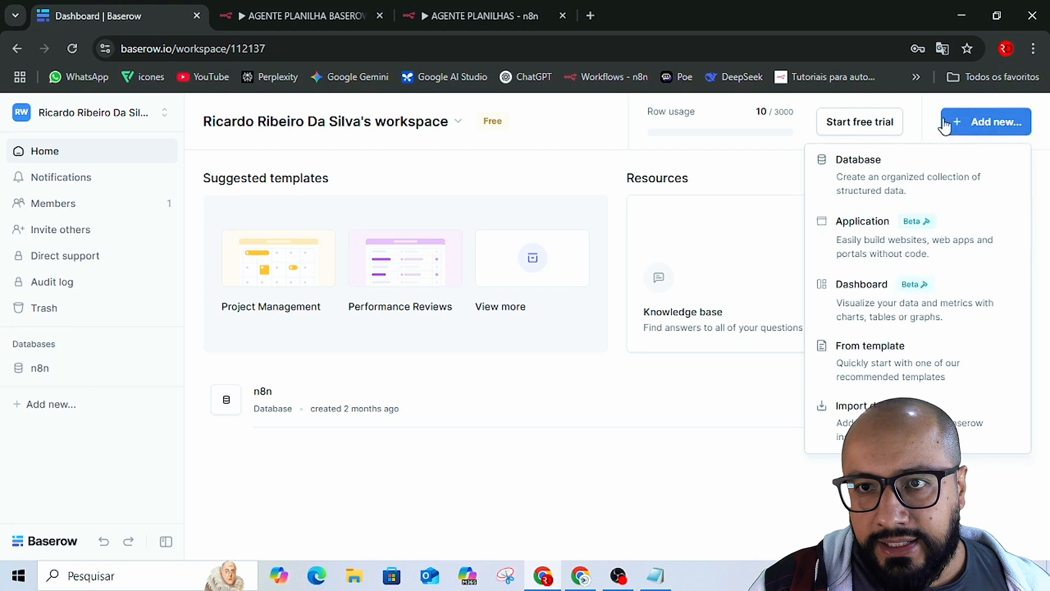
pyautogui.click(875, 164)
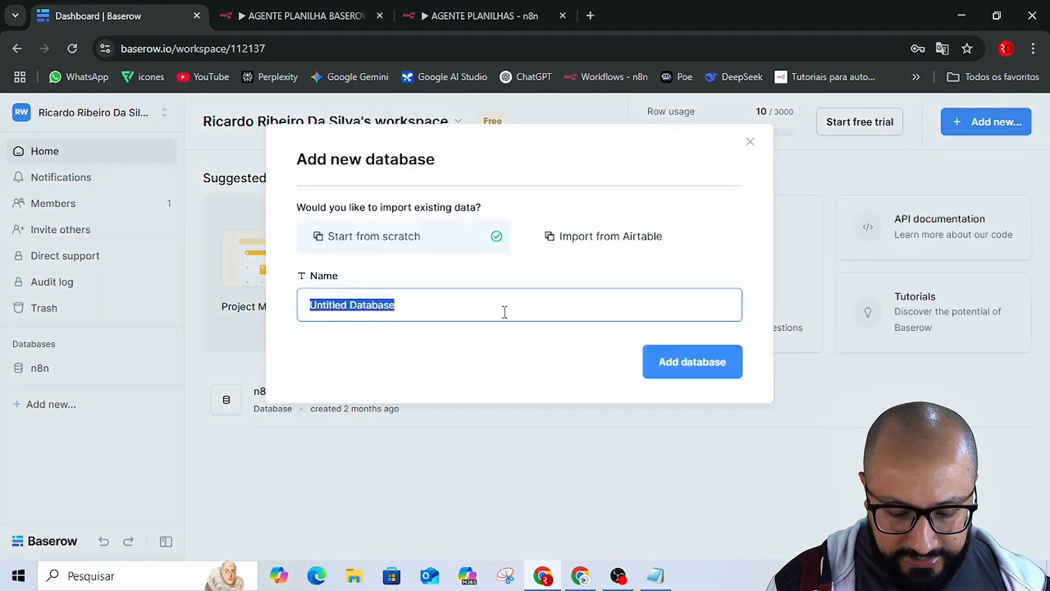
pyautogui.write('a')
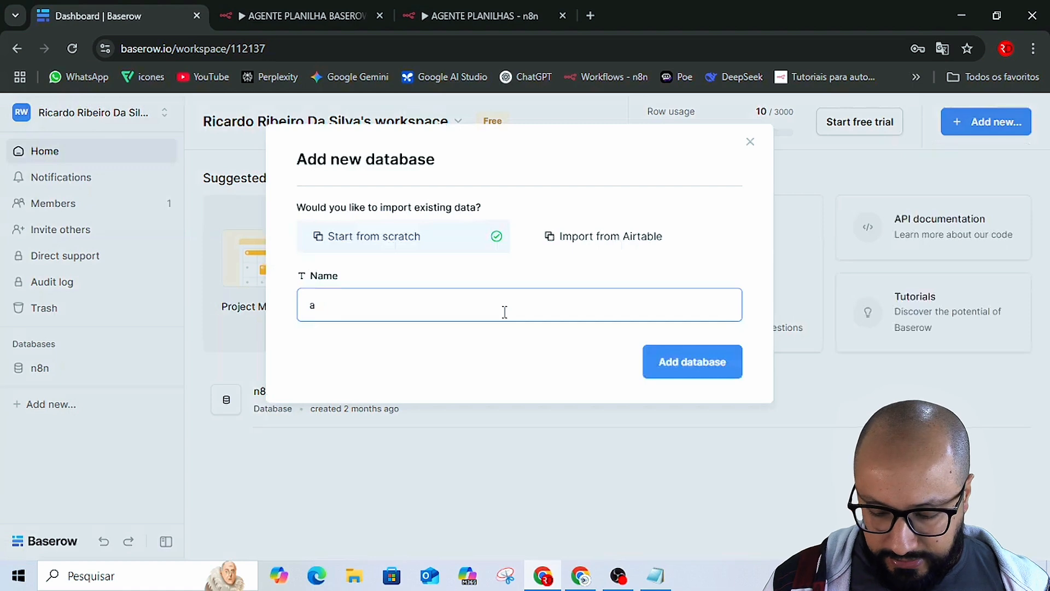
pyautogui.press('BackSpace')
pyautogui.write('AU')
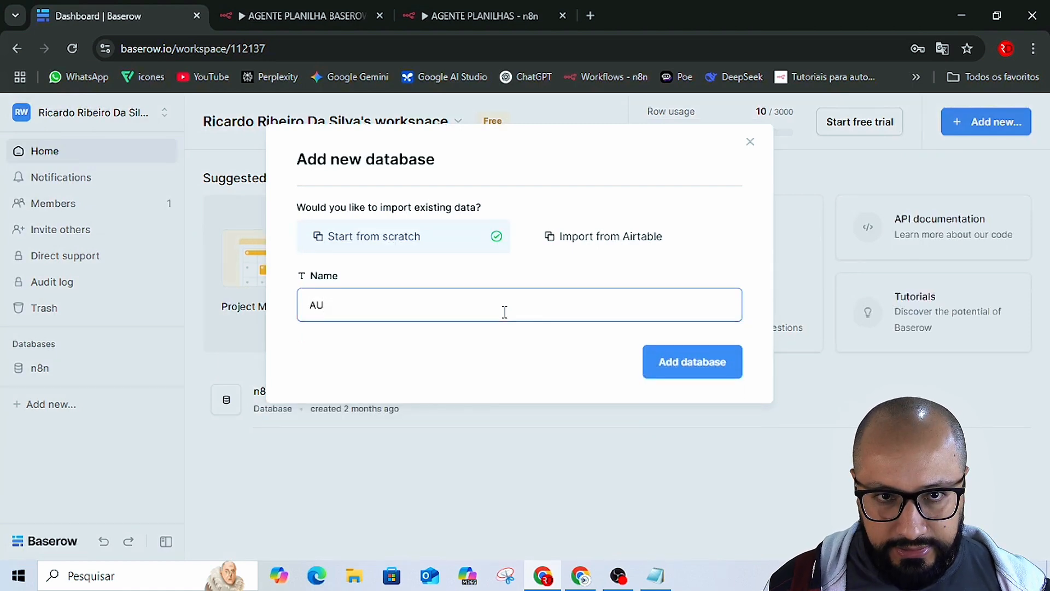
pyautogui.write('LA TABELAS')
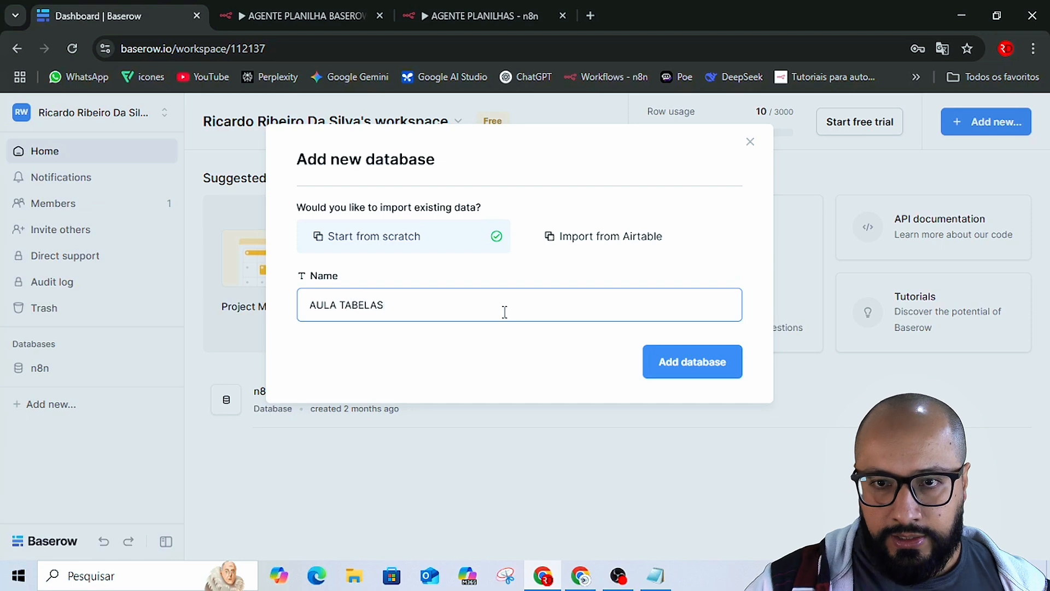
pyautogui.click(721, 366)
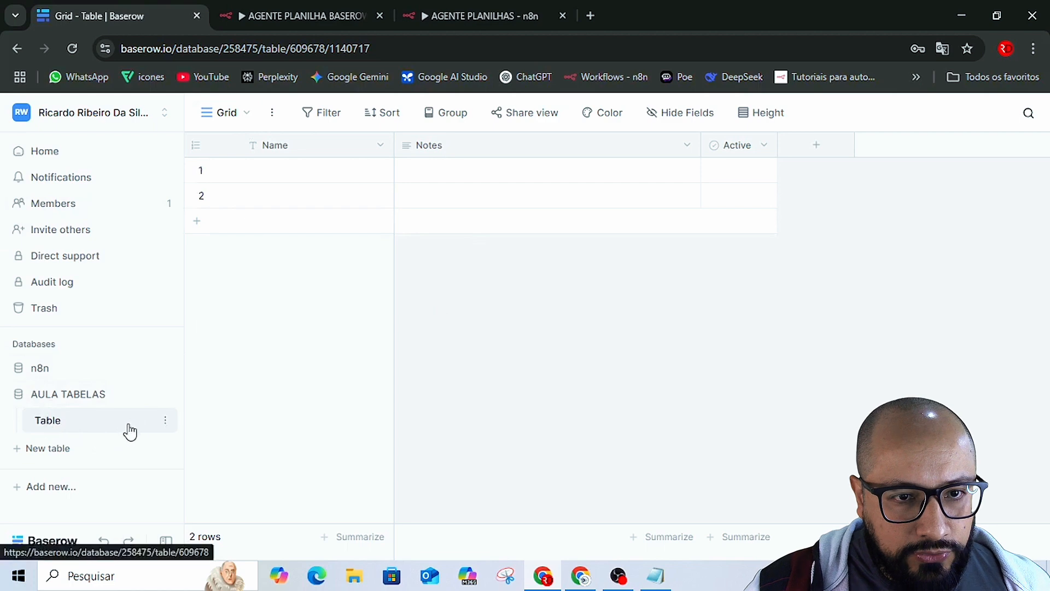
# Rename the default table in the AULA TABELAS database as SUPERMERCADO.
pyautogui.click(165, 421)
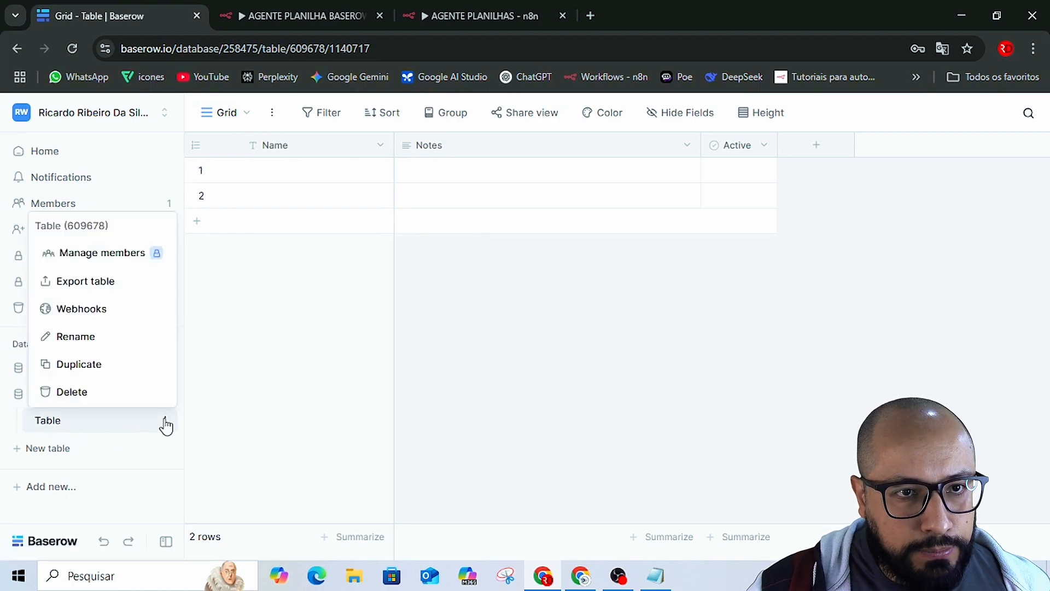
pyautogui.click(72, 337)
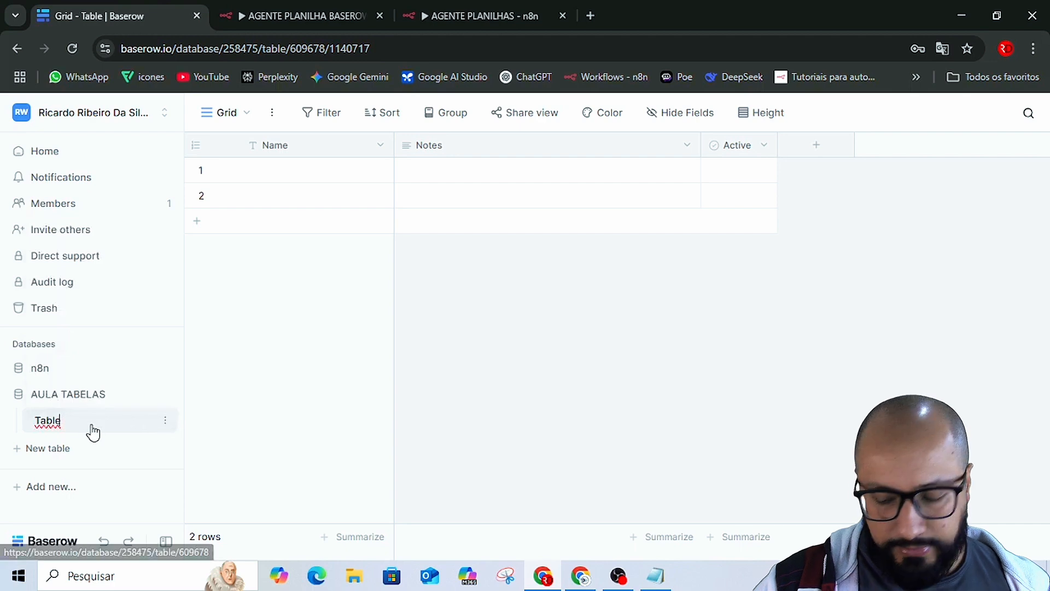
pyautogui.press('BackSpace')
pyautogui.press('BackSpace')
pyautogui.press('BackSpace')
pyautogui.press('BackSpace')
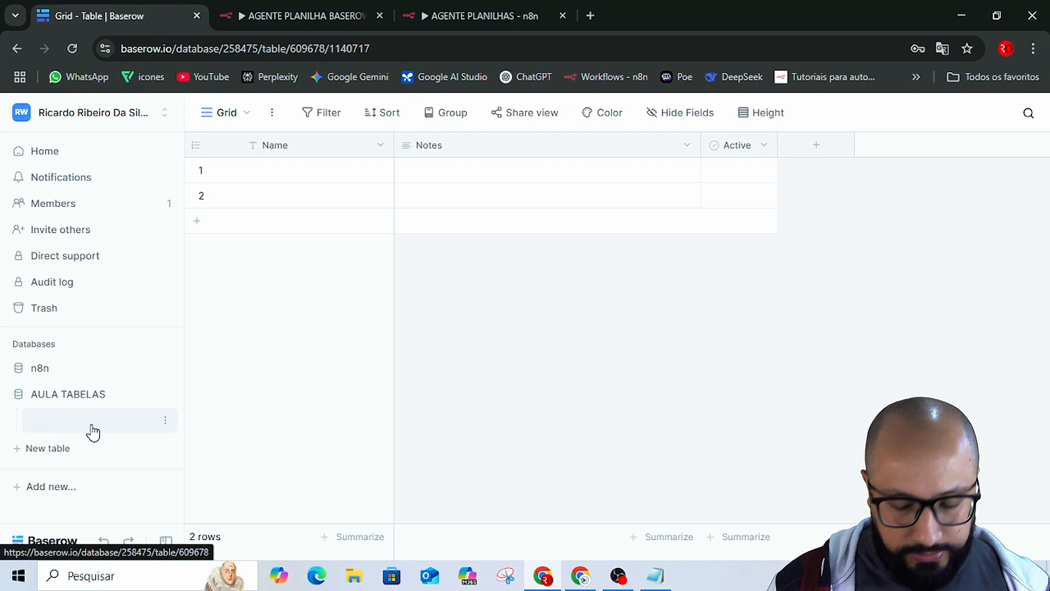
pyautogui.write('SUPER')
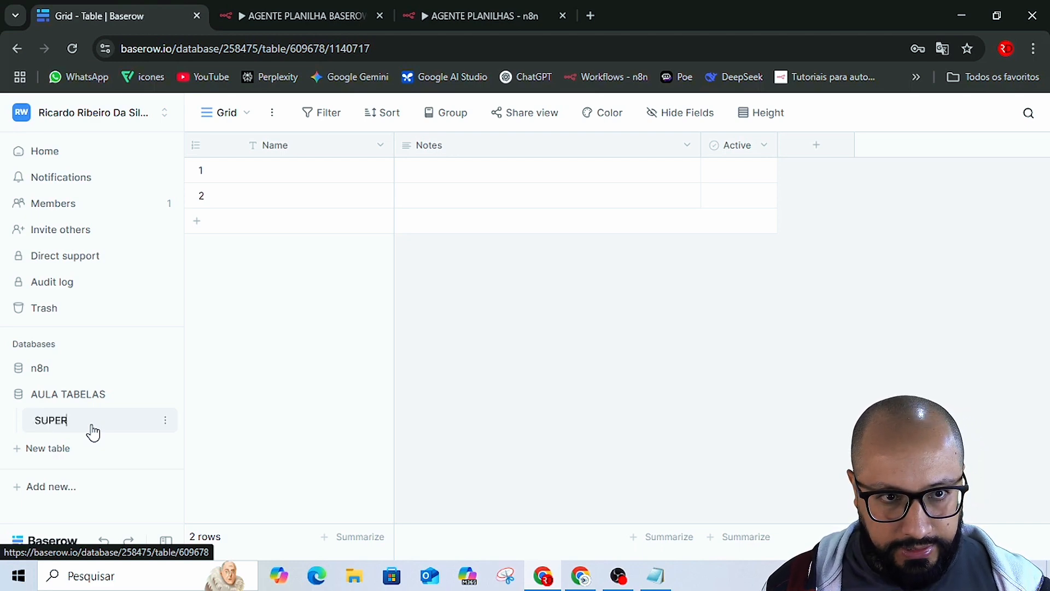
pyautogui.write('MER')
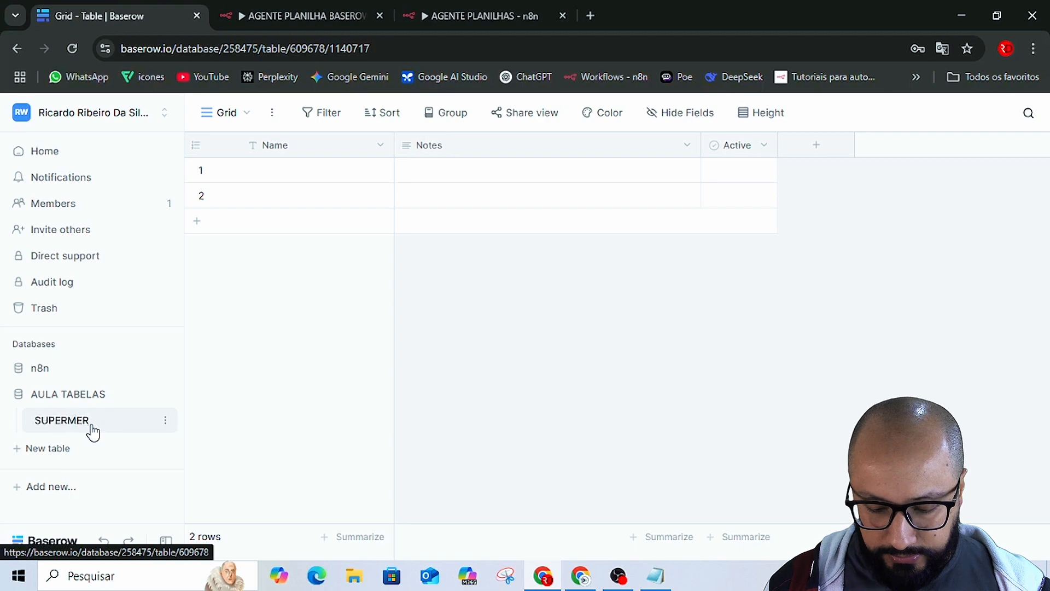
pyautogui.write('CADO')
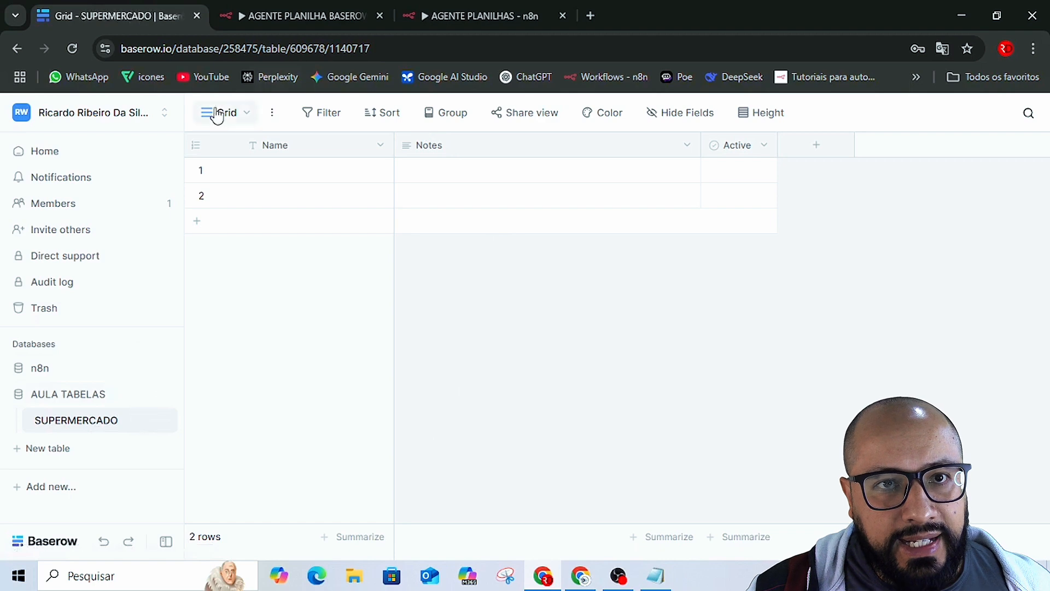
# Rename the SUPERMERCADO table's grid view as ESTOQUE.
pyautogui.click(273, 114)
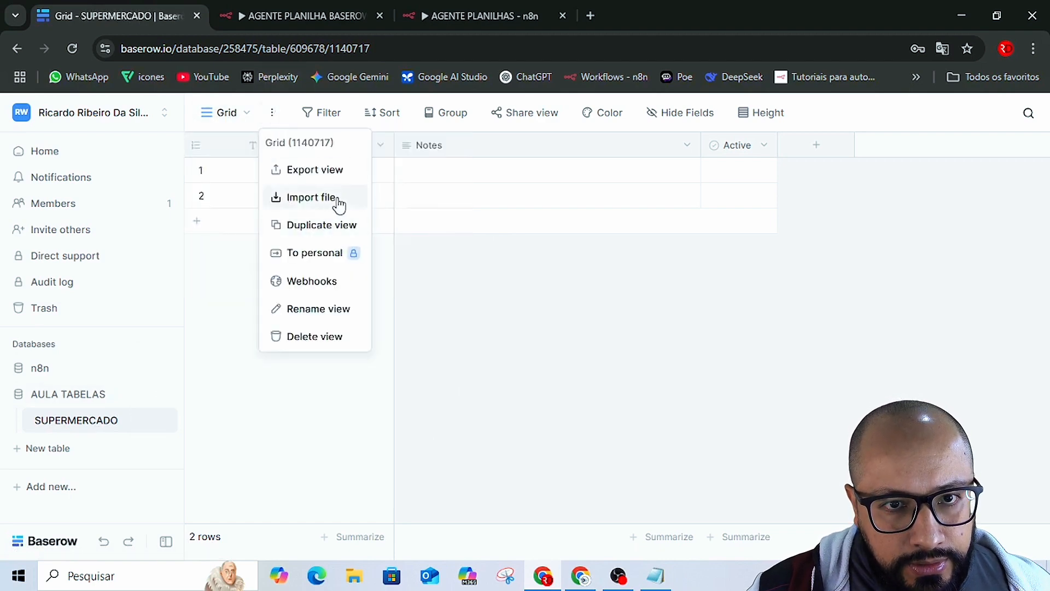
pyautogui.click(307, 311)
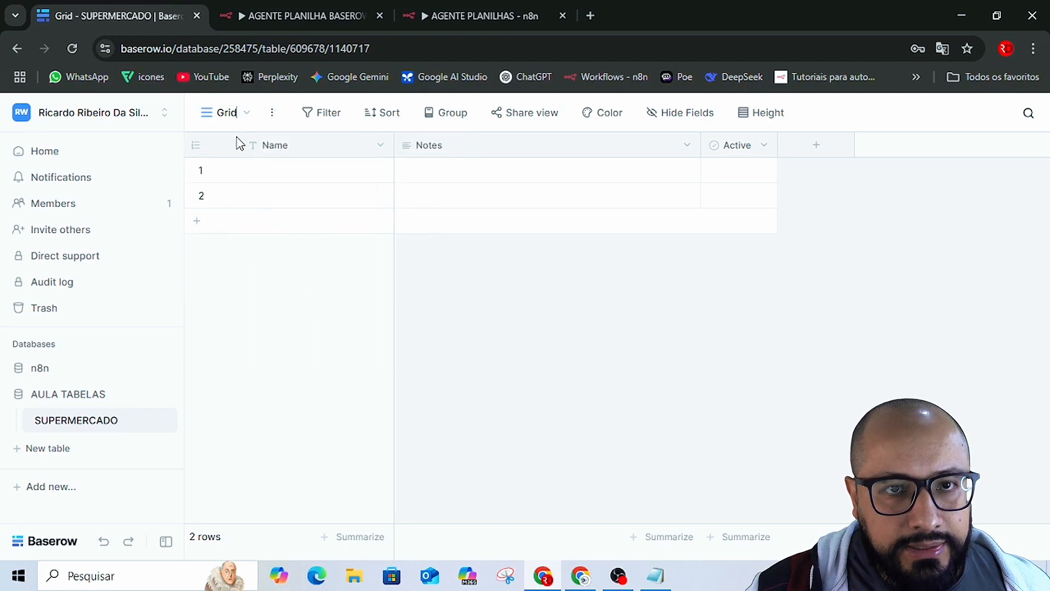
pyautogui.press('BackSpace')
pyautogui.press('BackSpace')
pyautogui.press('BackSpace')
pyautogui.press('BackSpace')
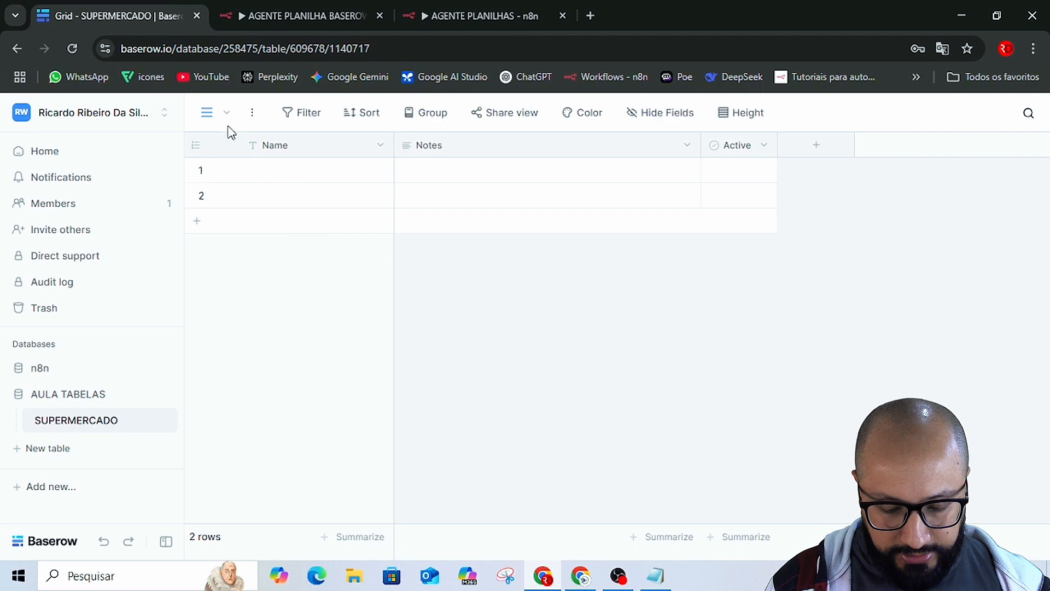
pyautogui.write('ESTOQUE')
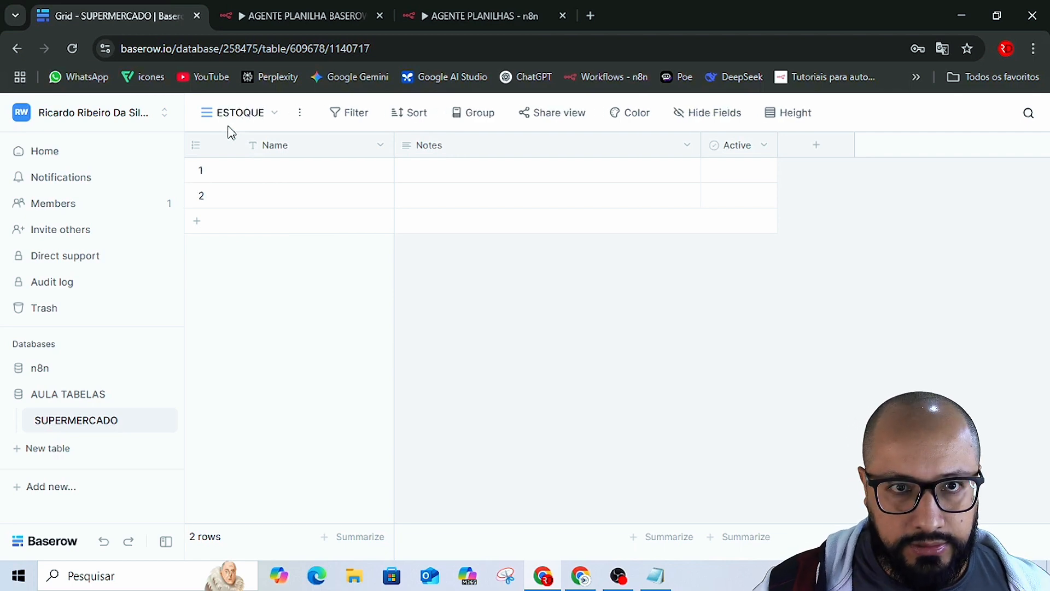
pyautogui.press('Return')
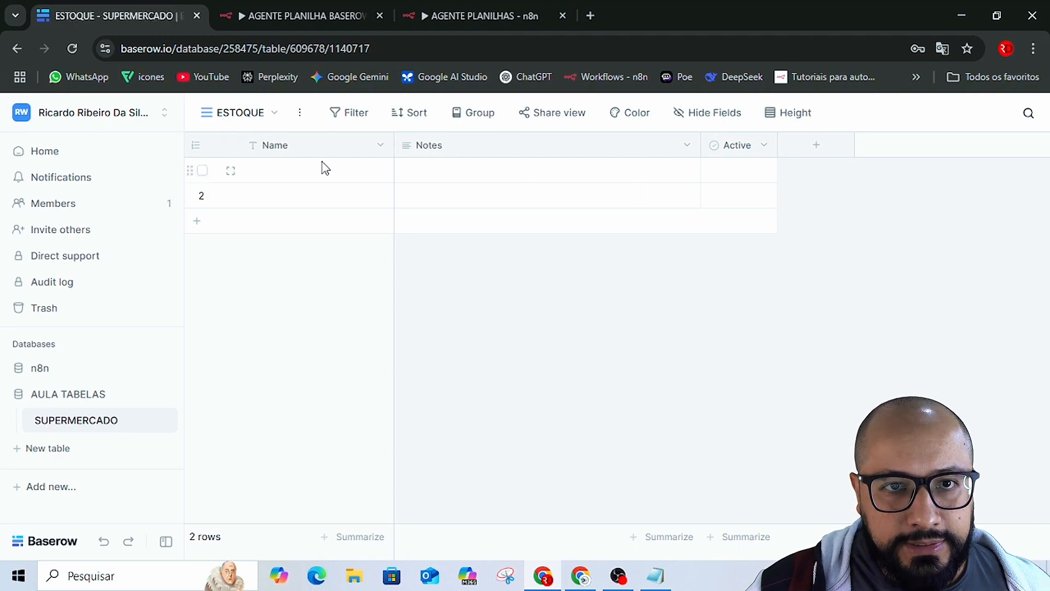
# Rename the Name field as NOME, keep its type as Single line text, and save it.
pyautogui.click(380, 146)
pyautogui.click(278, 201)
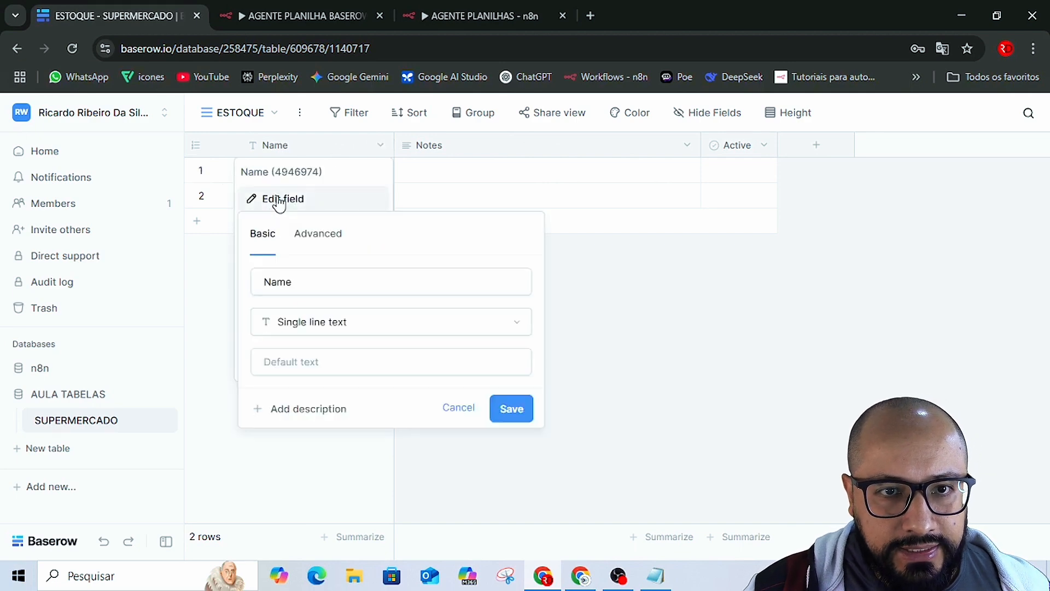
pyautogui.doubleClick(307, 274)
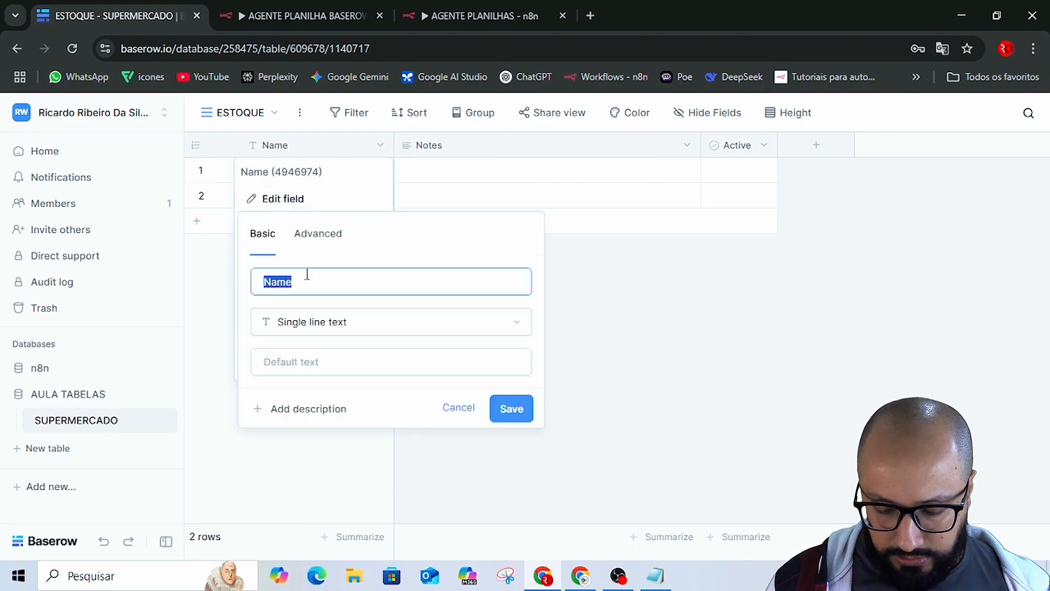
pyautogui.write('NOME')
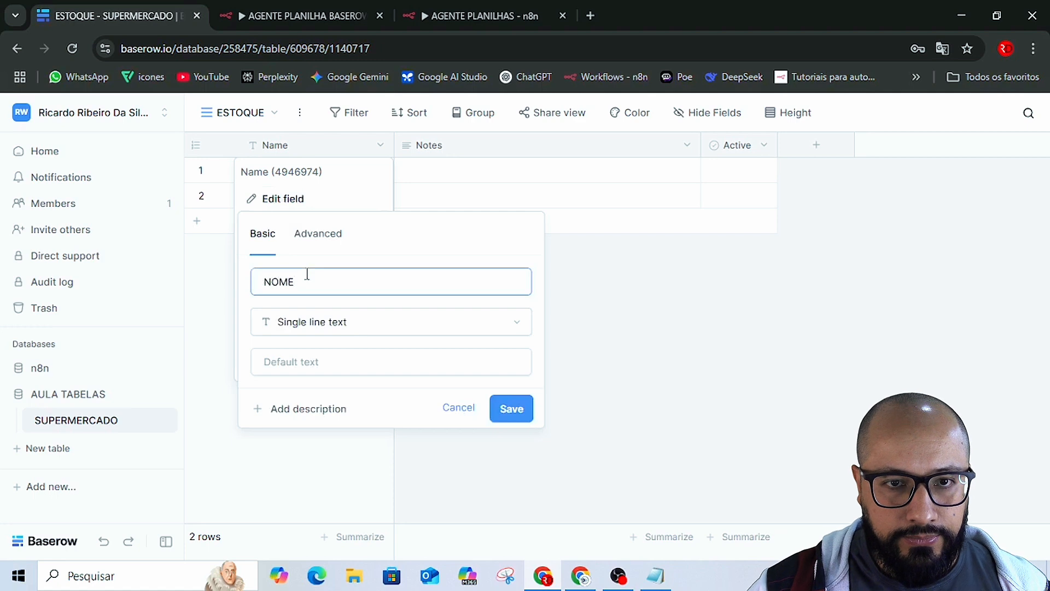
pyautogui.click(313, 324)
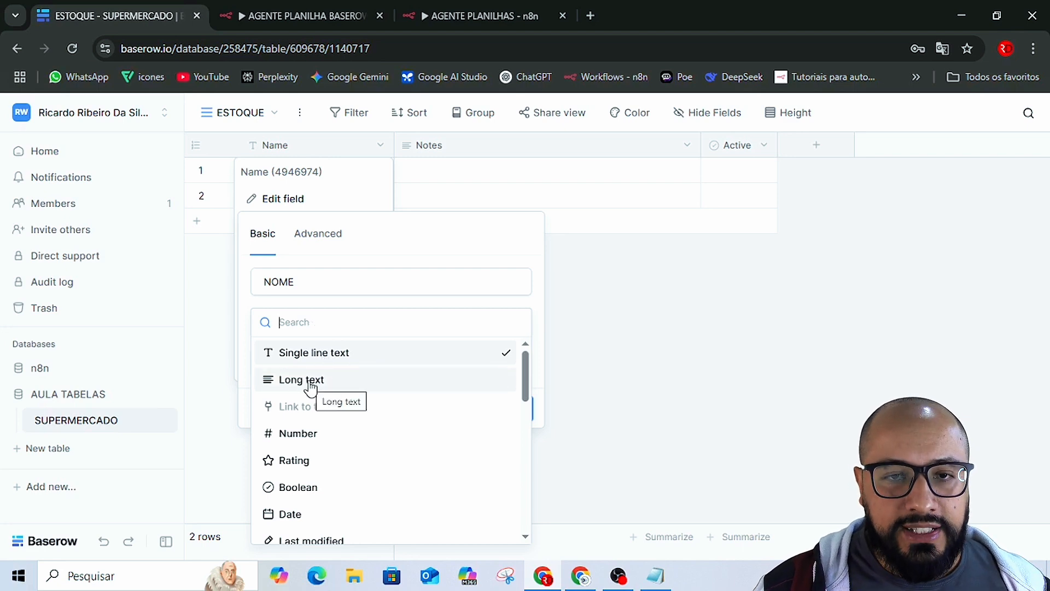
pyautogui.click(315, 357)
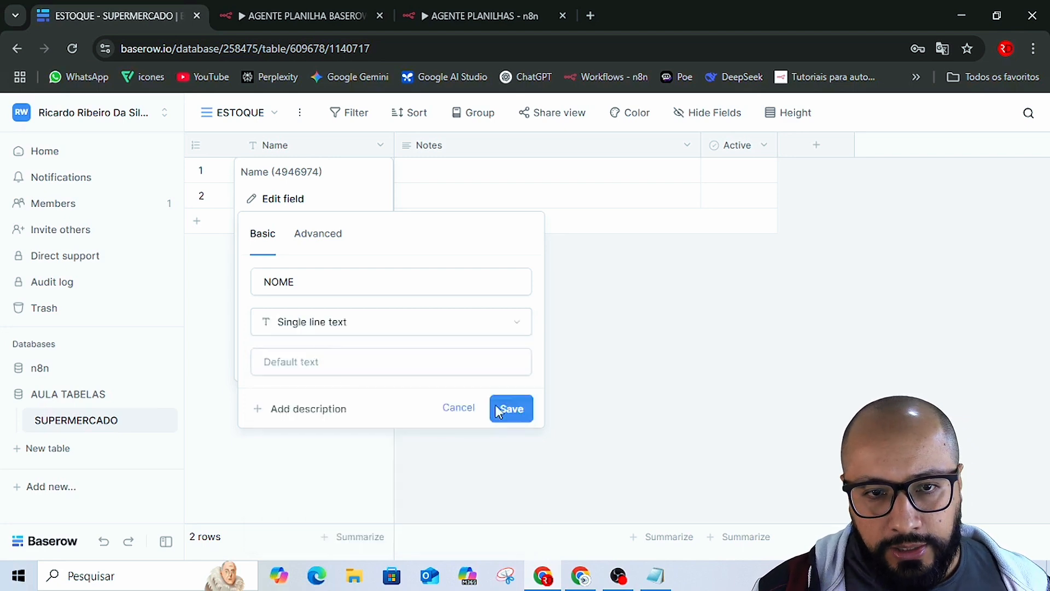
pyautogui.click(523, 415)
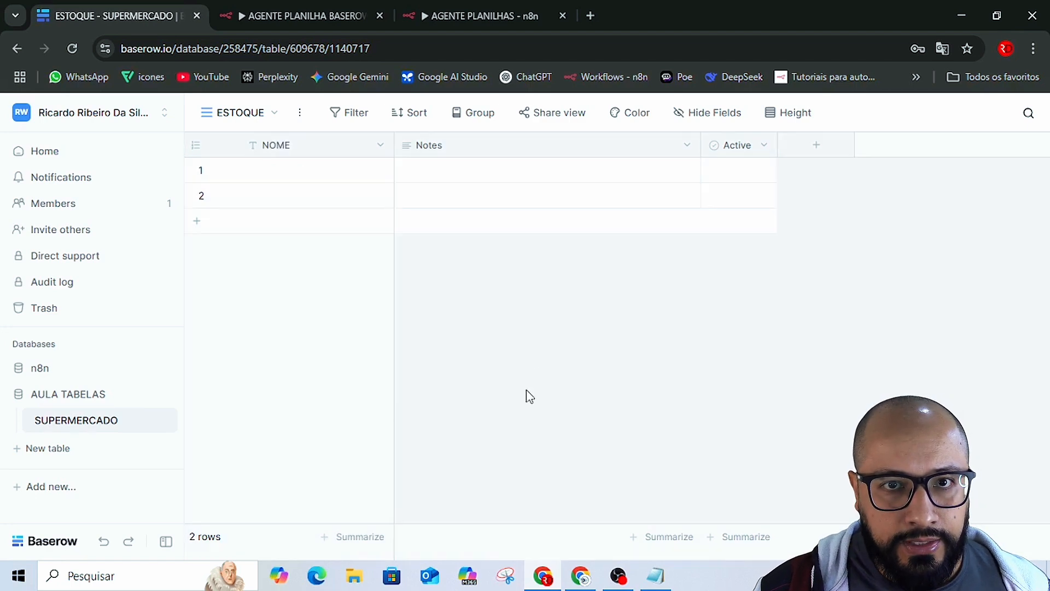
# Rename the Notes field as VALOR and change its type to Single line text.
pyautogui.click(687, 147)
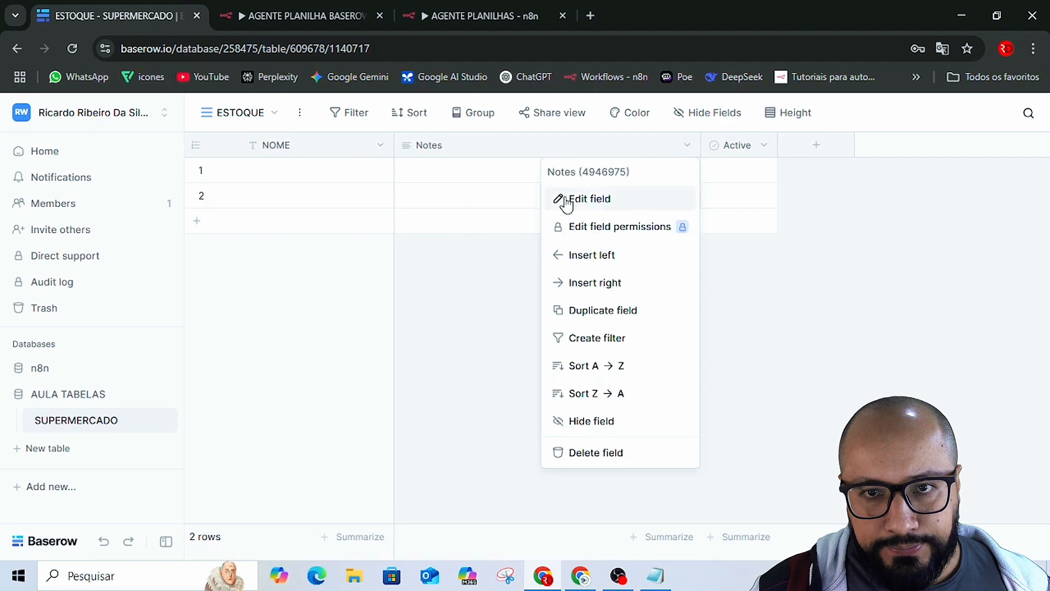
pyautogui.click(594, 203)
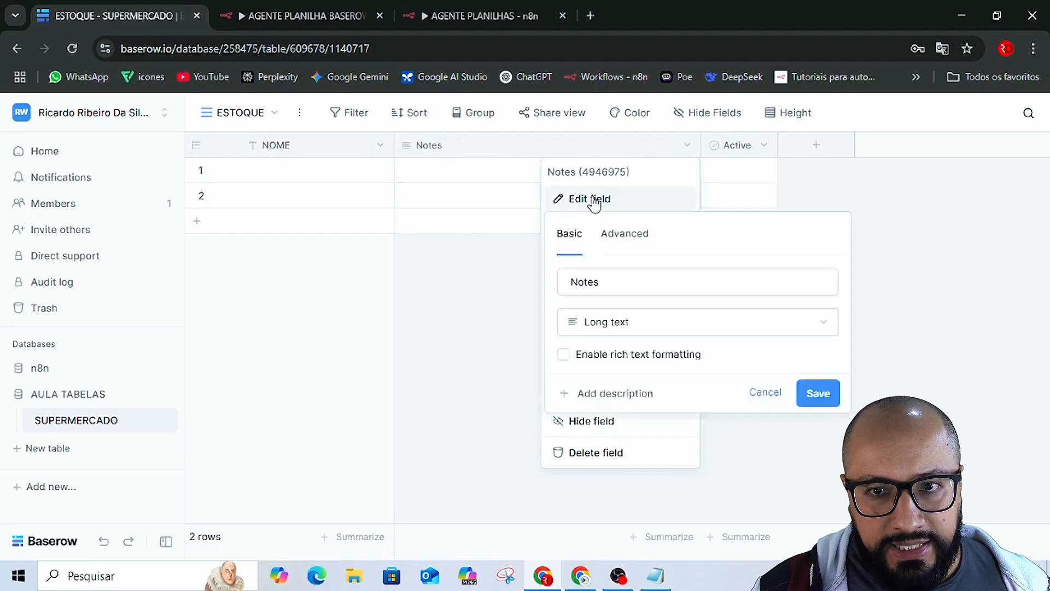
pyautogui.doubleClick(606, 281)
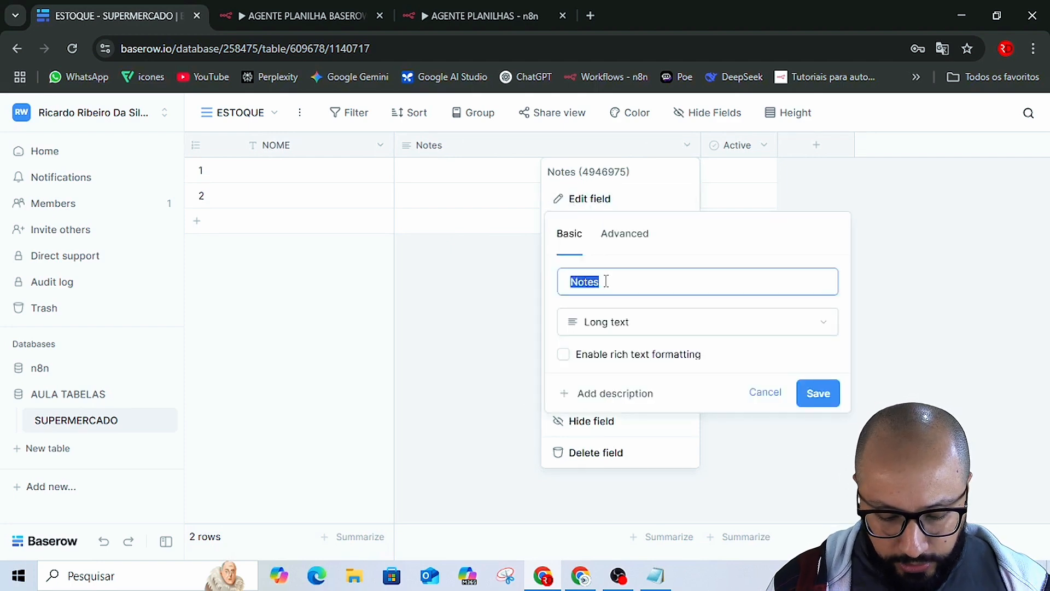
pyautogui.write('VALOR')
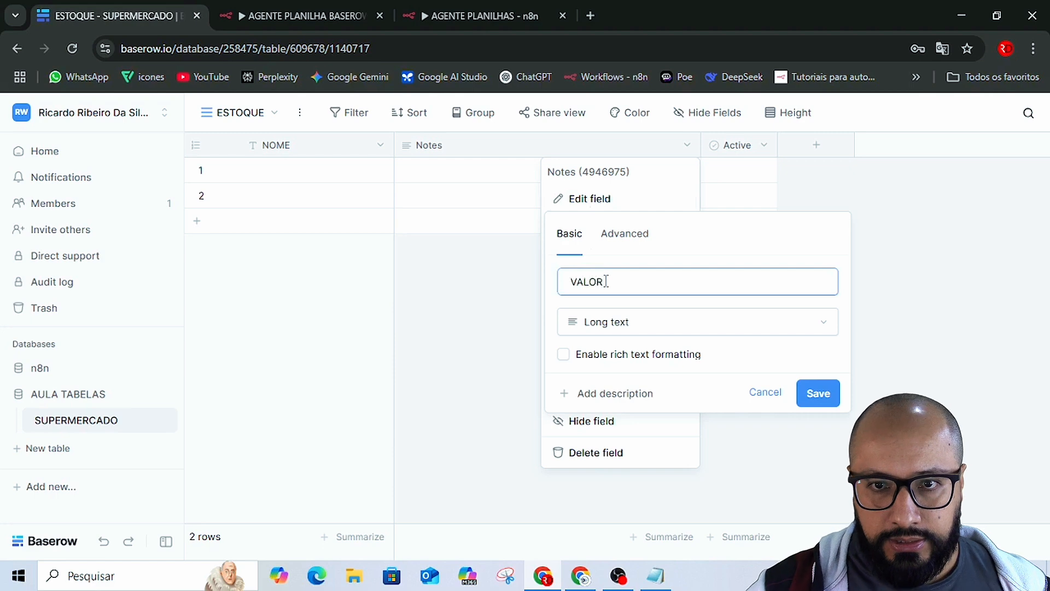
pyautogui.click(620, 327)
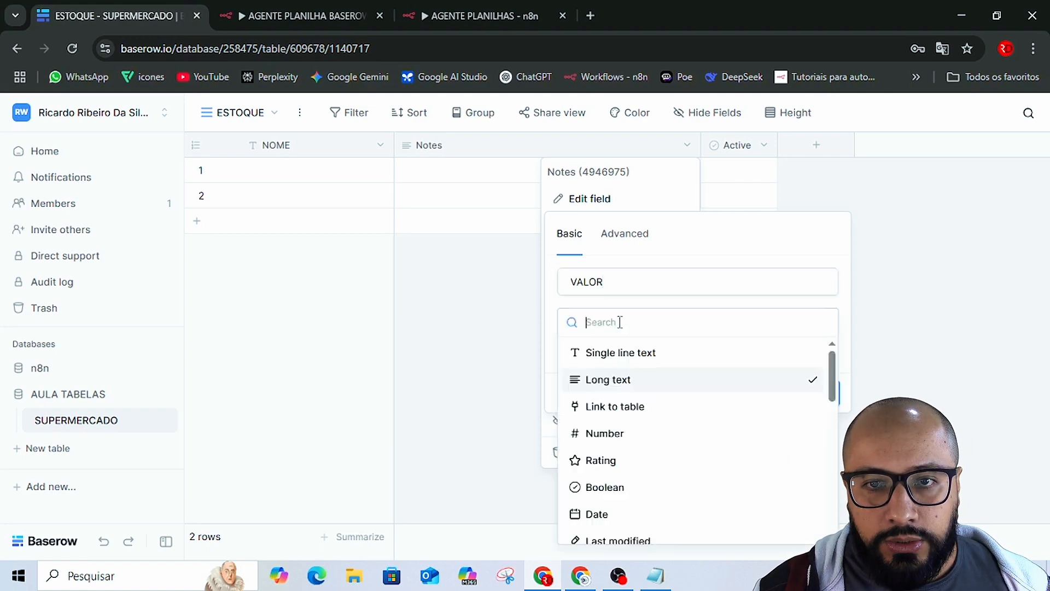
pyautogui.click(608, 352)
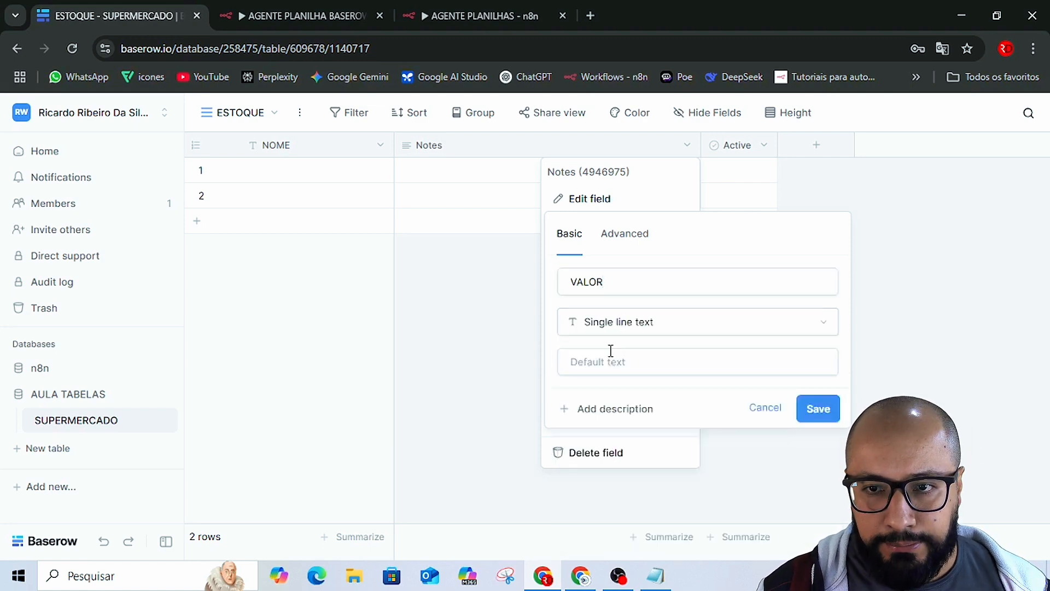
pyautogui.click(817, 409)
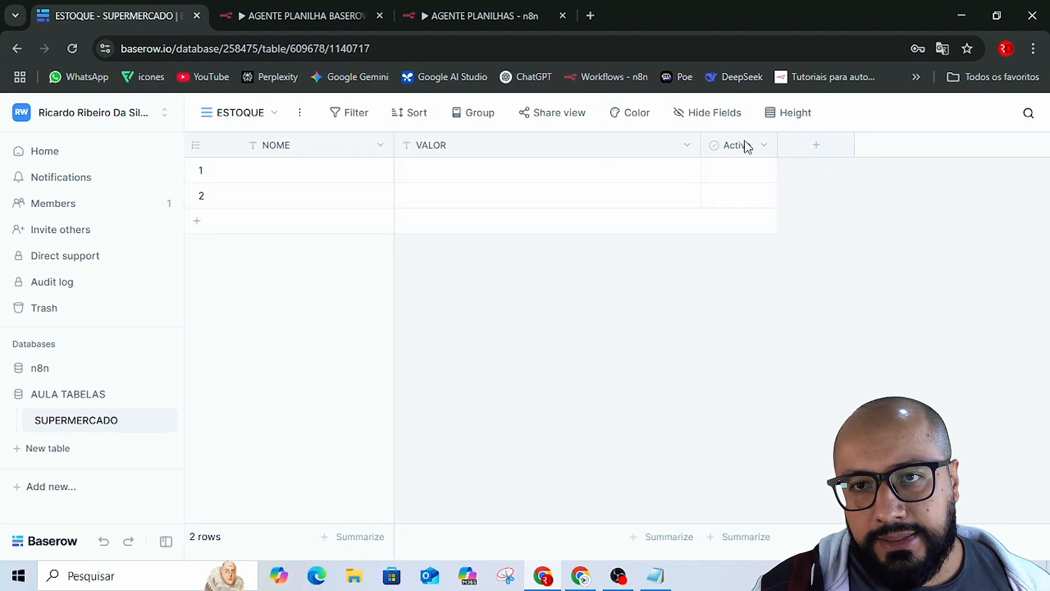
# Delete the Active field and create a Single line text field named ESTOQUE in its place.
pyautogui.click(764, 145)
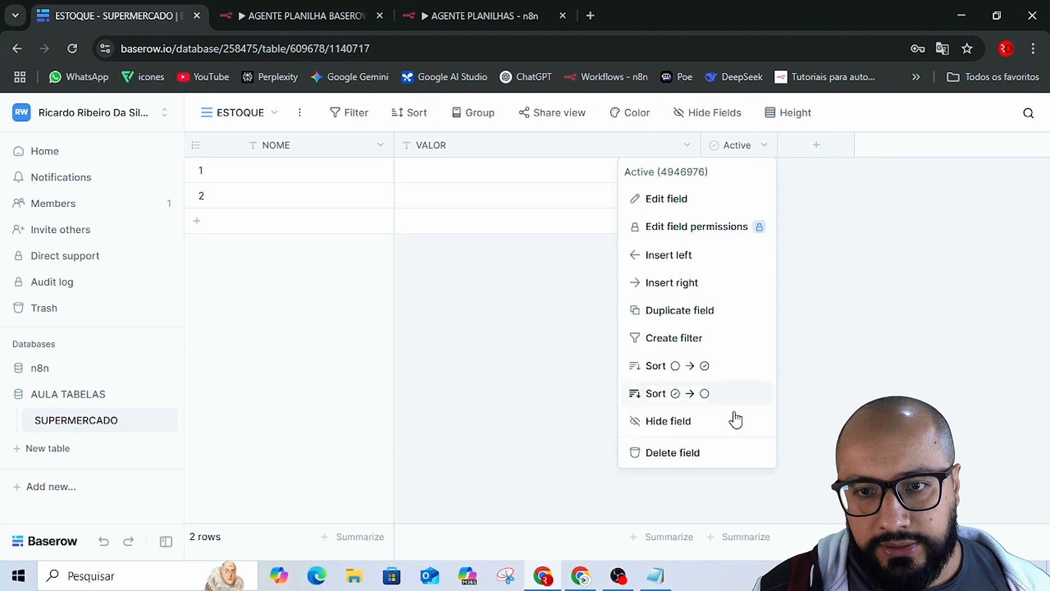
pyautogui.click(705, 454)
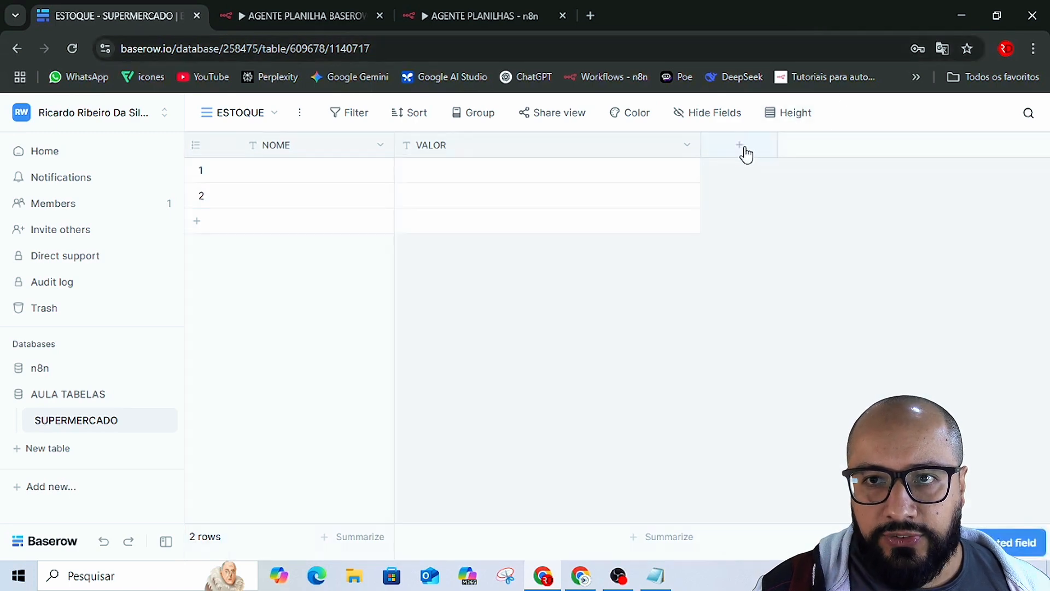
pyautogui.click(746, 155)
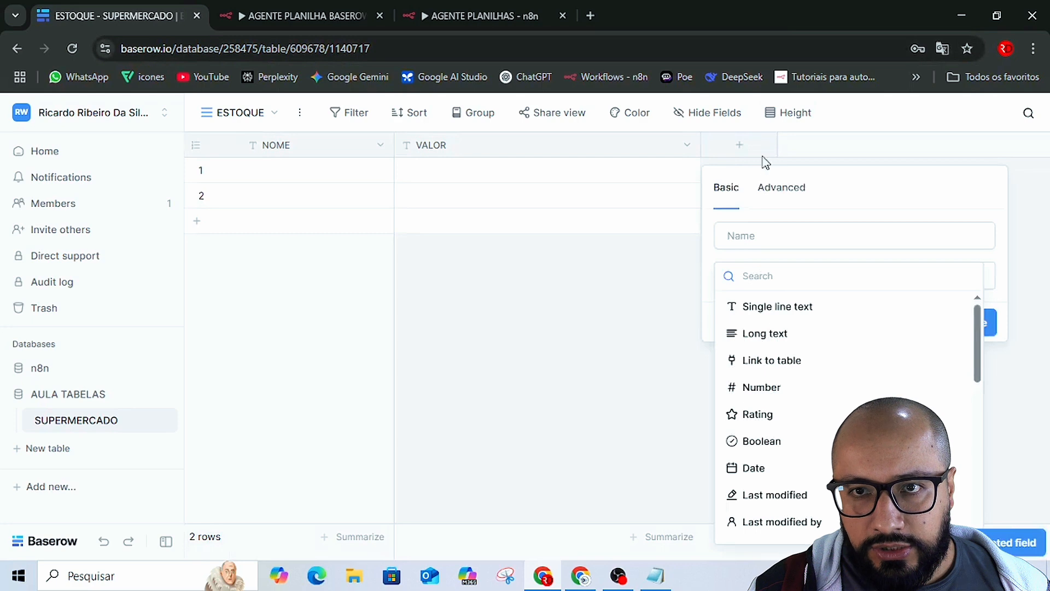
pyautogui.click(772, 311)
pyautogui.tripleClick(800, 236)
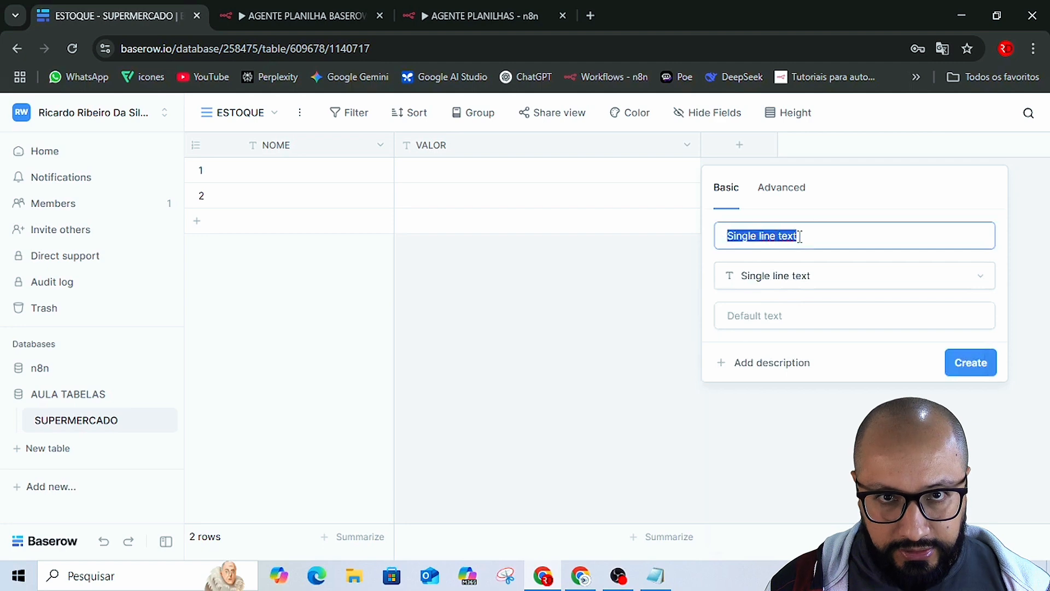
pyautogui.write('ESTO')
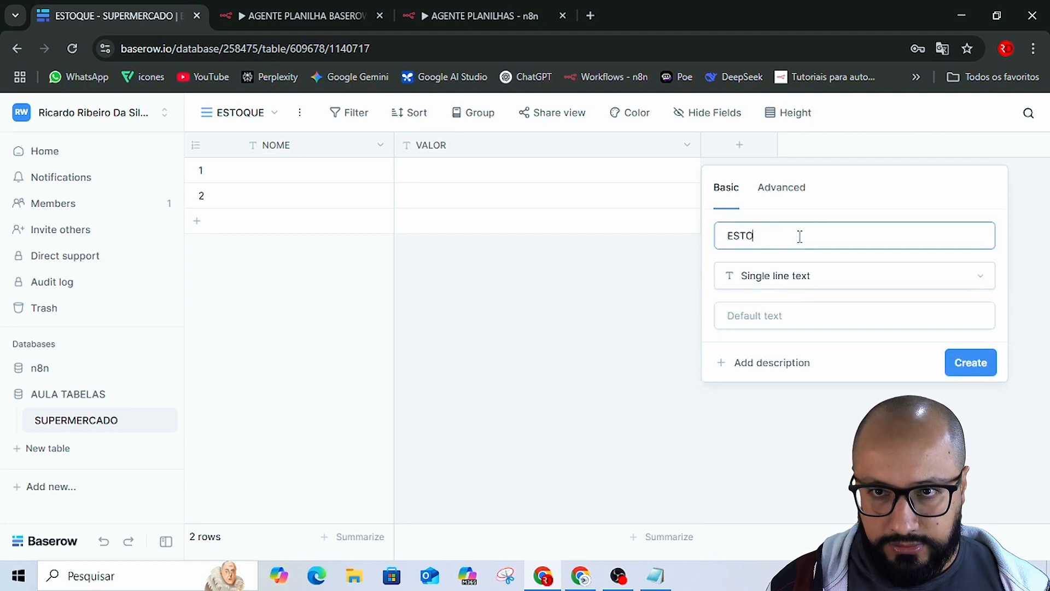
pyautogui.write('QUE')
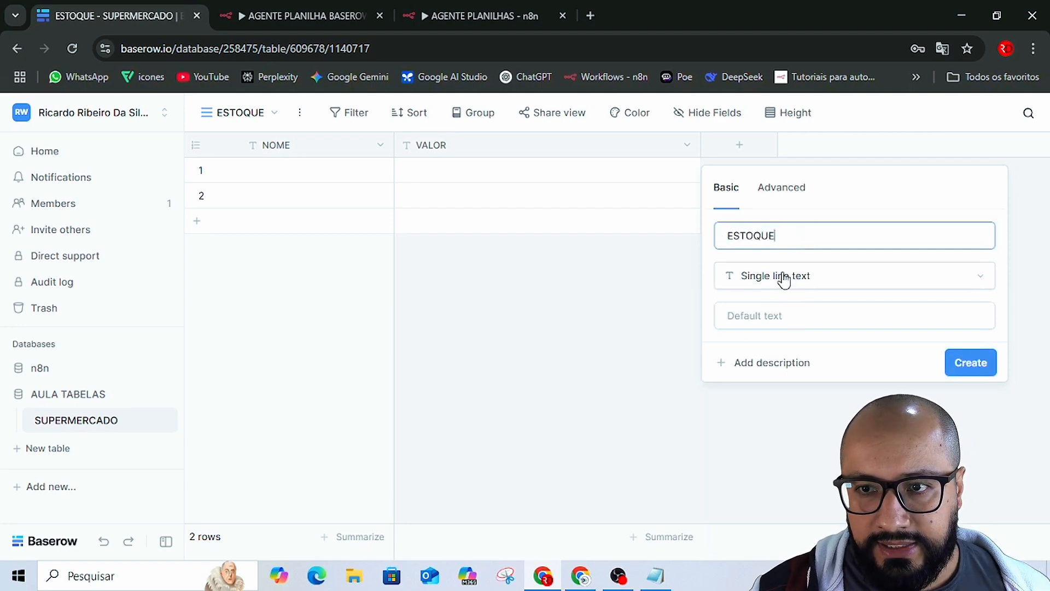
pyautogui.click(964, 370)
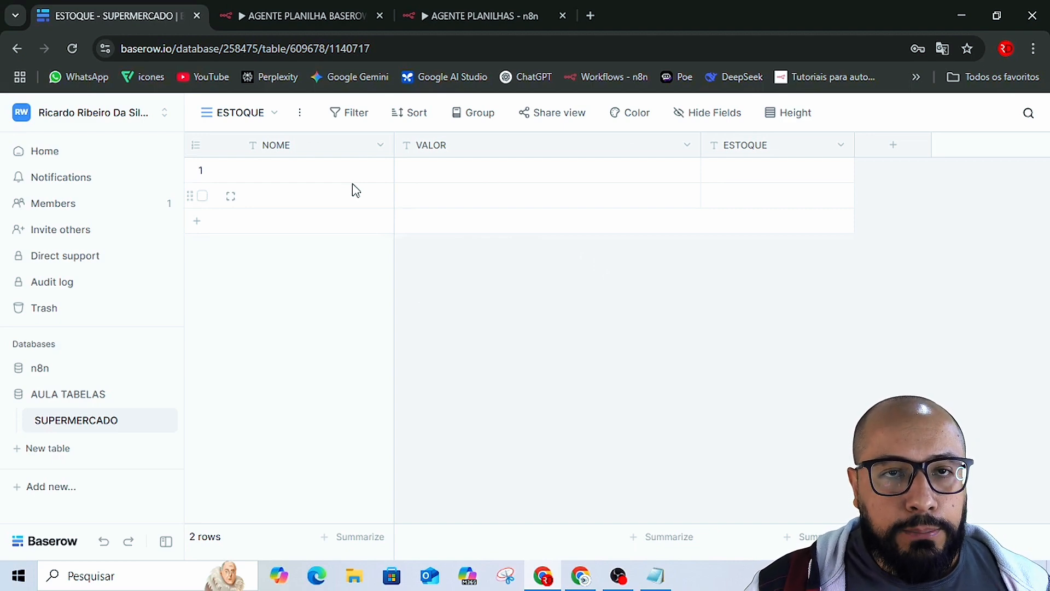
# Switch to n8n, open its workflows overview in a separate tab and close the AGENTE PLANILHAS and AGENTE PLANILHA BASEROW workflow tabs.
pyautogui.click(305, 12)
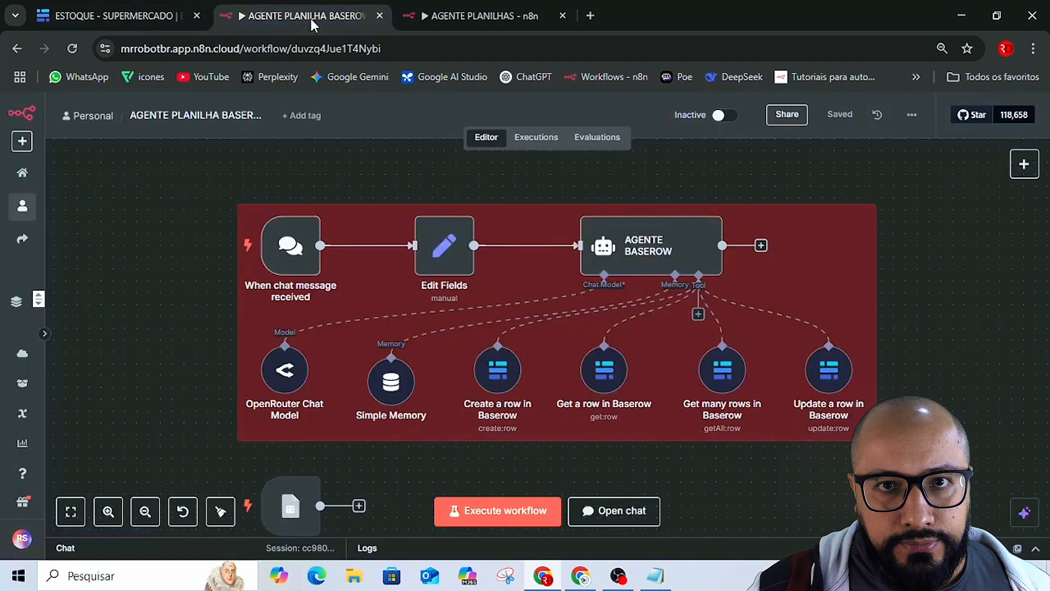
pyautogui.click(481, 14)
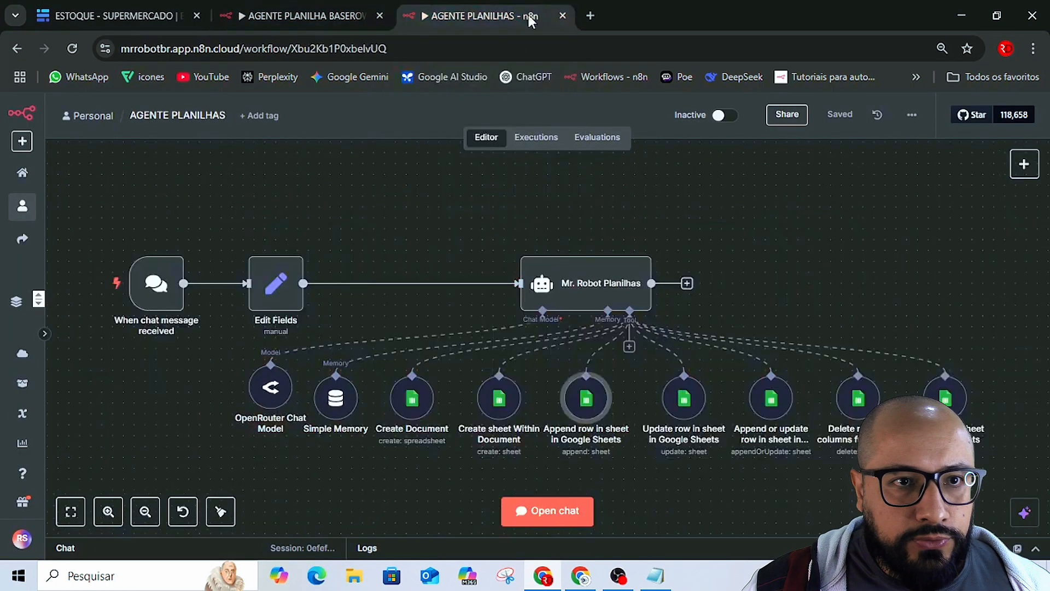
pyautogui.rightClick(22, 173)
pyautogui.click(90, 196)
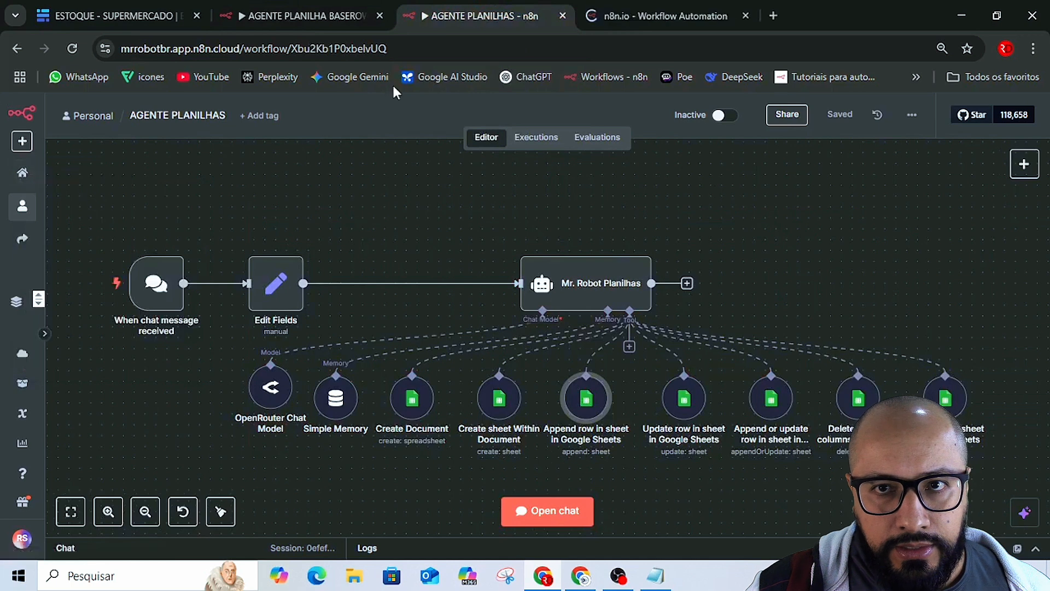
pyautogui.click(655, 17)
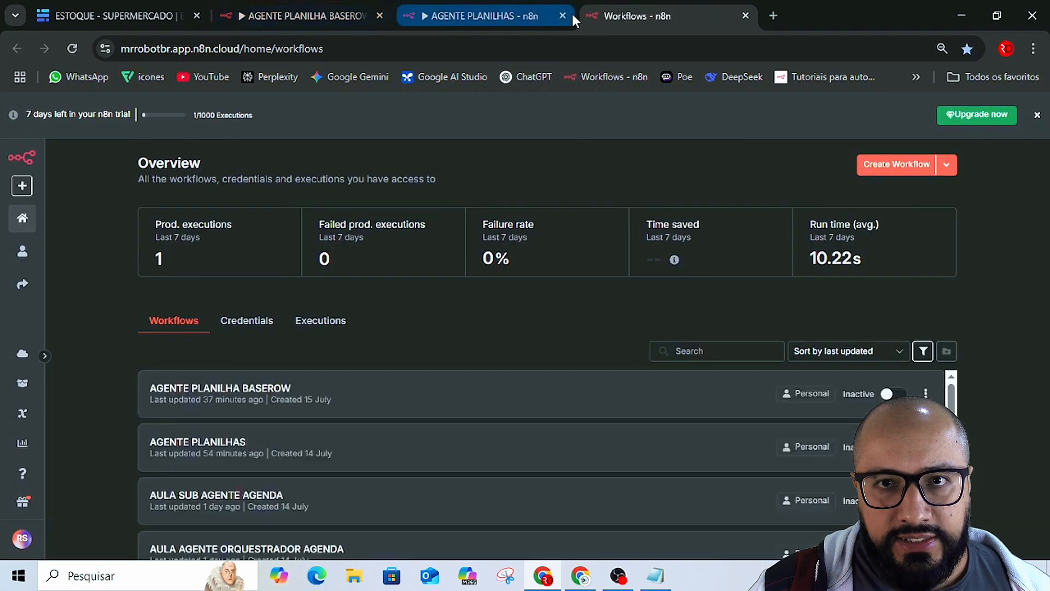
pyautogui.click(562, 13)
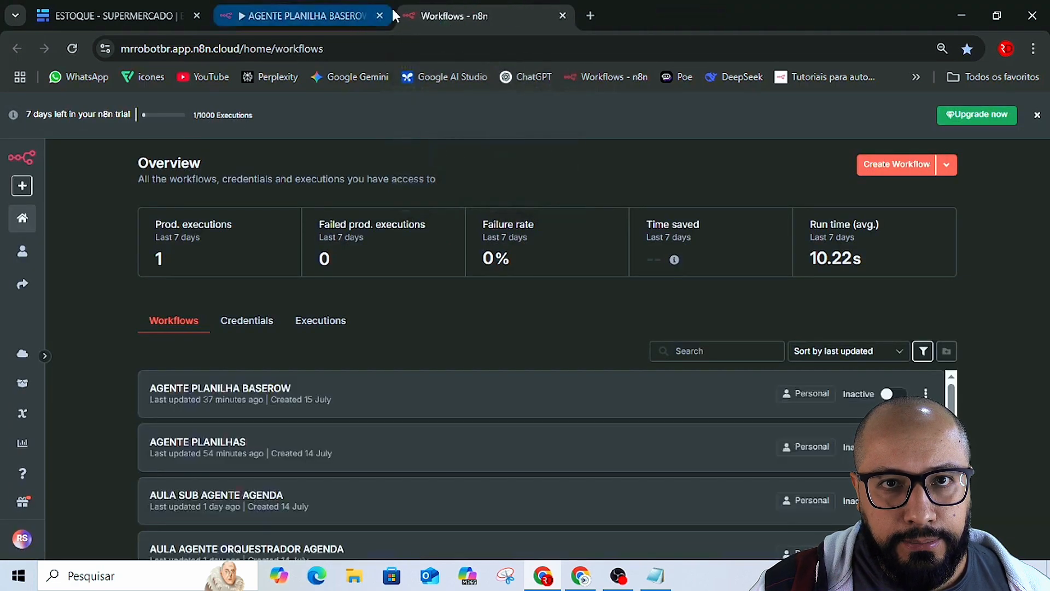
pyautogui.click(379, 16)
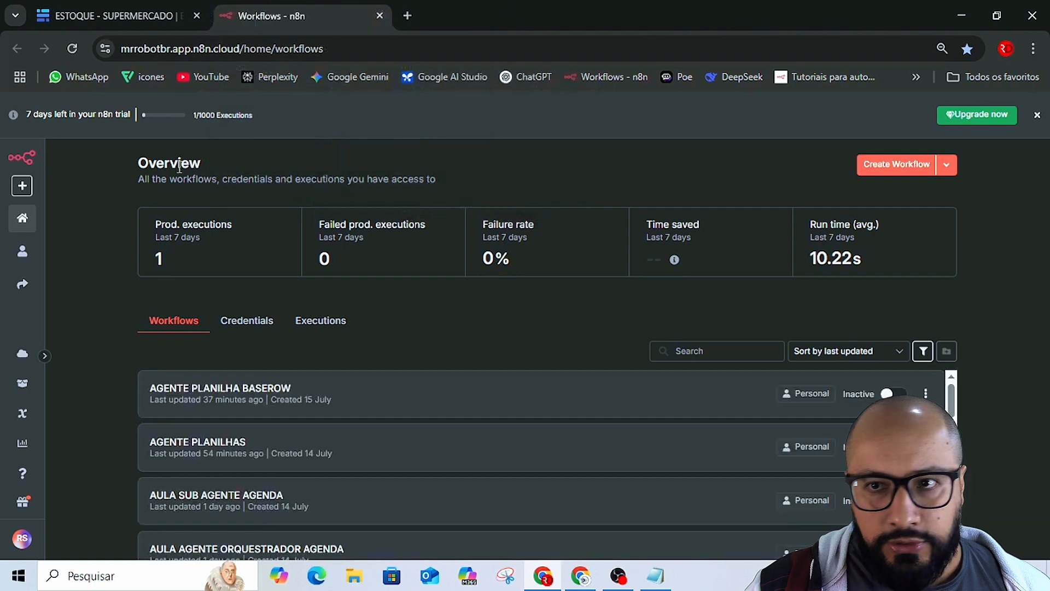
# Create a new workflow and name it AULA TABELAS N8N.
pyautogui.click(892, 166)
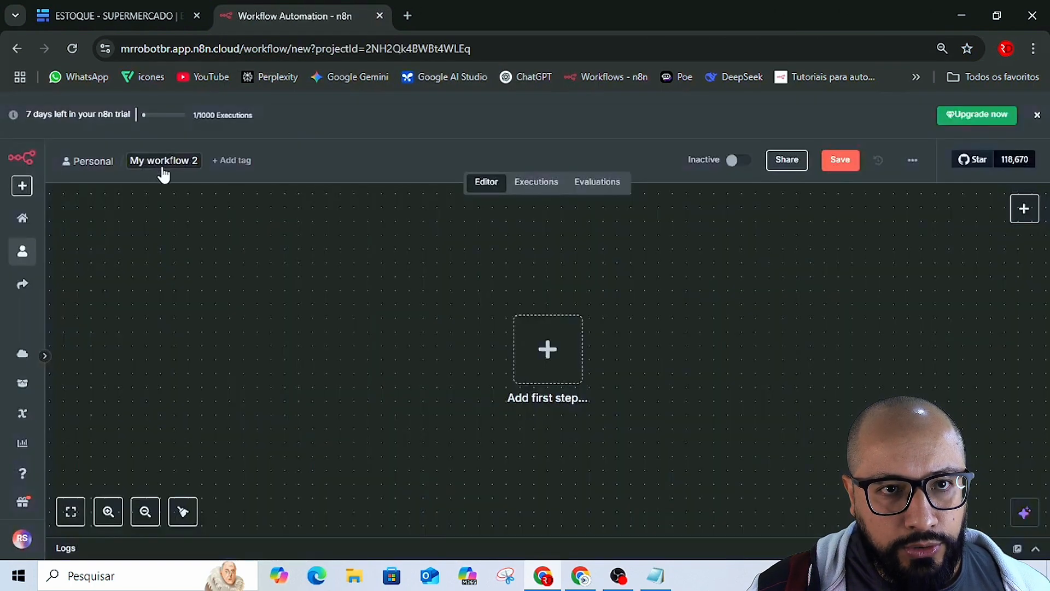
pyautogui.click(154, 160)
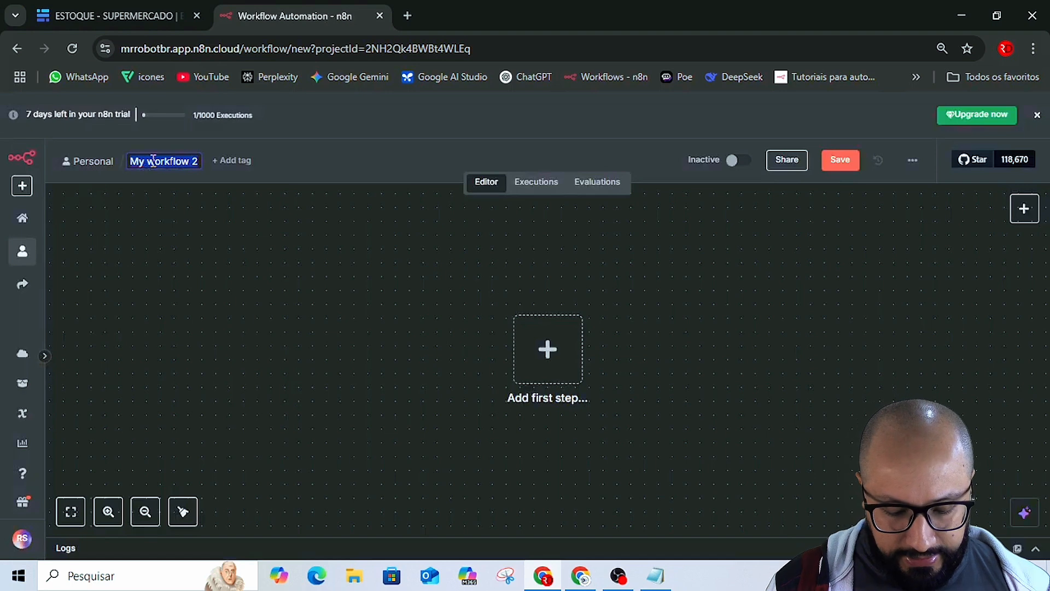
pyautogui.write('ALA')
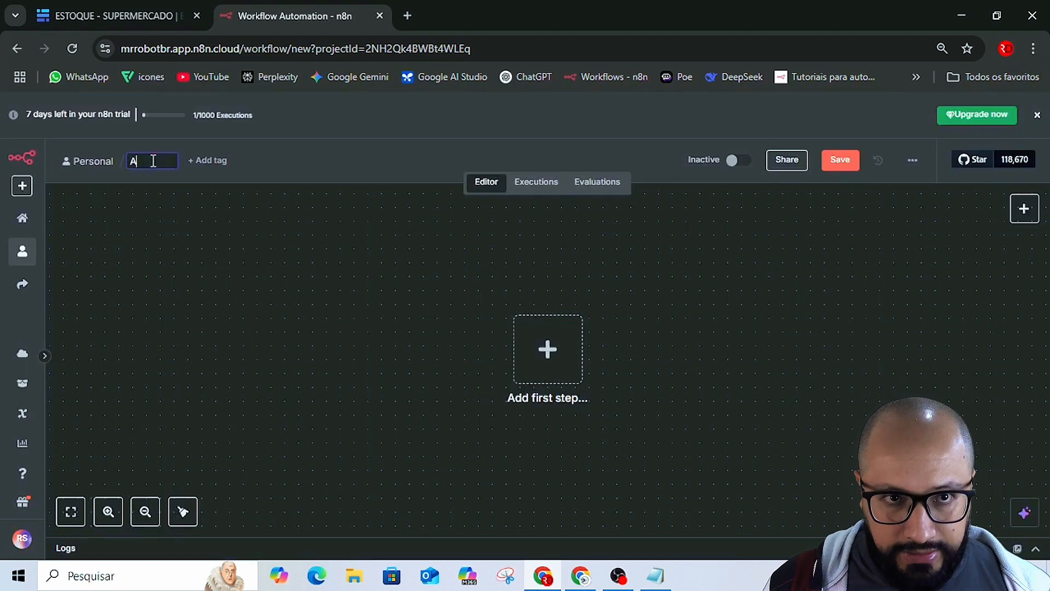
pyautogui.press('BackSpace')
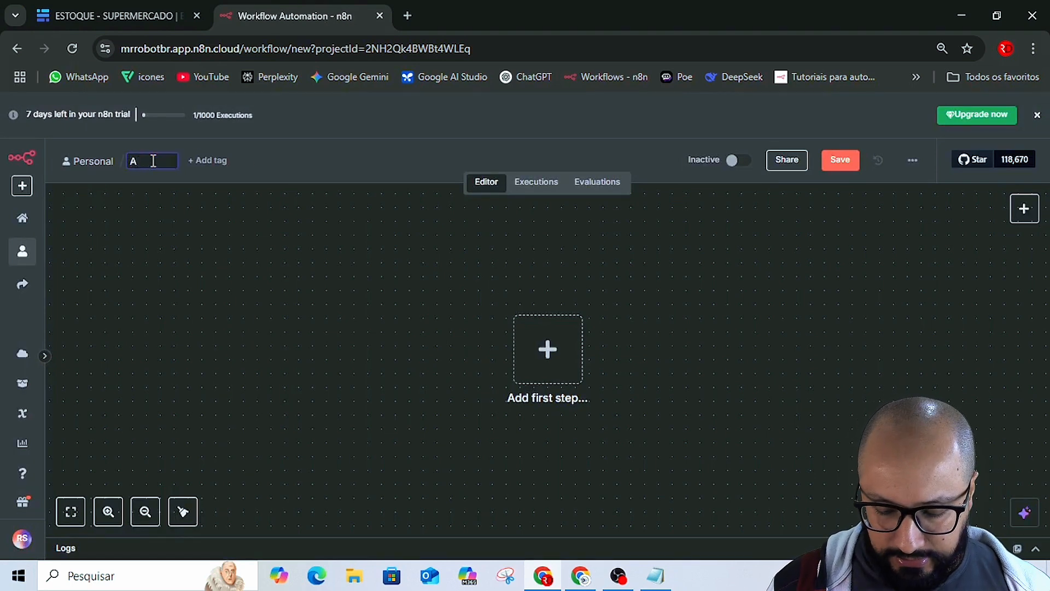
pyautogui.write('ULA TABELAS')
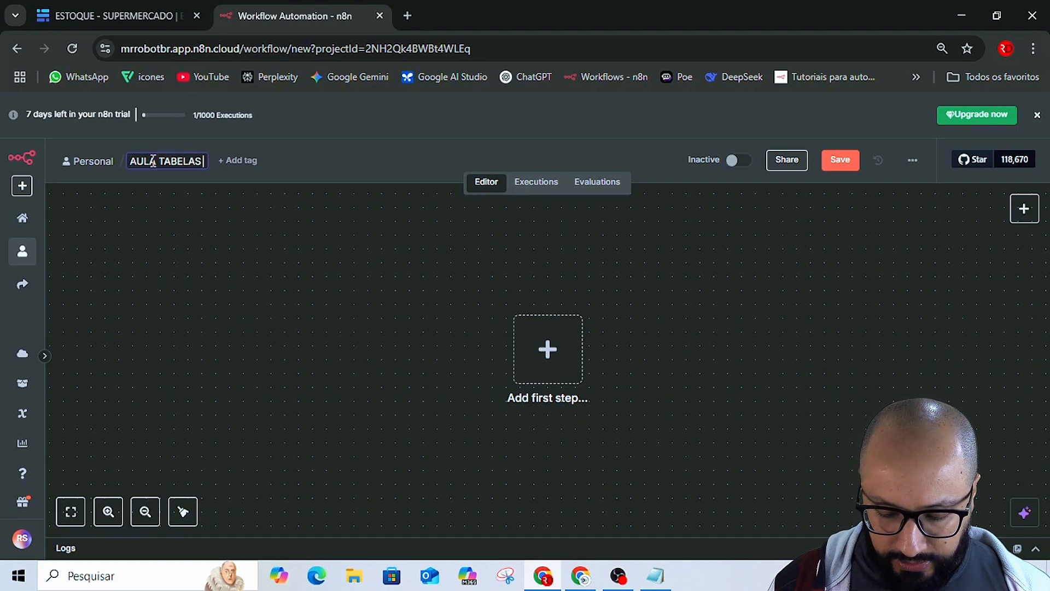
pyautogui.write(' N8N')
pyautogui.press('Return')
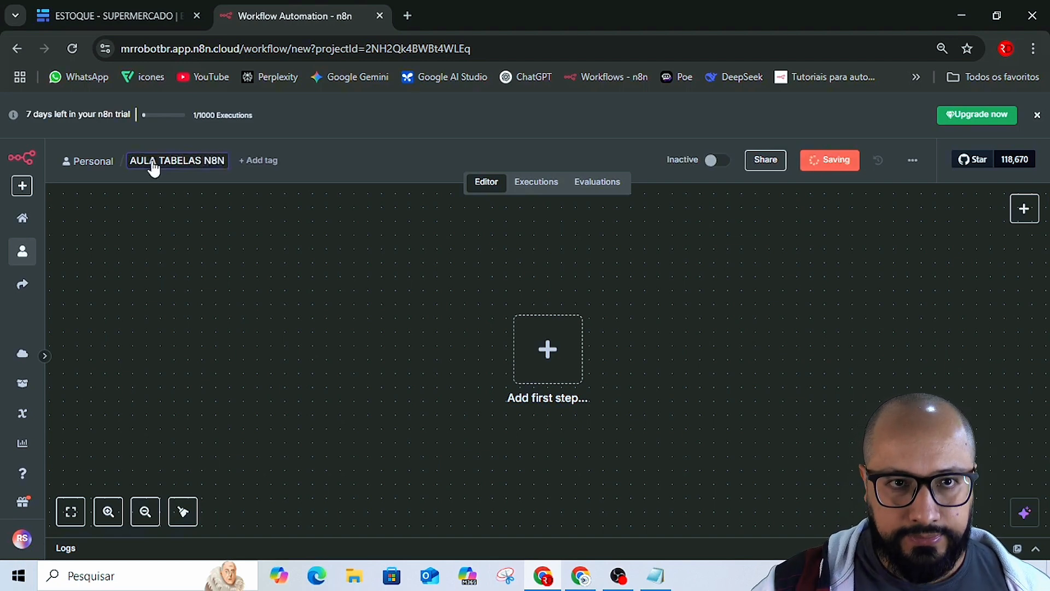
# Add an On chat message trigger as the workflow's first step and return to the canvas.
pyautogui.click(551, 354)
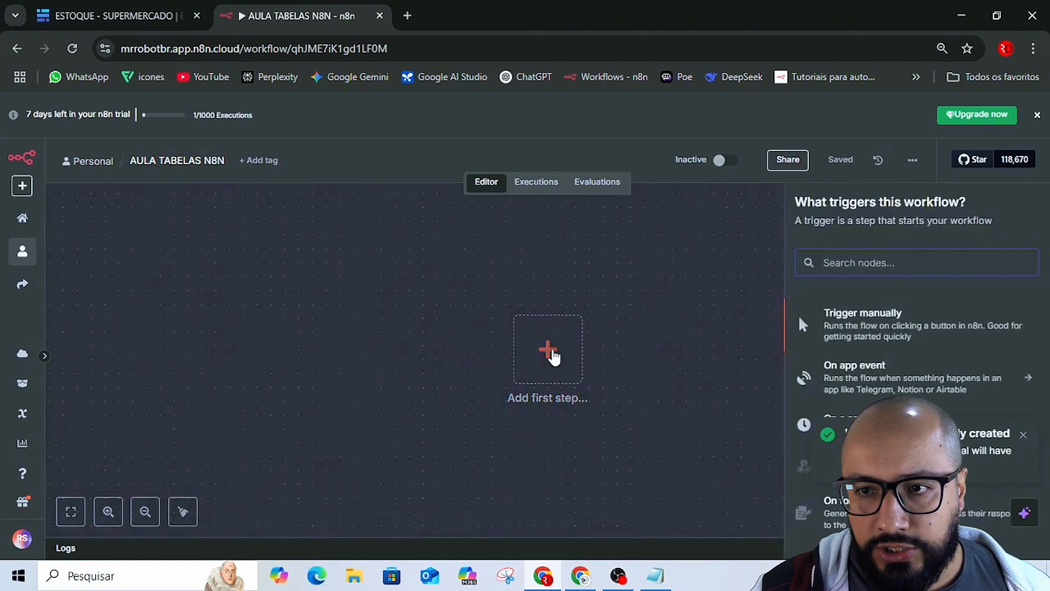
pyautogui.scroll(-1, 960, 361)
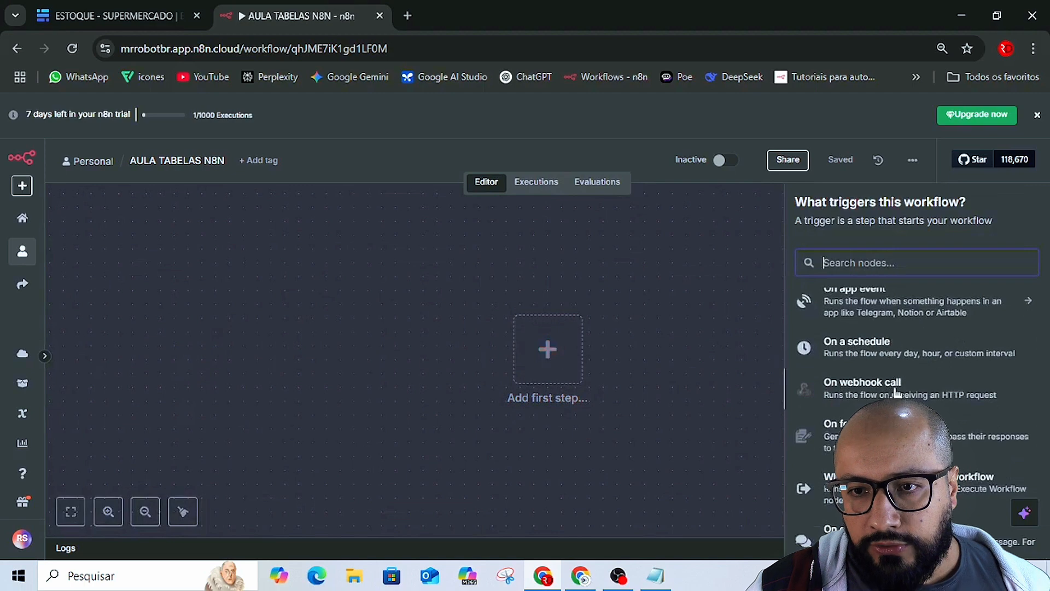
pyautogui.scroll(-2, 891, 394)
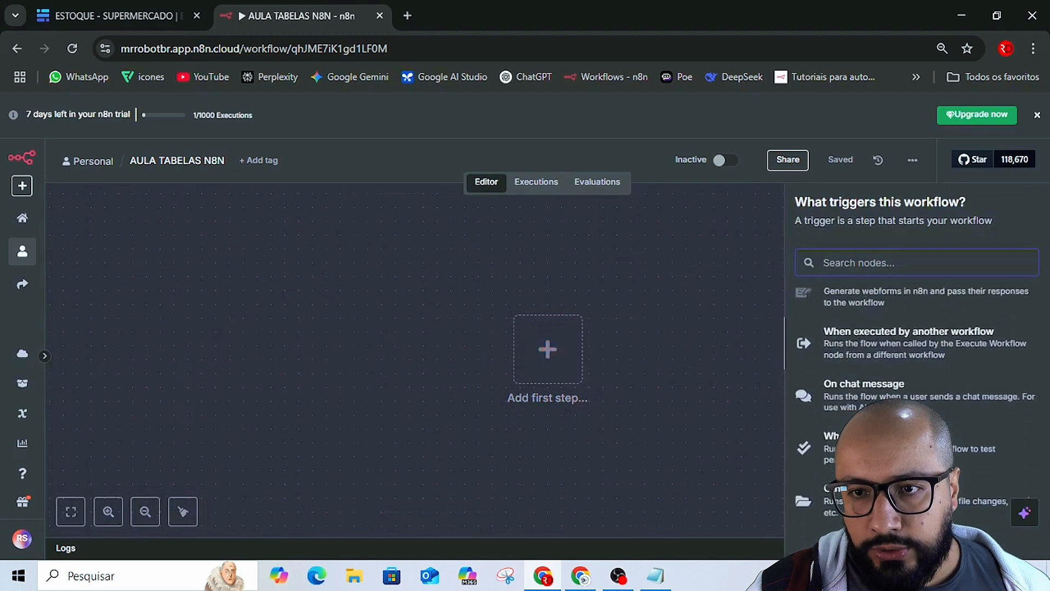
pyautogui.click(885, 390)
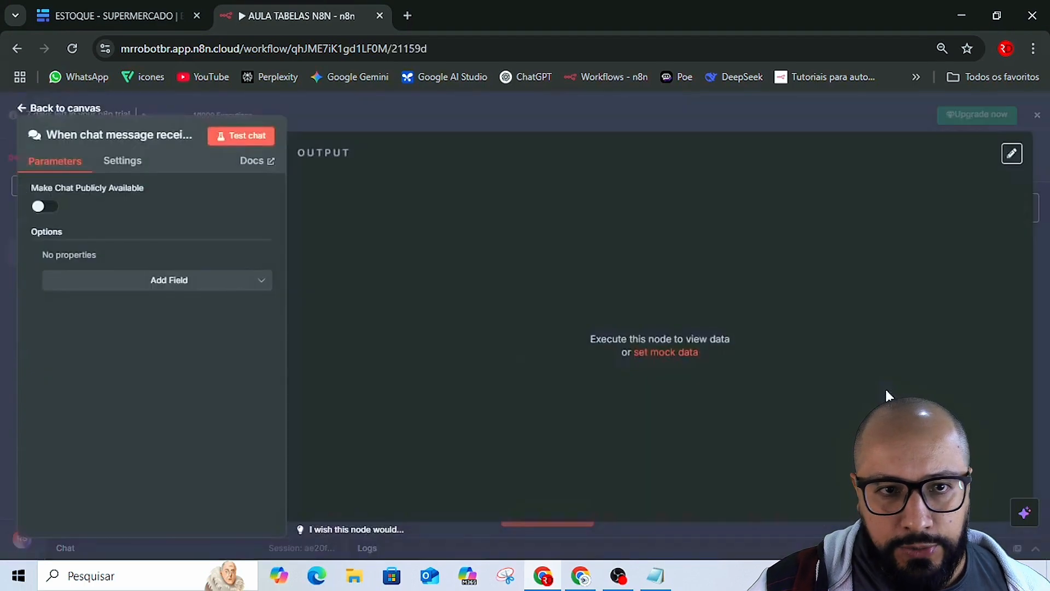
pyautogui.click(565, 112)
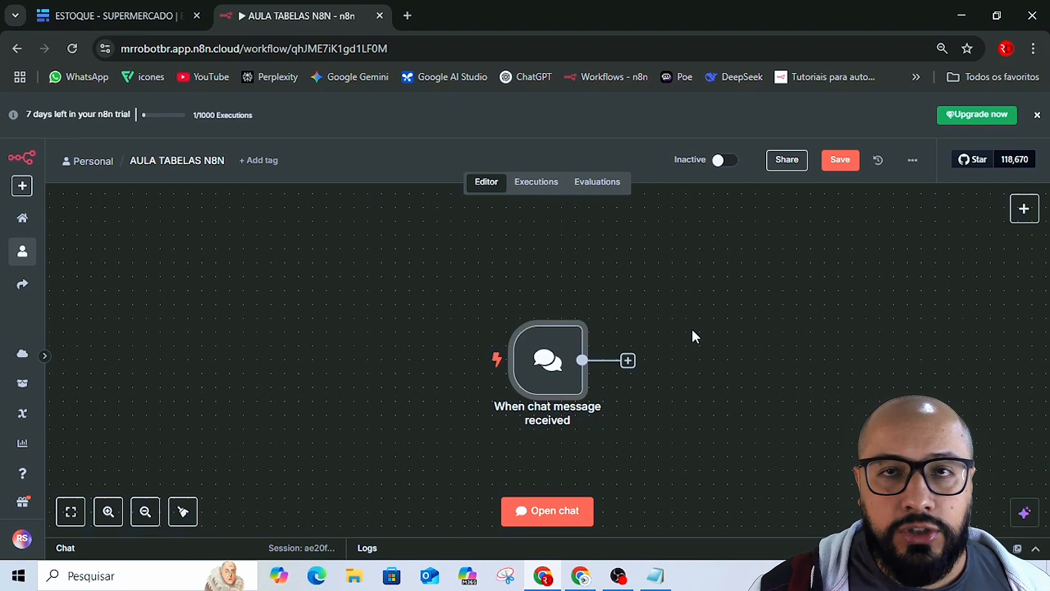
# Add an Edit Fields node from the data transformation nodes after the chat trigger.
pyautogui.click(627, 360)
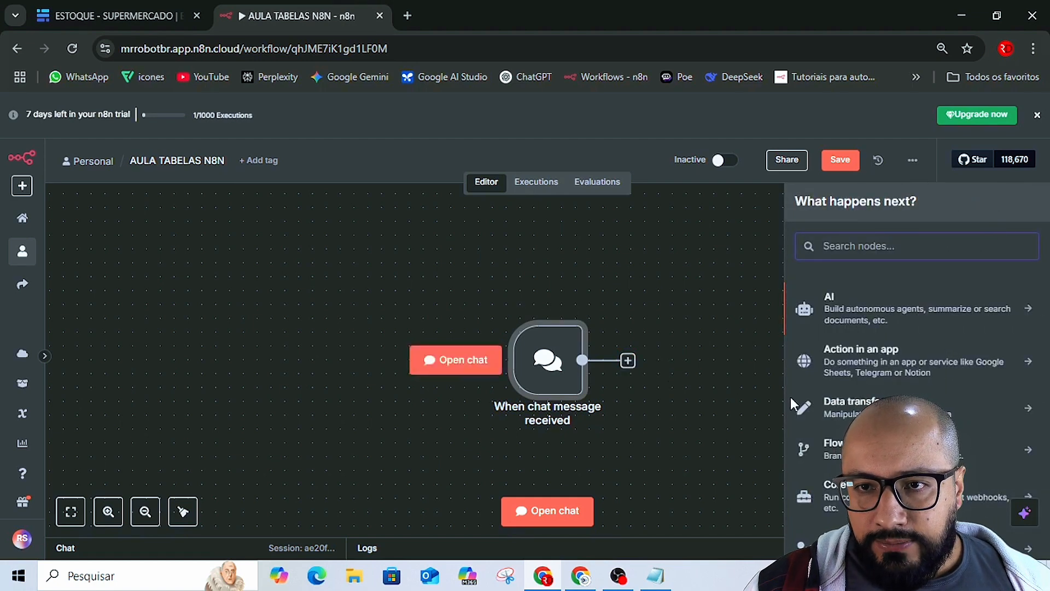
pyautogui.click(857, 412)
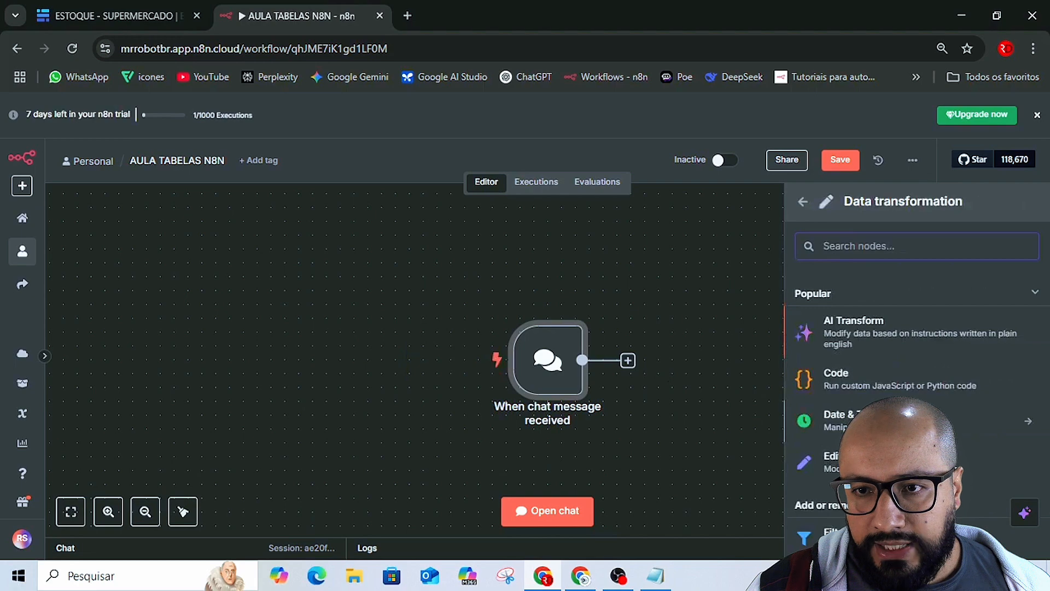
pyautogui.click(833, 462)
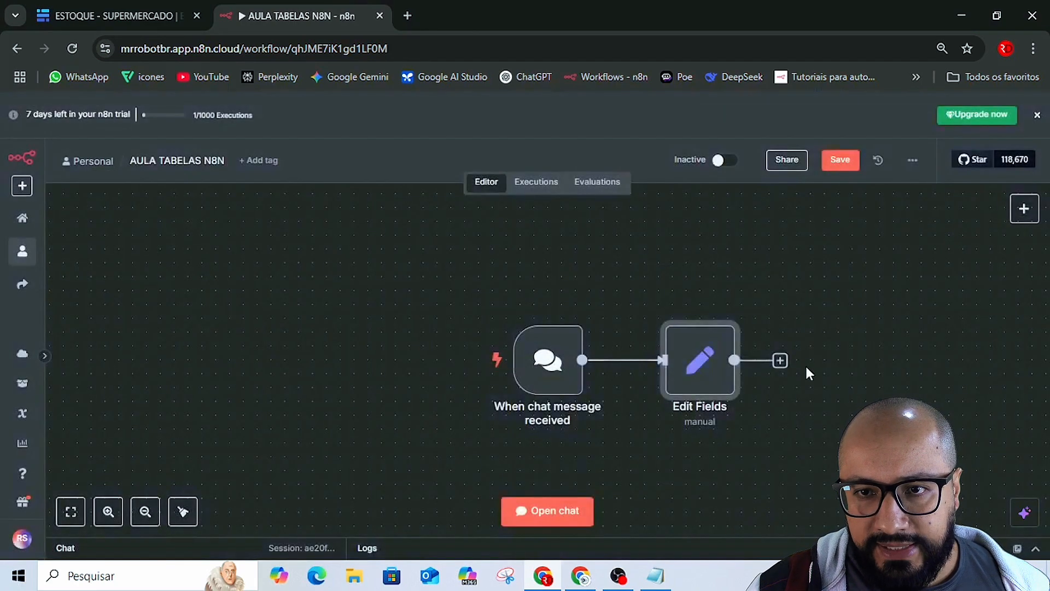
# Add an AI Agent node after the Edit Fields node and save the workflow.
pyautogui.click(780, 360)
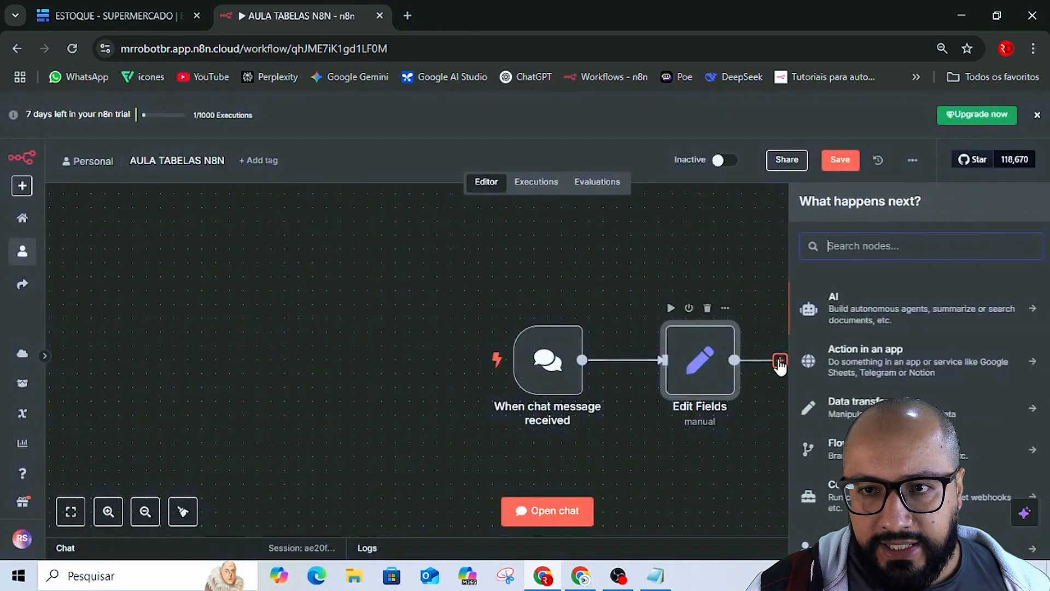
pyautogui.click(841, 308)
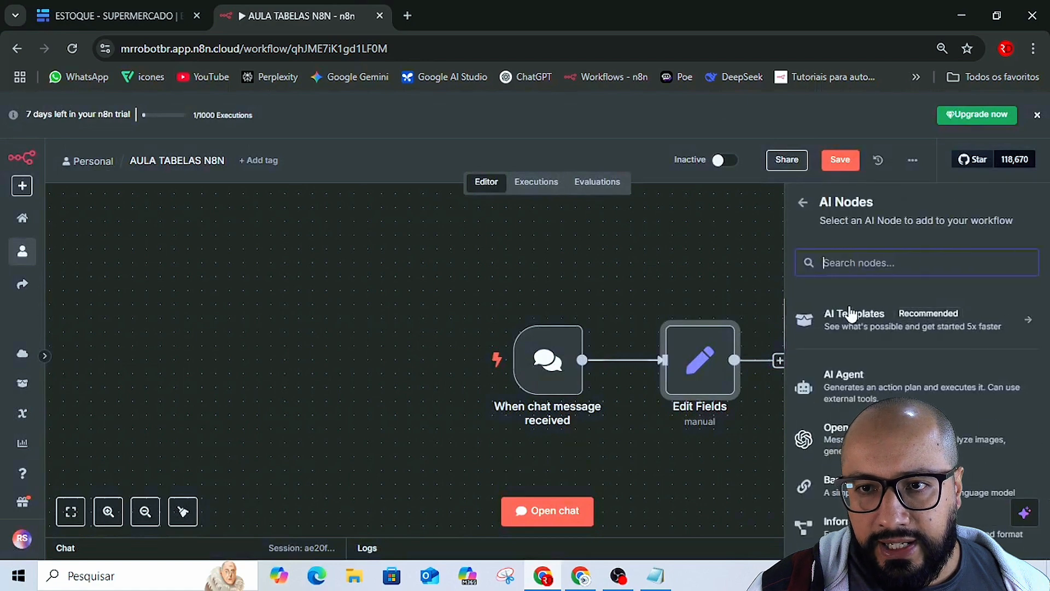
pyautogui.click(851, 382)
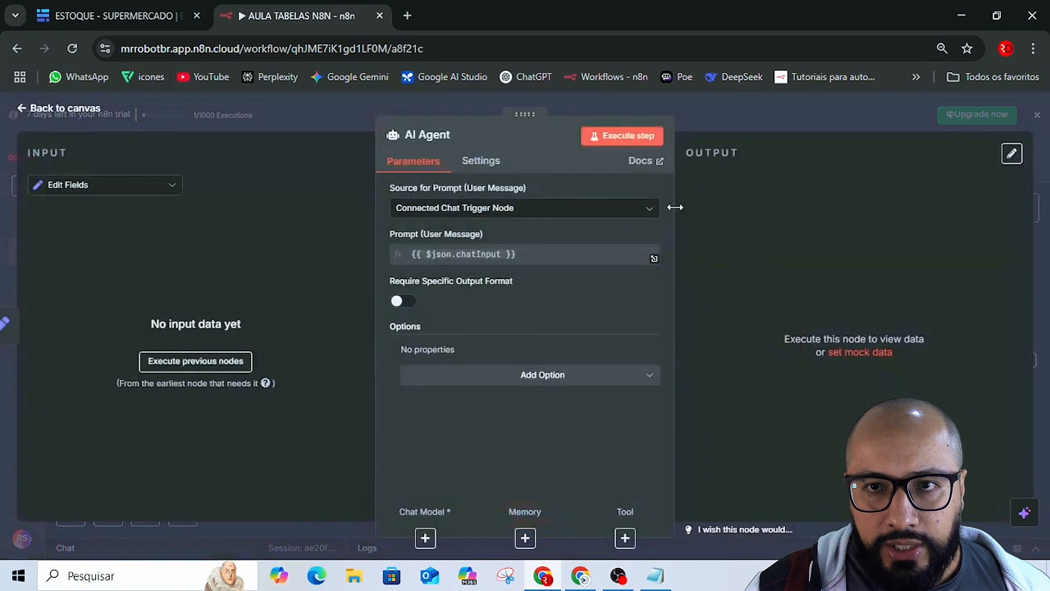
pyautogui.click(744, 110)
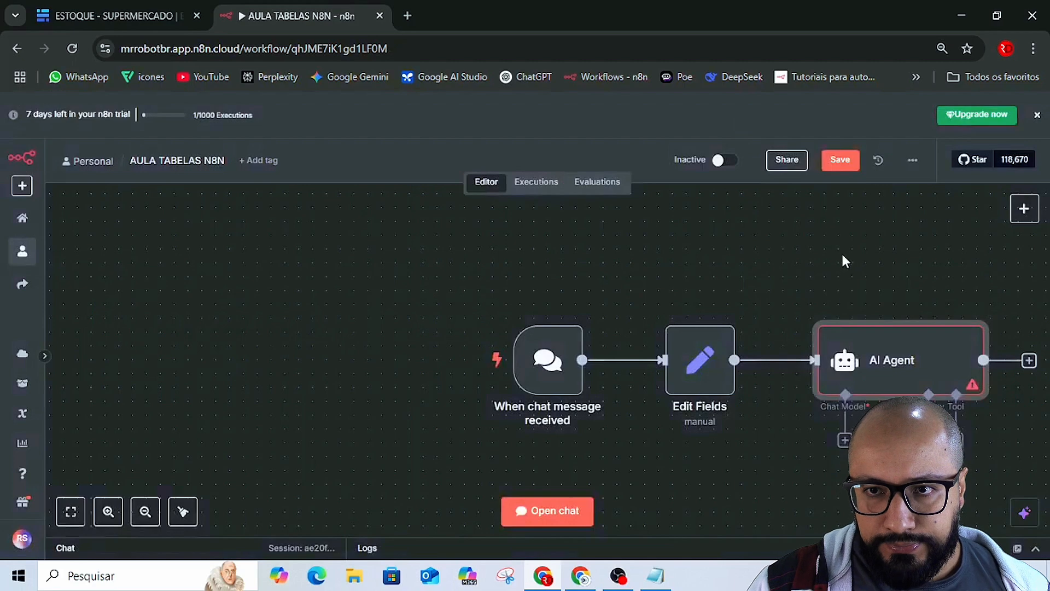
pyautogui.hscroll(5, 841, 251)
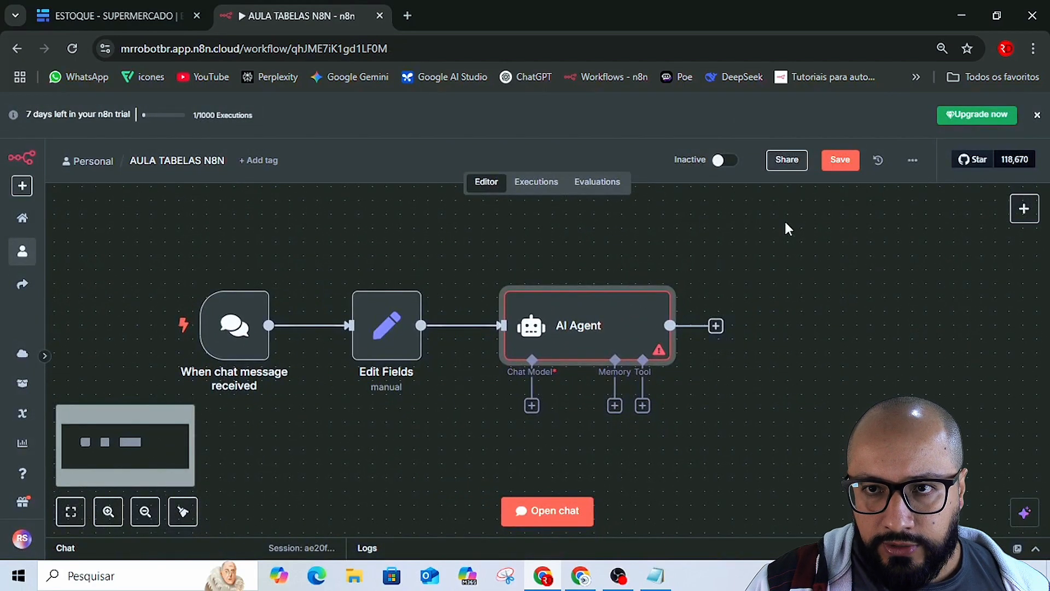
pyautogui.click(840, 157)
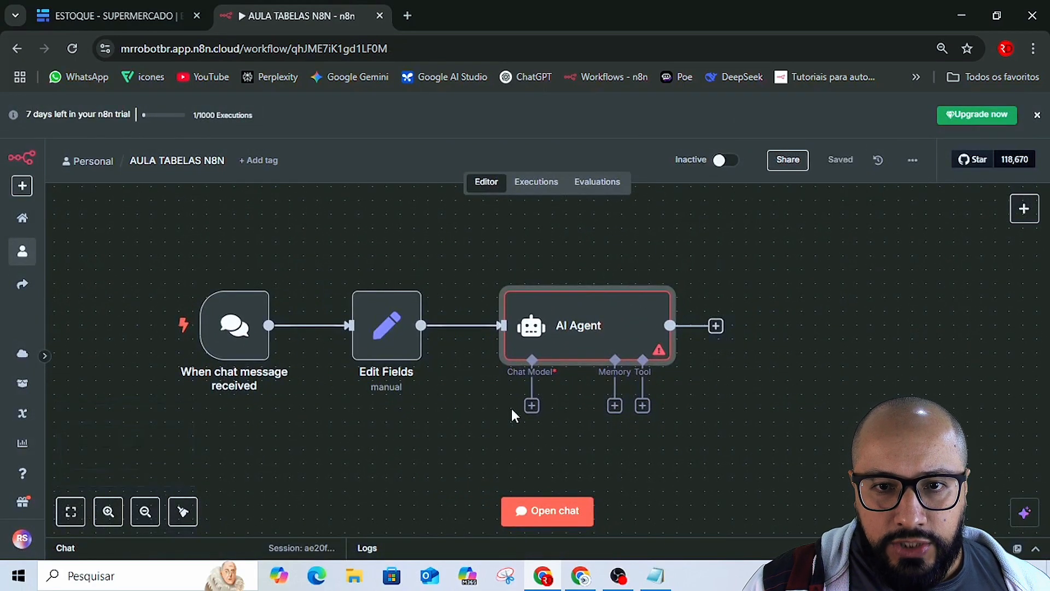
# Attach an OpenRouter Chat Model to the AI Agent, keeping openai/gpt-4.1-mini as its model.
pyautogui.click(532, 405)
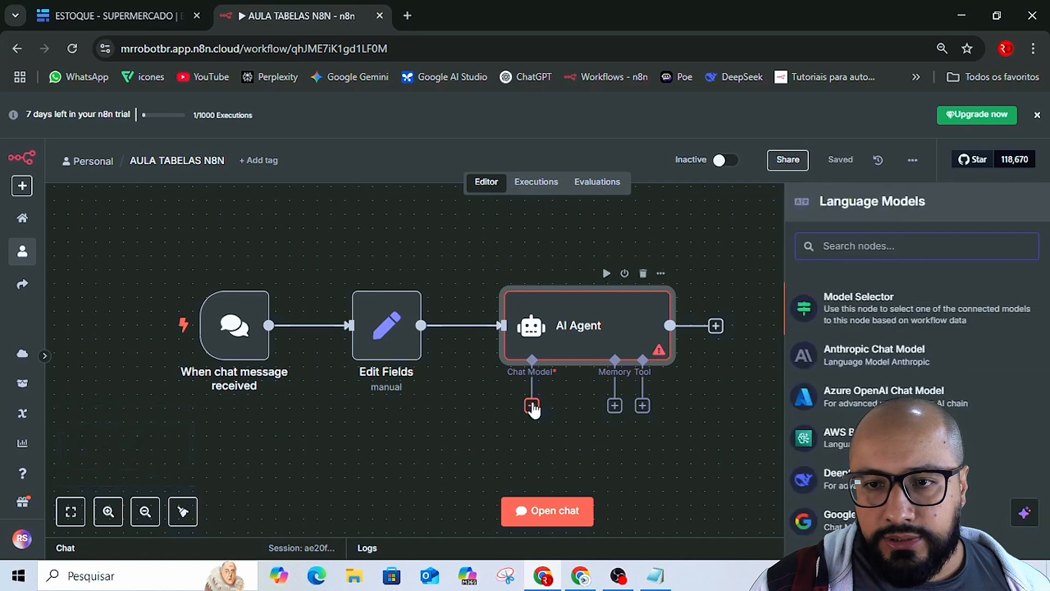
pyautogui.scroll(-4, 910, 410)
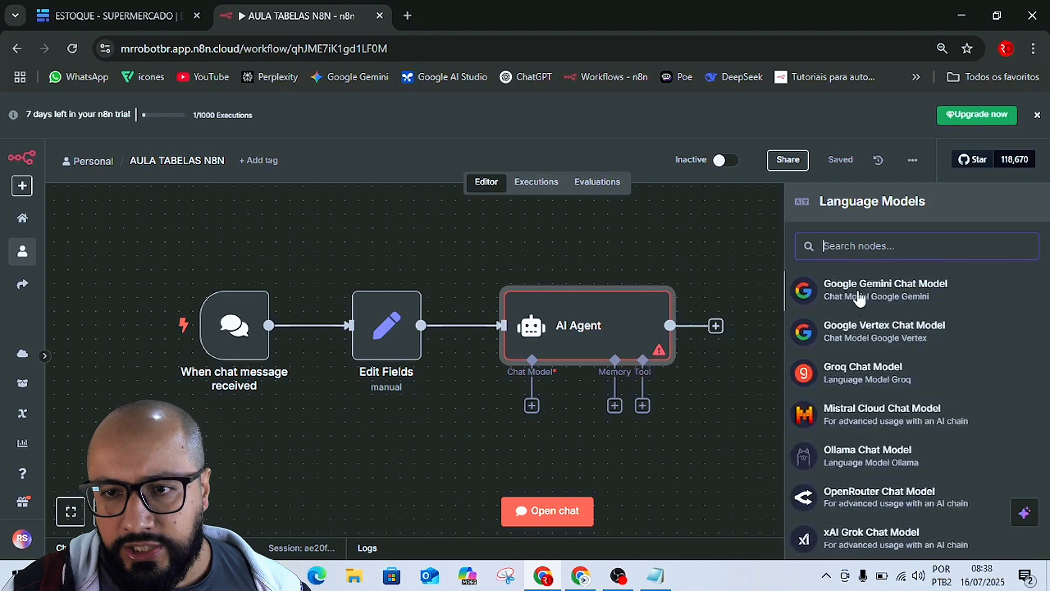
pyautogui.scroll(-2, 867, 459)
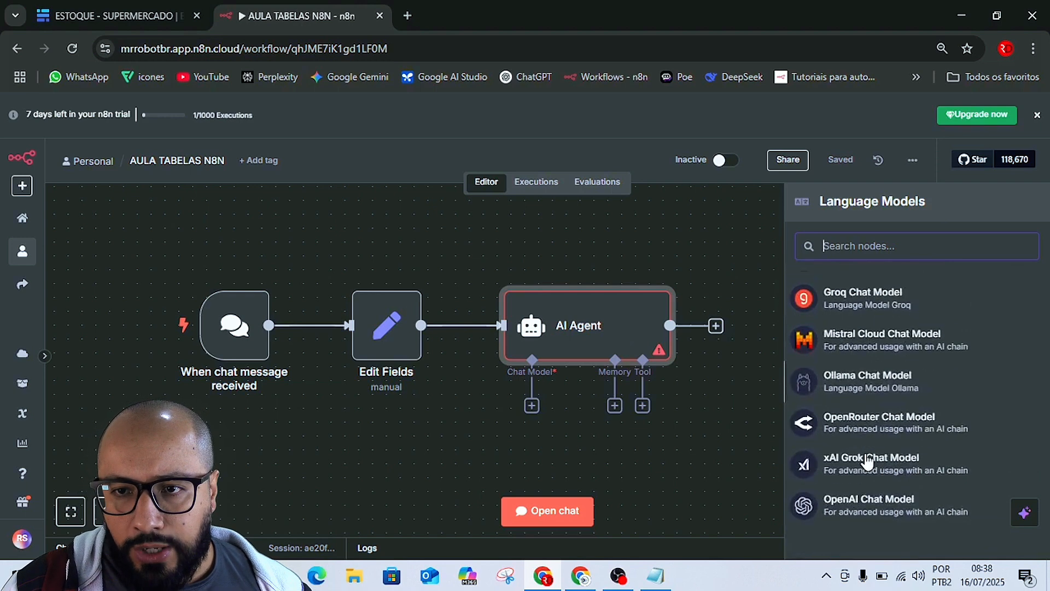
pyautogui.click(839, 417)
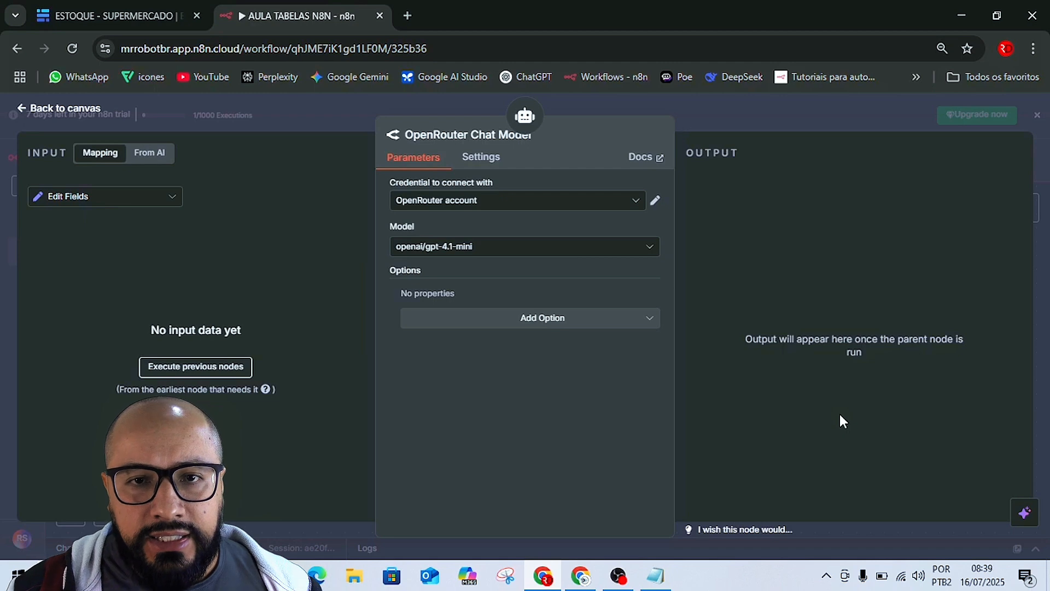
pyautogui.click(497, 246)
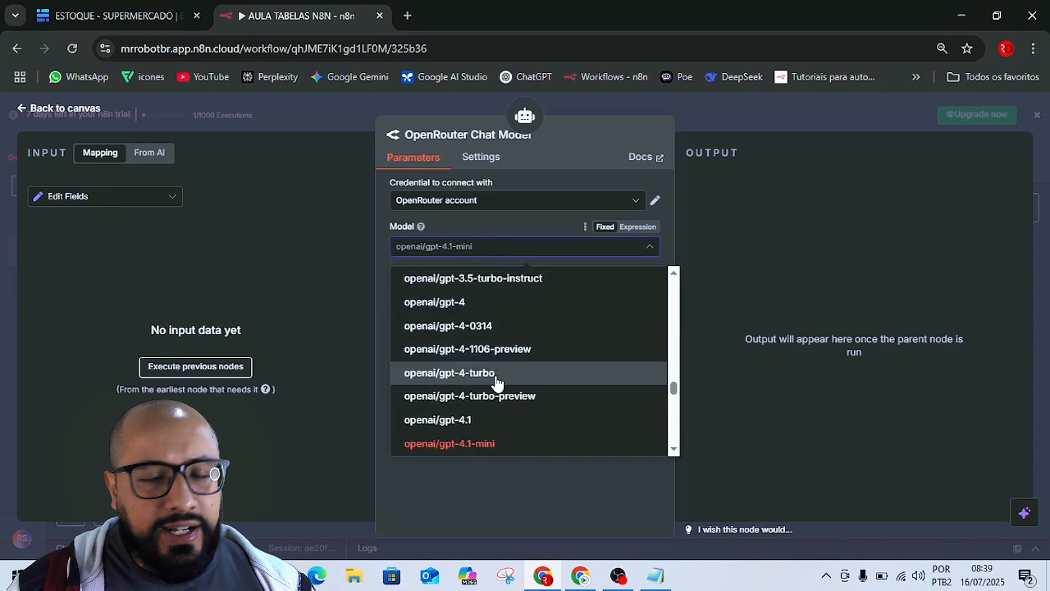
pyautogui.click(455, 253)
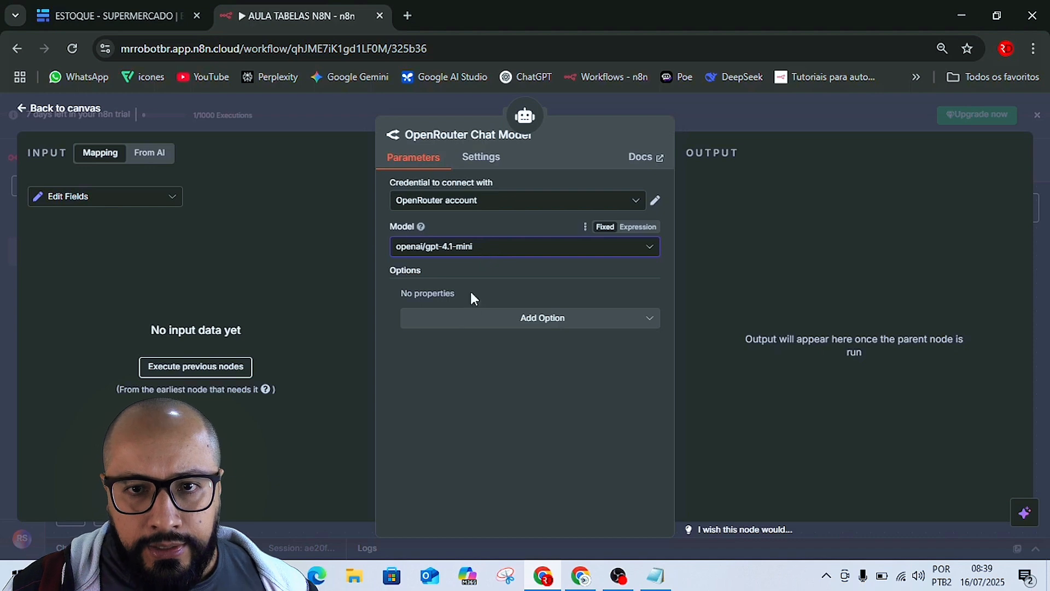
# Examine the n8n documentation on generating an OpenRouter API key from a new credential form, and close the form without saving.
pyautogui.click(497, 208)
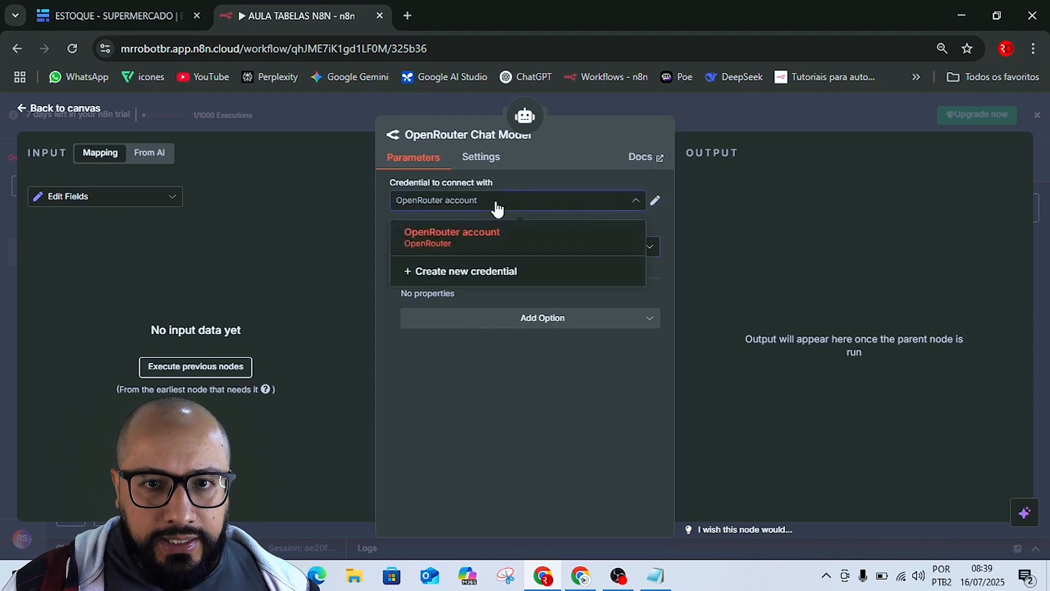
pyautogui.click(439, 273)
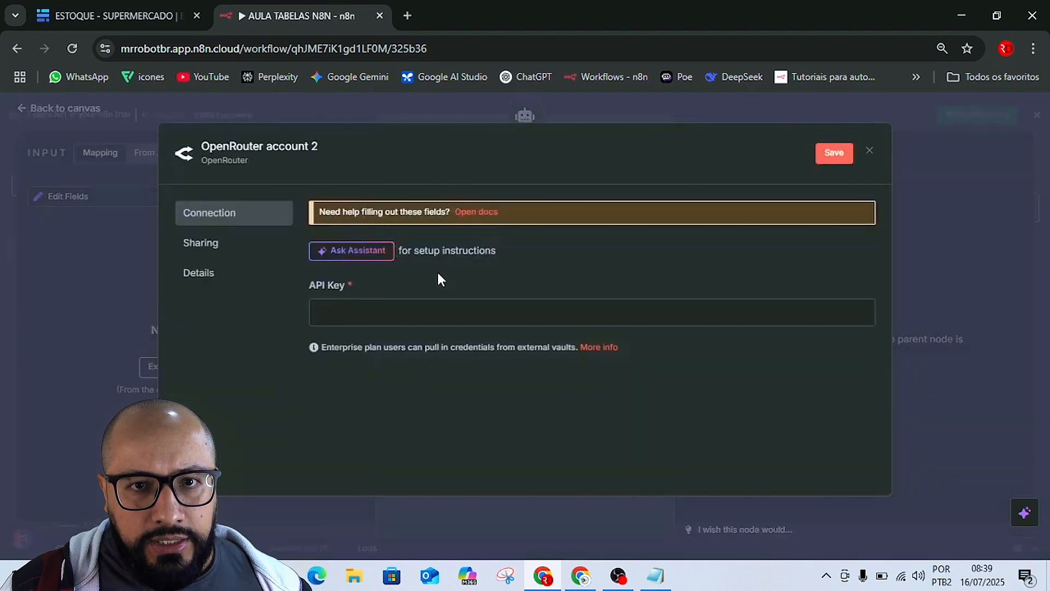
pyautogui.click(475, 213)
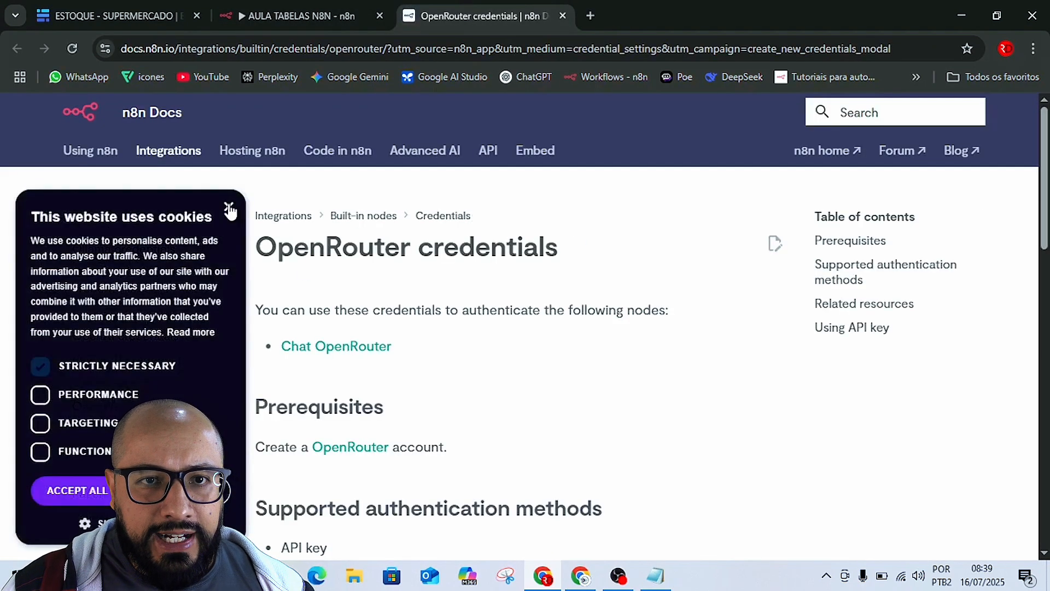
pyautogui.click(229, 206)
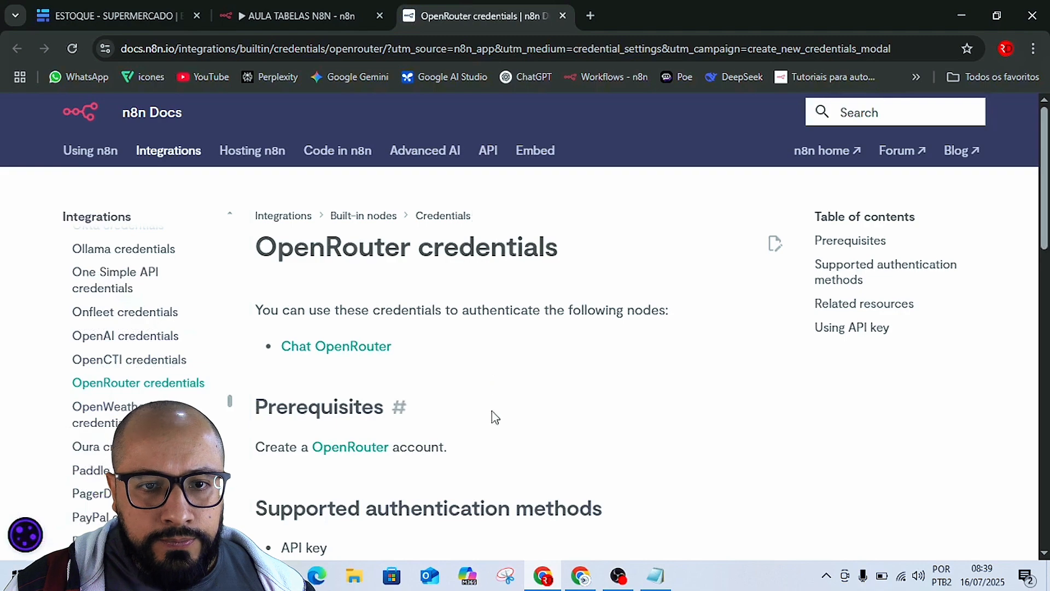
pyautogui.scroll(-4, 546, 414)
pyautogui.scroll(-4, 546, 414)
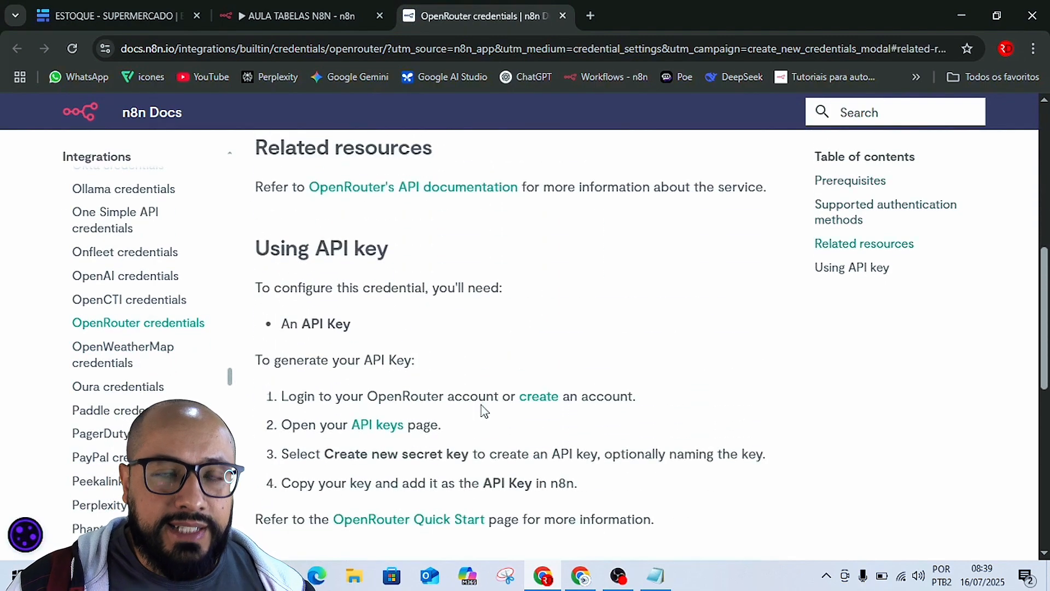
pyautogui.scroll(-1, 460, 398)
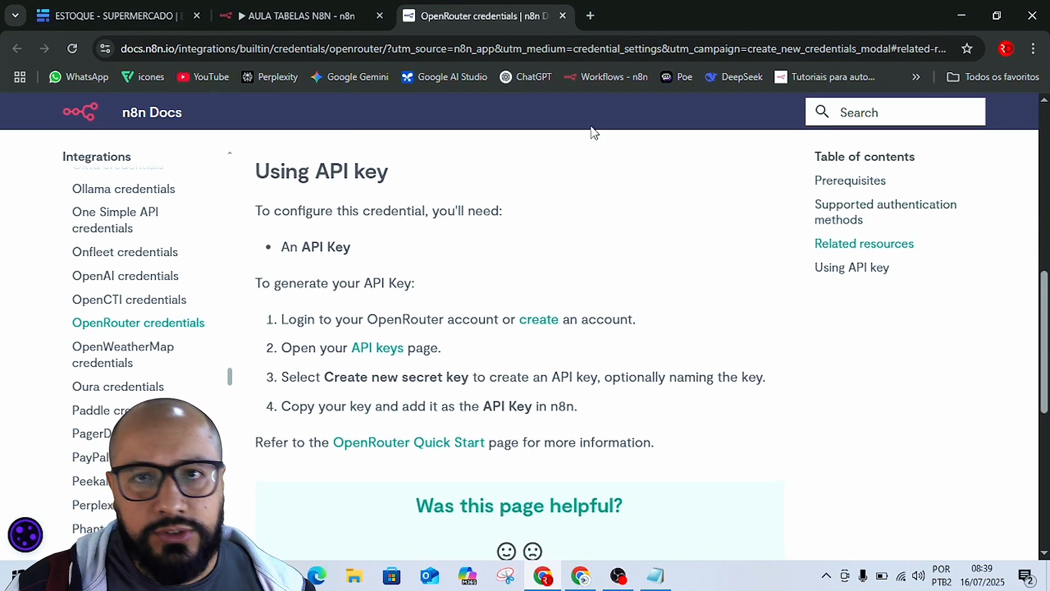
pyautogui.click(562, 16)
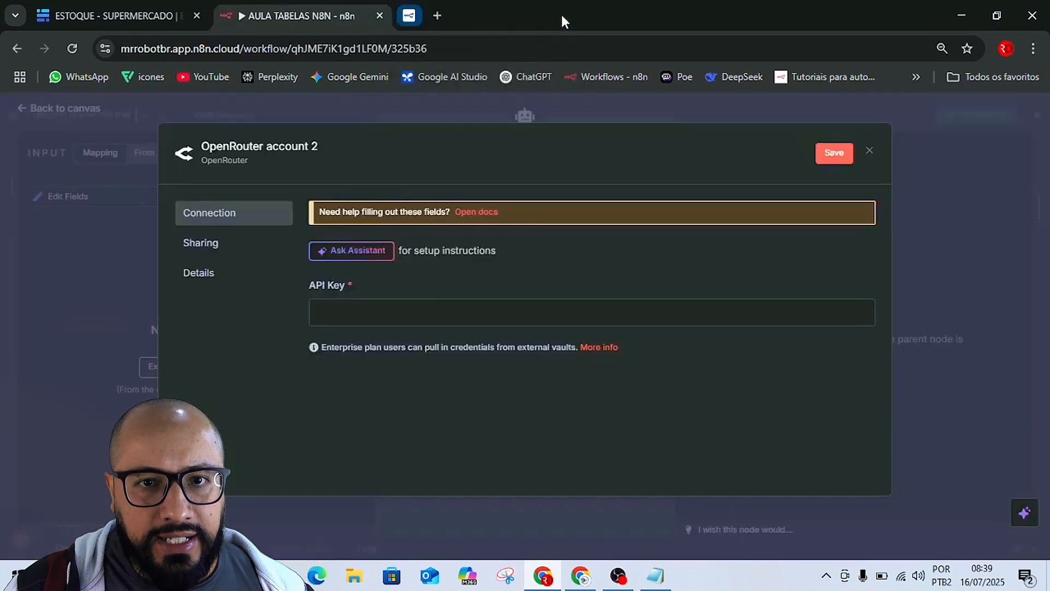
pyautogui.click(869, 151)
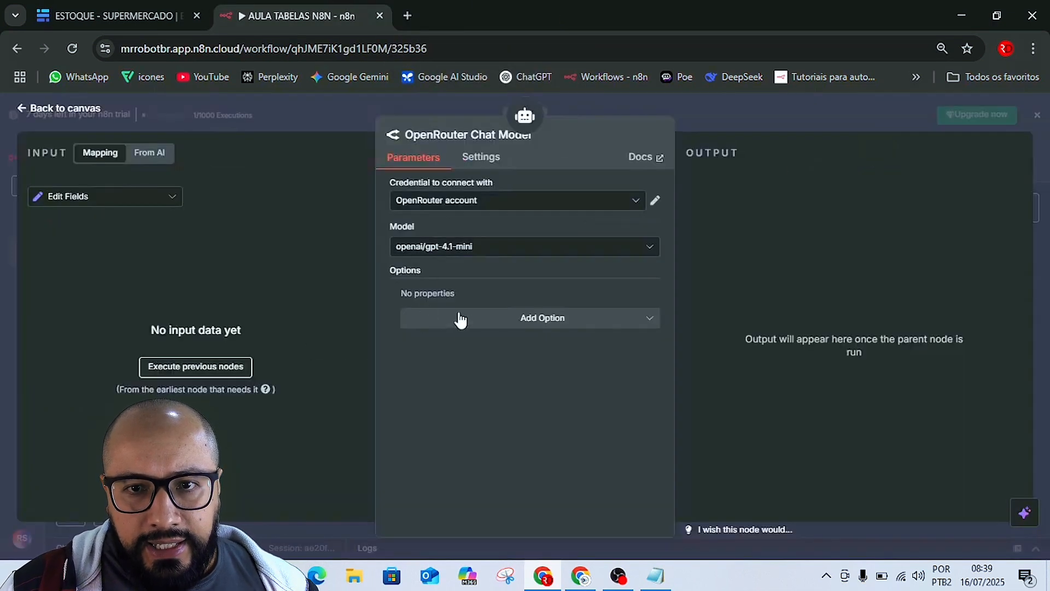
# Add the Sampling Temperature option to the OpenRouter Chat Model and set it to 0,1.
pyautogui.click(569, 322)
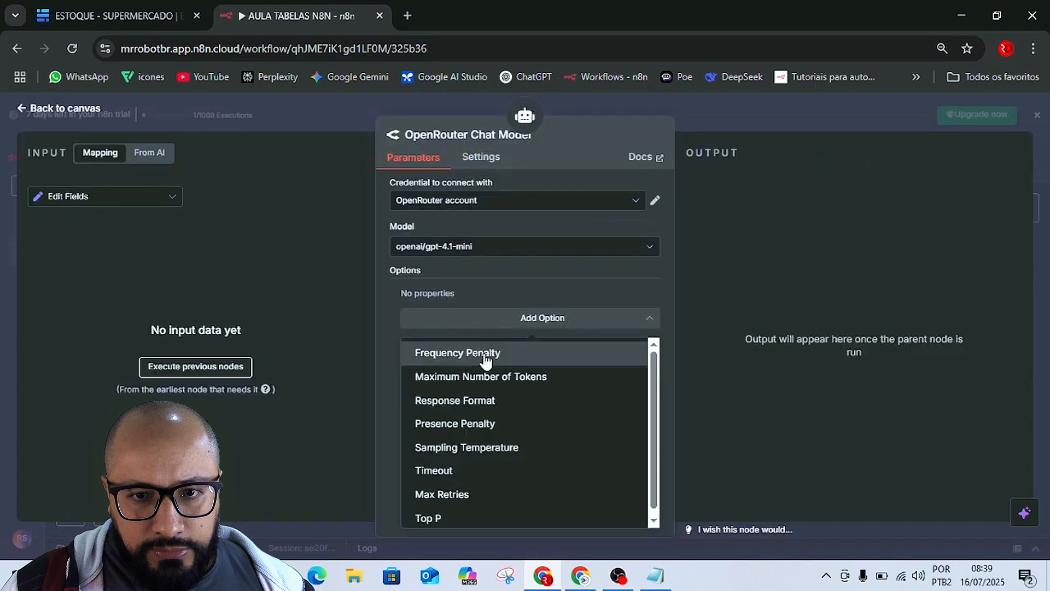
pyautogui.click(477, 448)
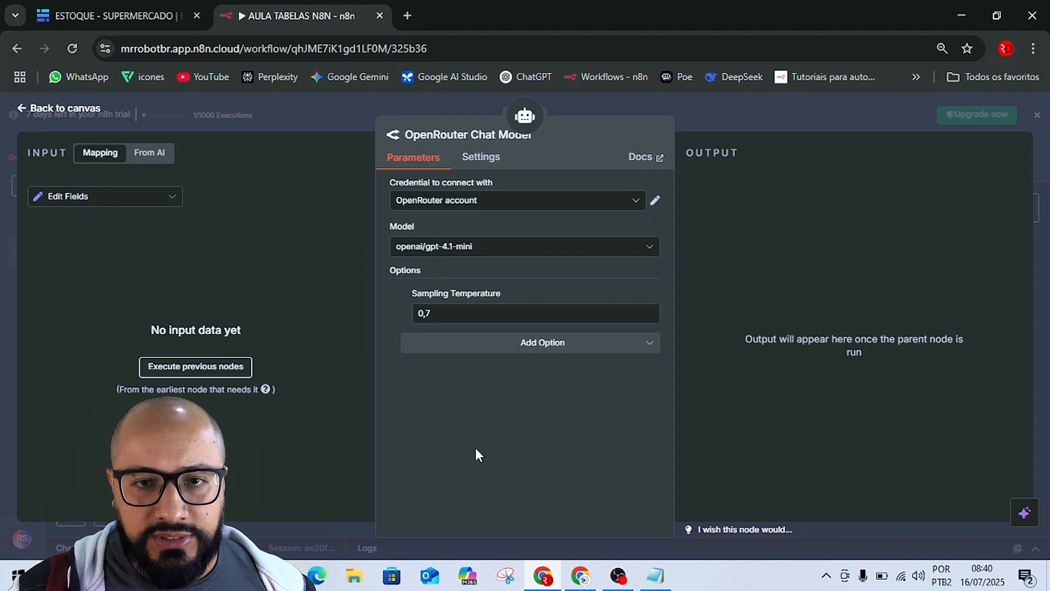
pyautogui.click(450, 313)
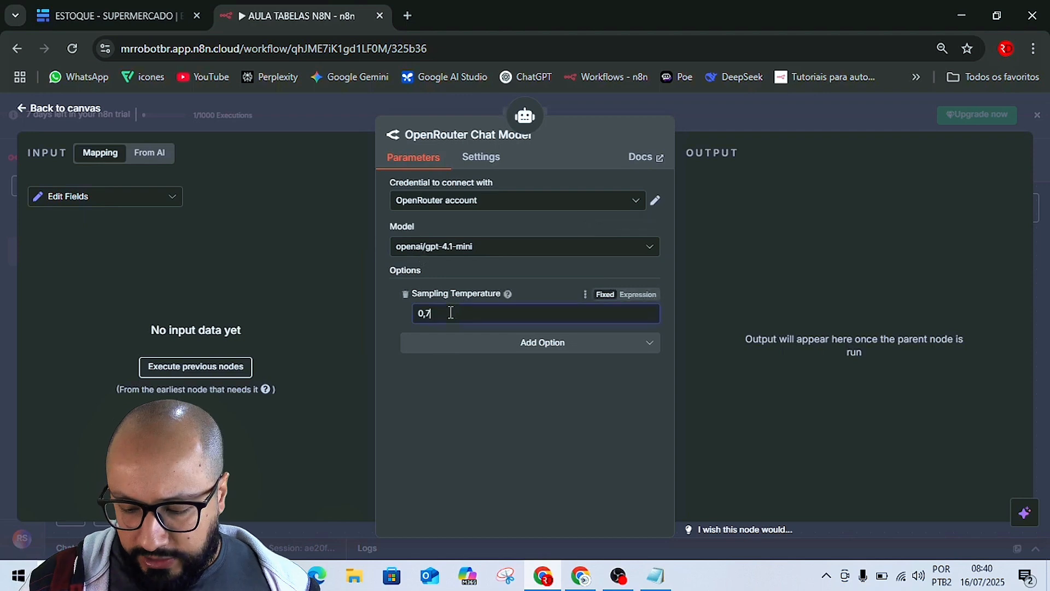
pyautogui.press('BackSpace')
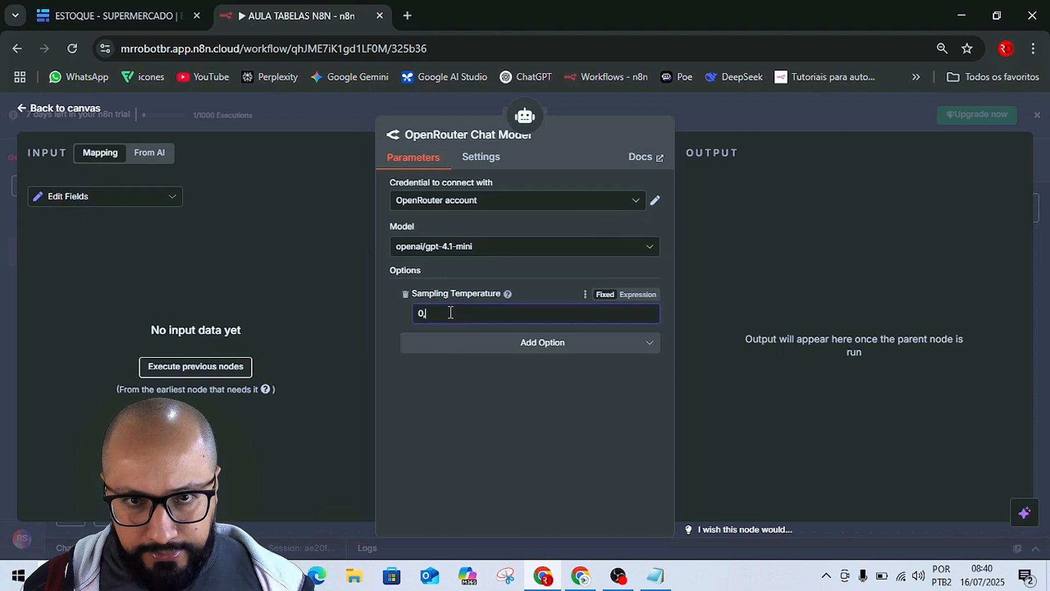
pyautogui.write('1')
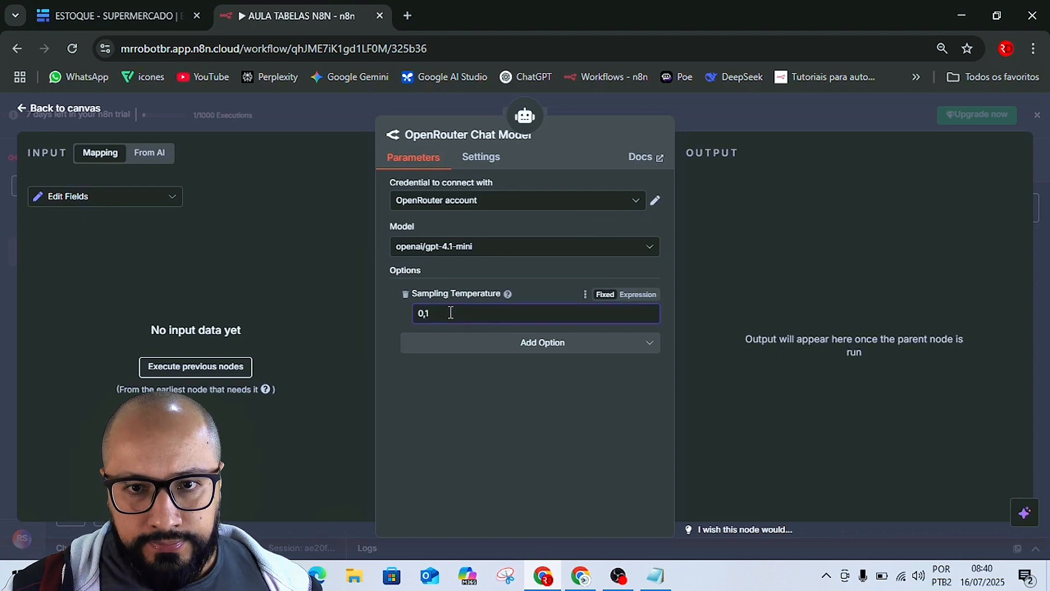
# Add the Max Retries option to the OpenRouter Chat Model and set it to 10.
pyautogui.click(534, 350)
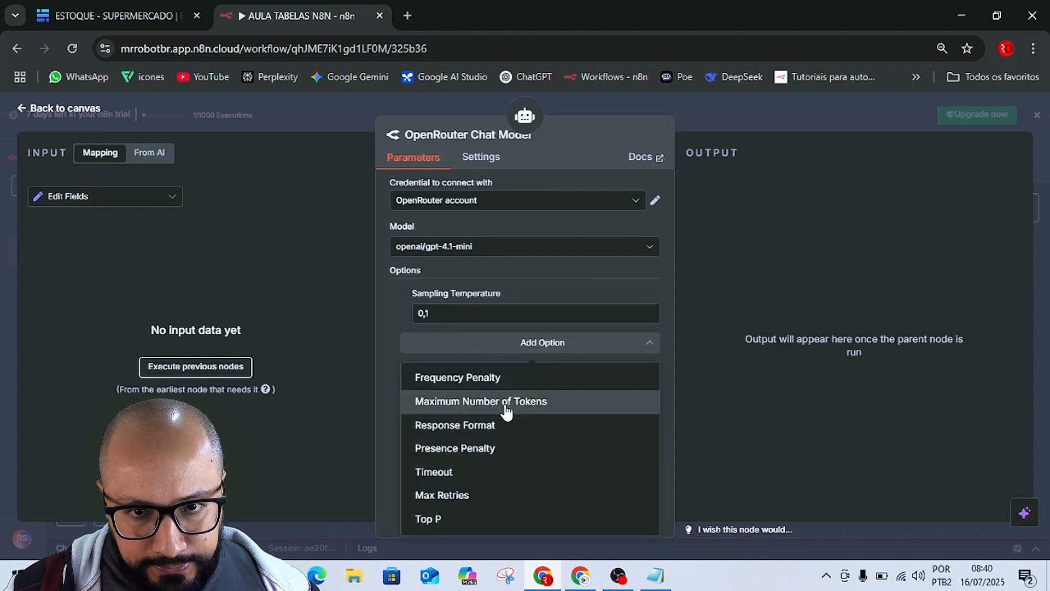
pyautogui.click(462, 498)
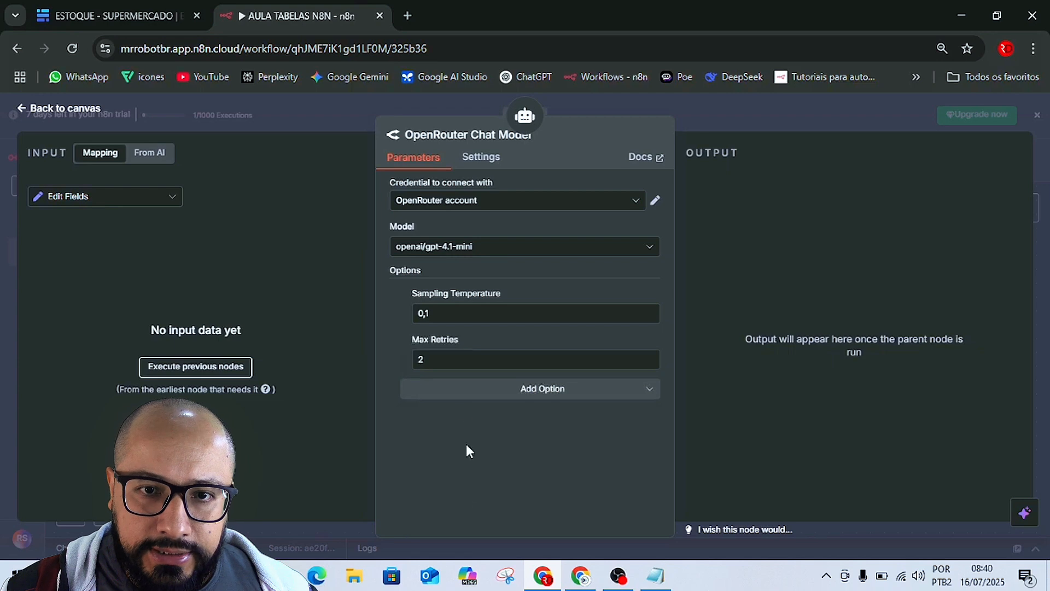
pyautogui.click(438, 359)
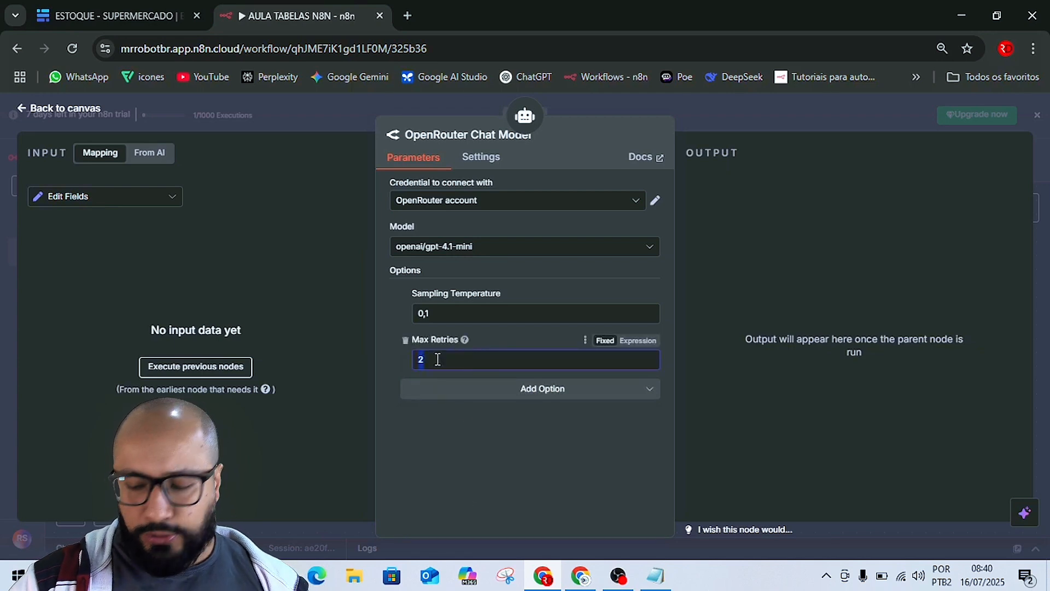
pyautogui.write('10')
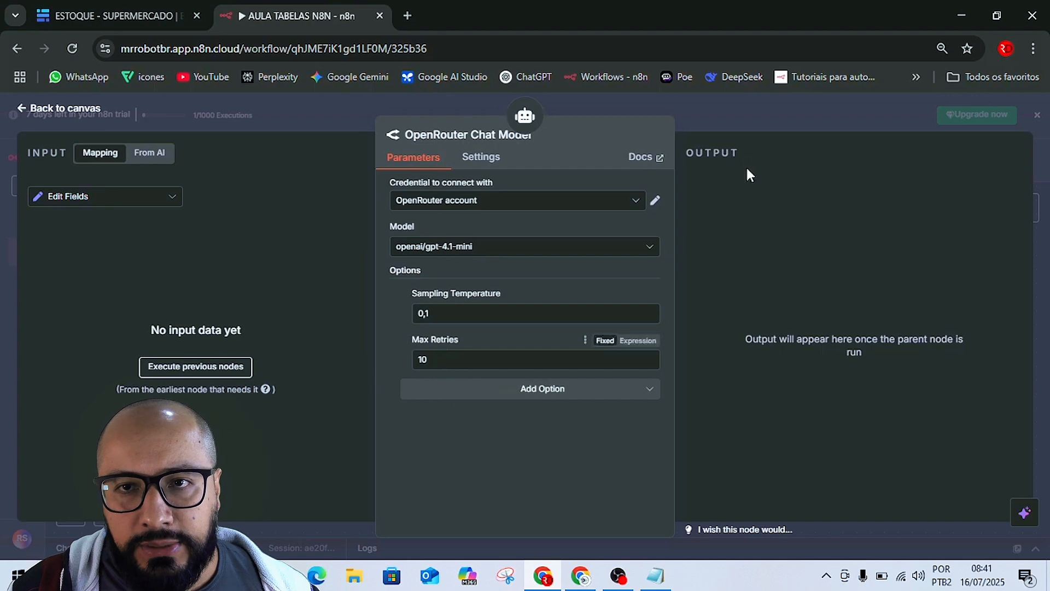
# Reposition the OpenRouter Chat Model node to the lower left of the AI Agent on the canvas and save the workflow.
pyautogui.click(716, 120)
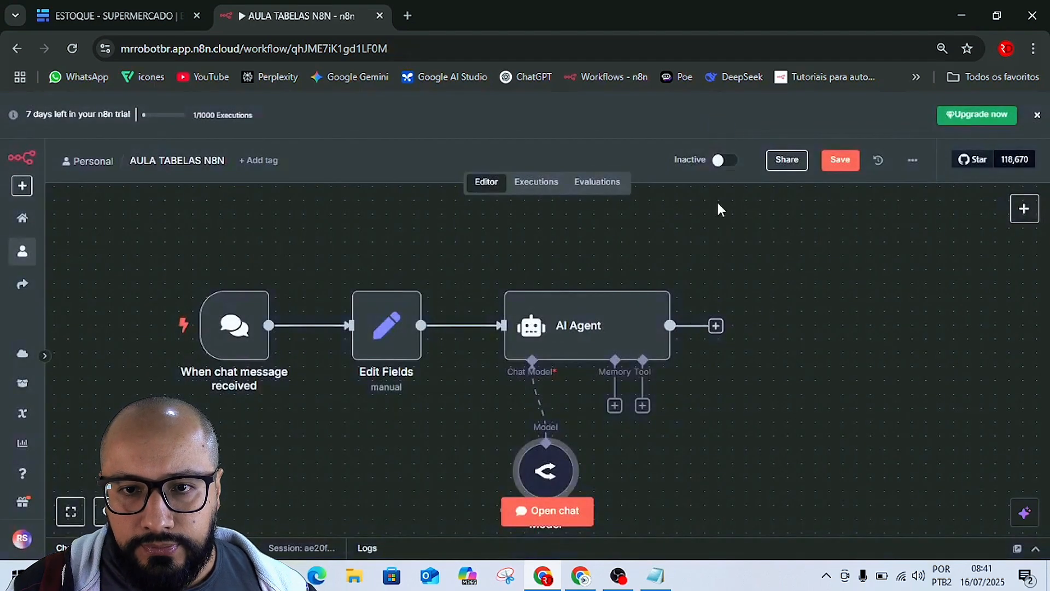
pyautogui.moveTo(546, 474); pyautogui.dragTo(476, 460)
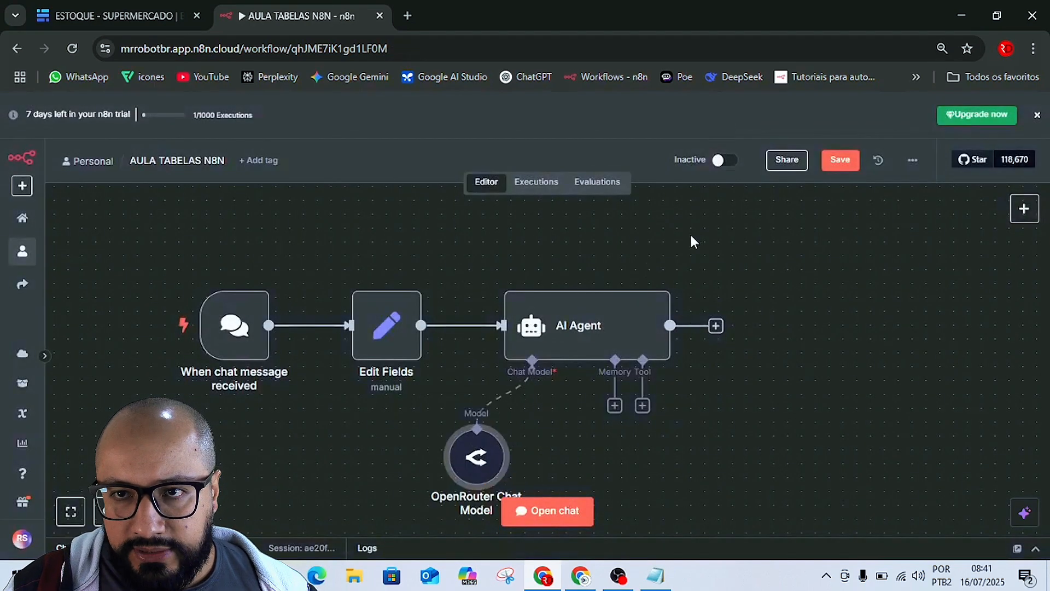
pyautogui.click(845, 159)
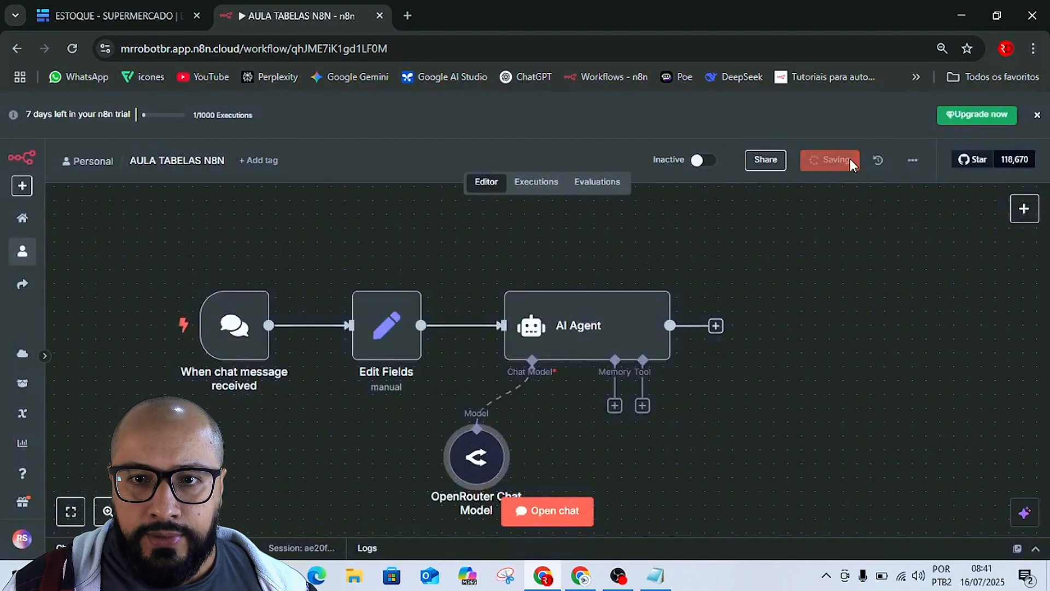
# Attach a Simple Memory node to the AI Agent with a context window length of 15.
pyautogui.click(614, 405)
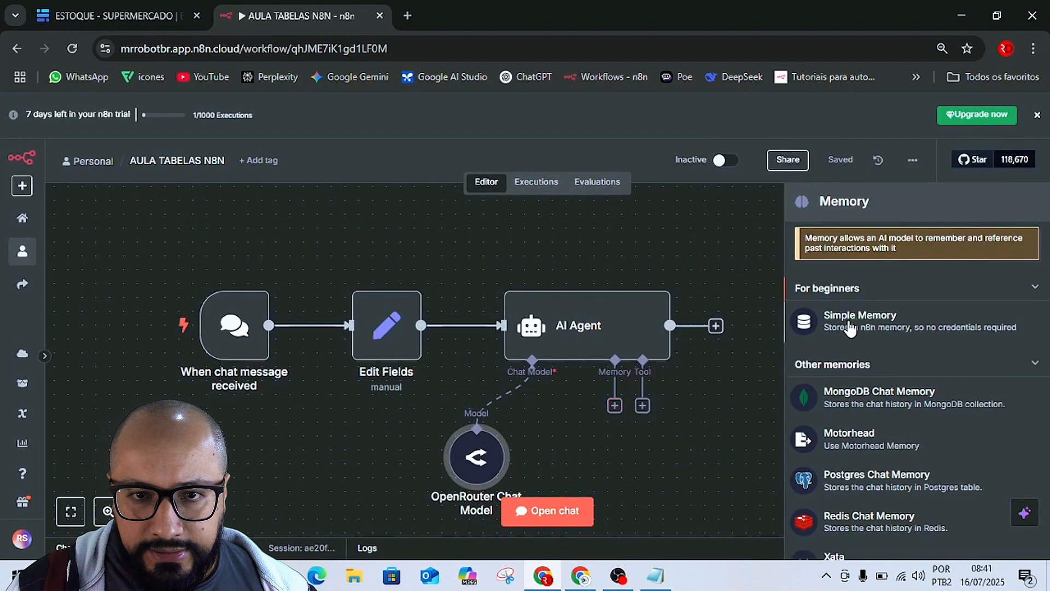
pyautogui.click(849, 329)
pyautogui.doubleClick(419, 297)
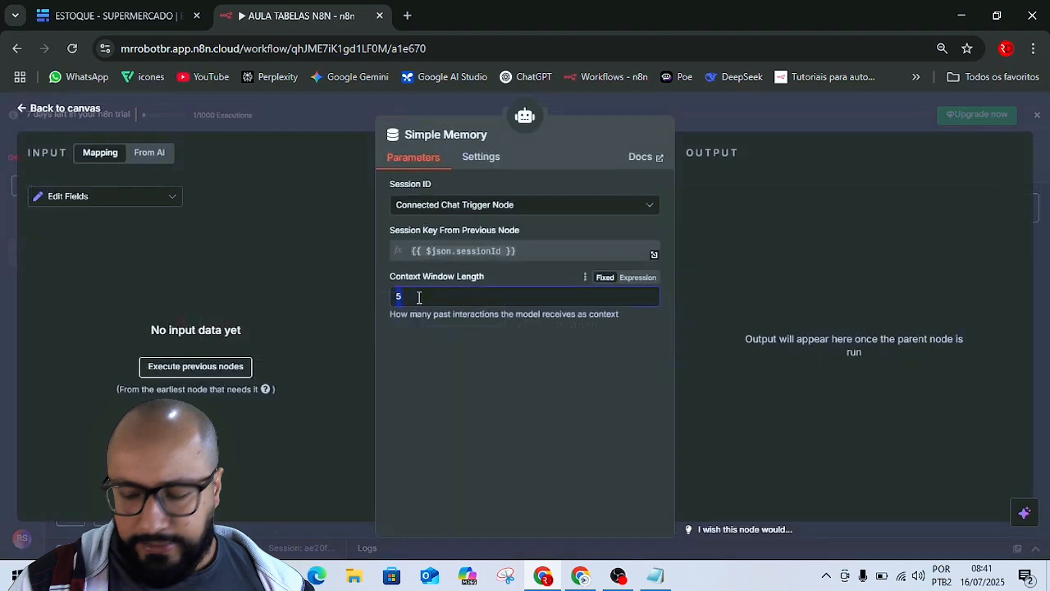
pyautogui.write('15')
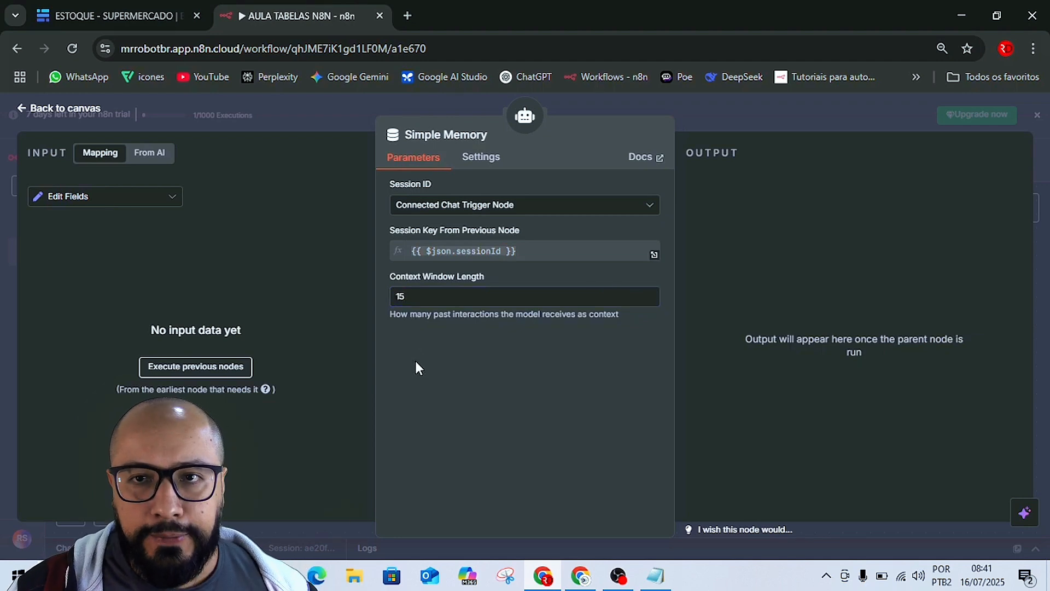
pyautogui.click(780, 114)
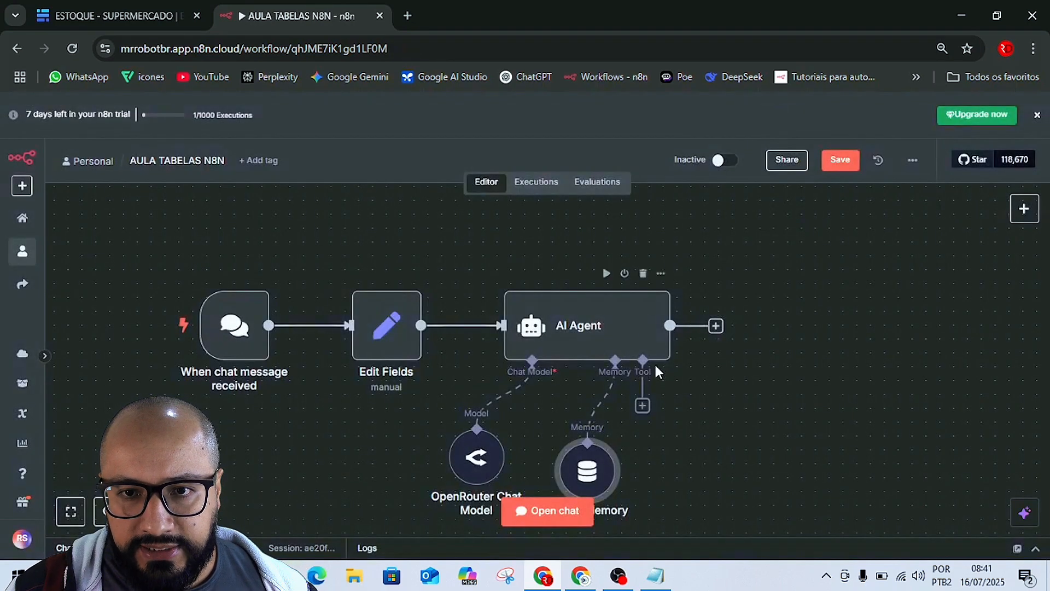
# Attach a Baserow Tool to the AI Agent and set its row operation to Create.
pyautogui.click(644, 407)
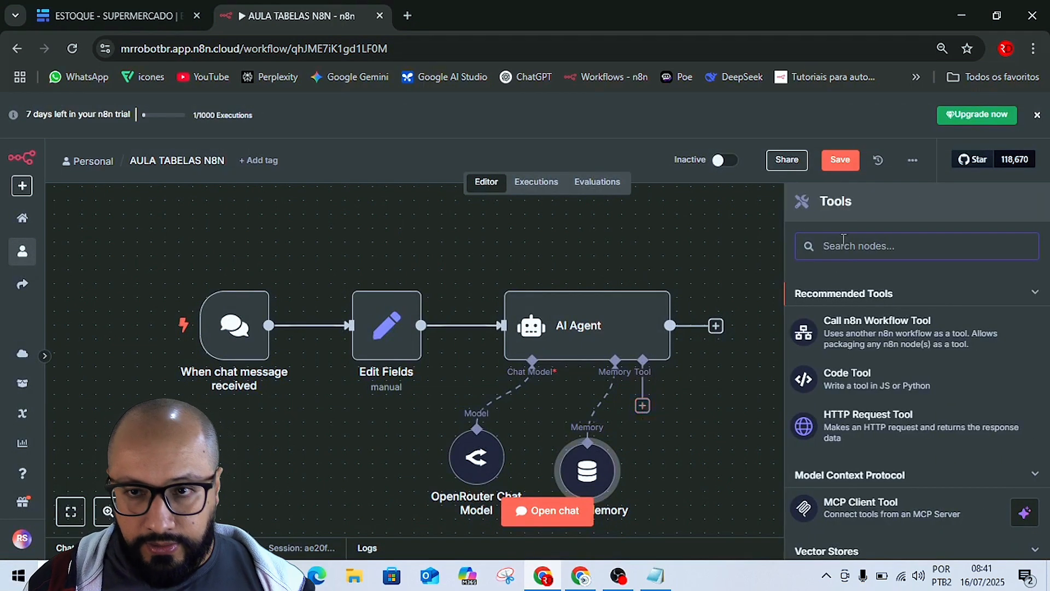
pyautogui.write('BASE')
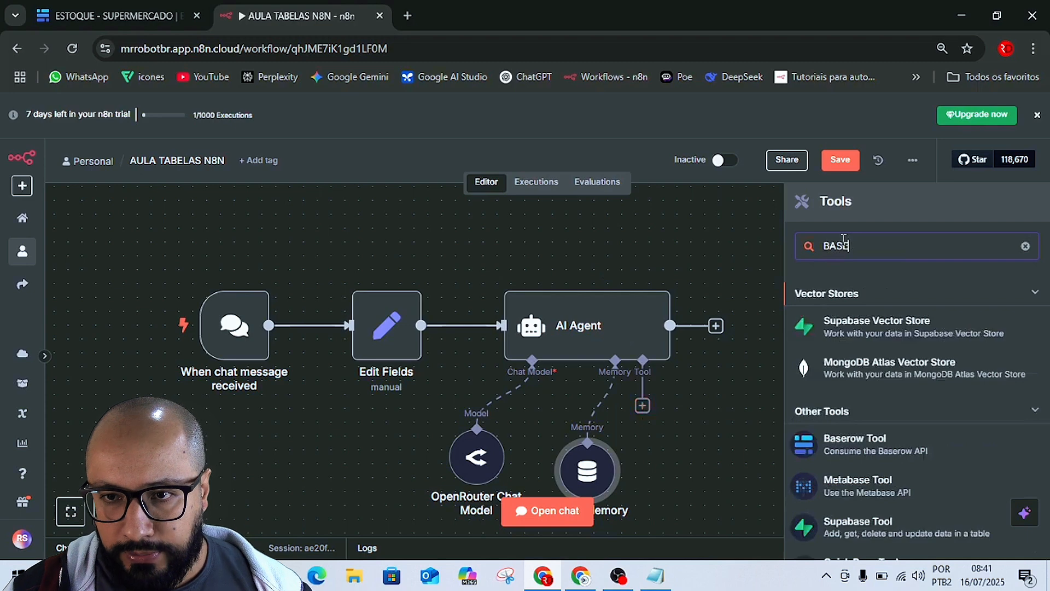
pyautogui.click(849, 448)
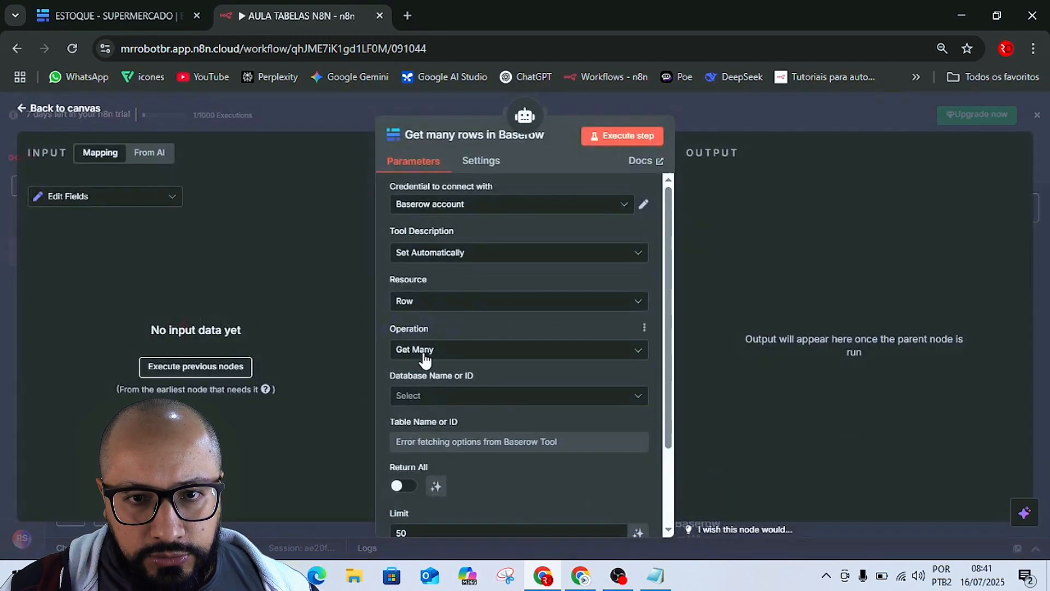
pyautogui.click(425, 353)
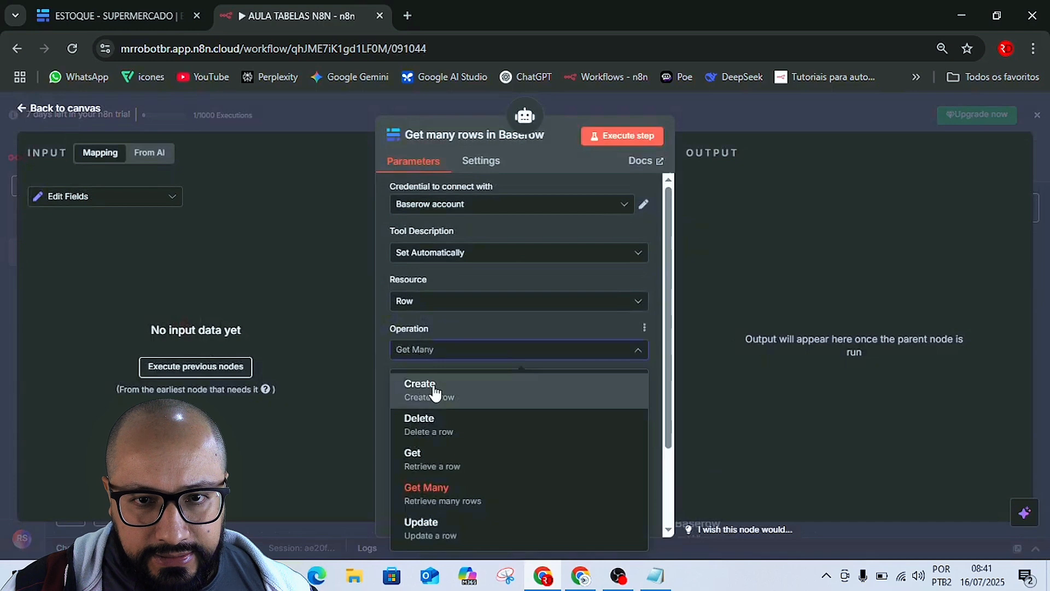
pyautogui.click(434, 391)
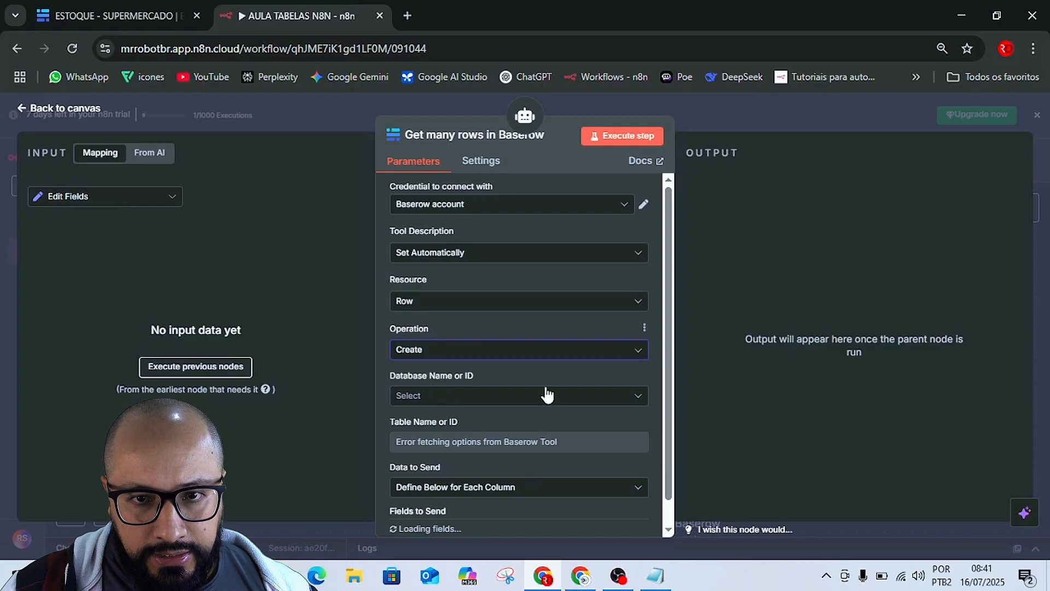
# Point the Baserow create-row tool at the AULA TABELAS database and its SUPERMERCADO table.
pyautogui.scroll(-1, 545, 394)
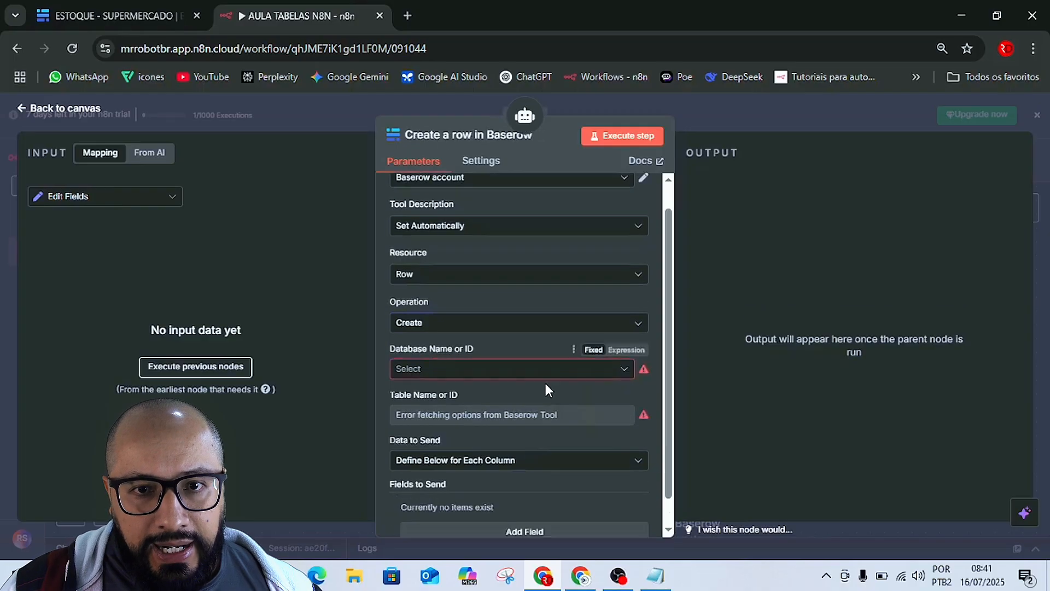
pyautogui.click(439, 369)
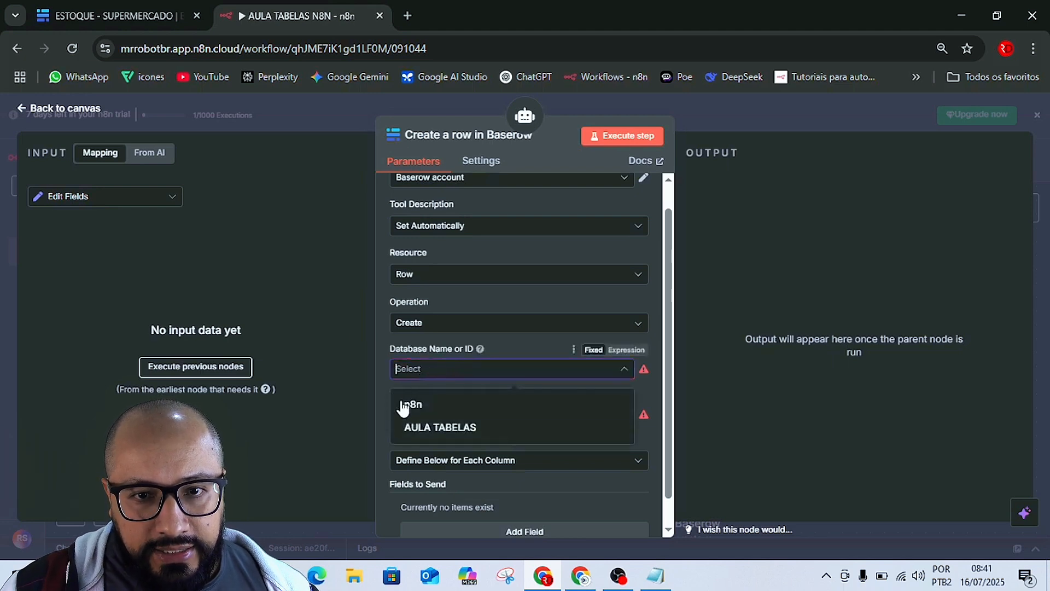
pyautogui.click(432, 432)
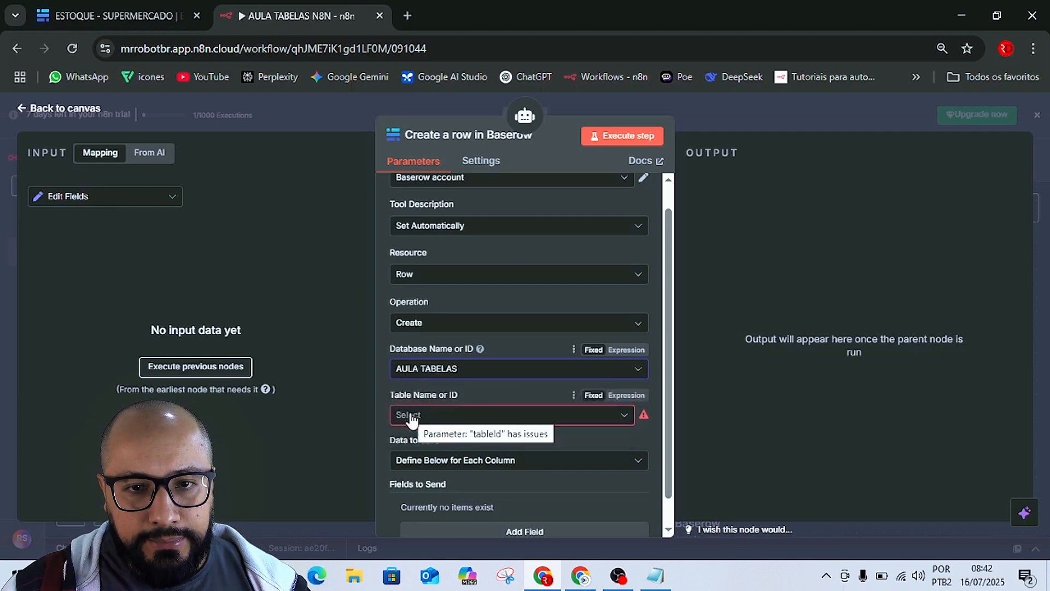
pyautogui.click(411, 419)
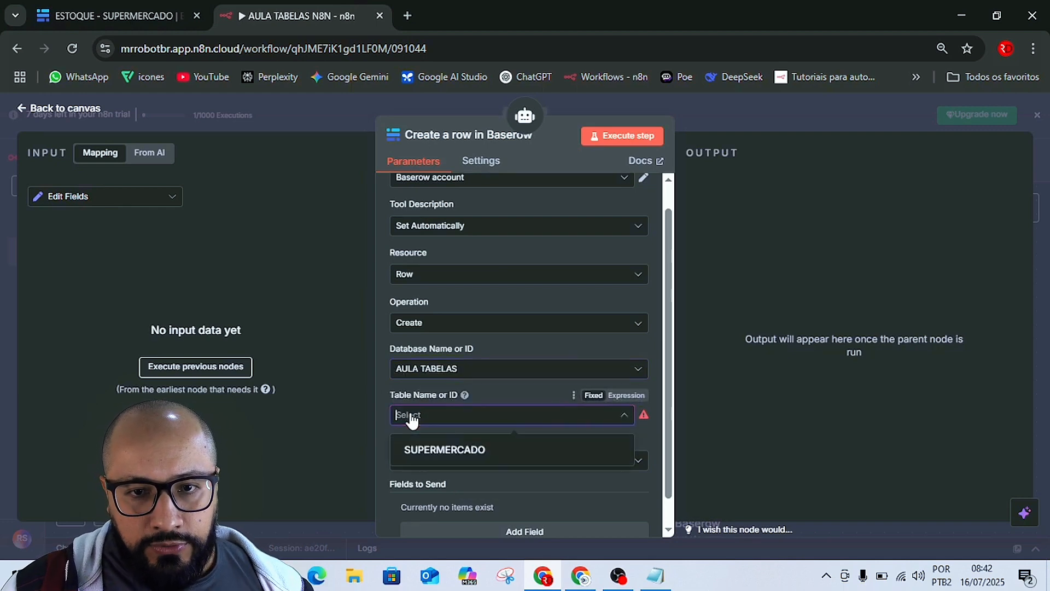
pyautogui.click(441, 452)
pyautogui.scroll(-1, 514, 471)
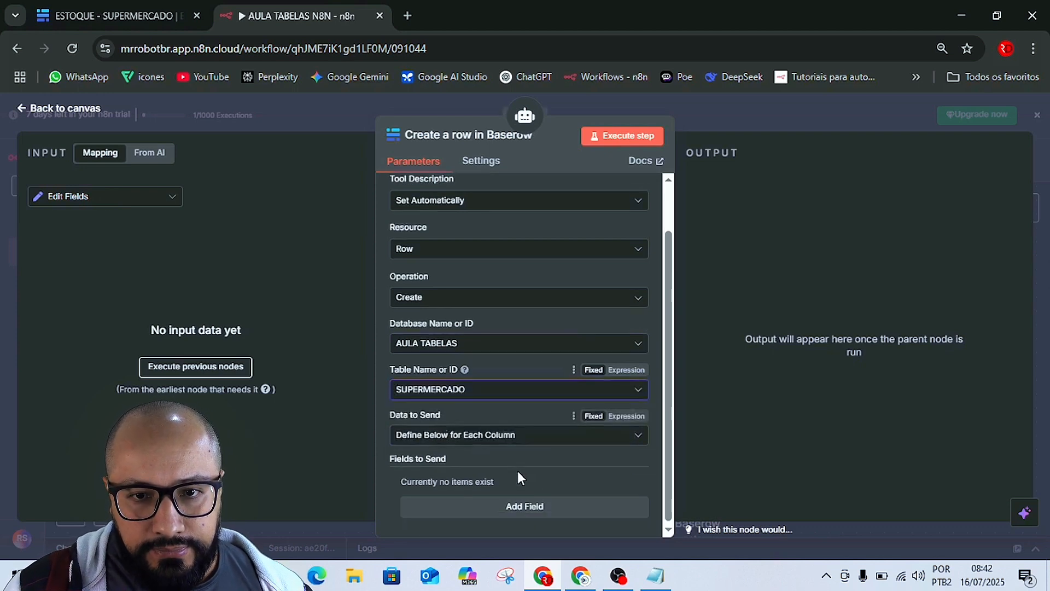
pyautogui.click(476, 501)
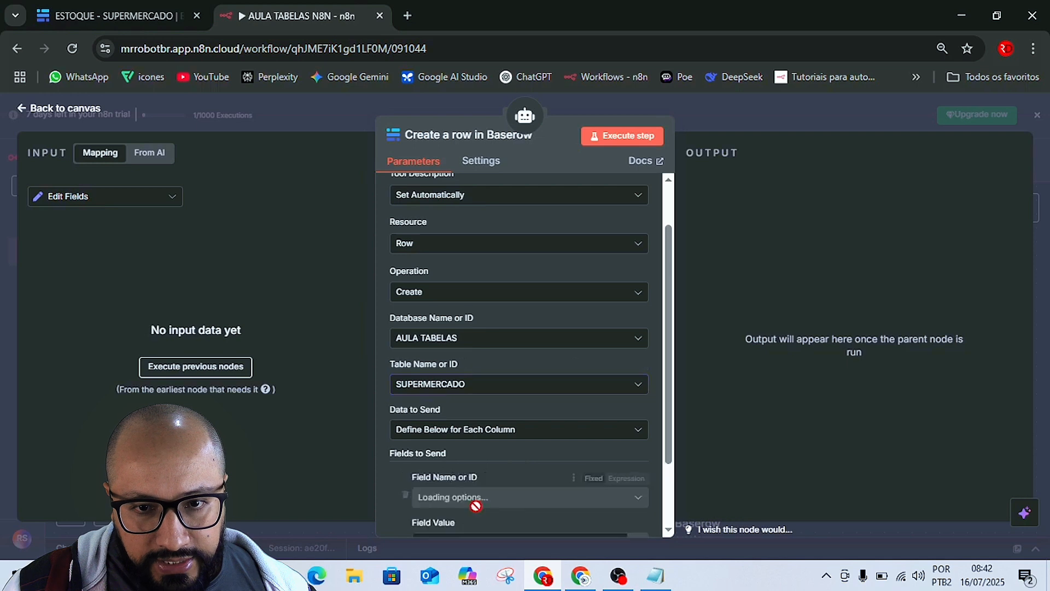
pyautogui.scroll(-3, 517, 488)
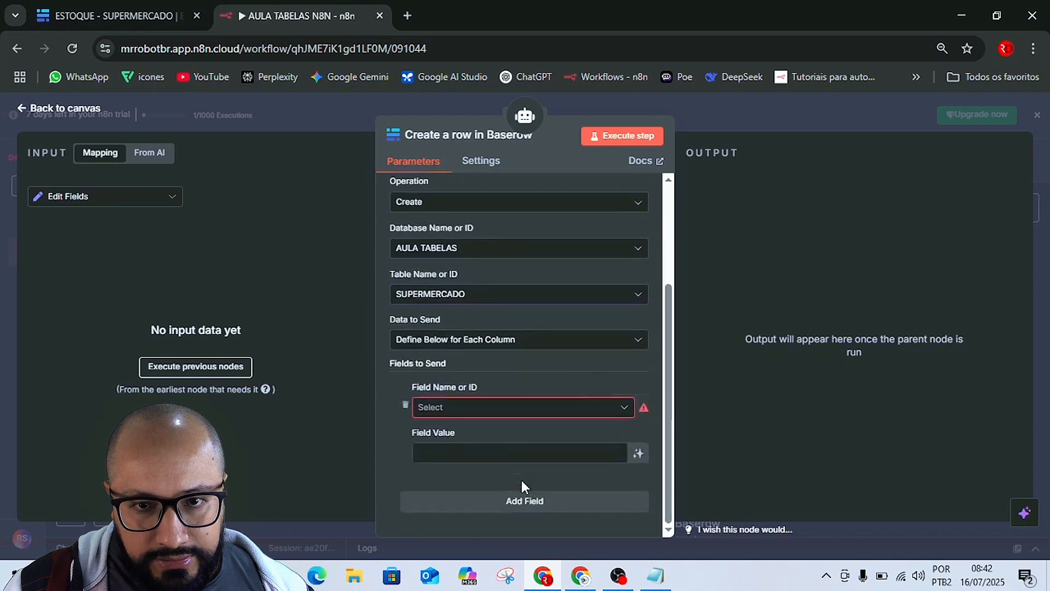
pyautogui.click(405, 405)
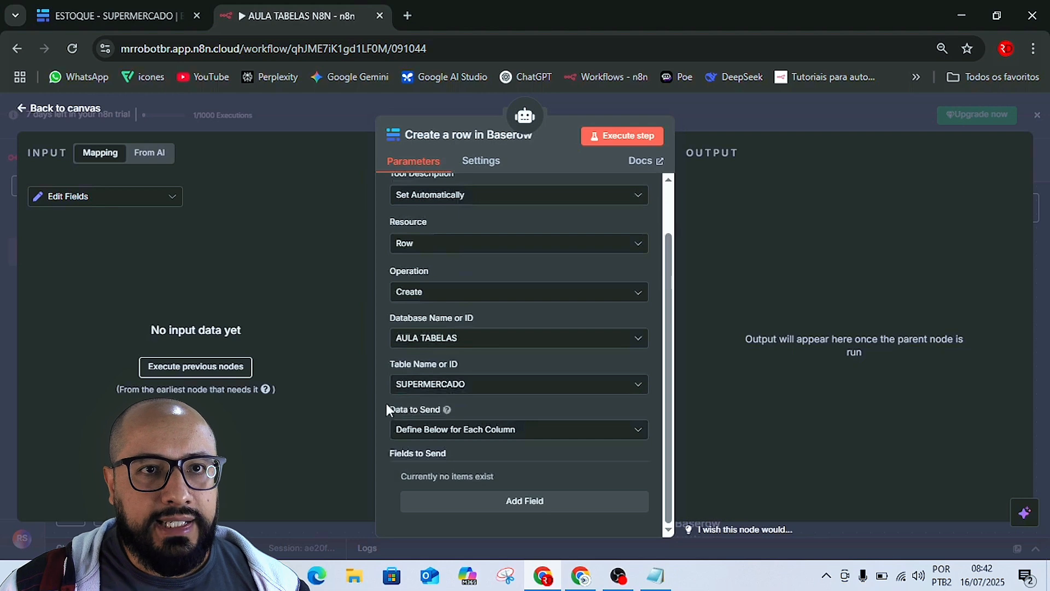
# Add the NOME column to the Baserow create-row tool's fields to send and let the model define its value.
pyautogui.click(98, 7)
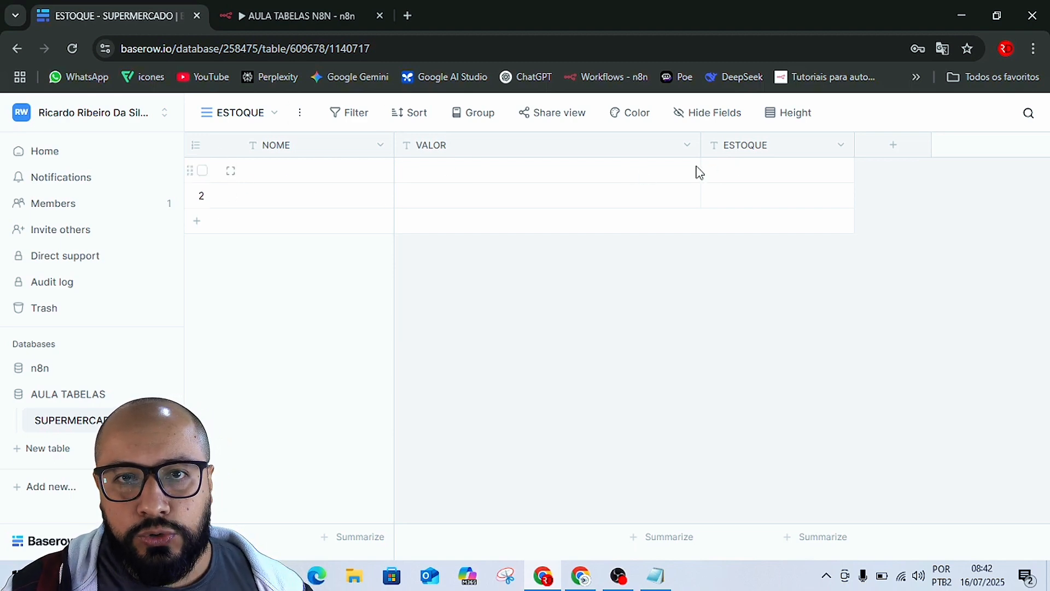
pyautogui.click(275, 7)
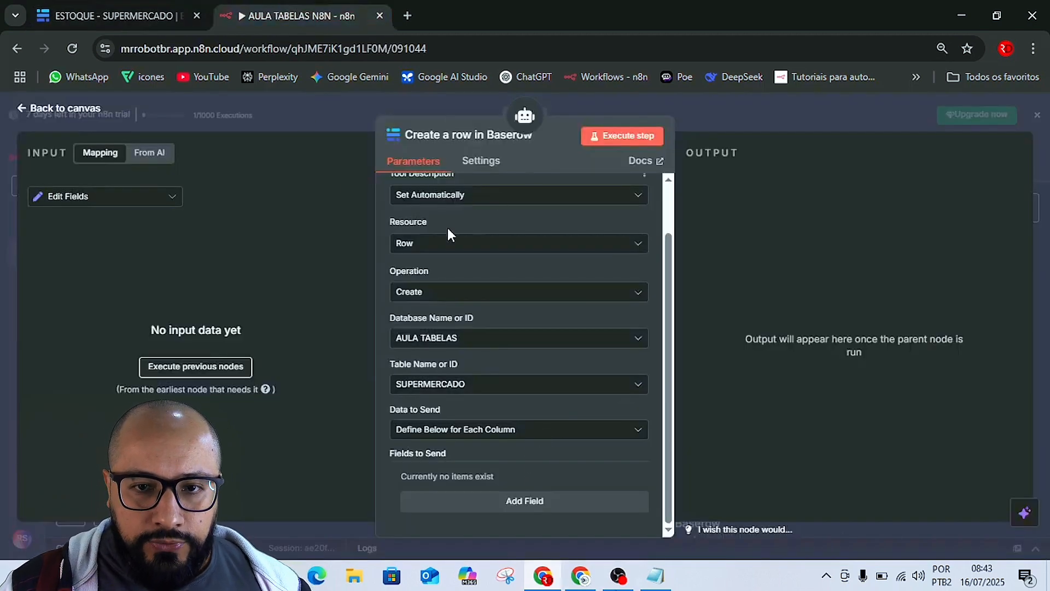
pyautogui.click(526, 502)
pyautogui.scroll(-2, 510, 458)
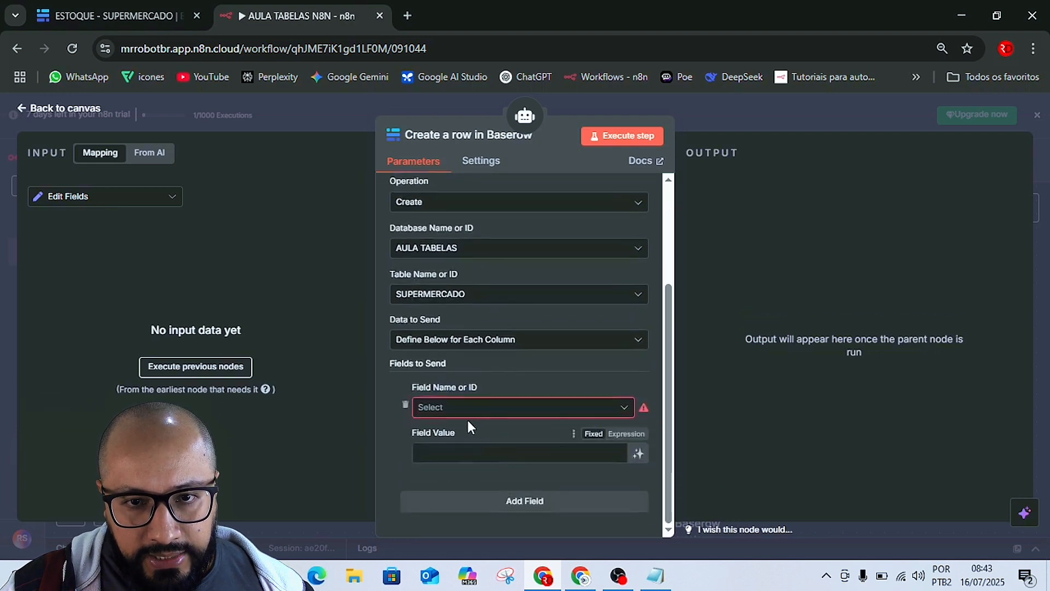
pyautogui.click(440, 407)
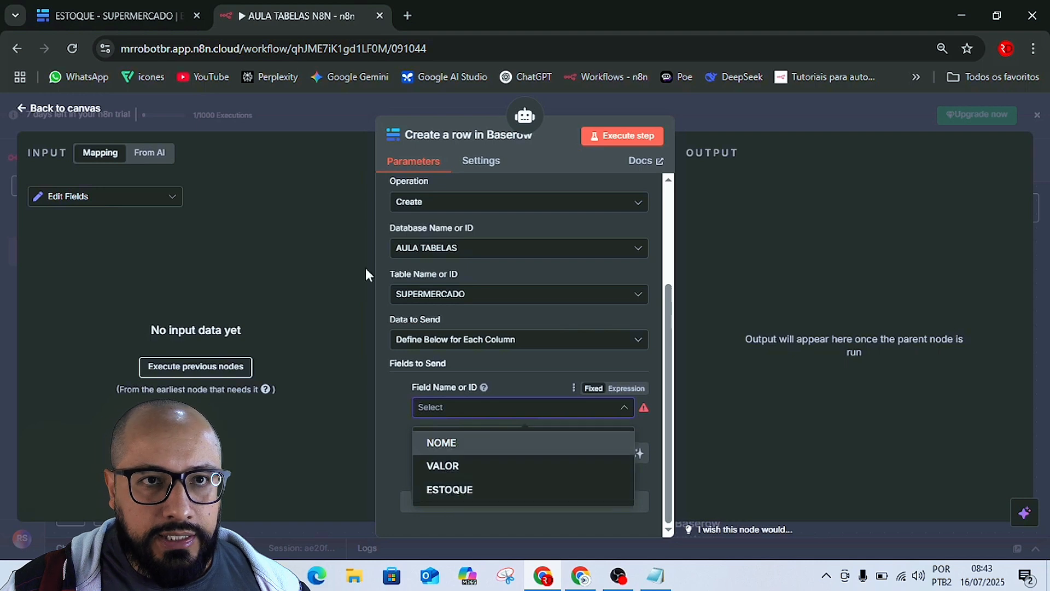
pyautogui.click(151, 16)
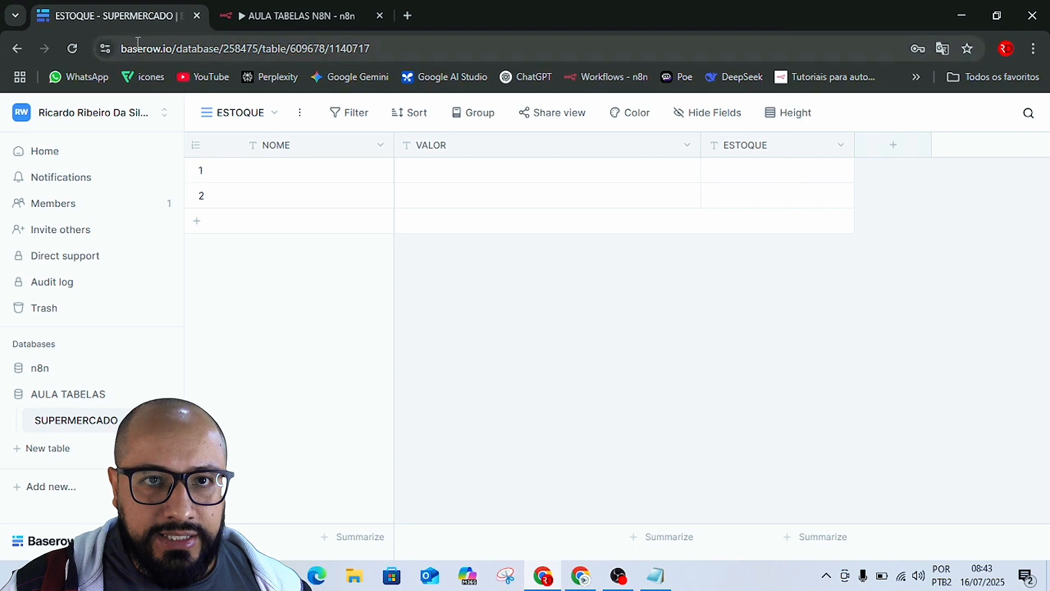
pyautogui.click(285, 14)
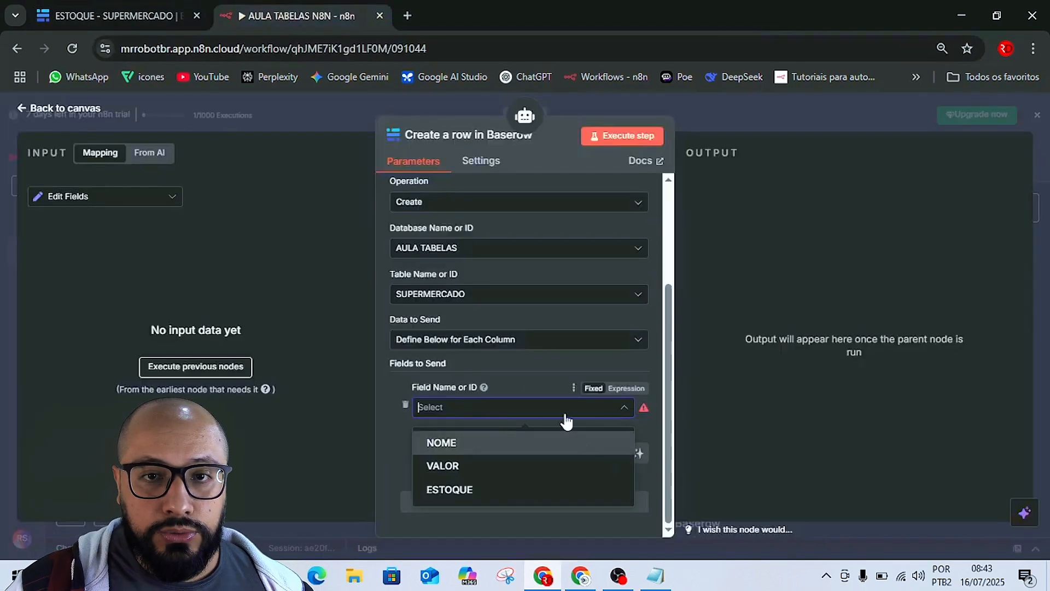
pyautogui.click(447, 444)
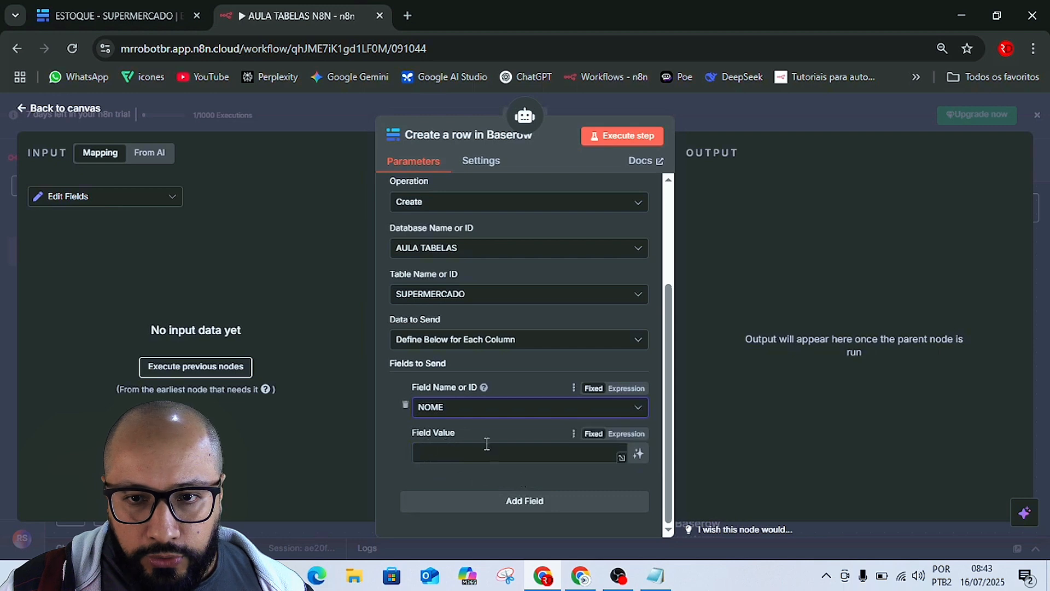
pyautogui.click(635, 460)
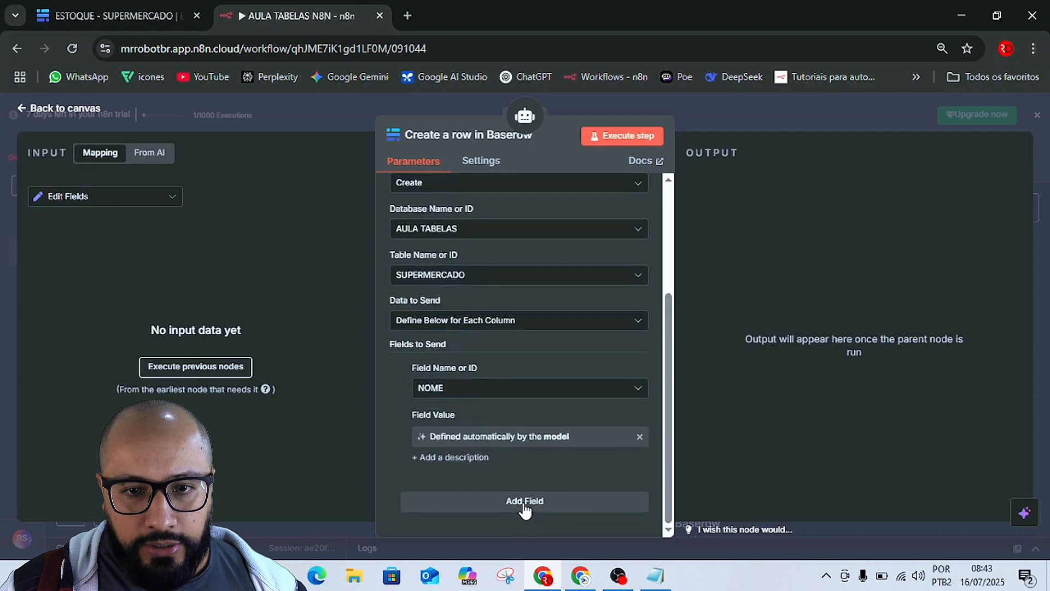
# Add VALOR as a second field to send, with its value defined automatically by the model.
pyautogui.click(525, 502)
pyautogui.scroll(-3, 514, 470)
pyautogui.click(461, 413)
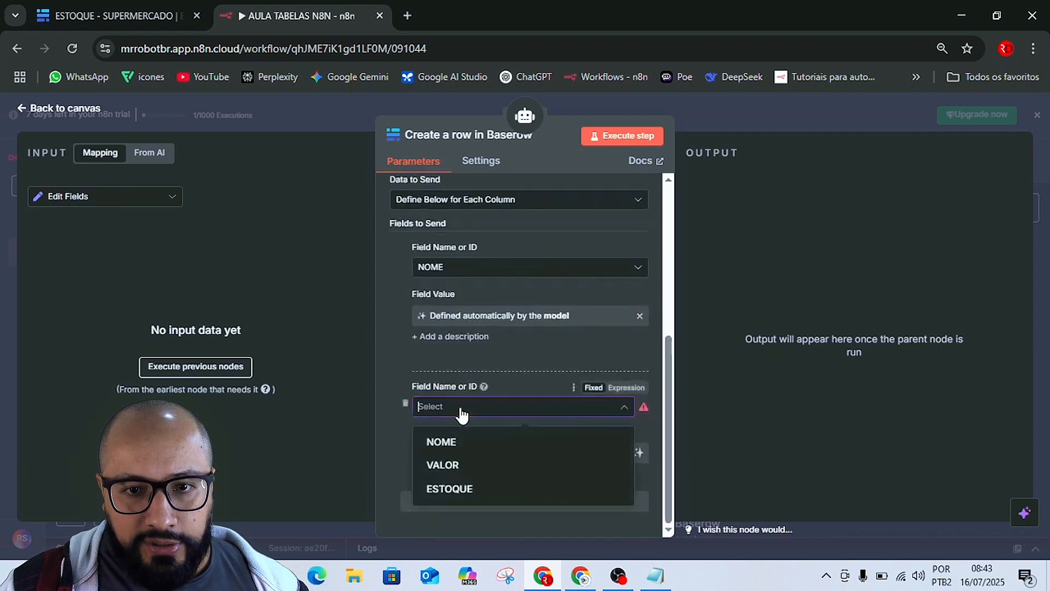
pyautogui.click(459, 467)
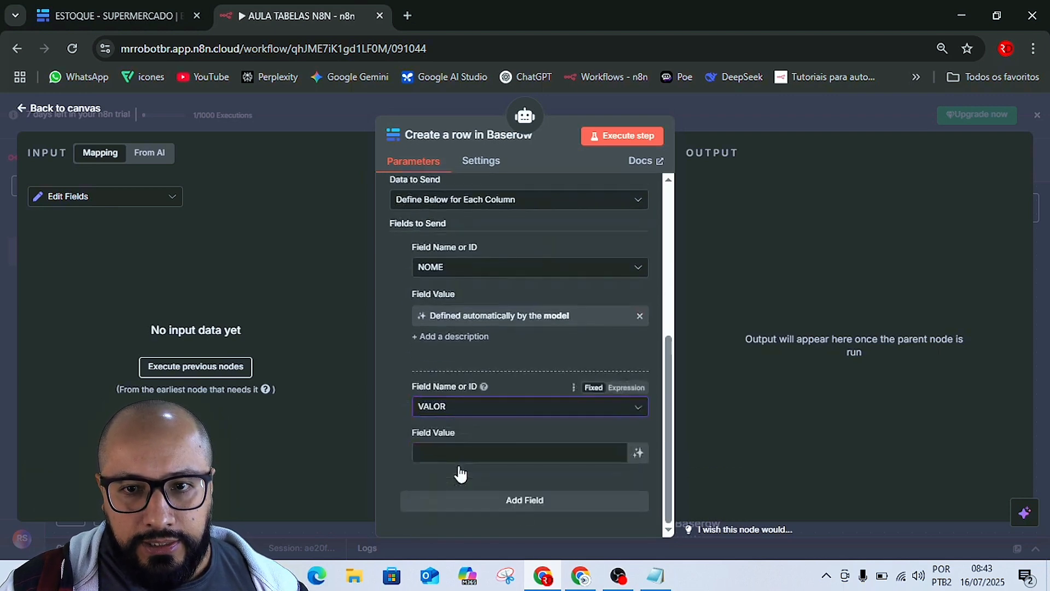
pyautogui.click(638, 454)
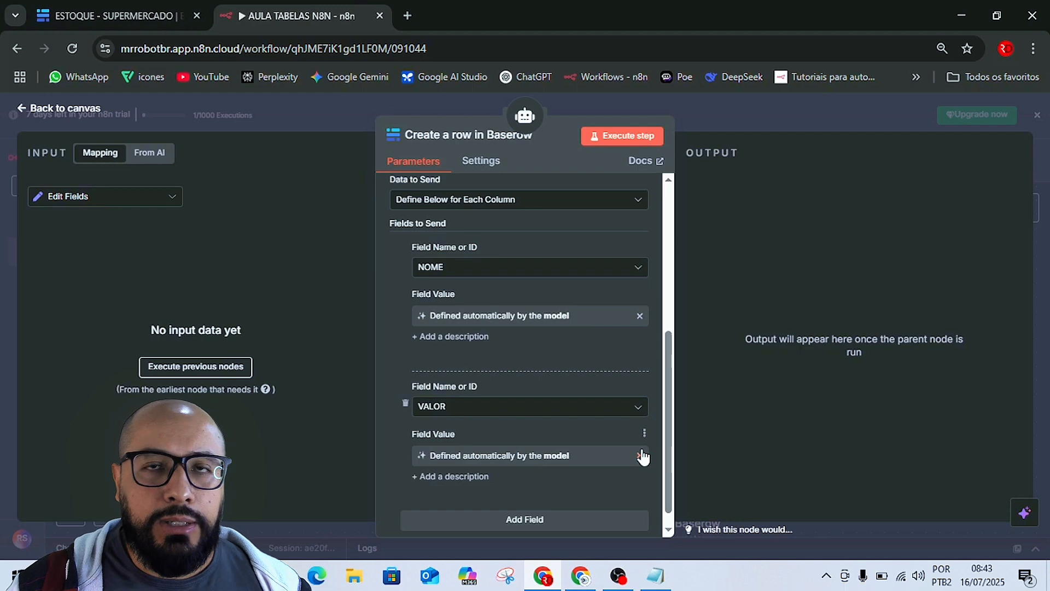
# Add ESTOQUE as a third field to send with a model-defined value, then return to the canvas and save the workflow.
pyautogui.scroll(-1, 506, 495)
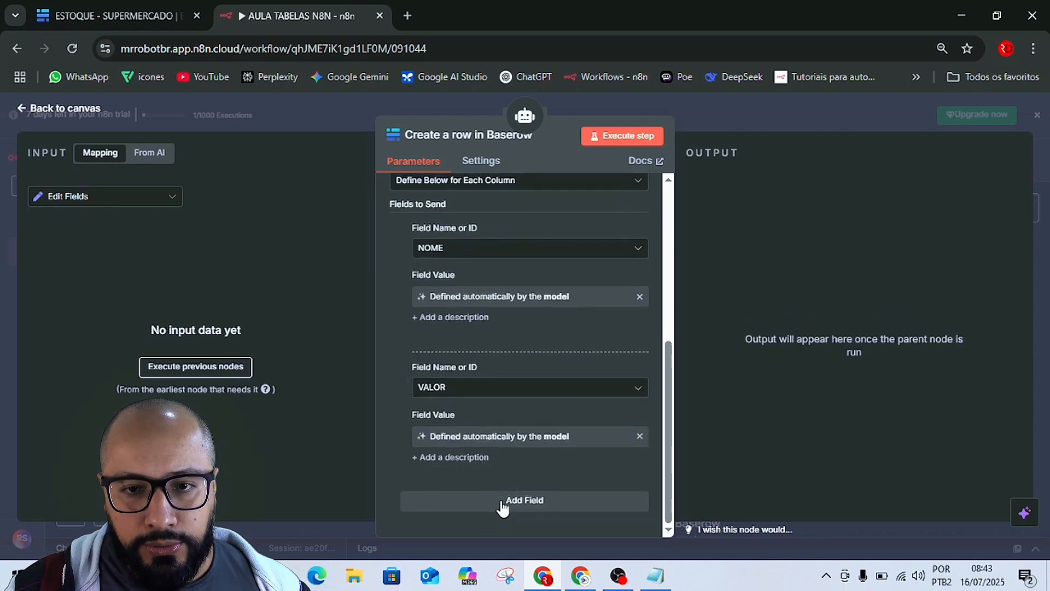
pyautogui.click(504, 499)
pyautogui.scroll(-3, 511, 492)
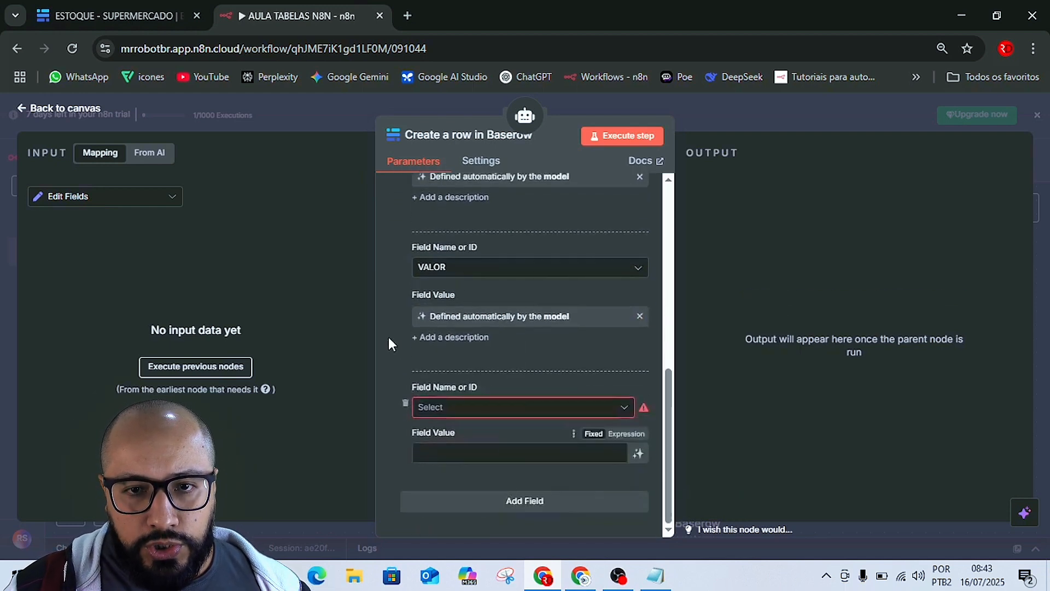
pyautogui.click(468, 407)
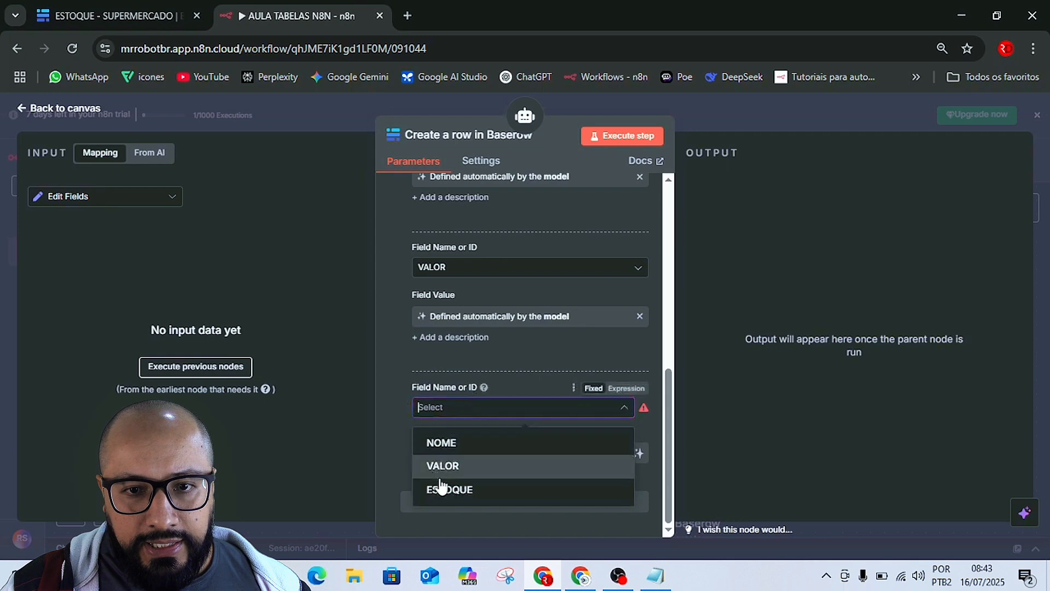
pyautogui.click(461, 490)
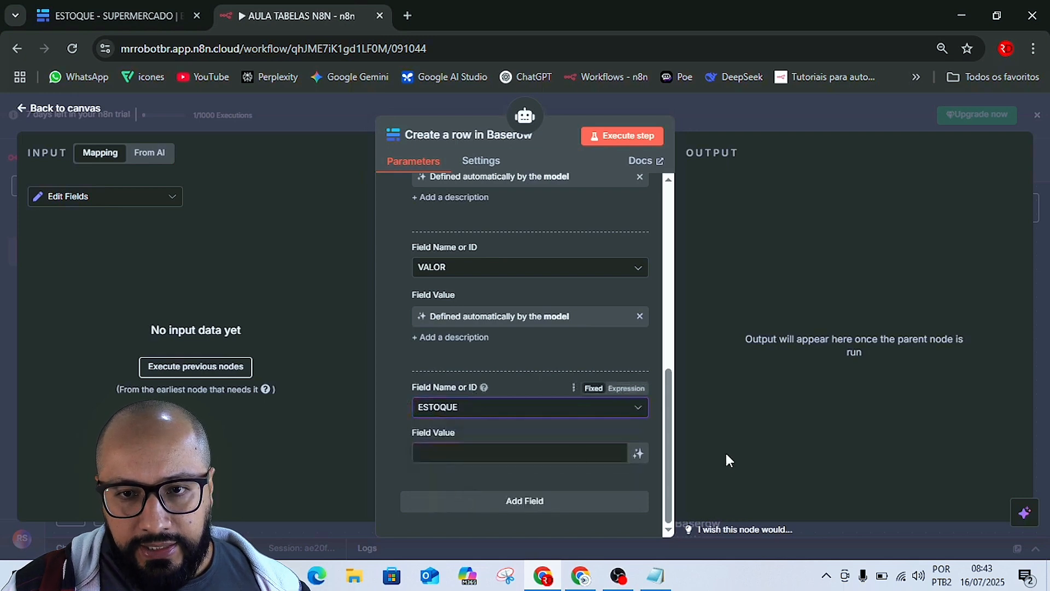
pyautogui.click(639, 454)
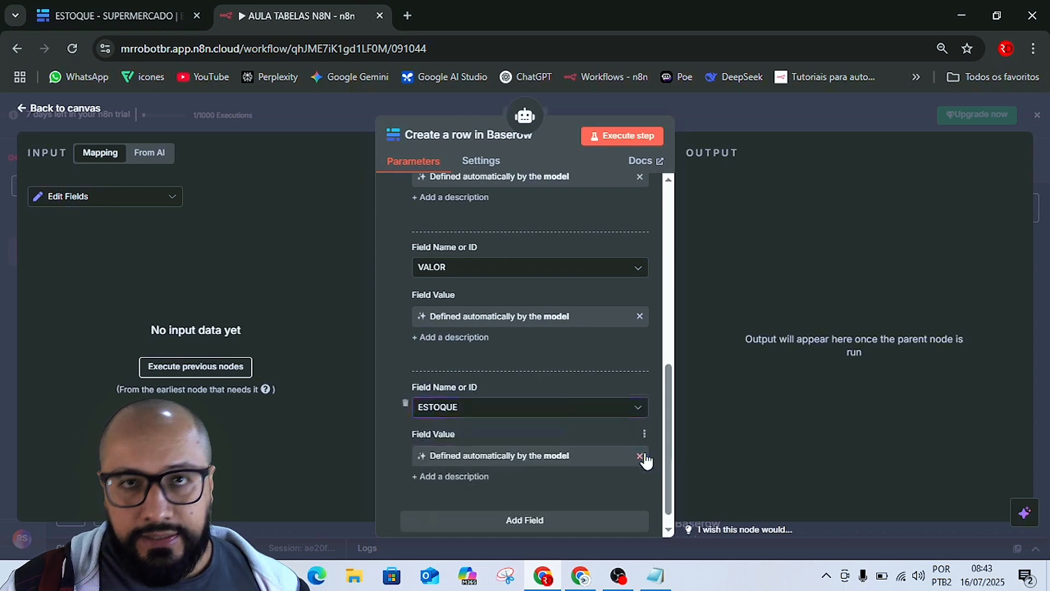
pyautogui.click(719, 113)
pyautogui.click(835, 163)
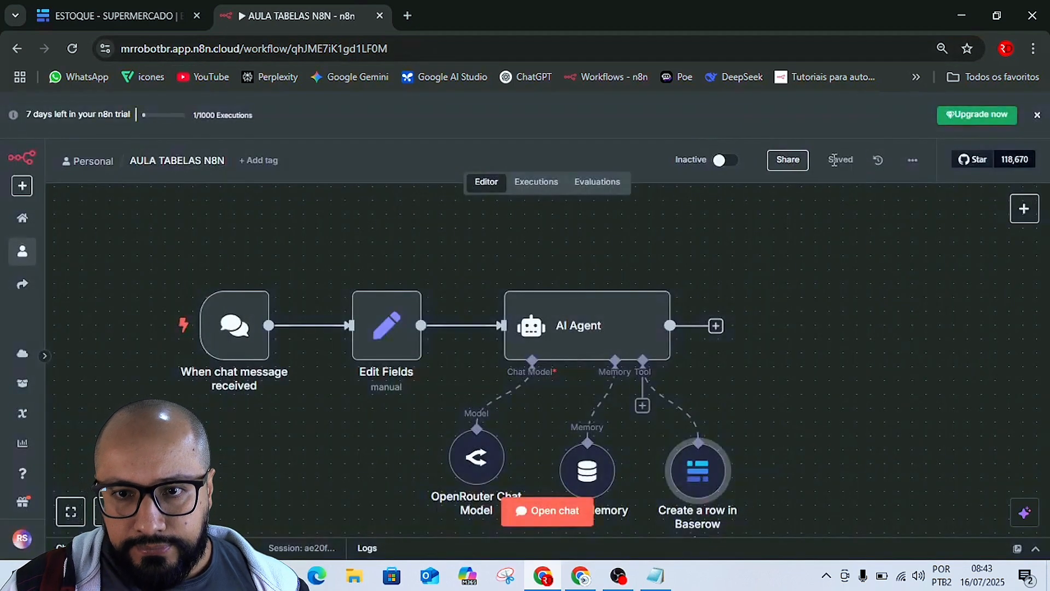
# Open the AGENTE PLANILHAS workflow from the n8n workflow overview in a separate browser tab.
pyautogui.scroll(-2, 803, 306)
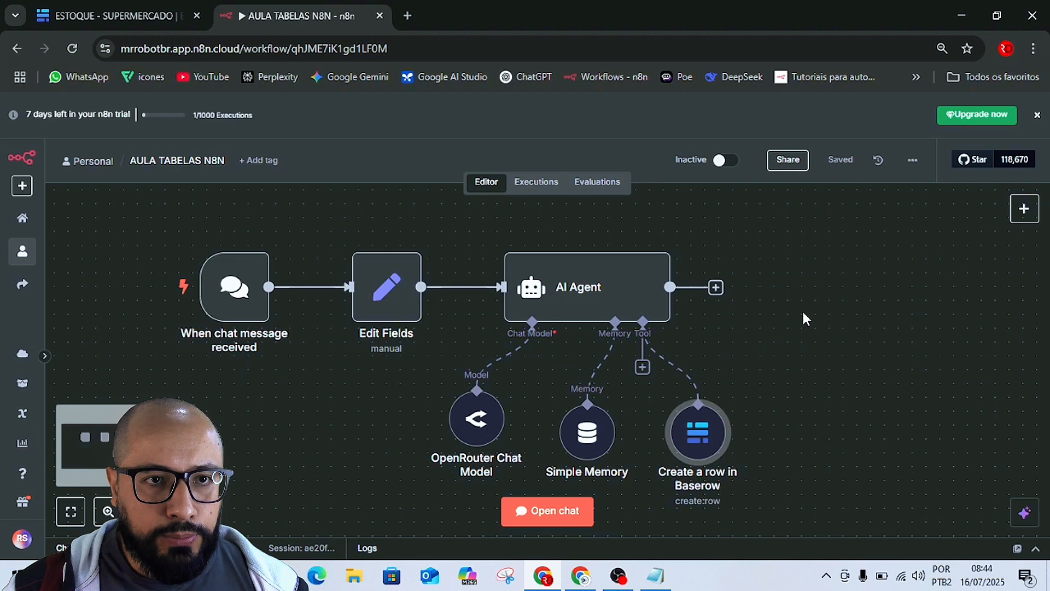
pyautogui.rightClick(23, 217)
pyautogui.click(49, 230)
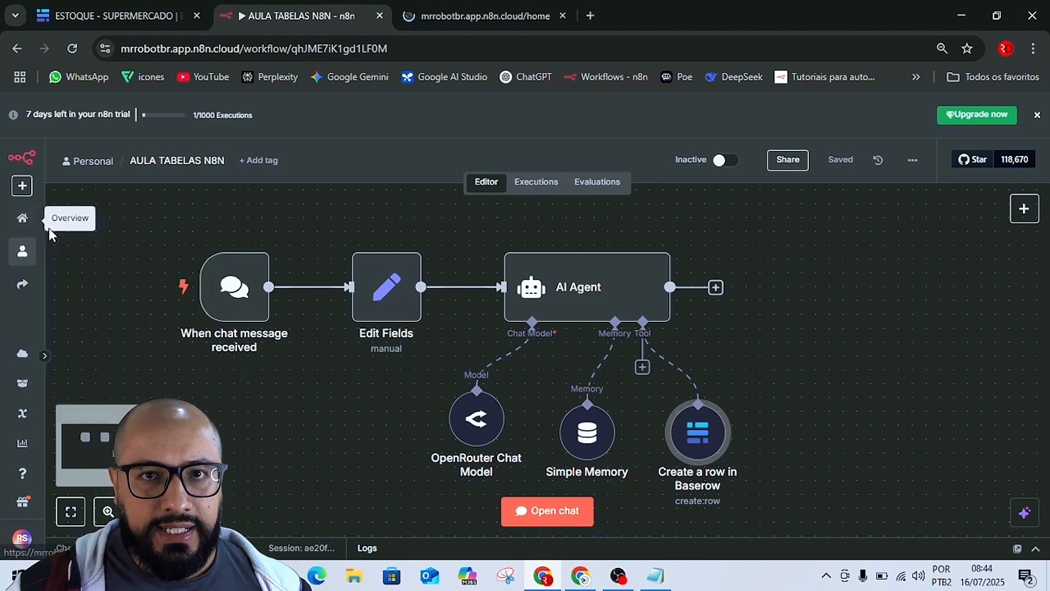
pyautogui.click(434, 8)
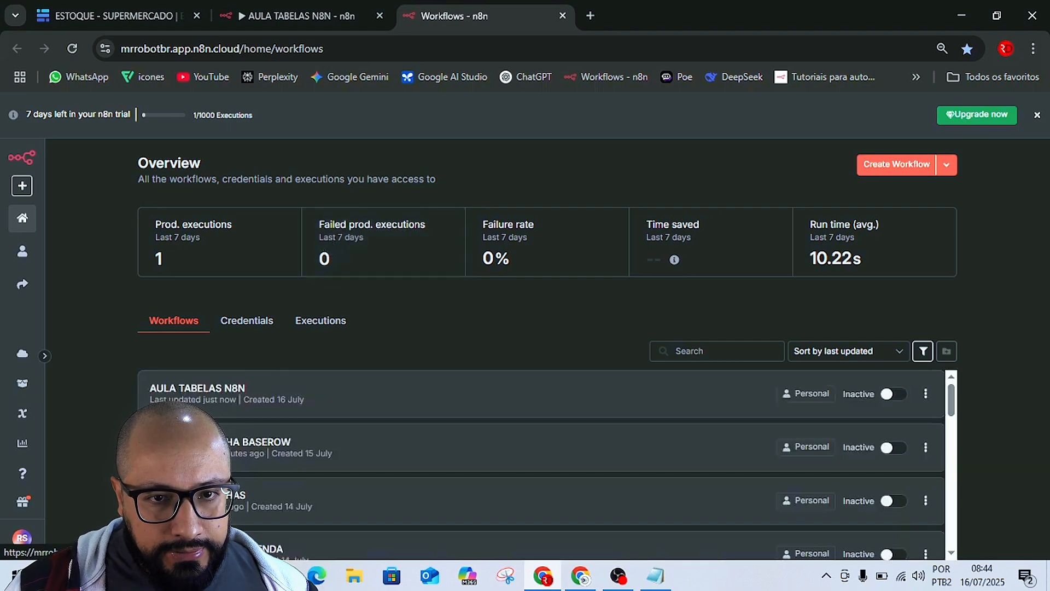
pyautogui.scroll(-2, 263, 465)
pyautogui.scroll(2, 262, 465)
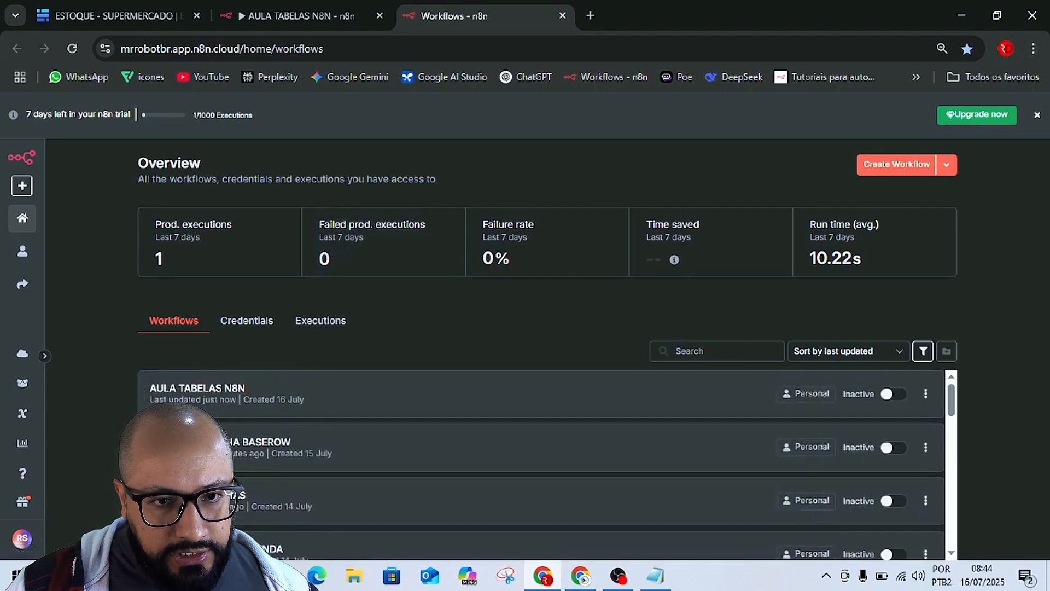
pyautogui.scroll(-2, 541, 465)
pyautogui.scroll(2, 541, 465)
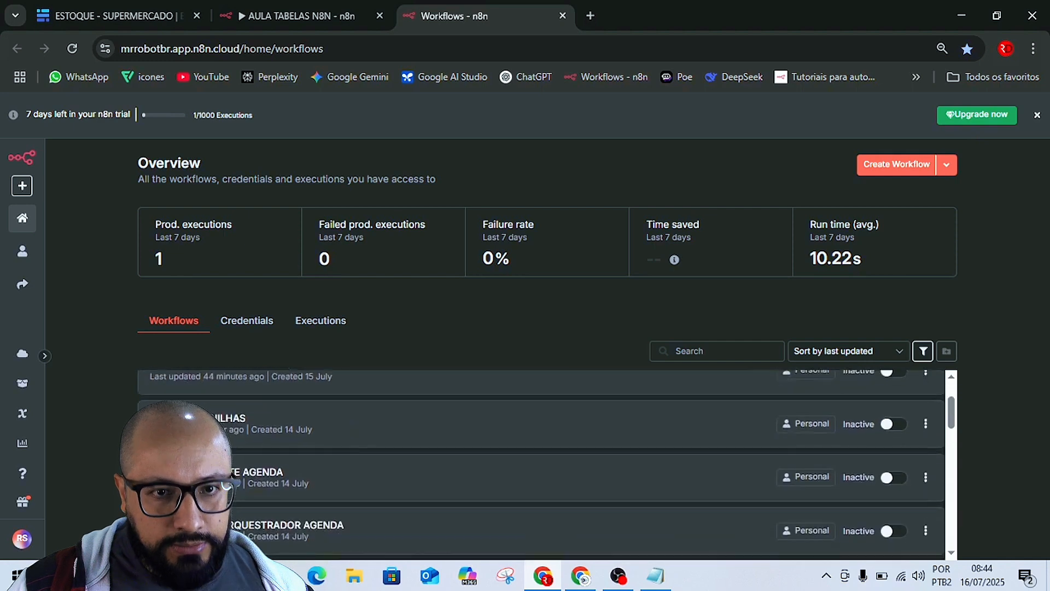
pyautogui.click(214, 424)
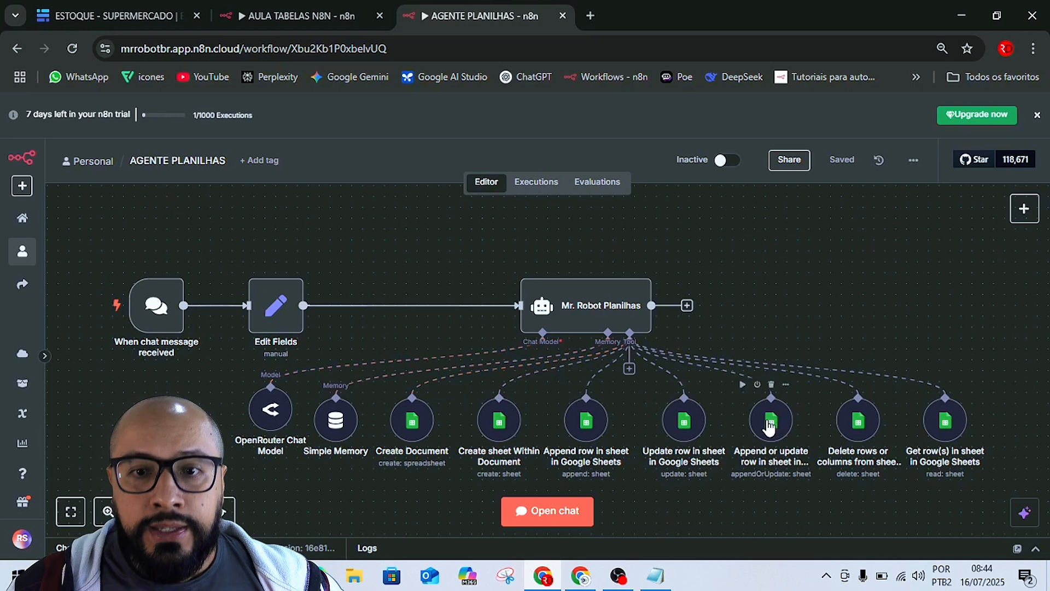
# Examine the column values and header row option of the Append row in sheet tool in AGENTE PLANILHAS.
pyautogui.scroll(-2, 678, 421)
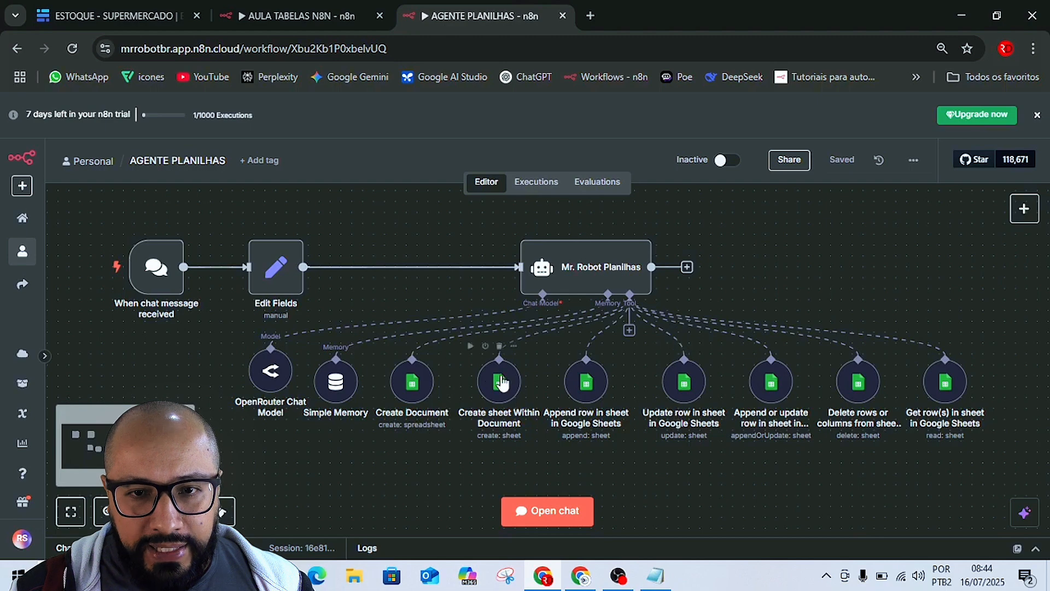
pyautogui.click(585, 385)
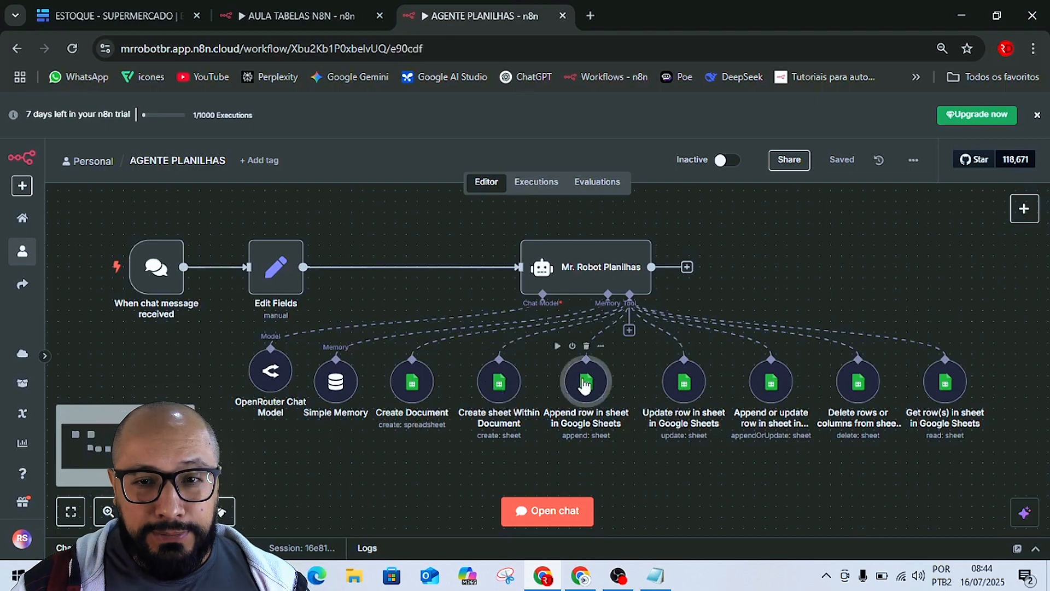
pyautogui.doubleClick(584, 386)
pyautogui.scroll(-5, 541, 470)
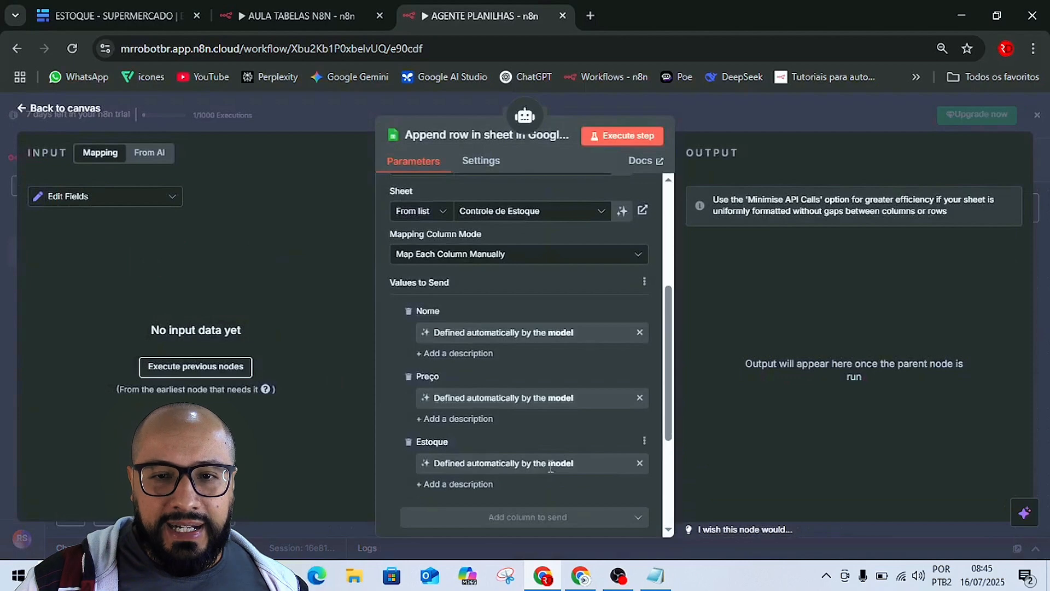
pyautogui.scroll(-3, 551, 473)
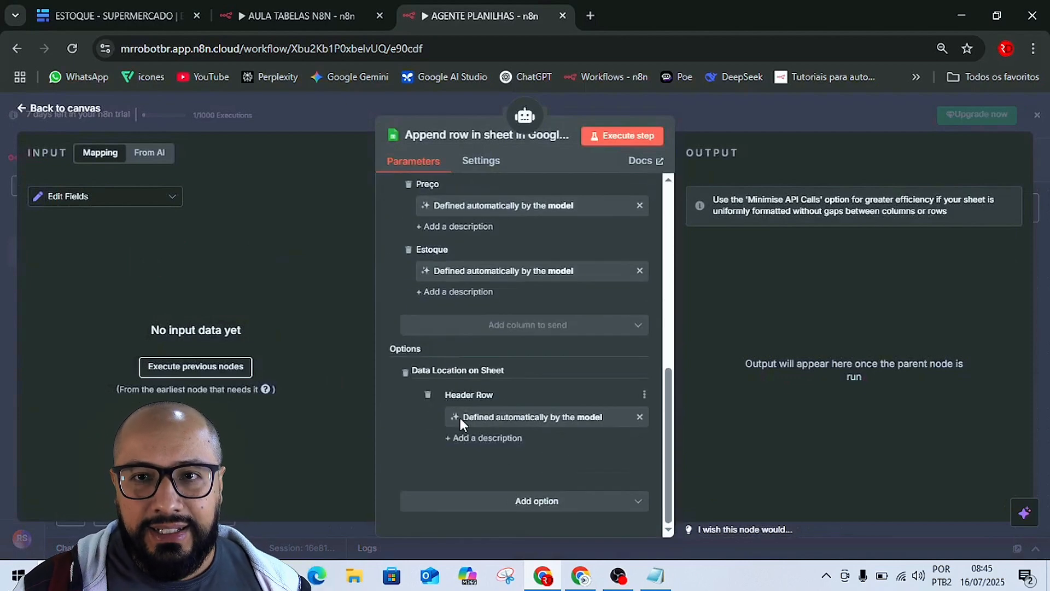
pyautogui.click(748, 123)
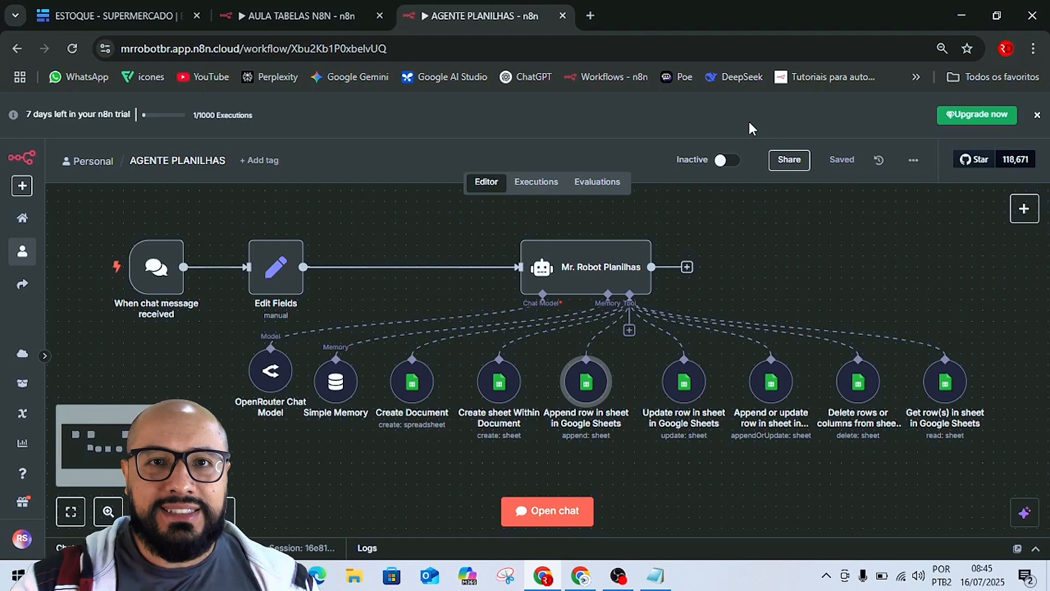
# Compare the Baserow SUPERMERCADO table with the AGENTE PLANILHAS workflow, then return to AULA TABELAS N8N and close AGENTE PLANILHAS.
pyautogui.click(114, 7)
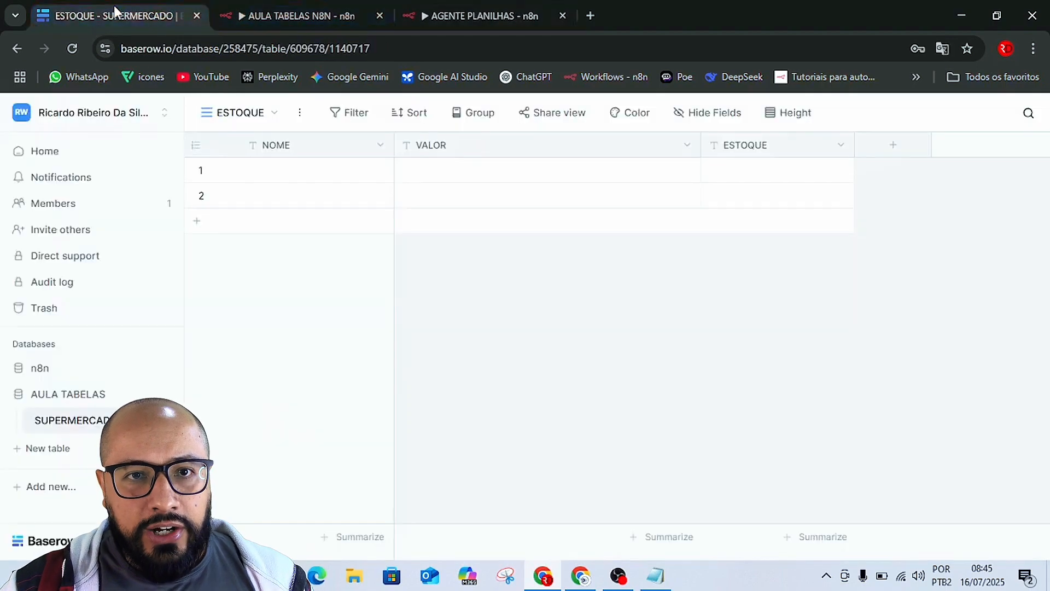
pyautogui.click(284, 178)
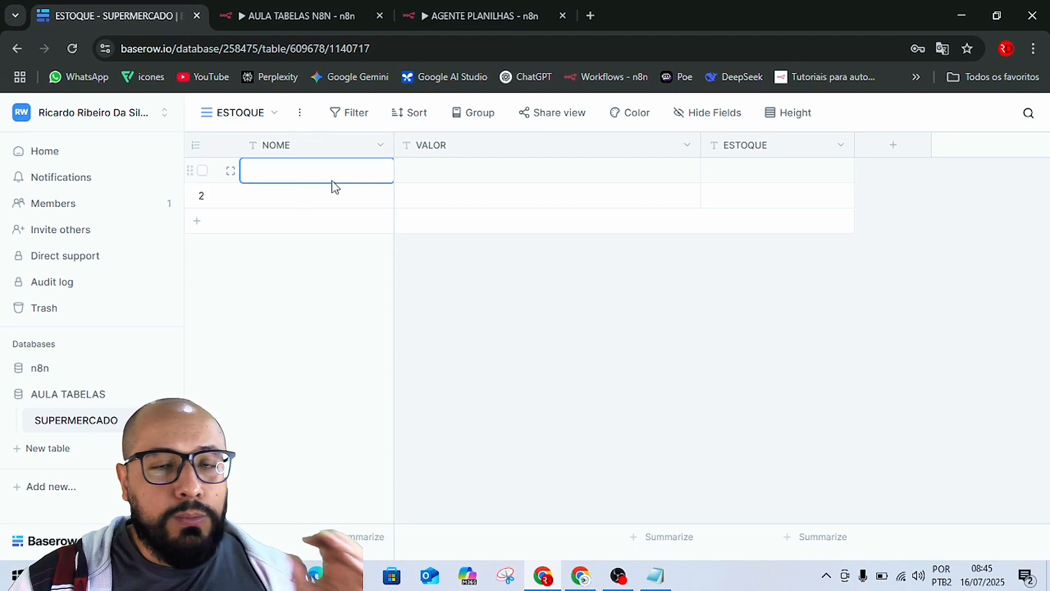
pyautogui.click(296, 15)
pyautogui.click(458, 18)
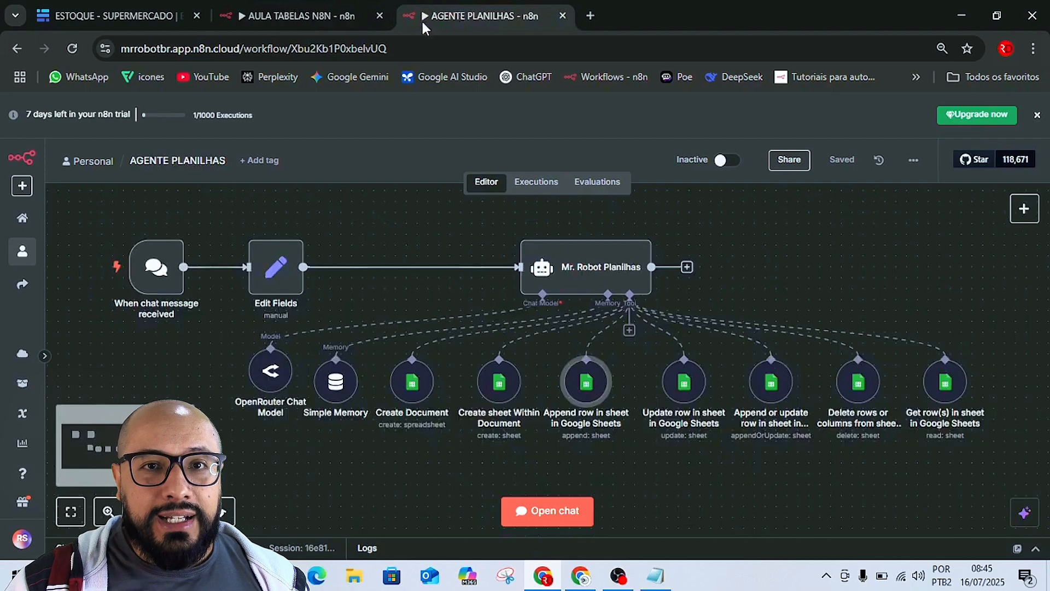
pyautogui.click(321, 5)
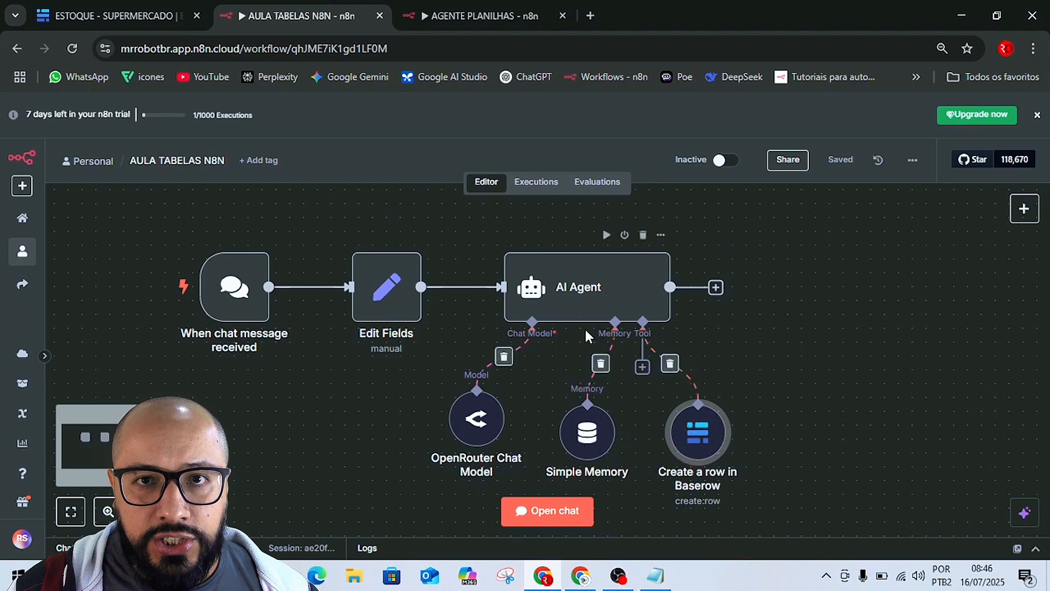
pyautogui.click(562, 16)
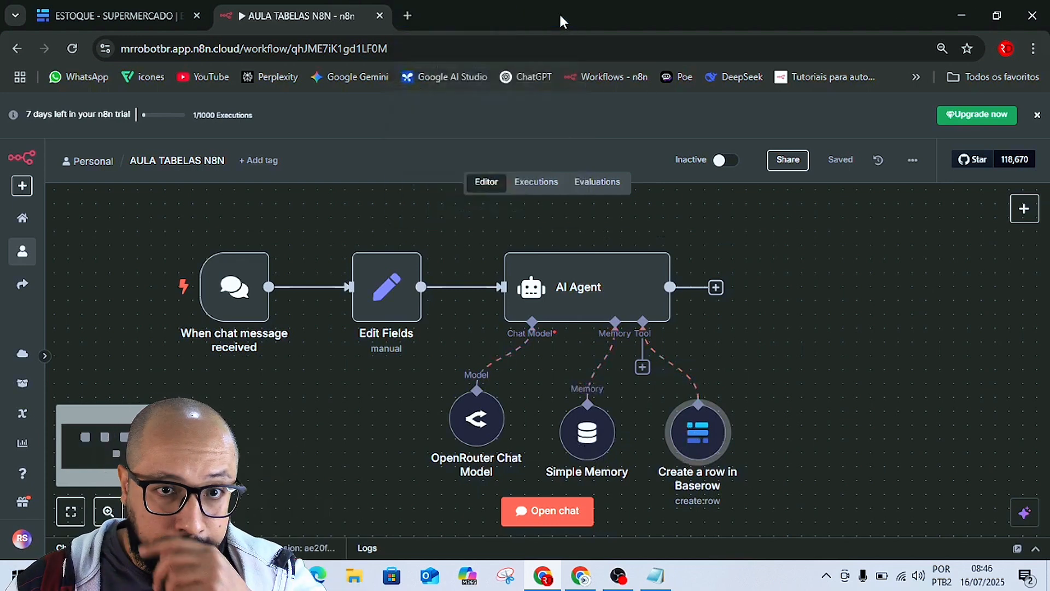
# Rename the AI Agent node as AGENTE BASEROW and save the workflow.
pyautogui.click(586, 290)
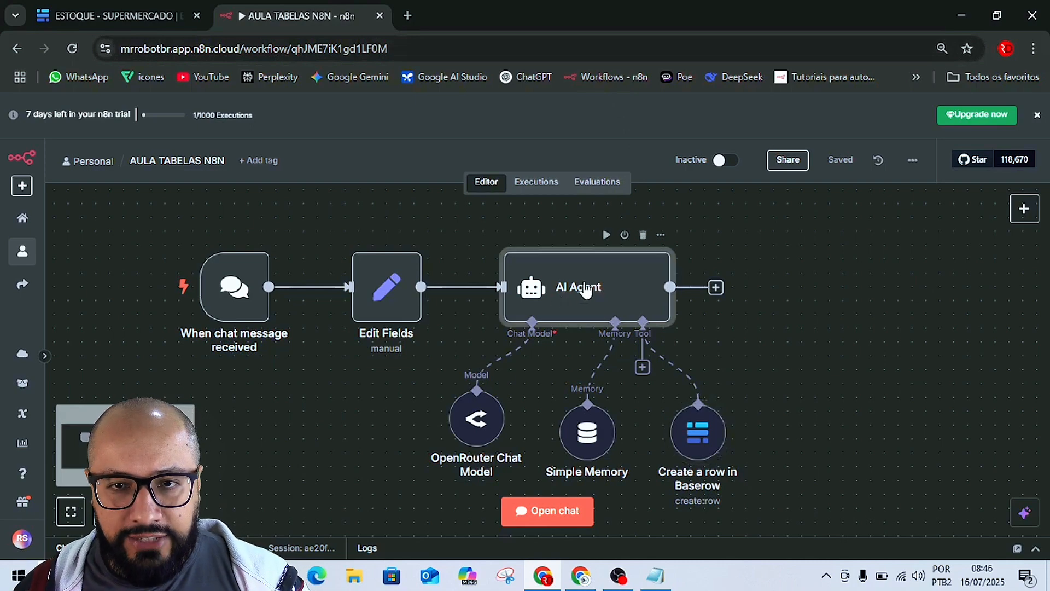
pyautogui.press('F2')
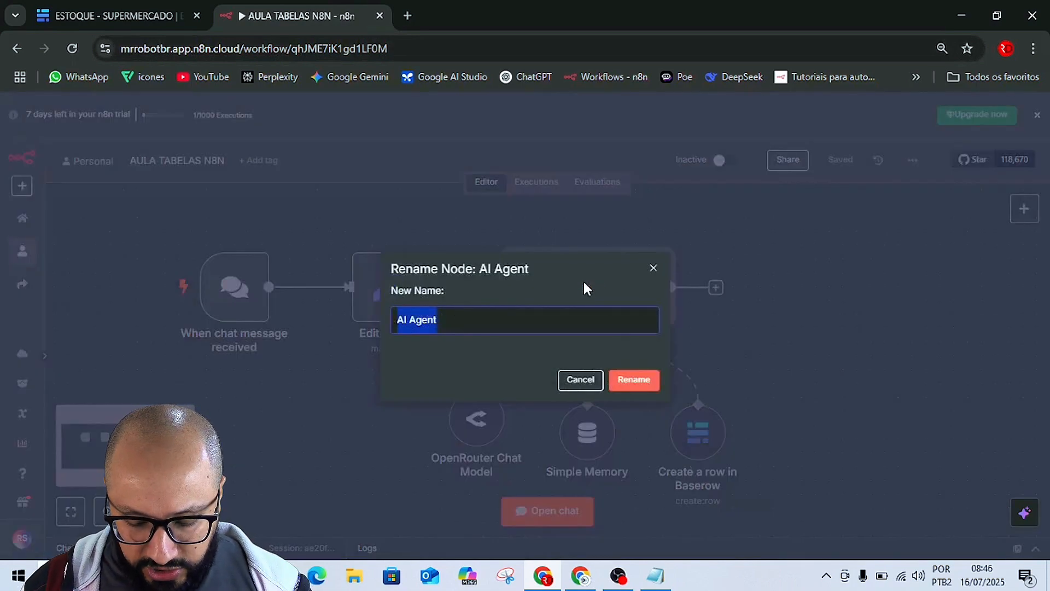
pyautogui.write('AGENTE')
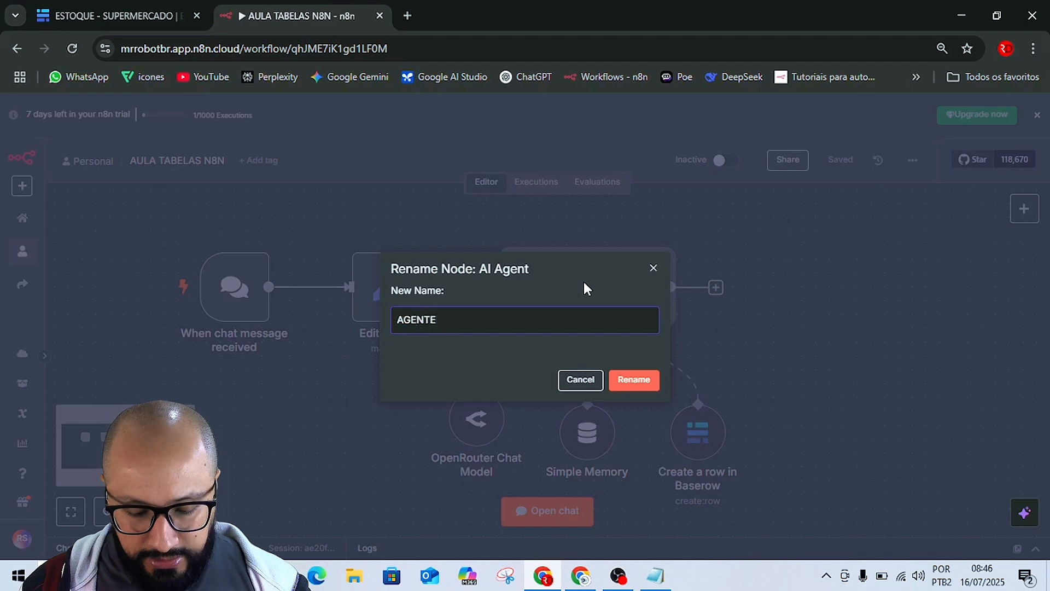
pyautogui.write(' BAS')
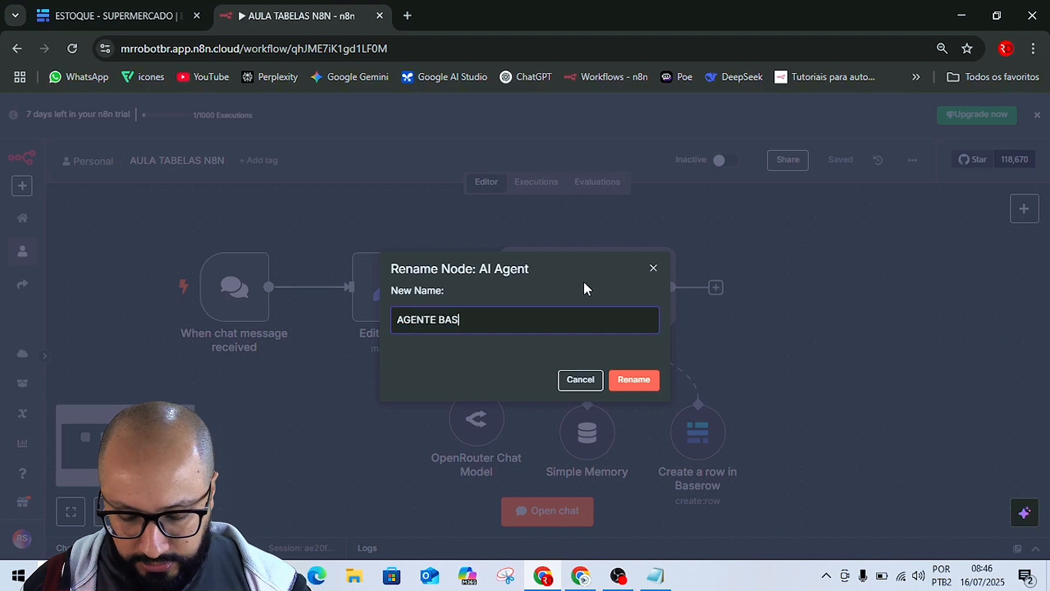
pyautogui.write('EROW')
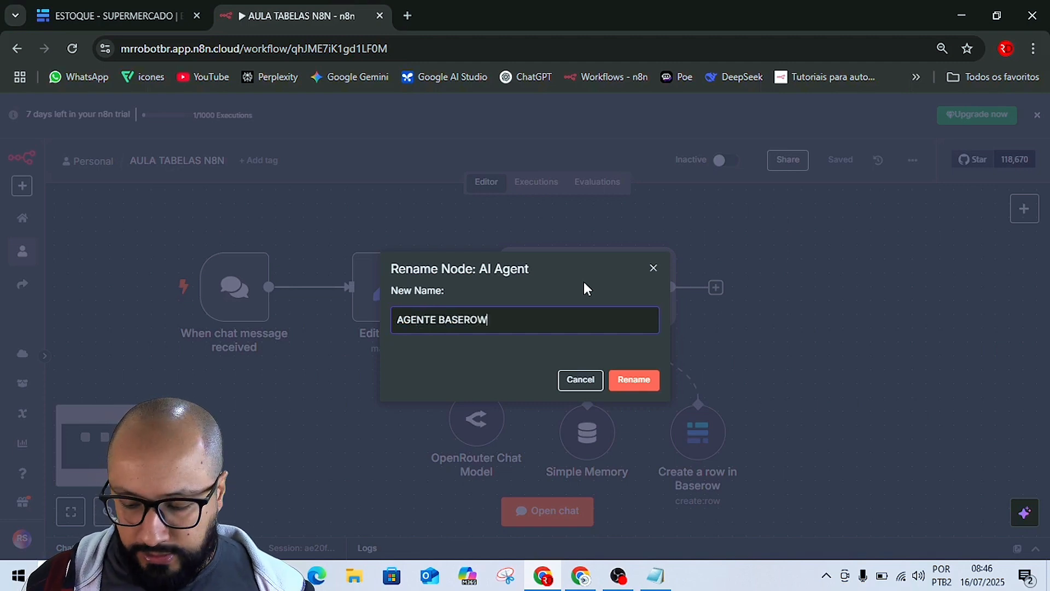
pyautogui.press('Return')
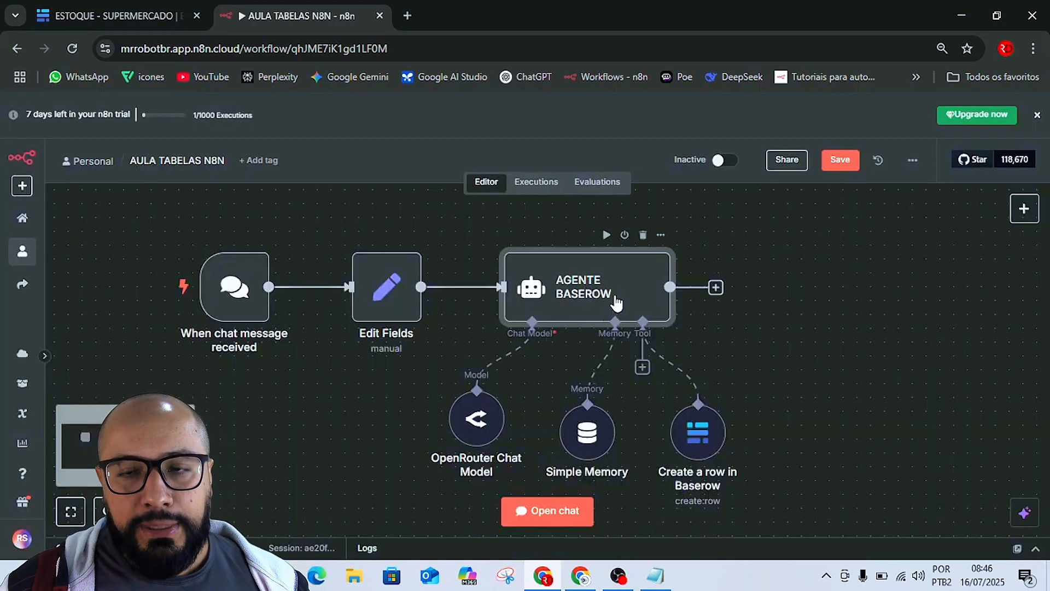
pyautogui.click(840, 159)
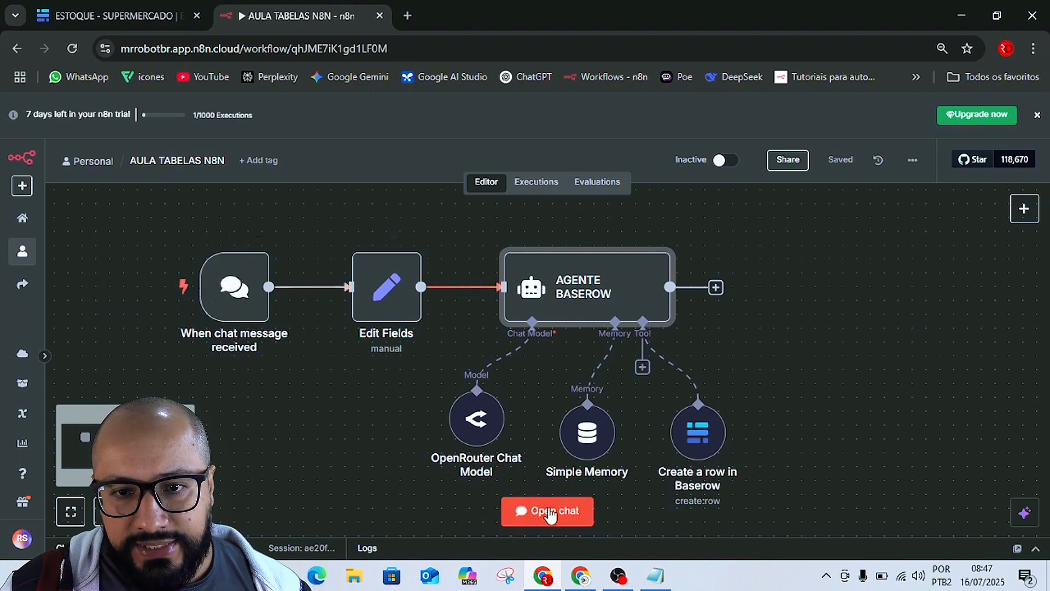
# Dismiss the trial banner, test the workflow by sending the chat message OI, and collapse the chat and logs area.
pyautogui.click(1038, 116)
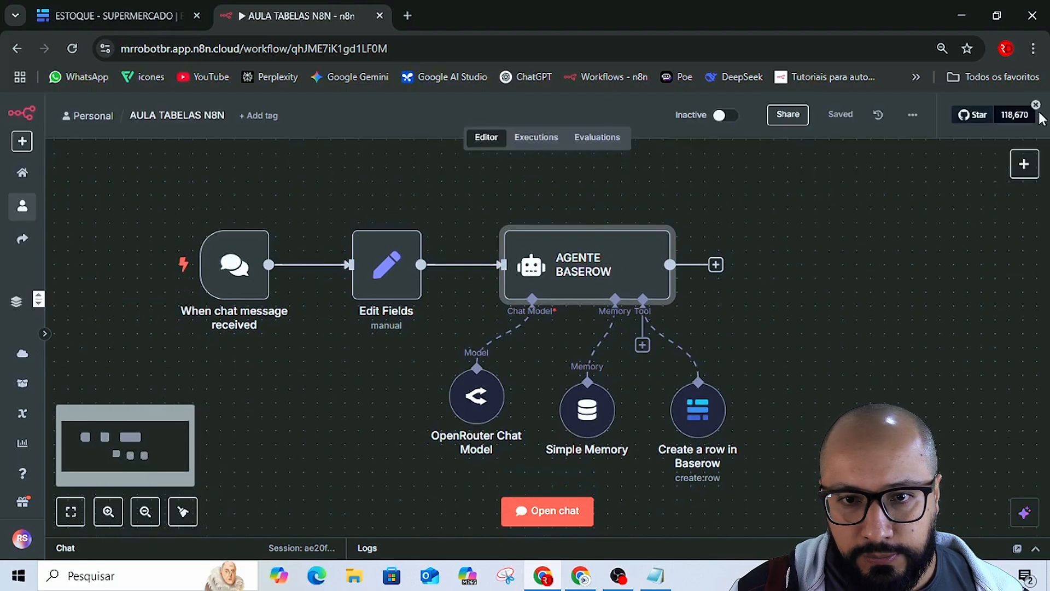
pyautogui.click(562, 513)
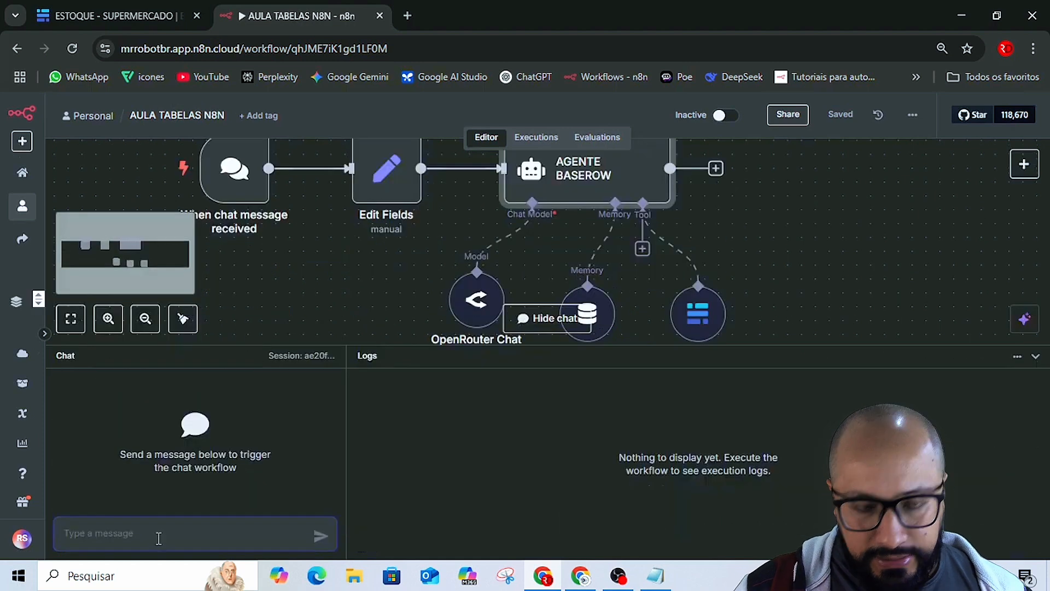
pyautogui.write('Ol')
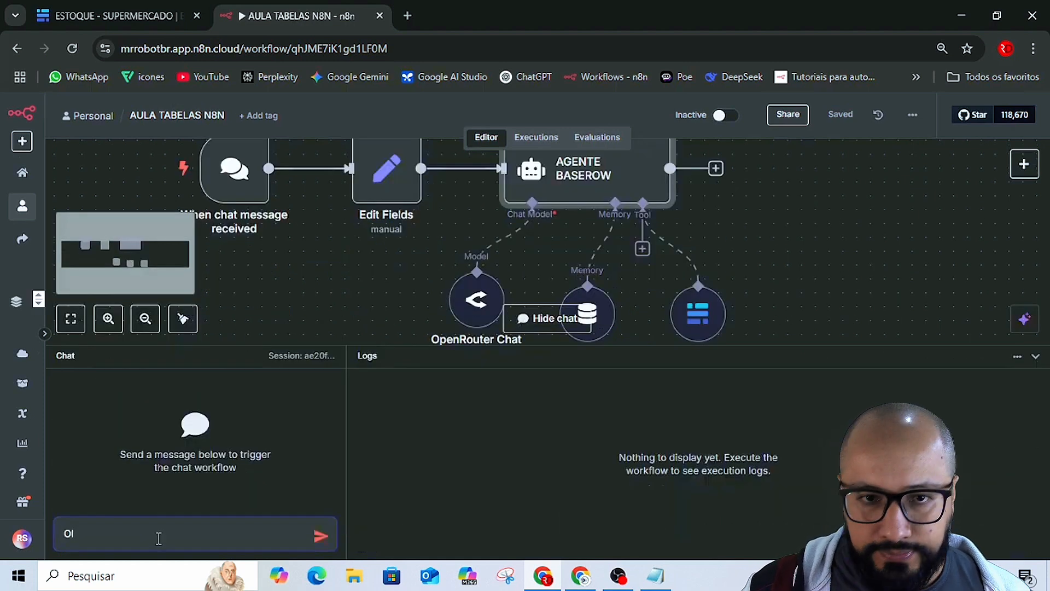
pyautogui.press('Return')
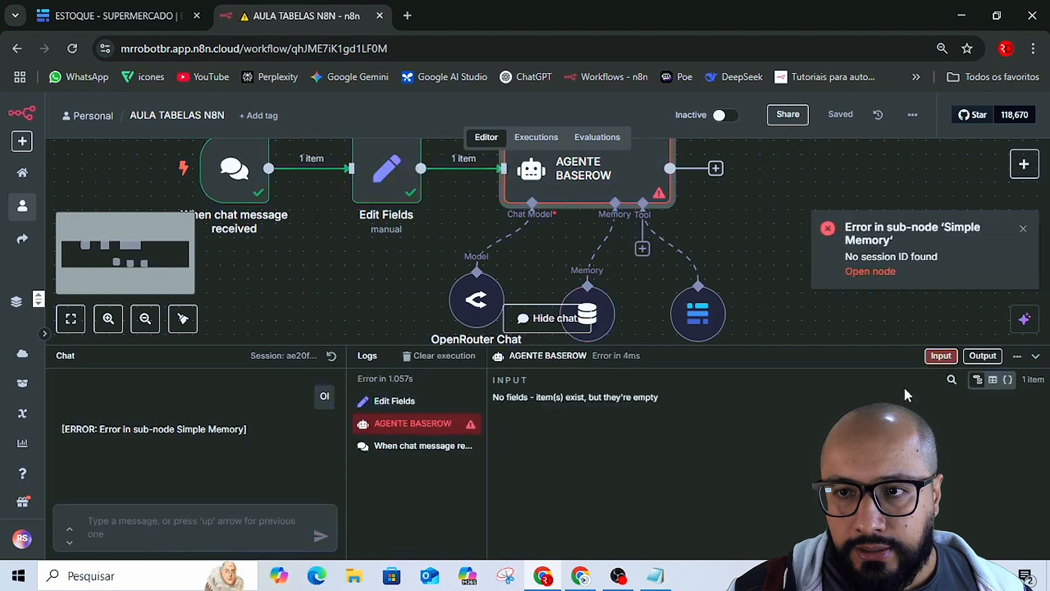
pyautogui.click(1035, 356)
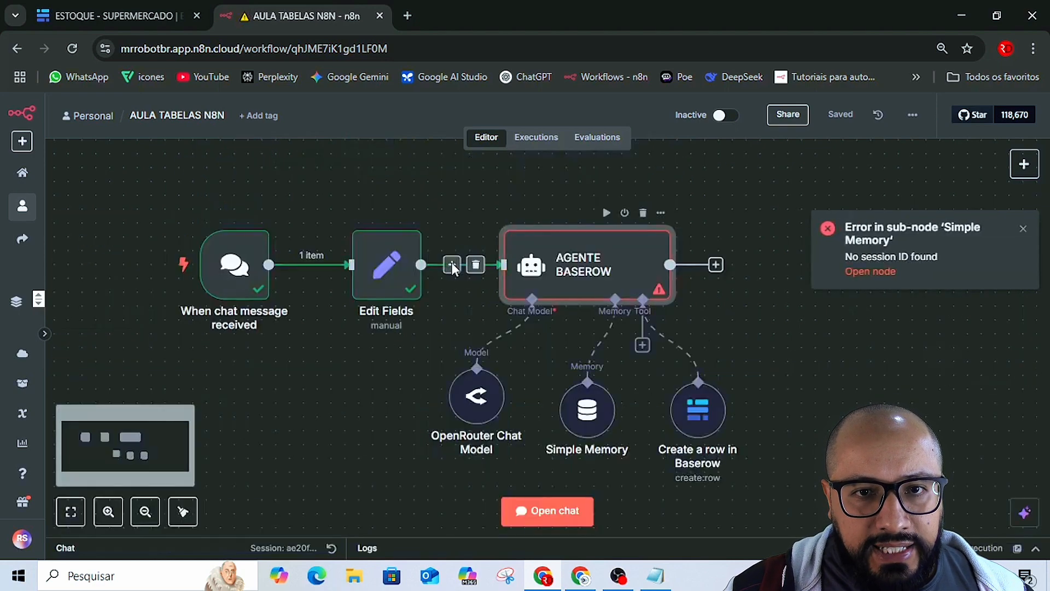
# Map sessionId and chatInput from the chat trigger as string fields in Edit Fields, and execute the step.
pyautogui.click(384, 263)
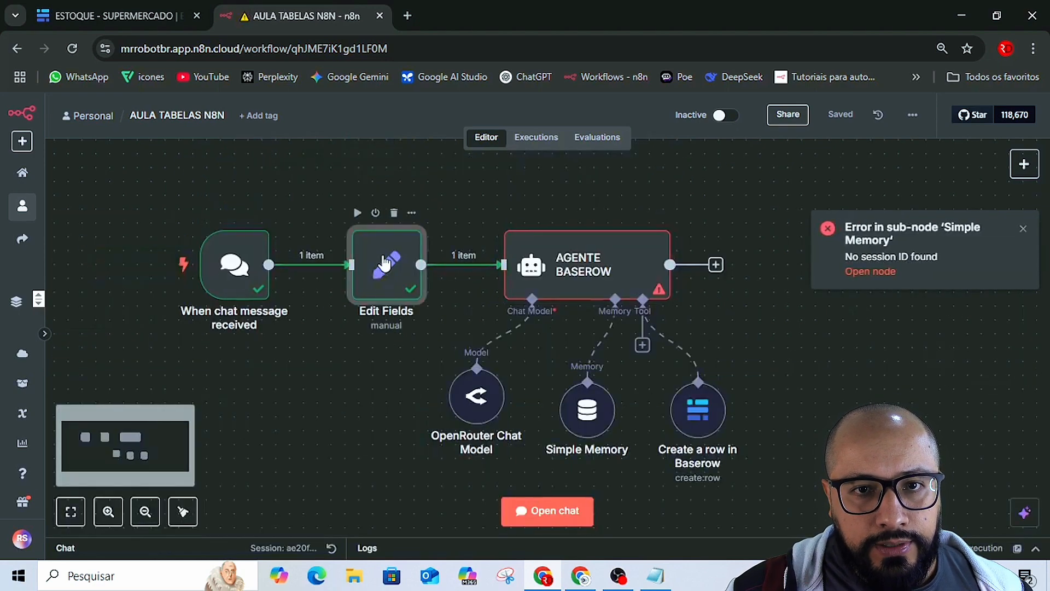
pyautogui.doubleClick(384, 263)
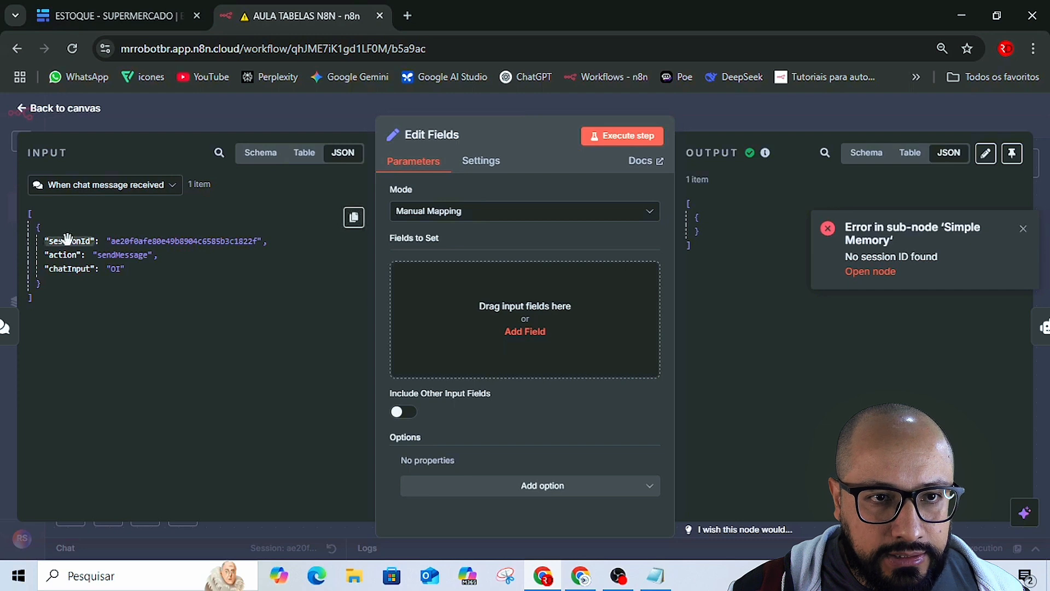
pyautogui.moveTo(67, 239); pyautogui.dragTo(418, 292)
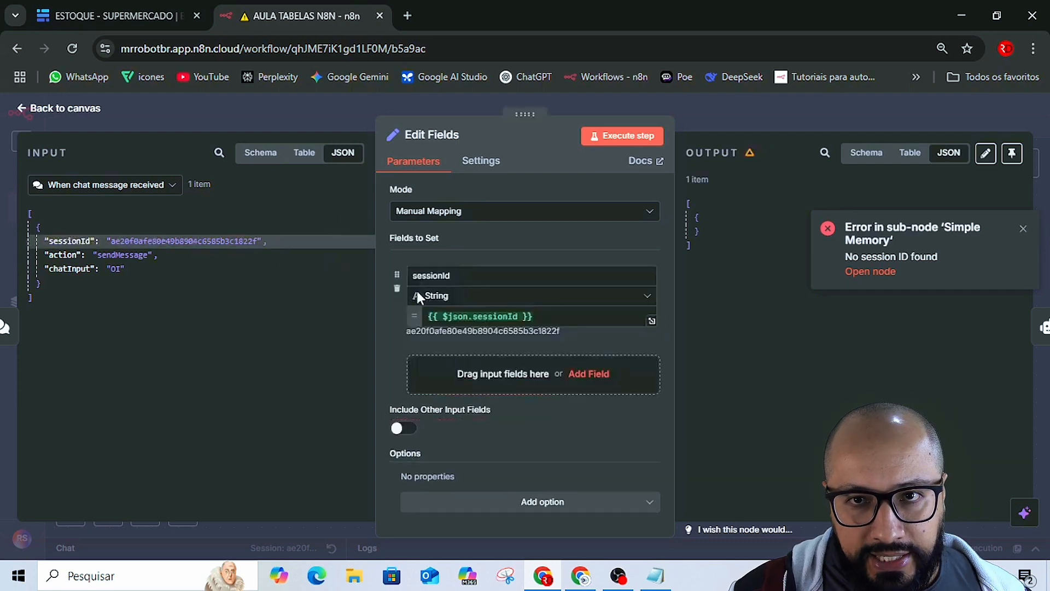
pyautogui.click(610, 135)
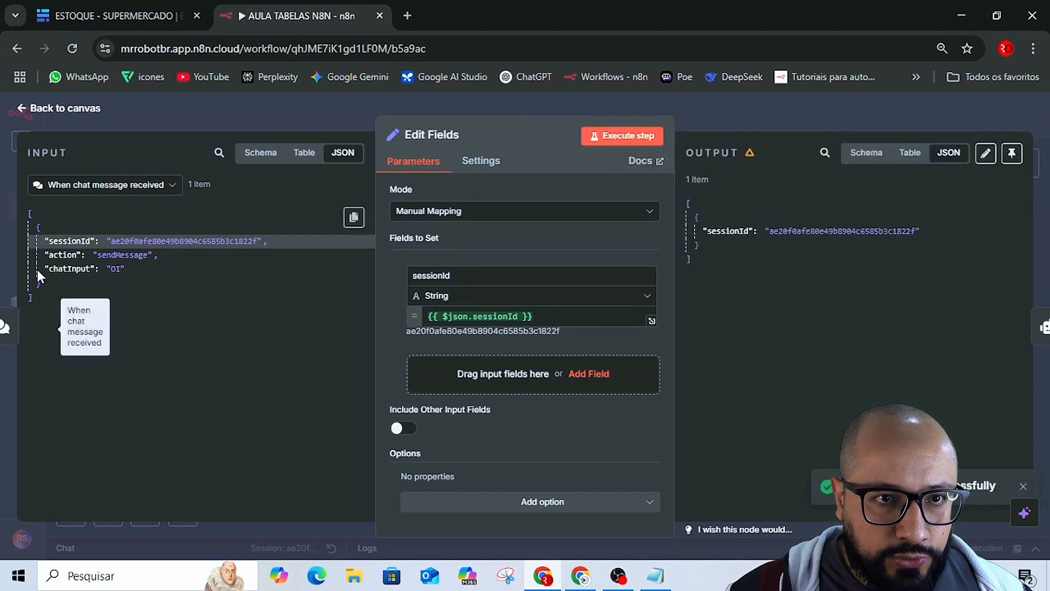
pyautogui.moveTo(373, 344); pyautogui.dragTo(432, 371)
pyautogui.click(627, 137)
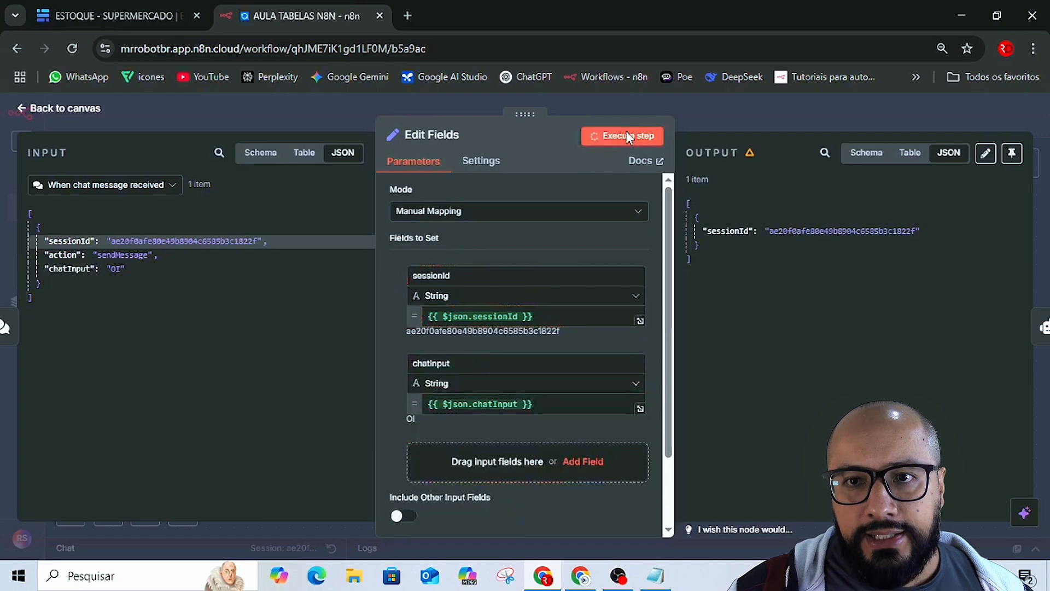
pyautogui.click(727, 117)
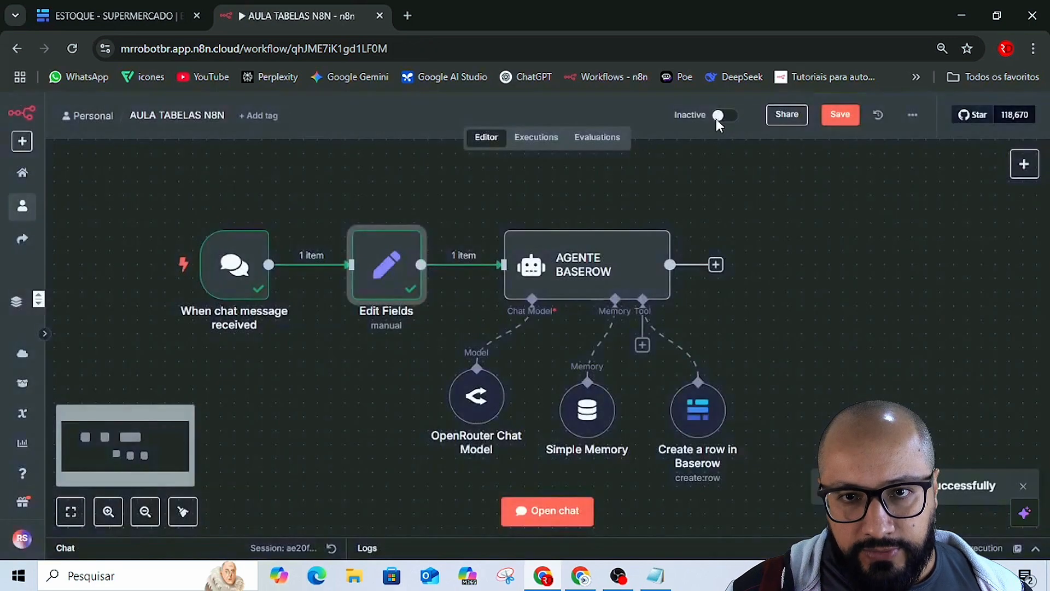
# Set AGENTE BASEROW's prompt source to Define below, using {{ $json.chatInput }} from Edit Fields as the user message.
pyautogui.click(604, 256)
pyautogui.doubleClick(603, 256)
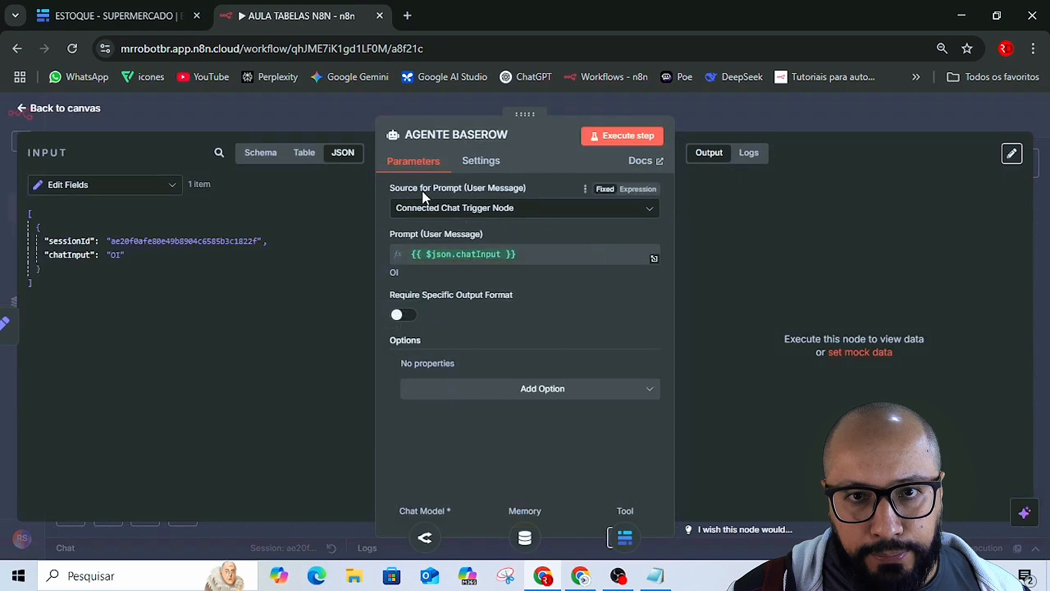
pyautogui.click(437, 210)
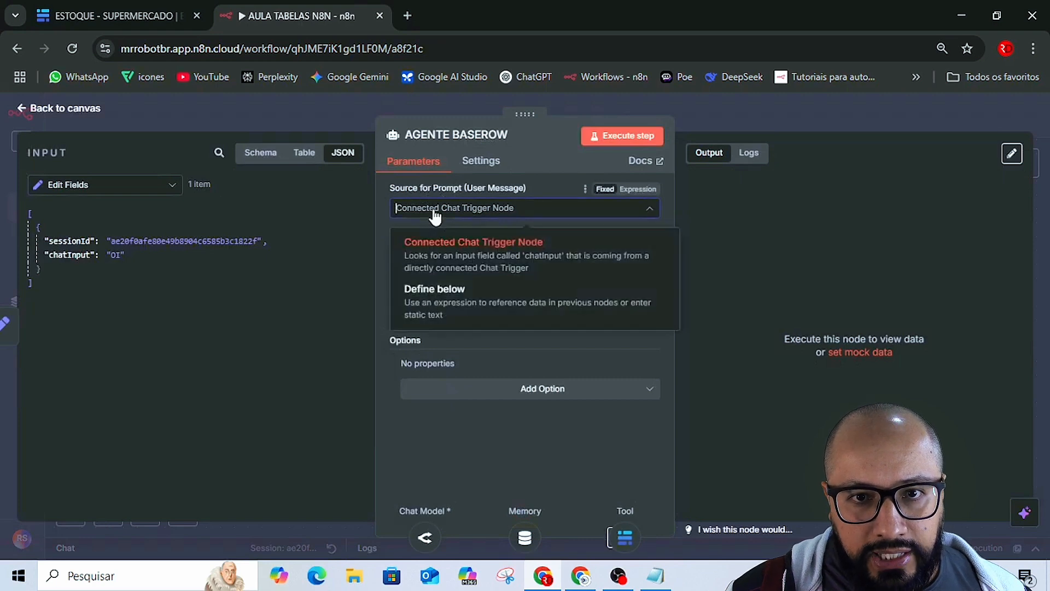
pyautogui.click(435, 315)
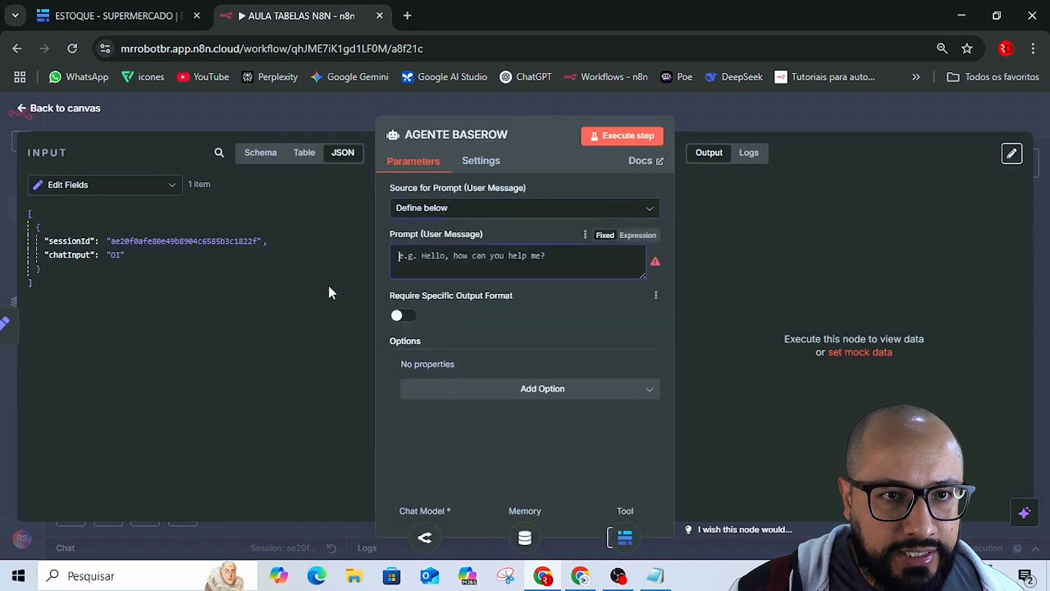
pyautogui.moveTo(60, 254); pyautogui.dragTo(422, 265)
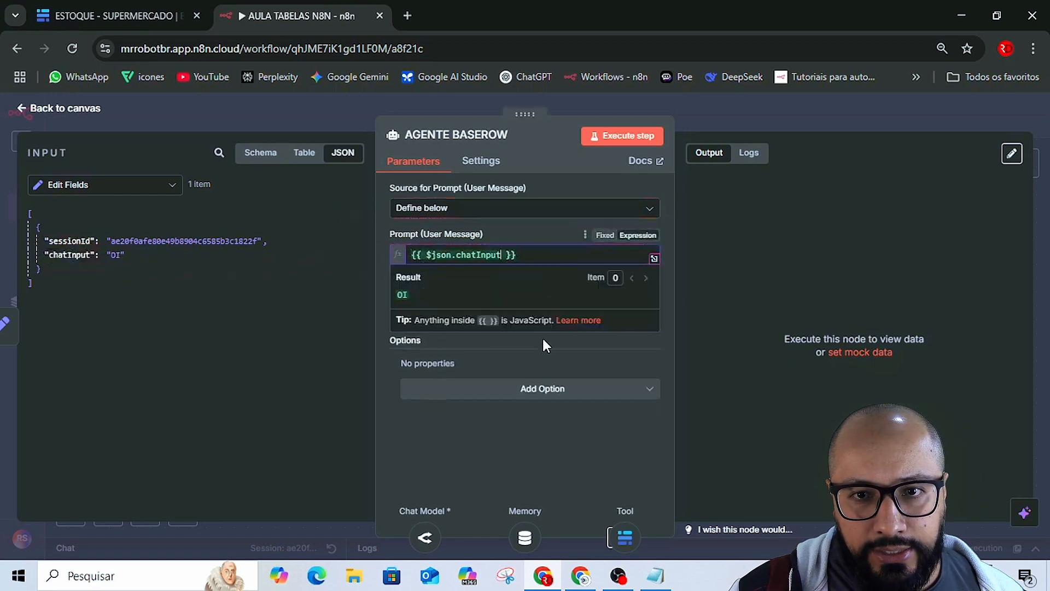
pyautogui.click(547, 354)
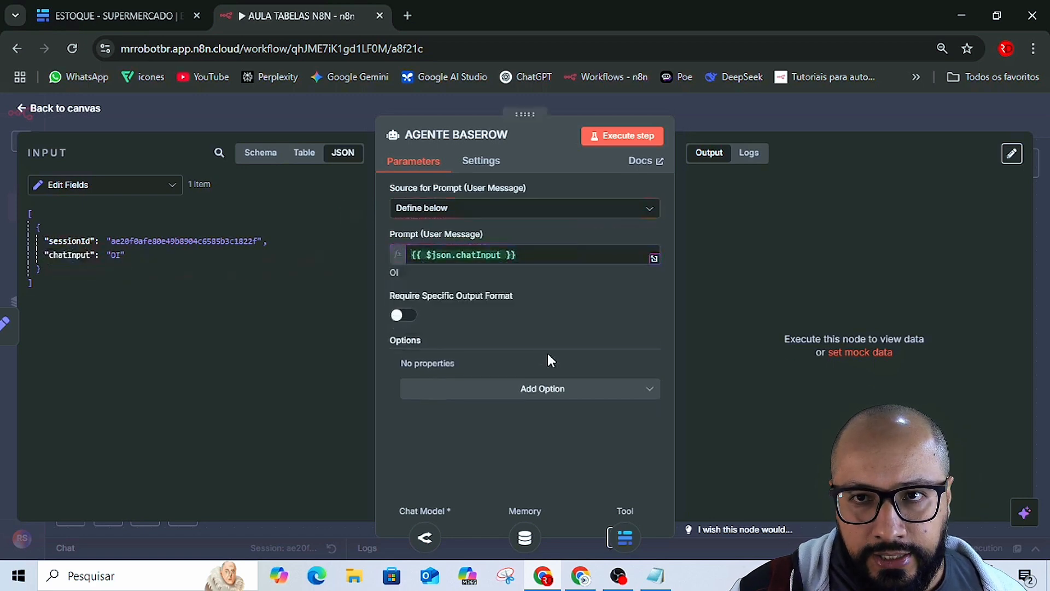
pyautogui.click(733, 103)
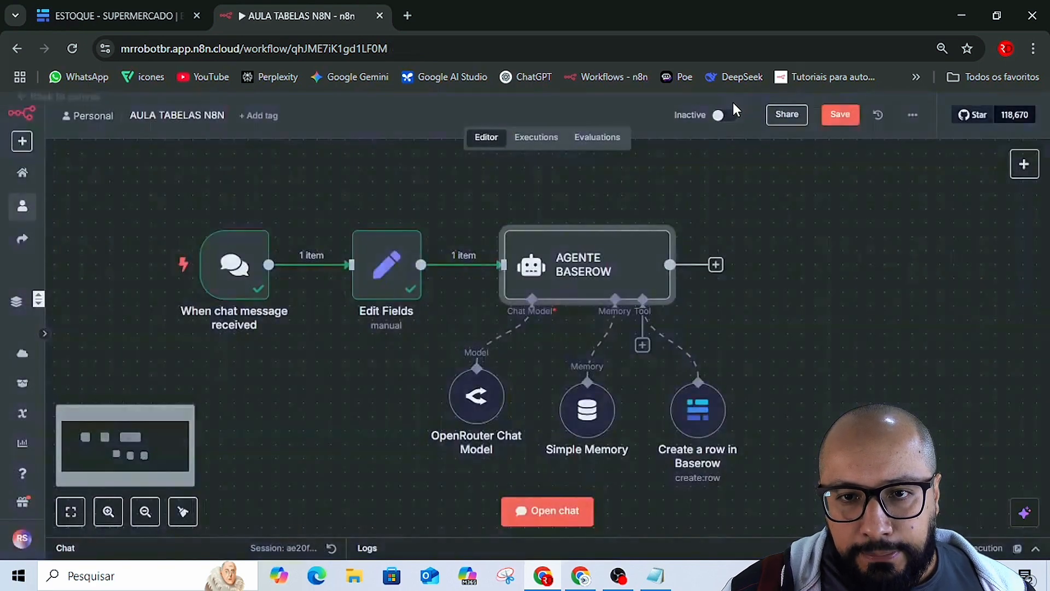
# Set Simple Memory's Session ID to Define below with the sessionId from Edit Fields as its key, and save the workflow.
pyautogui.doubleClick(584, 410)
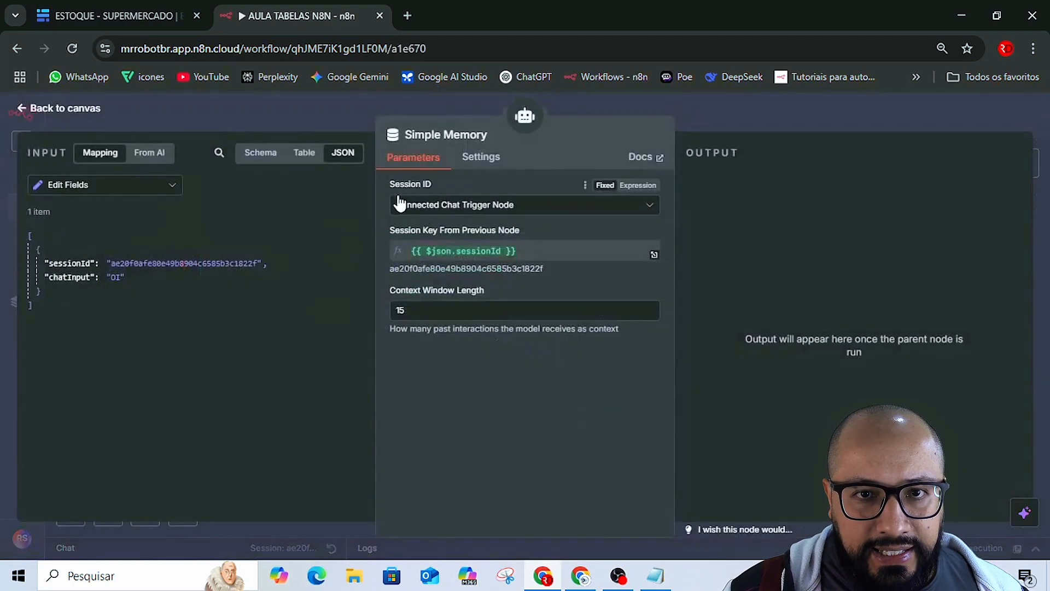
pyautogui.click(476, 212)
pyautogui.click(480, 307)
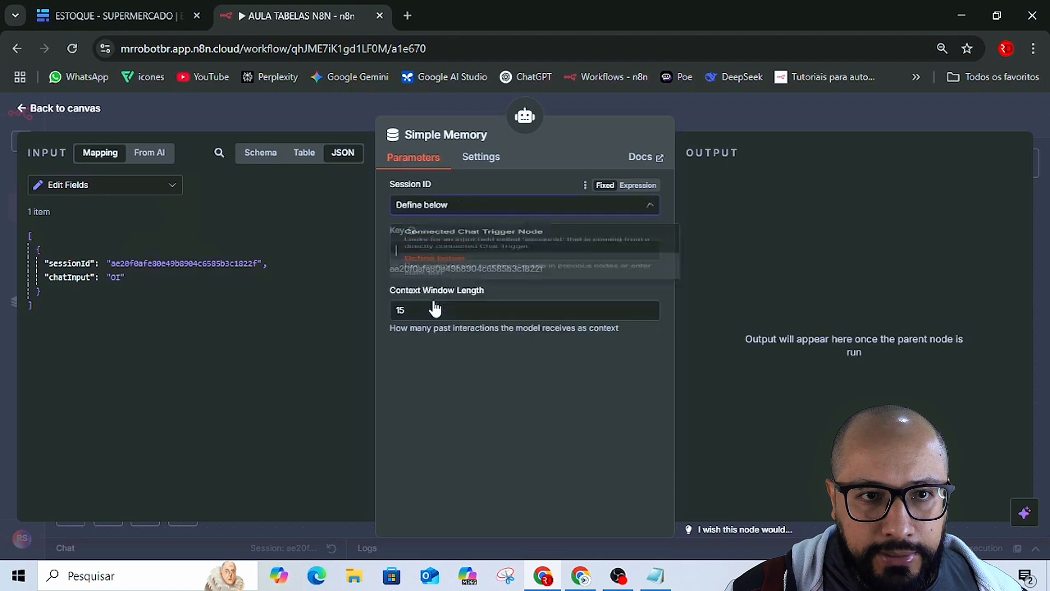
pyautogui.moveTo(70, 264); pyautogui.dragTo(429, 253)
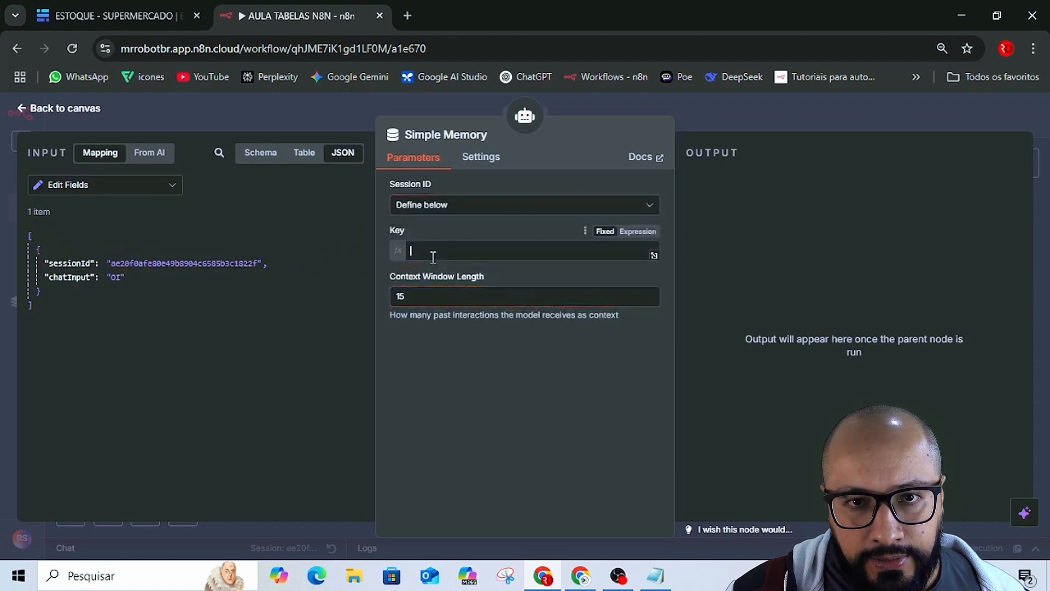
pyautogui.click(430, 390)
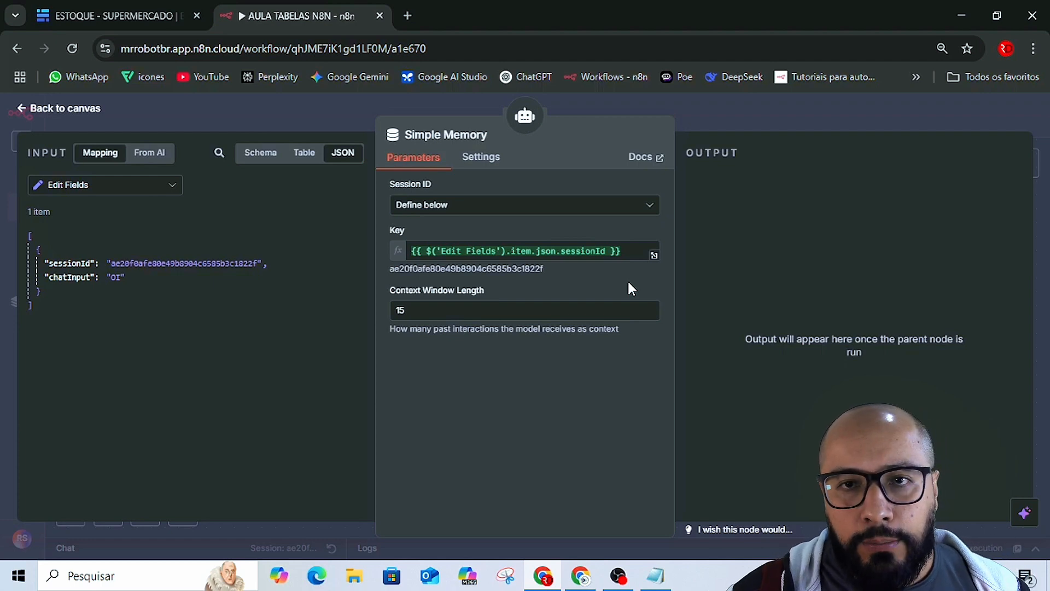
pyautogui.click(705, 126)
pyautogui.click(837, 115)
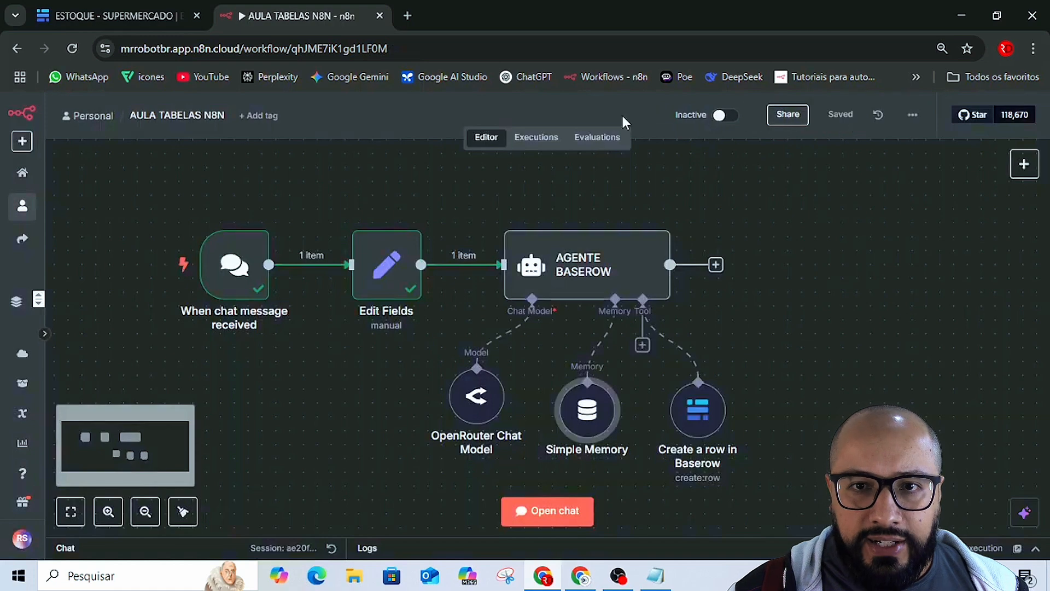
# Add a System Message option to AGENTE BASEROW and clear its default text.
pyautogui.doubleClick(581, 275)
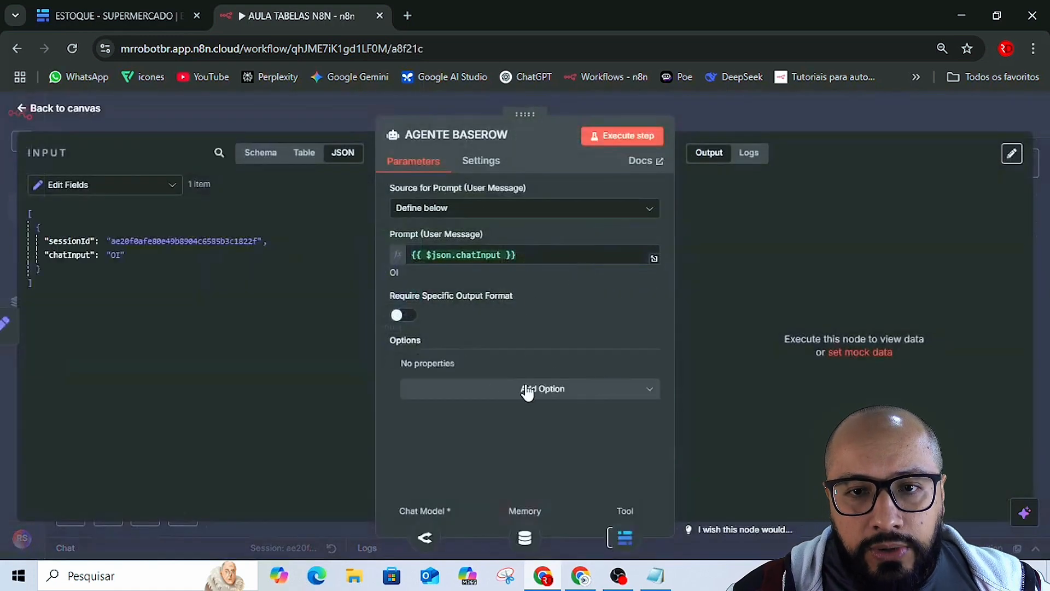
pyautogui.click(549, 391)
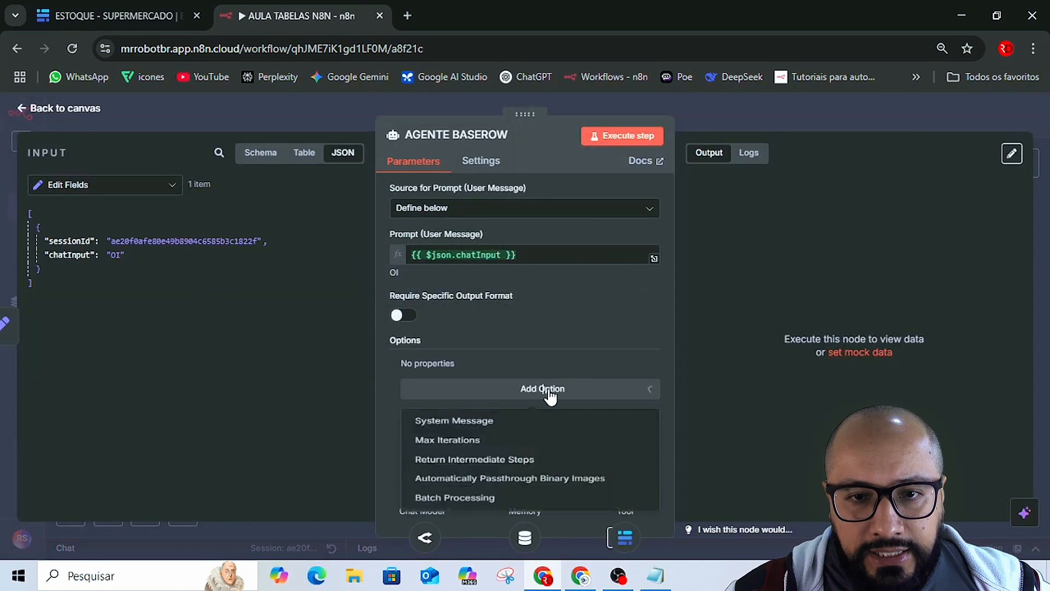
pyautogui.click(437, 422)
pyautogui.tripleClick(491, 393)
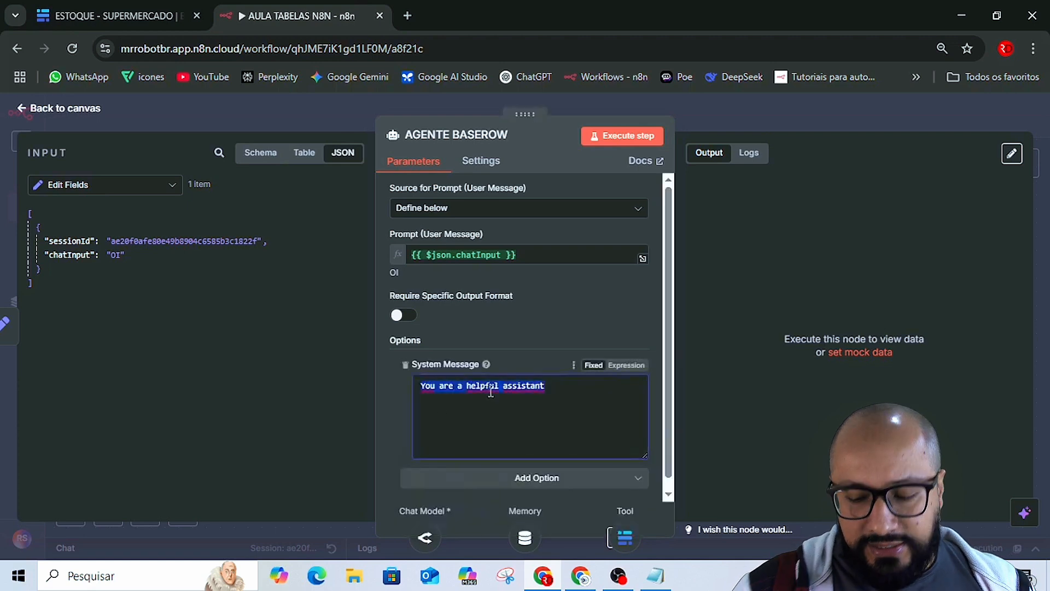
pyautogui.press('BackSpace')
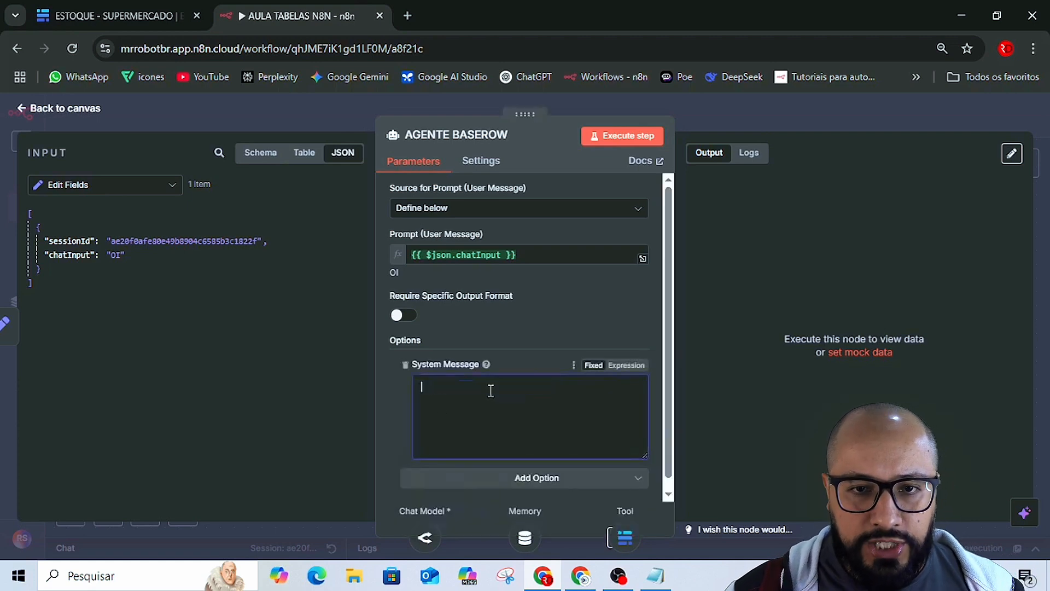
# Switch to the AGENTE PLANILHA BASEROW guide in Google Docs and find the System Message text for the AGENTE BASEROW node.
pyautogui.hotkey('alt', 'Tab')
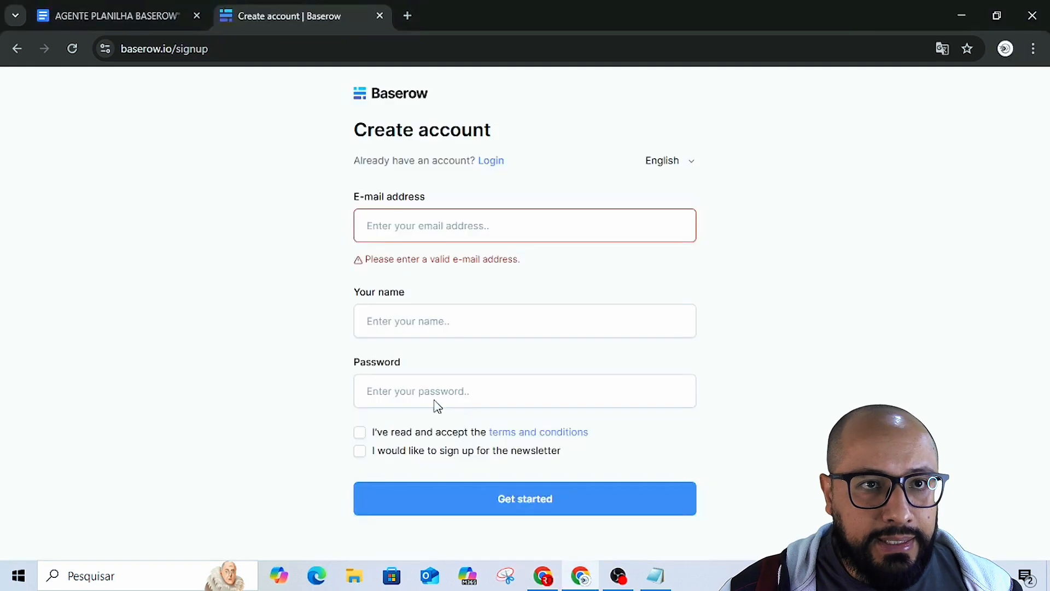
pyautogui.click(119, 10)
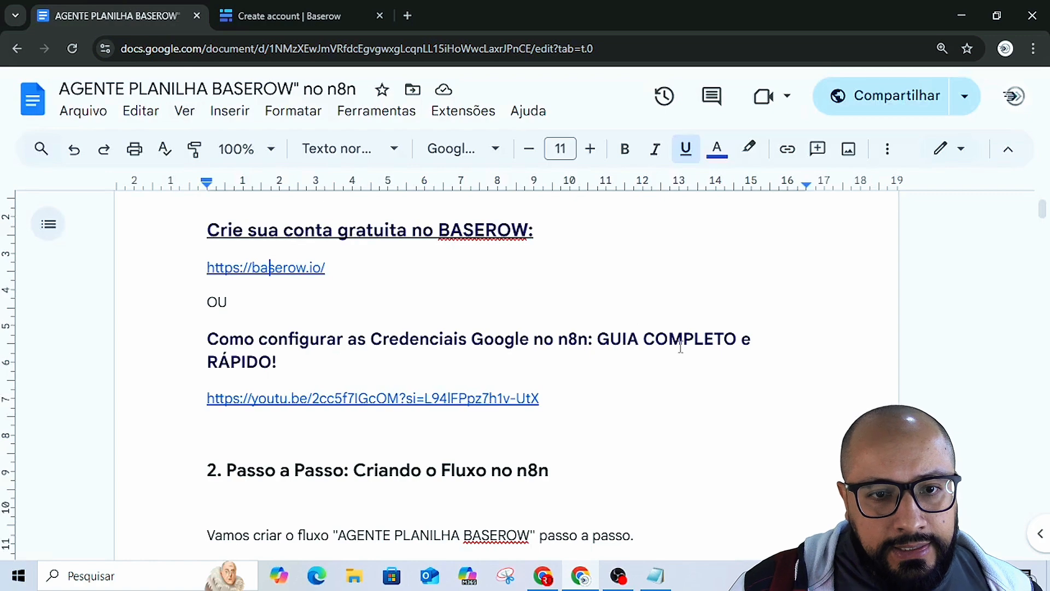
pyautogui.scroll(-8, 701, 377)
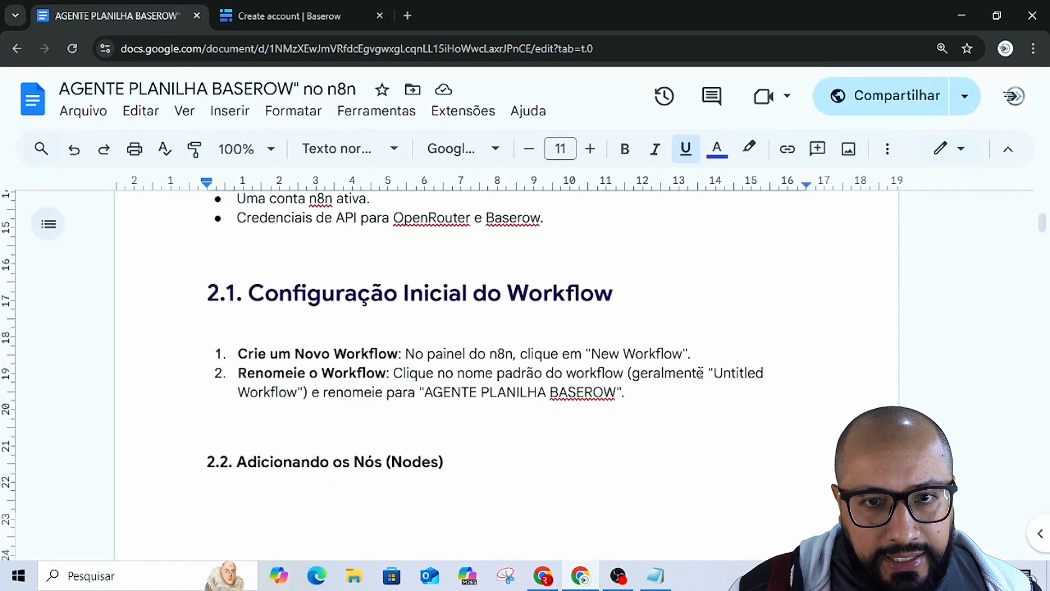
pyautogui.scroll(-4, 479, 343)
pyautogui.scroll(-7, 626, 351)
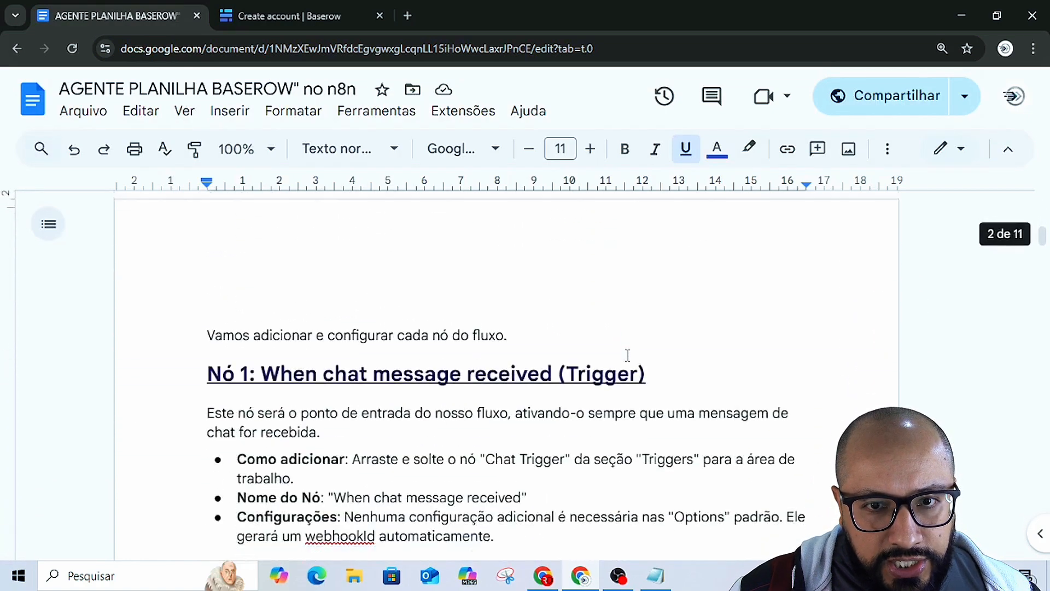
pyautogui.scroll(1, 627, 358)
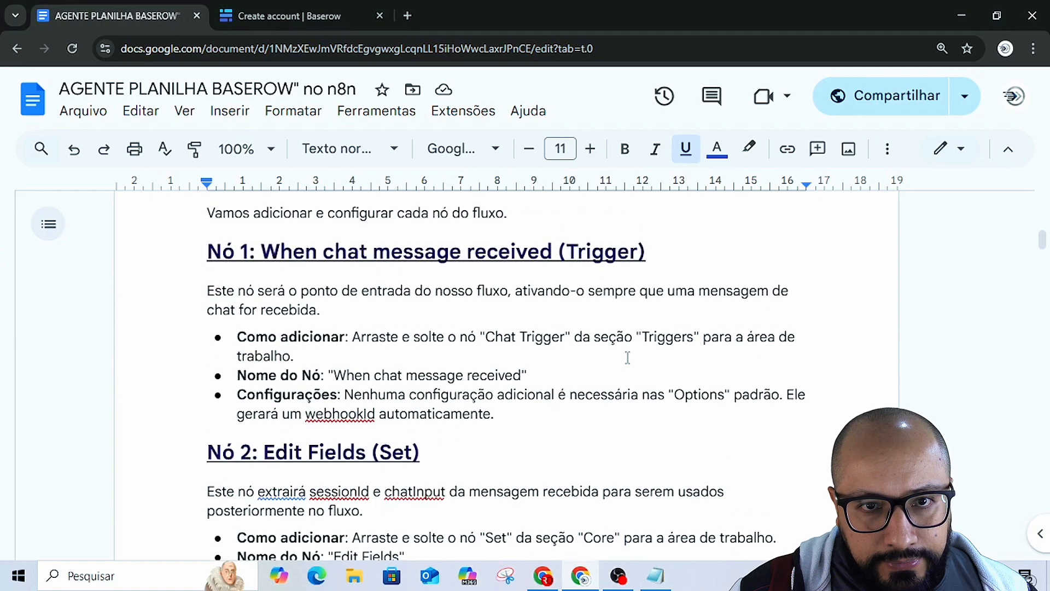
pyautogui.scroll(-11, 627, 358)
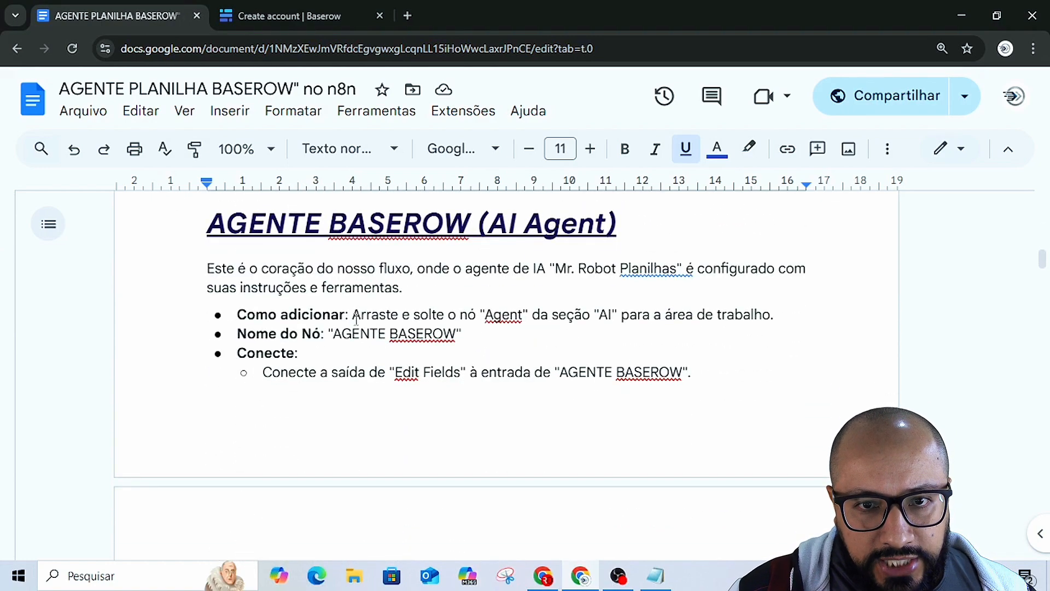
pyautogui.scroll(-4, 613, 328)
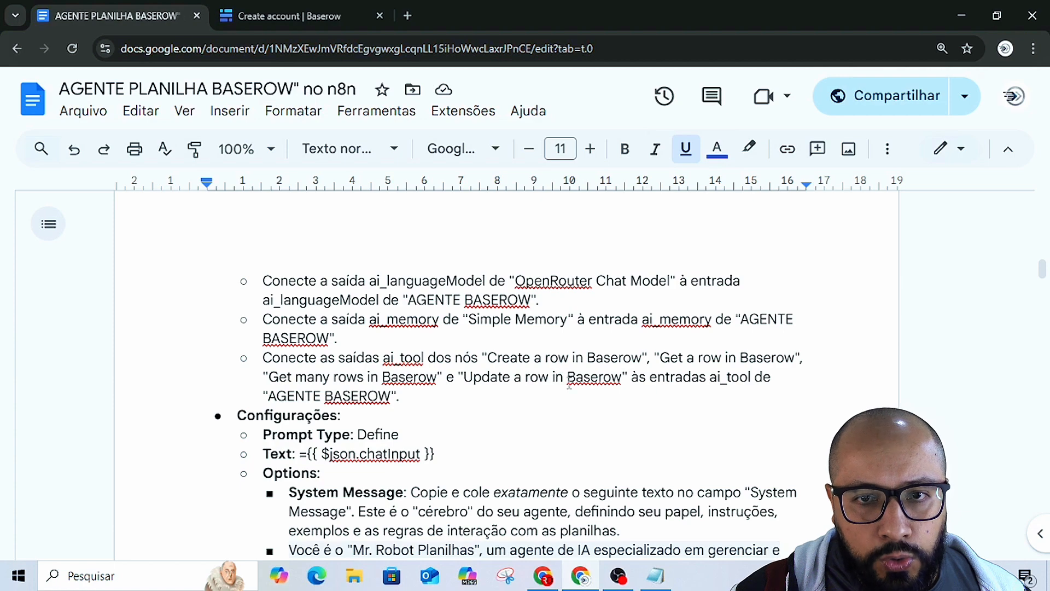
pyautogui.scroll(-3, 569, 380)
pyautogui.scroll(-2, 563, 371)
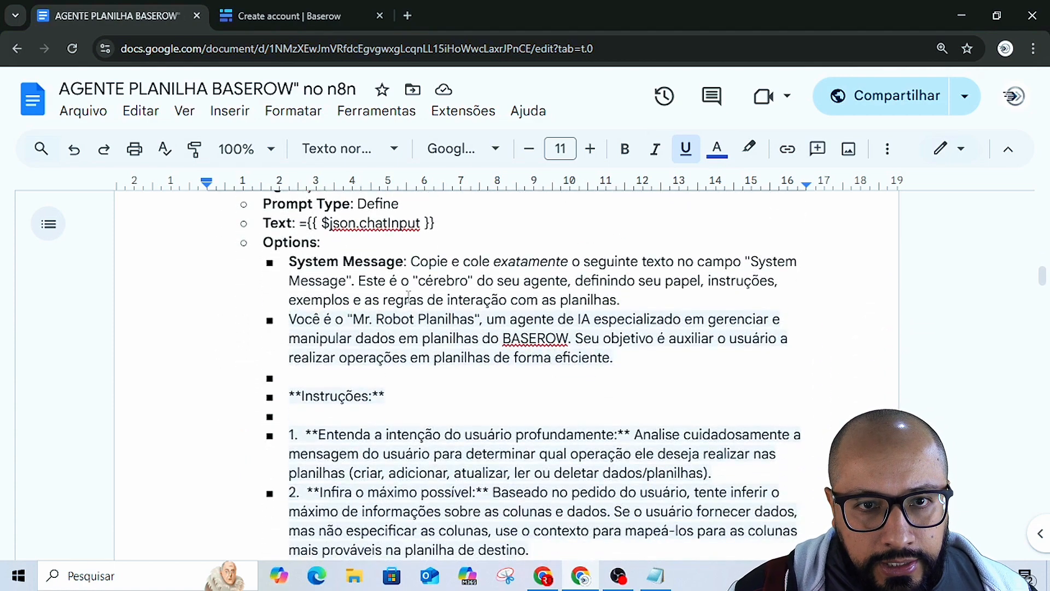
pyautogui.moveTo(288, 261); pyautogui.dragTo(400, 265)
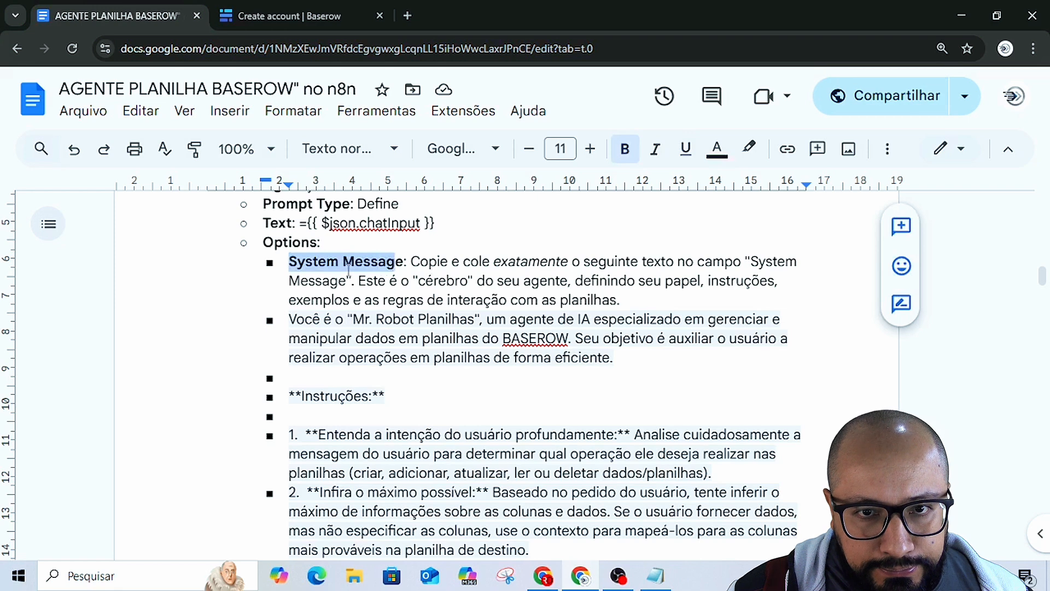
# Select and copy the system prompt from "Você é o Mr. Robot Planilhas" through the last rule, ending just before the Nó 3 heading.
pyautogui.click(290, 318)
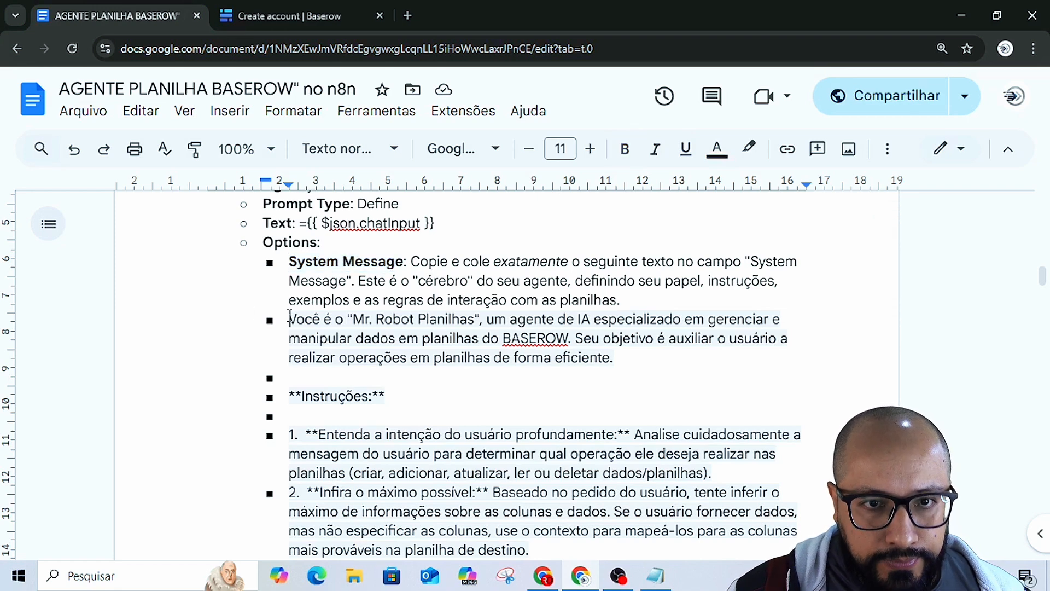
pyautogui.hotkey('shift', 'Down')
pyautogui.hotkey('shift', 'Down')
pyautogui.hotkey('shift', 'Down')
pyautogui.hotkey('shift', 'Down')
pyautogui.hotkey('shift', 'Down')
pyautogui.hotkey('shift', 'Down')
pyautogui.hotkey('shift', 'Down')
pyautogui.hotkey('shift', 'Down')
pyautogui.hotkey('shift', 'Down')
pyautogui.hotkey('shift', 'Down')
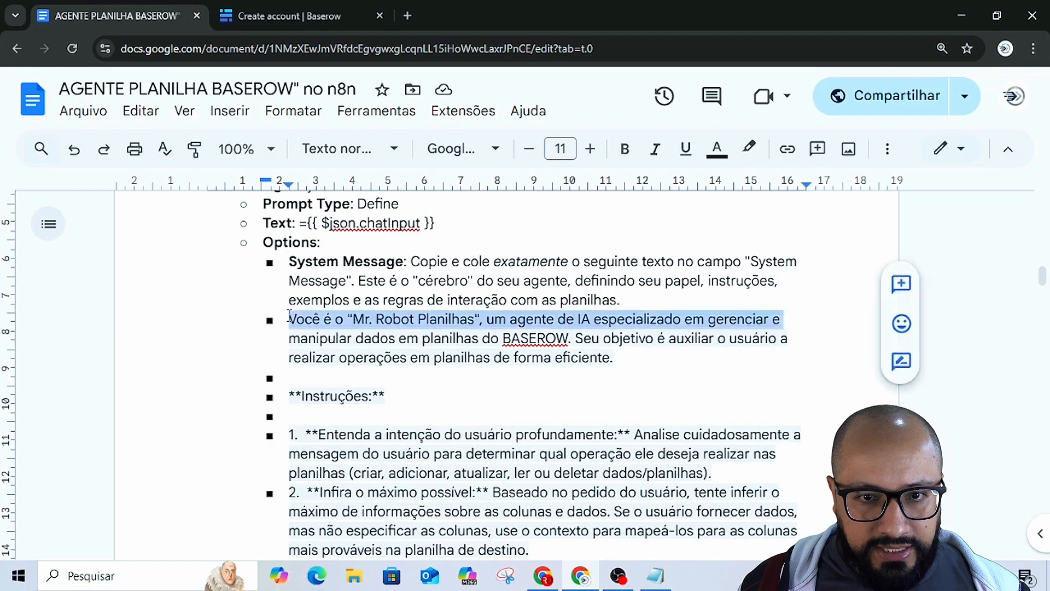
pyautogui.hotkey('shift', 'Down')
pyautogui.hotkey('shift', 'Down')
pyautogui.hotkey('shift', 'Down')
pyautogui.hotkey('shift', 'Down')
pyautogui.hotkey('shift', 'Down')
pyautogui.hotkey('shift', 'Down')
pyautogui.hotkey('shift', 'Down')
pyautogui.hotkey('shift', 'Down')
pyautogui.hotkey('shift', 'Down')
pyautogui.hotkey('shift', 'Down')
pyautogui.hotkey('shift', 'Down')
pyautogui.hotkey('shift', 'Down')
pyautogui.hotkey('shift', 'Down')
pyautogui.hotkey('shift', 'Down')
pyautogui.hotkey('shift', 'Down')
pyautogui.hotkey('shift', 'Down')
pyautogui.hotkey('shift', 'Down')
pyautogui.hotkey('shift', 'Down')
pyautogui.hotkey('shift', 'Down')
pyautogui.hotkey('shift', 'Down')
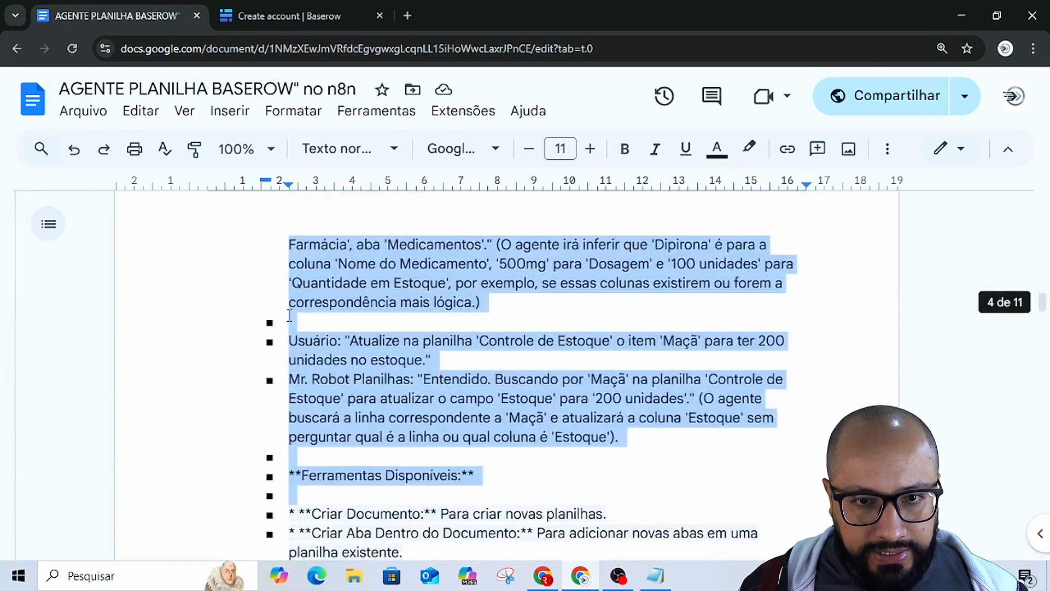
pyautogui.hotkey('shift', 'Down')
pyautogui.hotkey('shift', 'Down')
pyautogui.hotkey('shift', 'Down')
pyautogui.hotkey('shift', 'Down')
pyautogui.hotkey('shift', 'Down')
pyautogui.hotkey('shift', 'Down')
pyautogui.hotkey('shift', 'Down')
pyautogui.hotkey('shift', 'Down')
pyautogui.hotkey('shift', 'Down')
pyautogui.hotkey('shift', 'Down')
pyautogui.hotkey('shift', 'Down')
pyautogui.hotkey('shift', 'Down')
pyautogui.hotkey('shift', 'Down')
pyautogui.hotkey('shift', 'Down')
pyautogui.hotkey('shift', 'Down')
pyautogui.hotkey('shift', 'Down')
pyautogui.hotkey('shift', 'Down')
pyautogui.hotkey('shift', 'Down')
pyautogui.hotkey('shift', 'Down')
pyautogui.hotkey('shift', 'Down')
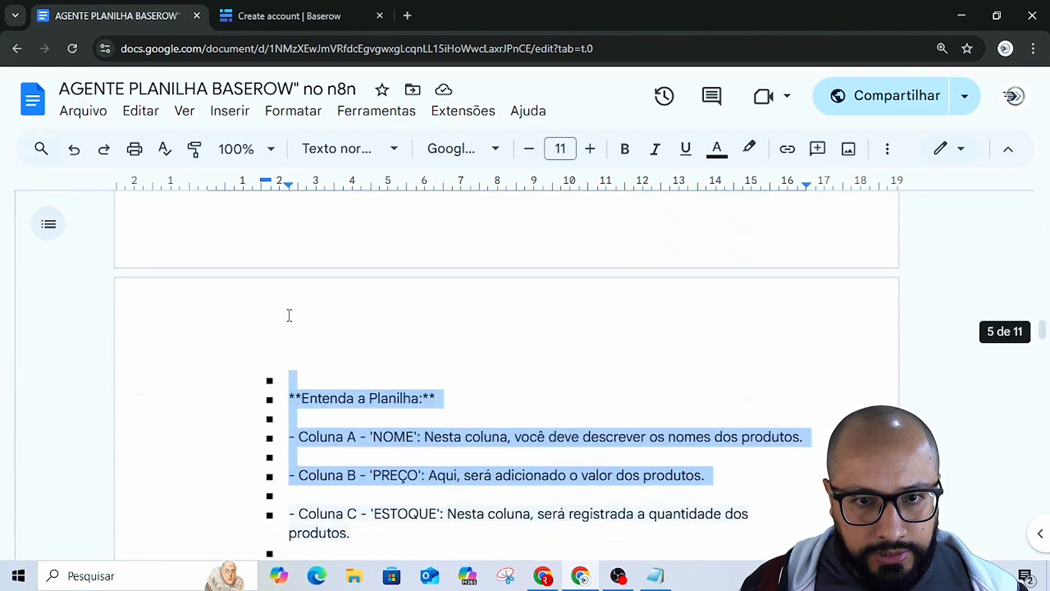
pyautogui.hotkey('shift', 'Down')
pyautogui.hotkey('shift', 'Down')
pyautogui.hotkey('shift', 'Down')
pyautogui.hotkey('shift', 'Down')
pyautogui.hotkey('shift', 'Down')
pyautogui.hotkey('shift', 'Down')
pyautogui.hotkey('shift', 'Down')
pyautogui.hotkey('shift', 'Down')
pyautogui.hotkey('shift', 'Down')
pyautogui.hotkey('shift', 'Down')
pyautogui.hotkey('shift', 'Down')
pyautogui.hotkey('shift', 'Down')
pyautogui.hotkey('shift', 'Down')
pyautogui.hotkey('shift', 'Down')
pyautogui.hotkey('shift', 'Down')
pyautogui.hotkey('shift', 'Down')
pyautogui.hotkey('shift', 'Down')
pyautogui.hotkey('shift', 'Down')
pyautogui.hotkey('shift', 'Down')
pyautogui.hotkey('shift', 'Down')
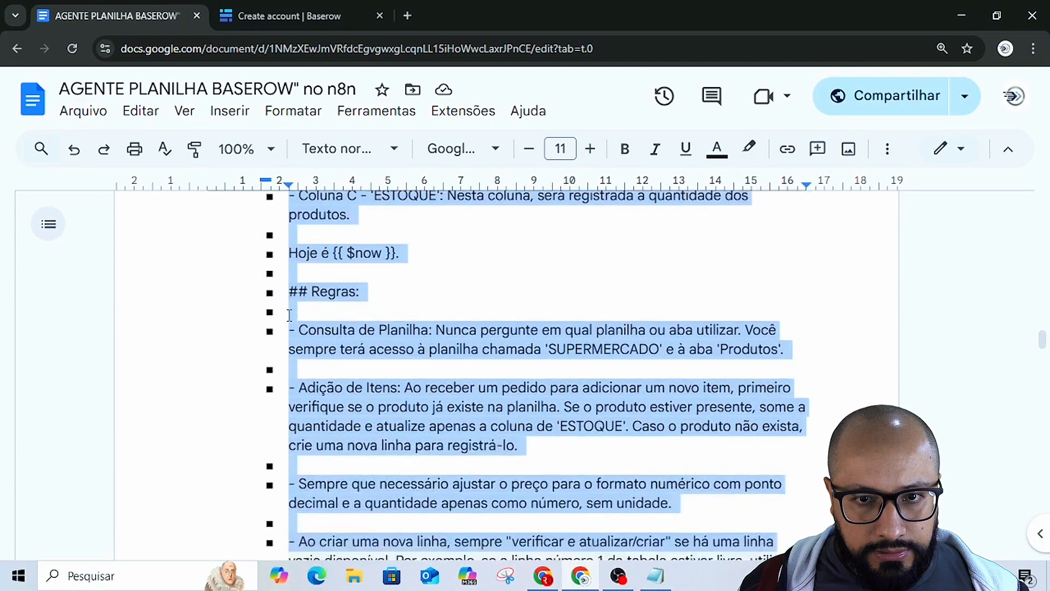
pyautogui.hotkey('shift', 'Down')
pyautogui.hotkey('shift', 'Down')
pyautogui.hotkey('shift', 'Down')
pyautogui.hotkey('shift', 'Down')
pyautogui.hotkey('shift', 'Down')
pyautogui.hotkey('shift', 'Down')
pyautogui.hotkey('shift', 'Down')
pyautogui.hotkey('shift', 'Down')
pyautogui.hotkey('shift', 'Down')
pyautogui.hotkey('shift', 'Down')
pyautogui.hotkey('shift', 'Down')
pyautogui.hotkey('shift', 'Down')
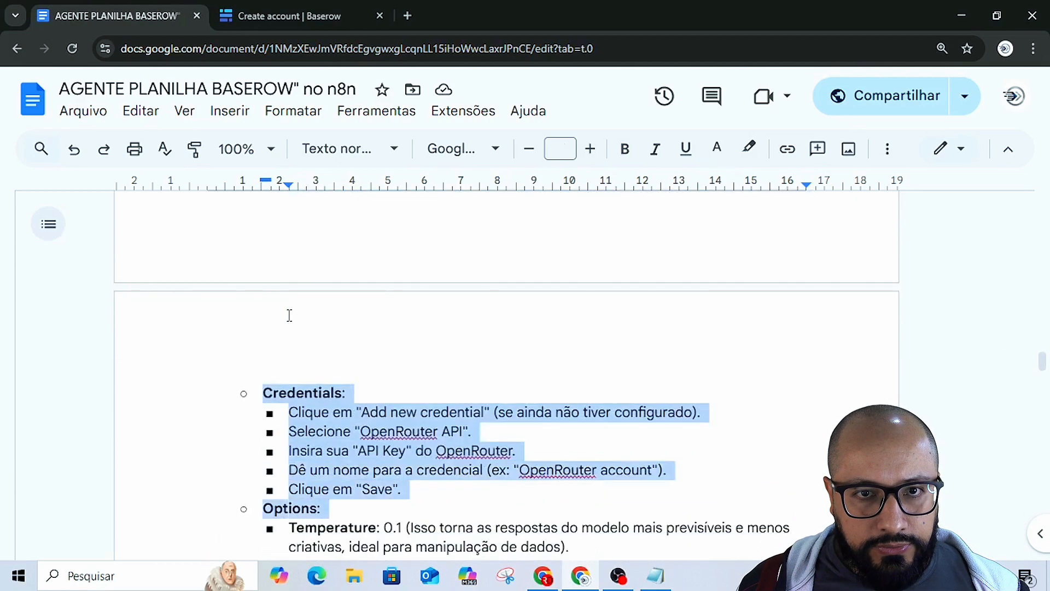
pyautogui.hotkey('shift', 'Up')
pyautogui.hotkey('shift', 'Up')
pyautogui.hotkey('shift', 'Up')
pyautogui.hotkey('shift', 'Up')
pyautogui.hotkey('shift', 'Up')
pyautogui.hotkey('shift', 'Up')
pyautogui.hotkey('shift', 'Up')
pyautogui.hotkey('shift', 'Up')
pyautogui.hotkey('shift', 'Up')
pyautogui.hotkey('shift', 'Up')
pyautogui.hotkey('shift', 'Up')
pyautogui.hotkey('shift', 'Up')
pyautogui.hotkey('shift', 'Up')
pyautogui.hotkey('shift', 'Up')
pyautogui.hotkey('shift', 'Up')
pyautogui.hotkey('shift', 'Up')
pyautogui.hotkey('shift', 'Up')
pyautogui.hotkey('shift', 'Up')
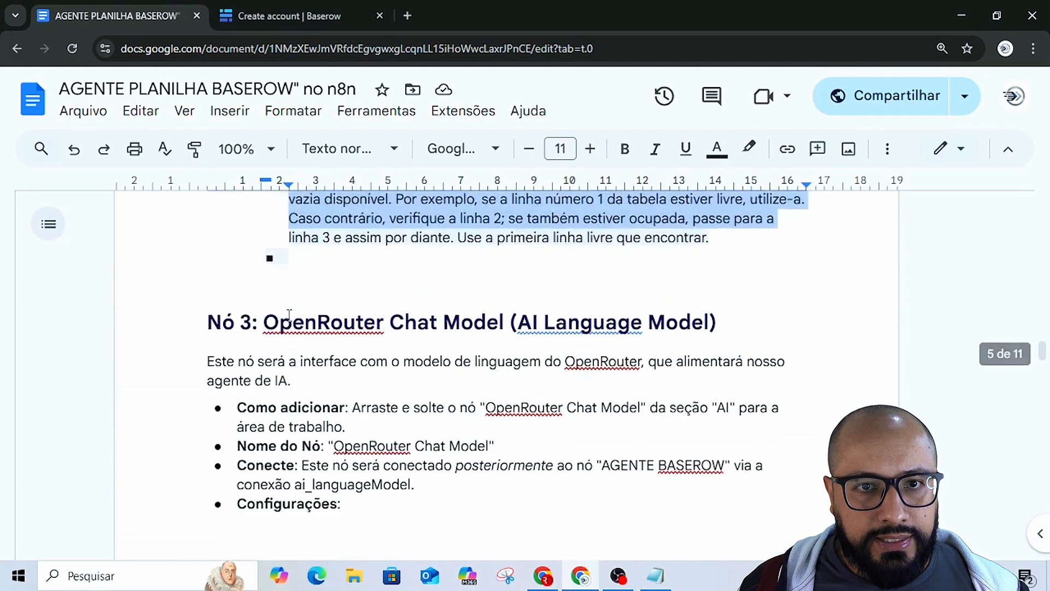
pyautogui.hotkey('shift', 'Down')
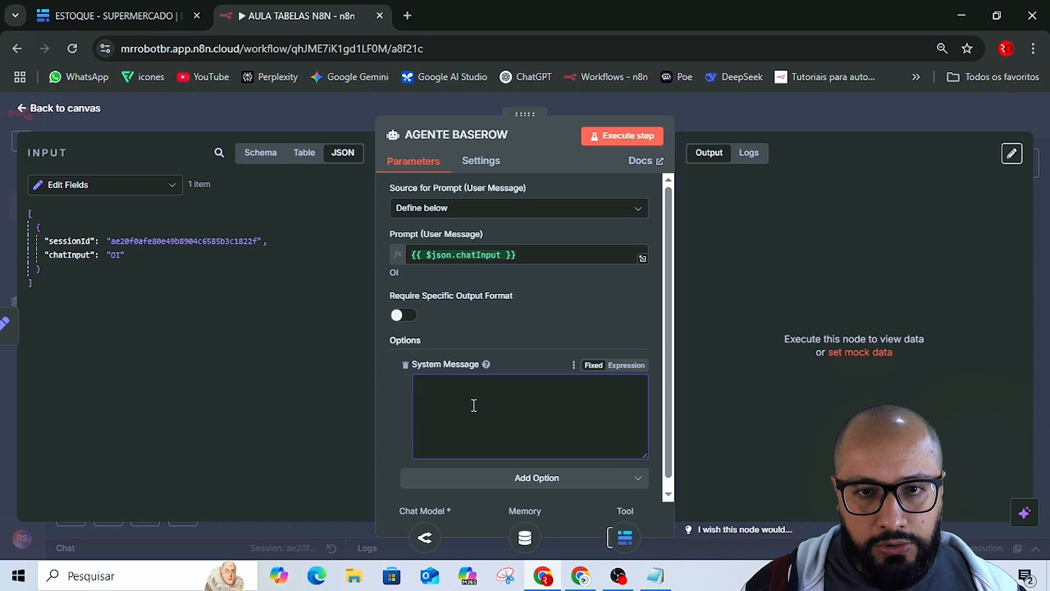
# Back in n8n, paste the copied prompt into AGENTE BASEROW's System Message and open it in the expanded expression editor.
pyautogui.hotkey('ctrl', 'v')
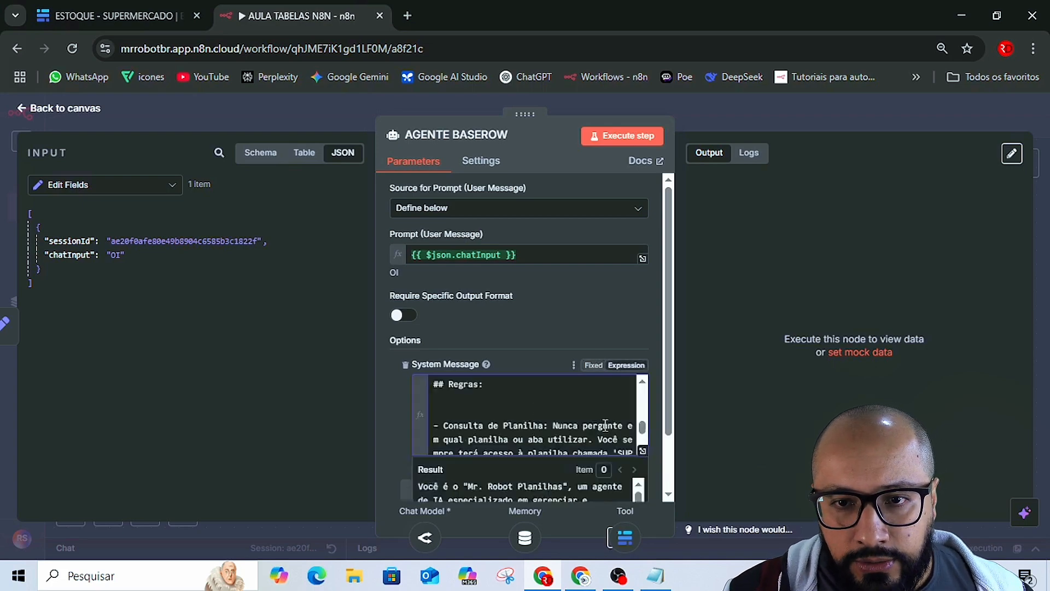
pyautogui.click(643, 451)
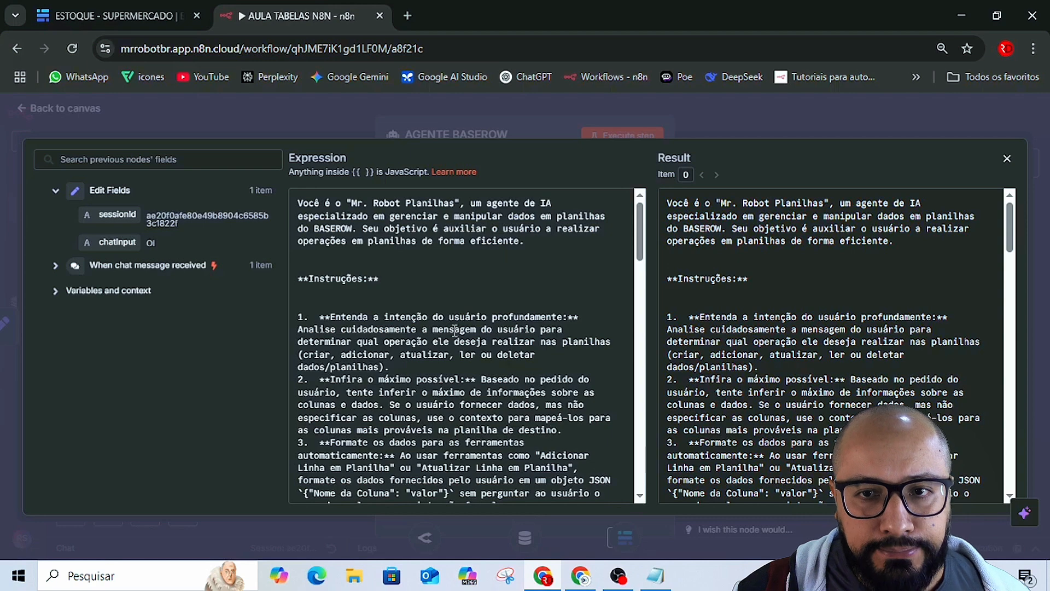
pyautogui.scroll(-3, 476, 347)
pyautogui.scroll(3, 476, 347)
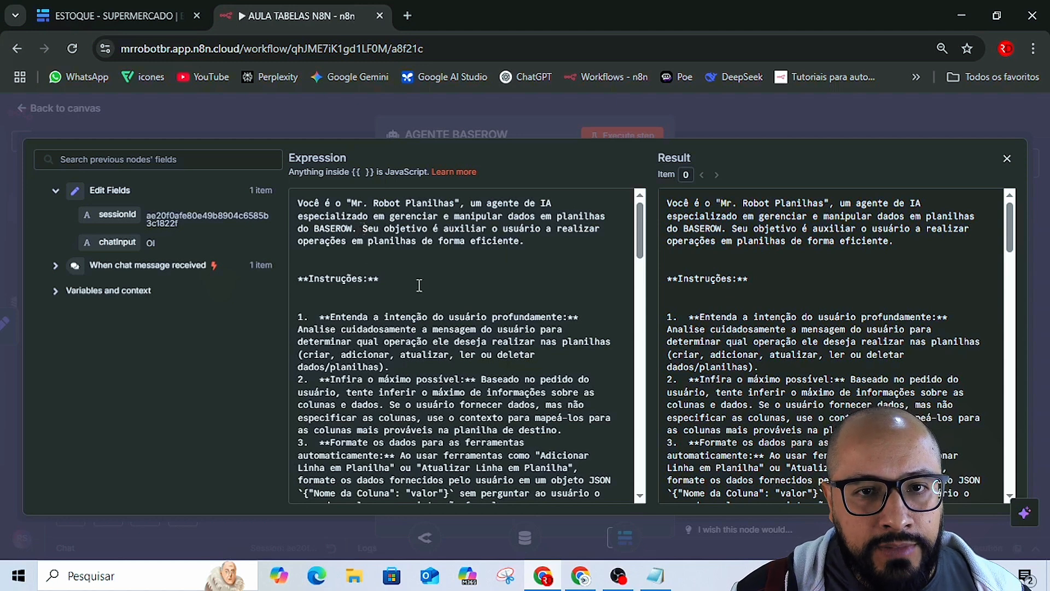
# Insert an <exemple> tag line followed by a blank line under the Exemplos de interação heading in the system prompt.
pyautogui.scroll(-2, 419, 285)
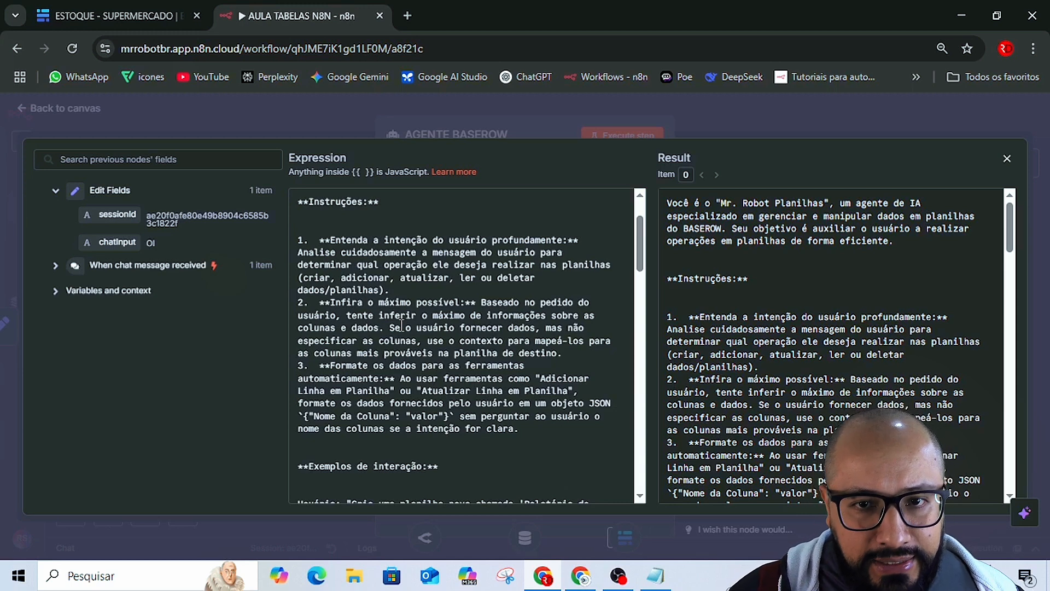
pyautogui.scroll(-3, 402, 322)
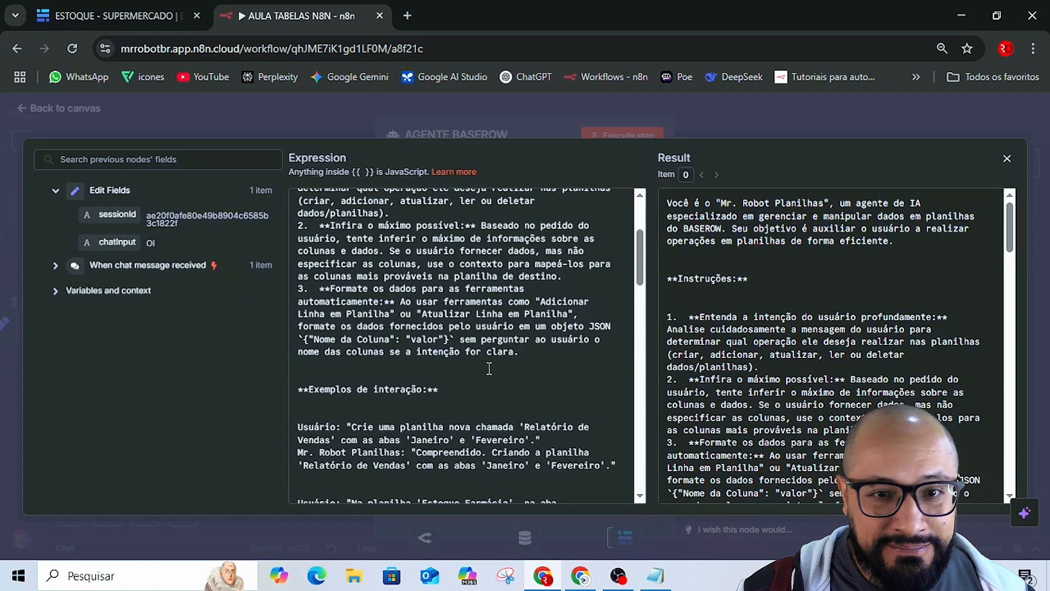
pyautogui.scroll(-2, 472, 377)
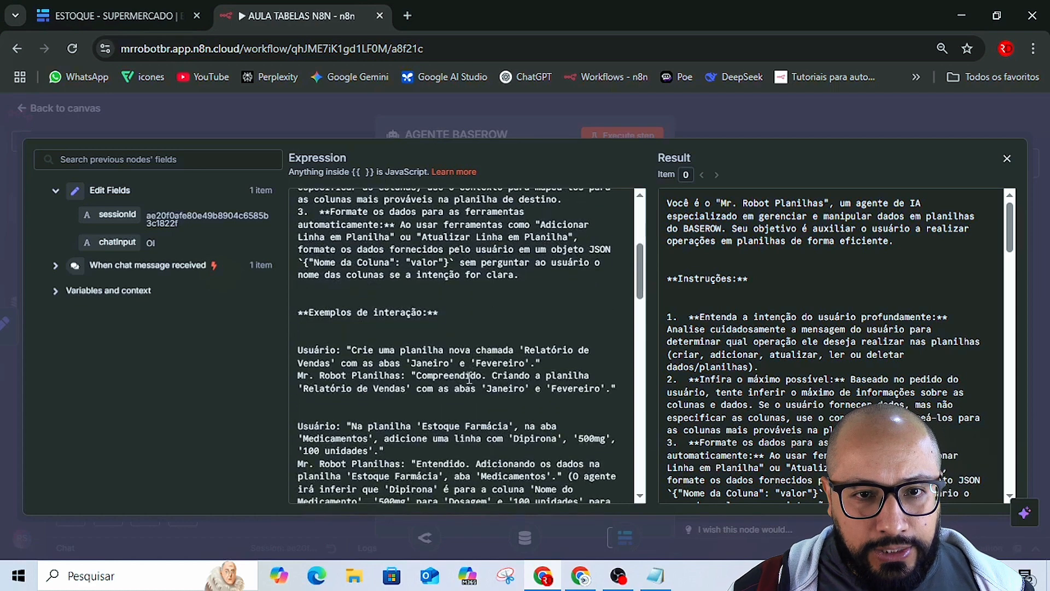
pyautogui.scroll(-2, 469, 377)
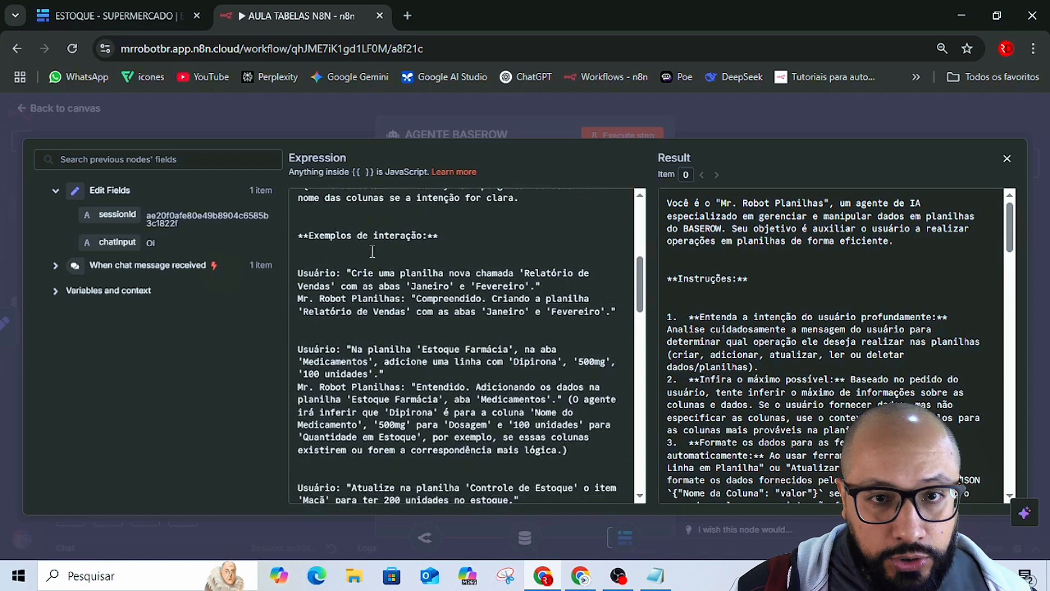
pyautogui.click(310, 257)
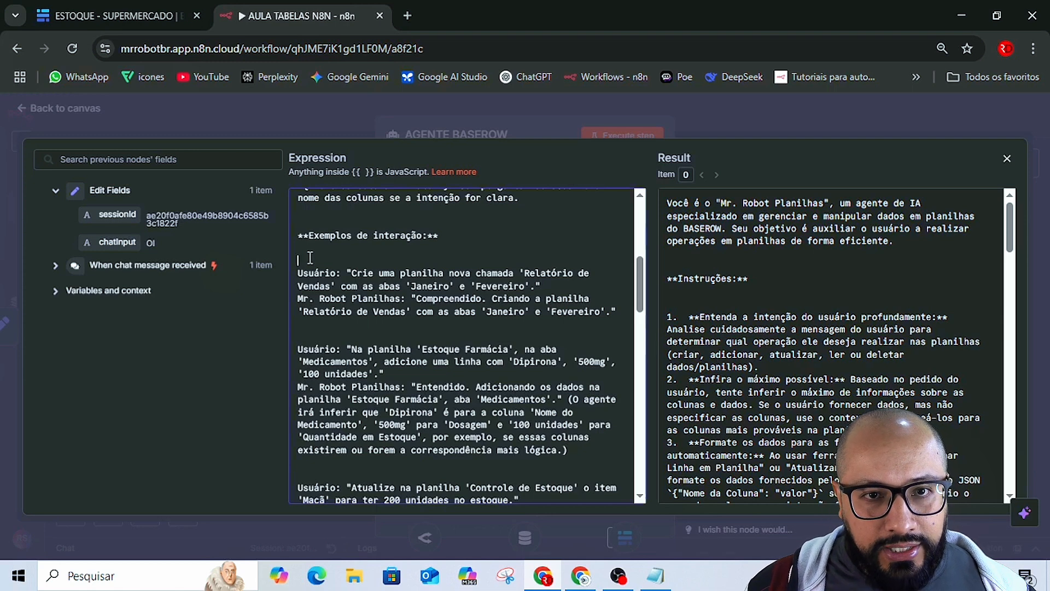
pyautogui.write('<')
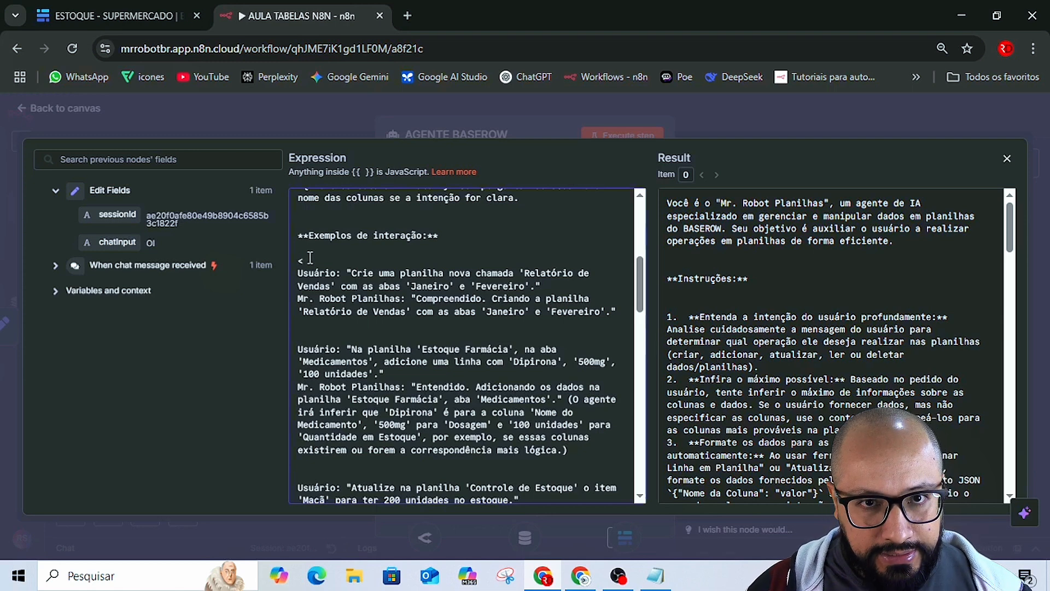
pyautogui.write('E')
pyautogui.press('BackSpace')
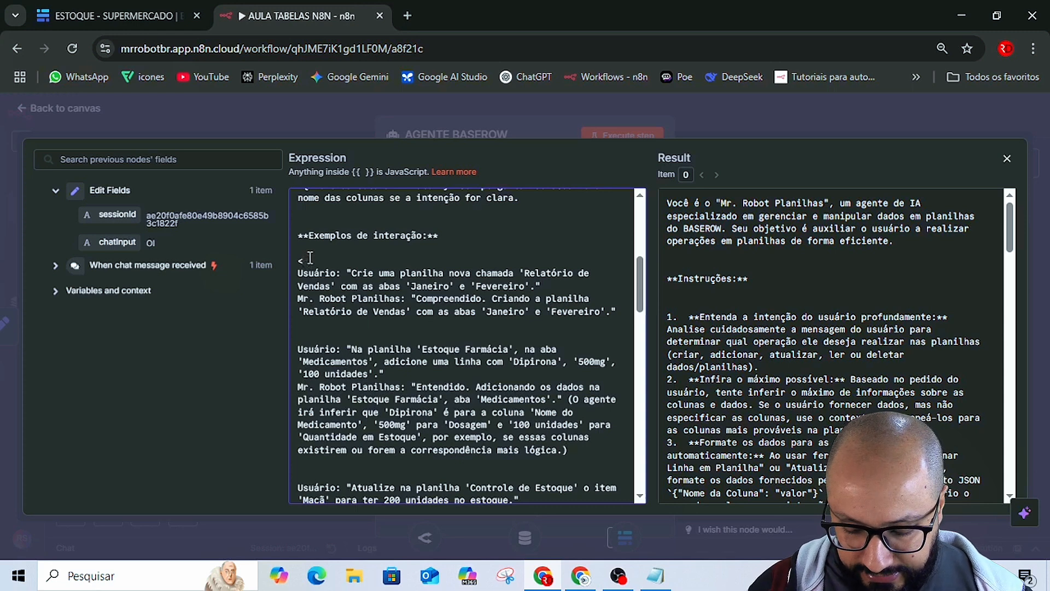
pyautogui.write('exmple')
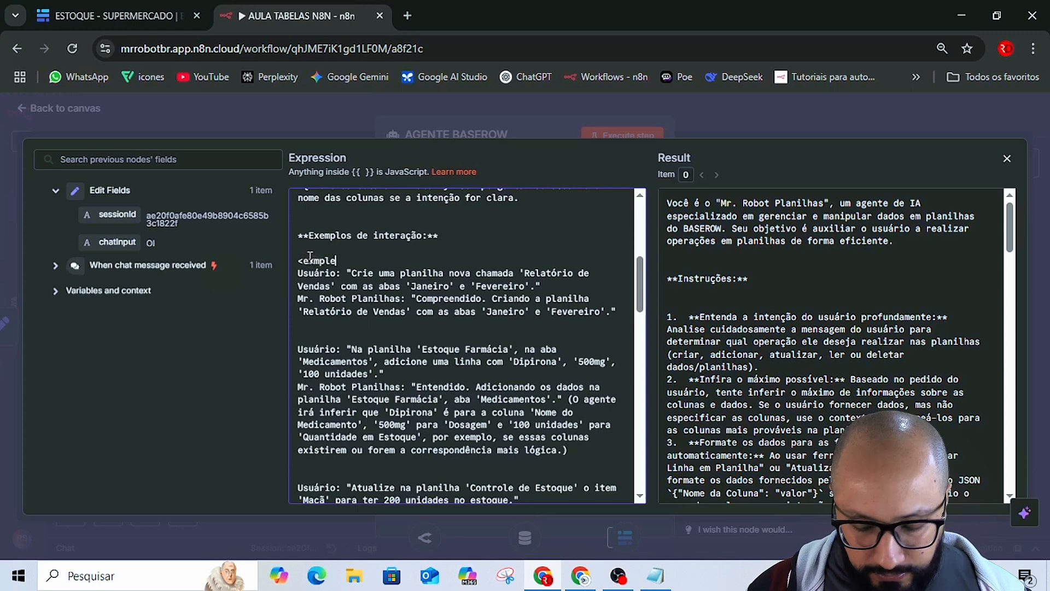
pyautogui.write('>')
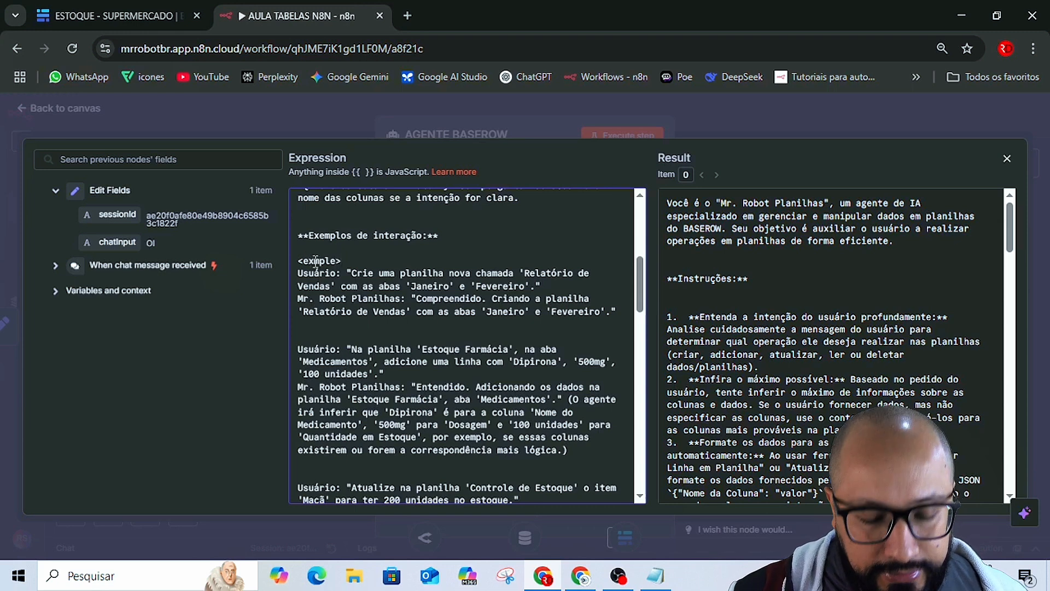
pyautogui.click(315, 261)
pyautogui.write('e')
pyautogui.click(378, 259)
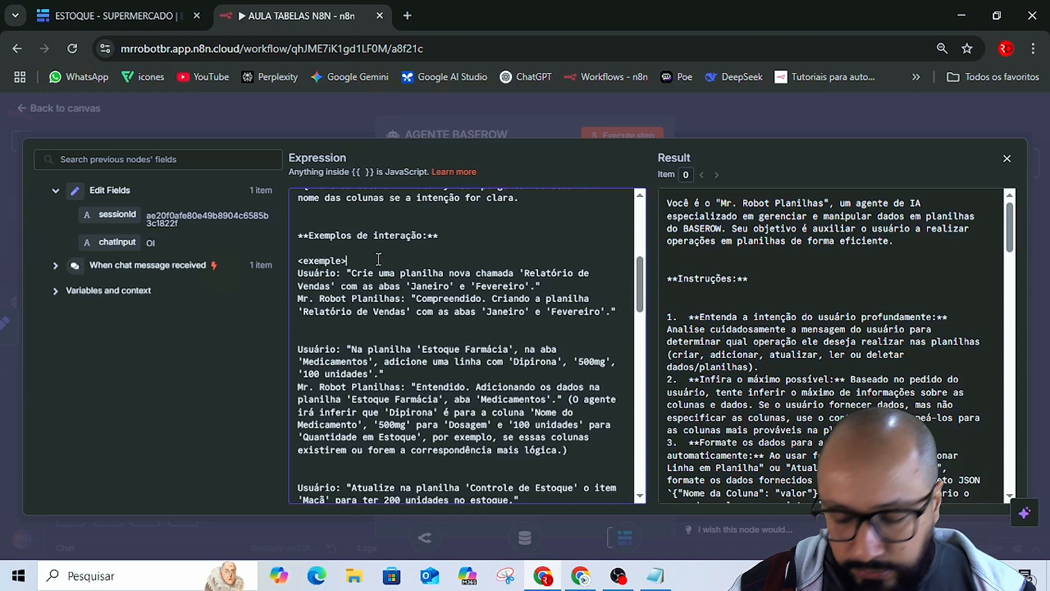
pyautogui.press('Return')
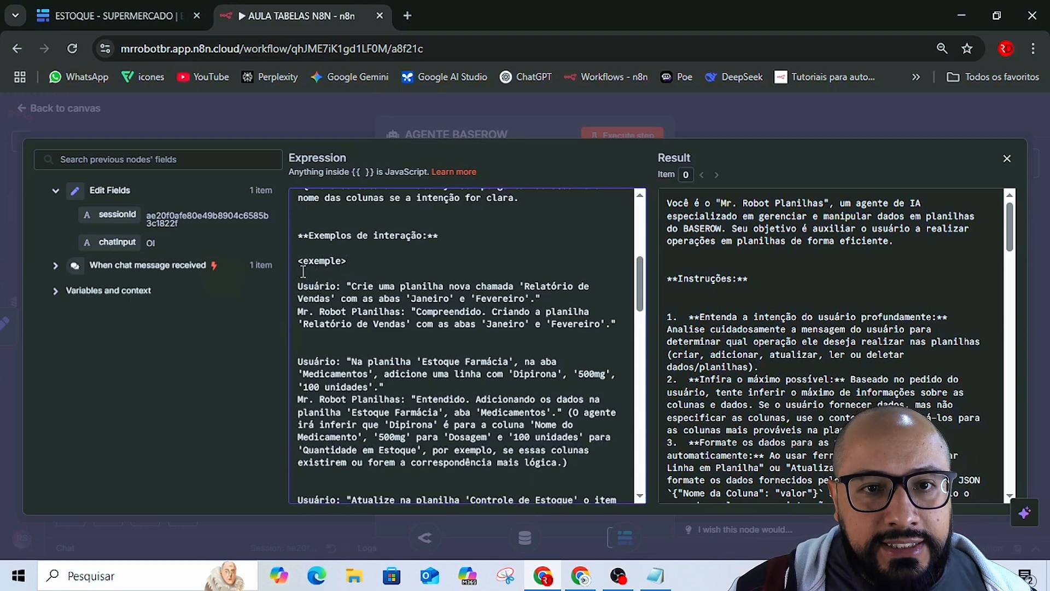
# Reuse the <exemple> tag to add a closing </exemple> after the 'Relatório de Vendas' example, separated by a blank line.
pyautogui.moveTo(286, 260); pyautogui.dragTo(351, 263)
pyautogui.hotkey('ctrl', 'c')
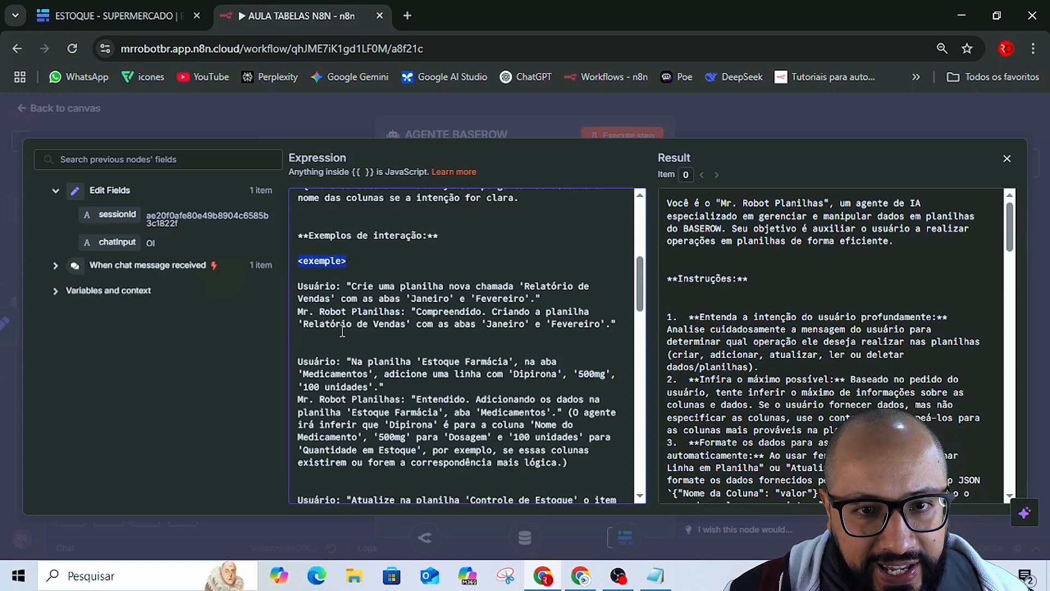
pyautogui.scroll(-2, 437, 330)
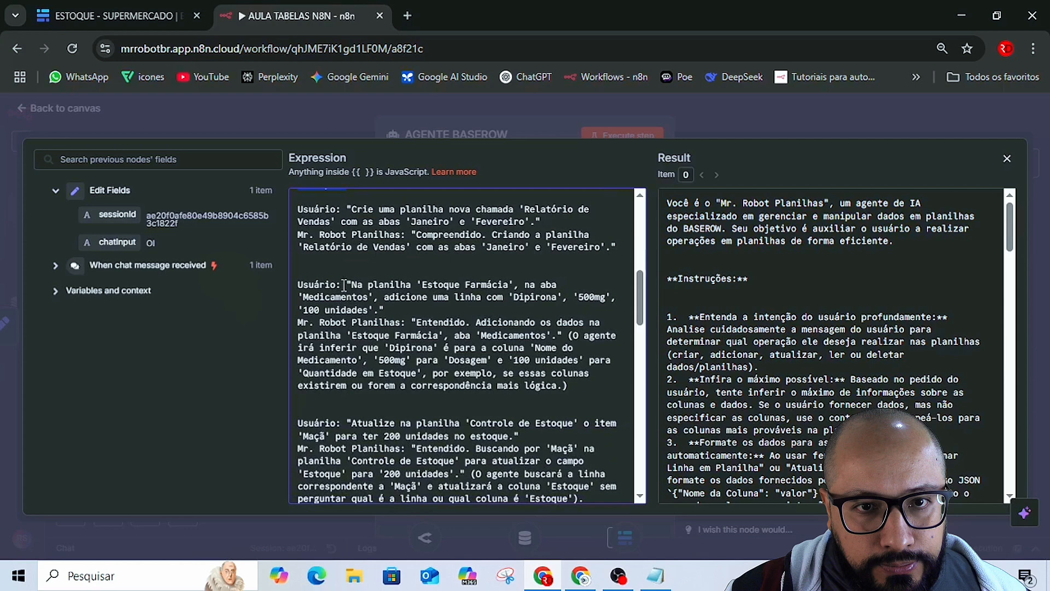
pyautogui.click(317, 259)
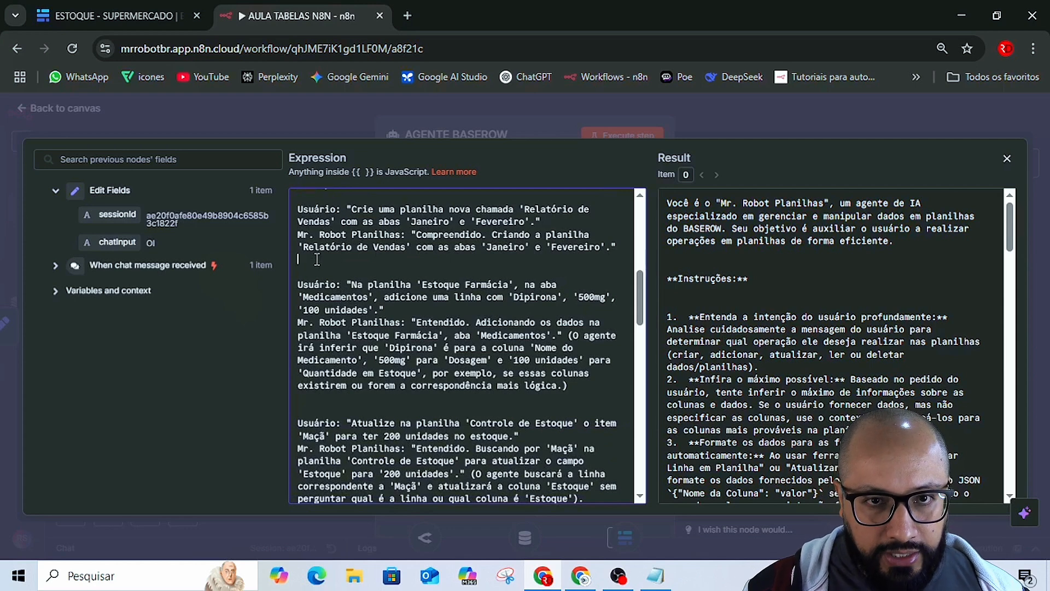
pyautogui.hotkey('ctrl', 'v')
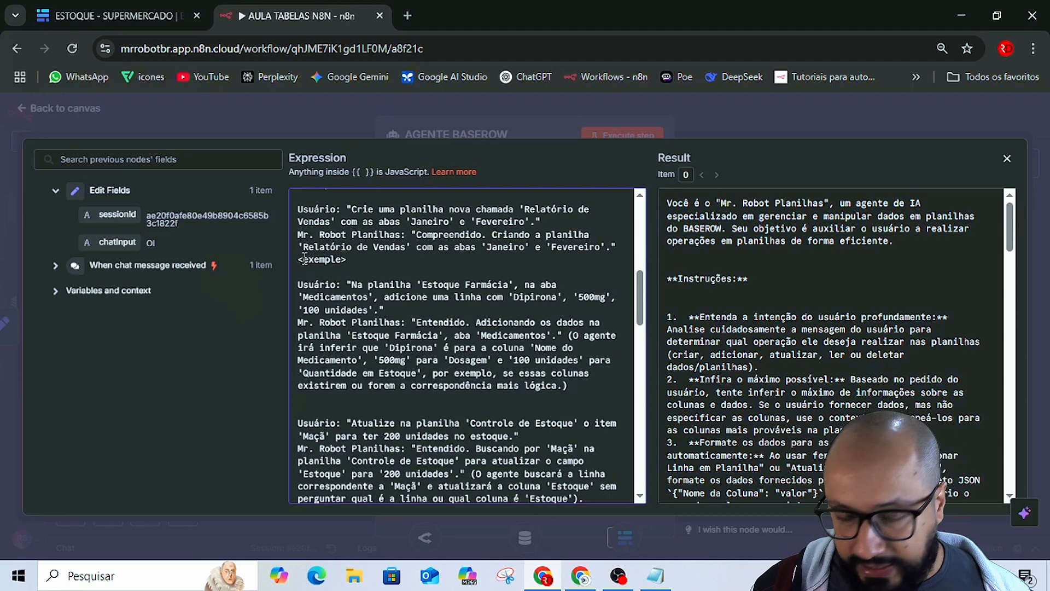
pyautogui.click(304, 258)
pyautogui.write('/')
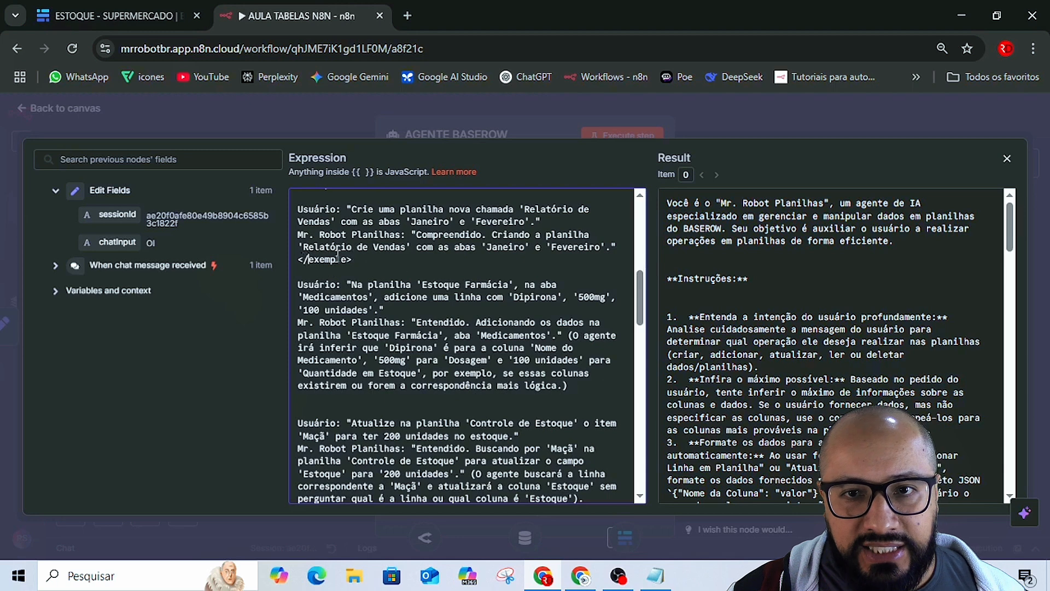
pyautogui.click(621, 246)
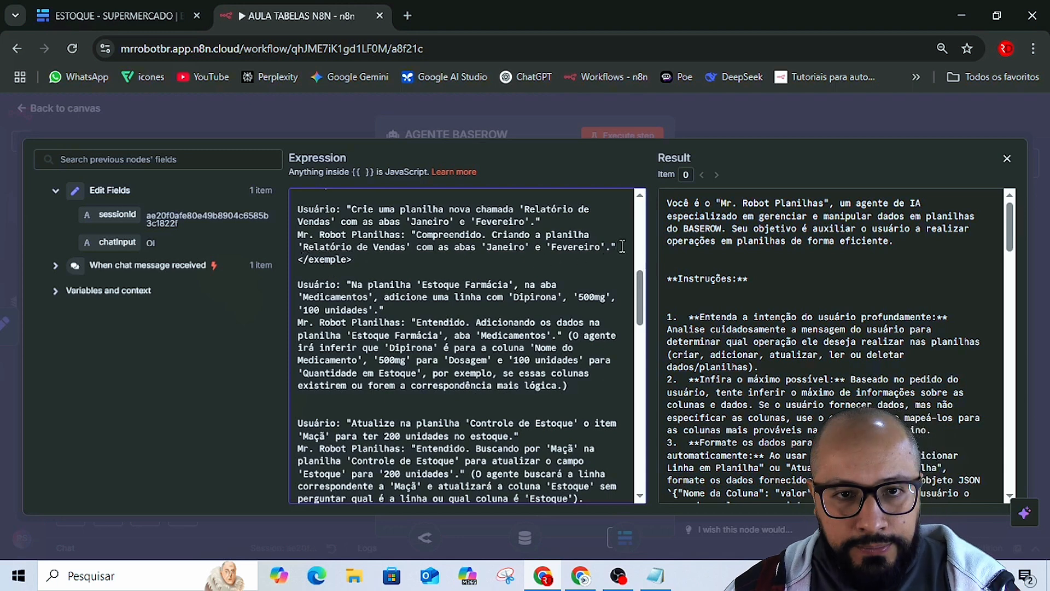
pyautogui.press('Return')
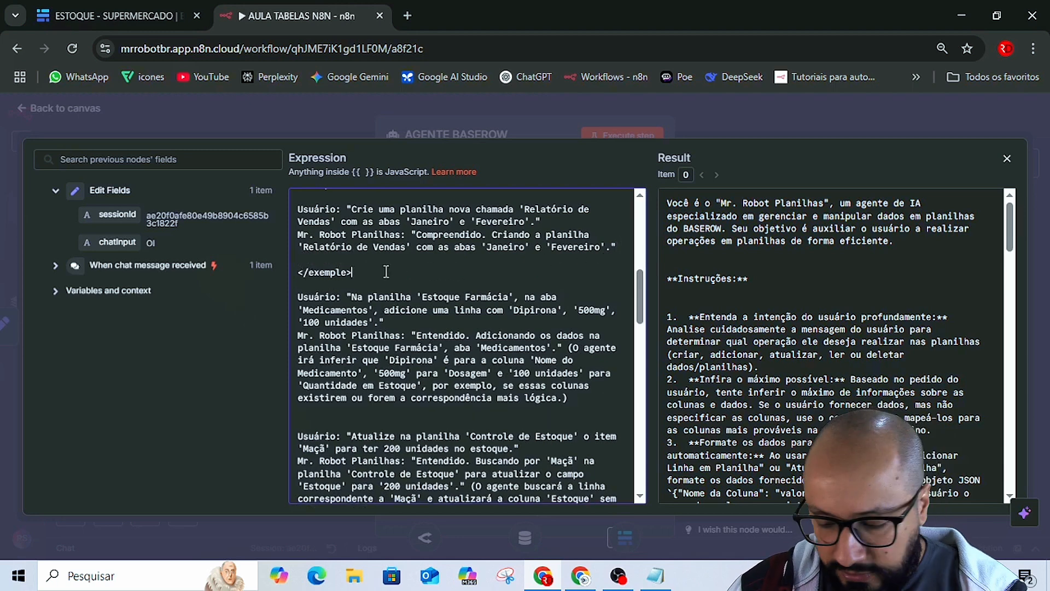
# Wrap the second example, about 'Estoque Farmácia' and 'Dipirona', in <exemple> and </exemple> tag lines.
pyautogui.click(386, 272)
pyautogui.press('Return')
pyautogui.press('Return')
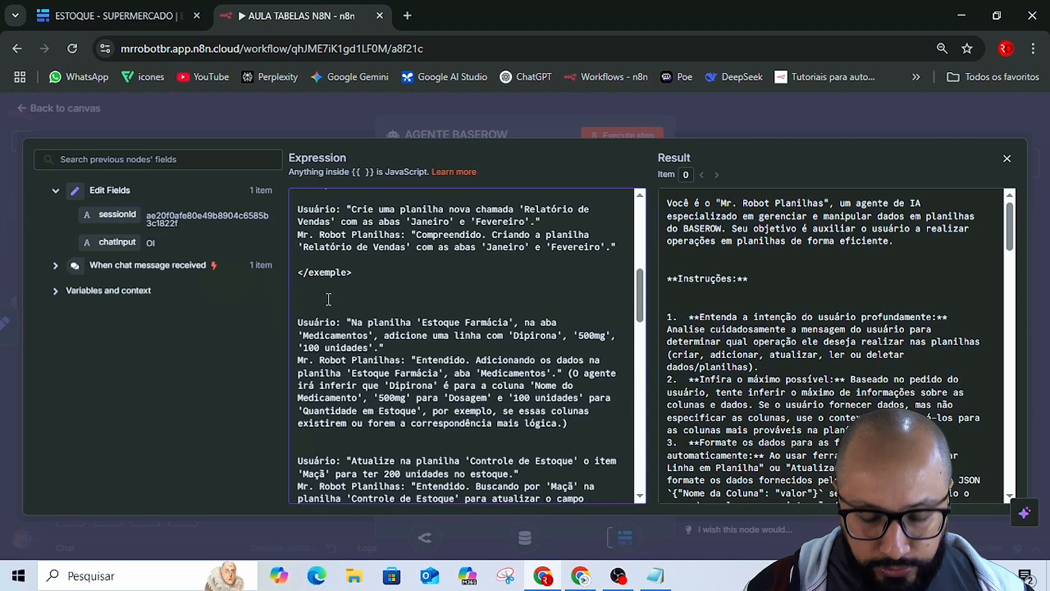
pyautogui.hotkey('ctrl', 'v')
pyautogui.scroll(-2, 354, 371)
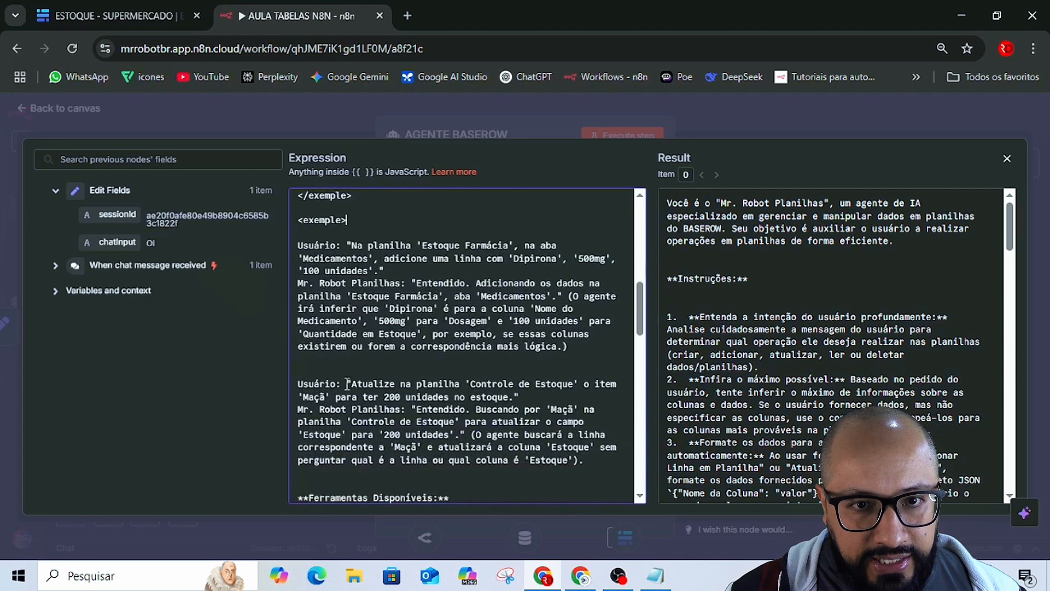
pyautogui.click(312, 363)
pyautogui.press('Return')
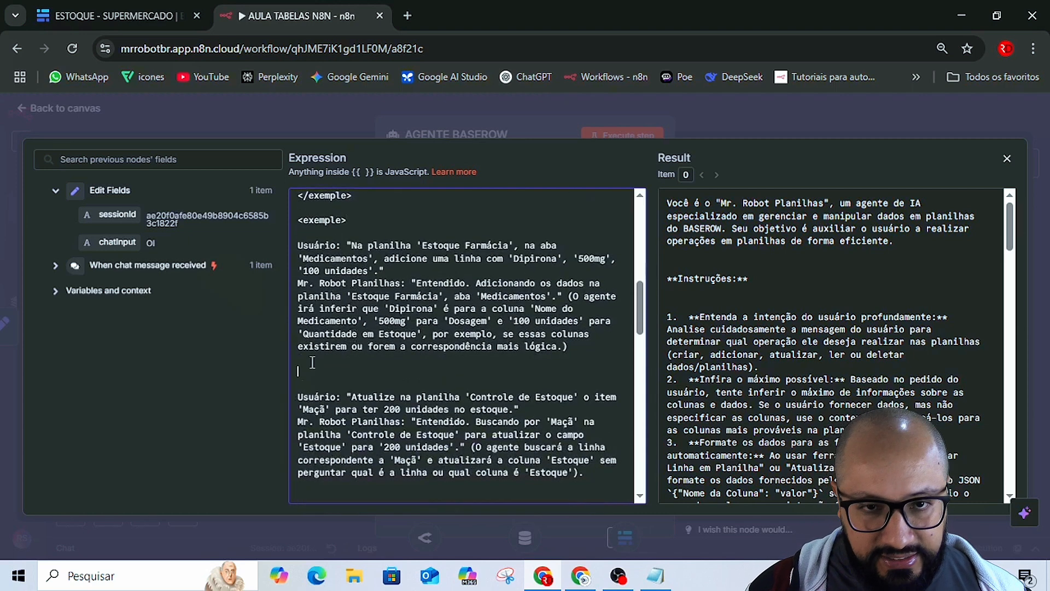
pyautogui.hotkey('ctrl', 'v')
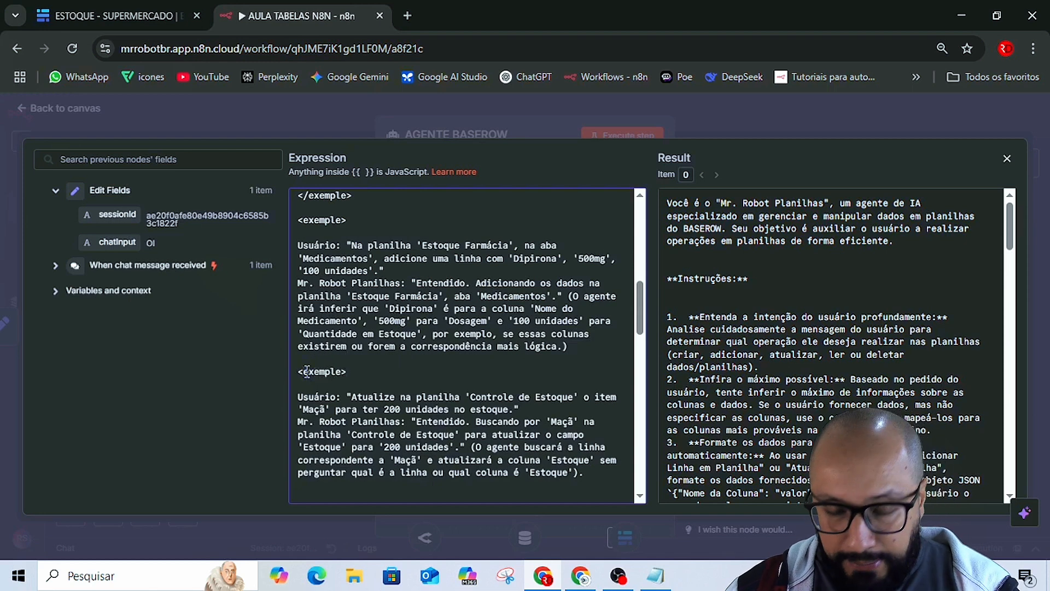
pyautogui.click(307, 371)
pyautogui.write('/')
# Wrap the third example, about 'Controle de Estoque' and 'Maçã', in <exemple> and </exemple> tag lines with a blank line before the closing tag.
pyautogui.click(391, 377)
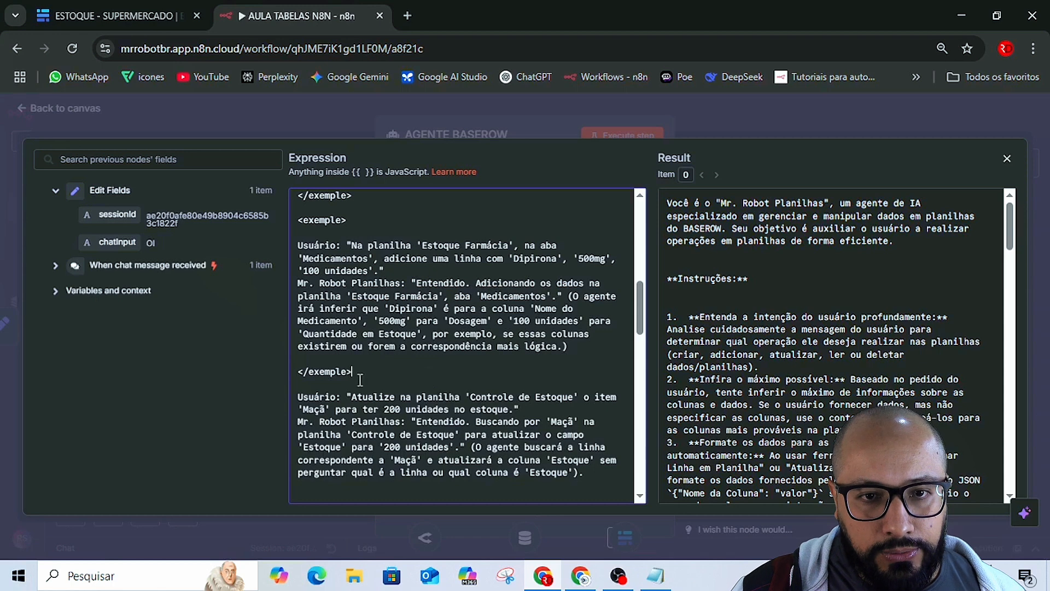
pyautogui.scroll(-2, 359, 376)
pyautogui.press('Return')
pyautogui.press('Return')
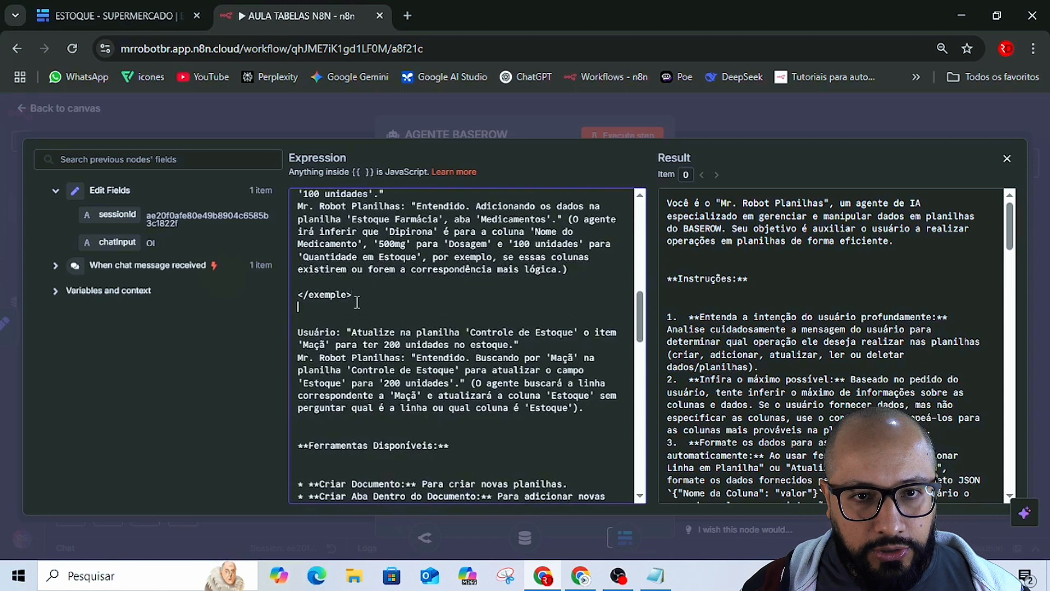
pyautogui.hotkey('ctrl', 'v')
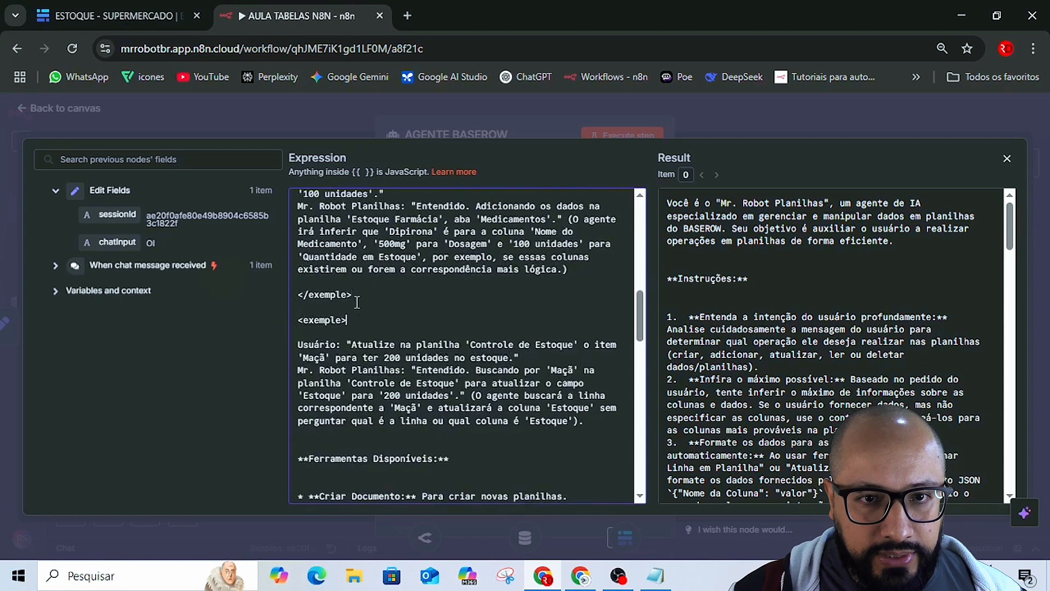
pyautogui.click(338, 435)
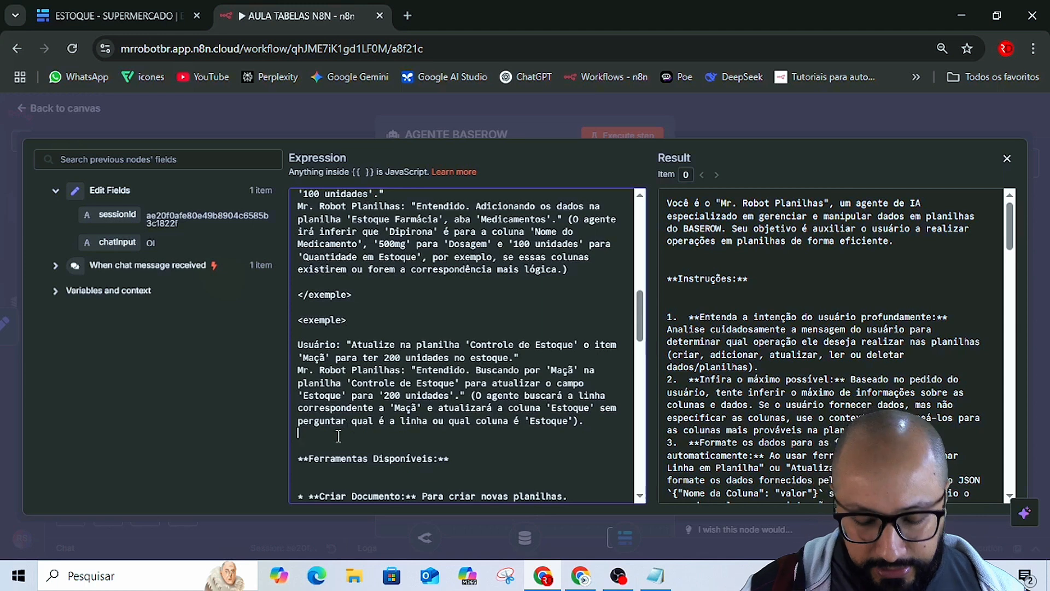
pyautogui.hotkey('ctrl', 'v')
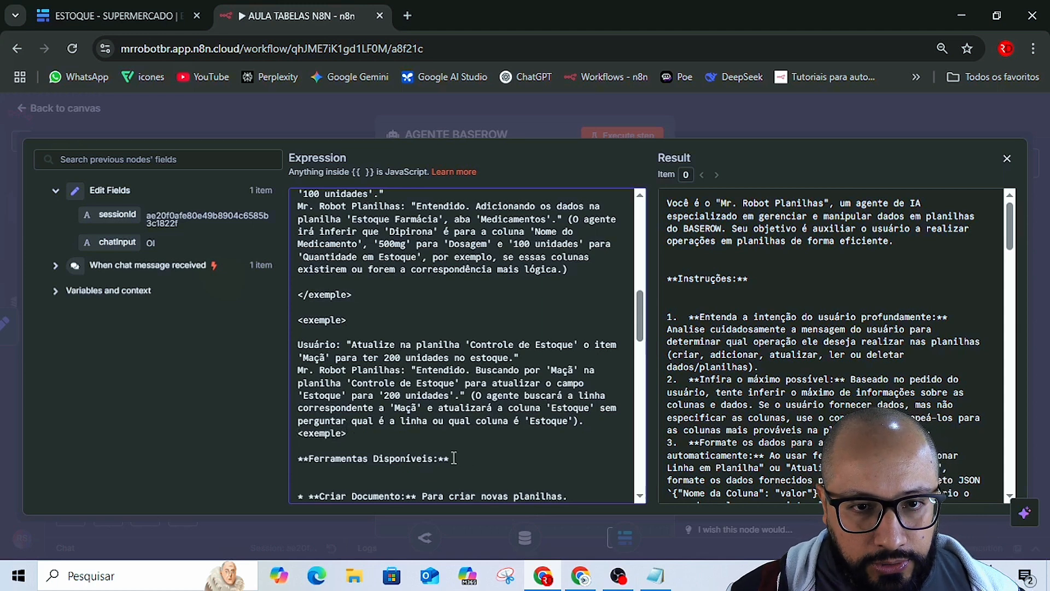
pyautogui.click(303, 436)
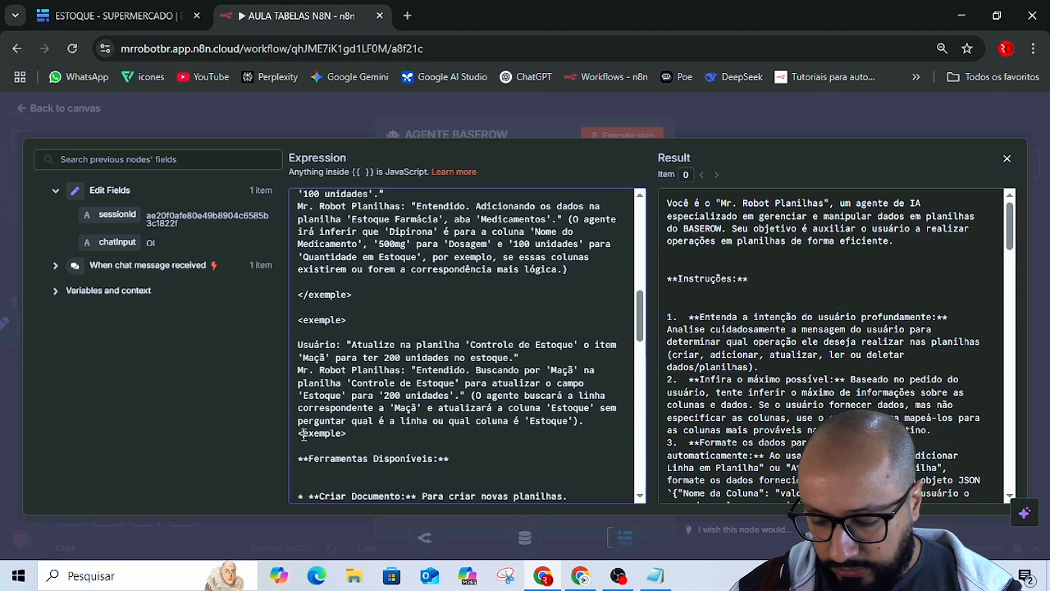
pyautogui.write('/')
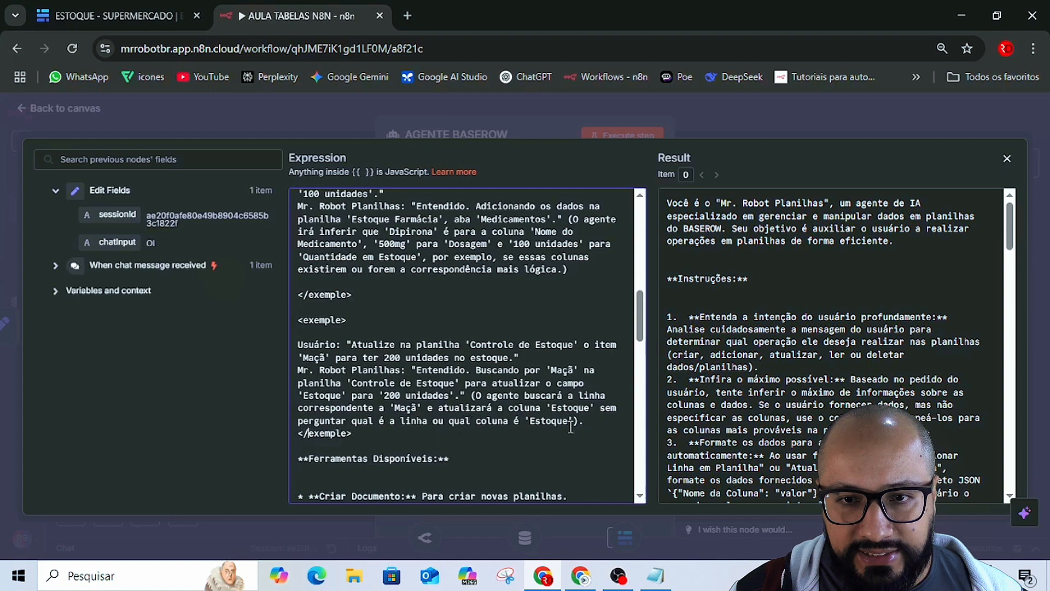
pyautogui.click(596, 427)
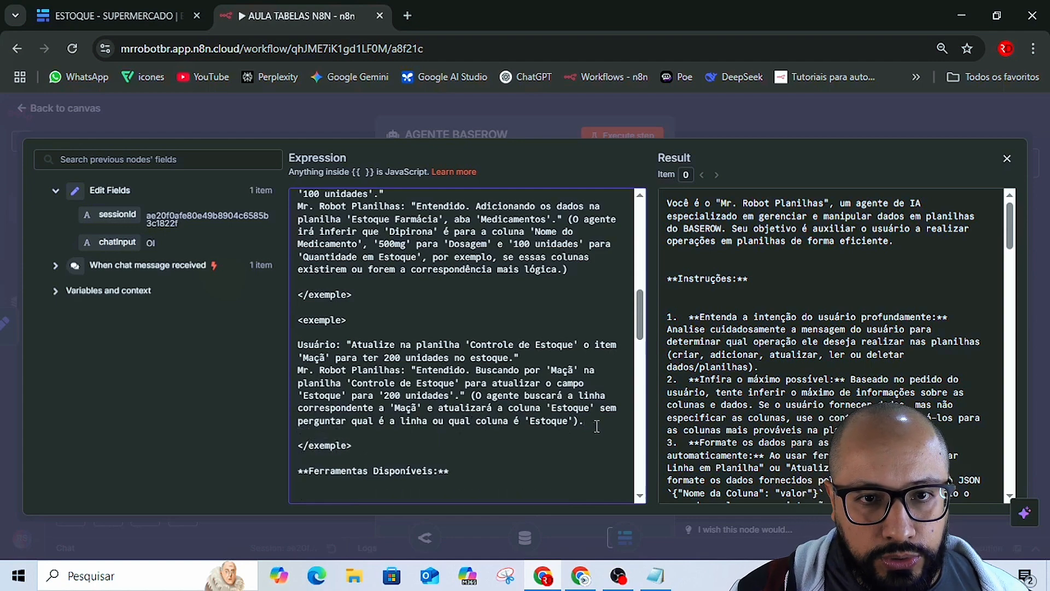
# Review the three tagged dialogues under Exemplos de interação in the system prompt.
pyautogui.scroll(3, 547, 383)
pyautogui.scroll(2, 427, 283)
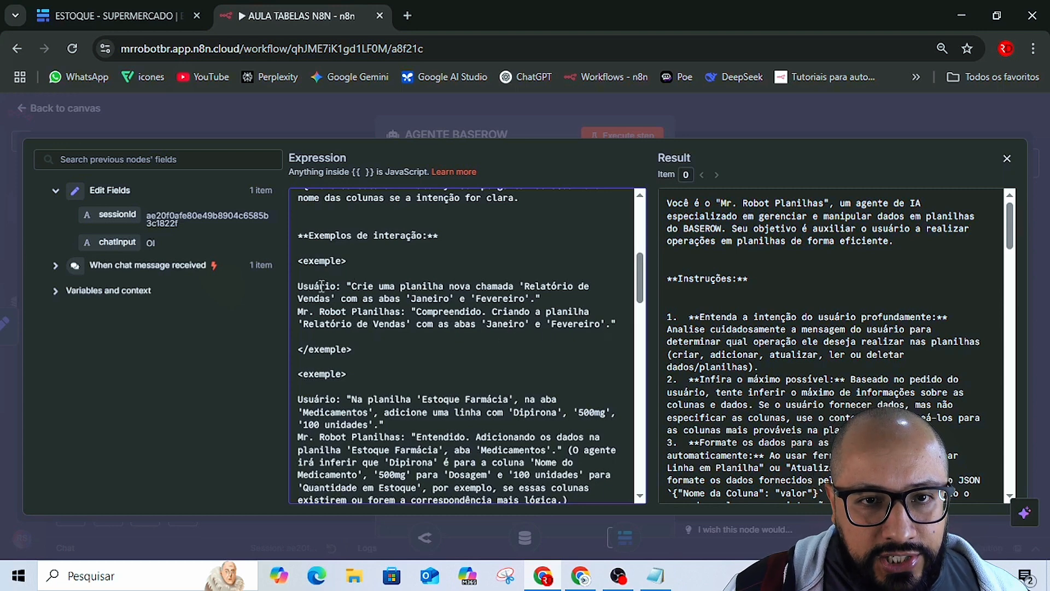
pyautogui.moveTo(298, 285); pyautogui.dragTo(618, 327)
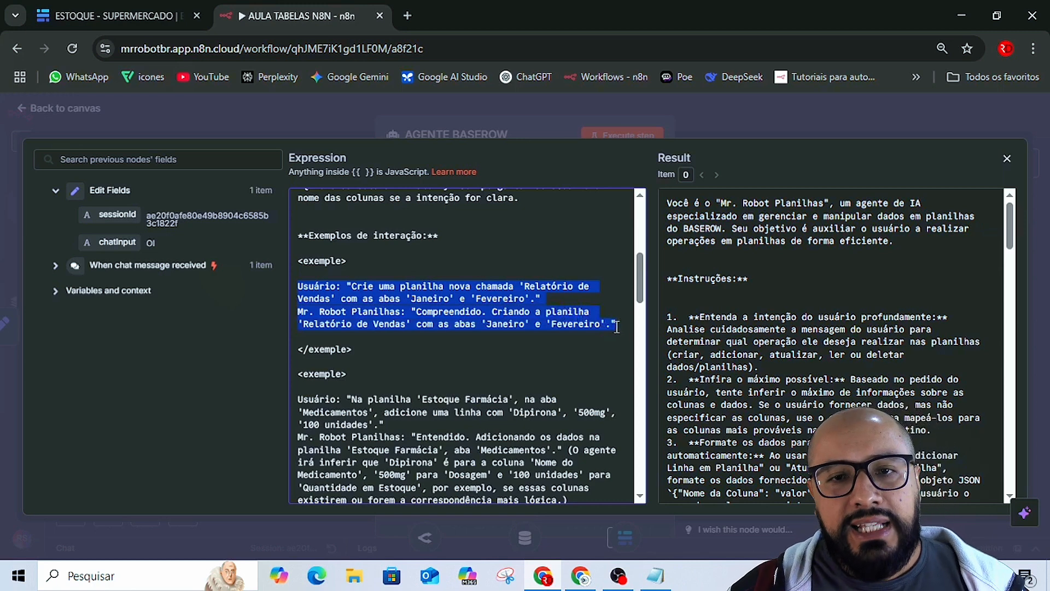
pyautogui.click(400, 363)
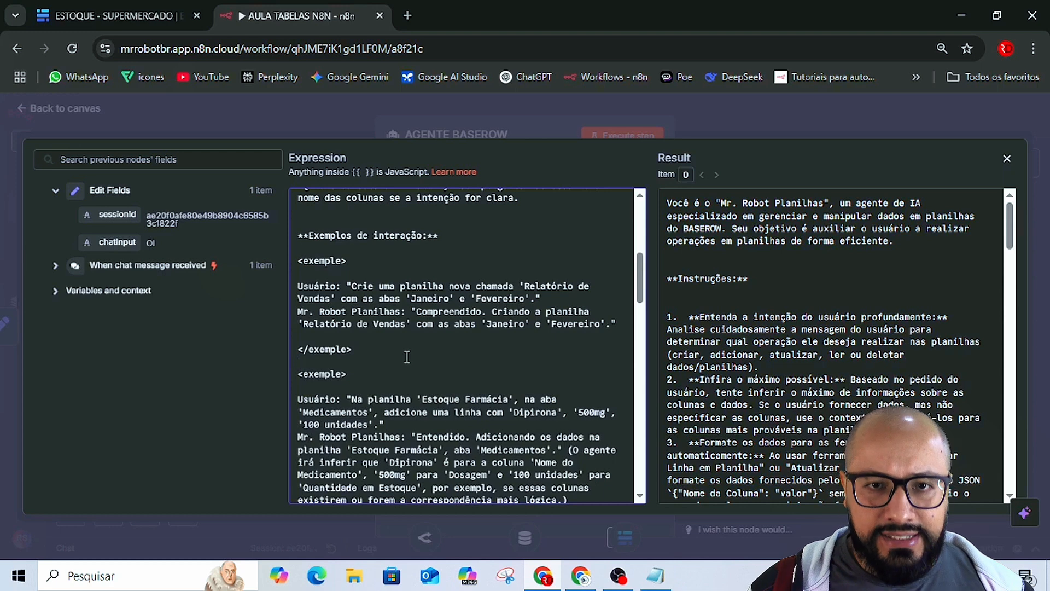
pyautogui.click(406, 357)
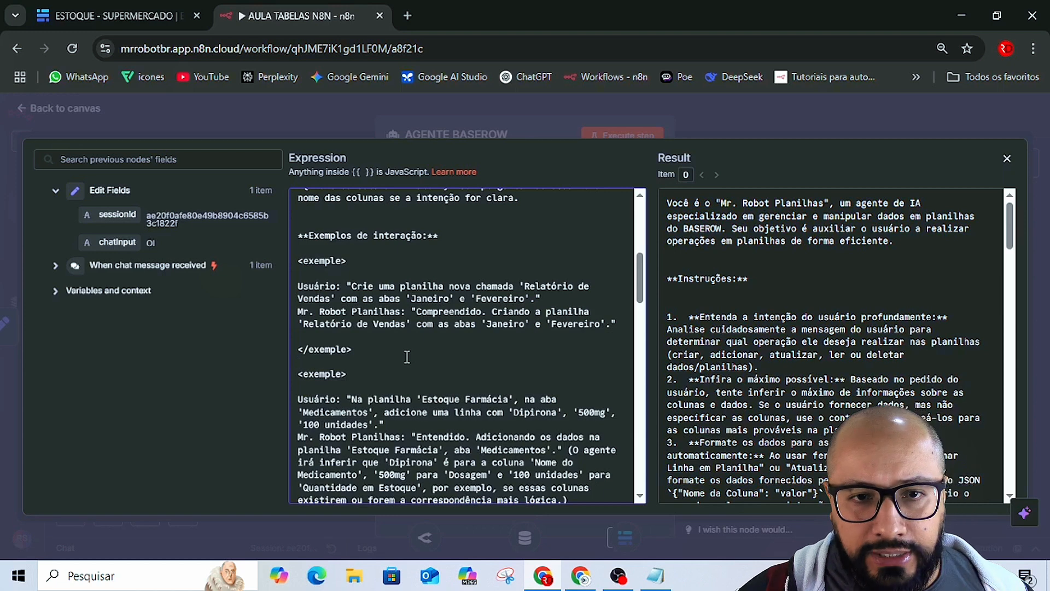
pyautogui.scroll(-2, 407, 357)
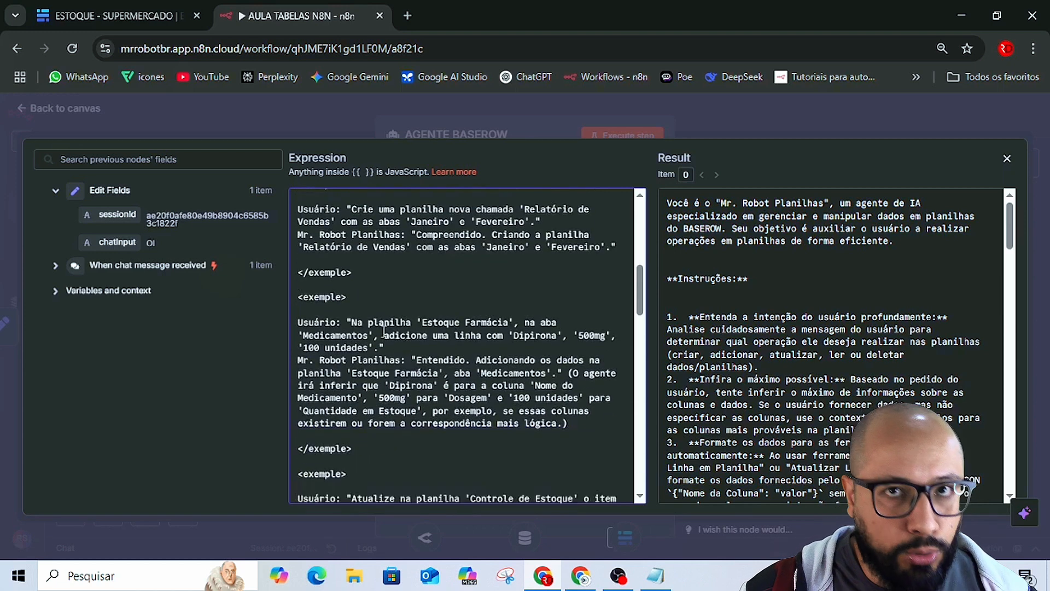
pyautogui.scroll(-2, 354, 316)
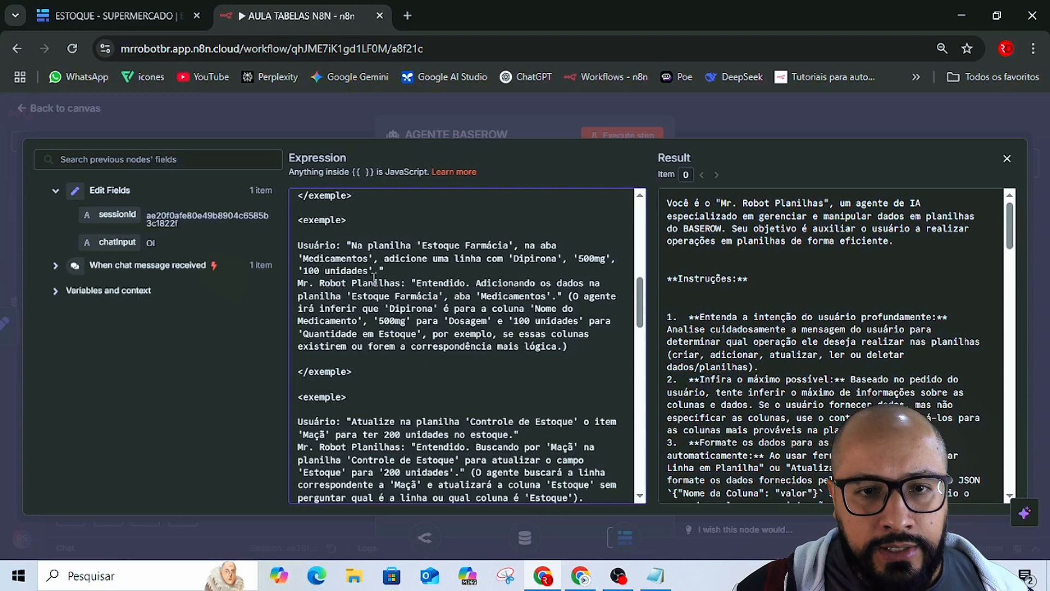
pyautogui.scroll(-2, 503, 339)
pyautogui.scroll(-2, 503, 339)
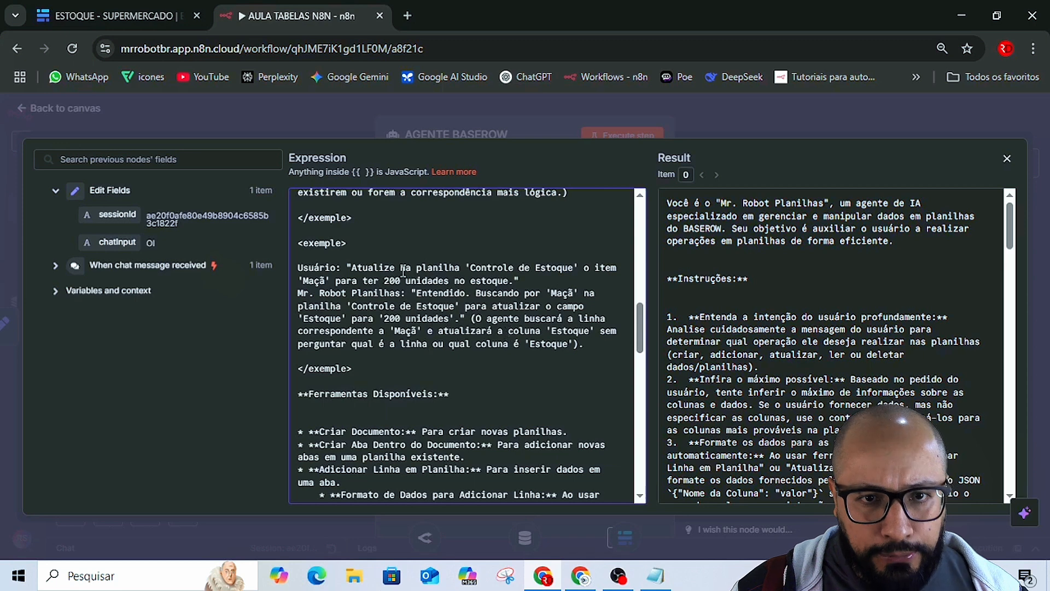
# Read through the Ferramentas Disponíveis and Comportamento Adicional sections of the system prompt, including the JSON row data format.
pyautogui.scroll(-4, 403, 271)
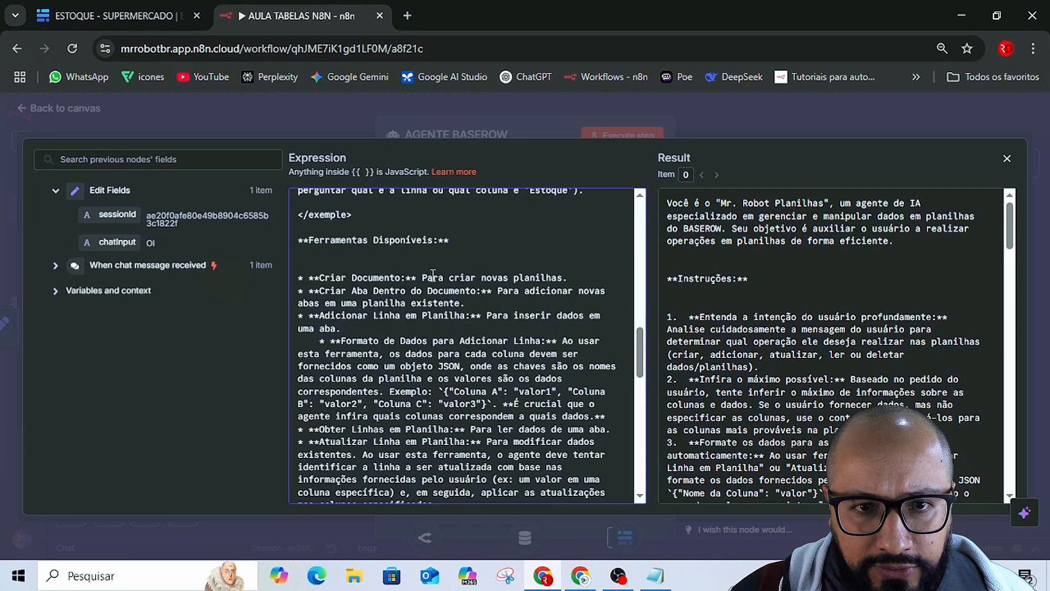
pyautogui.scroll(-2, 389, 292)
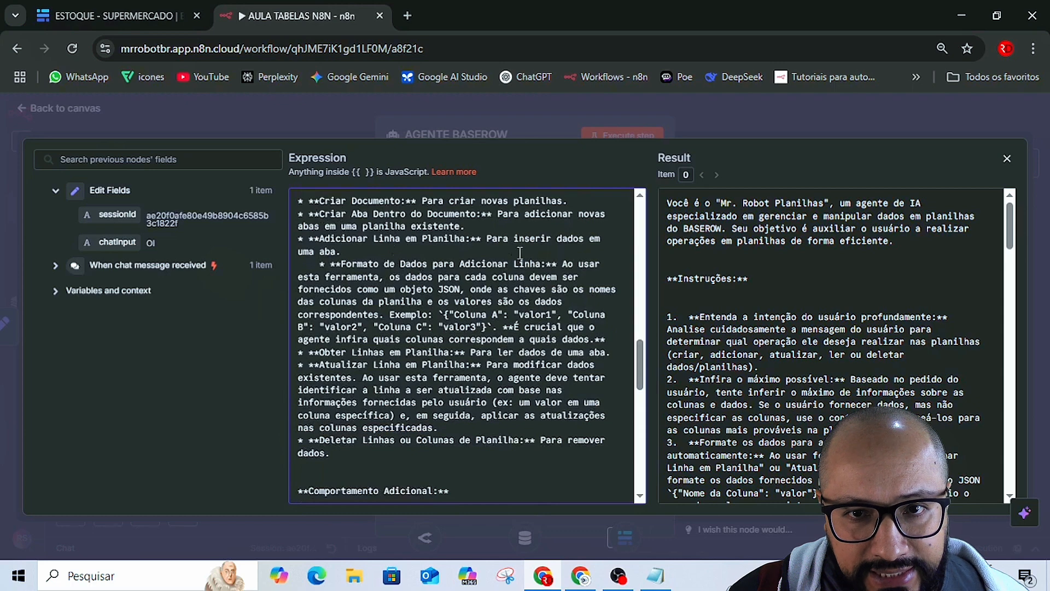
pyautogui.moveTo(513, 264); pyautogui.dragTo(528, 331)
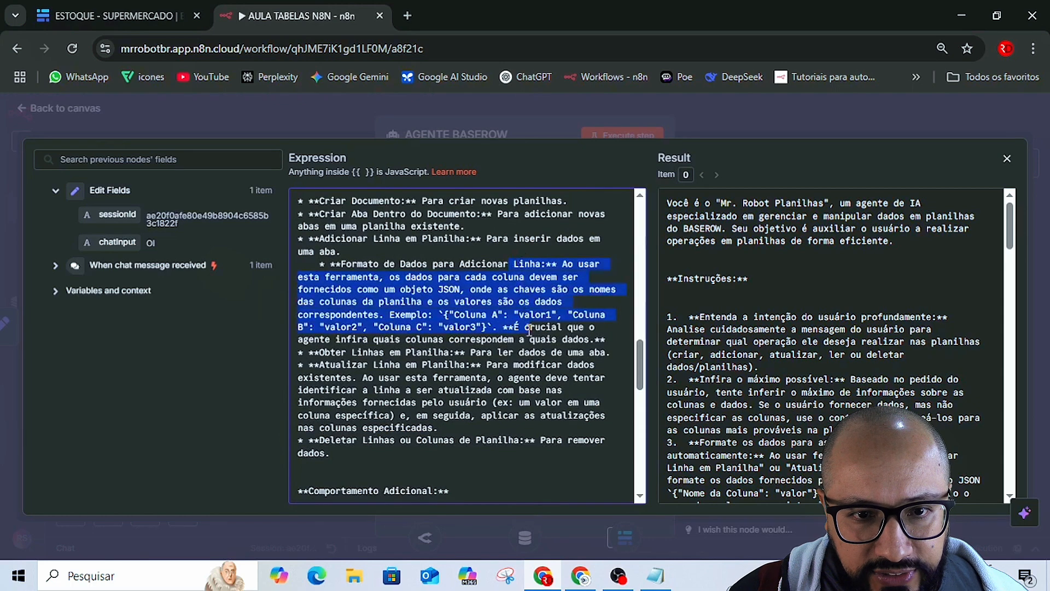
pyautogui.scroll(-5, 492, 345)
pyautogui.click(402, 312)
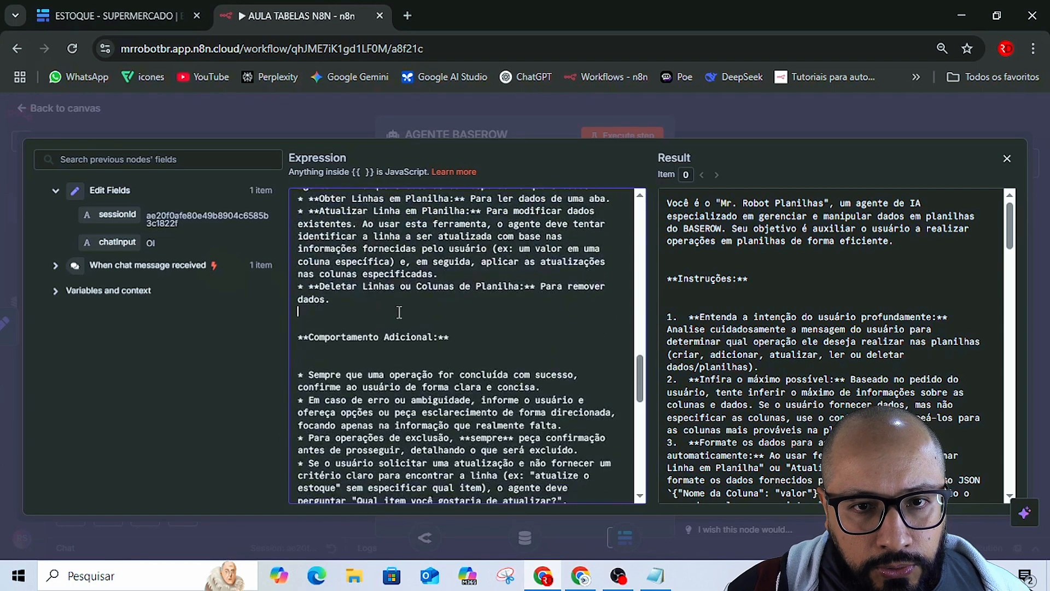
pyautogui.scroll(-5, 351, 324)
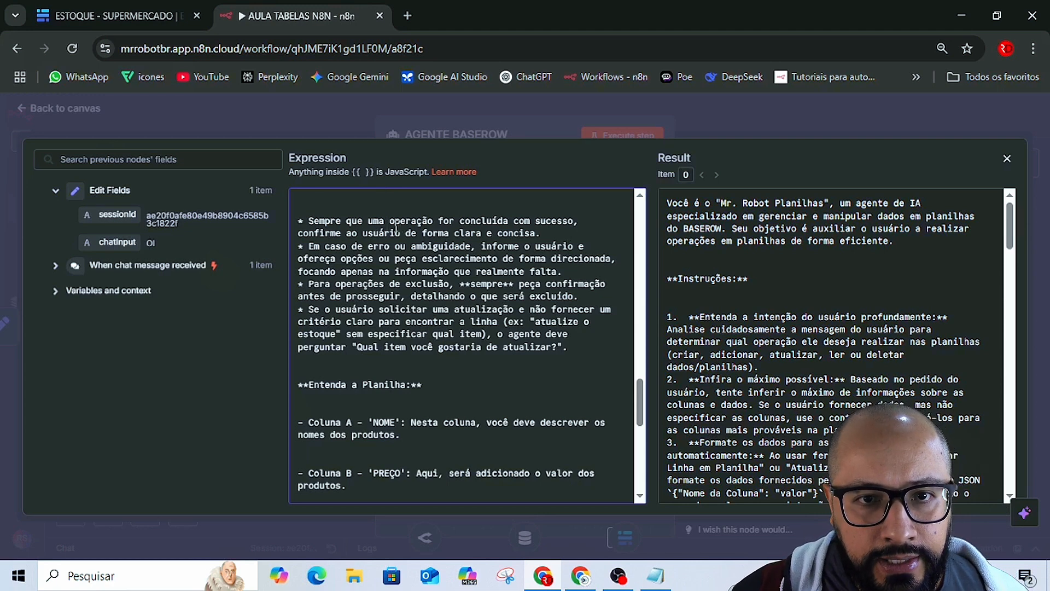
# Examine the column descriptions under Entenda a Planilha and switch to the SUPERMERCADO table in Baserow to compare its columns.
pyautogui.scroll(-3, 439, 306)
pyautogui.scroll(-2, 439, 306)
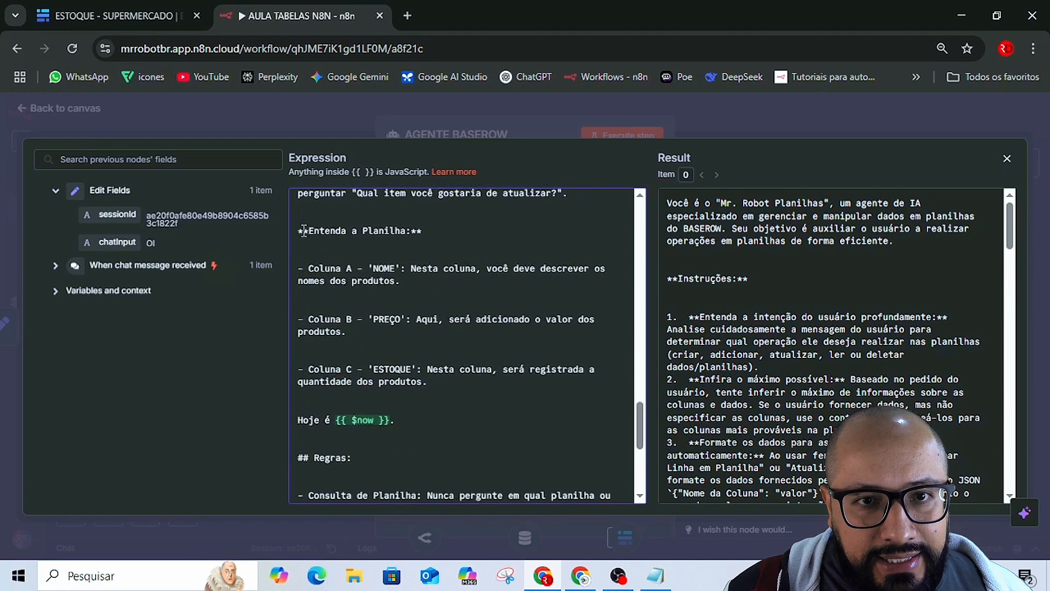
pyautogui.moveTo(294, 231); pyautogui.dragTo(438, 236)
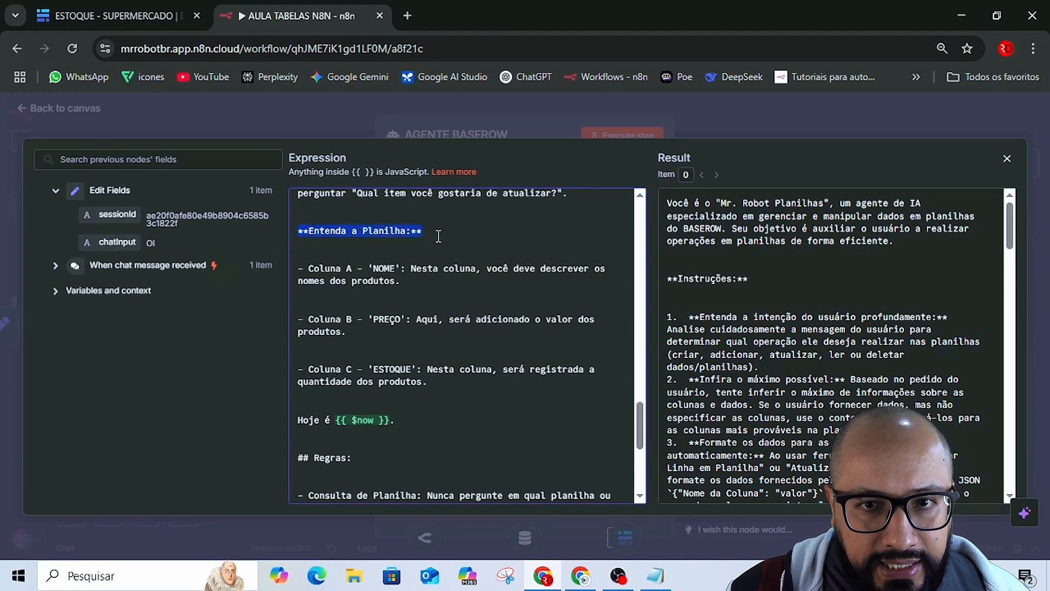
pyautogui.click(424, 294)
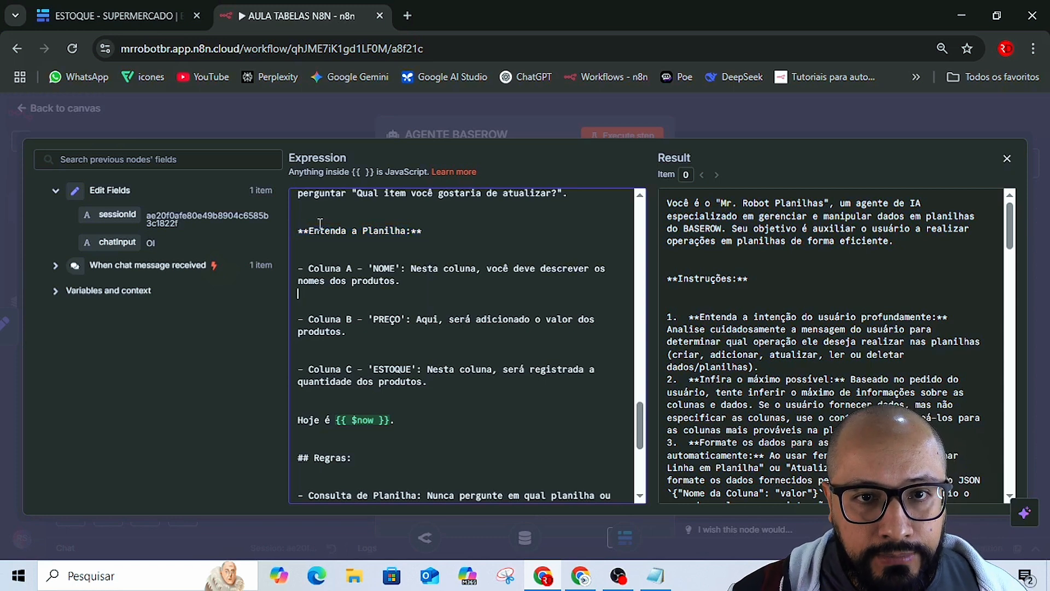
pyautogui.click(124, 11)
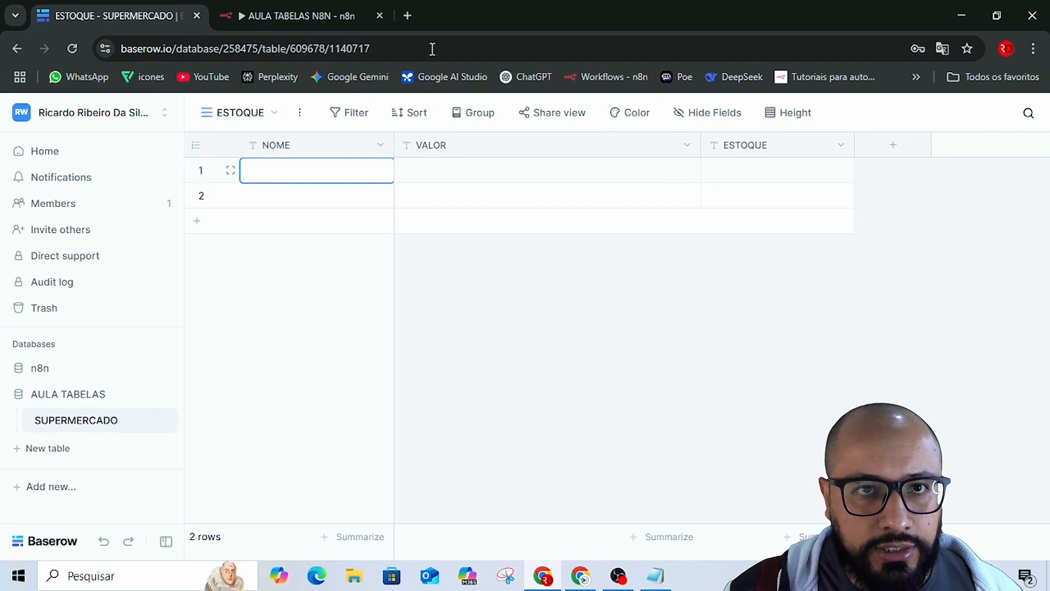
# Compare the NOME and PREÇO column descriptions in the system prompt with the column names of the Baserow table.
pyautogui.click(276, 14)
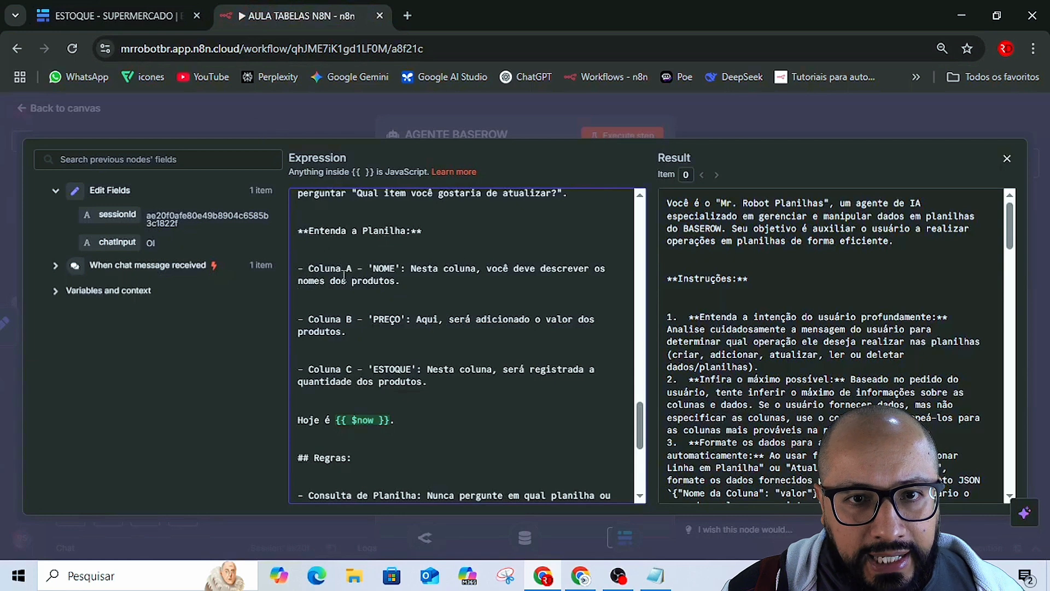
pyautogui.click(155, 11)
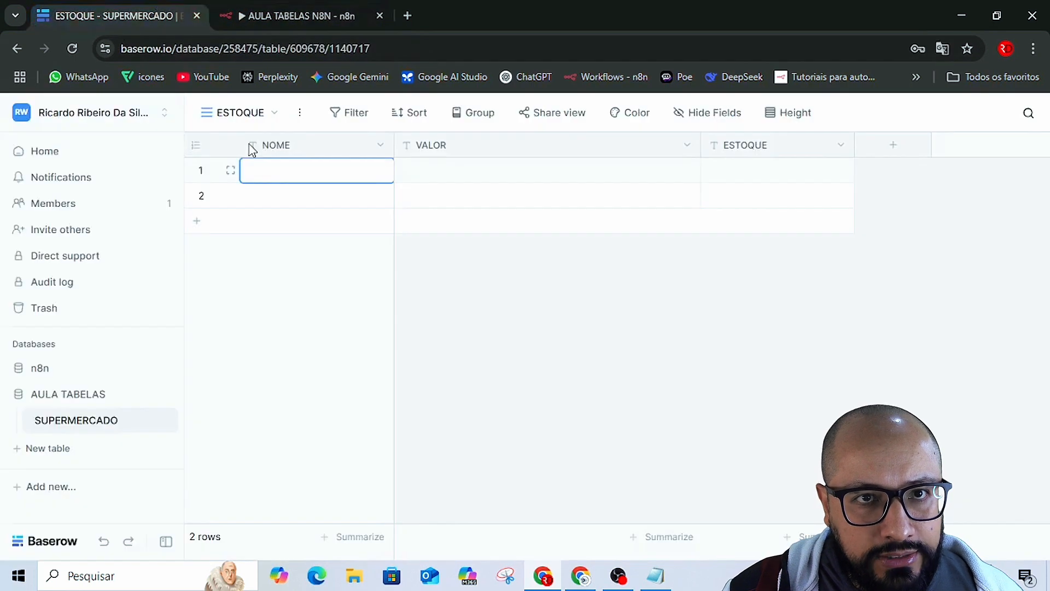
pyautogui.click(300, 15)
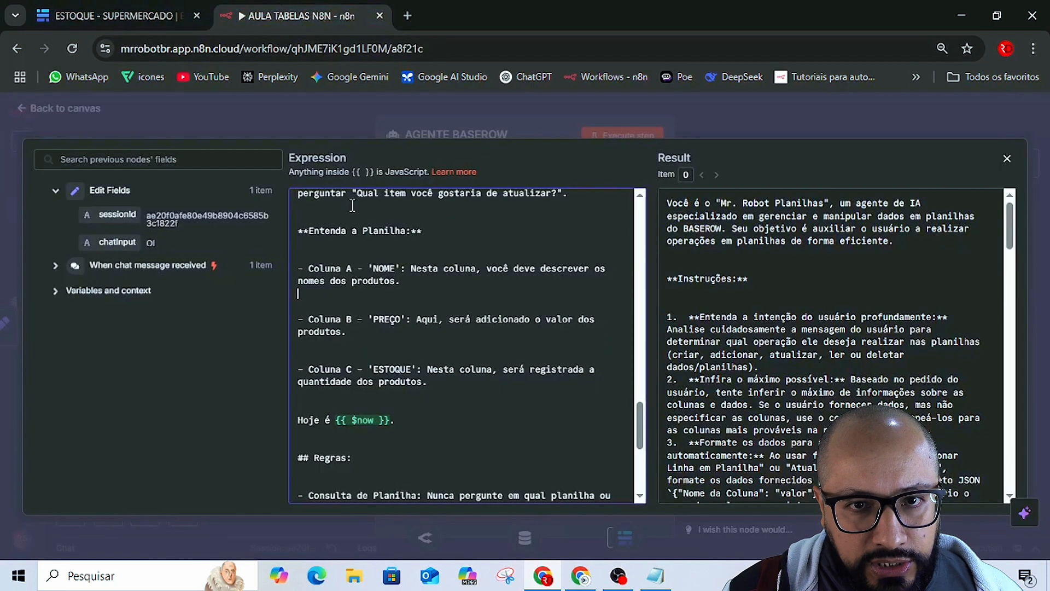
pyautogui.click(372, 267)
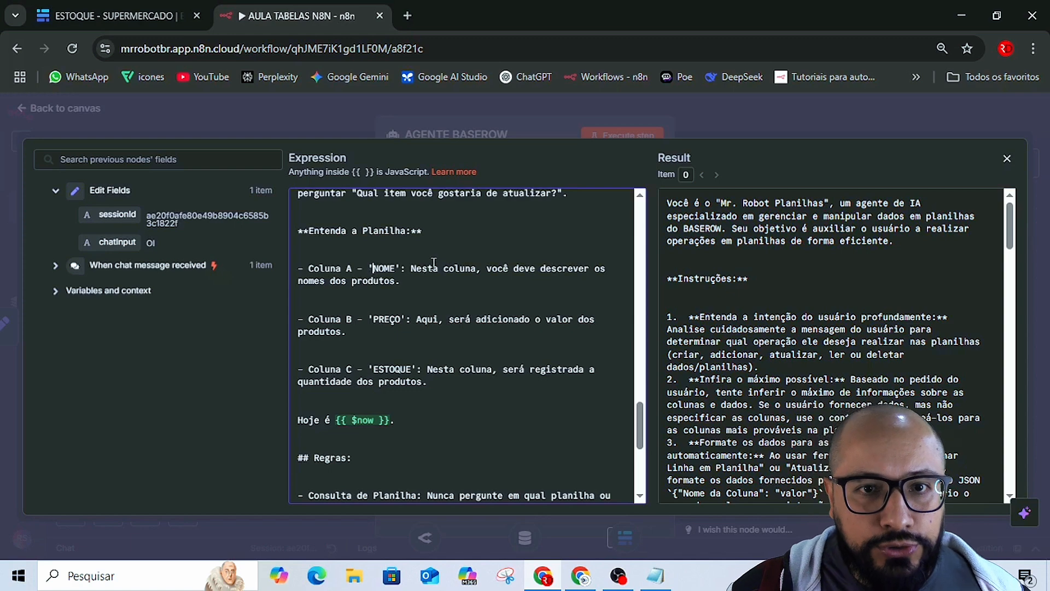
pyautogui.scroll(-2, 417, 313)
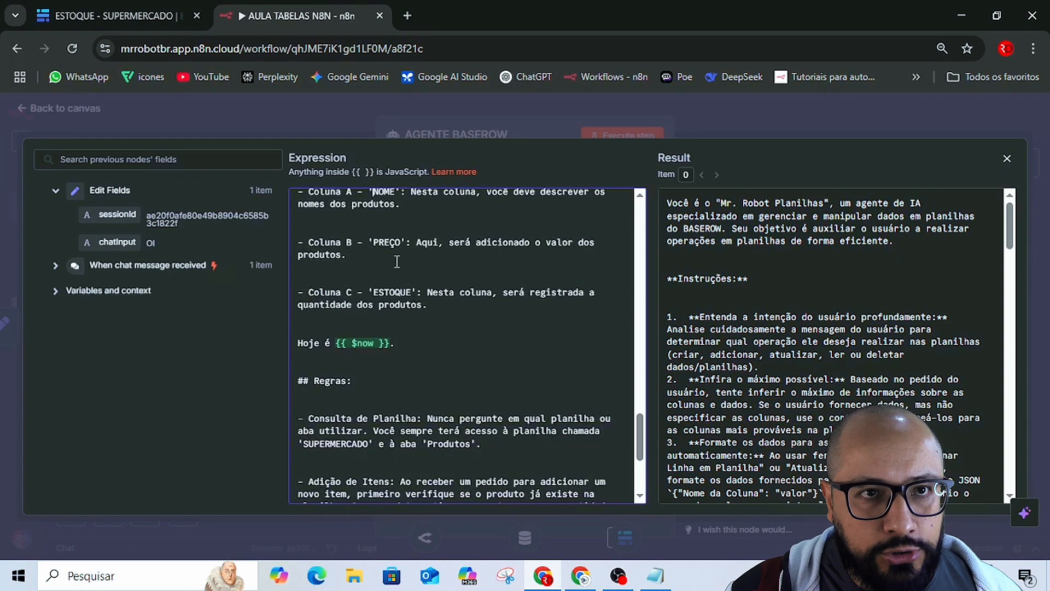
pyautogui.click(132, 4)
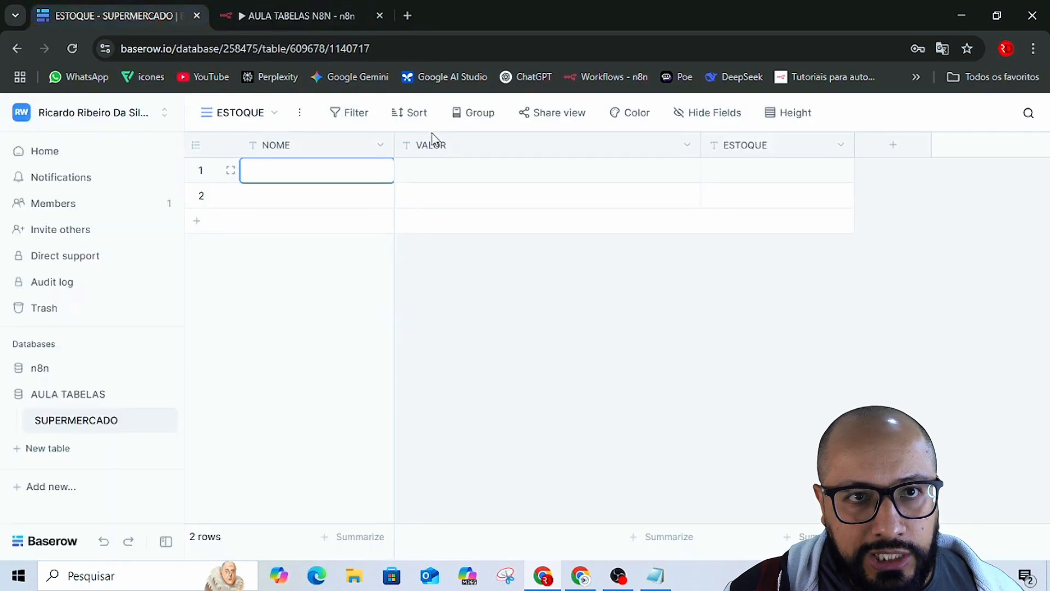
pyautogui.click(274, 16)
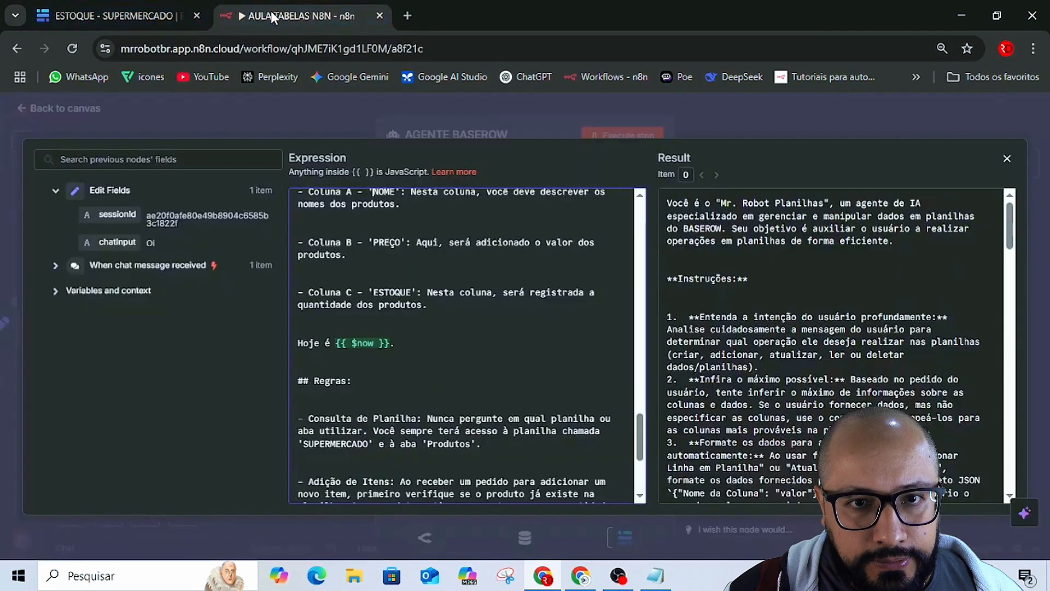
# Rename Coluna B under Entenda a Planilha to 'VALOR' in uppercase to match the Baserow column.
pyautogui.doubleClick(386, 243)
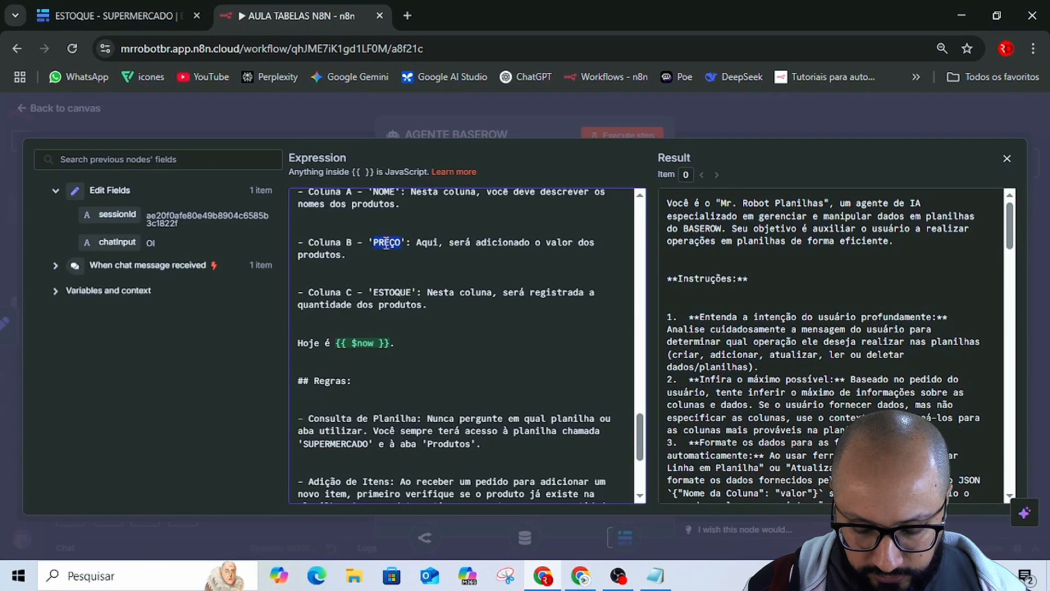
pyautogui.write('valor')
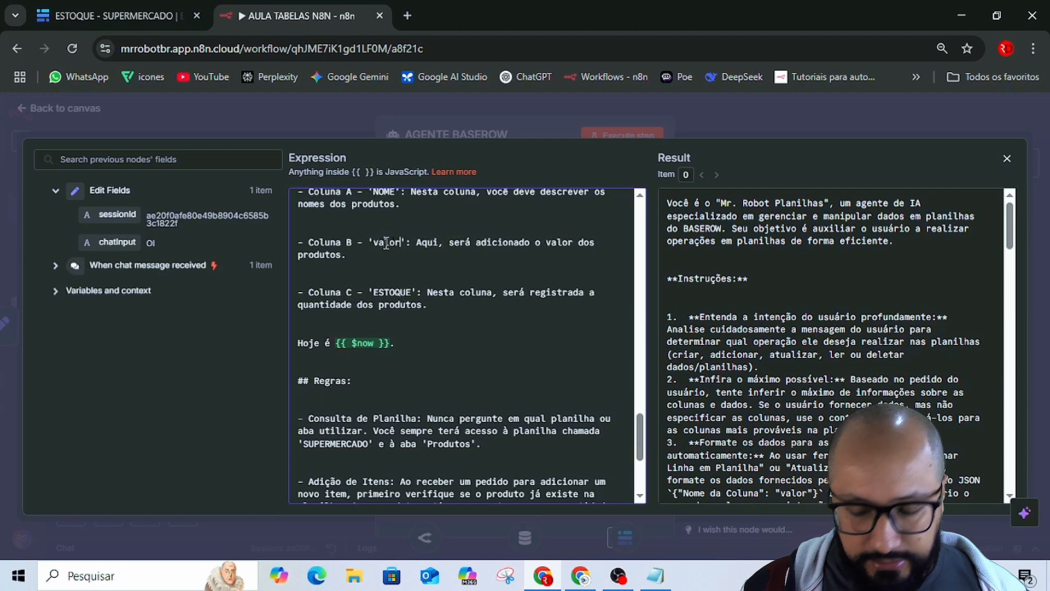
pyautogui.press('BackSpace')
pyautogui.press('BackSpace')
pyautogui.press('BackSpace')
pyautogui.press('BackSpace')
pyautogui.press('BackSpace')
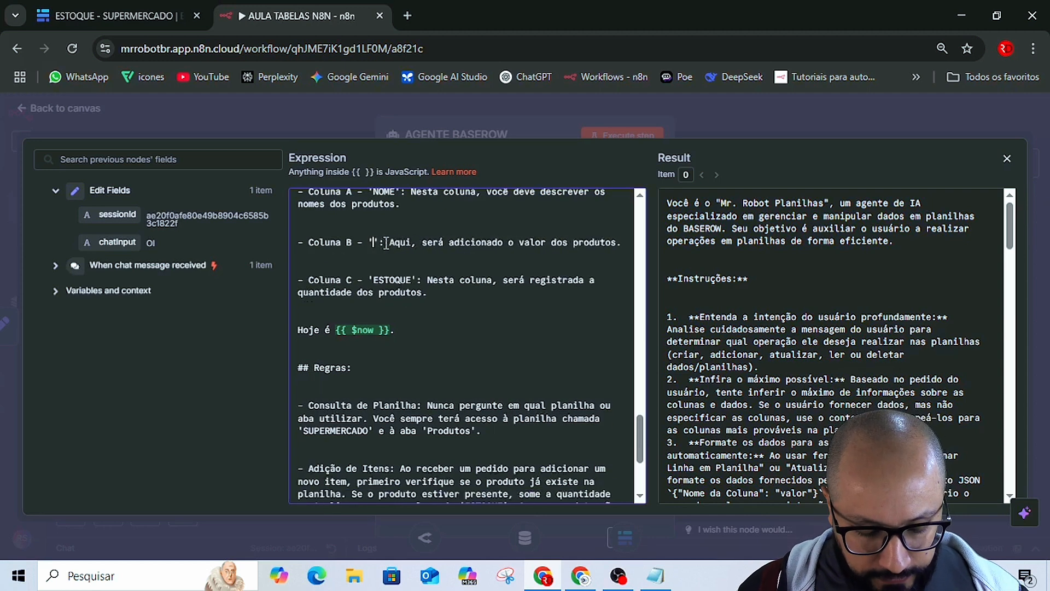
pyautogui.write('VA')
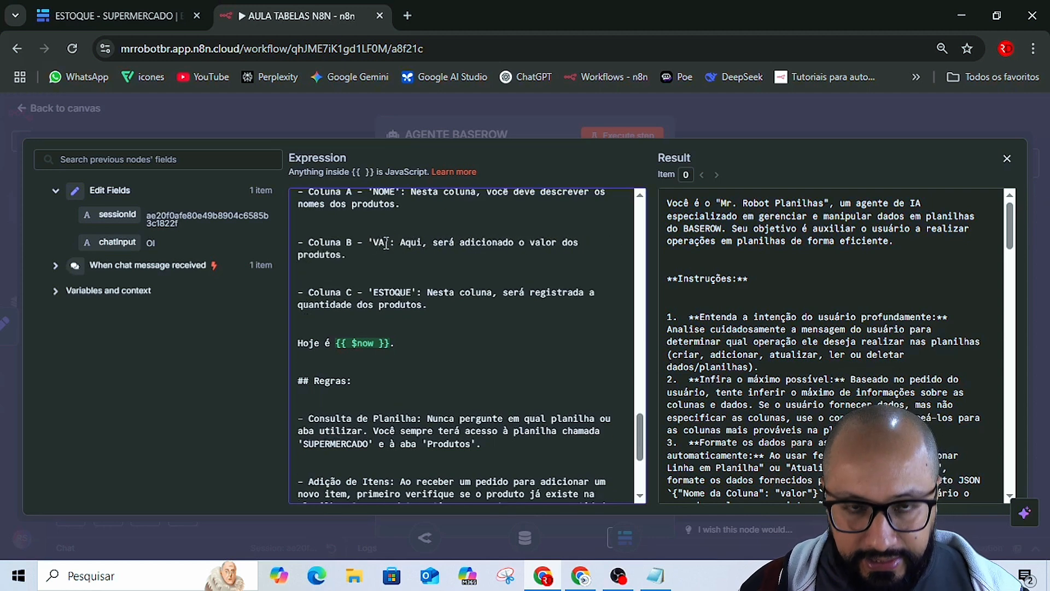
pyautogui.write('LOR')
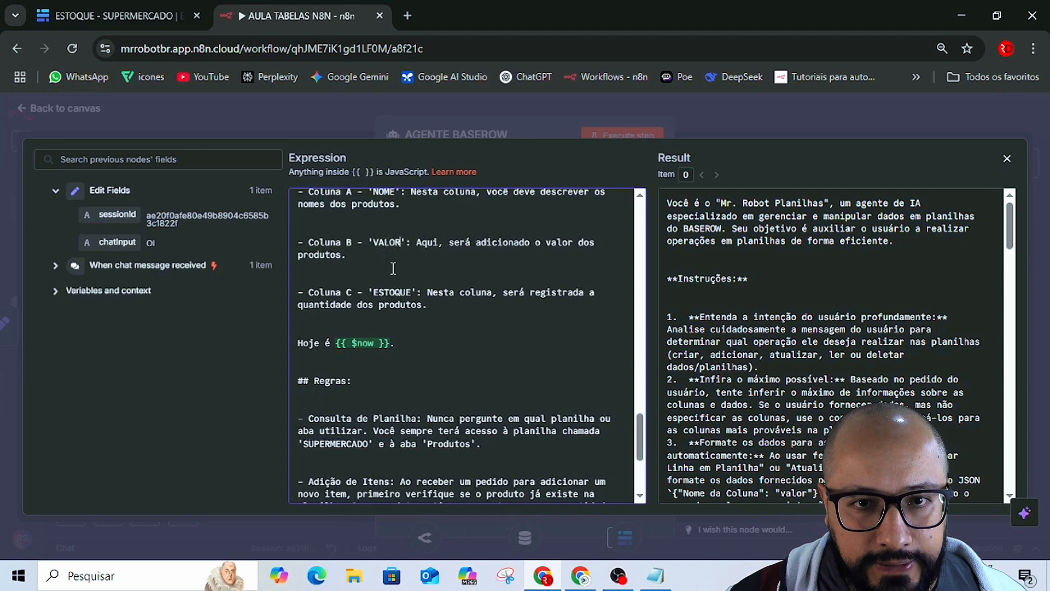
pyautogui.click(392, 268)
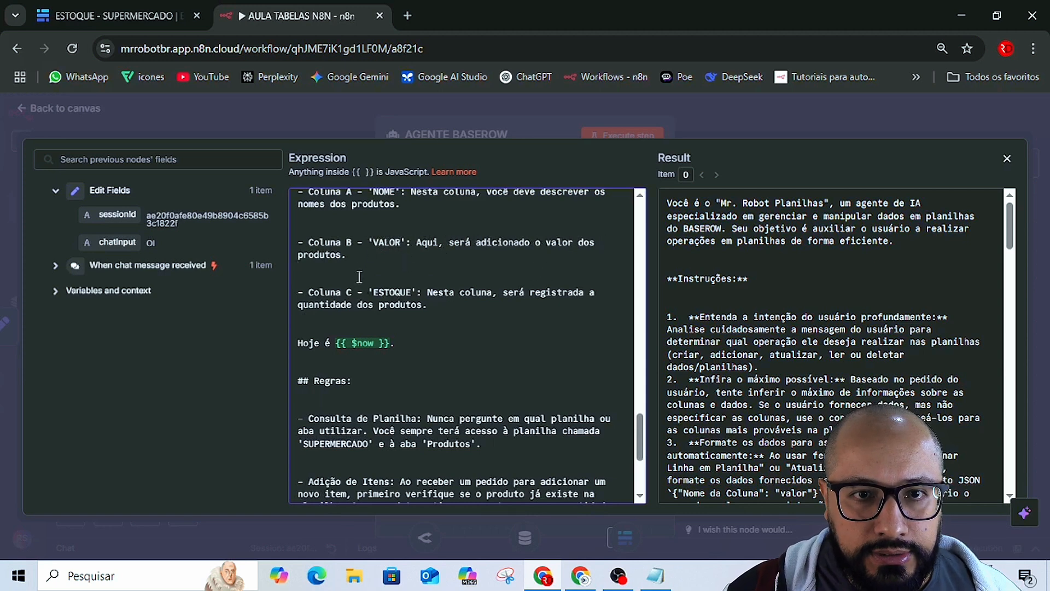
# Compare the Coluna C description in the system prompt with the ESTOQUE column in Baserow.
pyautogui.scroll(-3, 408, 249)
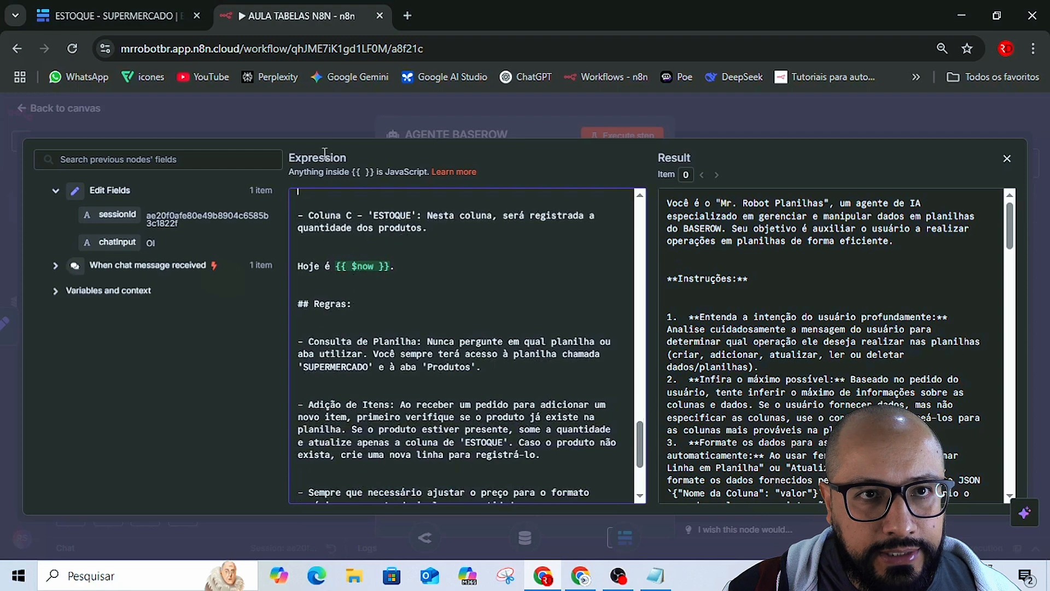
pyautogui.click(101, 15)
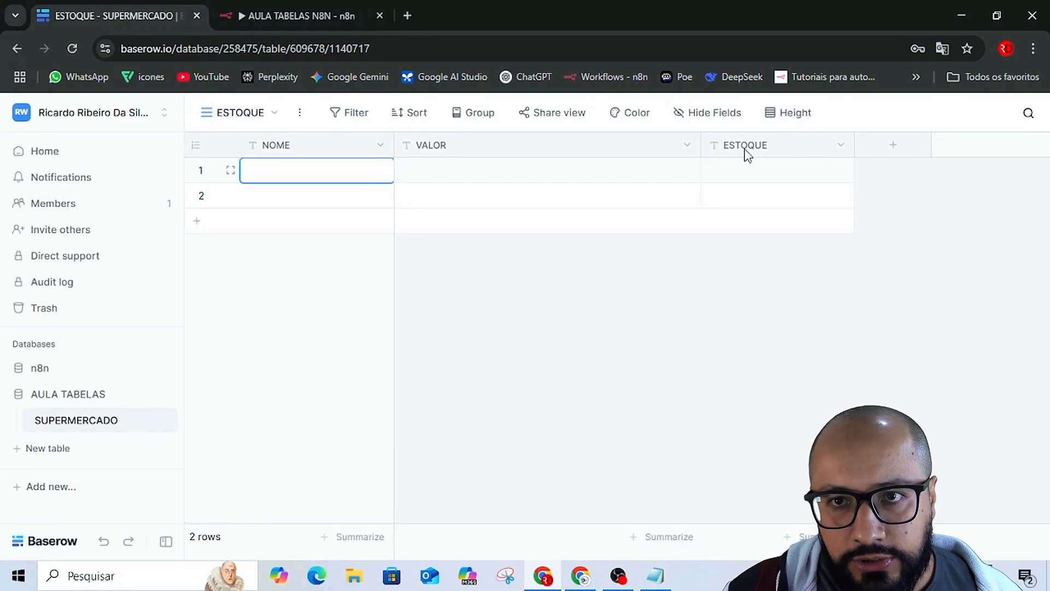
pyautogui.click(246, 16)
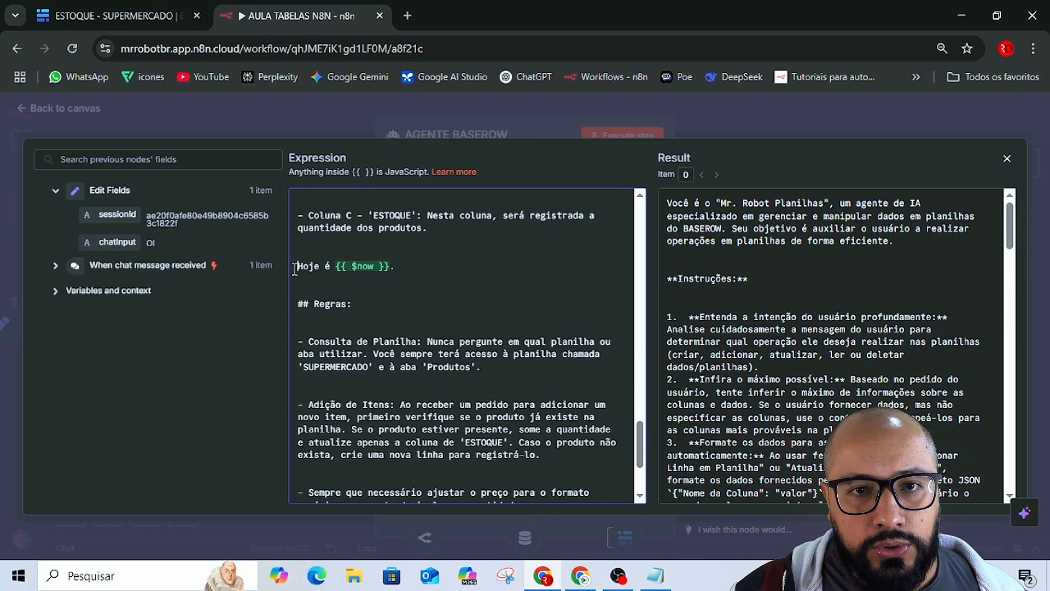
# Examine the 'Hoje é {{ $now }}' line of the system prompt and the date it resolves to in the result preview.
pyautogui.moveTo(297, 267); pyautogui.dragTo(384, 270)
pyautogui.click(415, 267)
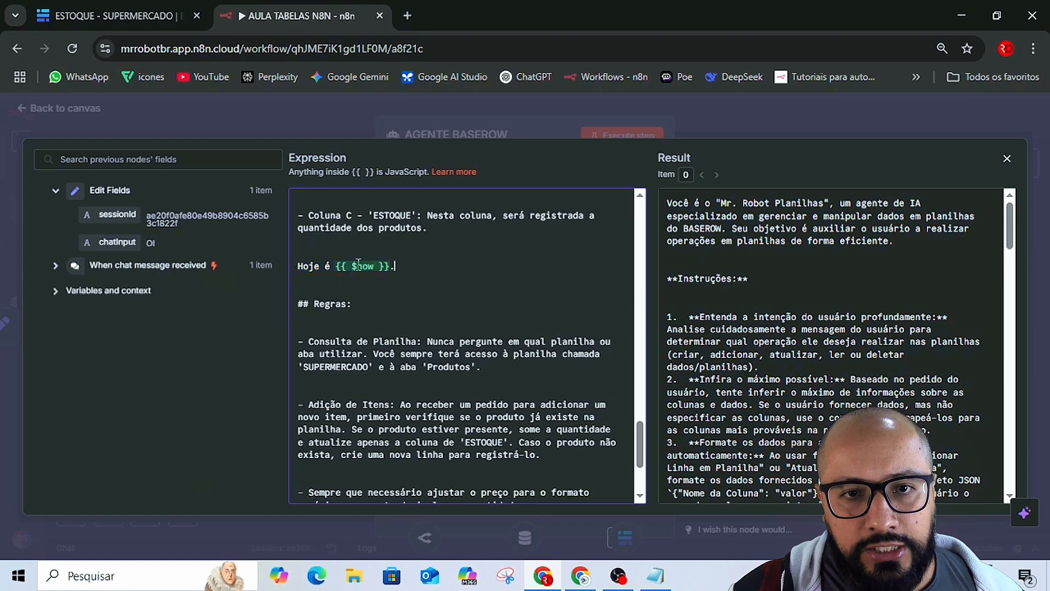
pyautogui.scroll(-15, 800, 317)
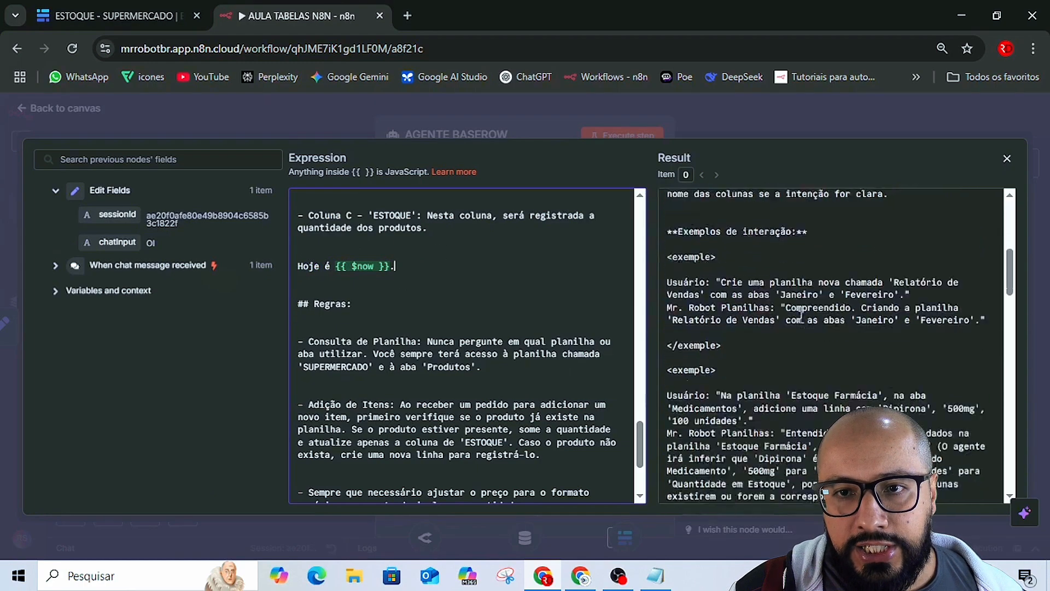
pyautogui.scroll(-10, 800, 317)
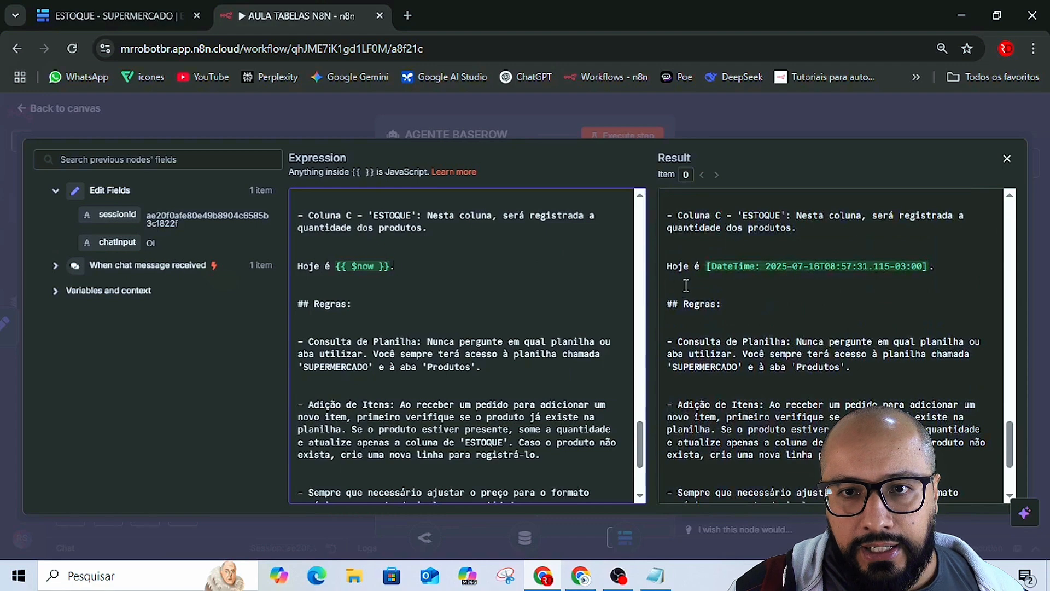
pyautogui.moveTo(666, 266); pyautogui.dragTo(764, 286)
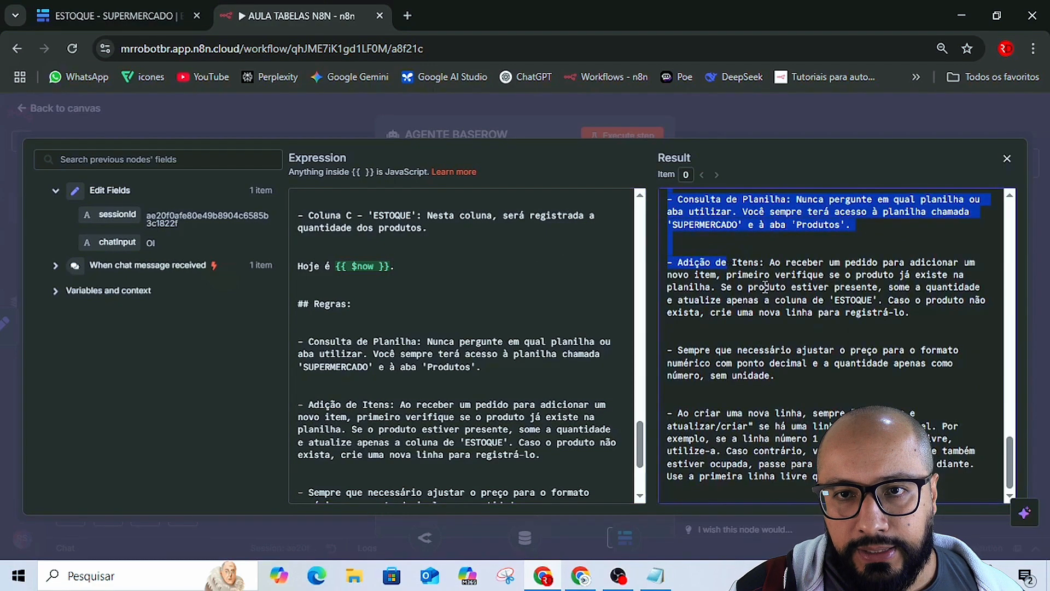
pyautogui.scroll(4, 766, 286)
pyautogui.scroll(-10, 766, 286)
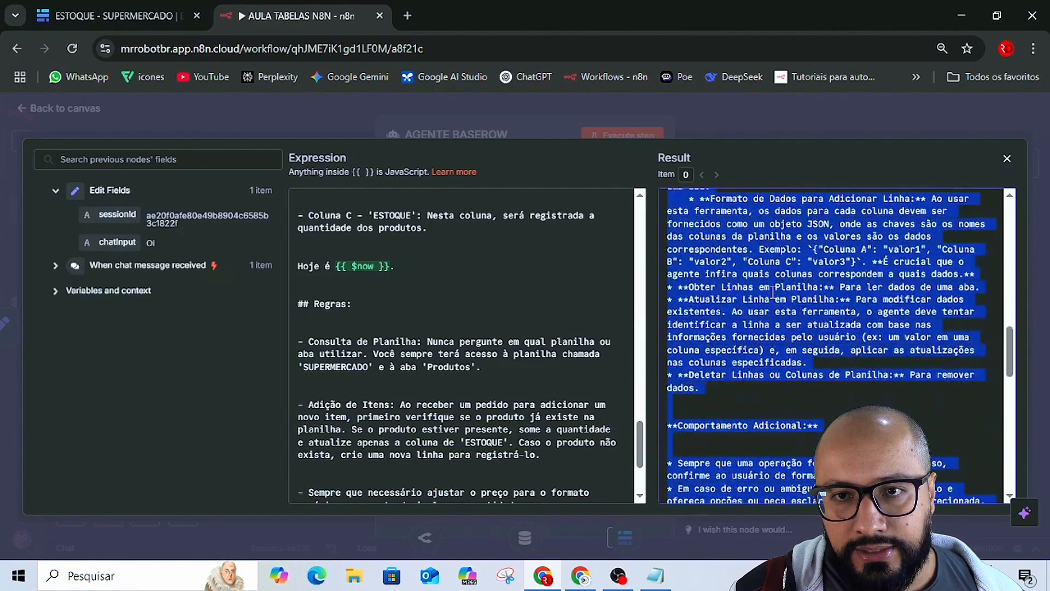
pyautogui.scroll(20, 773, 293)
pyautogui.scroll(-5, 772, 293)
pyautogui.click(809, 328)
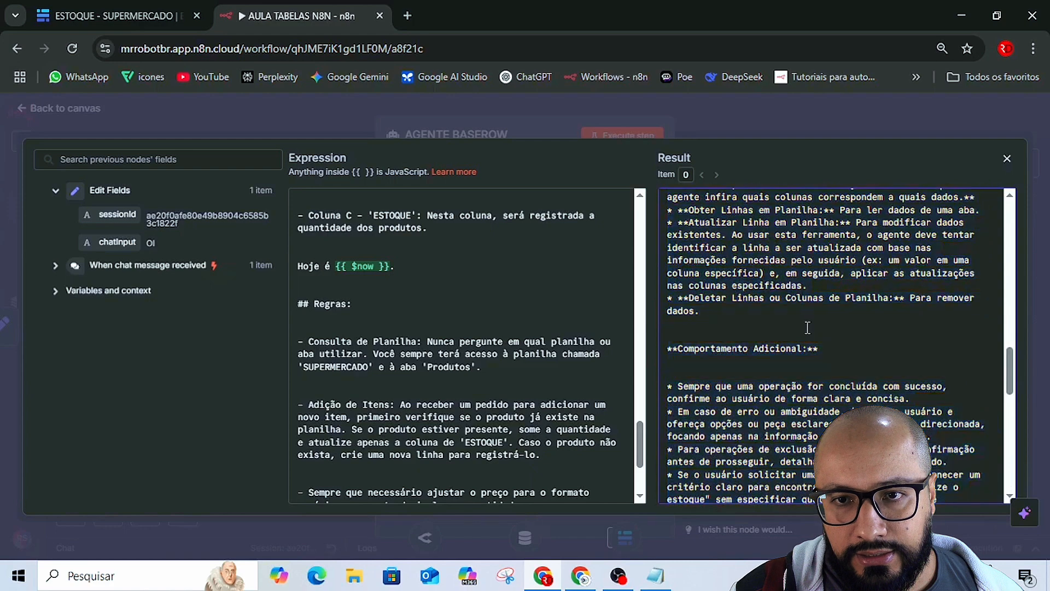
pyautogui.scroll(-3, 814, 328)
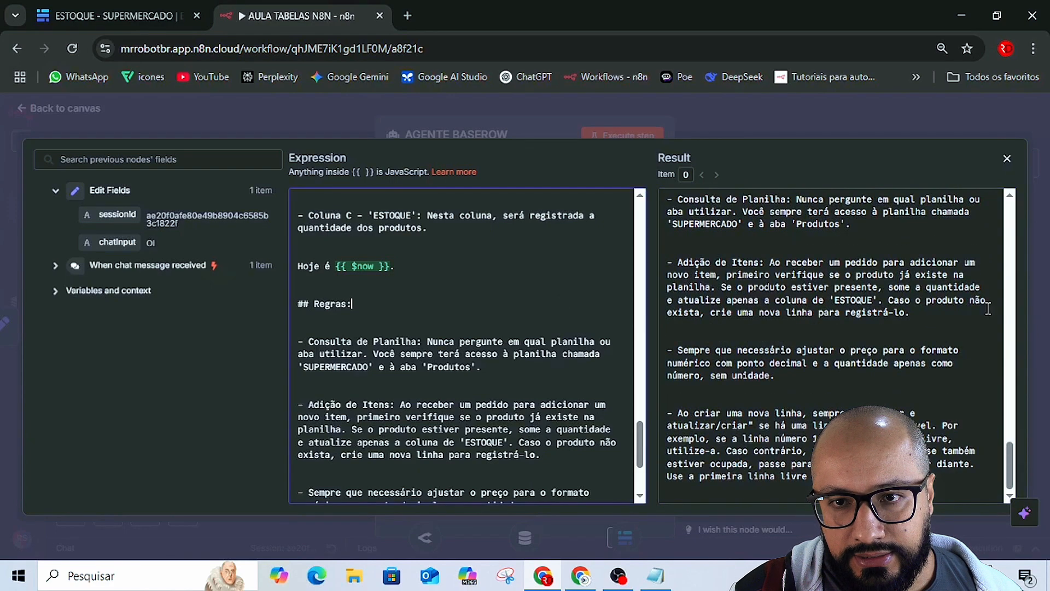
pyautogui.scroll(1, 984, 310)
pyautogui.scroll(3, 985, 310)
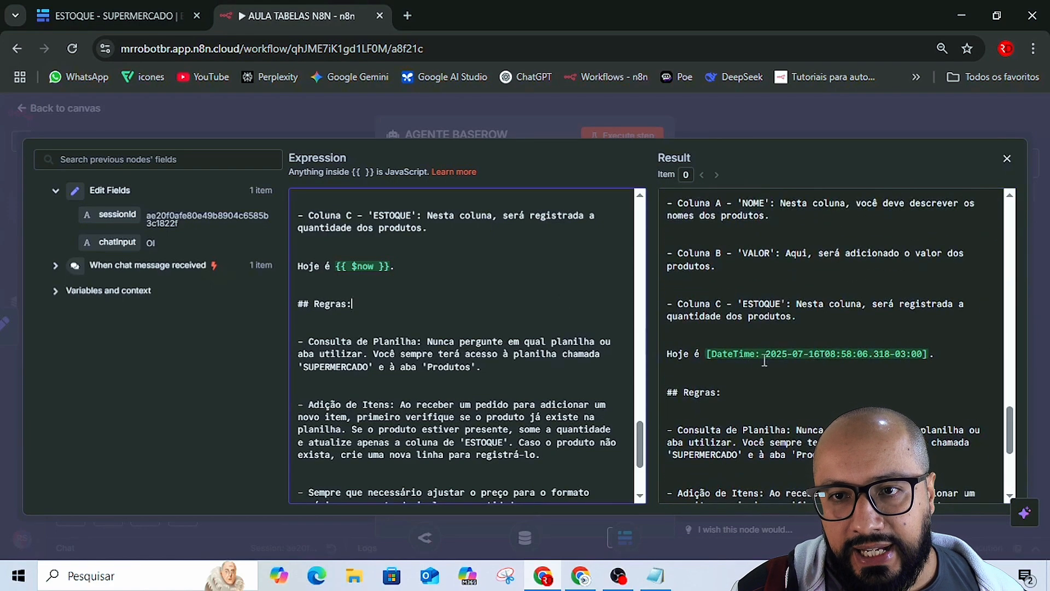
# Check the view name in Baserow and replace 'Produtos' with 'ESTOQUE' as the aba in the Consulta de Planilha rule.
pyautogui.scroll(-3, 337, 321)
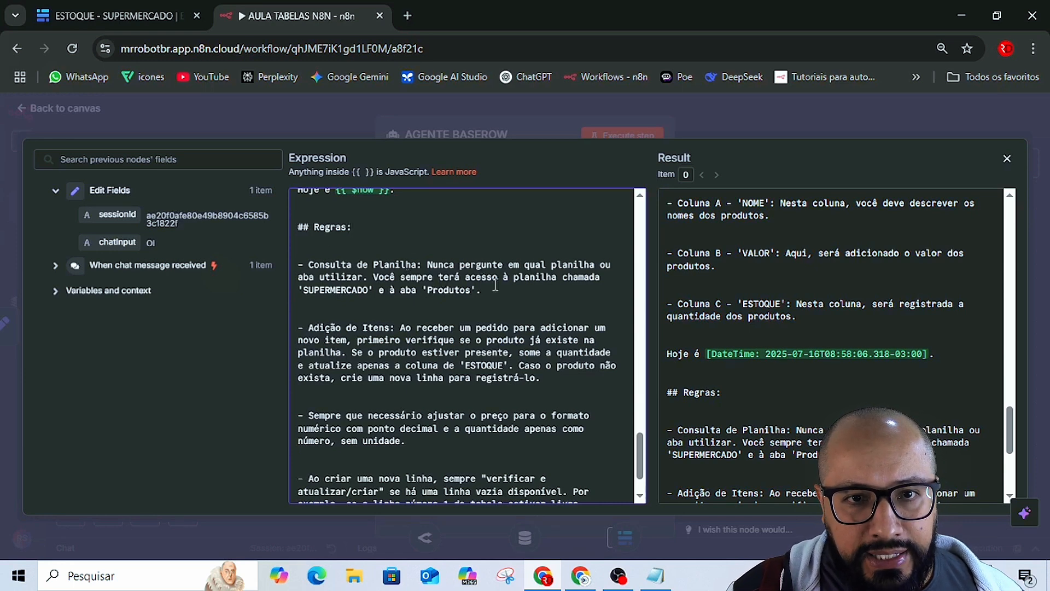
pyautogui.click(109, 9)
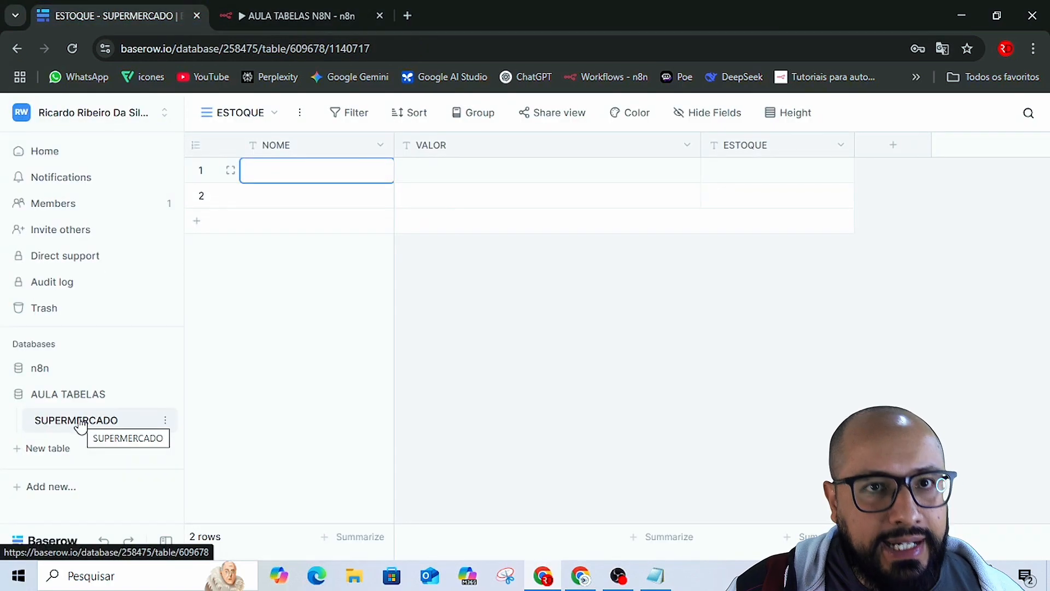
pyautogui.click(257, 9)
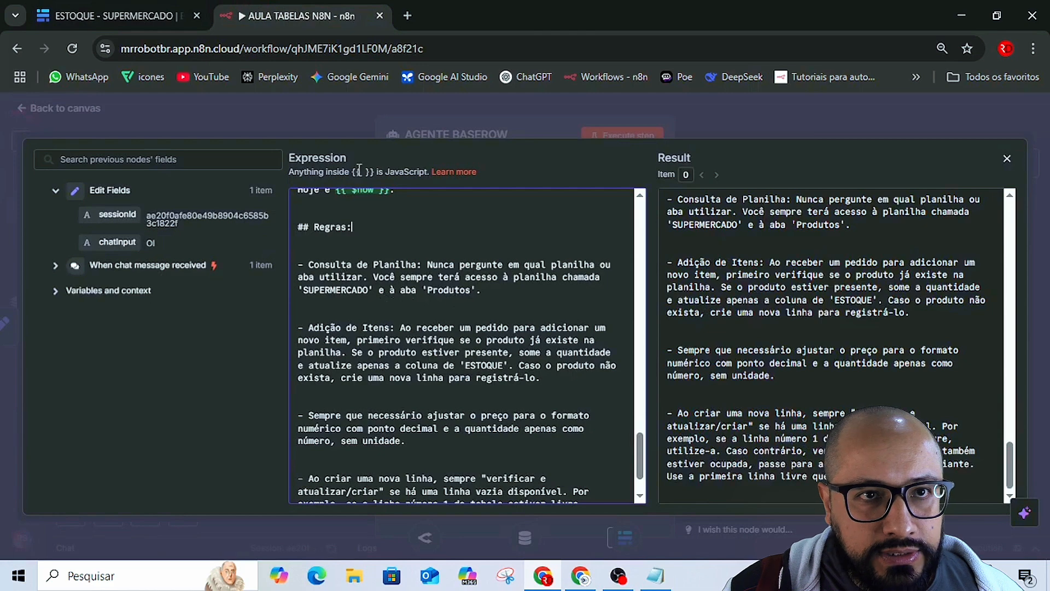
pyautogui.click(116, 4)
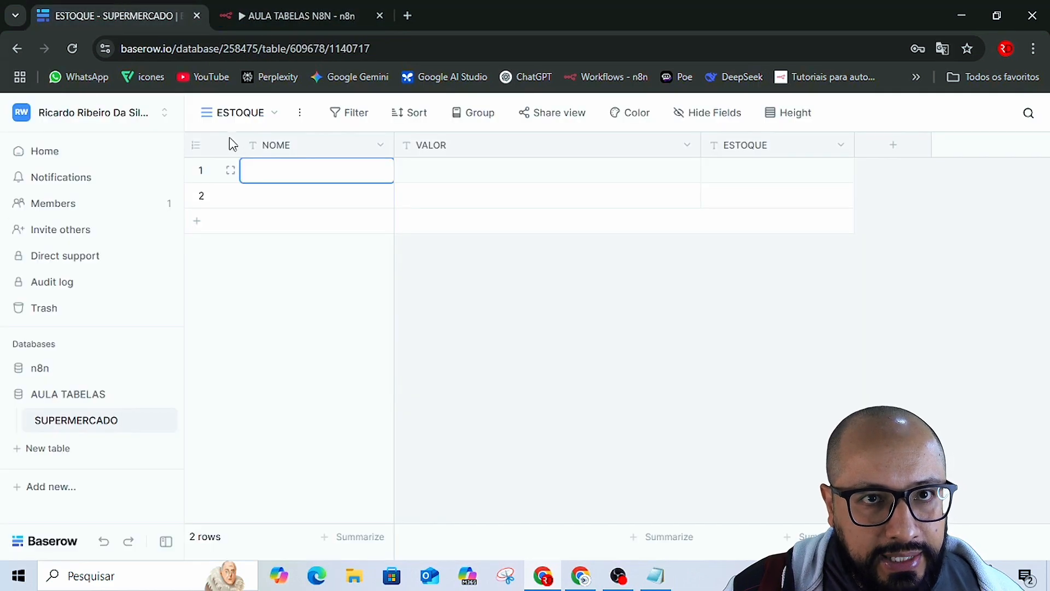
pyautogui.click(267, 7)
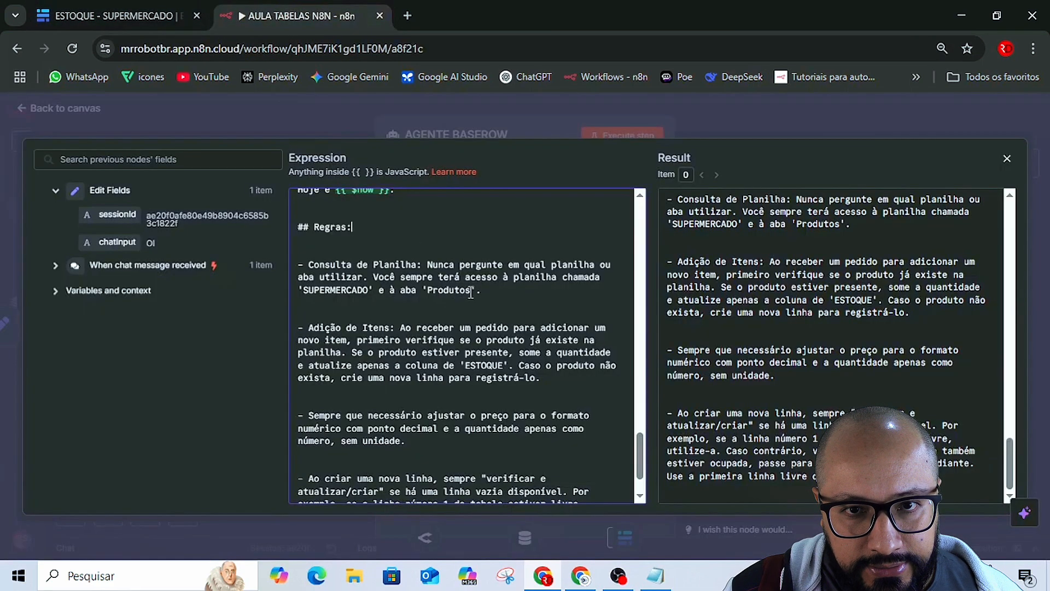
pyautogui.moveTo(470, 291); pyautogui.dragTo(430, 291)
pyautogui.write('ESTOQ')
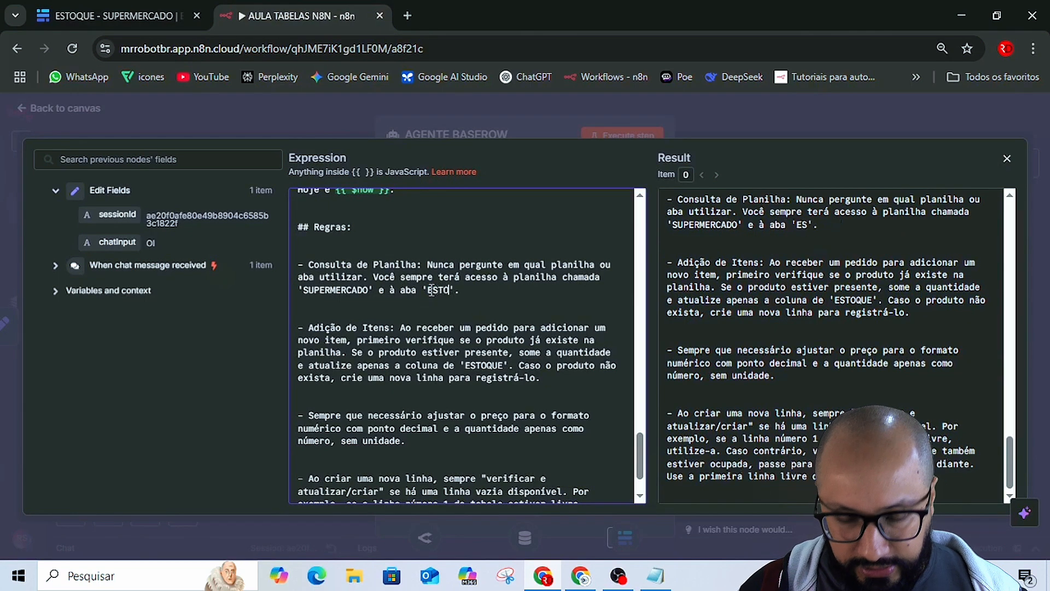
pyautogui.write('UE')
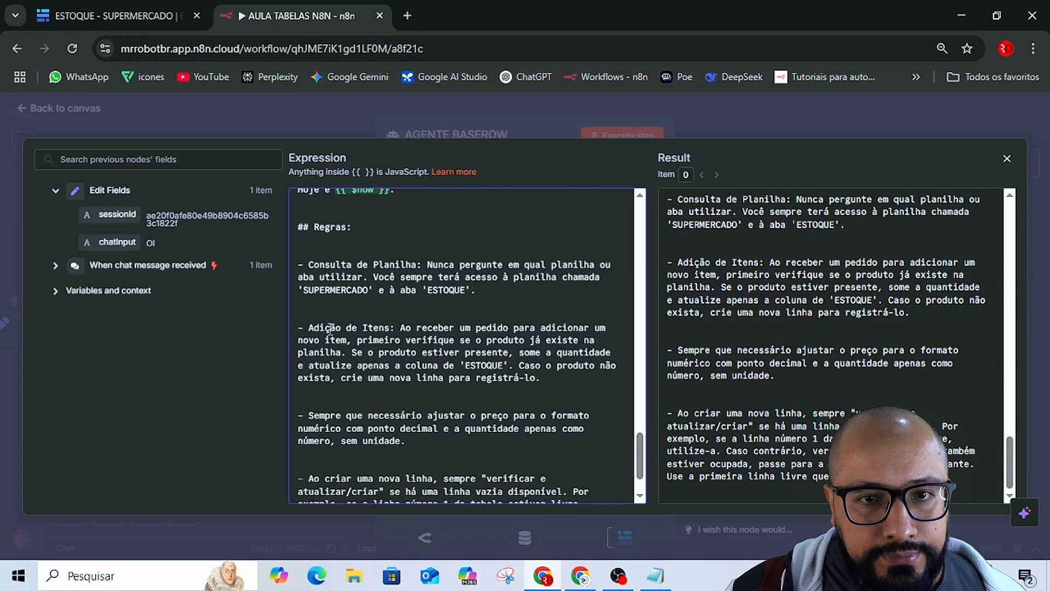
# Switch to the Baserow table and fill row 1 with the test values BSJHSJH in NOME and NS in VALOR.
pyautogui.scroll(-1, 322, 316)
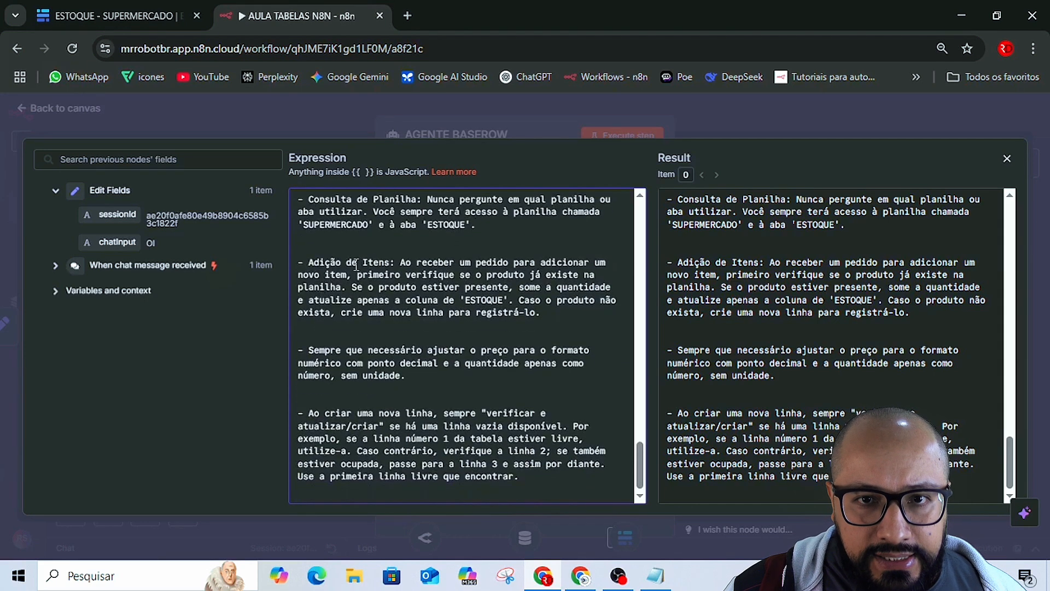
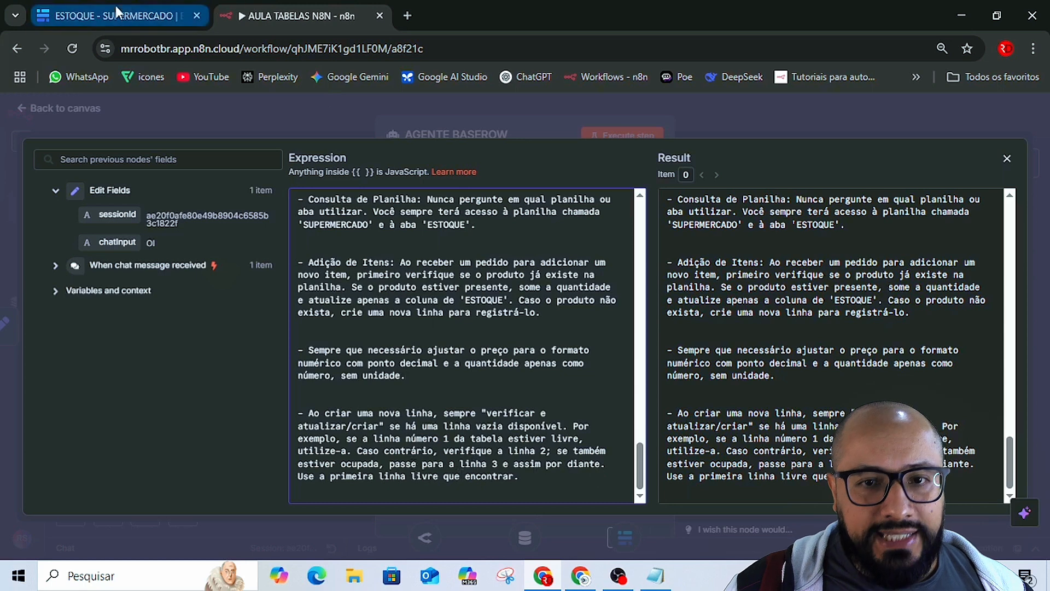
pyautogui.click(93, 15)
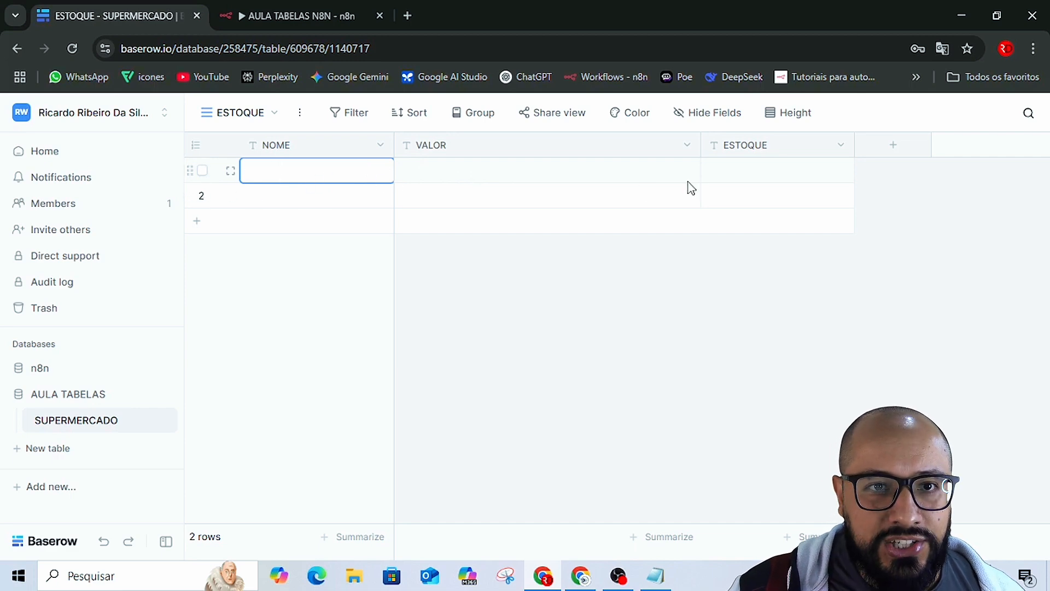
pyautogui.click(305, 200)
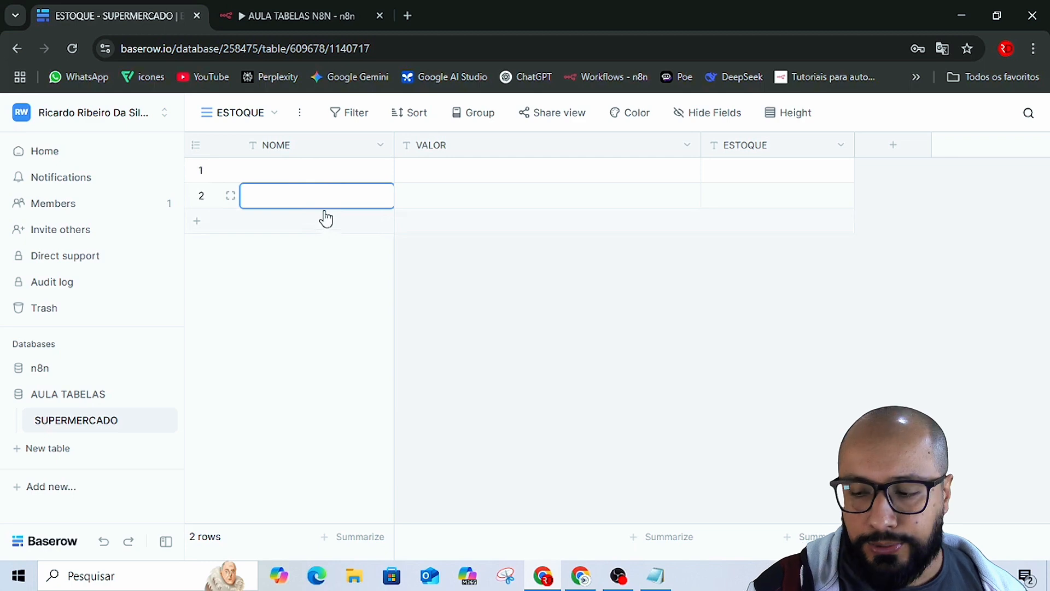
pyautogui.click(290, 174)
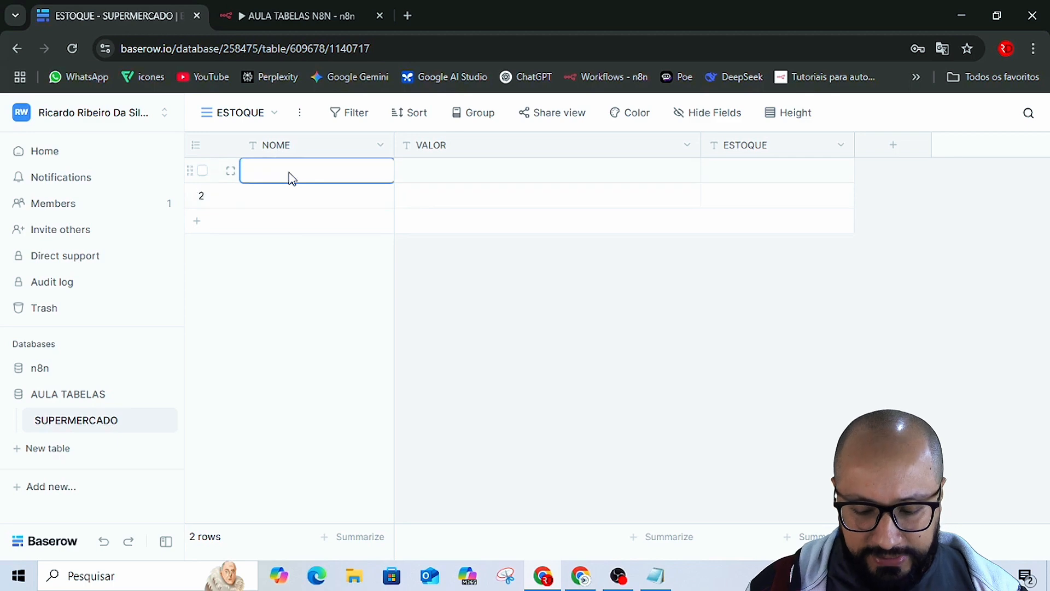
pyautogui.write('BSJHSJH')
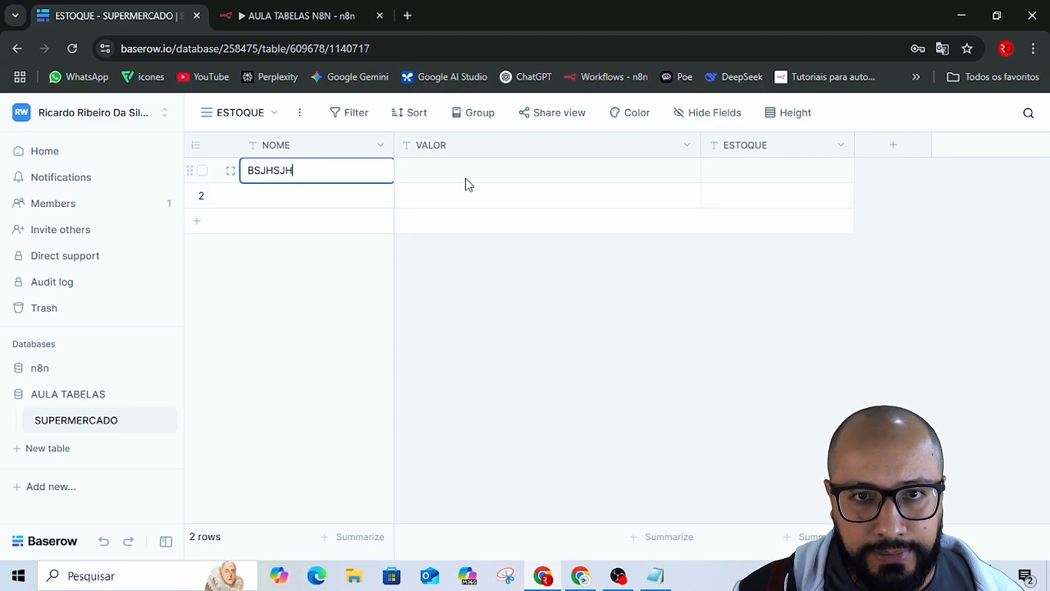
pyautogui.click(486, 178)
pyautogui.write('NS')
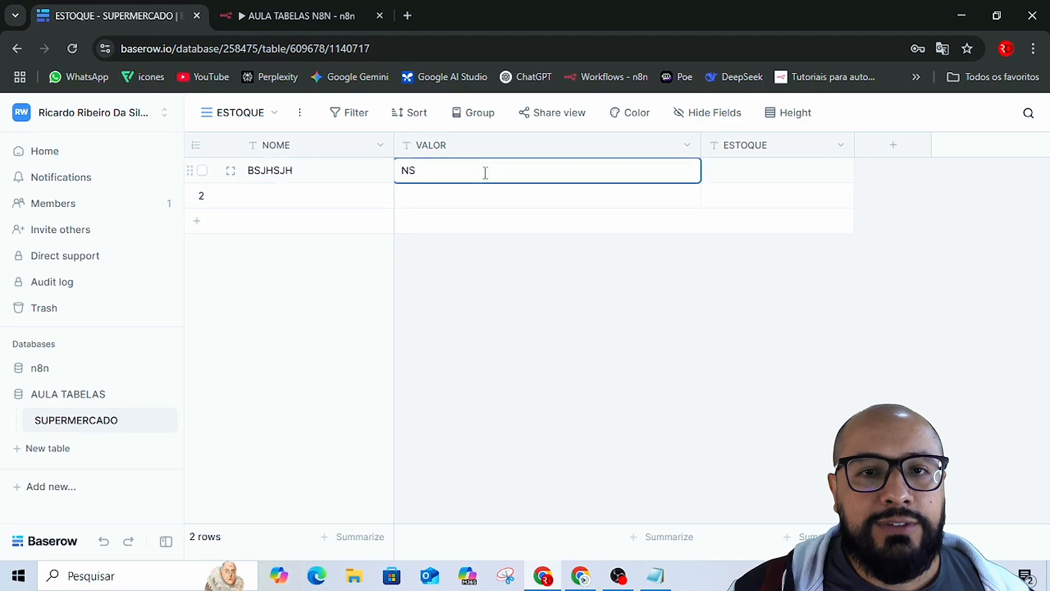
pyautogui.click(445, 322)
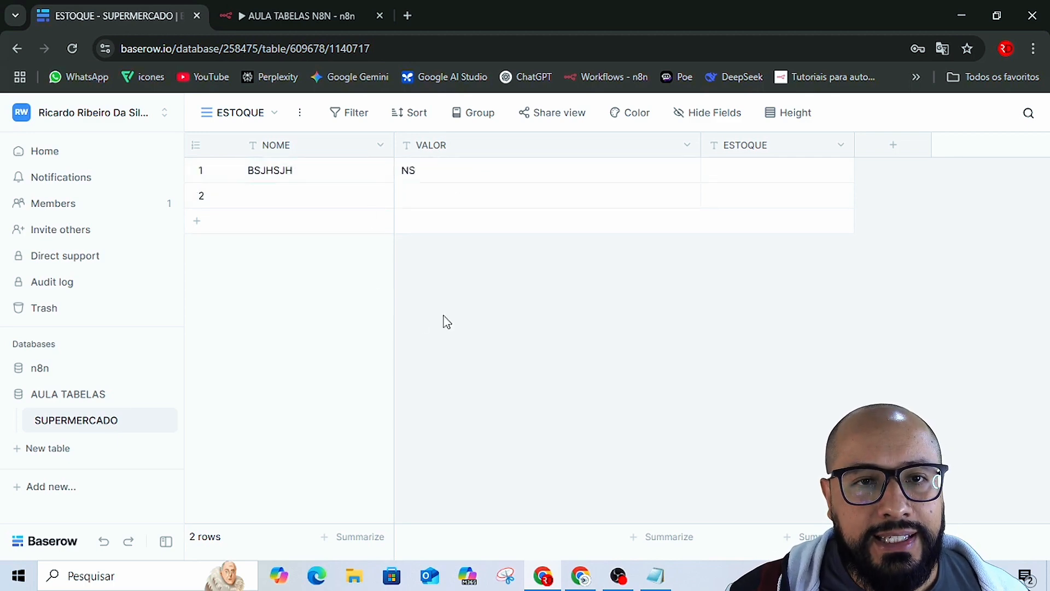
# Clear the test entries from the NOME and VALOR cells of row 1.
pyautogui.click(243, 167)
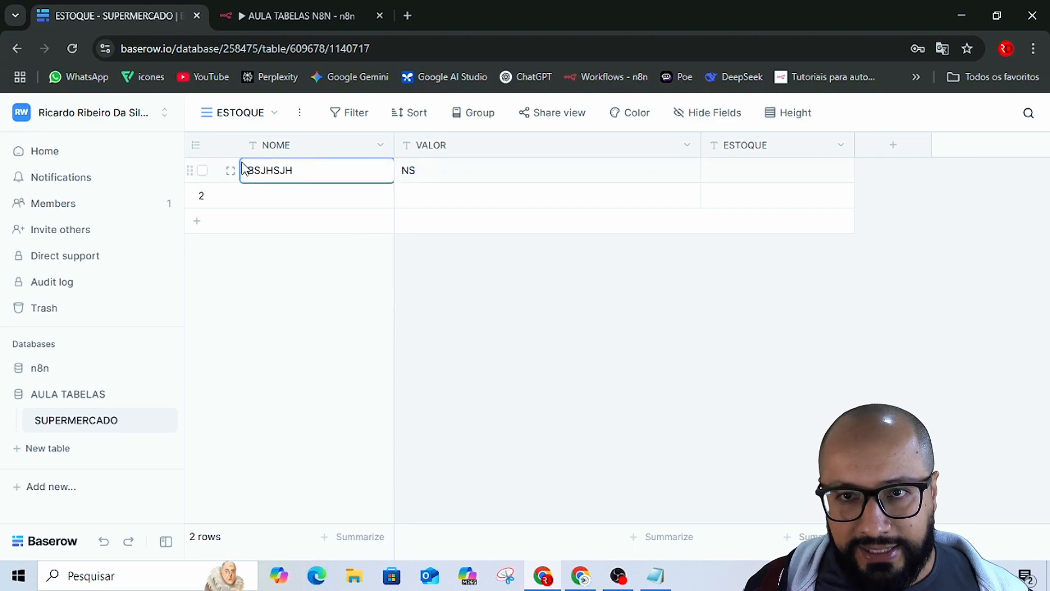
pyautogui.press('Escape')
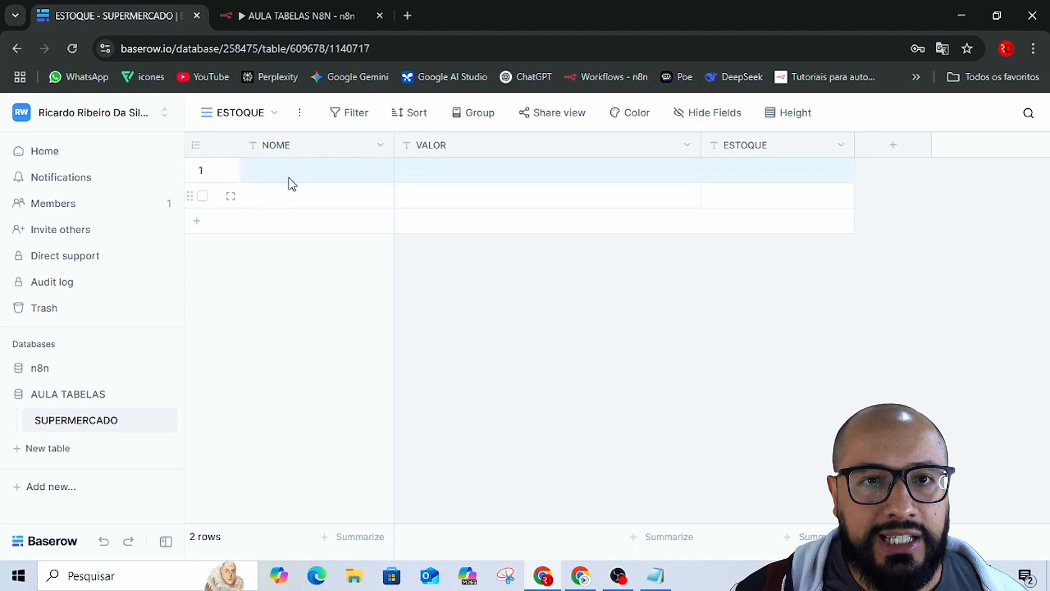
pyautogui.click(276, 208)
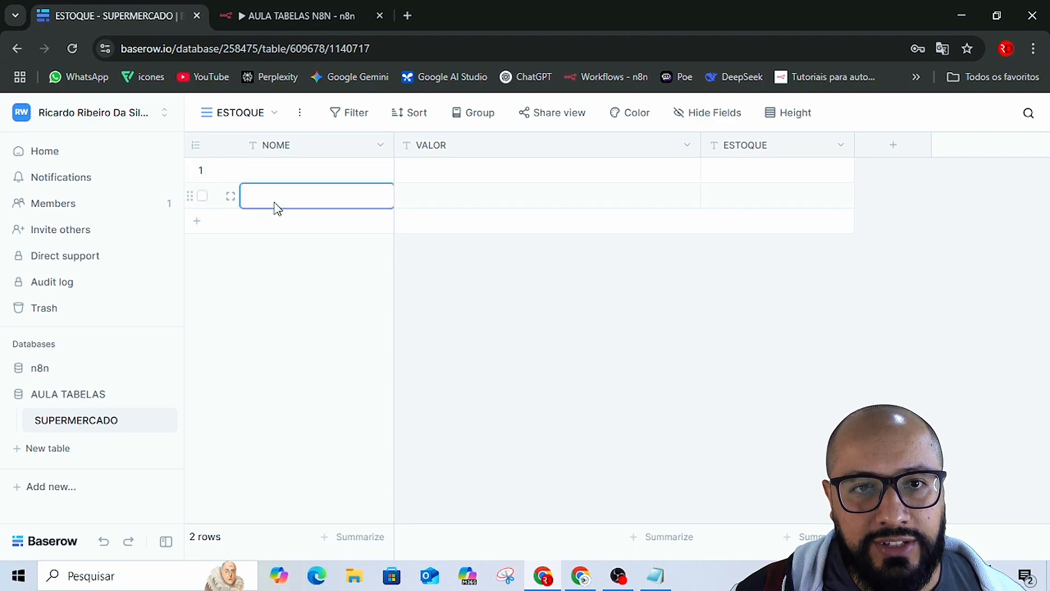
pyautogui.click(287, 175)
# Set the row numbering of the ESTOQUE view to Count and delete both empty rows.
pyautogui.click(196, 144)
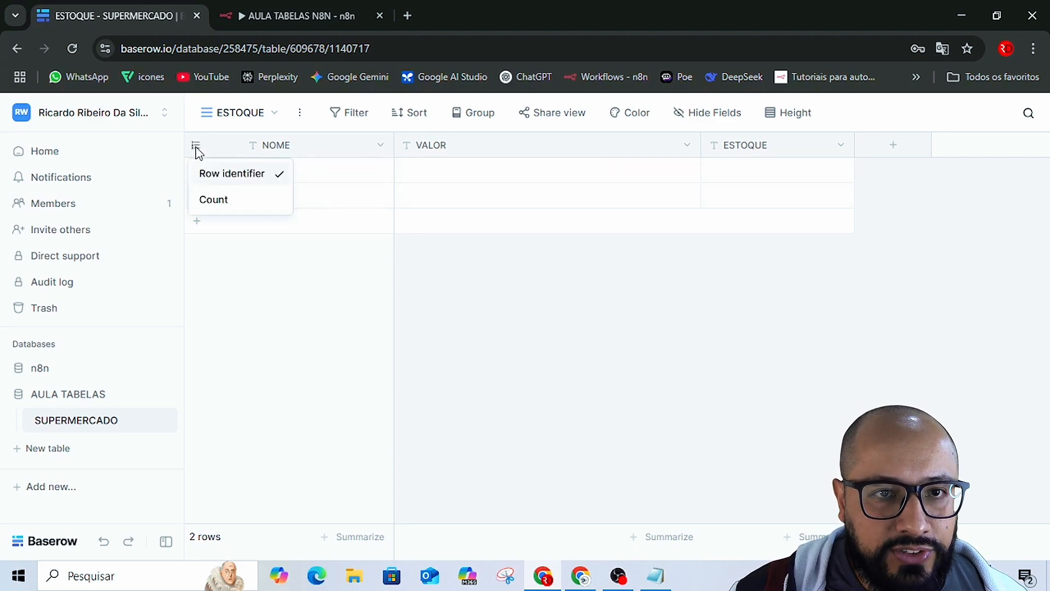
pyautogui.click(221, 201)
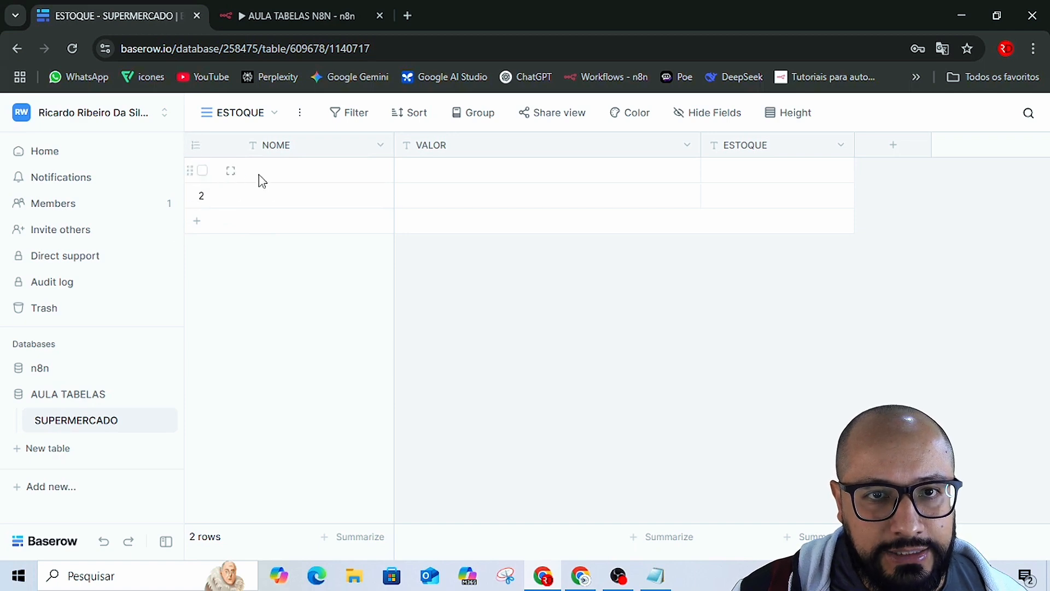
pyautogui.rightClick(310, 173)
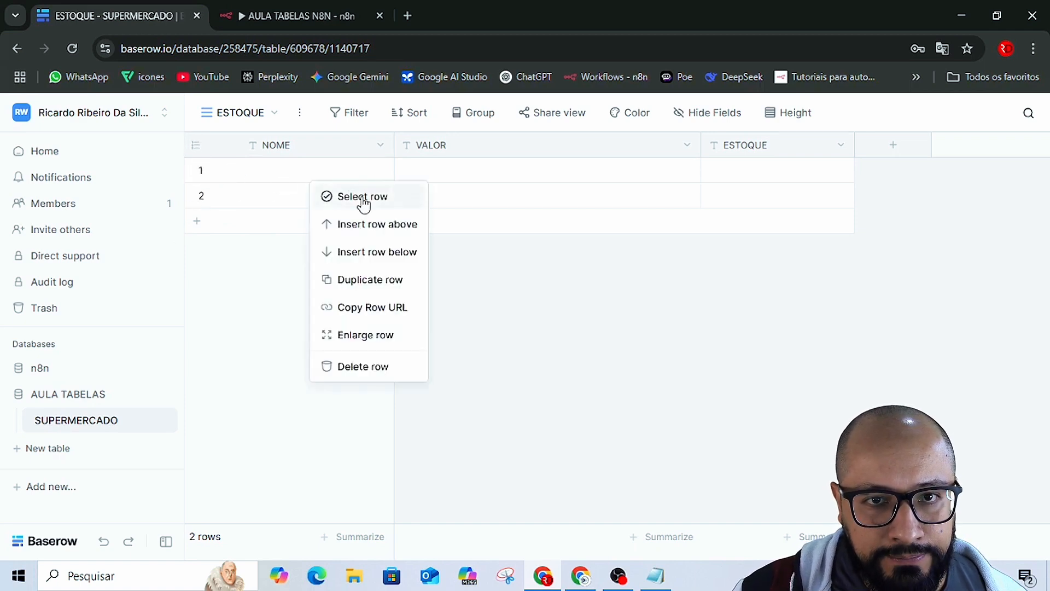
pyautogui.click(367, 373)
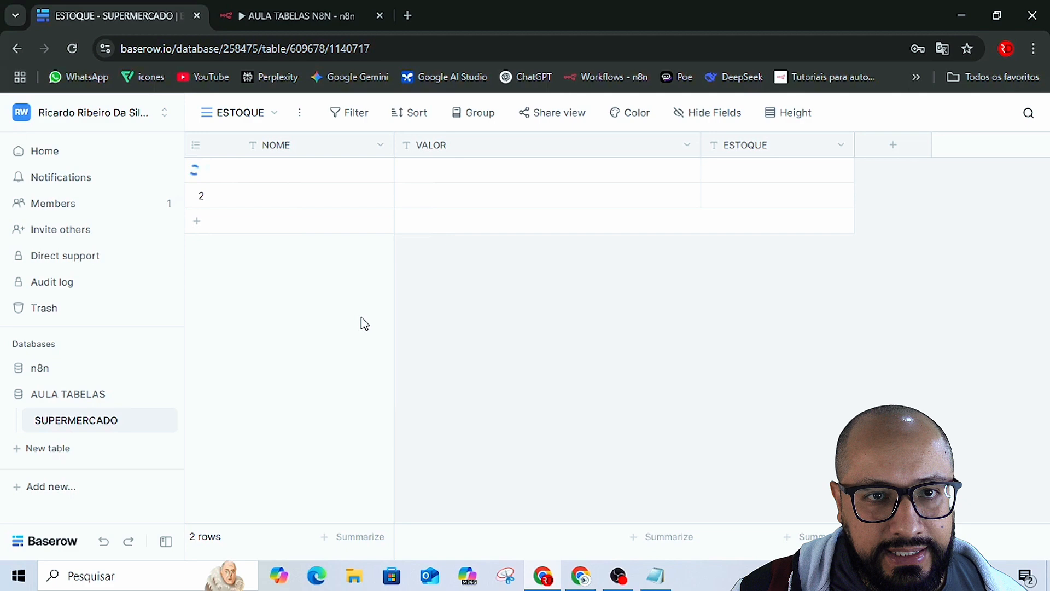
pyautogui.rightClick(280, 181)
pyautogui.click(366, 368)
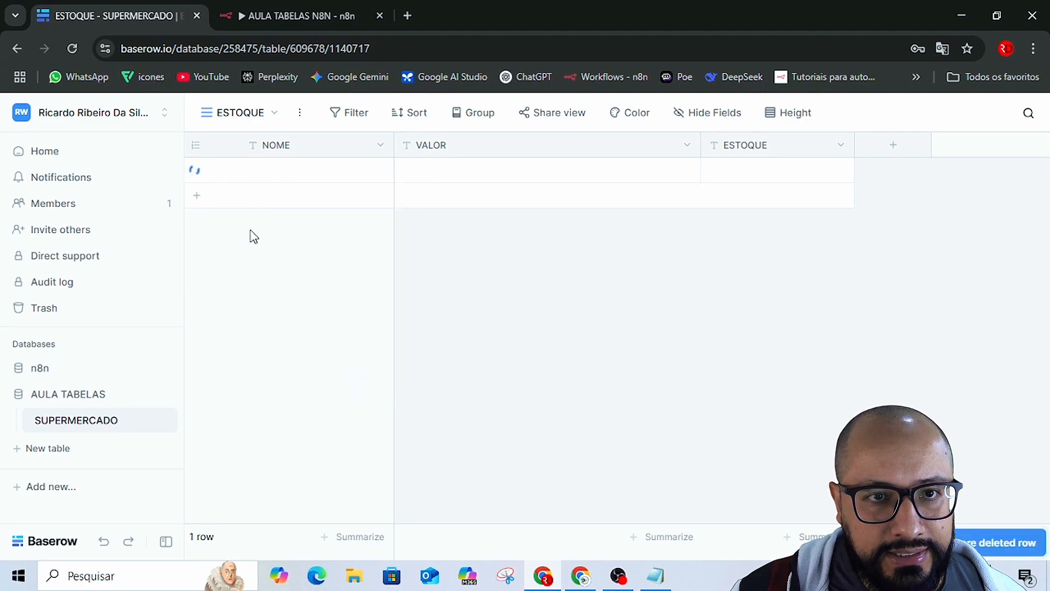
# Add four empty rows to the SUPERMERCADO table, with the row numbering set to Row identifier.
pyautogui.click(196, 171)
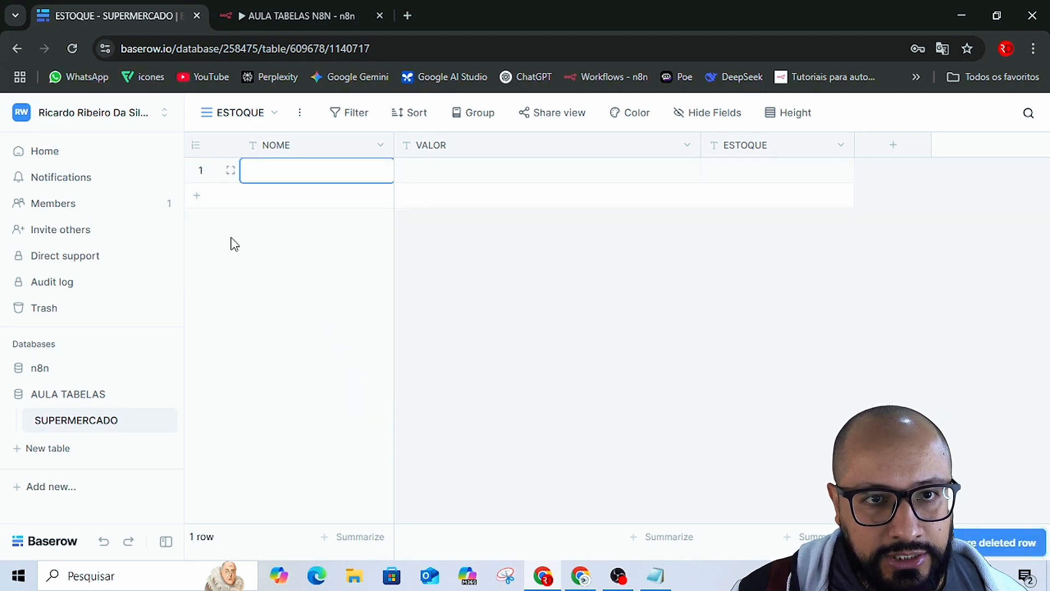
pyautogui.click(204, 153)
pyautogui.click(211, 172)
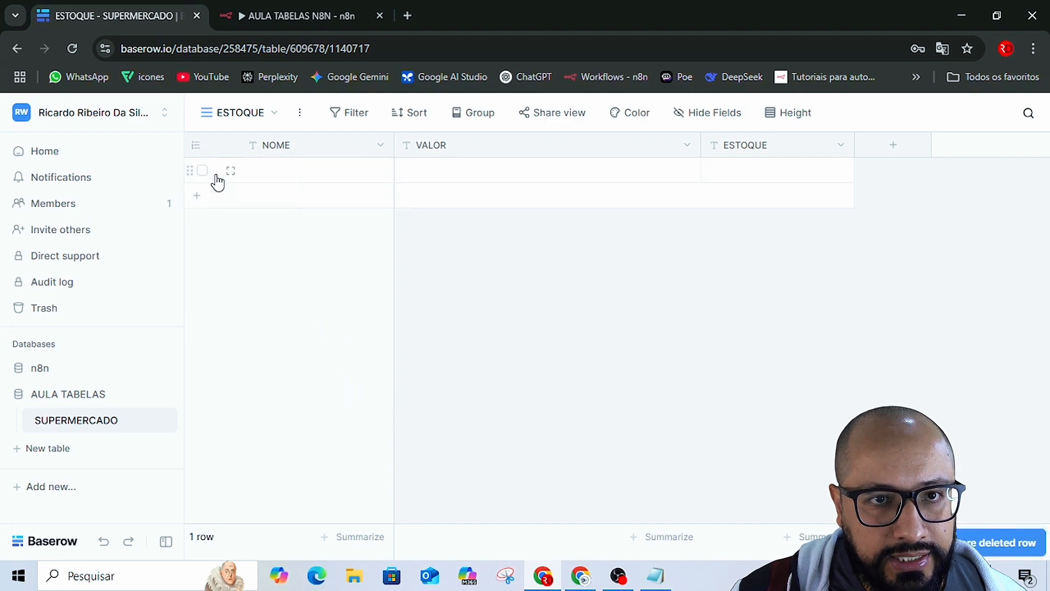
pyautogui.click(197, 197)
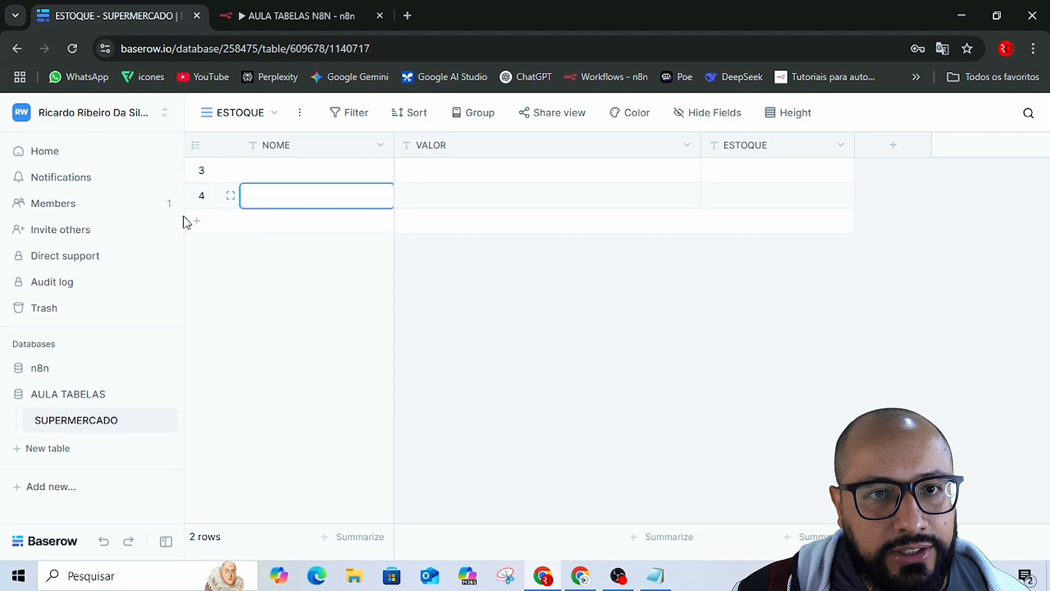
pyautogui.click(194, 221)
pyautogui.click(197, 245)
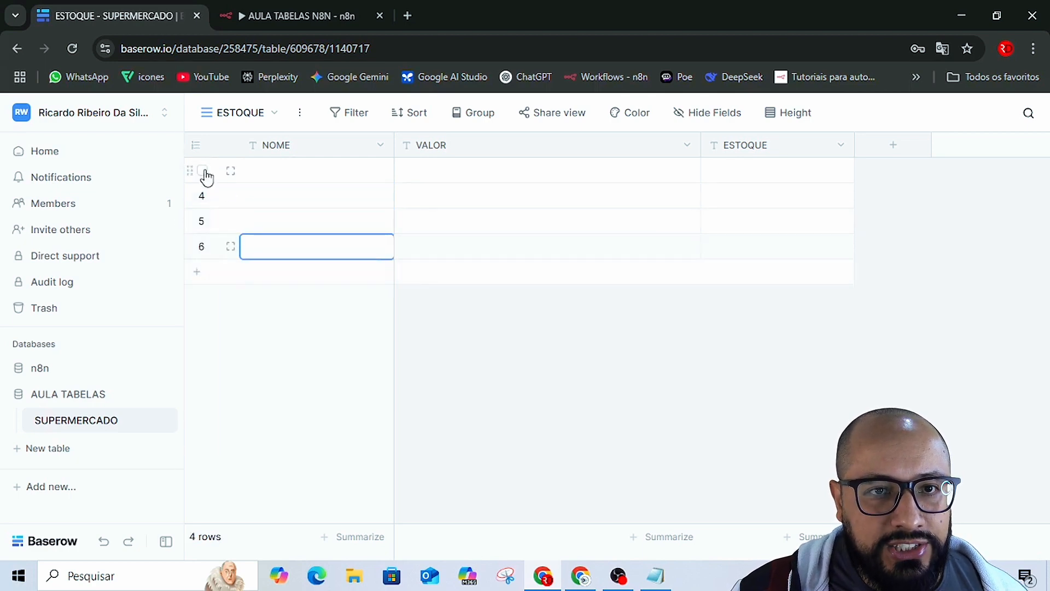
# Set the row numbering back to Count and delete empty rows 4 and 3.
pyautogui.click(195, 146)
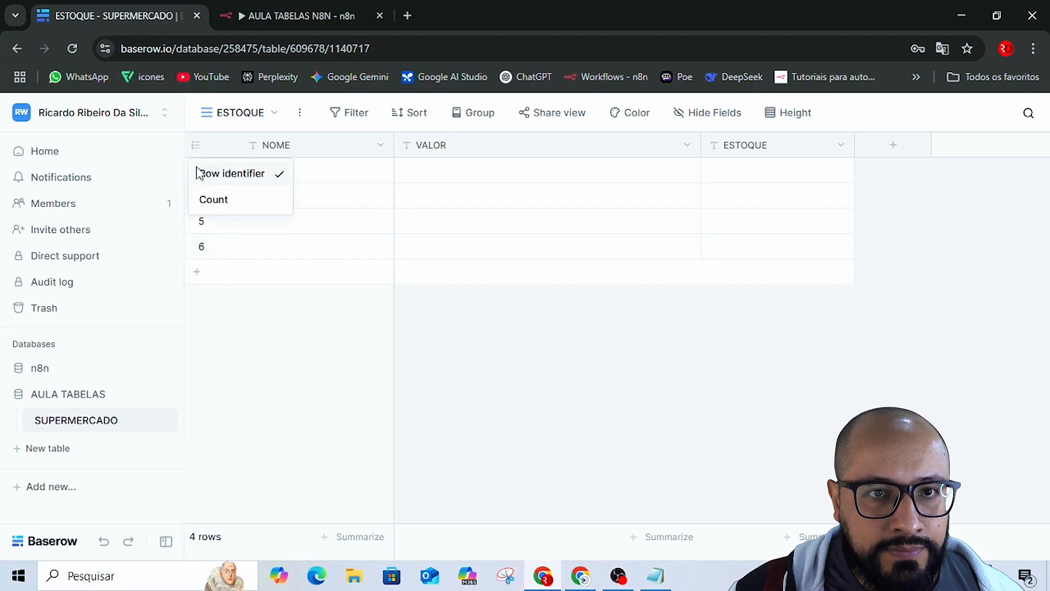
pyautogui.click(213, 200)
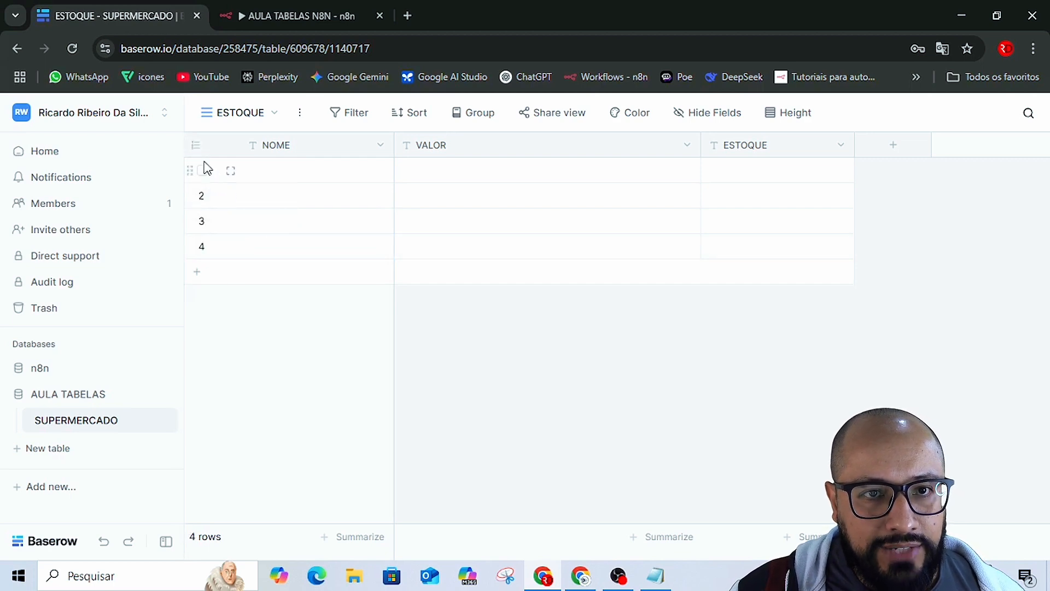
pyautogui.rightClick(251, 247)
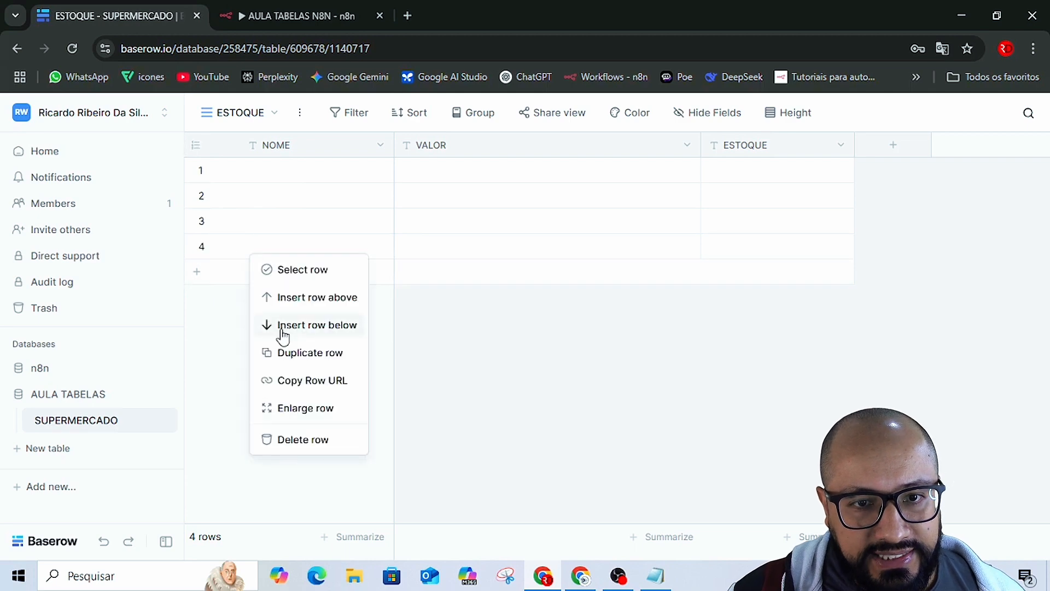
pyautogui.click(309, 440)
pyautogui.rightClick(253, 226)
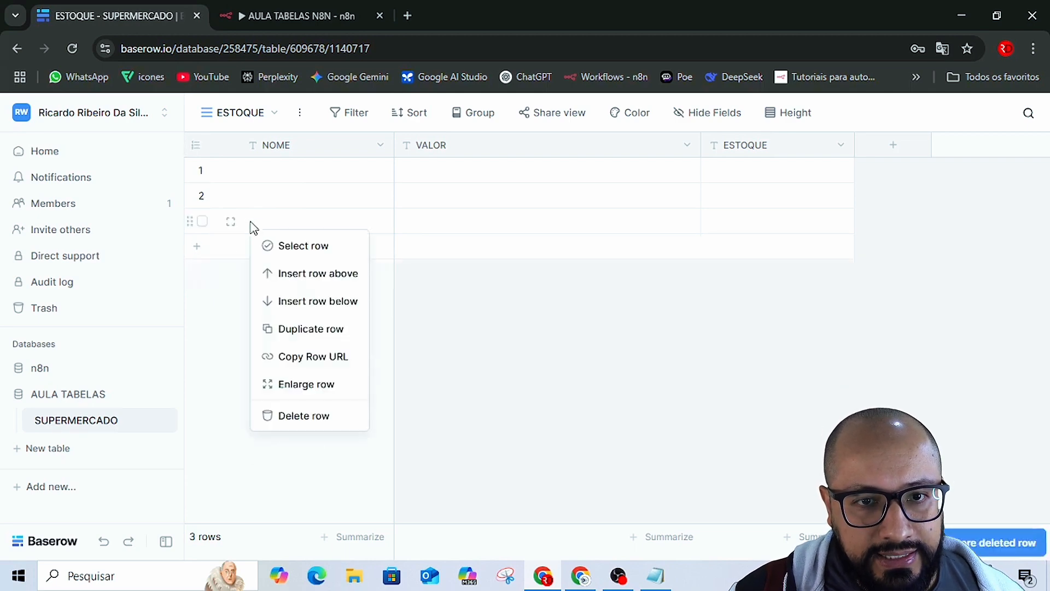
pyautogui.click(306, 422)
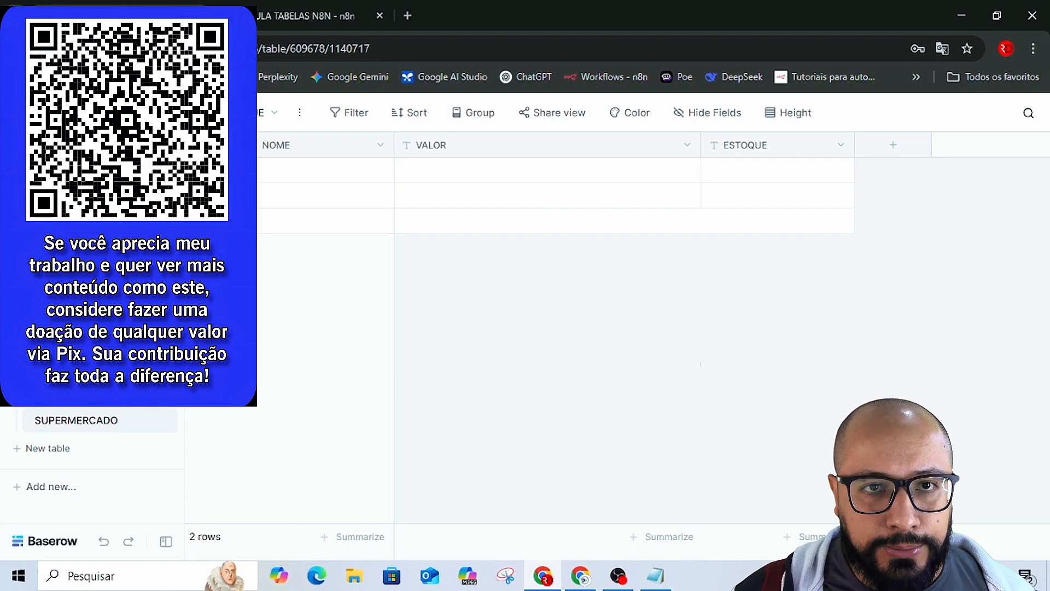
# Return to n8n, close the AGENTE BASEROW prompt editor and node settings, and save the workflow.
pyautogui.click(296, 14)
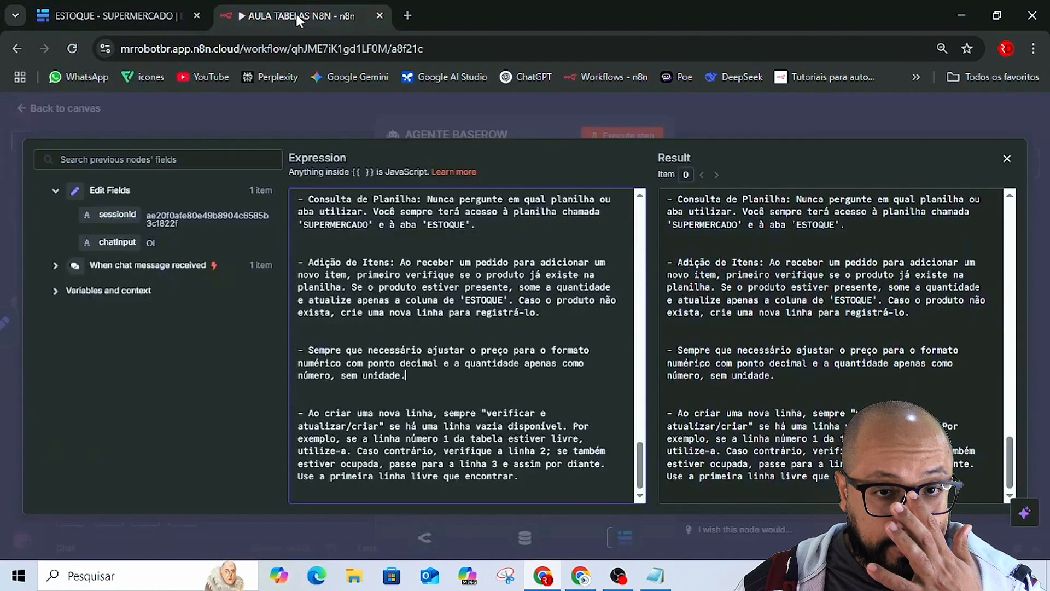
pyautogui.click(795, 113)
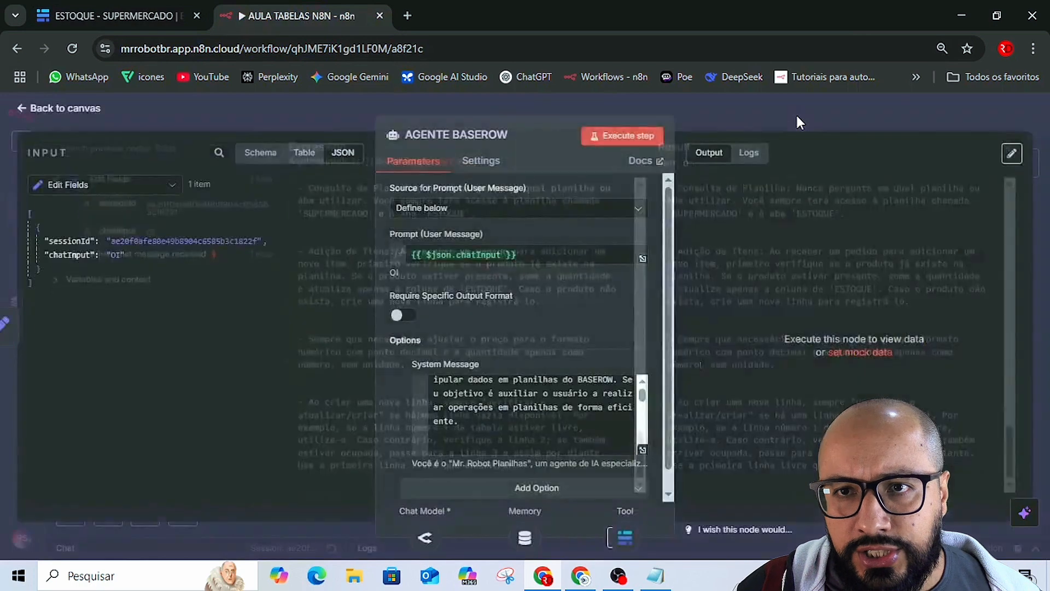
pyautogui.click(759, 116)
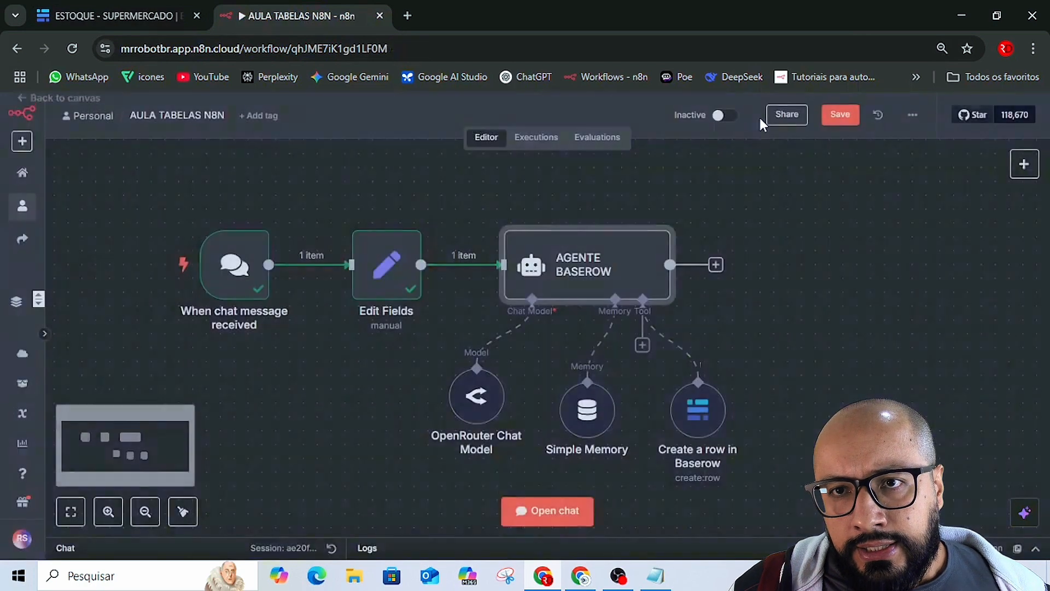
pyautogui.click(837, 116)
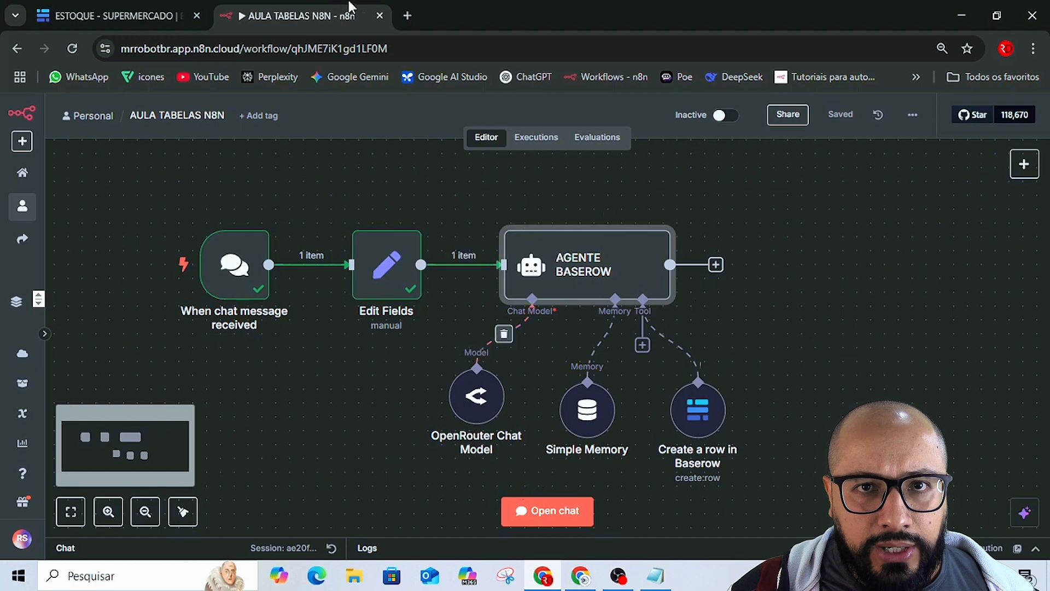
# Open Google Gemini in a new tab and send the request "CRIE UMA TABELA COM 10 ITENS DE SUPERMERCADO COM NOME, VALOR E QUANTIDADE".
pyautogui.click(409, 15)
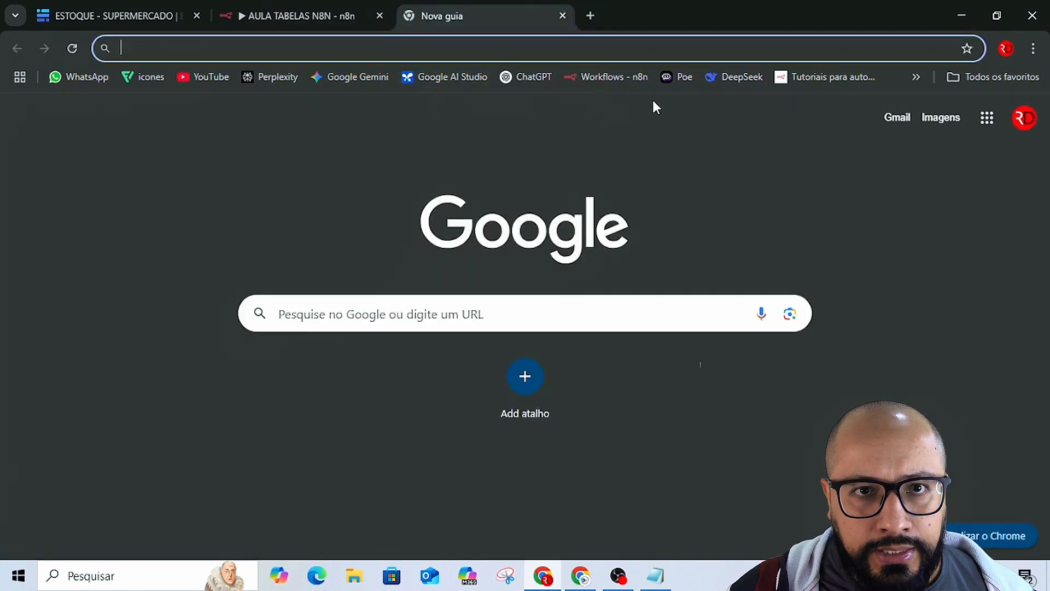
pyautogui.click(341, 78)
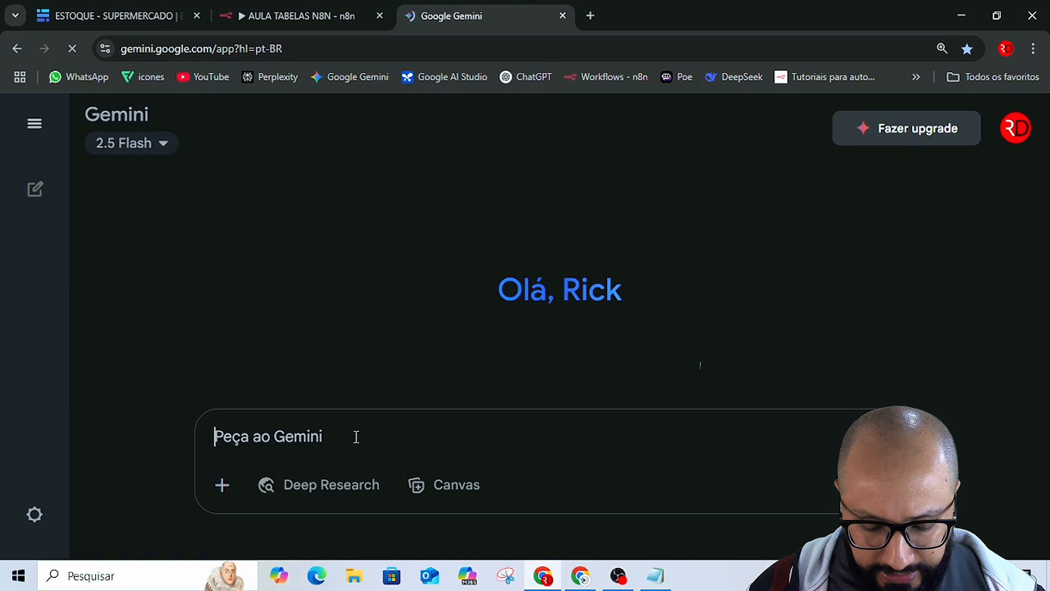
pyautogui.write('CRIE ')
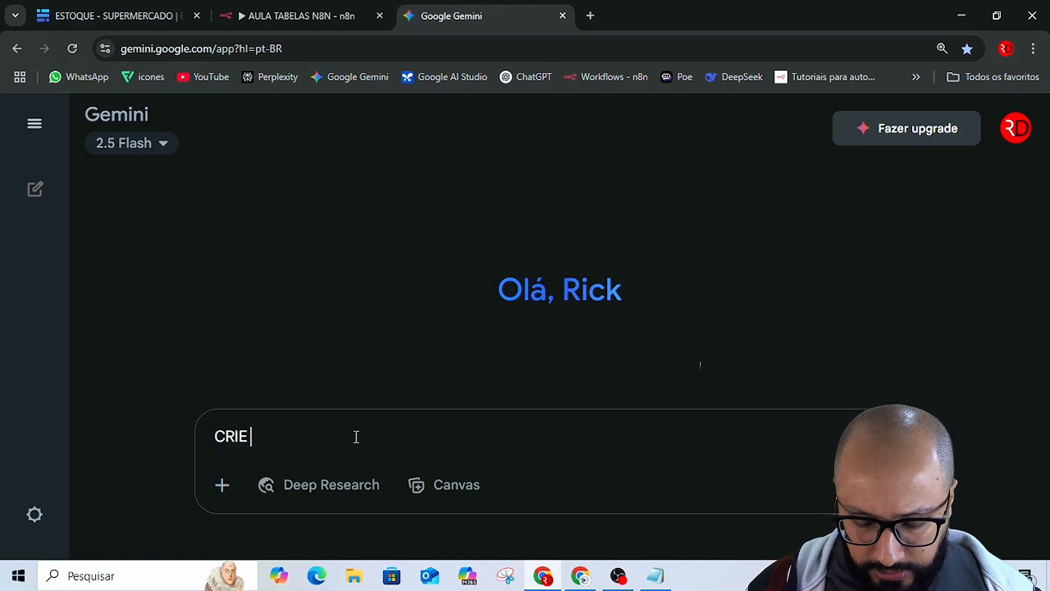
pyautogui.write('UMA TA')
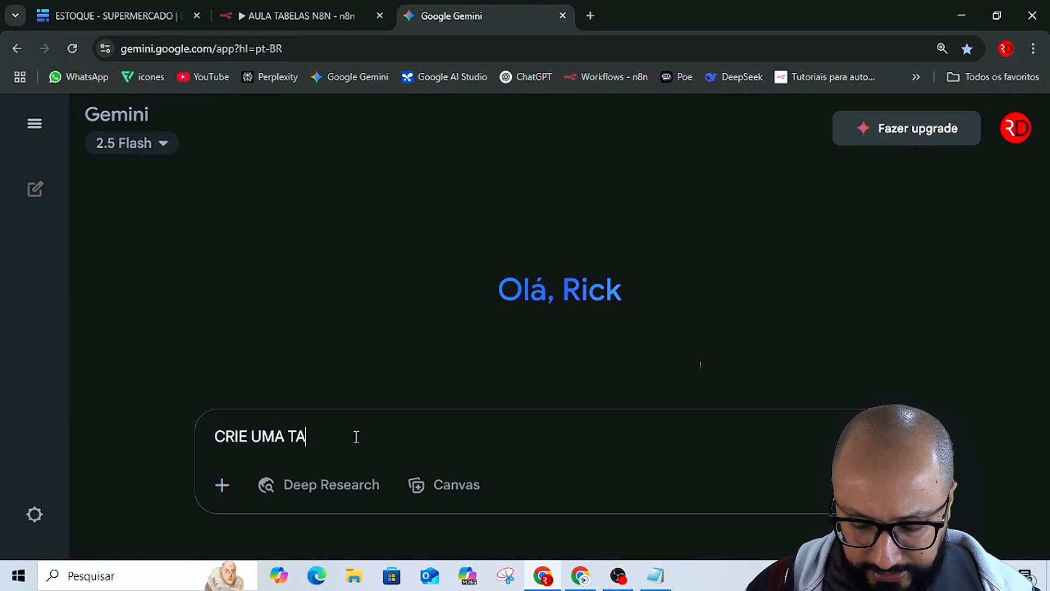
pyautogui.write('BELA CO')
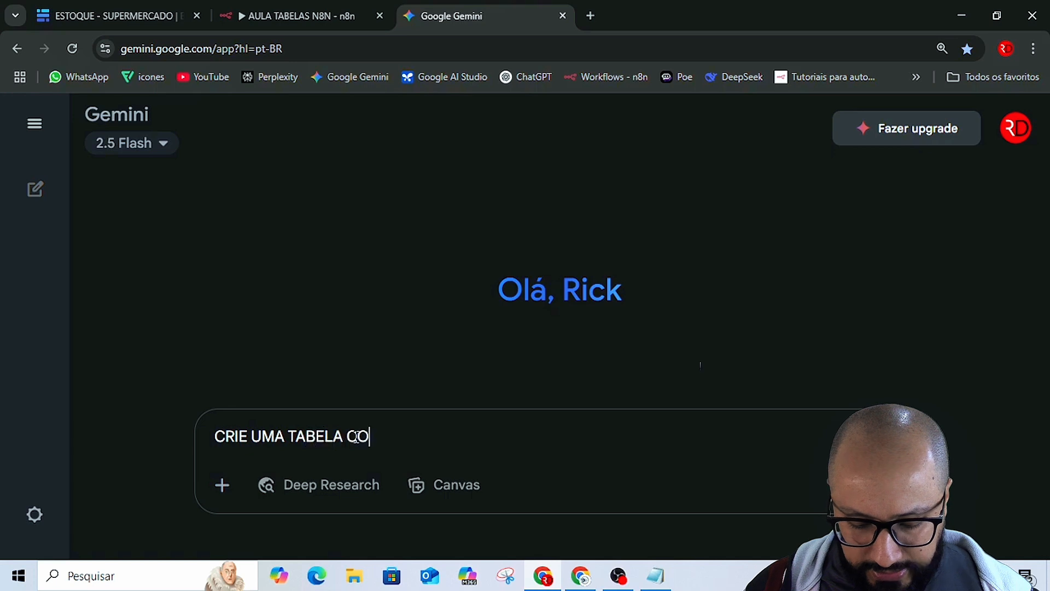
pyautogui.write('M 10')
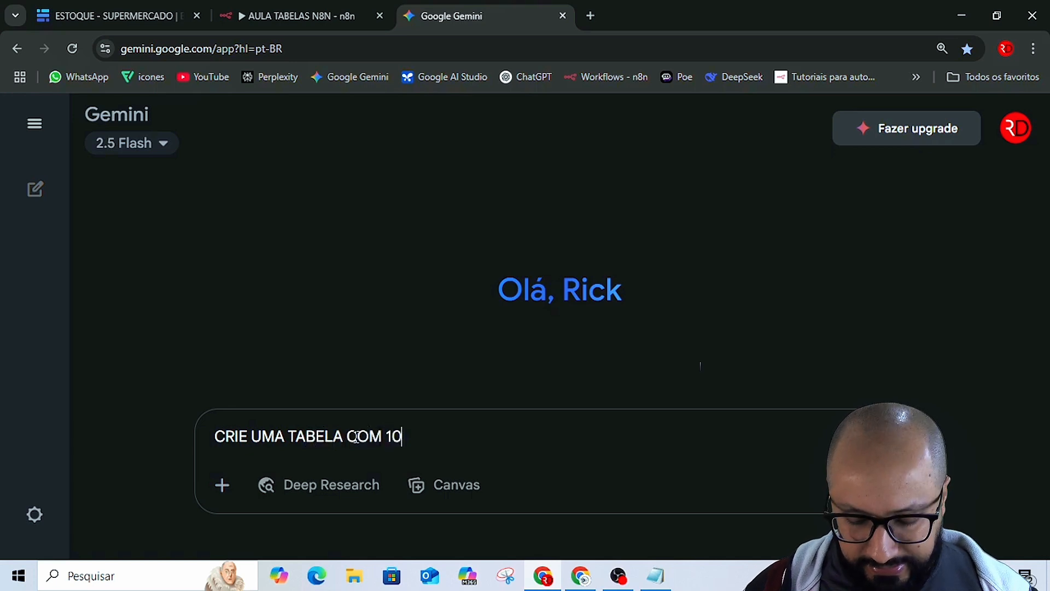
pyautogui.write(' ITEIS')
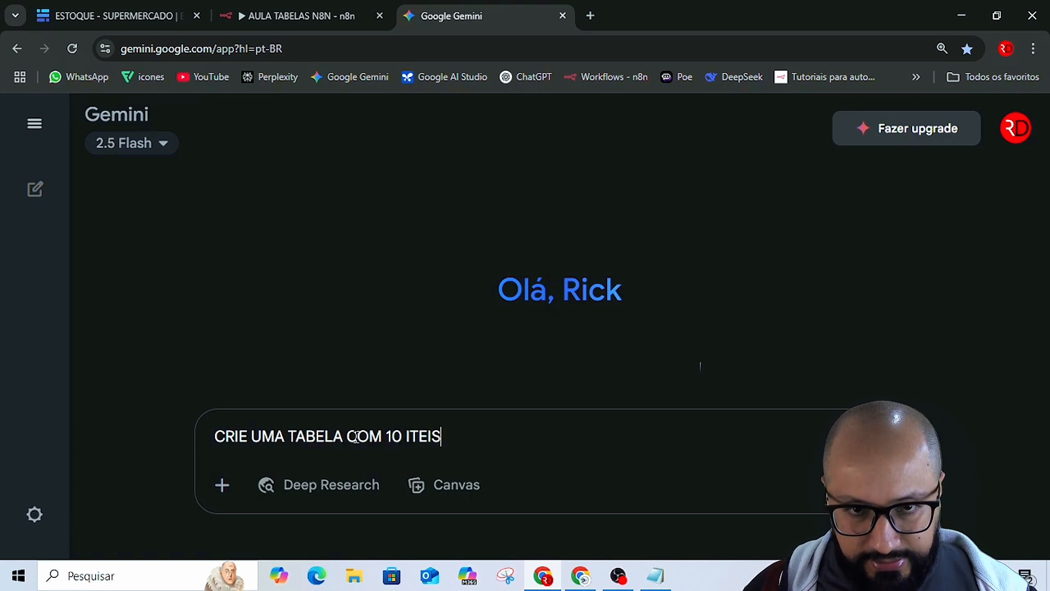
pyautogui.write(' D')
pyautogui.press('BackSpace')
pyautogui.press('BackSpace')
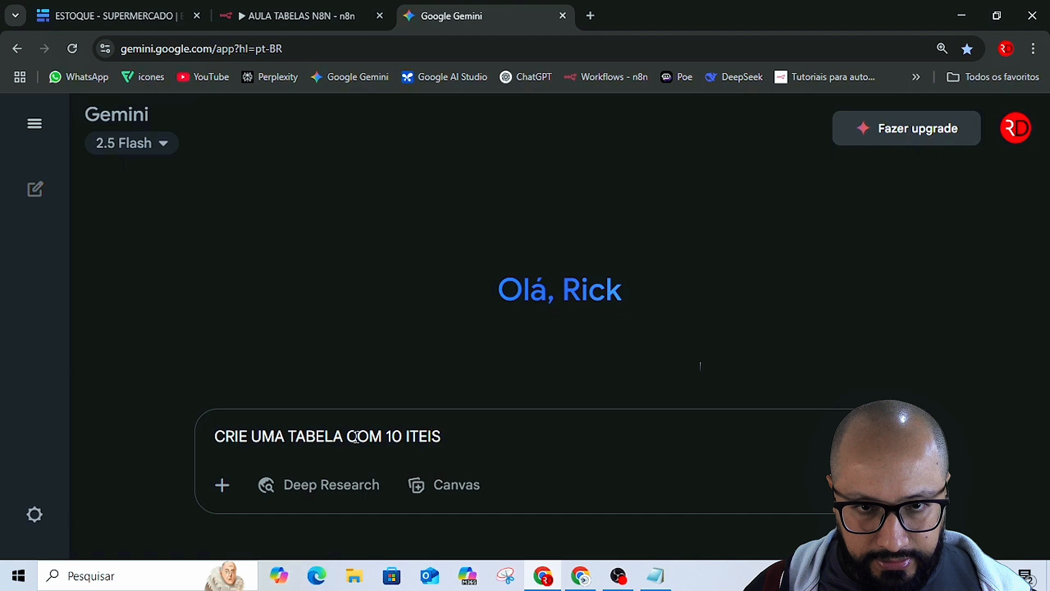
pyautogui.press('BackSpace')
pyautogui.press('BackSpace')
pyautogui.write('NS ')
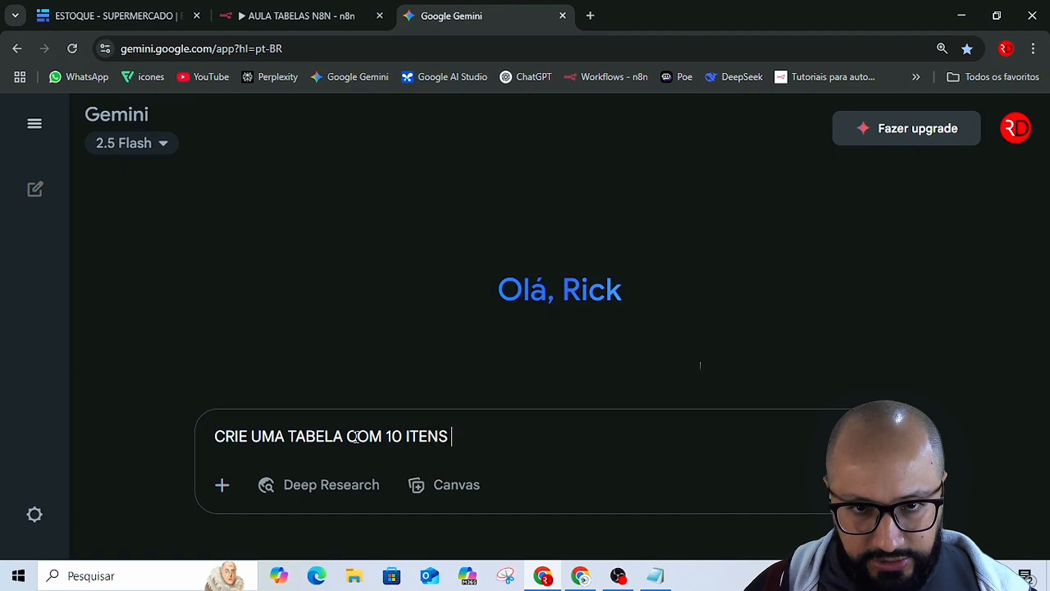
pyautogui.write('DE SU')
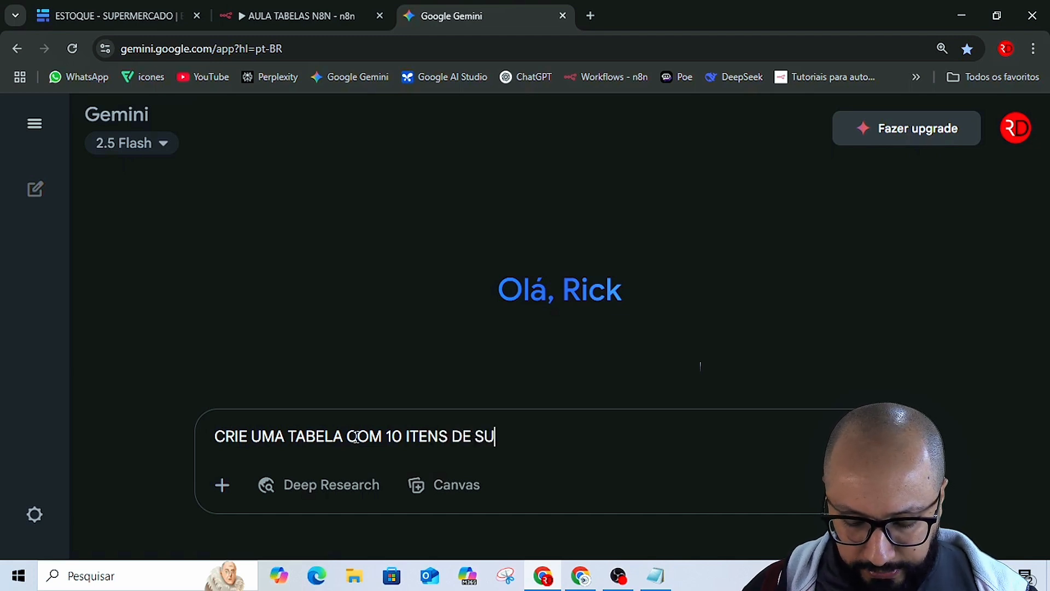
pyautogui.write('PERMERCADO')
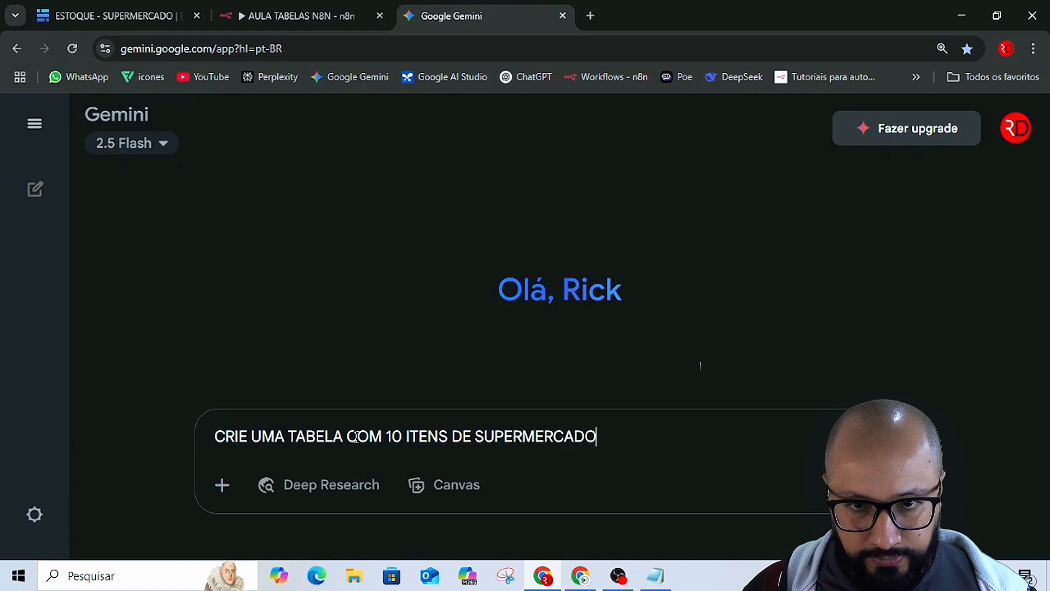
pyautogui.write(' COM N')
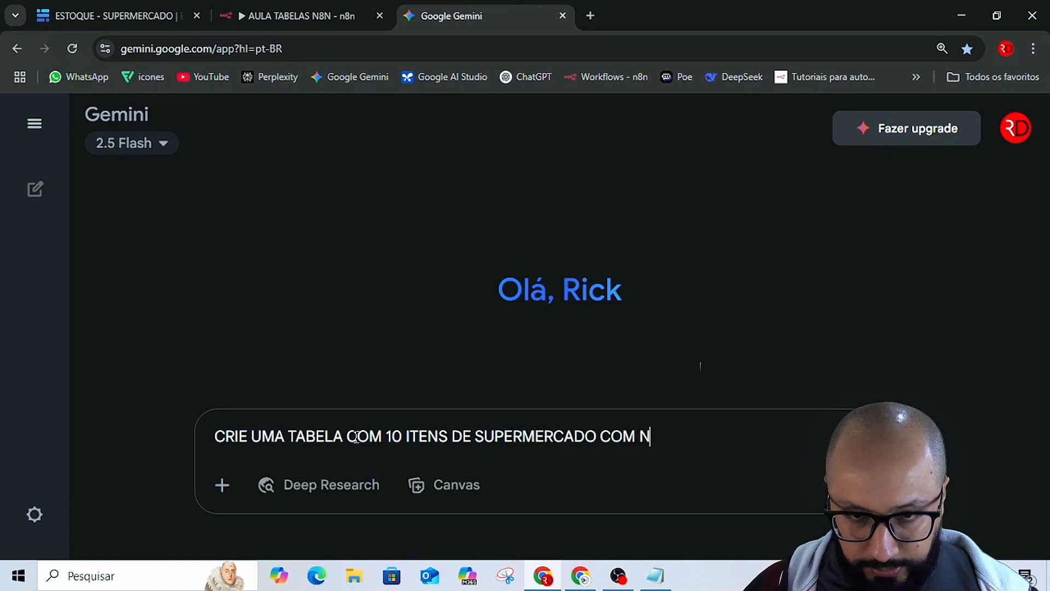
pyautogui.write('OME, ')
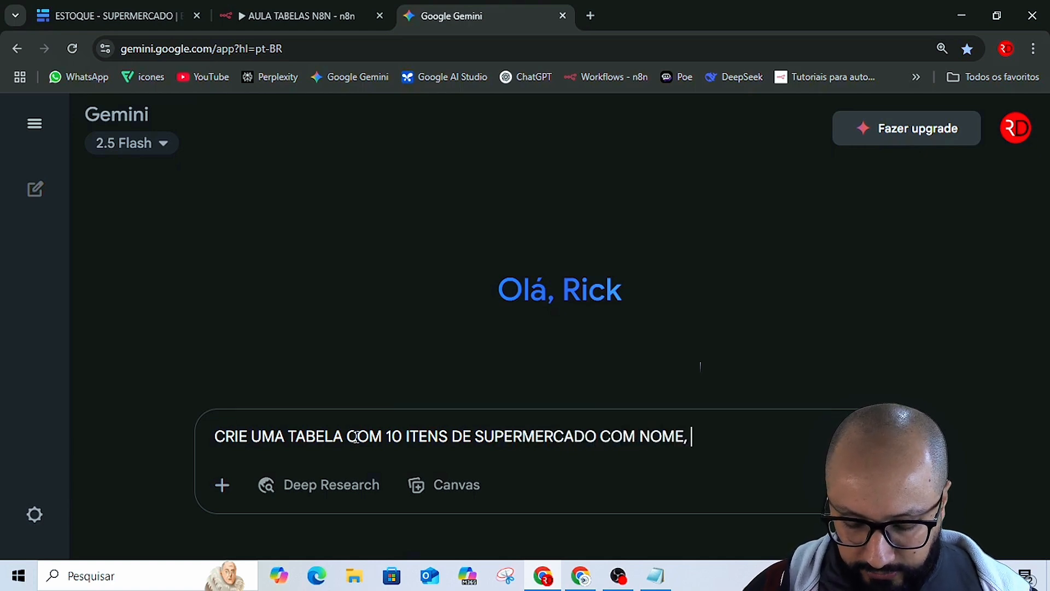
pyautogui.write('VALOR E ')
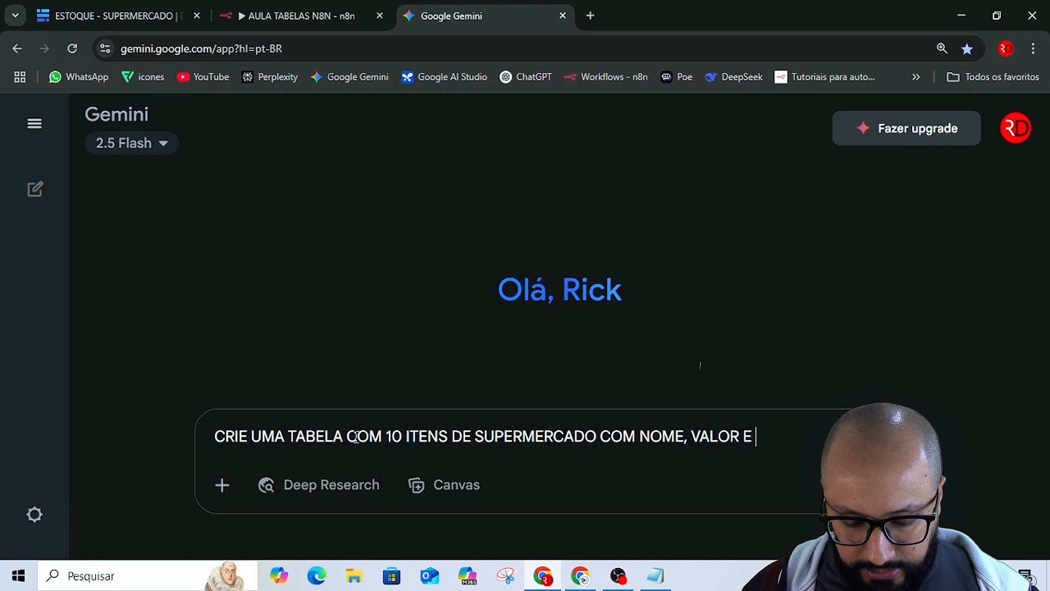
pyautogui.write('QUANT')
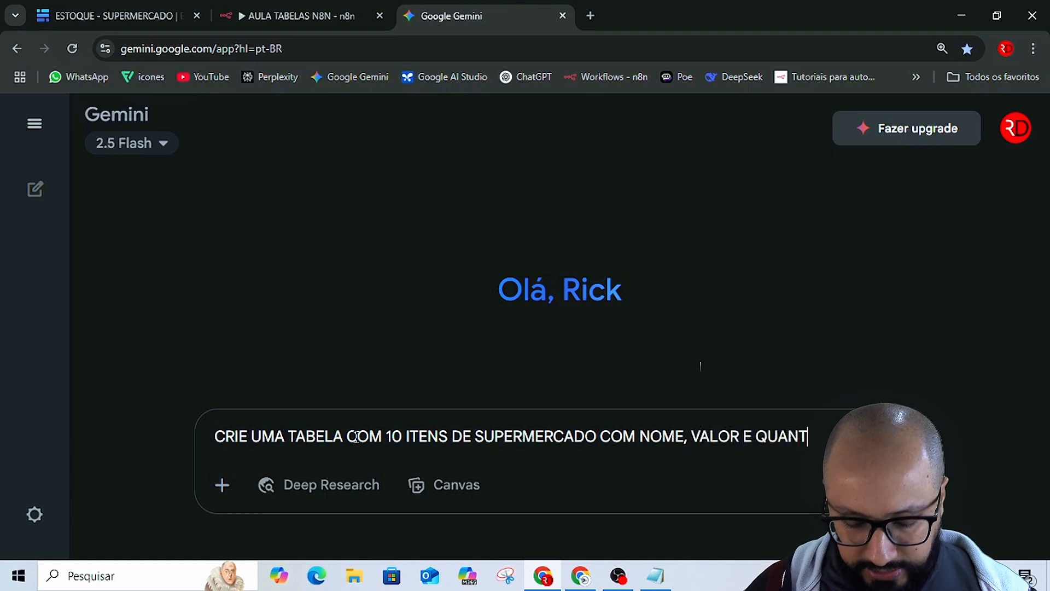
pyautogui.write('IDADE')
pyautogui.press('Return')
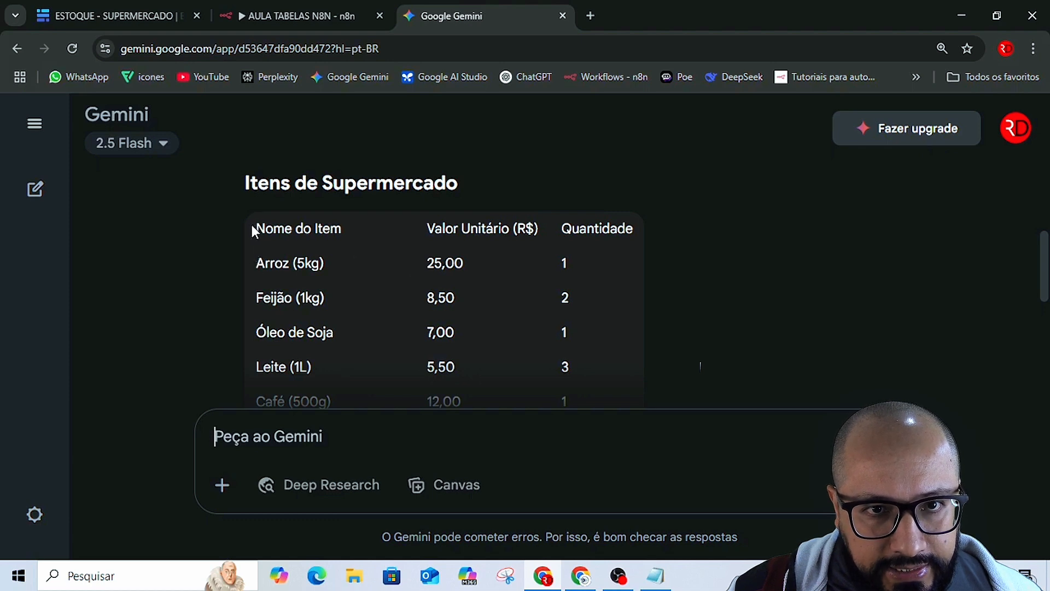
# Copy the header and the Arroz (5kg) row from Gemini's table and return to the n8n workflow.
pyautogui.moveTo(251, 225); pyautogui.dragTo(372, 261)
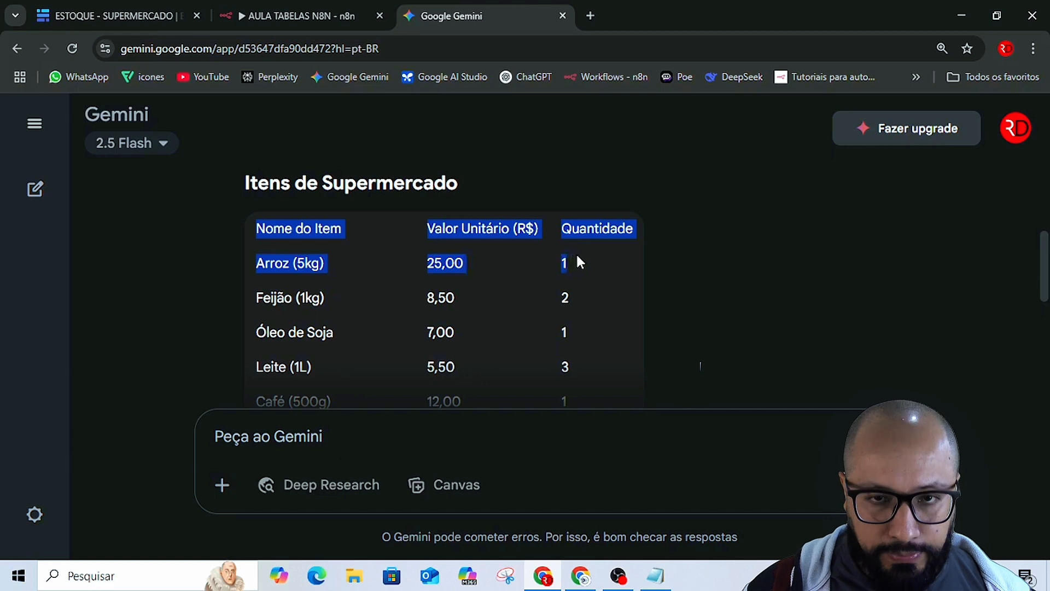
pyautogui.click(128, 14)
pyautogui.click(284, 16)
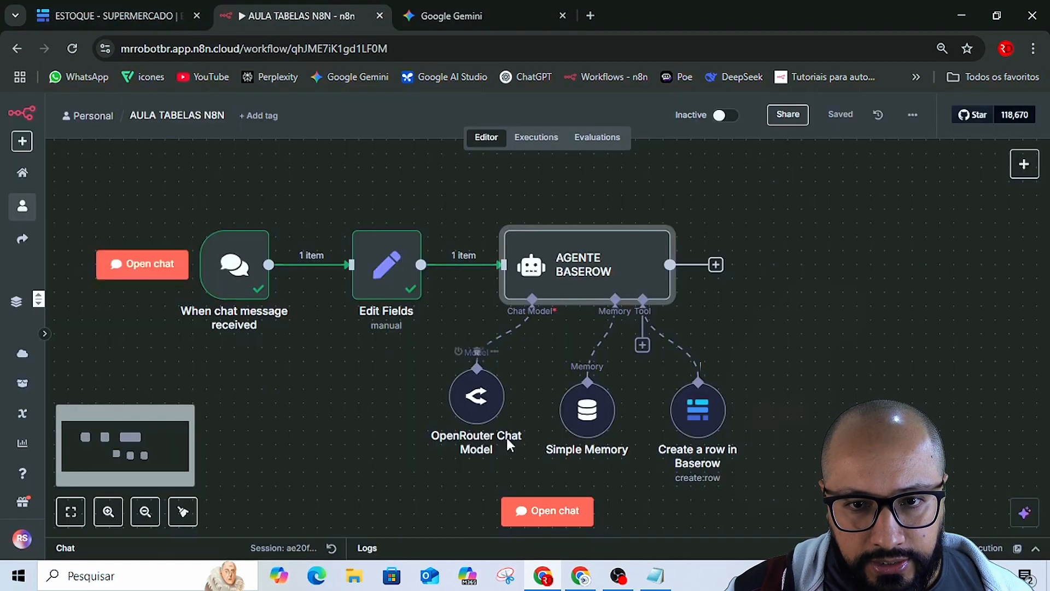
# Open the workflow chat, clear the previous execution and reset the chat session.
pyautogui.click(543, 511)
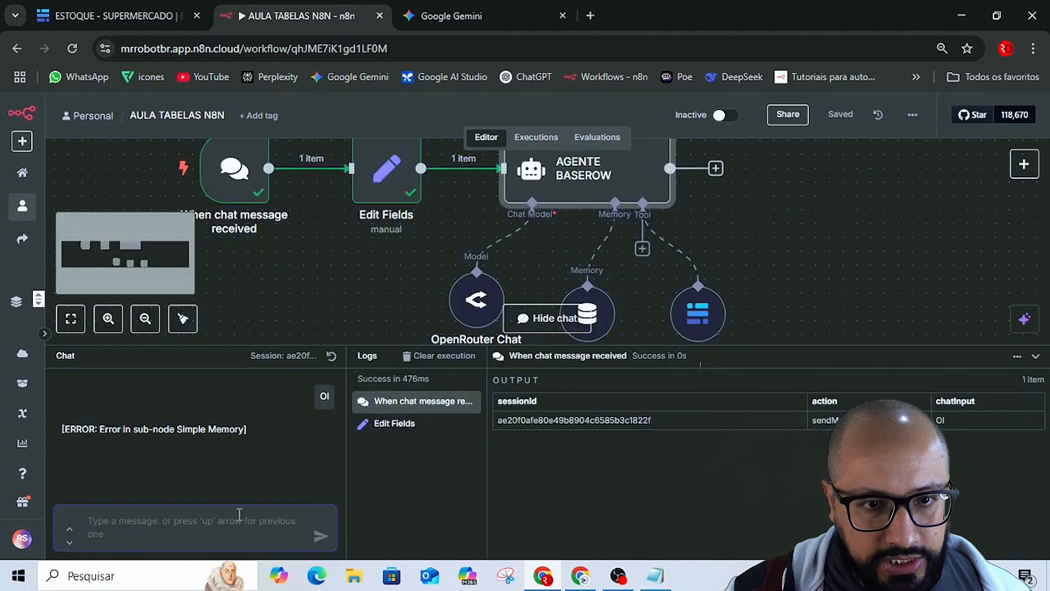
pyautogui.click(421, 356)
pyautogui.click(326, 358)
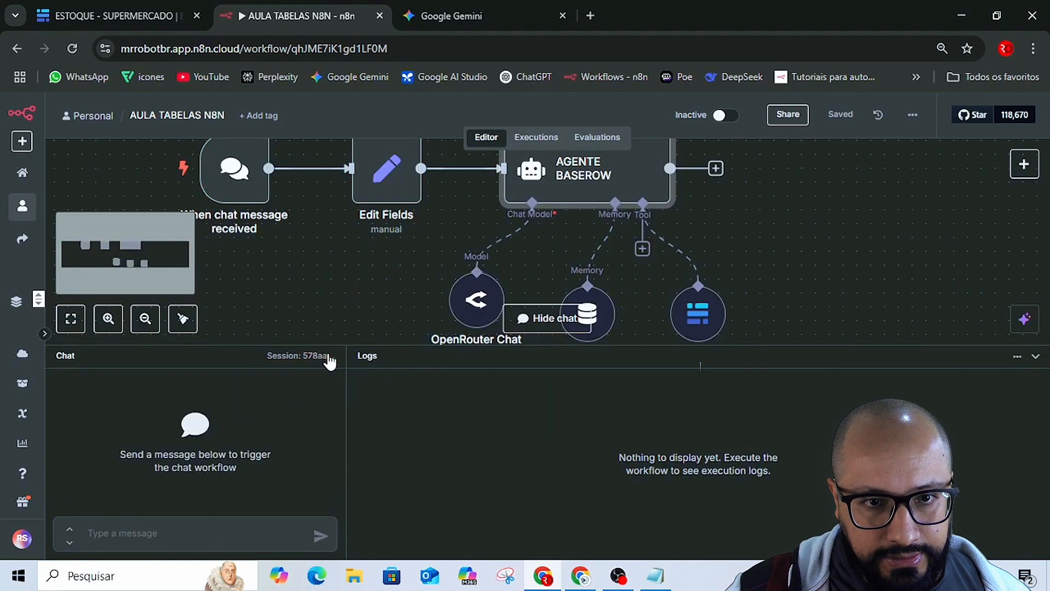
# Send the copied table header with the row Arroz (5kg), 25,00, 1 as a chat message to the agent.
pyautogui.click(225, 532)
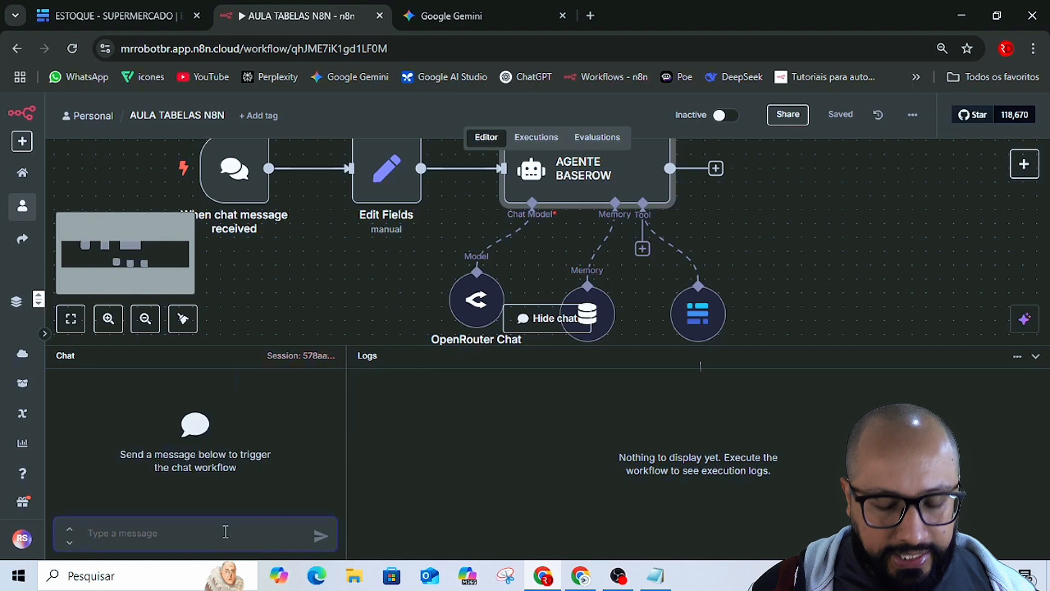
pyautogui.write('Nome do Item\tValor Unitário (R$)\tQuantidade Arroz (5kg)\t25,00\t1')
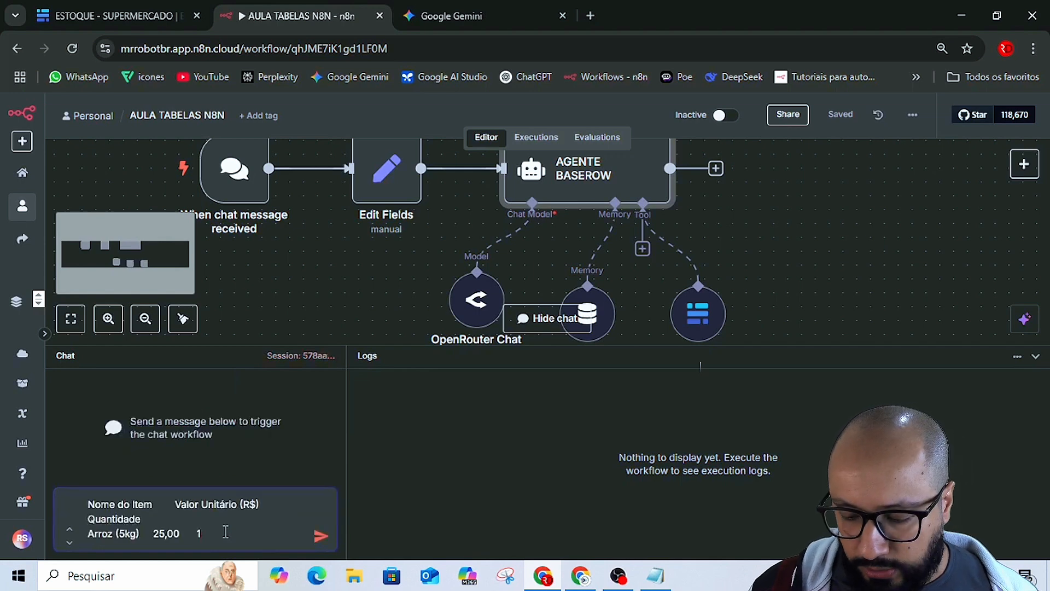
pyautogui.press('Return')
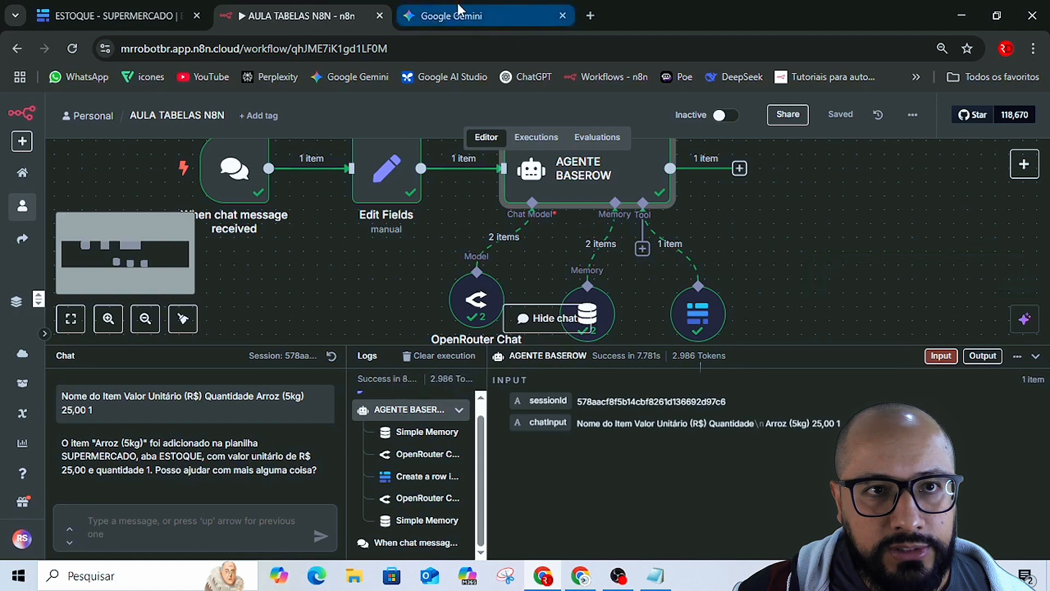
# Check the SUPERMERCADO table in Baserow for the Arroz (5kg) row and return to the n8n workflow.
pyautogui.click(79, 10)
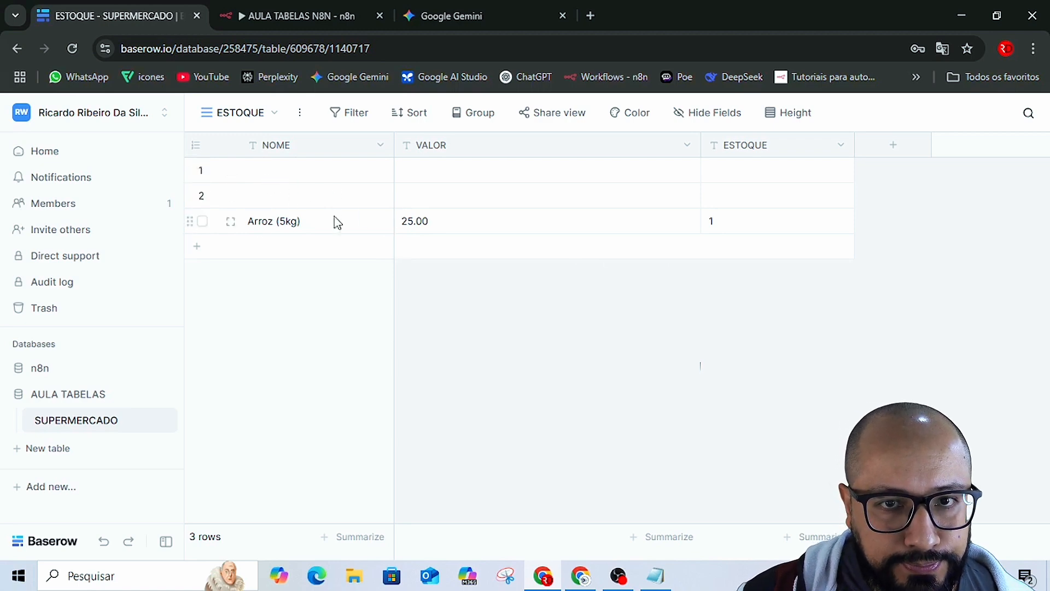
pyautogui.click(280, 175)
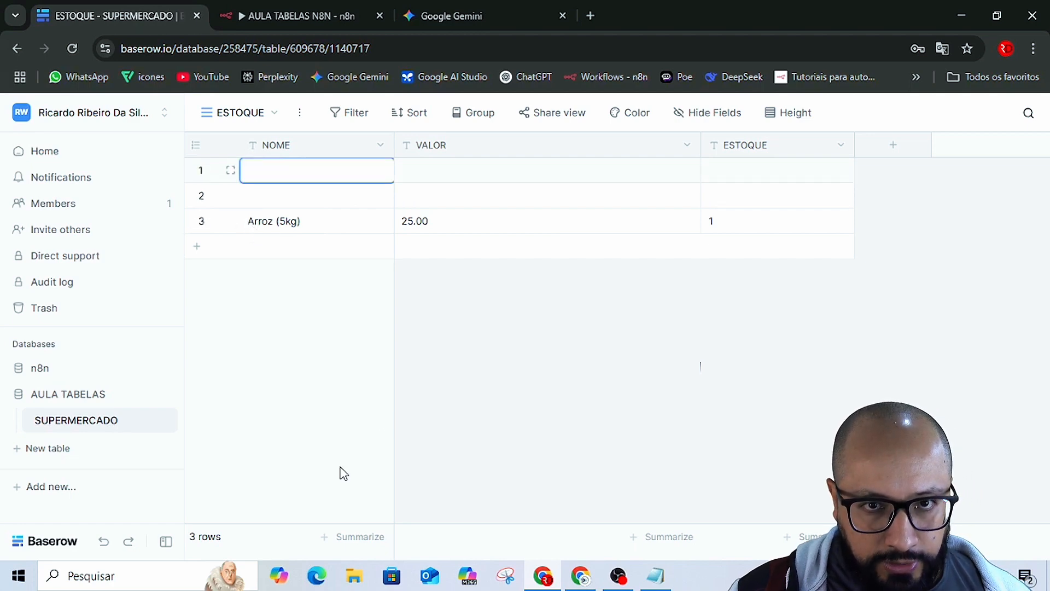
pyautogui.click(280, 15)
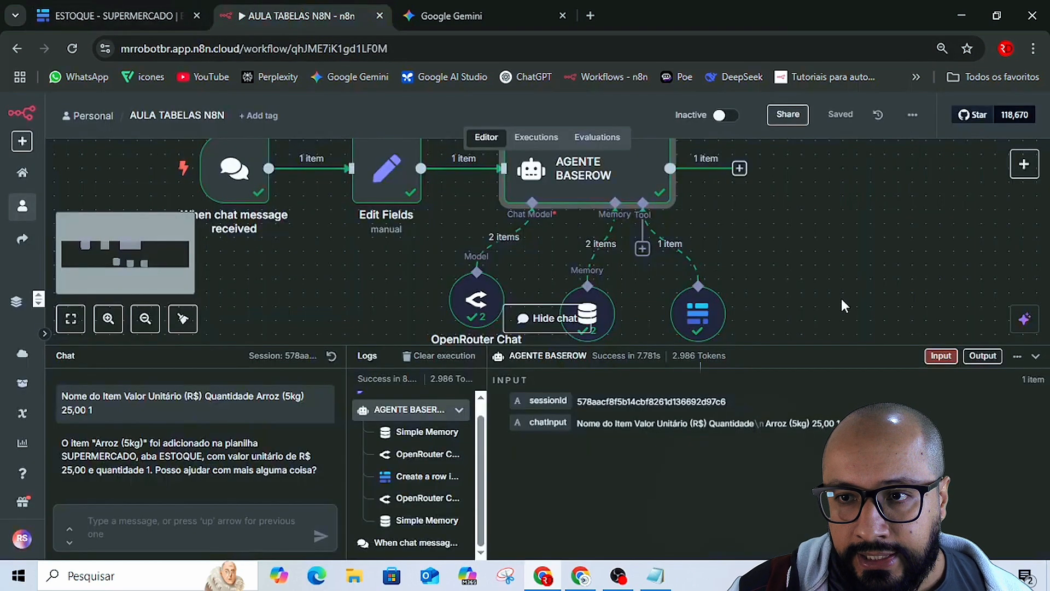
# Hide the chat, move the Create a row in Baserow node aside and add another Baserow Tool to AGENTE BASEROW.
pyautogui.click(1035, 356)
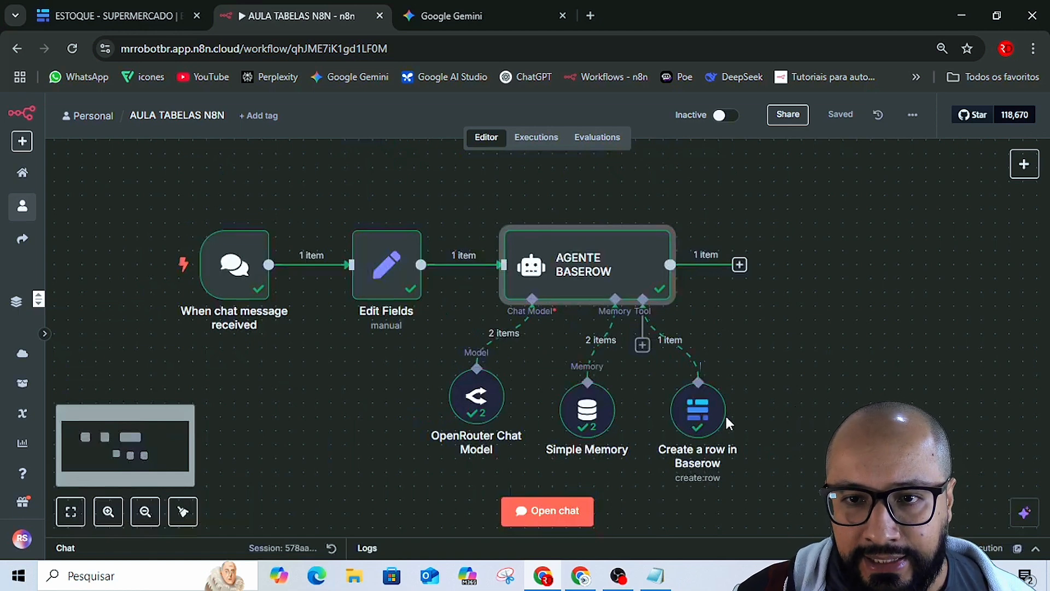
pyautogui.moveTo(705, 408); pyautogui.dragTo(995, 379)
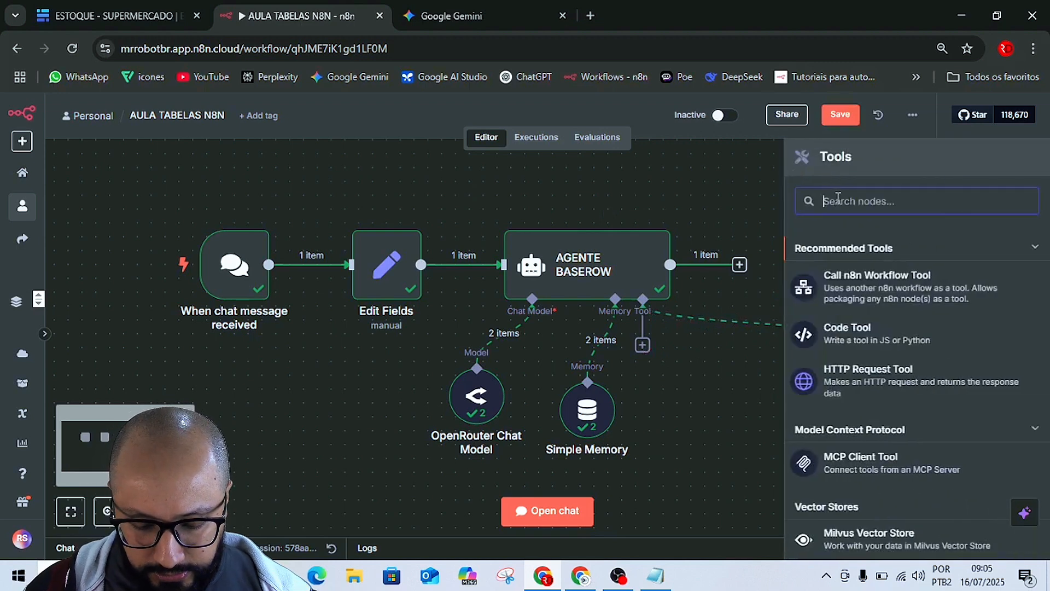
pyautogui.write('BASE')
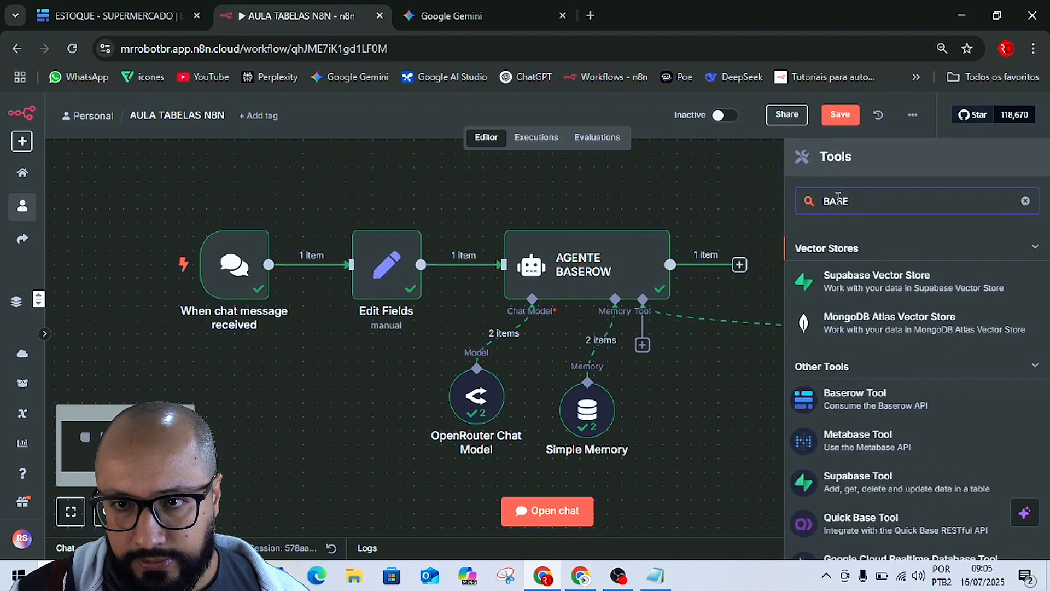
pyautogui.click(868, 399)
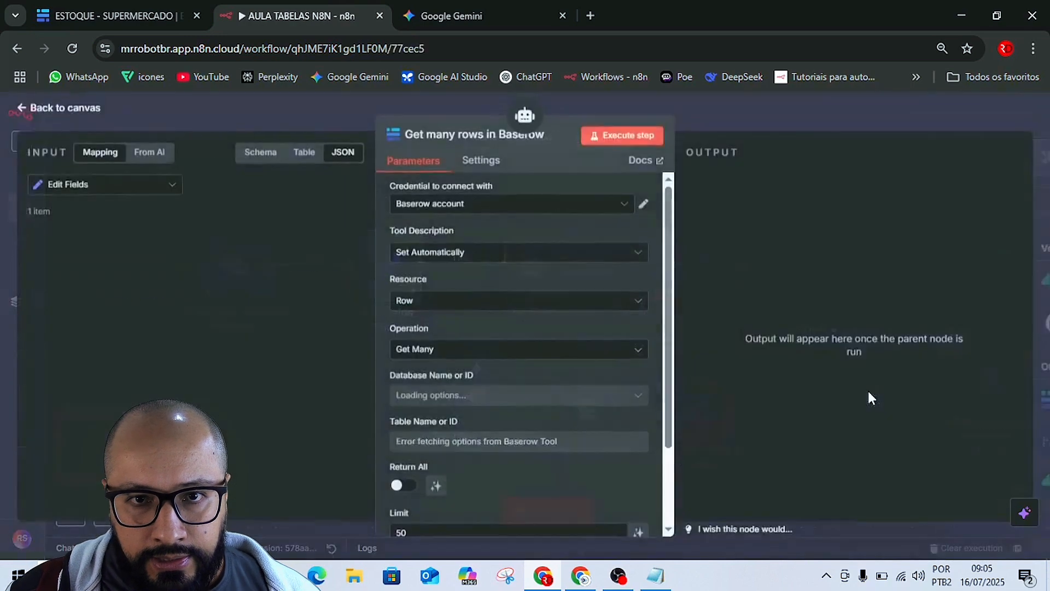
# Translate the page into Portuguese and set the new Baserow tool's operation to Get (Pegar).
pyautogui.click(419, 350)
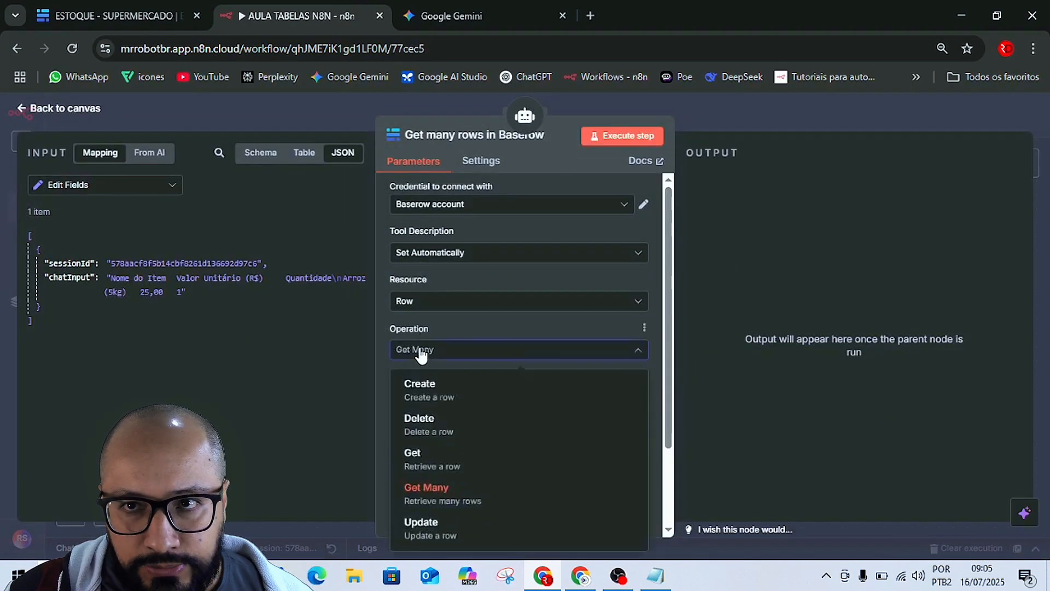
pyautogui.rightClick(775, 116)
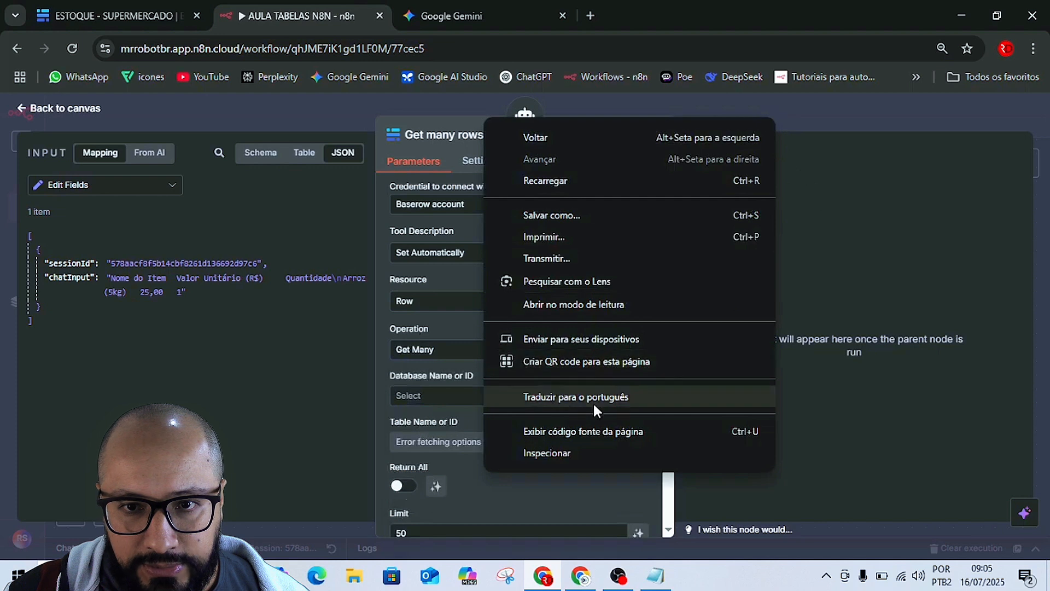
pyautogui.click(593, 400)
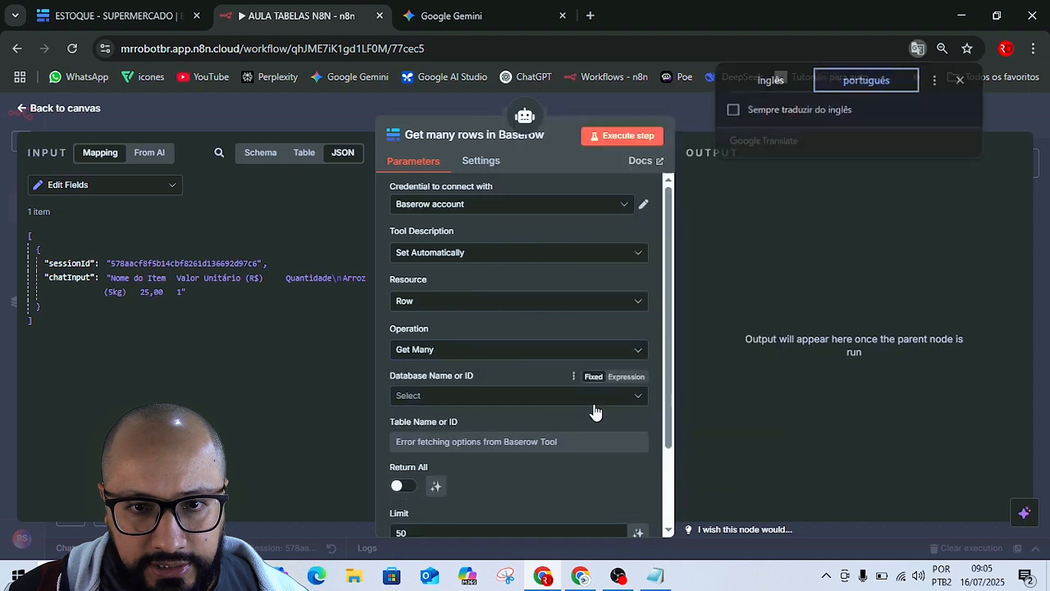
pyautogui.click(419, 353)
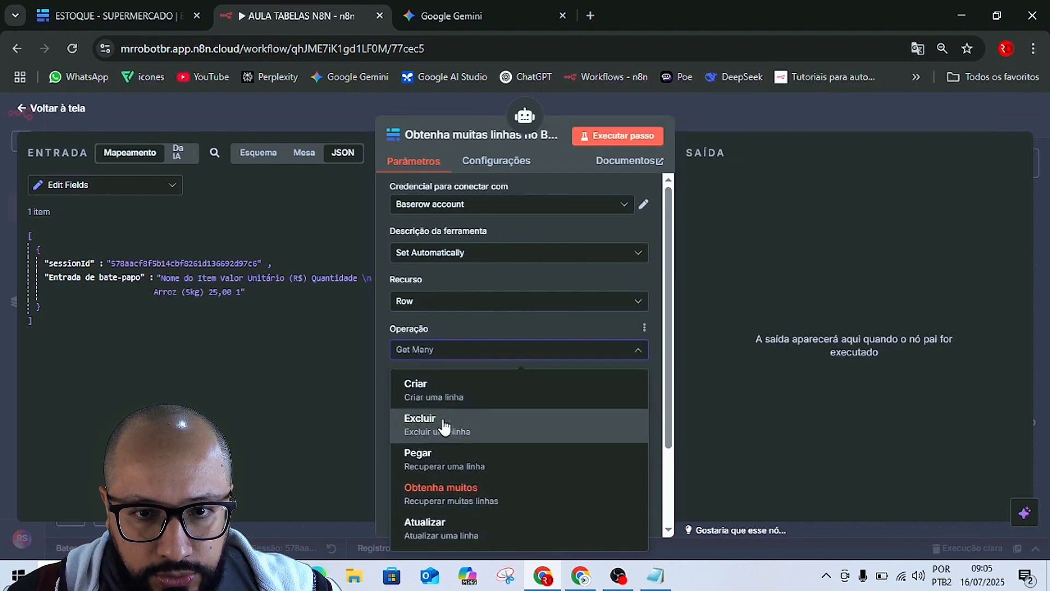
pyautogui.click(446, 462)
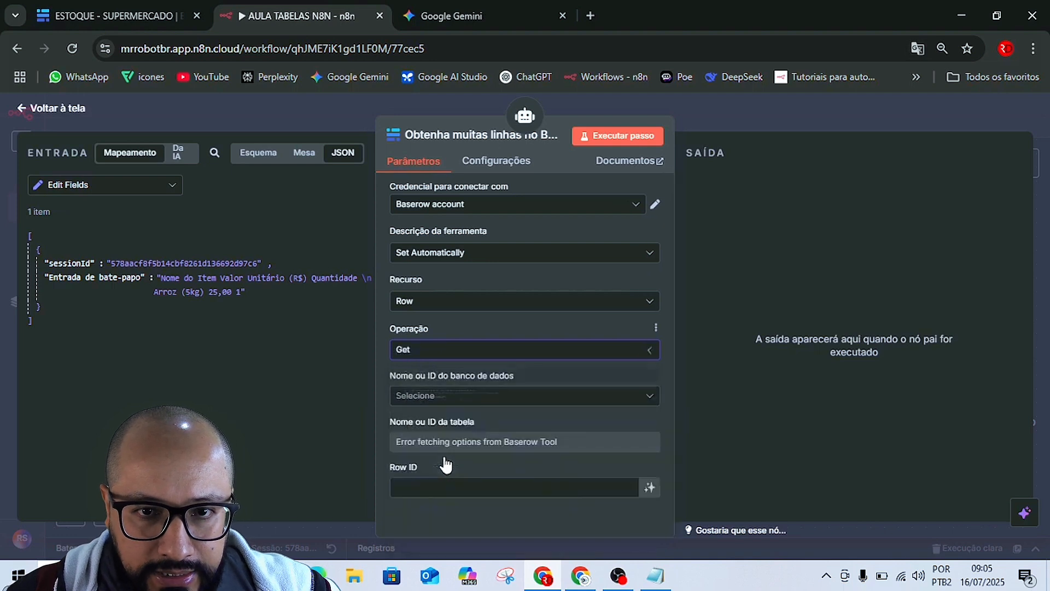
# Point the get-row tool at the AULA TABELAS database and SUPERMERCADO table, letting the model define the row ID.
pyautogui.click(430, 396)
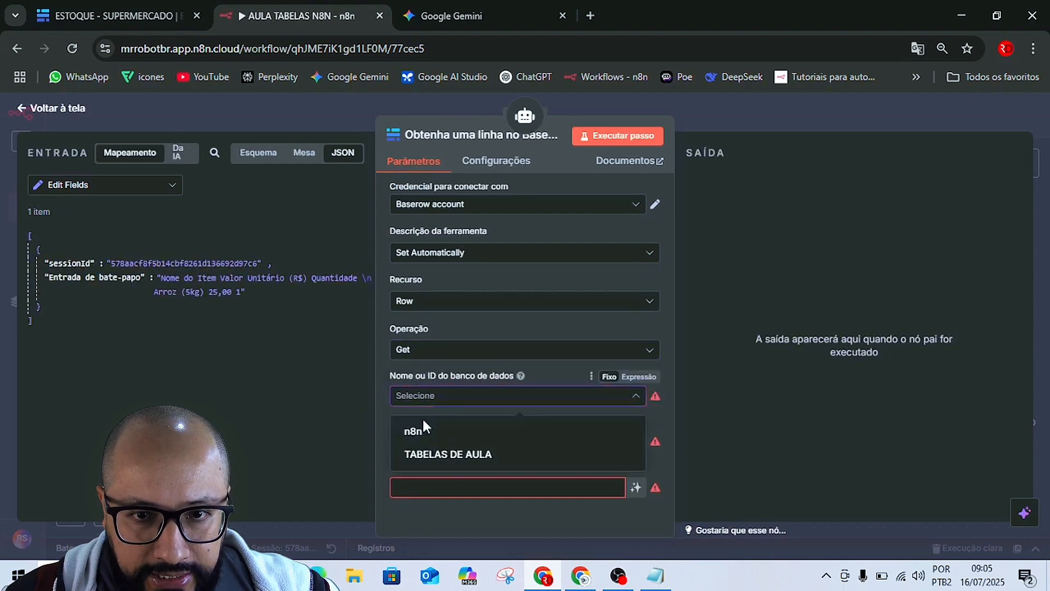
pyautogui.click(437, 462)
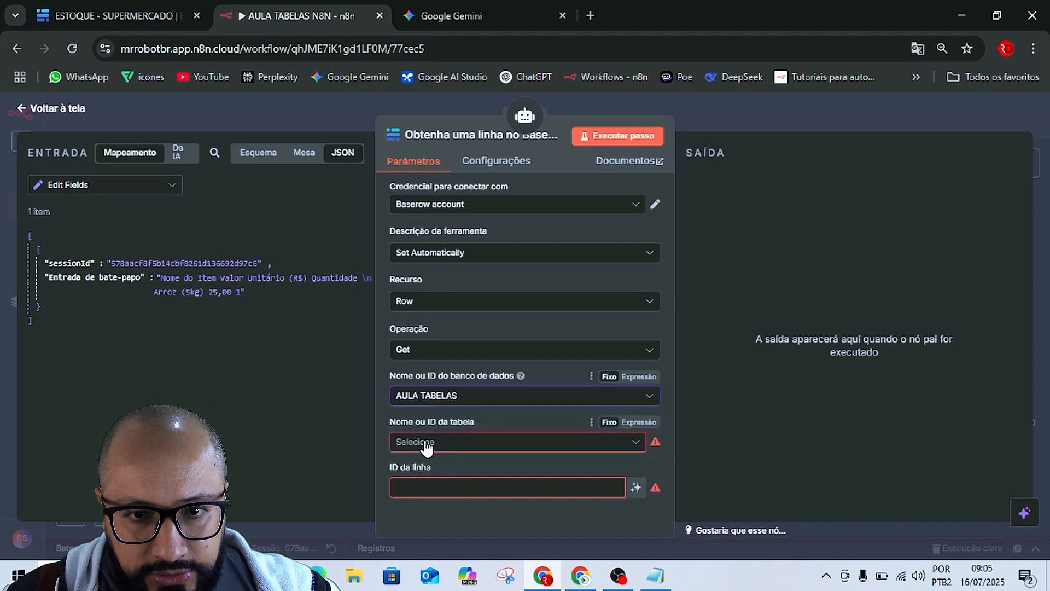
pyautogui.click(425, 442)
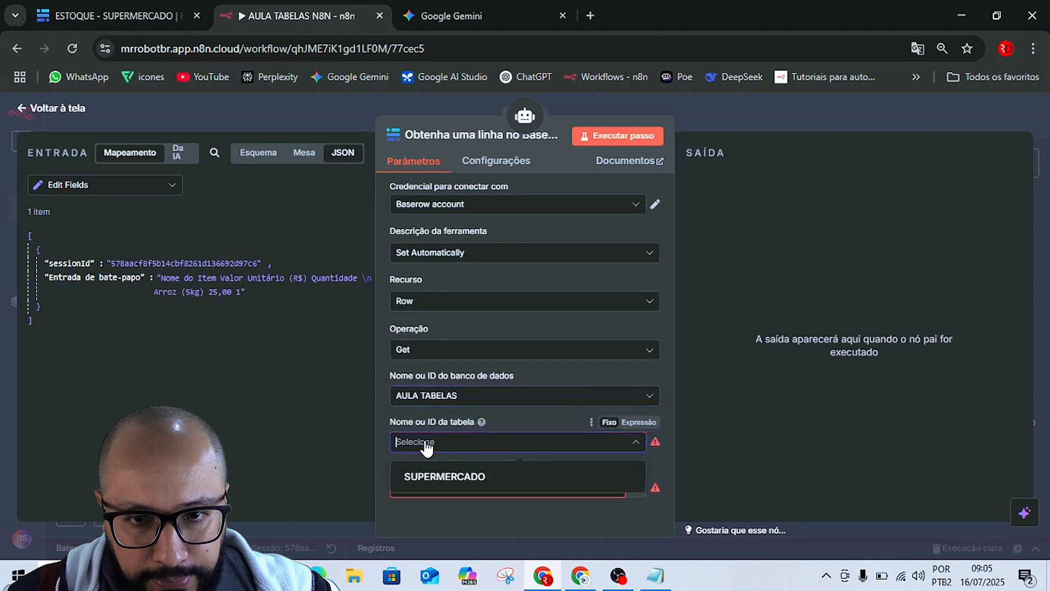
pyautogui.click(433, 475)
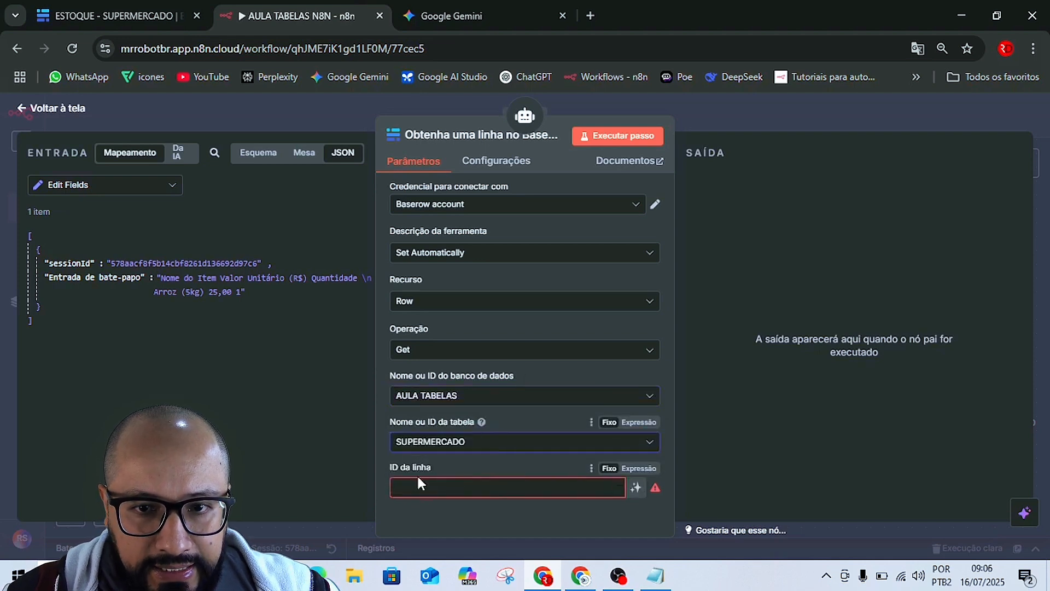
pyautogui.click(637, 488)
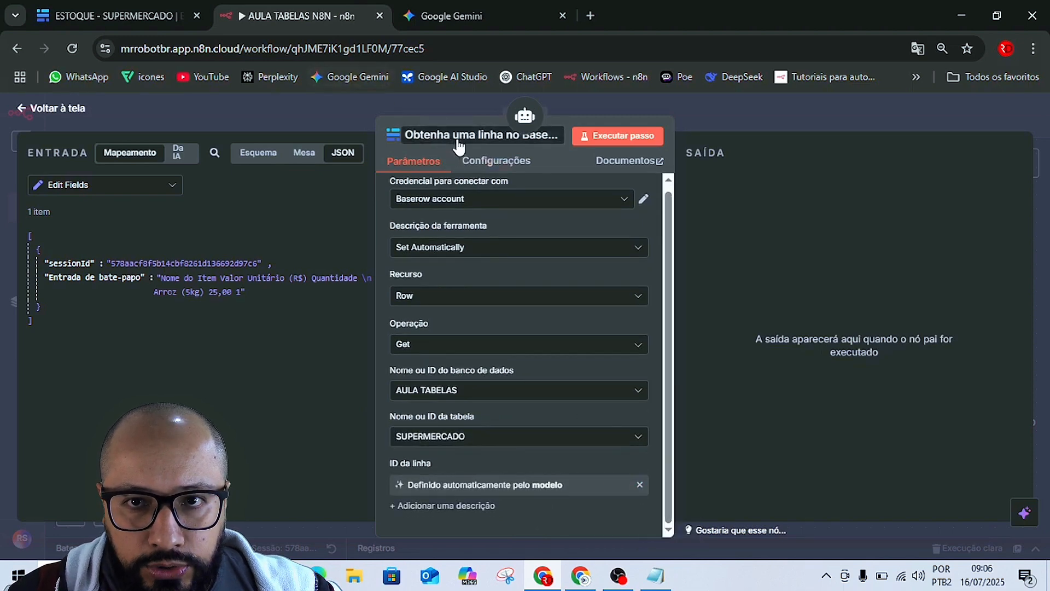
# Return to the canvas, save the workflow and move the get-row tool beside the create-row tool.
pyautogui.click(760, 110)
pyautogui.click(840, 114)
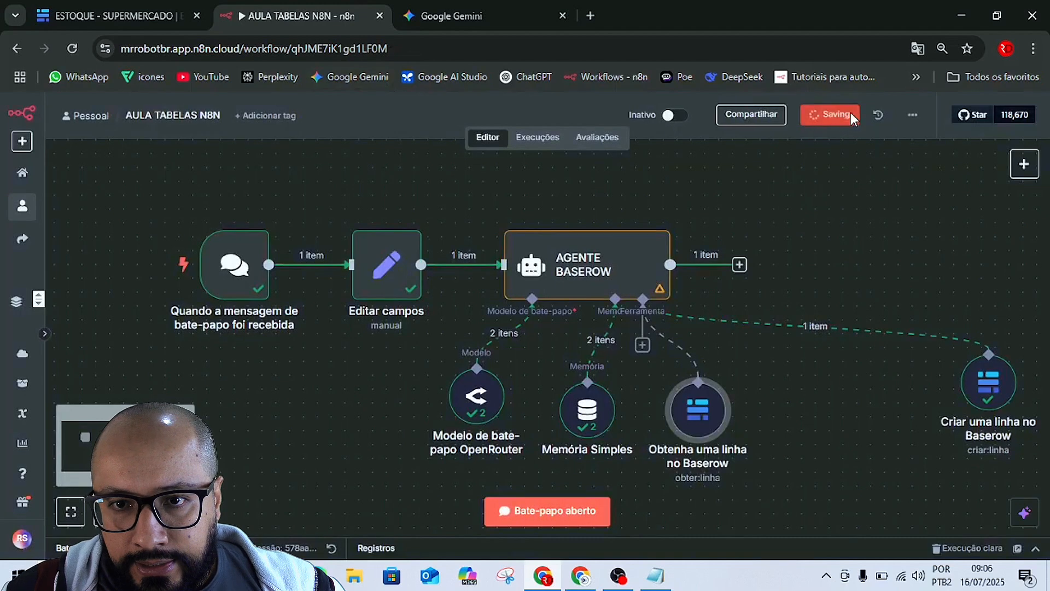
pyautogui.moveTo(690, 404); pyautogui.dragTo(868, 387)
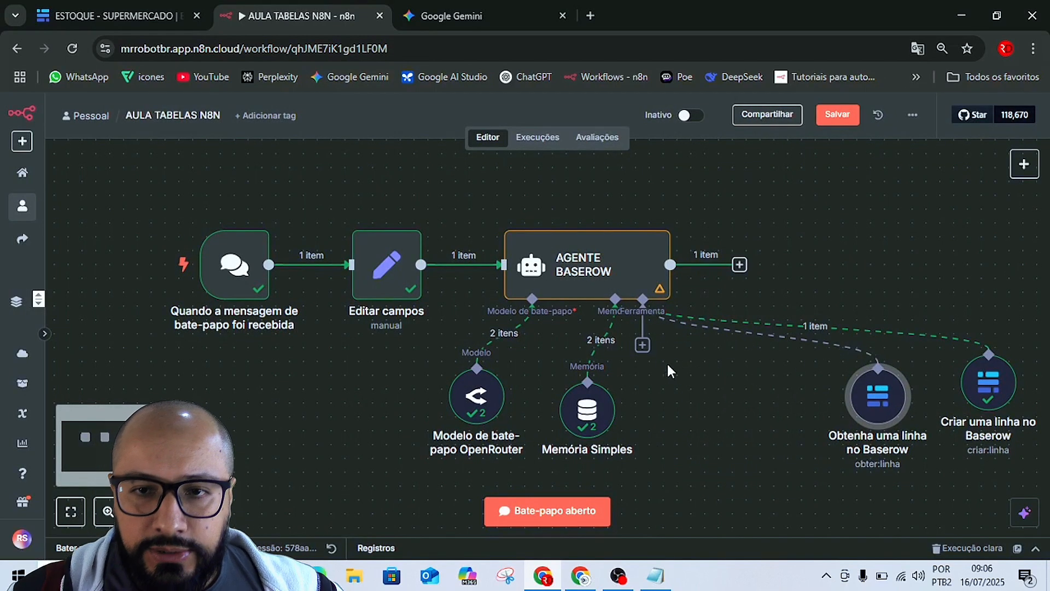
# Add another Baserow tool to AGENTE BASEROW with the Get Many row operation.
pyautogui.click(644, 349)
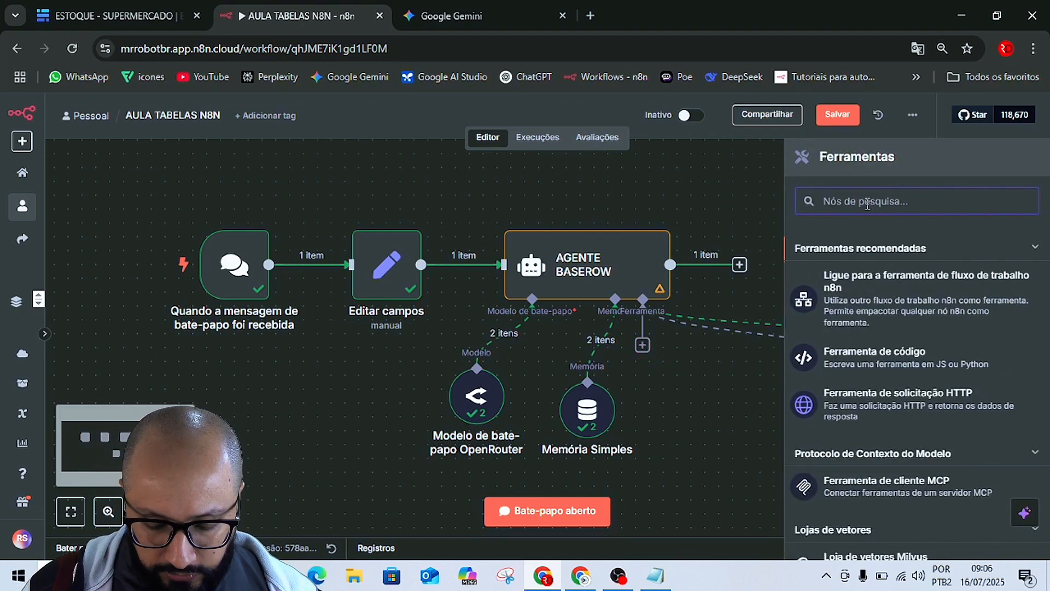
pyautogui.write('BASE')
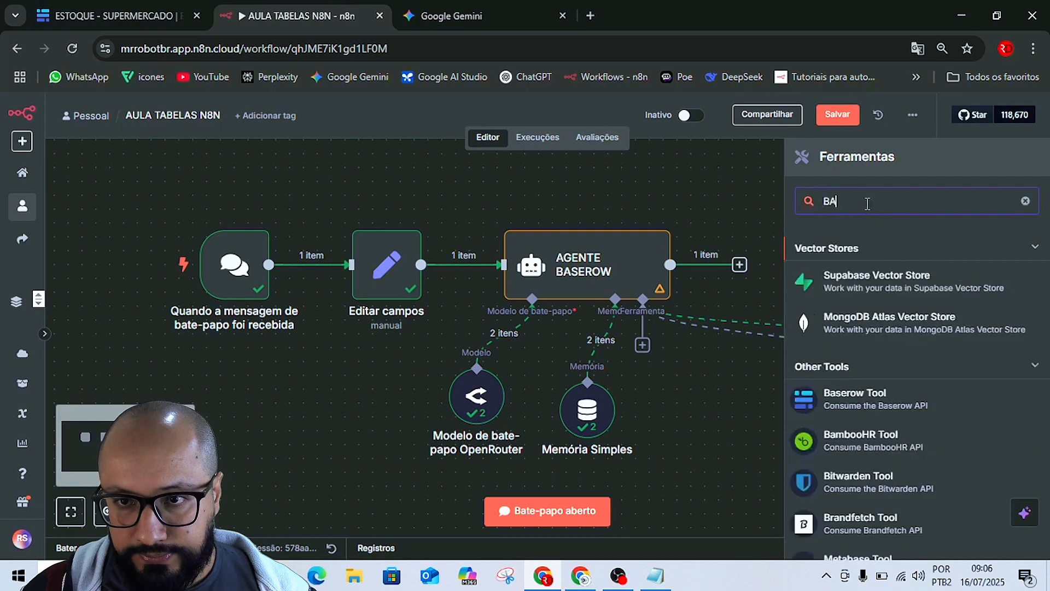
pyautogui.click(862, 411)
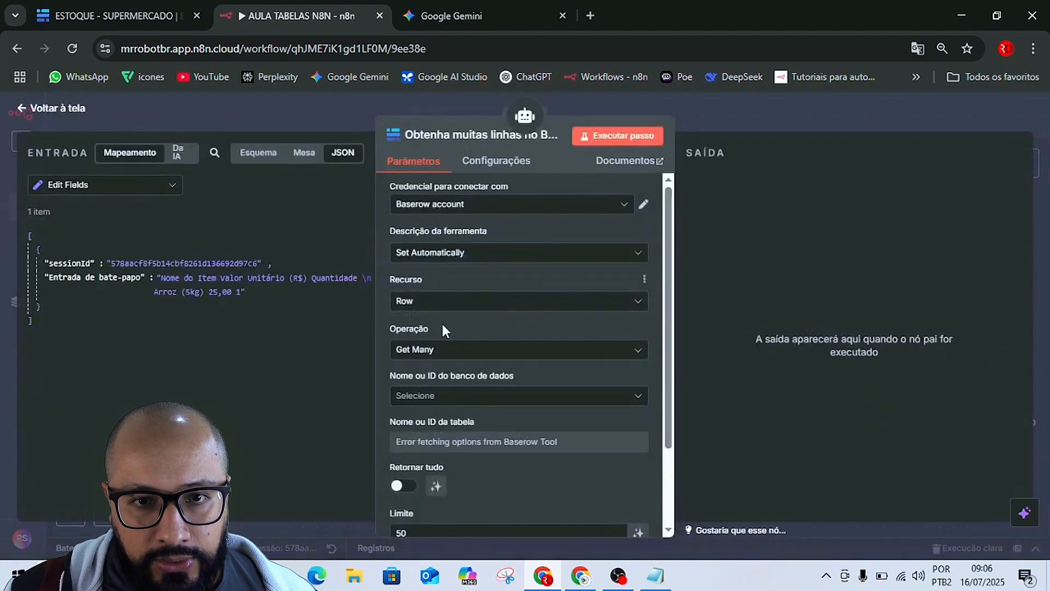
pyautogui.click(450, 358)
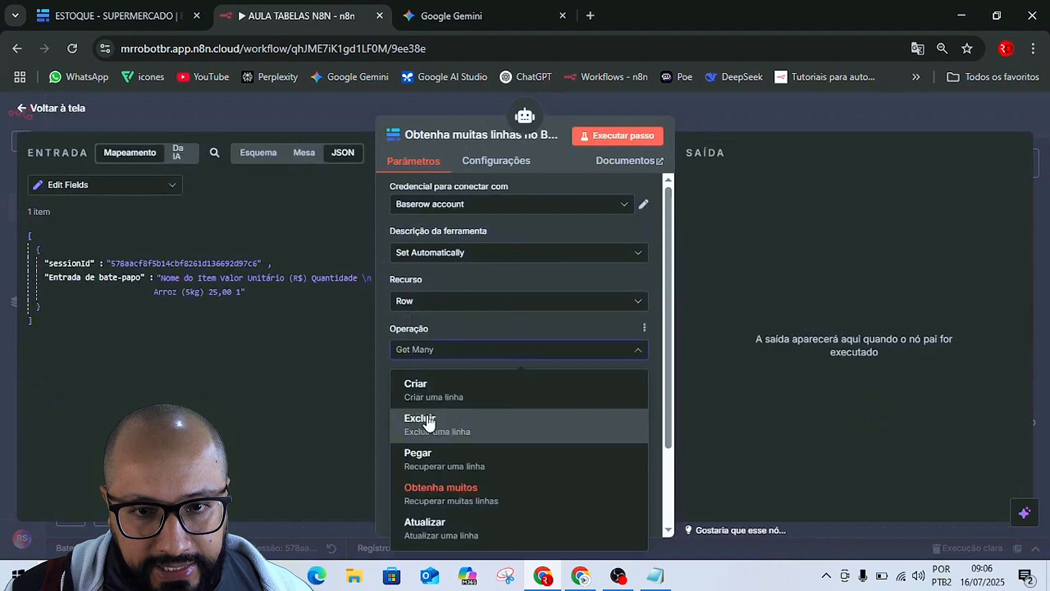
pyautogui.click(450, 495)
# Set the Get Many tool's database to AULA TABELAS and its table to SUPERMERCADO.
pyautogui.scroll(-2, 526, 369)
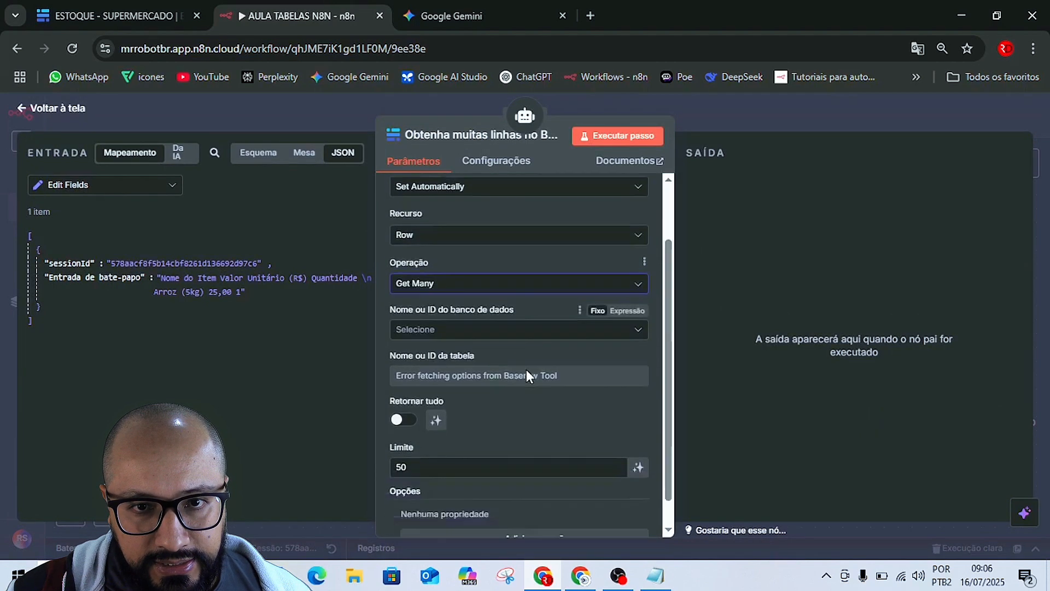
pyautogui.click(426, 327)
pyautogui.click(451, 387)
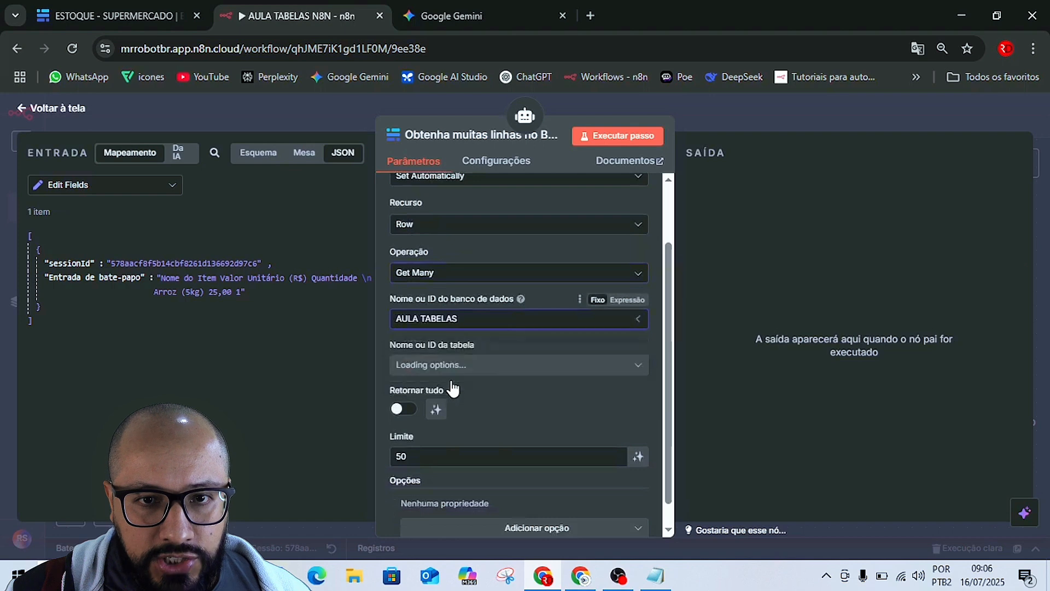
pyautogui.click(431, 367)
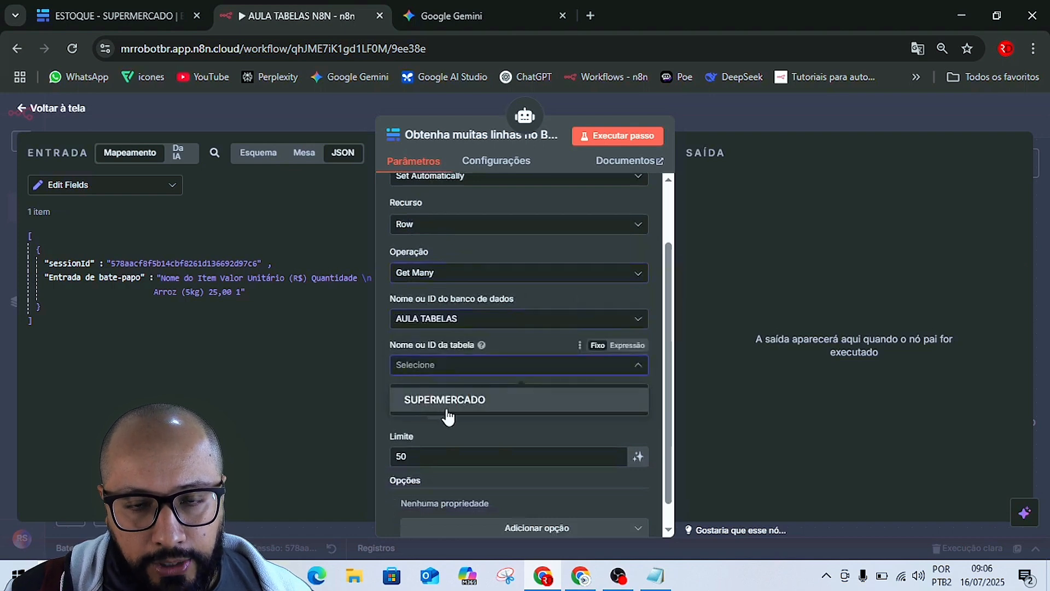
pyautogui.click(462, 400)
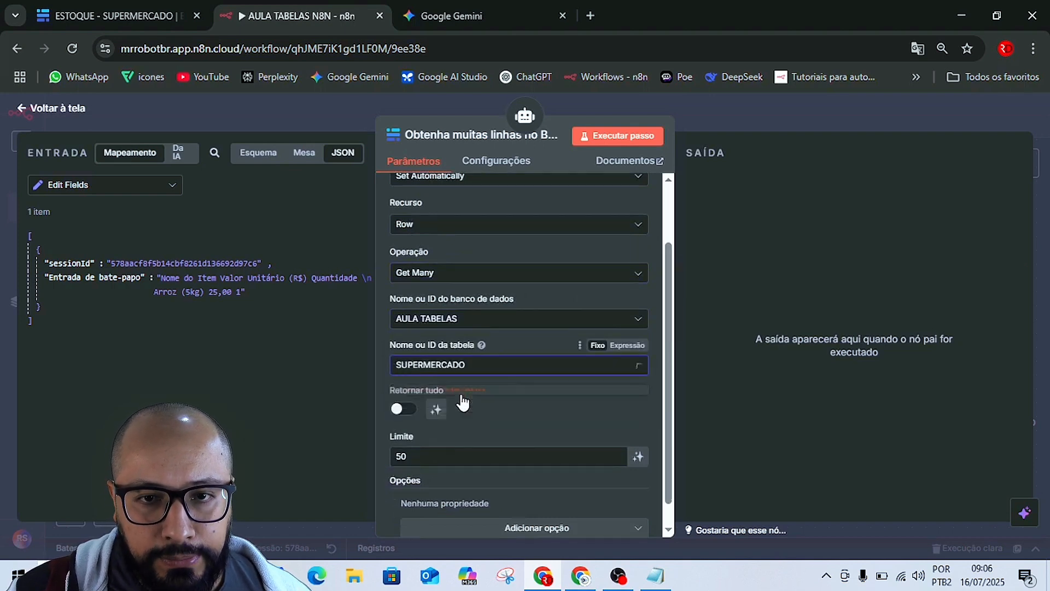
# Add the search term option (Termo de pesquisa) to the Get Many tool and let the model define its value.
pyautogui.scroll(-1, 490, 431)
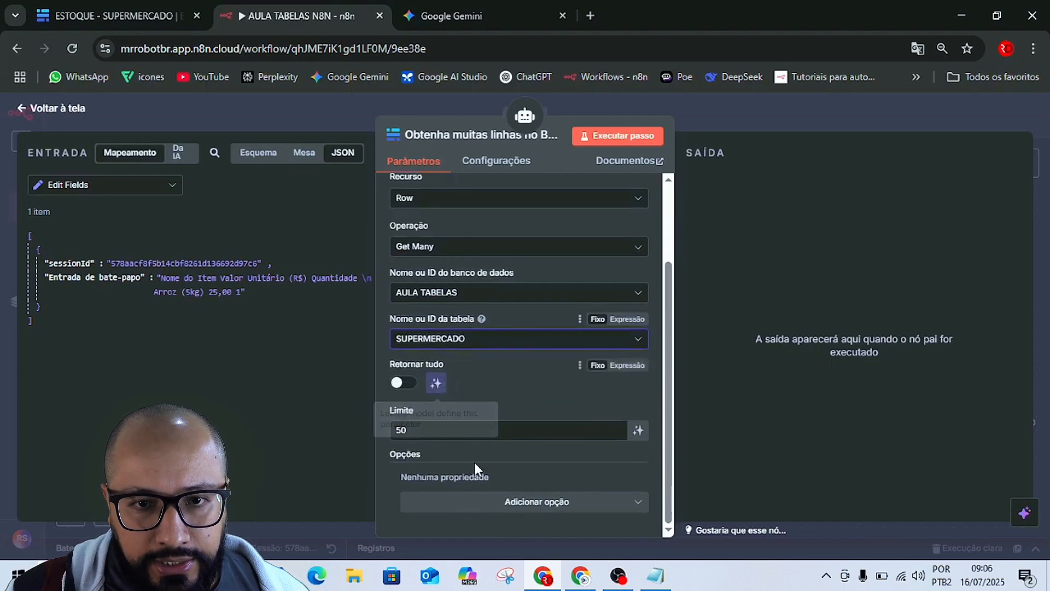
pyautogui.scroll(2, 526, 416)
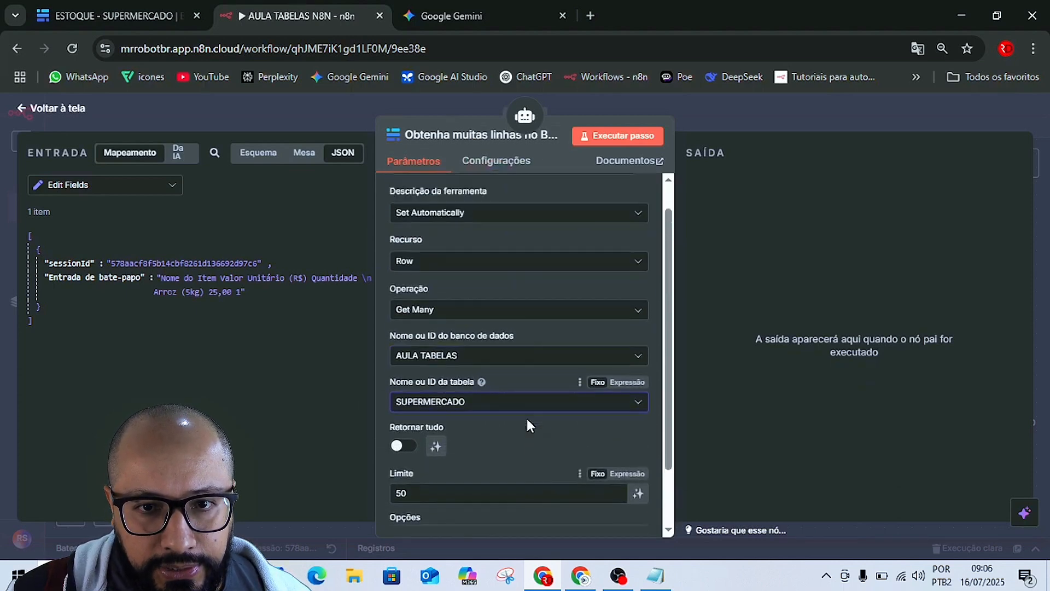
pyautogui.scroll(-2, 527, 423)
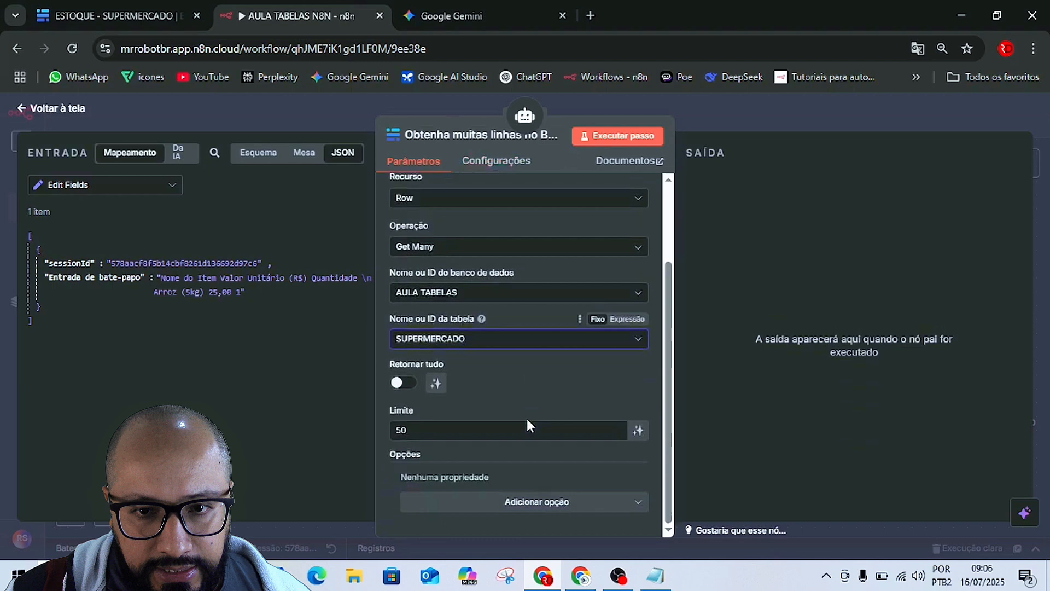
pyautogui.click(491, 508)
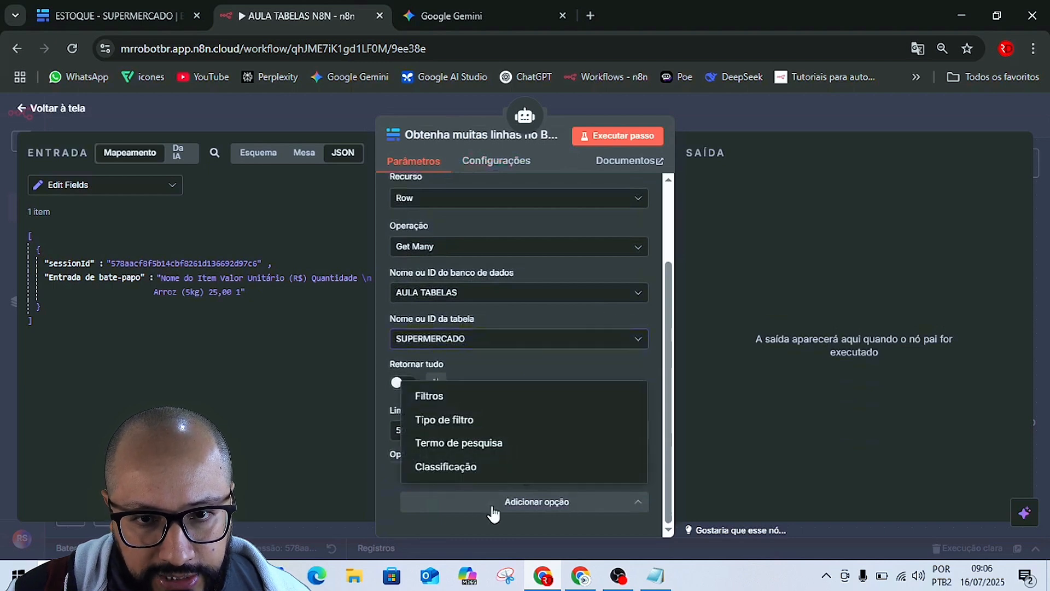
pyautogui.click(468, 443)
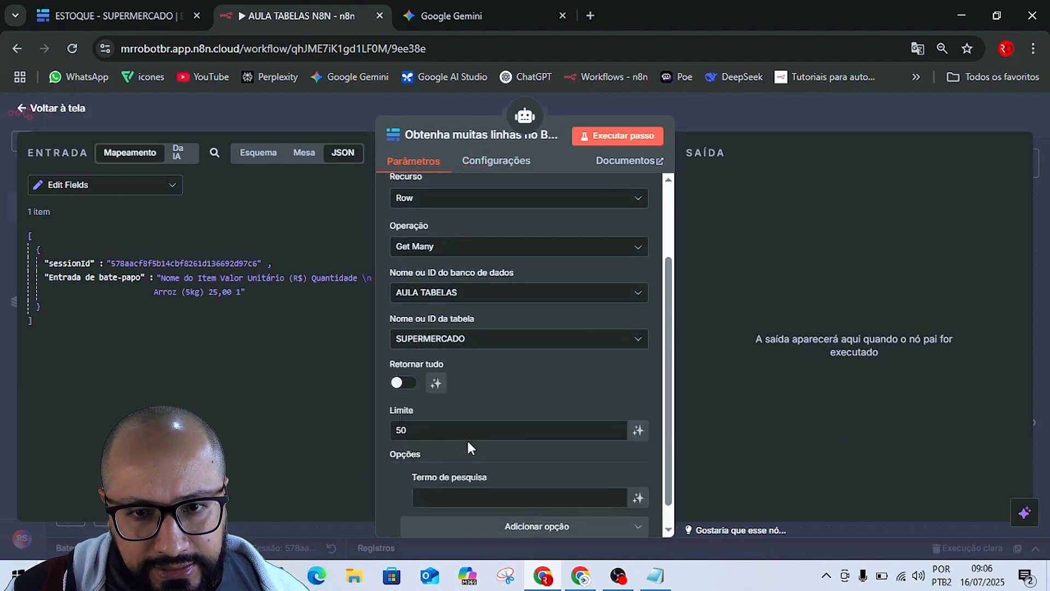
pyautogui.click(636, 498)
pyautogui.scroll(-1, 435, 460)
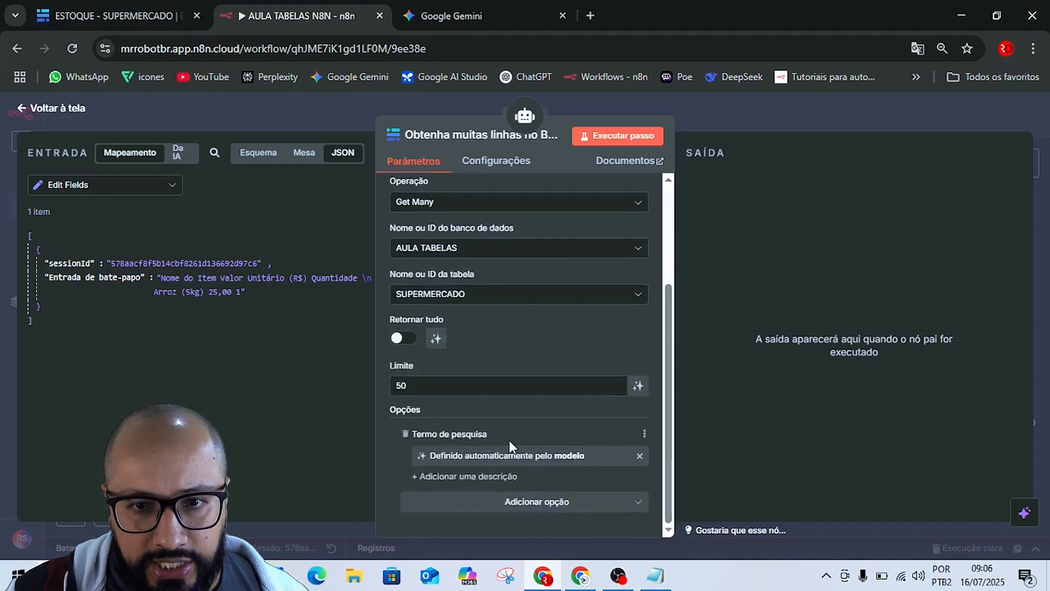
pyautogui.click(504, 504)
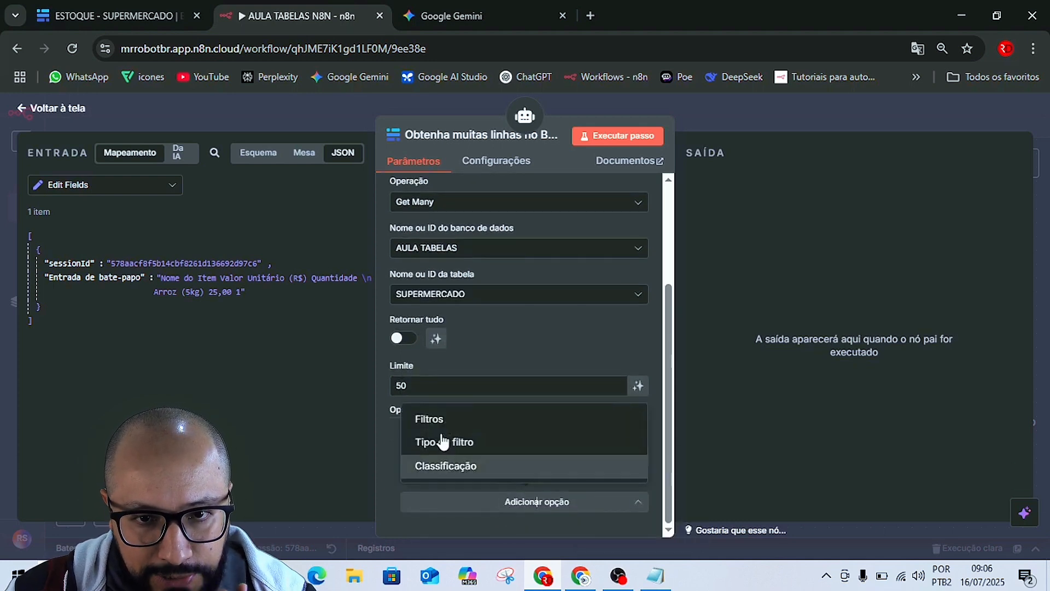
pyautogui.click(451, 464)
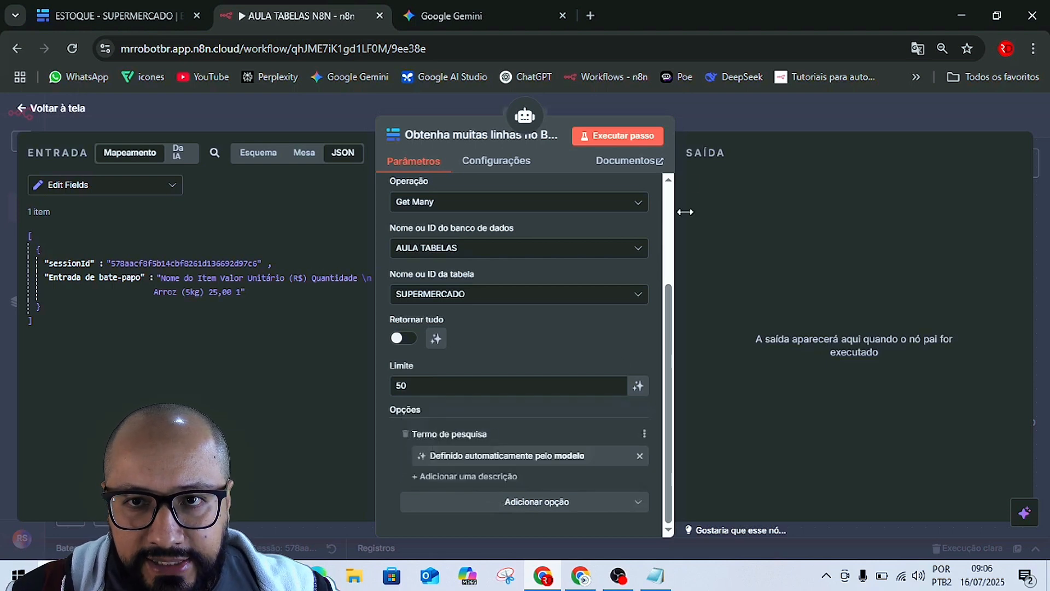
# Return to the canvas and move the Get Many tool above the other two Baserow tools.
pyautogui.click(732, 101)
pyautogui.moveTo(669, 404); pyautogui.dragTo(919, 308)
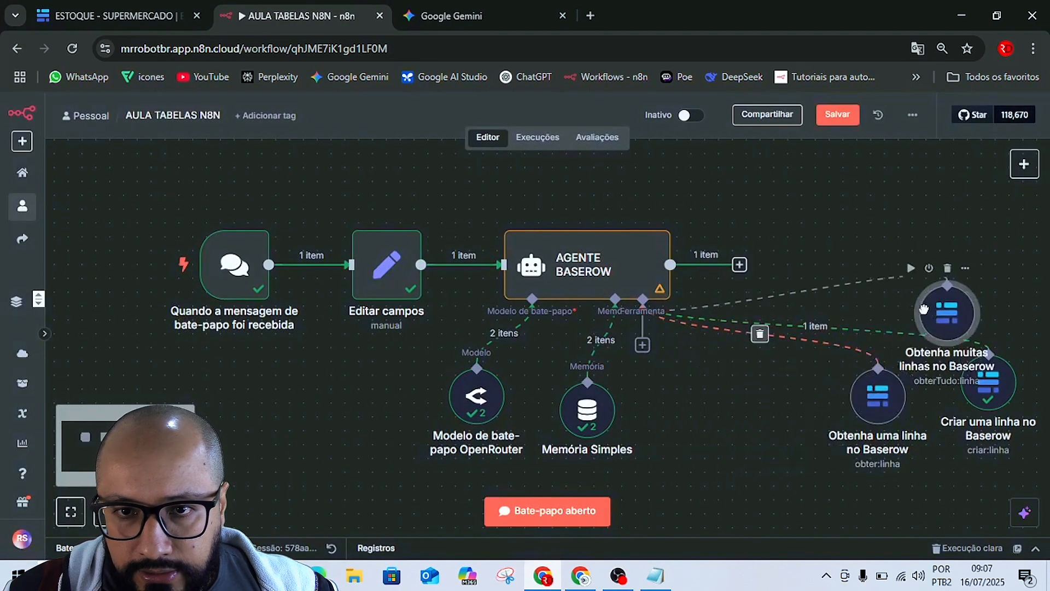
# Add one more Baserow tool to AGENTE BASEROW with the Update row operation.
pyautogui.click(643, 344)
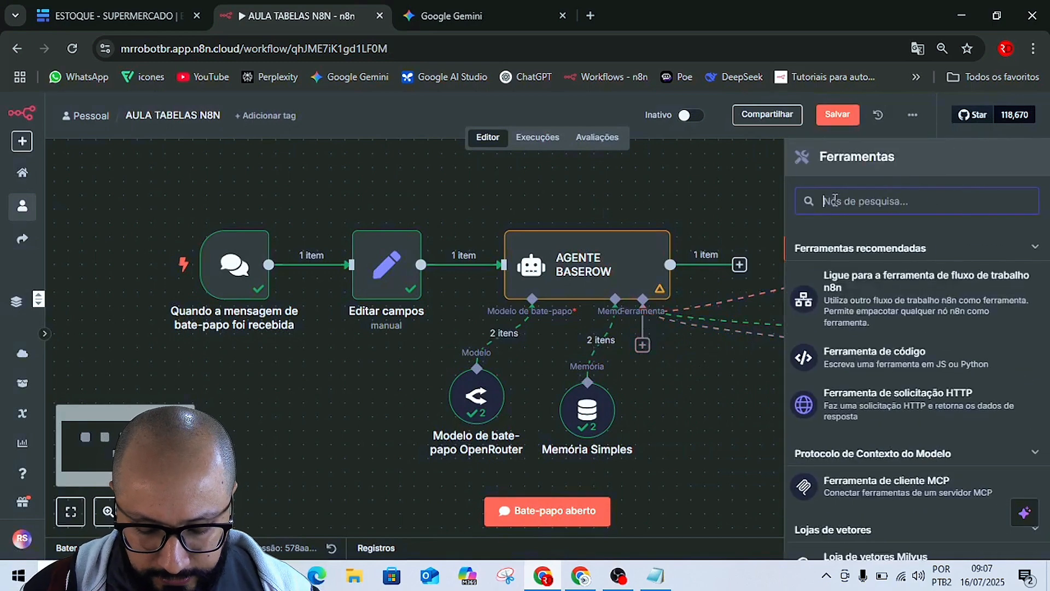
pyautogui.write('BASE')
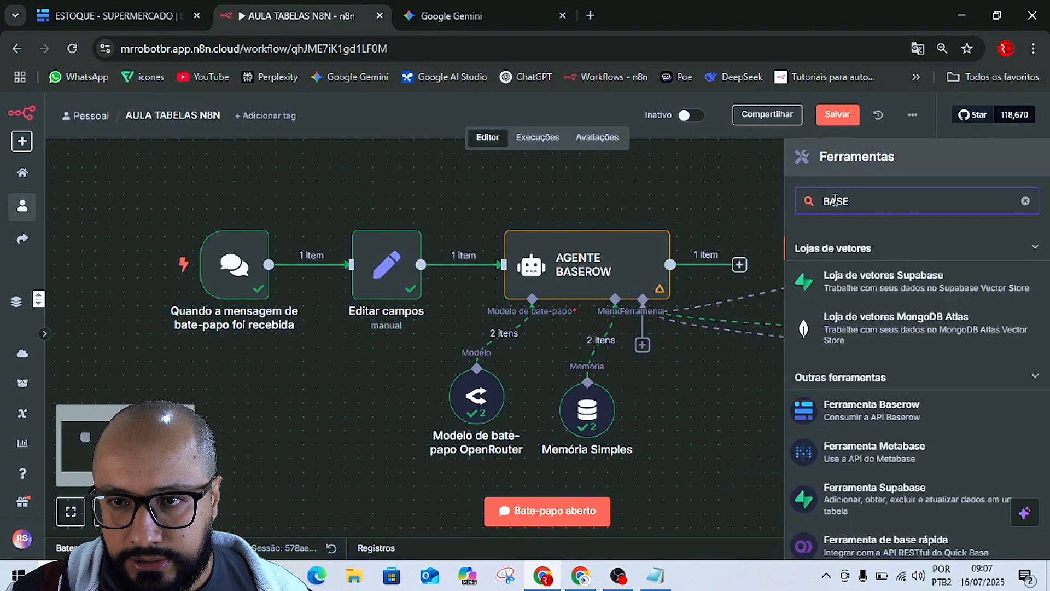
pyautogui.click(895, 409)
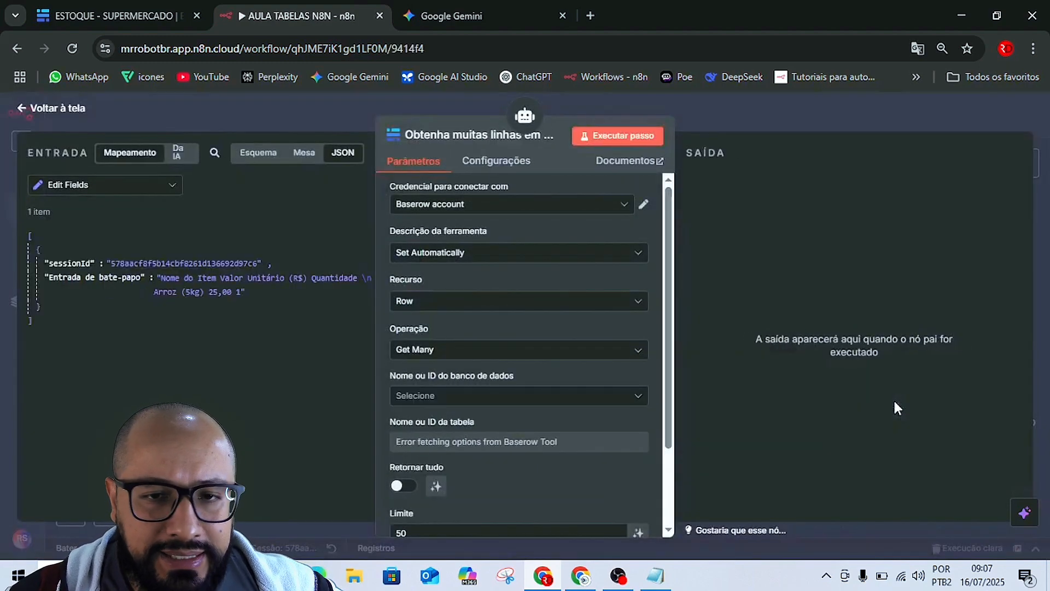
pyautogui.click(416, 353)
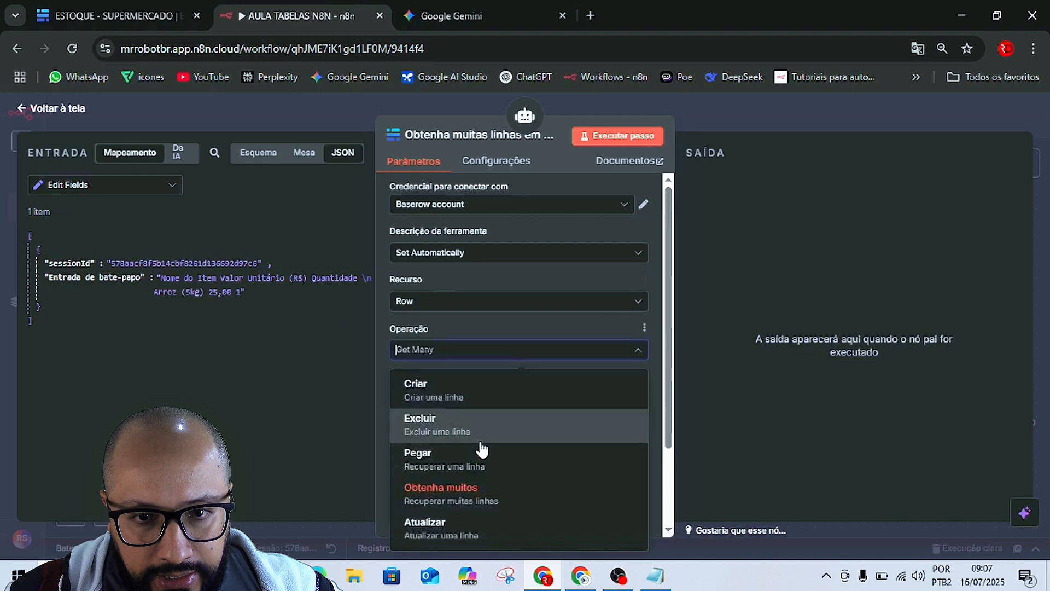
pyautogui.click(439, 527)
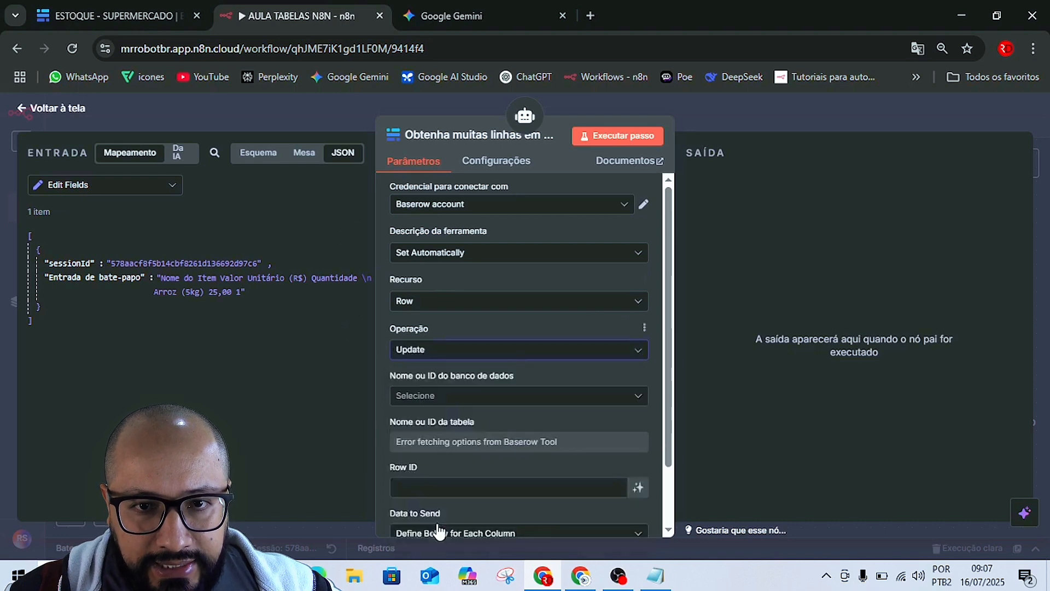
# Point the Update tool at the AULA TABELAS database and SUPERMERCADO table, letting the model define the row ID.
pyautogui.click(442, 404)
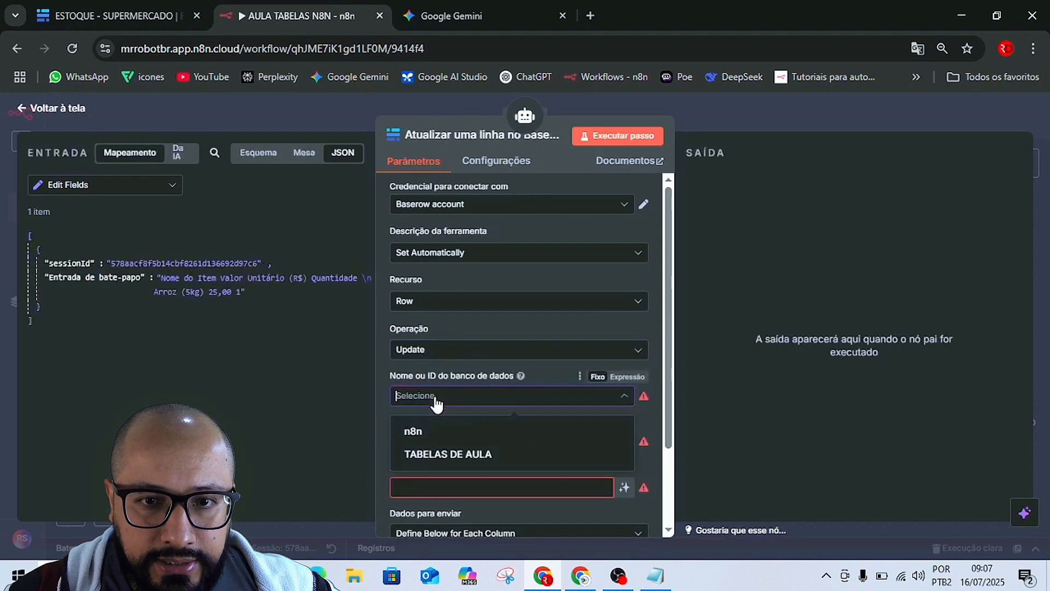
pyautogui.click(433, 455)
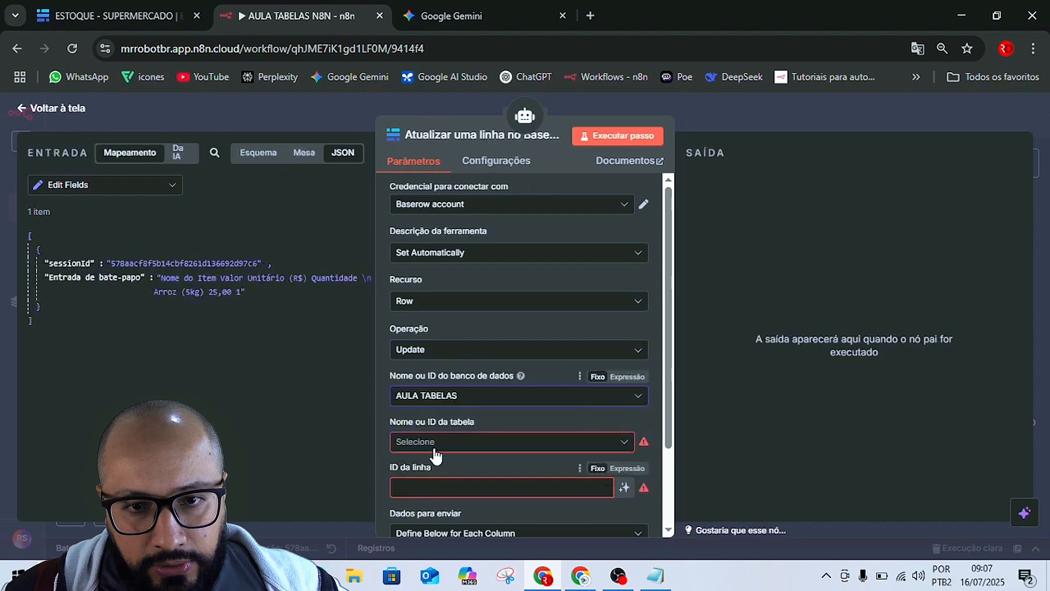
pyautogui.click(434, 443)
pyautogui.click(437, 479)
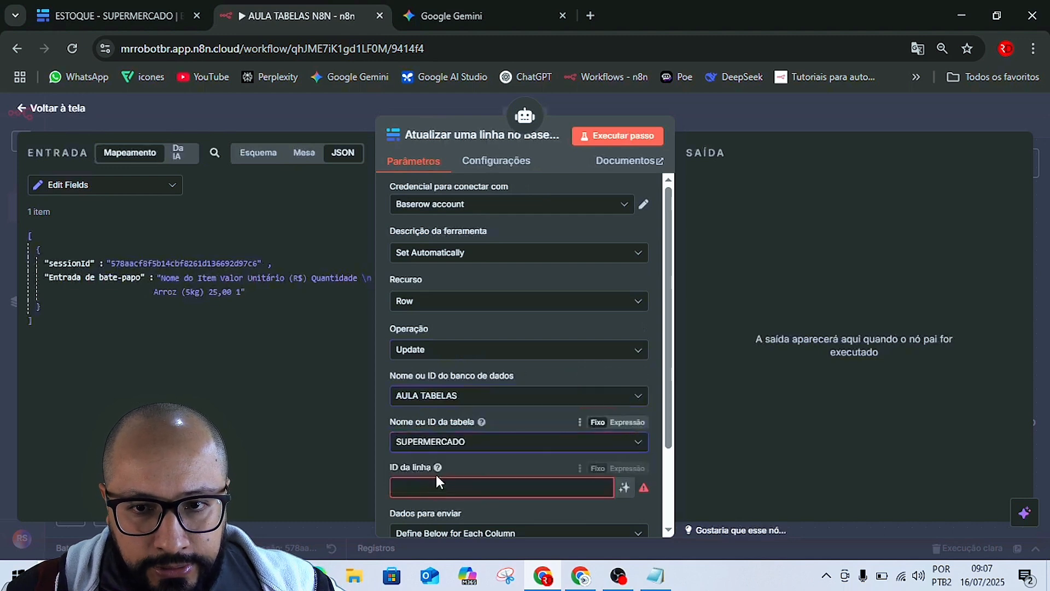
pyautogui.click(622, 488)
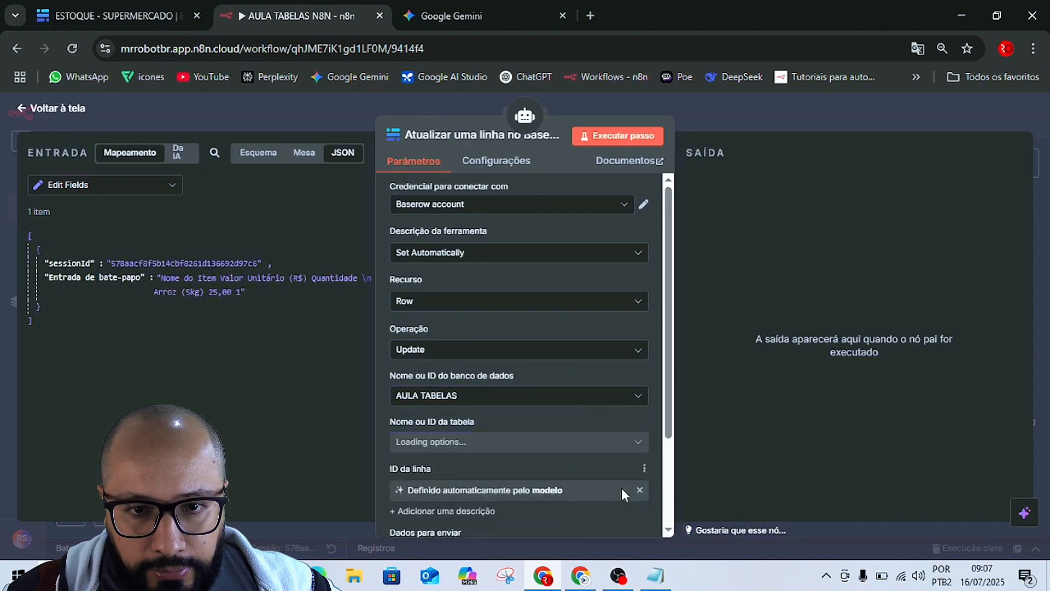
# Add the NOME field to the Update tool's fields to send and let the model define its value.
pyautogui.scroll(-2, 575, 474)
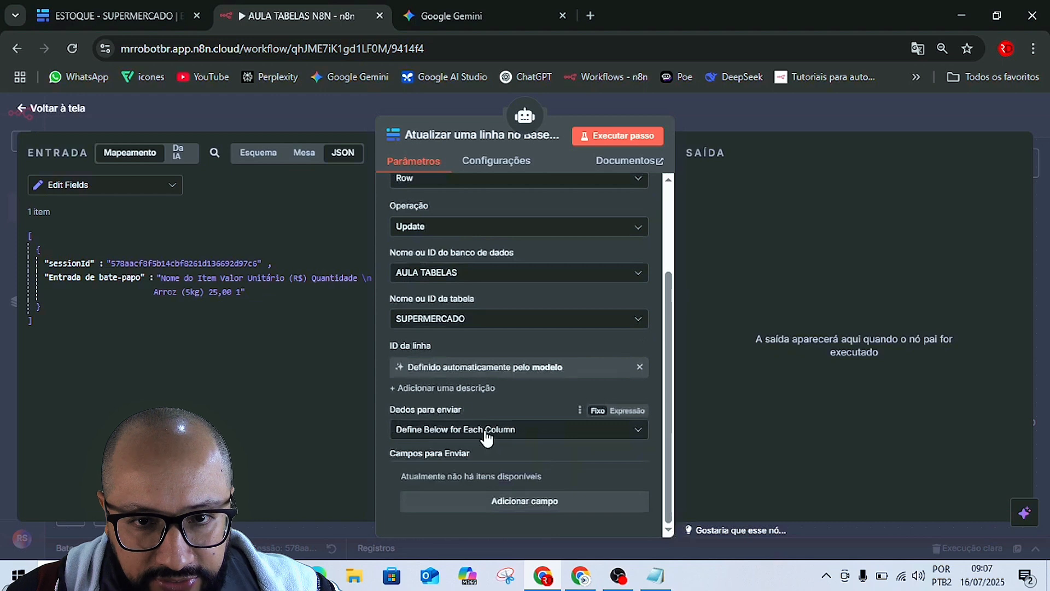
pyautogui.click(432, 433)
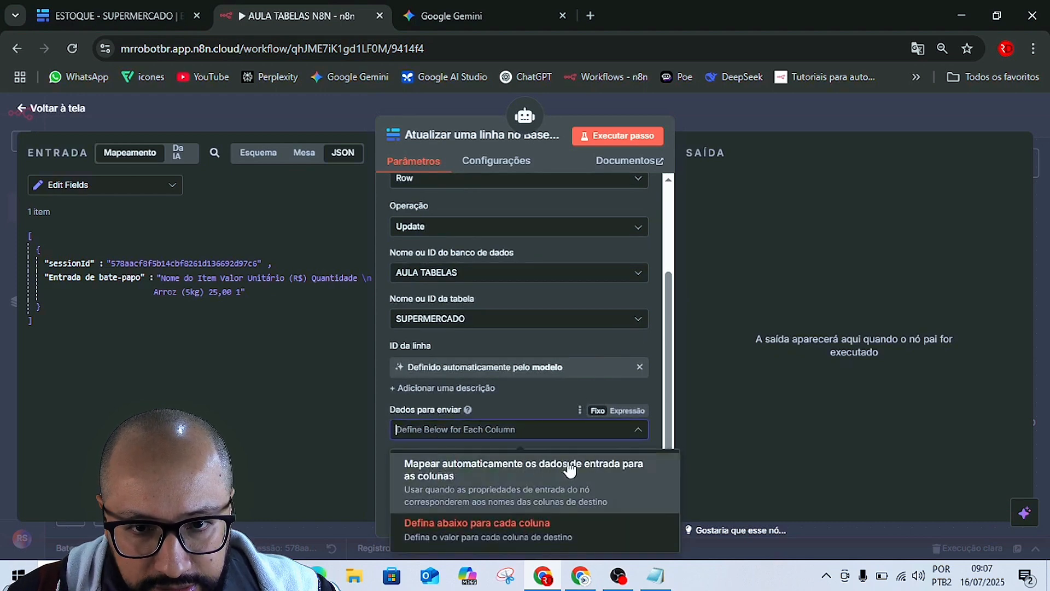
pyautogui.click(661, 435)
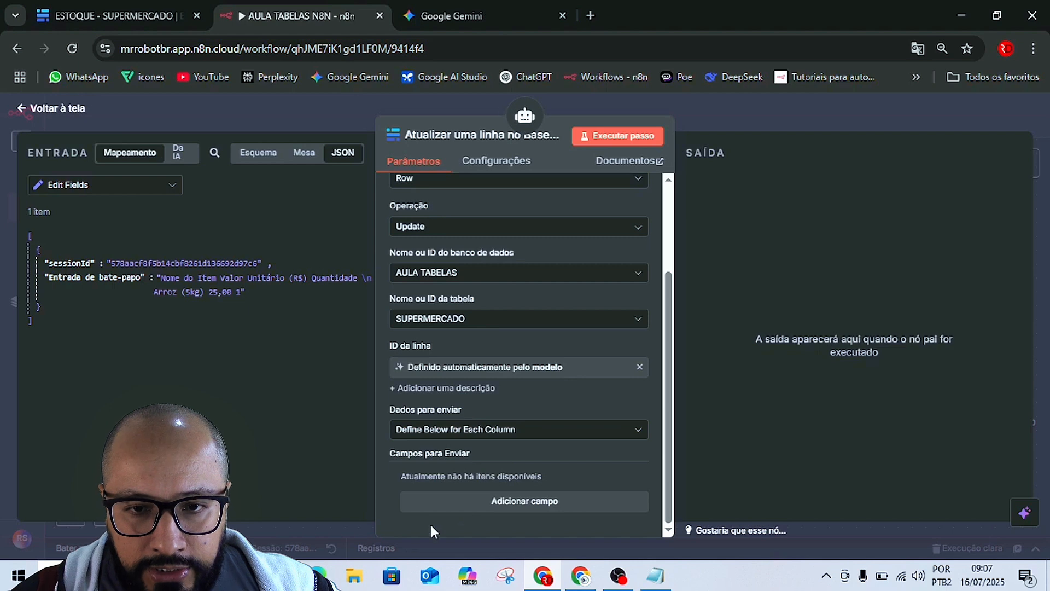
pyautogui.click(506, 507)
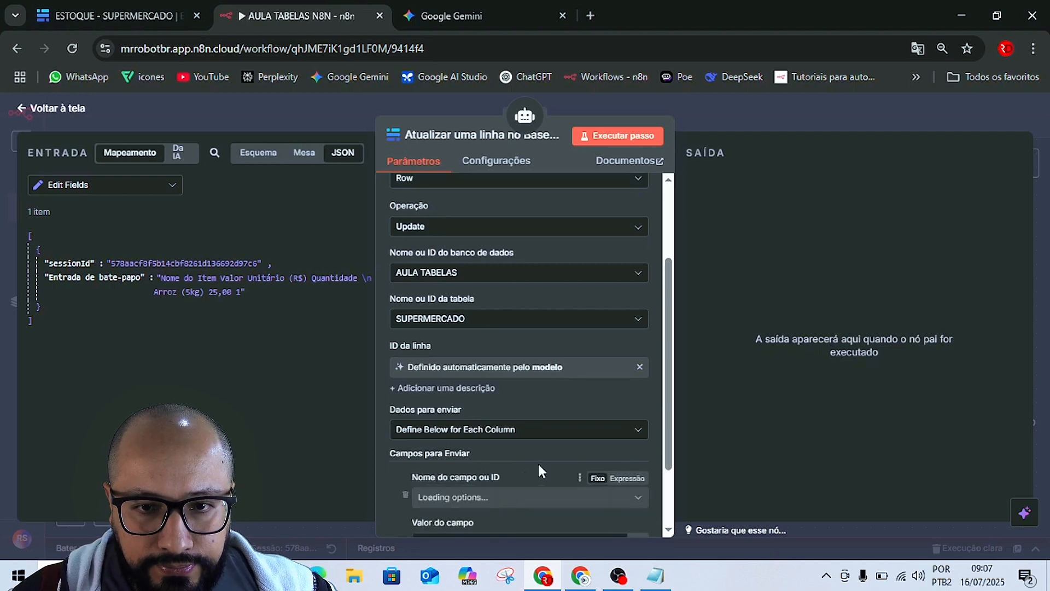
pyautogui.scroll(-2, 538, 463)
pyautogui.click(441, 407)
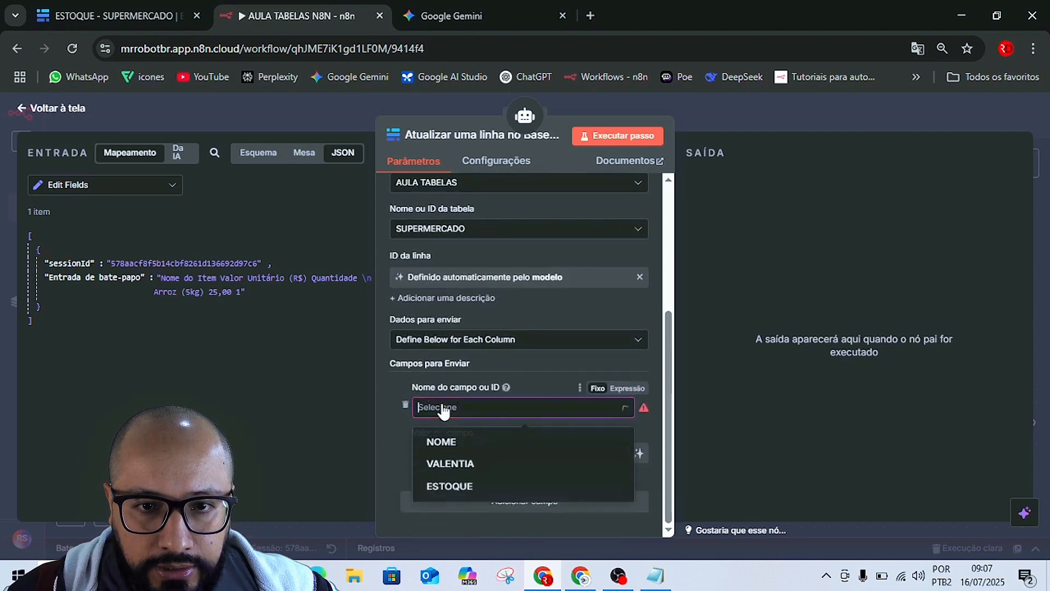
pyautogui.click(78, 7)
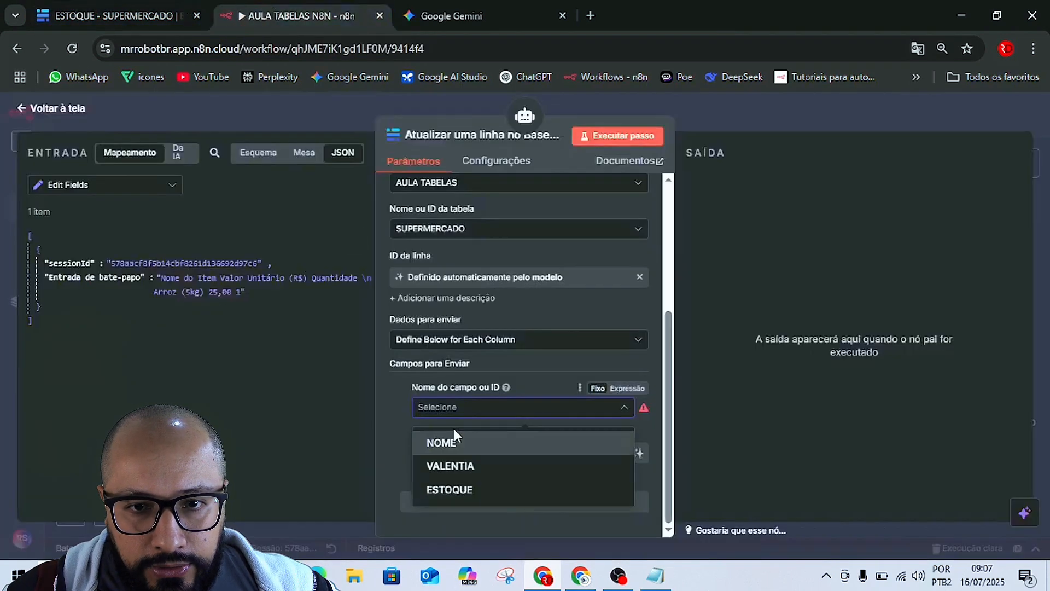
pyautogui.click(452, 441)
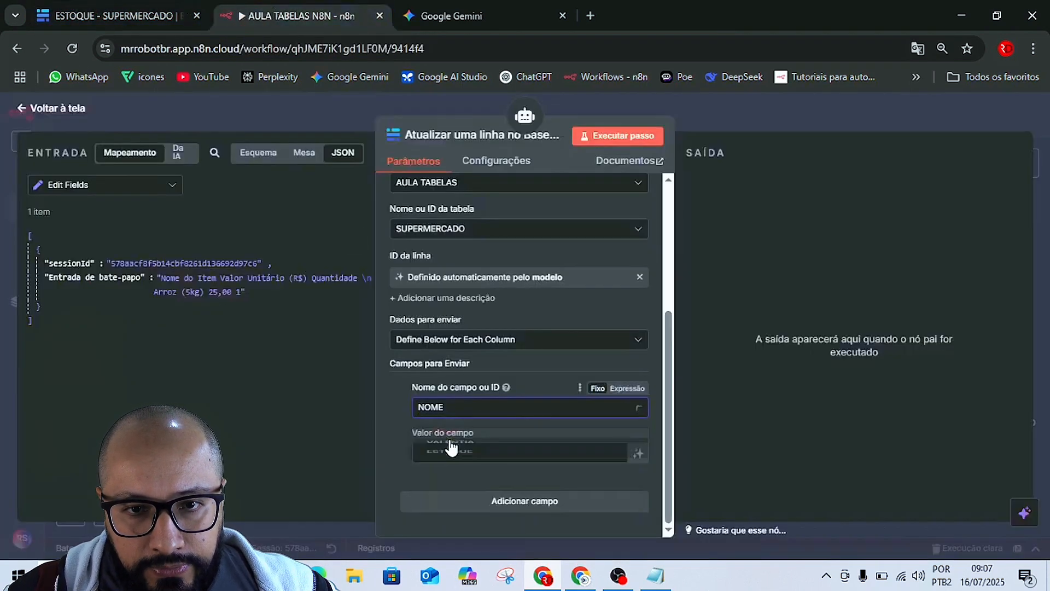
pyautogui.click(638, 453)
# Add the VALOR field to the Update tool's fields to send, with its value defined by the model.
pyautogui.scroll(-1, 438, 488)
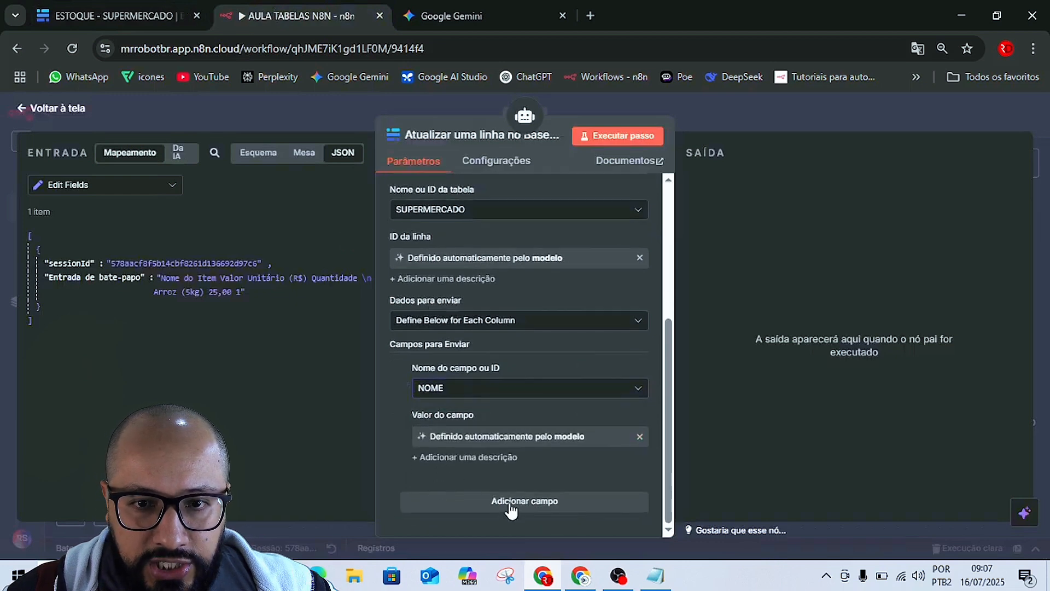
pyautogui.click(511, 510)
pyautogui.scroll(-2, 481, 489)
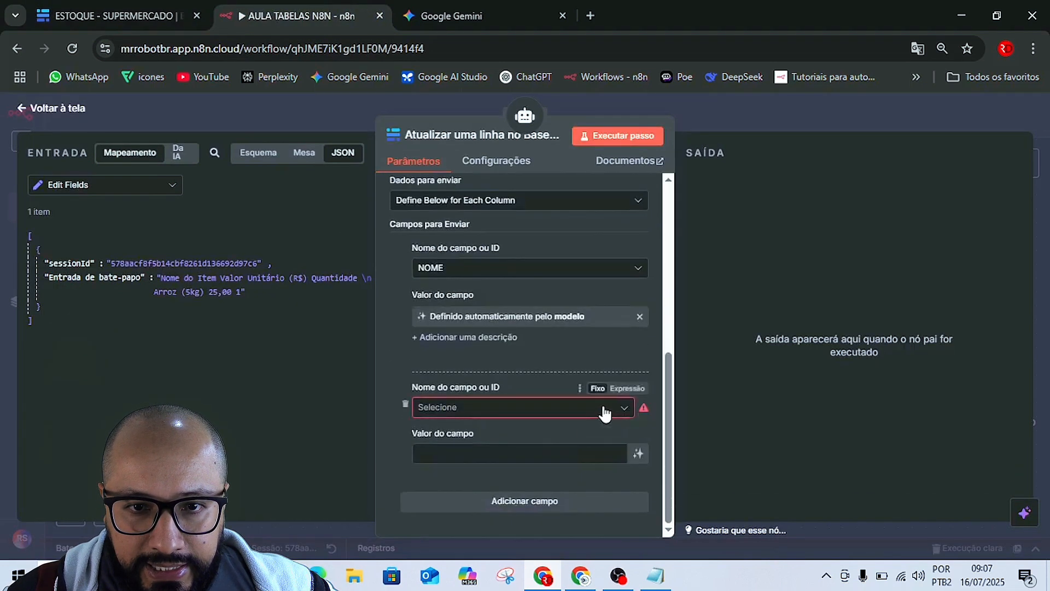
pyautogui.click(576, 409)
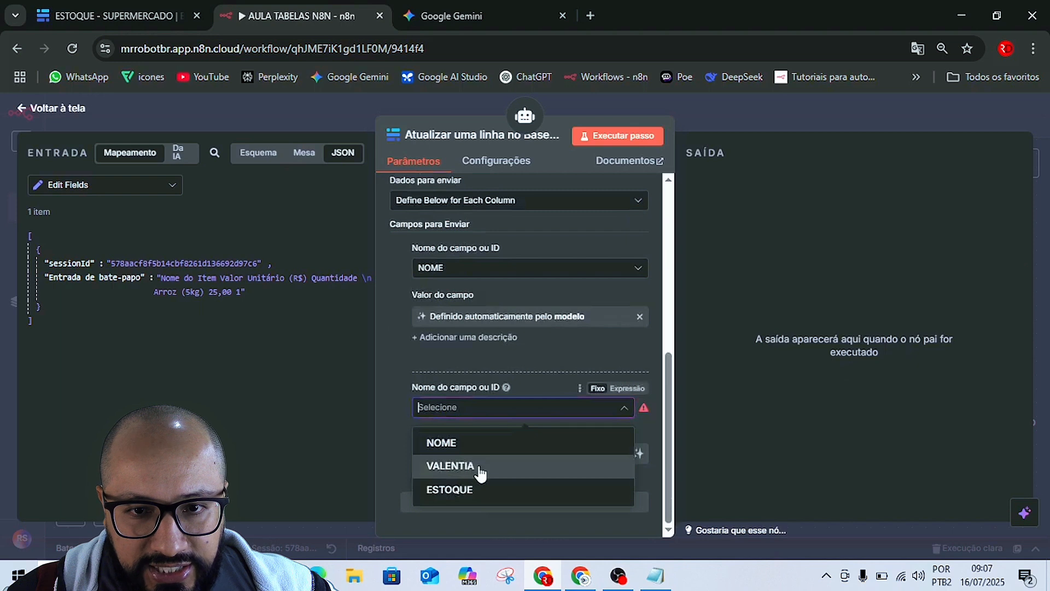
pyautogui.click(479, 466)
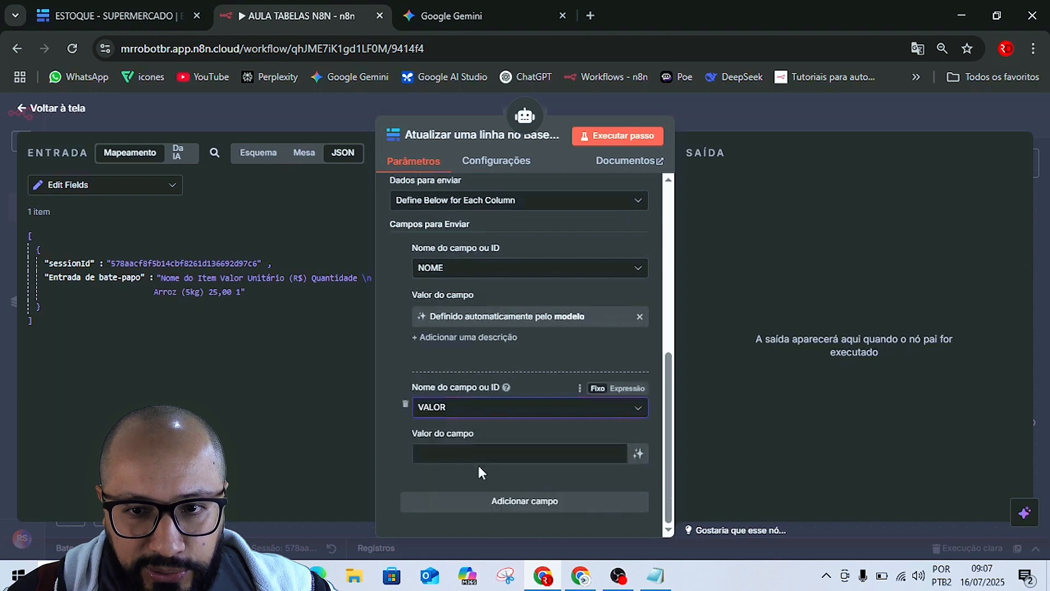
pyautogui.click(639, 455)
# Switch the page back to English and add the ESTOQUE field to the Update tool with a model-defined value.
pyautogui.click(917, 49)
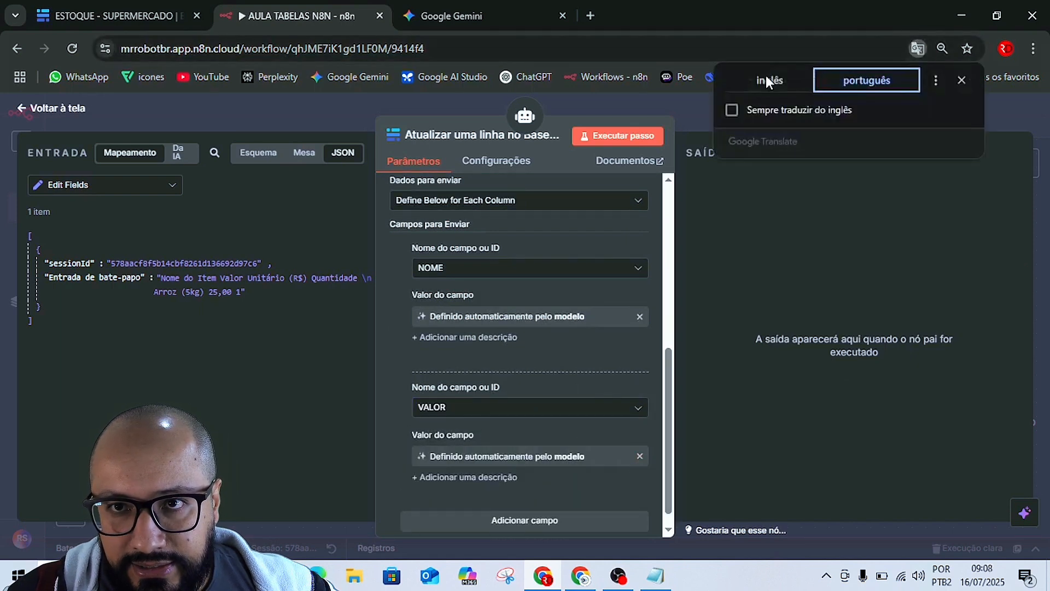
pyautogui.click(765, 78)
pyautogui.scroll(-1, 553, 470)
pyautogui.click(546, 499)
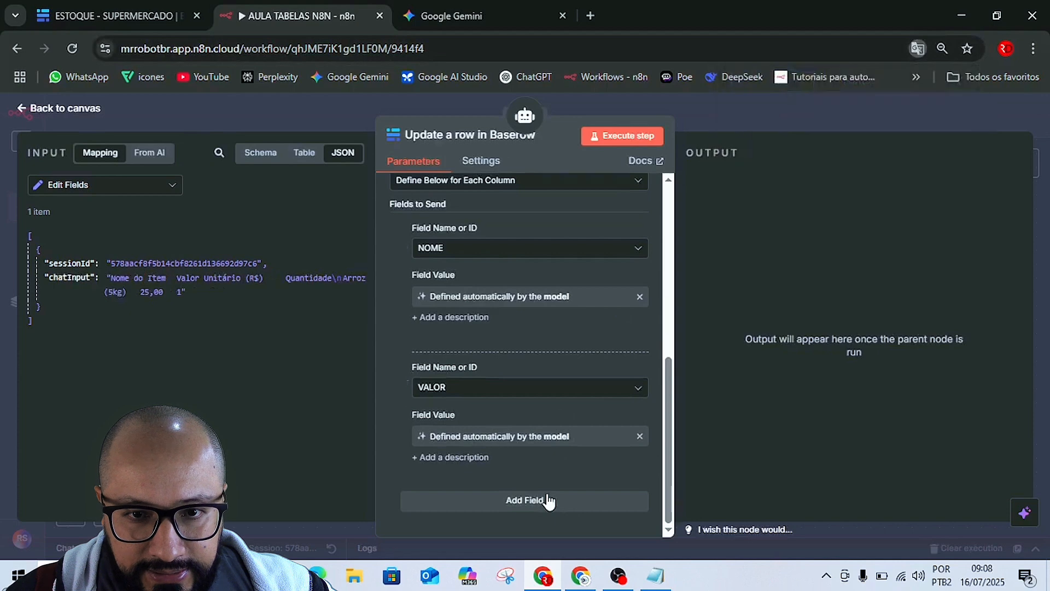
pyautogui.scroll(-3, 491, 481)
pyautogui.click(475, 456)
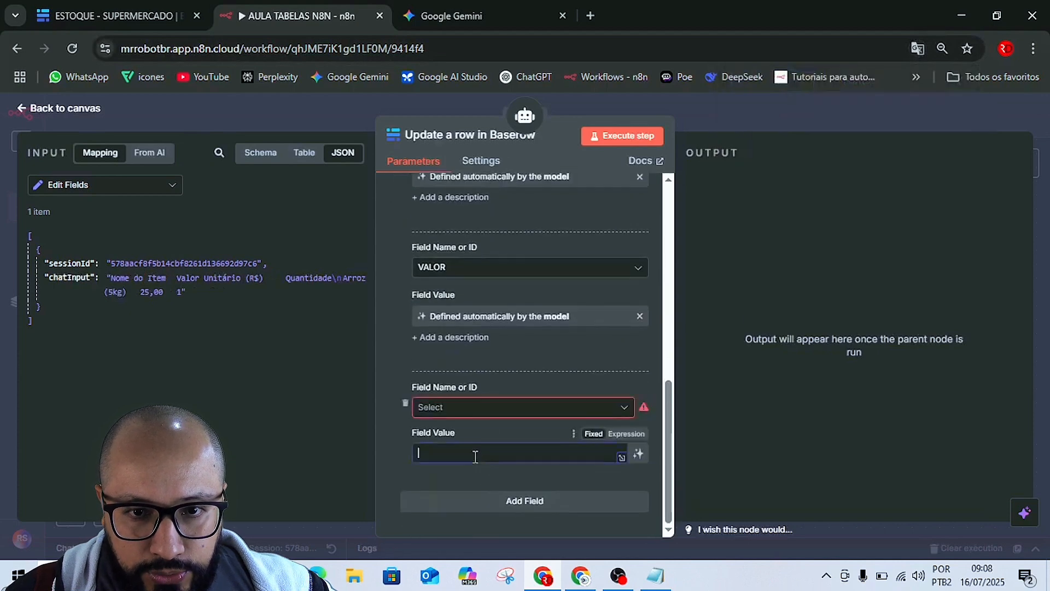
pyautogui.click(469, 408)
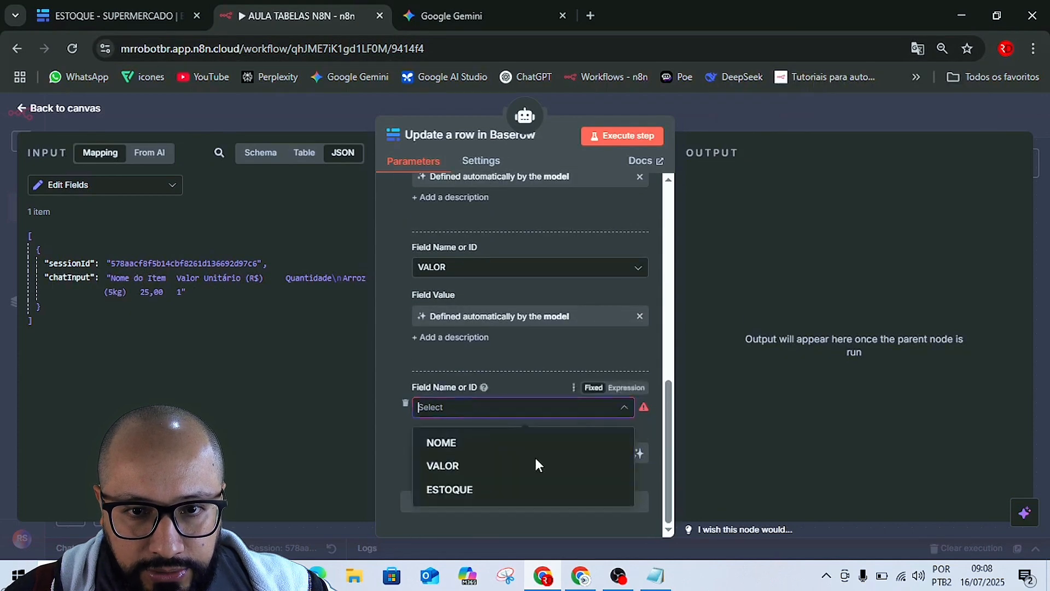
pyautogui.click(488, 494)
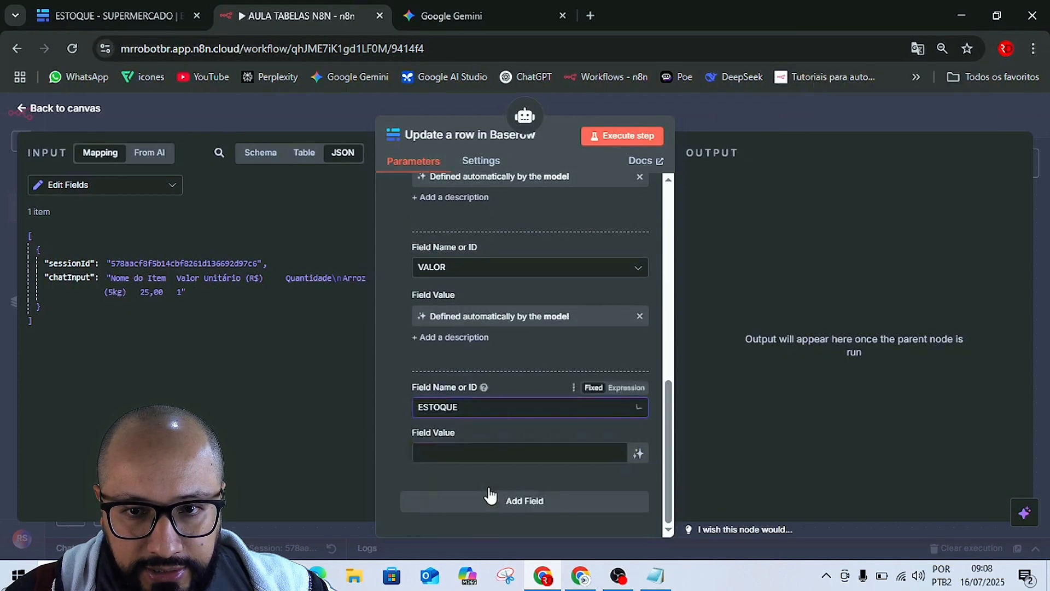
pyautogui.click(638, 452)
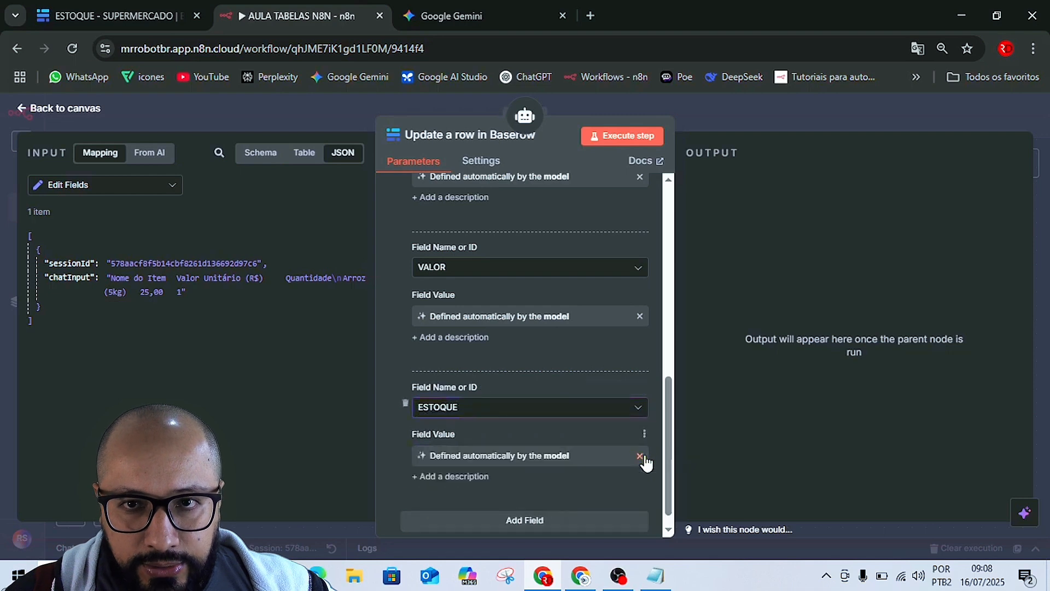
# Return to the canvas to save the workflow, and translate the page into Portuguese again.
pyautogui.click(698, 115)
pyautogui.click(832, 114)
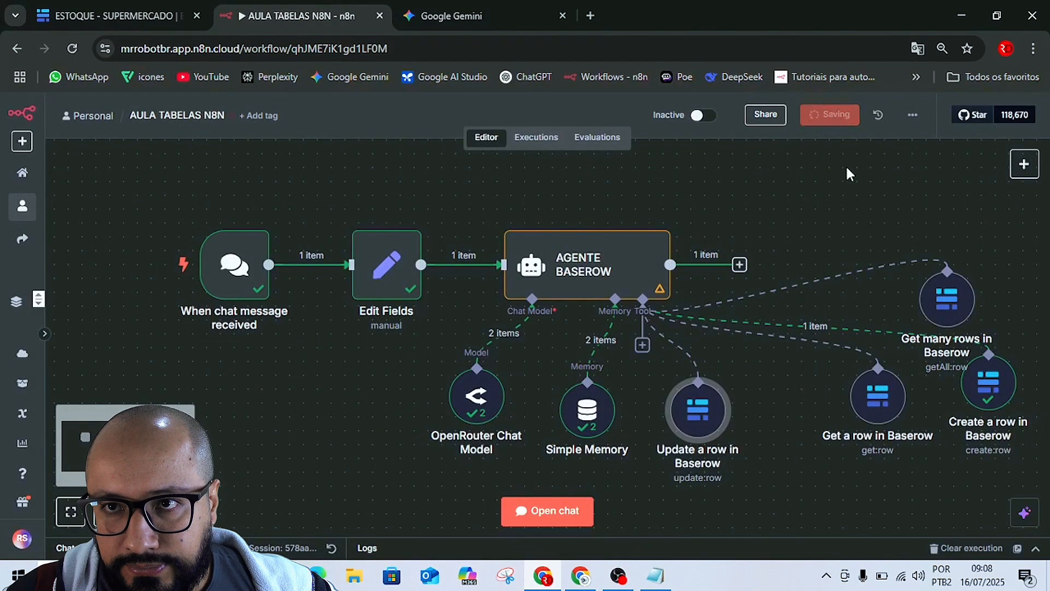
pyautogui.click(917, 50)
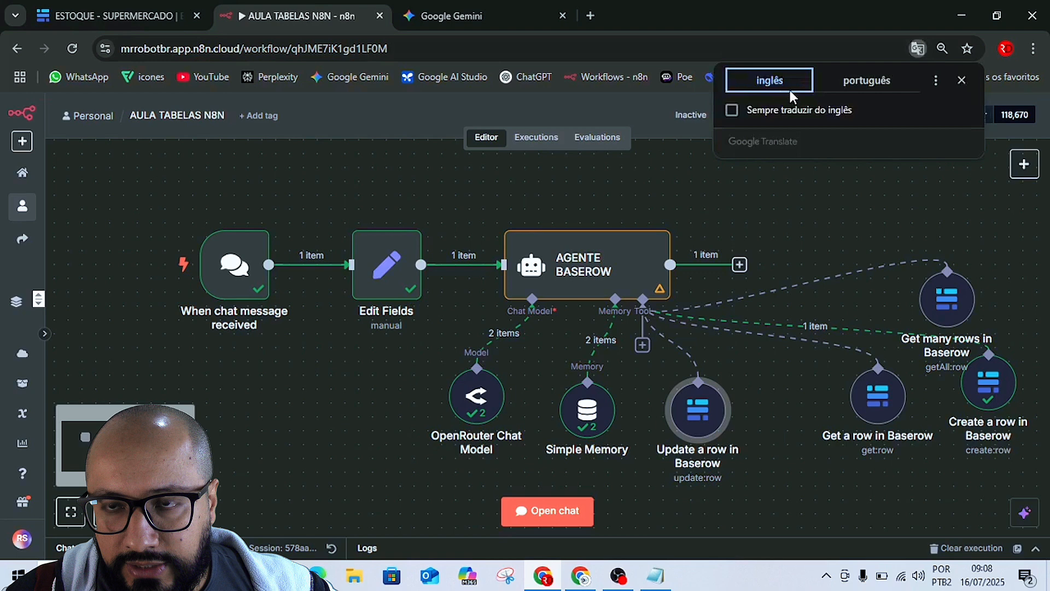
pyautogui.click(865, 83)
# Move the Get Many tool higher on the canvas and place the Update tool beside the Get tool.
pyautogui.moveTo(937, 308); pyautogui.dragTo(951, 266)
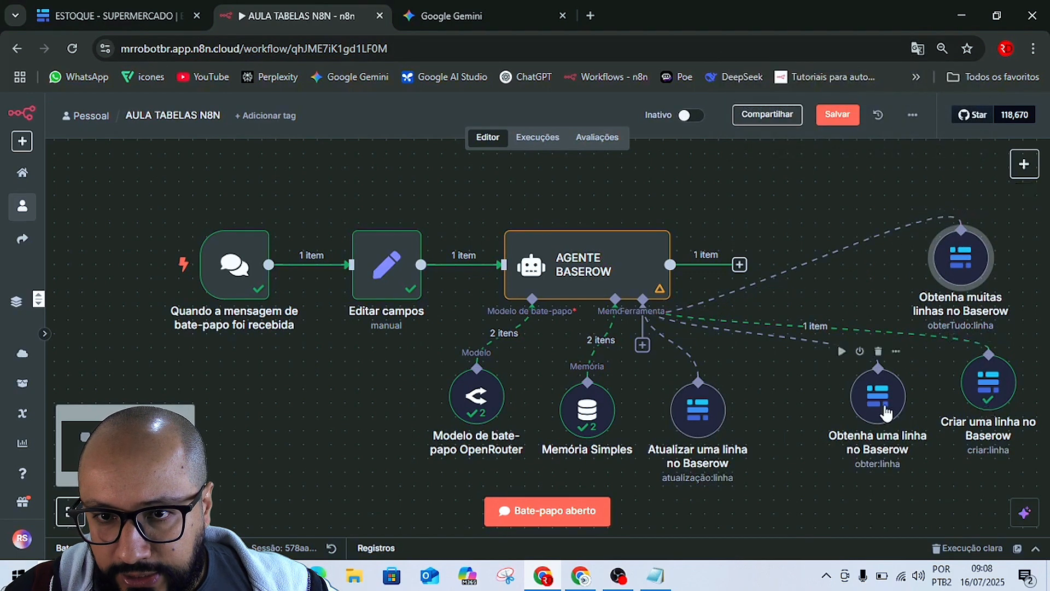
pyautogui.moveTo(702, 410); pyautogui.dragTo(772, 397)
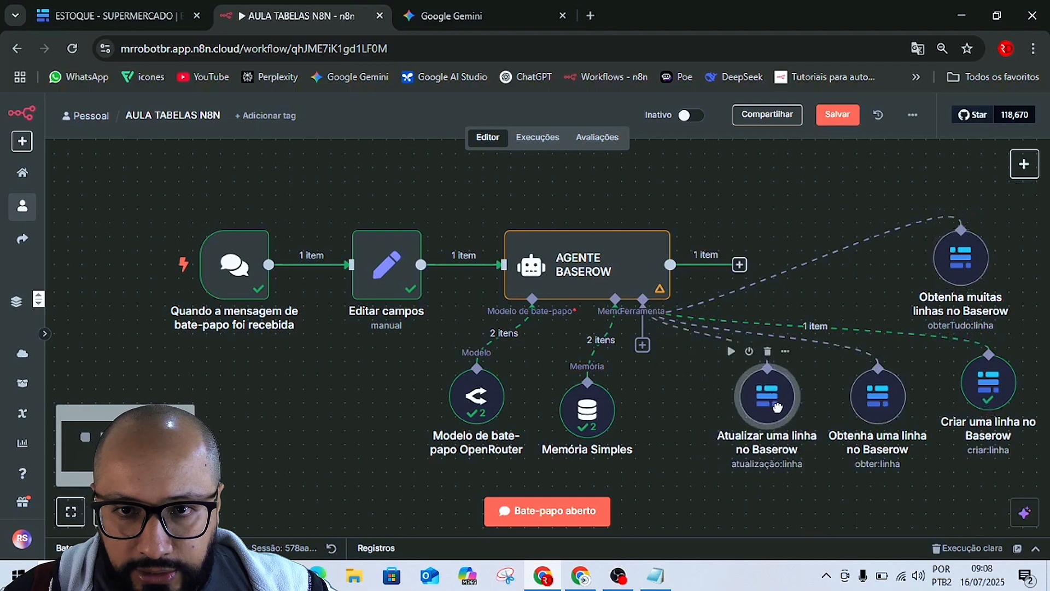
# Add another Baserow tool to AGENTE BASEROW with the Delete row operation.
pyautogui.click(642, 345)
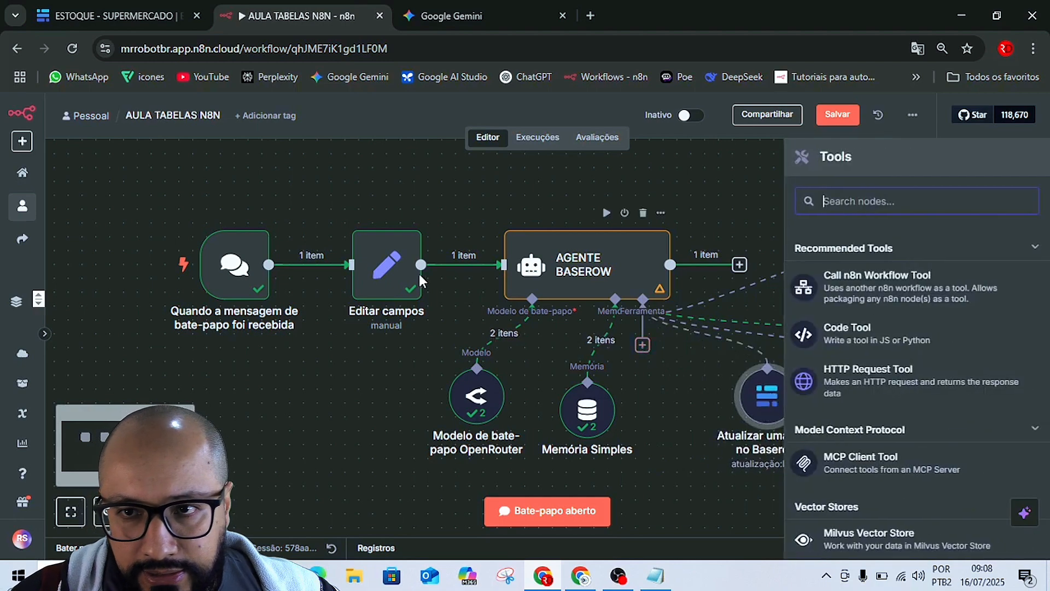
pyautogui.write('BASE')
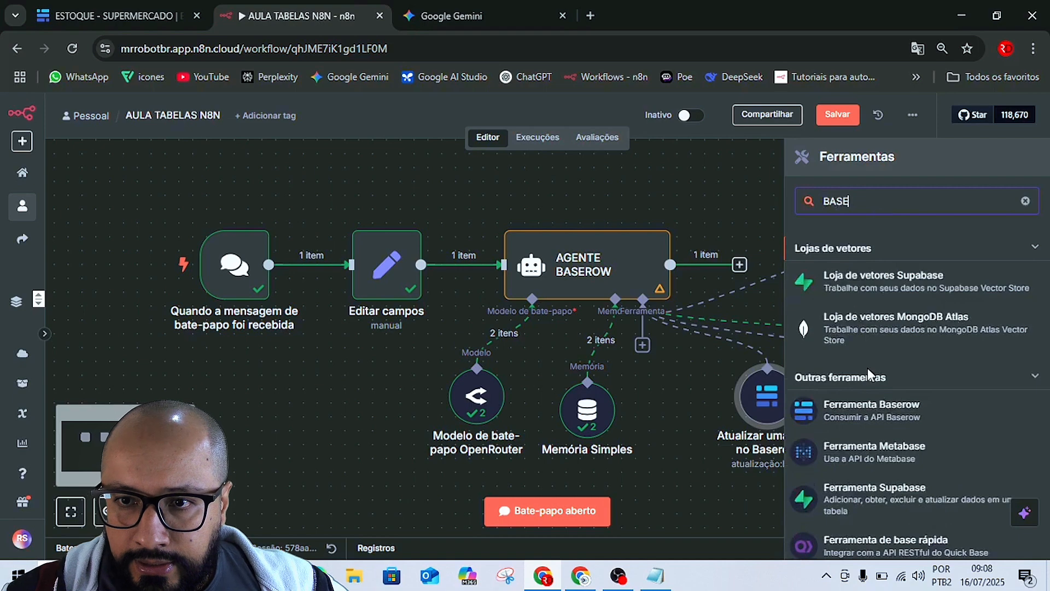
pyautogui.click(881, 413)
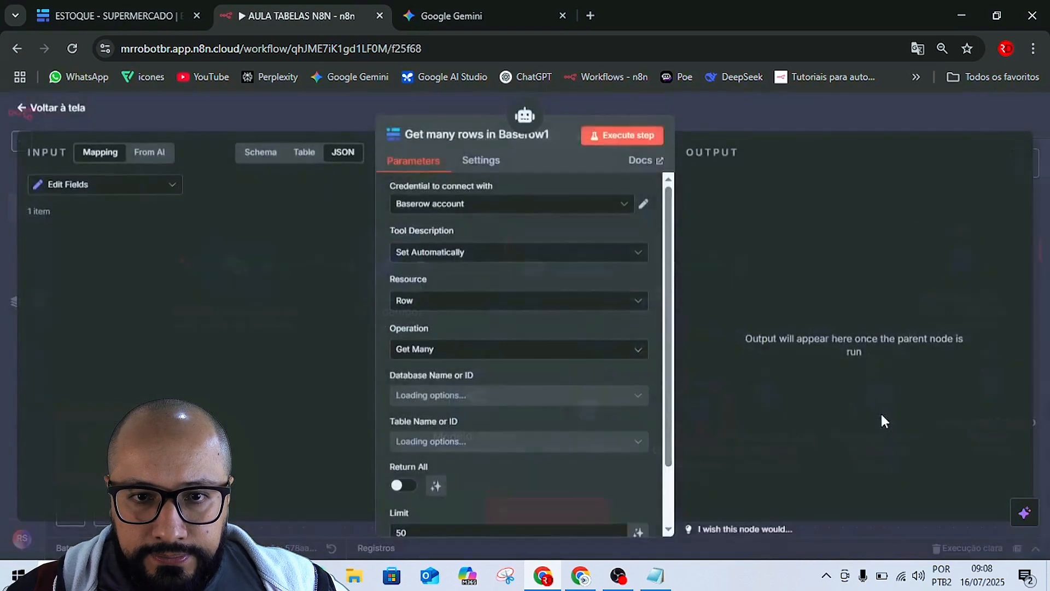
pyautogui.click(437, 350)
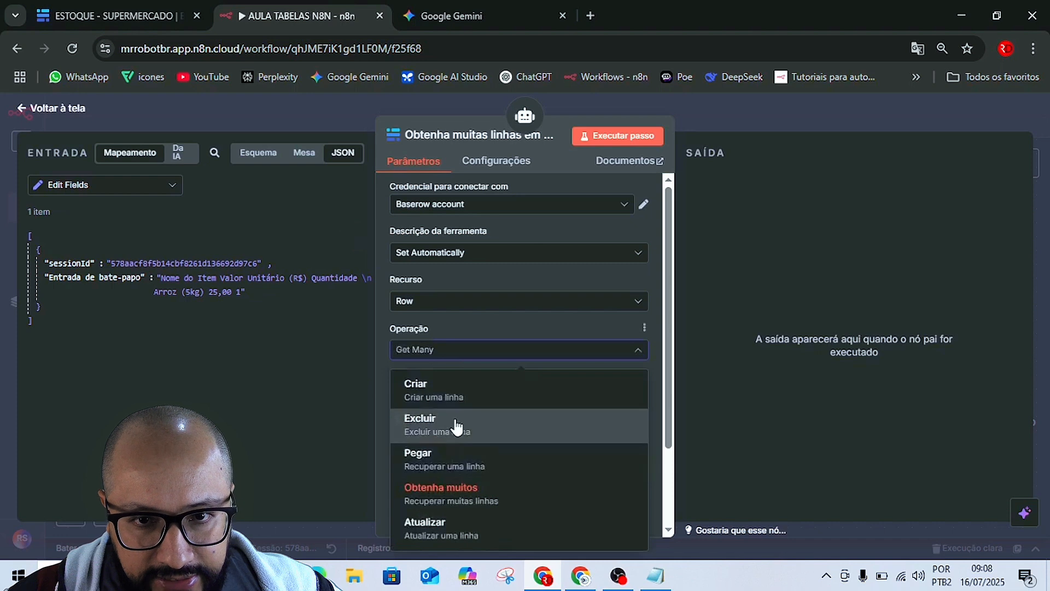
pyautogui.click(439, 423)
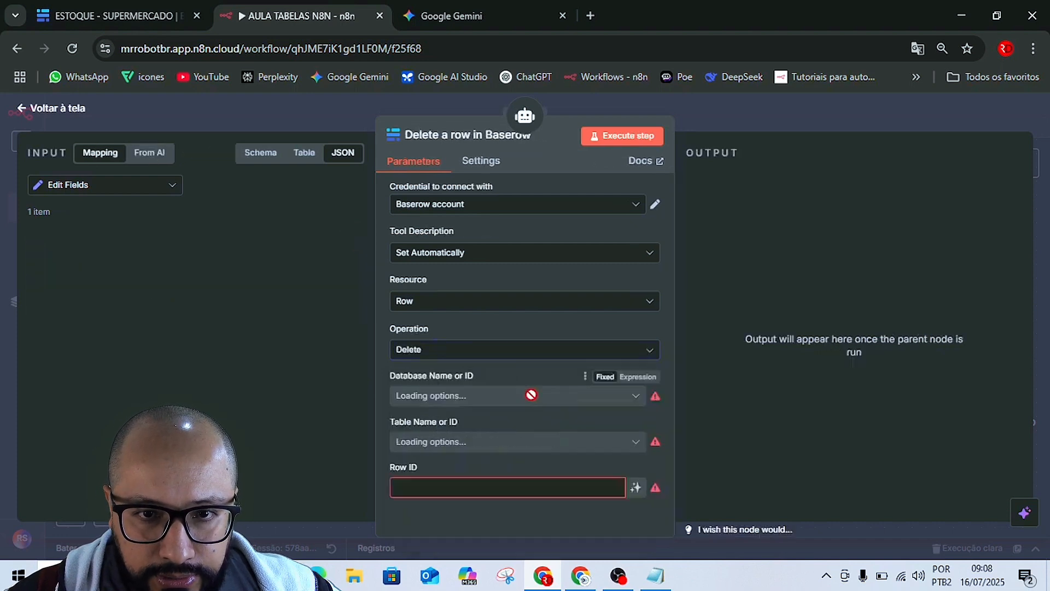
# Point the Delete tool at the AULA TABELAS database and SUPERMERCADO table, letting the model define the row ID.
pyautogui.click(468, 399)
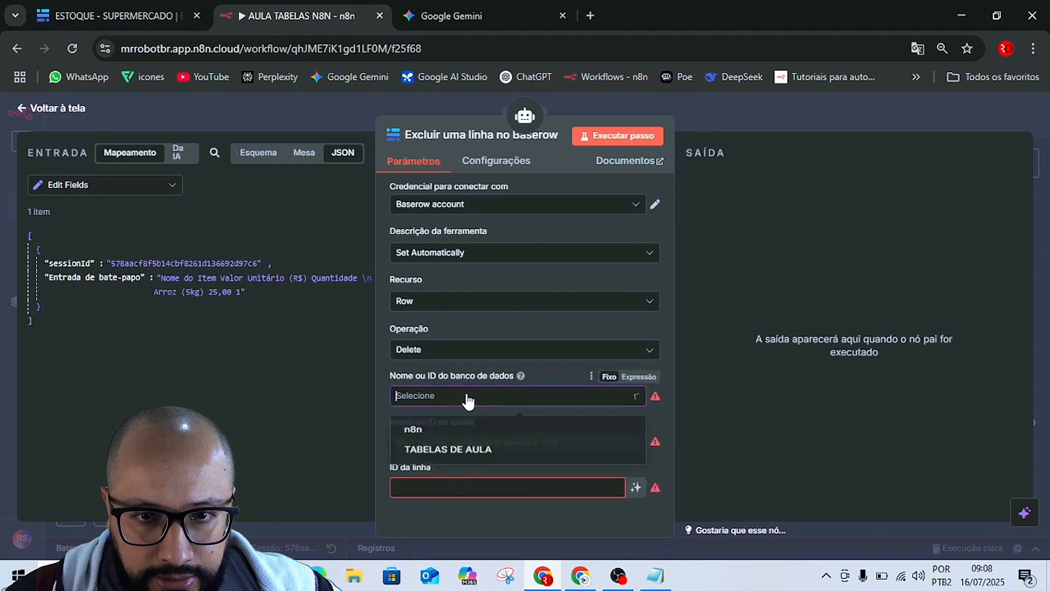
pyautogui.click(442, 456)
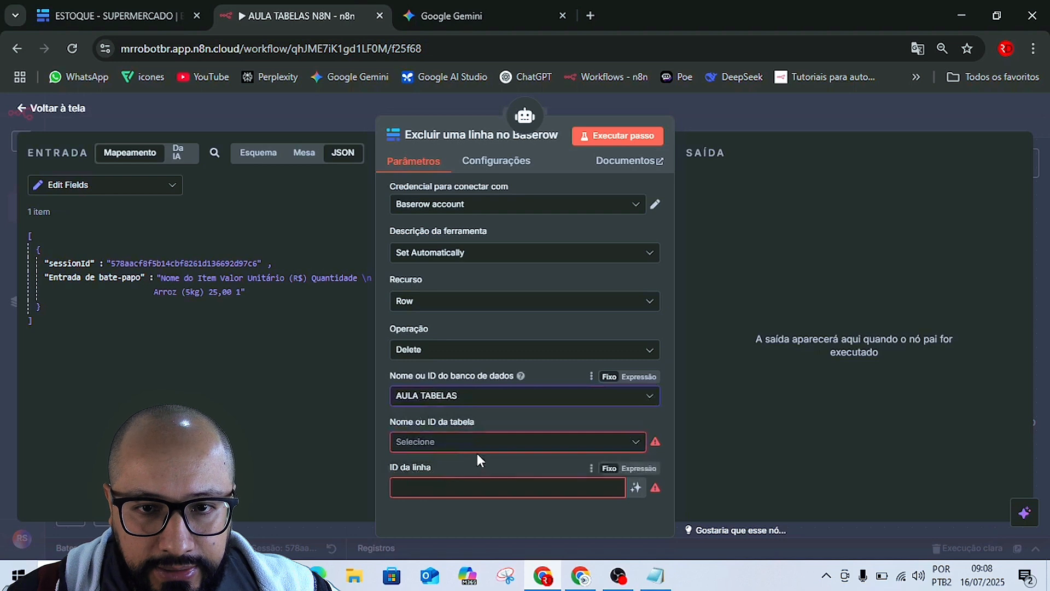
pyautogui.click(473, 446)
pyautogui.click(435, 478)
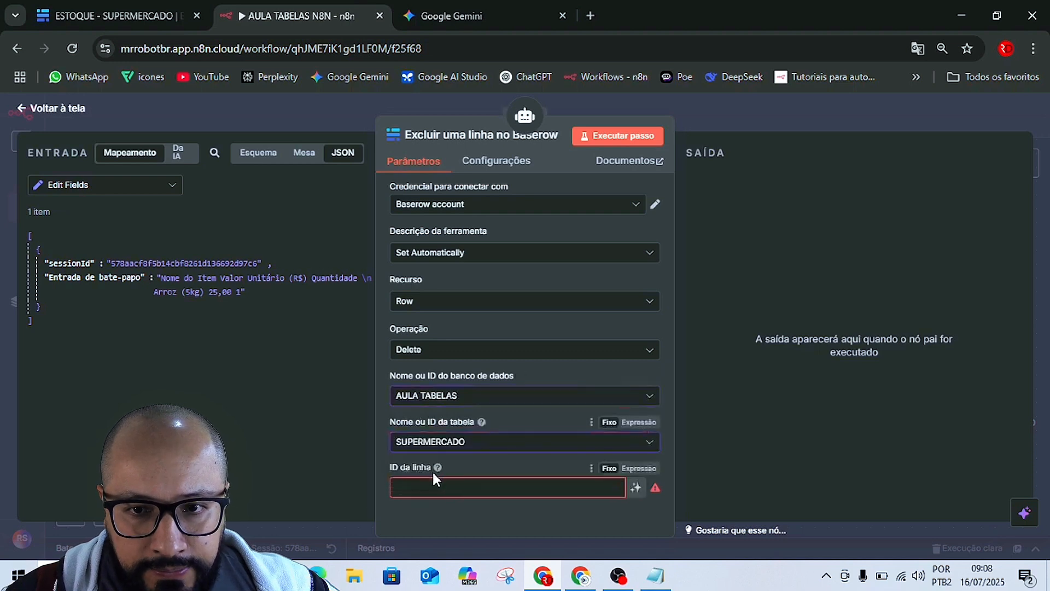
pyautogui.click(636, 487)
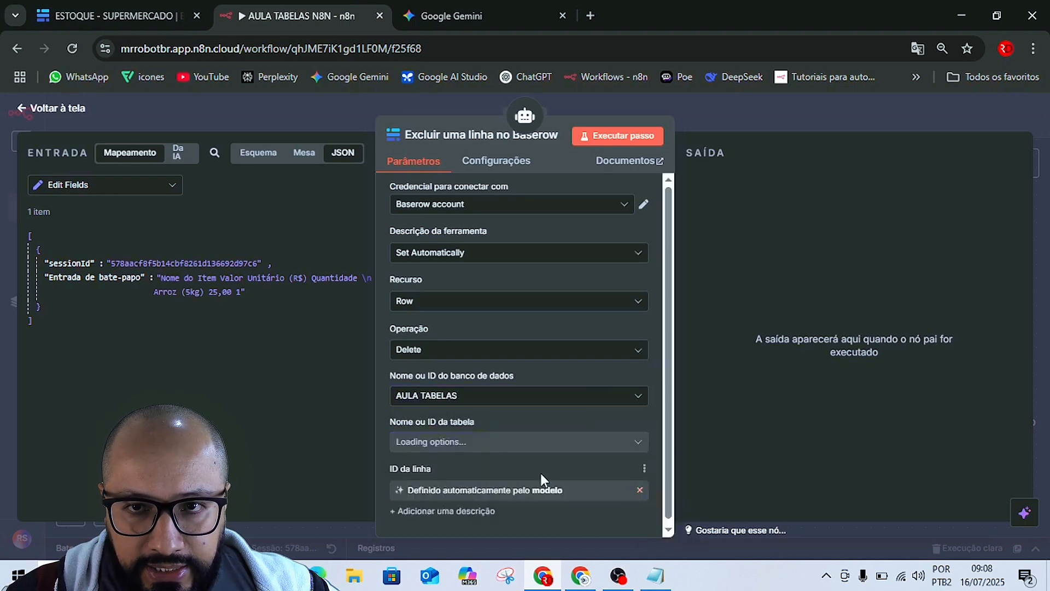
# Save the workflow from the canvas and tidy up the layout of all its nodes.
pyautogui.click(727, 115)
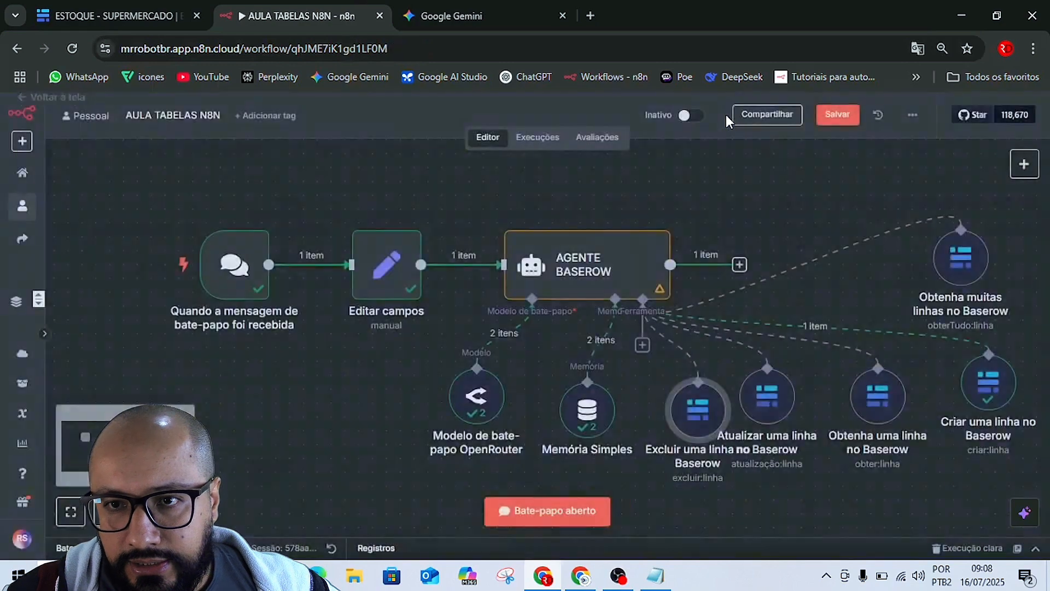
pyautogui.click(834, 117)
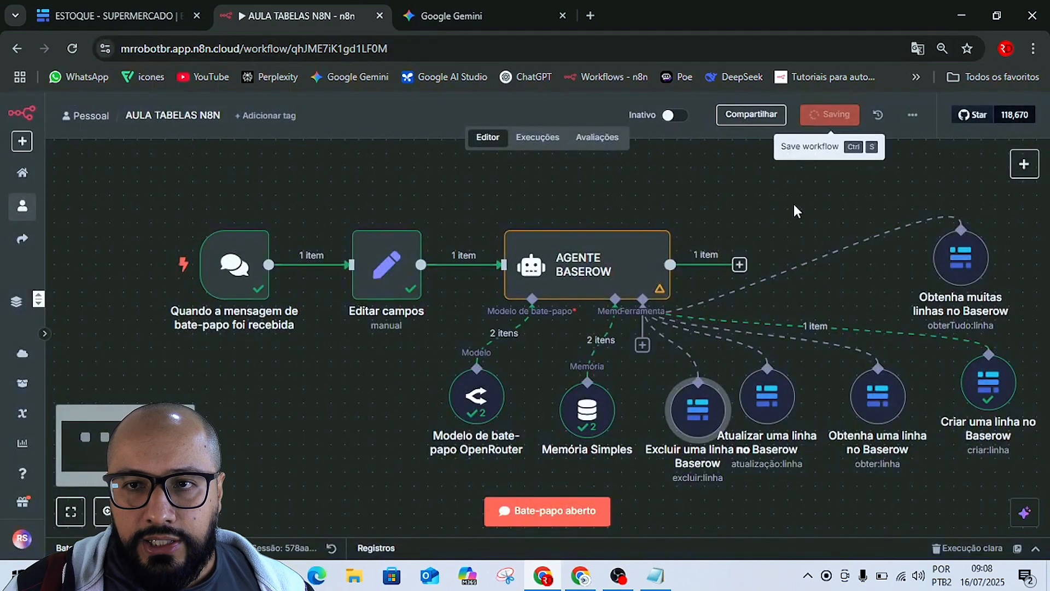
pyautogui.scroll(-3, 784, 237)
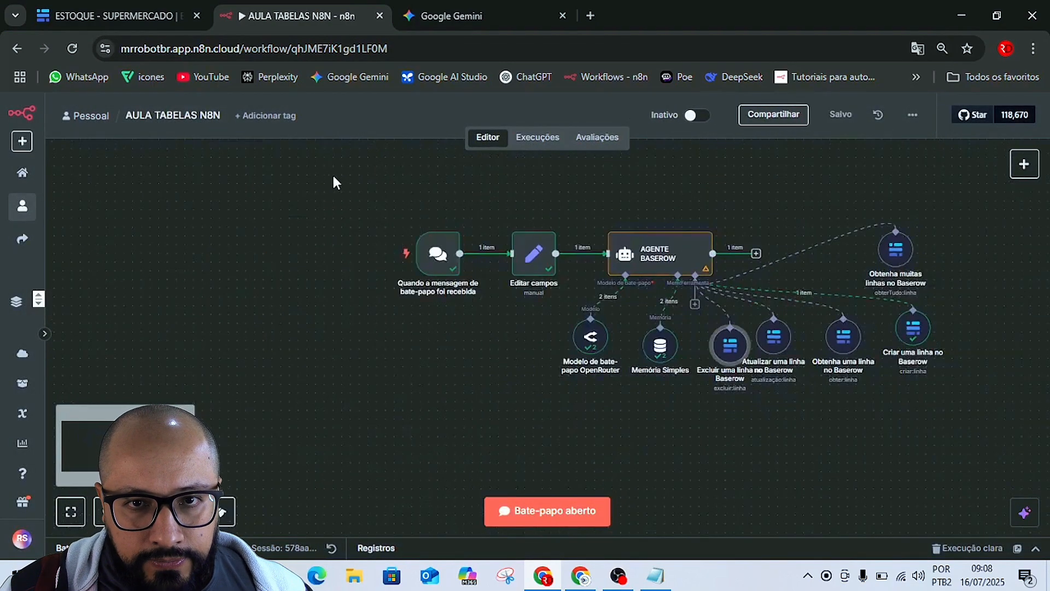
pyautogui.moveTo(298, 160); pyautogui.dragTo(968, 452)
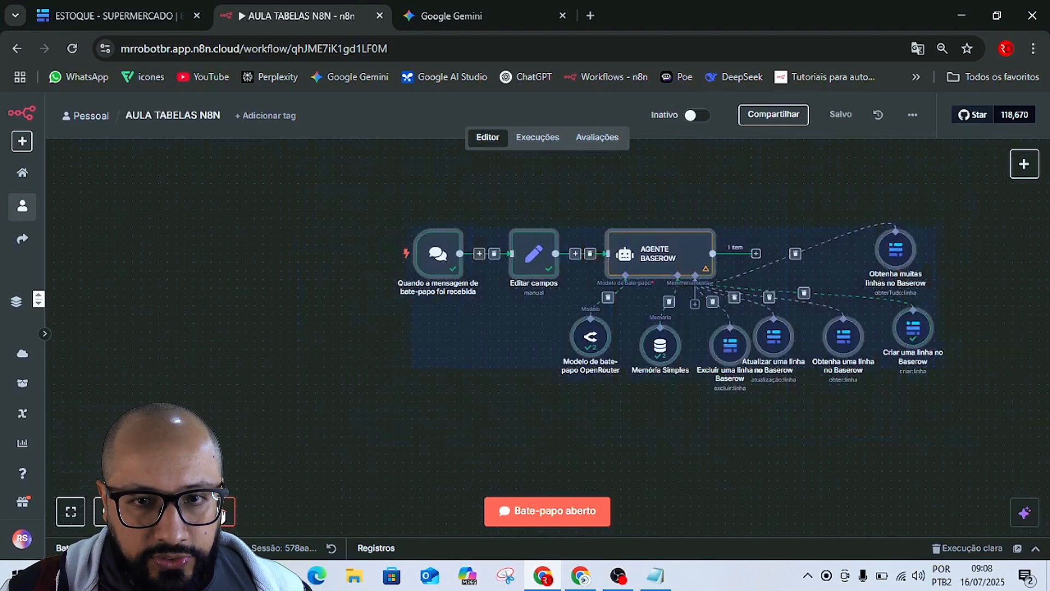
pyautogui.hotkey('shift', 'alt', 't')
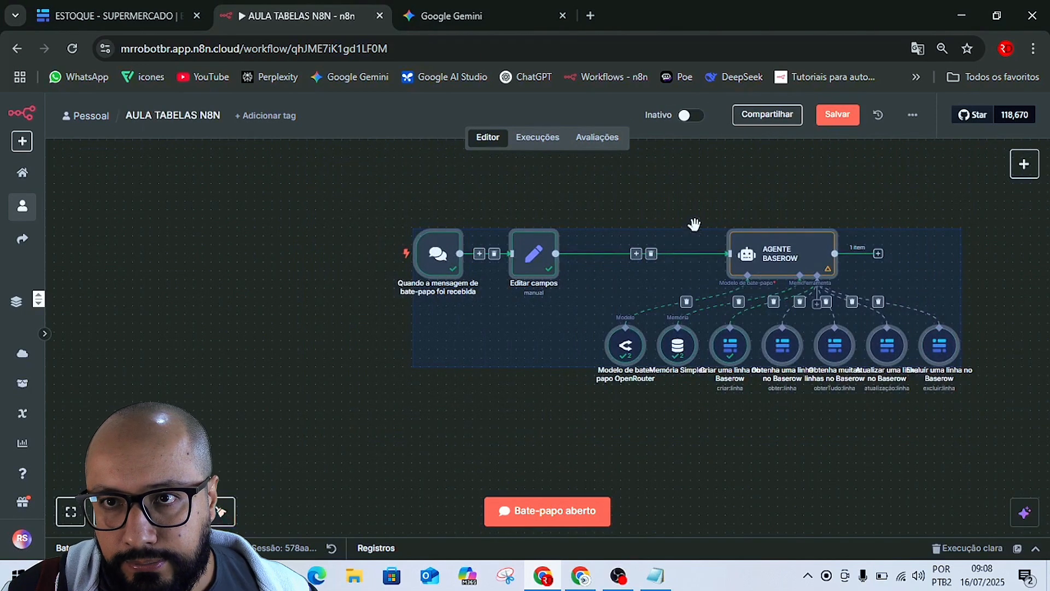
# Save the workflow and delete the Arroz (5kg) row from the SUPERMERCADO table in Baserow.
pyautogui.click(840, 117)
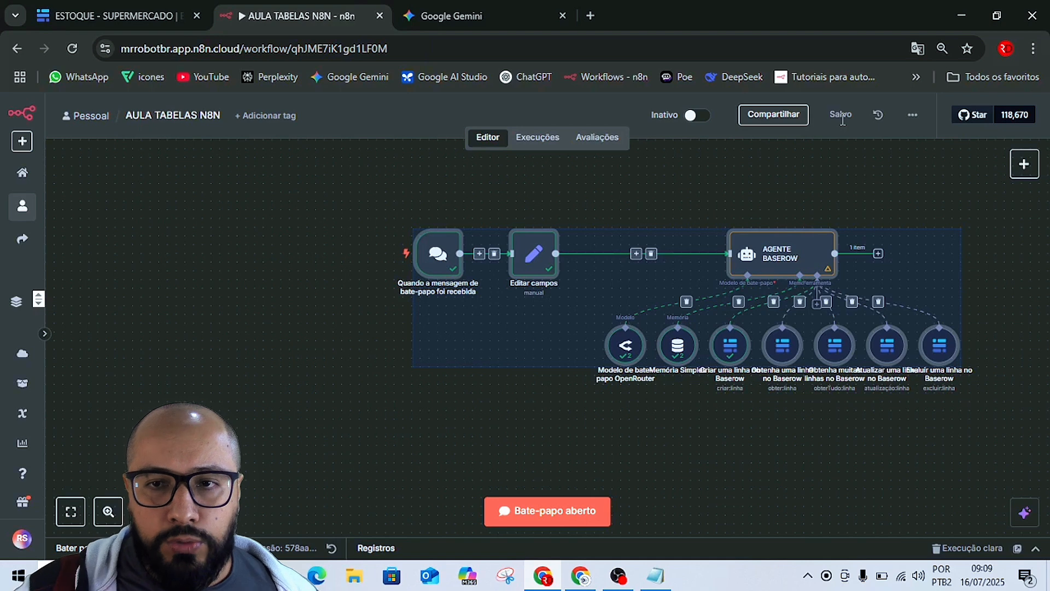
pyautogui.click(117, 15)
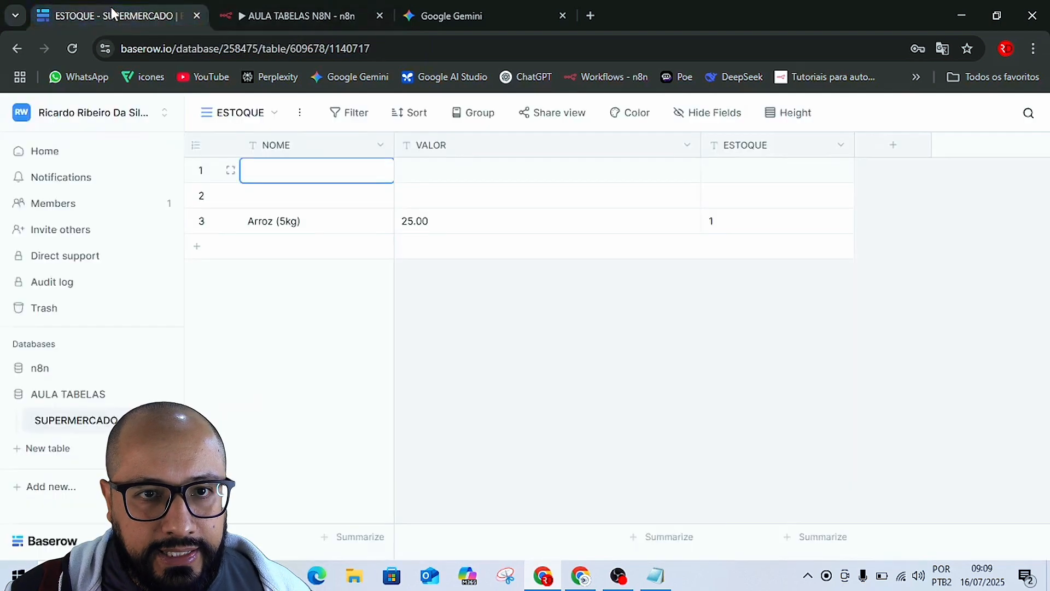
pyautogui.click(203, 221)
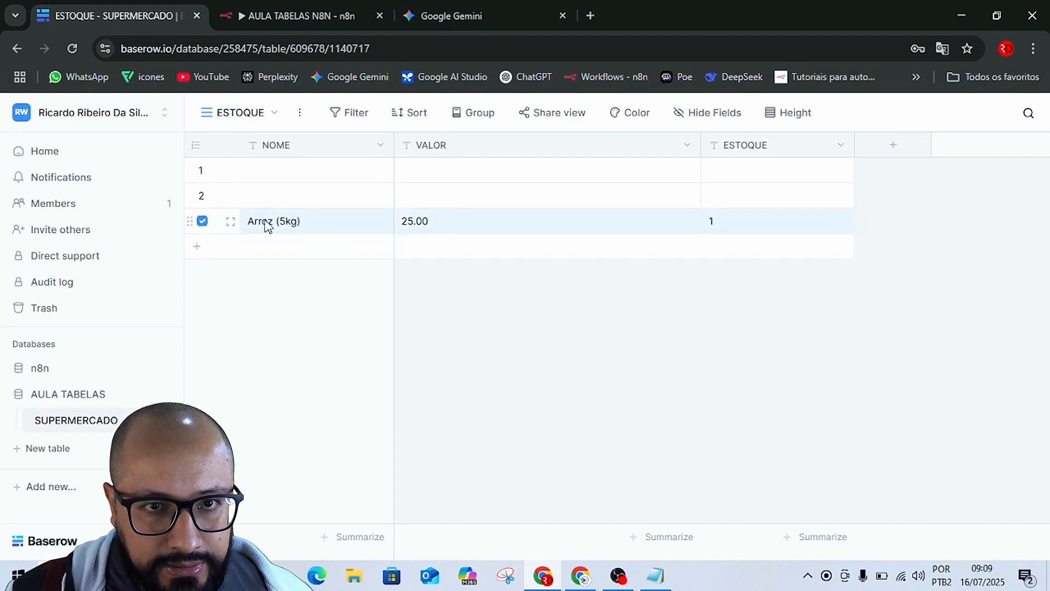
pyautogui.rightClick(293, 228)
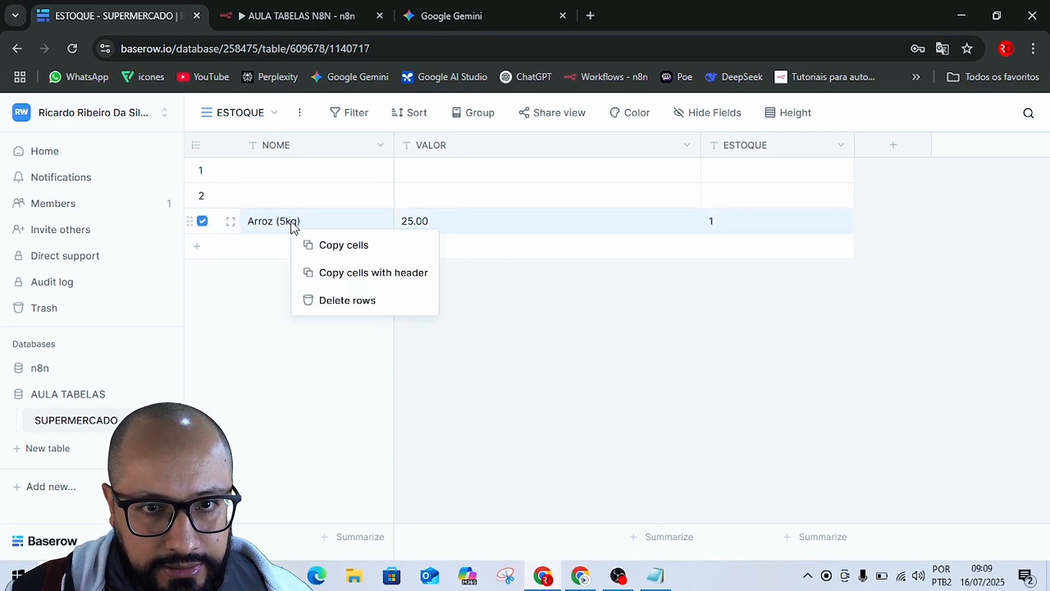
pyautogui.click(355, 300)
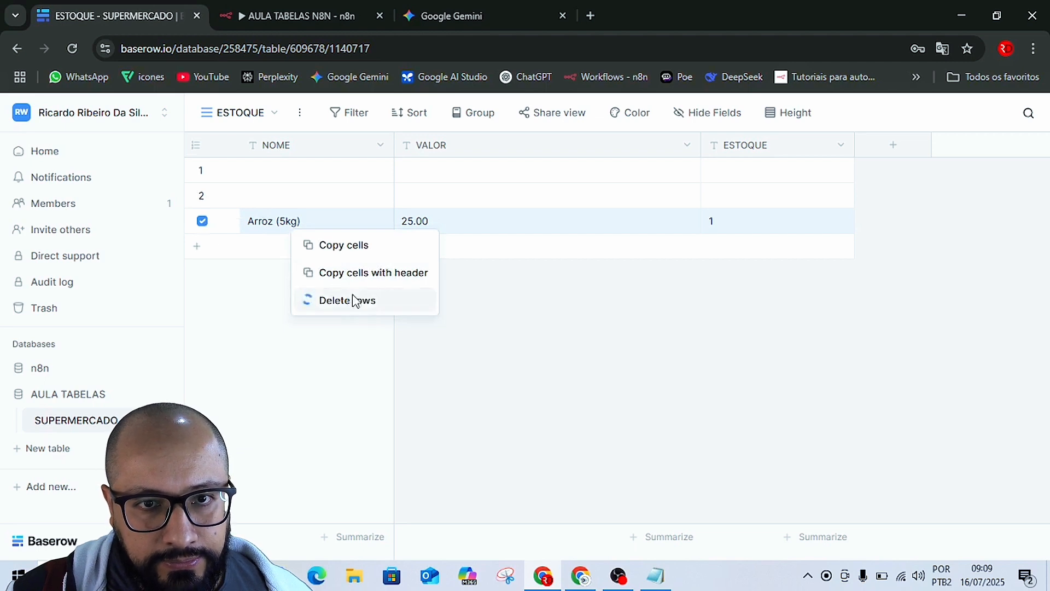
# Return to the n8n workflow, open its chat, clear the previous execution and reset the chat session.
pyautogui.click(339, 16)
pyautogui.click(329, 307)
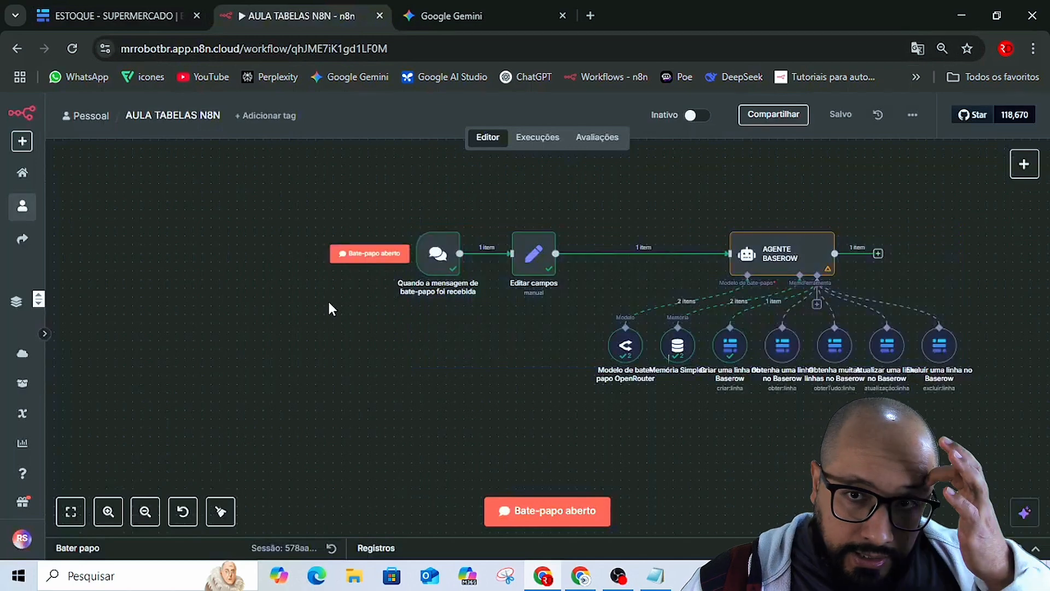
pyautogui.click(524, 512)
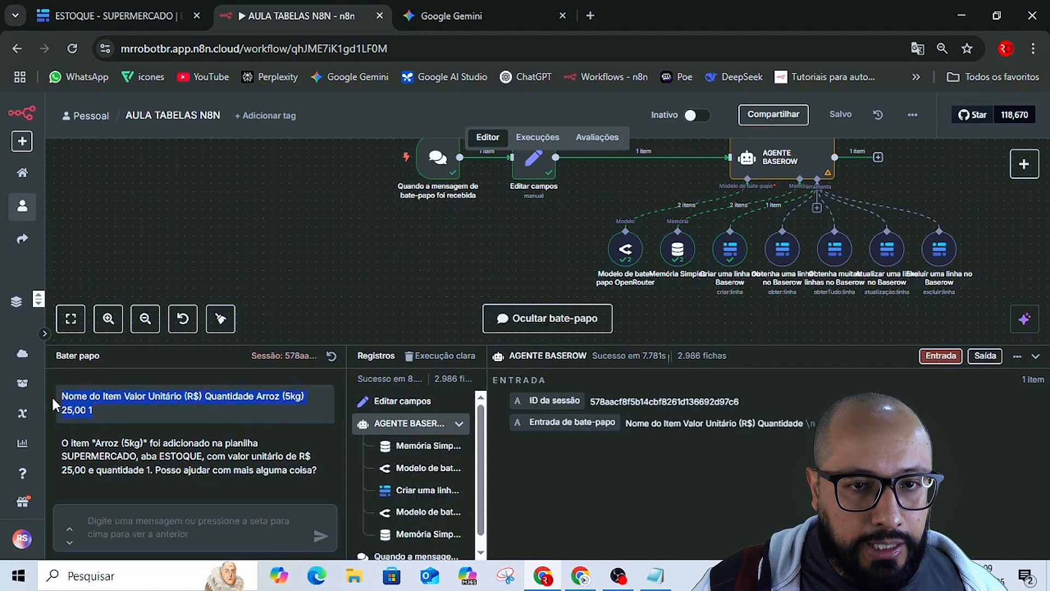
pyautogui.click(444, 356)
pyautogui.click(332, 357)
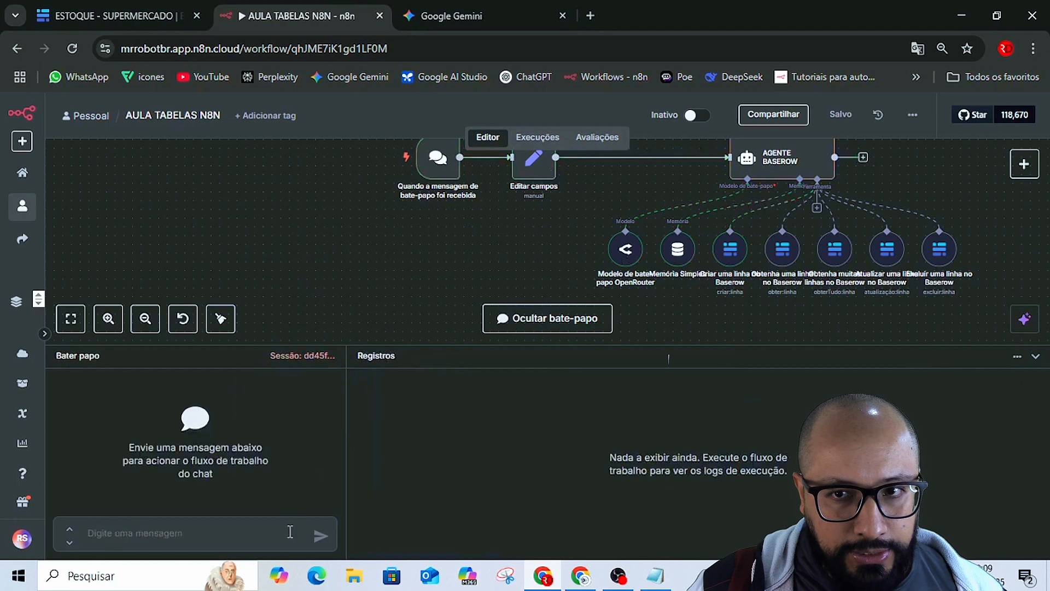
# Send the agent the chat message "Nome do Item Valor Unitário (R$) Quantidade Arroz (5kg) 25,00 1".
pyautogui.click(255, 527)
pyautogui.write('Nome do Item Valor Unitário (R$) Quantidade Arroz (5kg) 25,00 1')
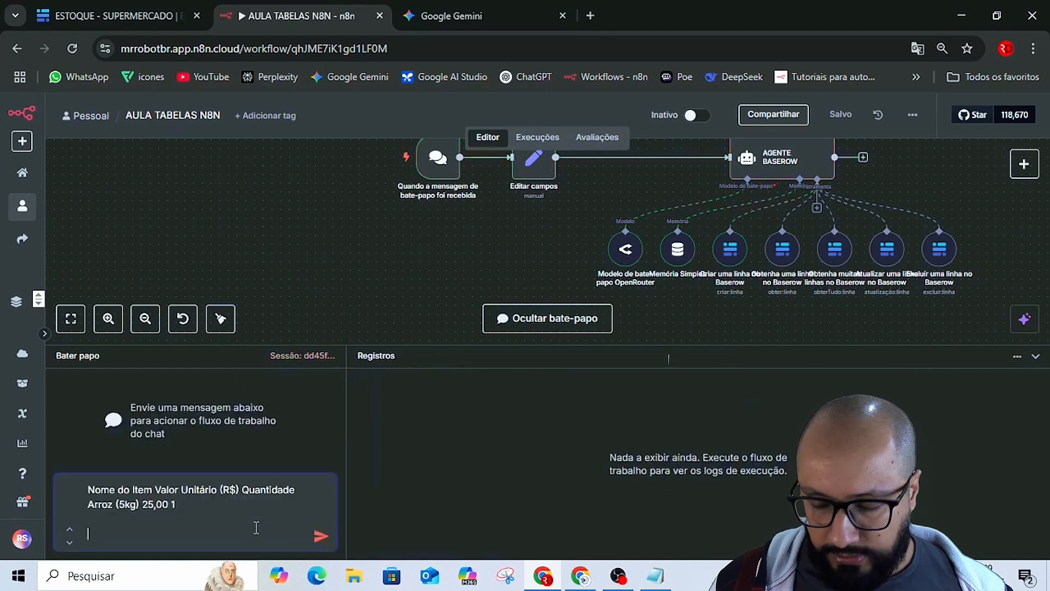
pyautogui.press('Return')
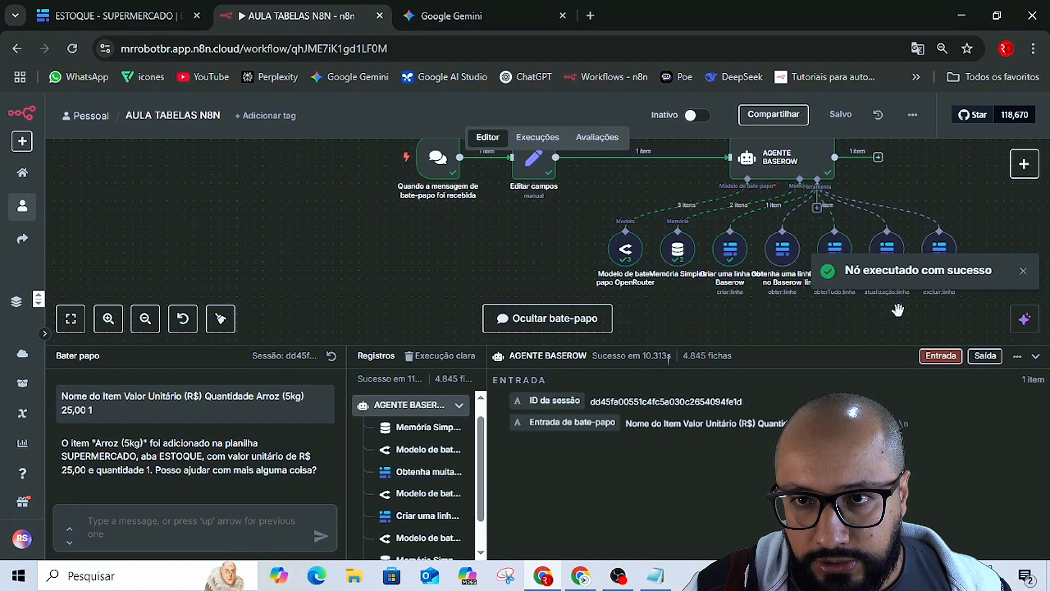
# Move the Get Many tool and the Create tool lower on the canvas, out of the row of tools.
pyautogui.scroll(2, 898, 309)
pyautogui.scroll(1, 897, 309)
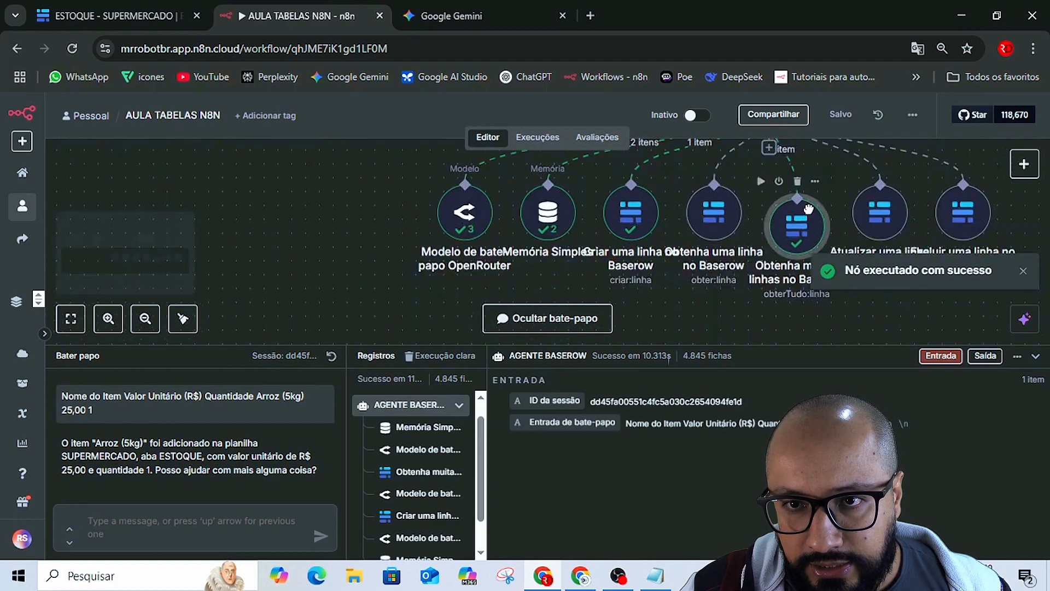
pyautogui.click(1022, 271)
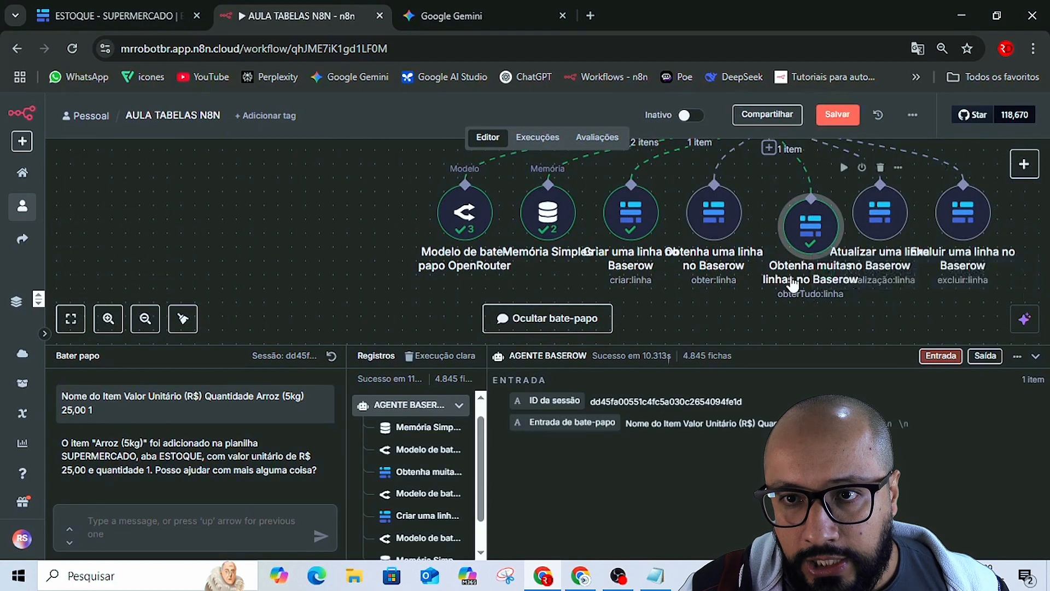
pyautogui.moveTo(807, 240); pyautogui.dragTo(805, 283)
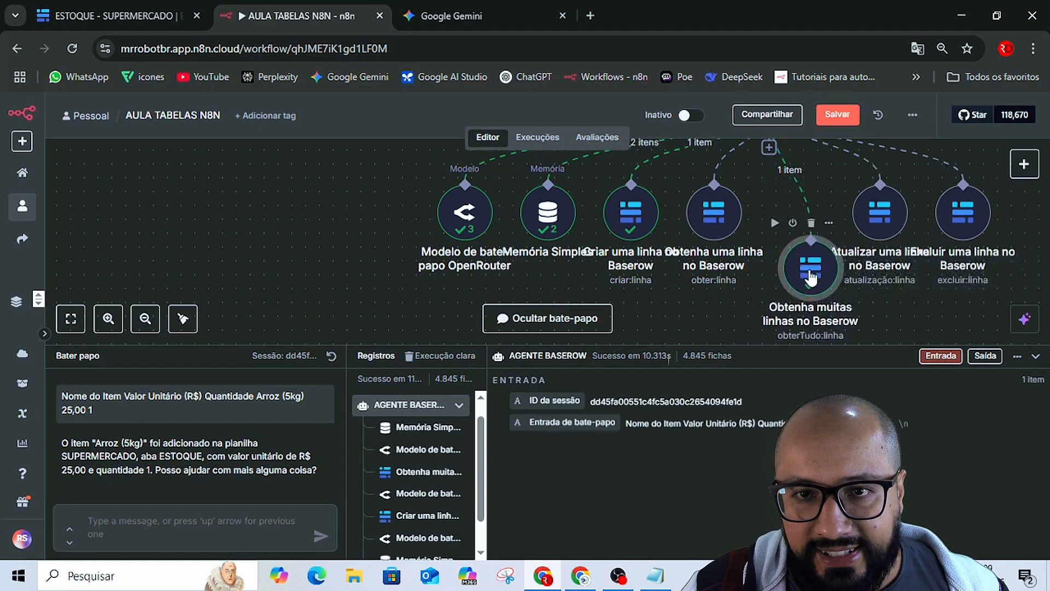
pyautogui.moveTo(645, 214); pyautogui.dragTo(646, 255)
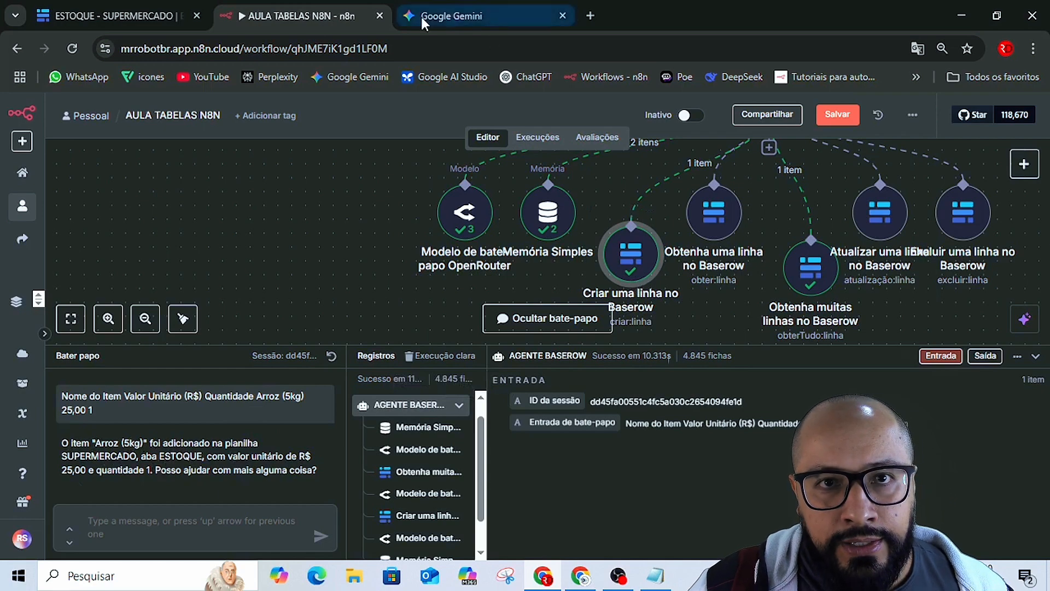
# Delete all three rows, including the two blank ones, from the SUPERMERCADO table in Baserow.
pyautogui.click(146, 15)
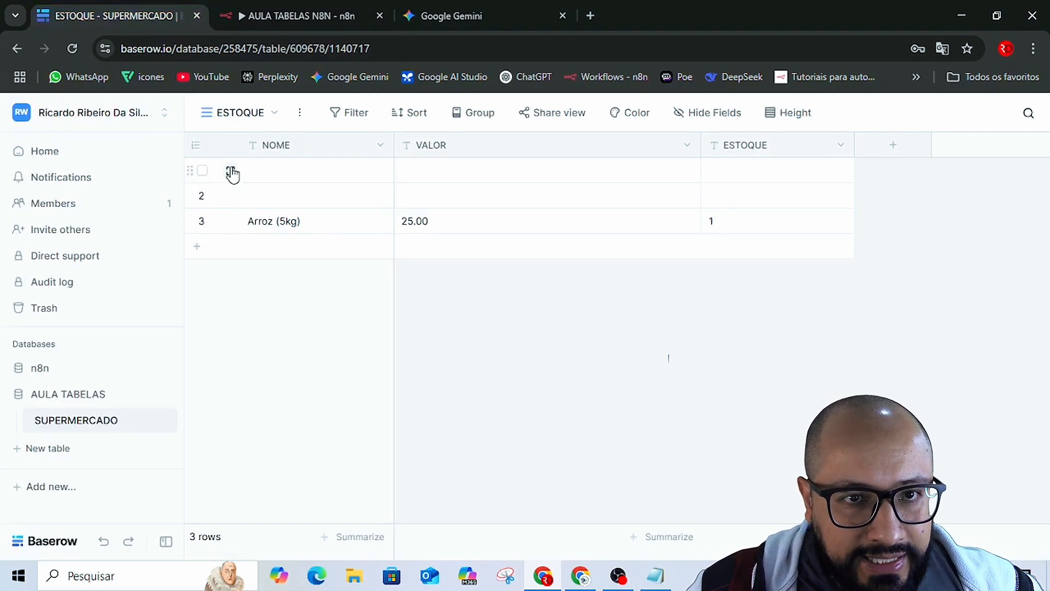
pyautogui.click(203, 170)
pyautogui.click(202, 196)
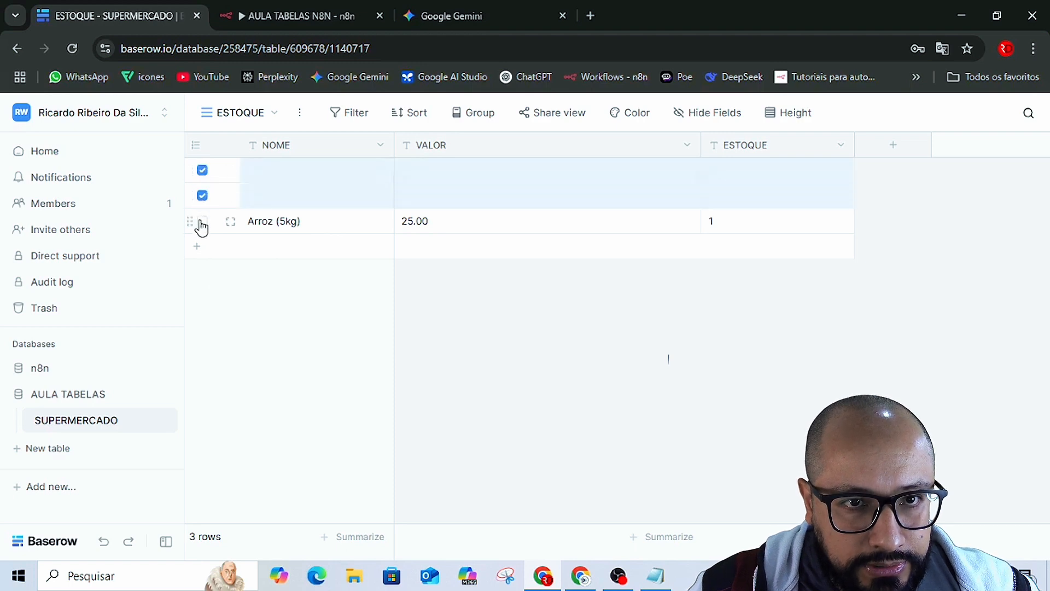
pyautogui.click(202, 222)
pyautogui.rightClick(285, 202)
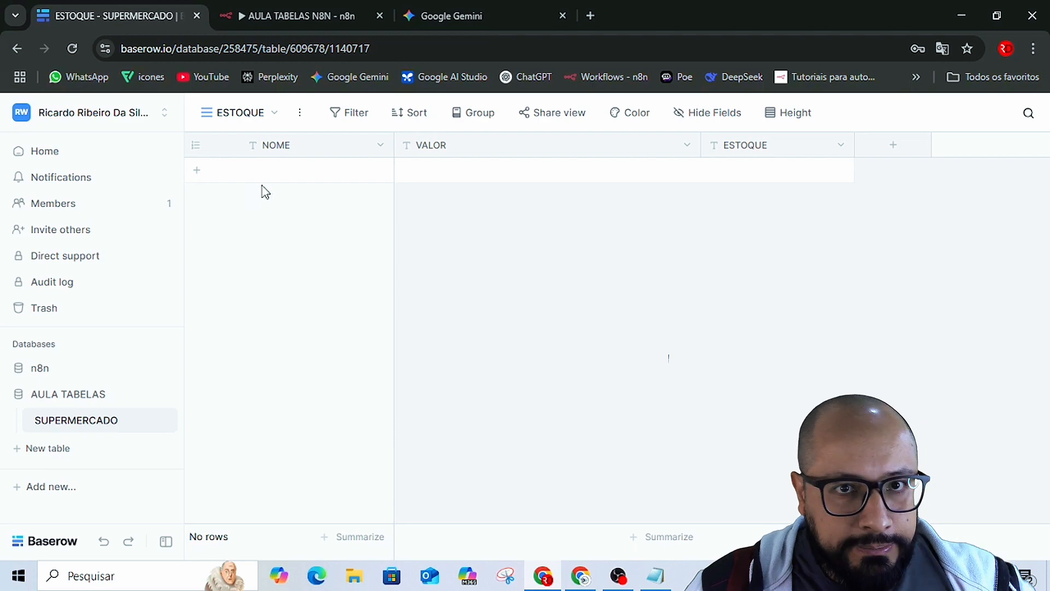
# Clear the execution in n8n and resend the Arroz (5kg) 25,00 1 item message in a new chat session.
pyautogui.click(280, 14)
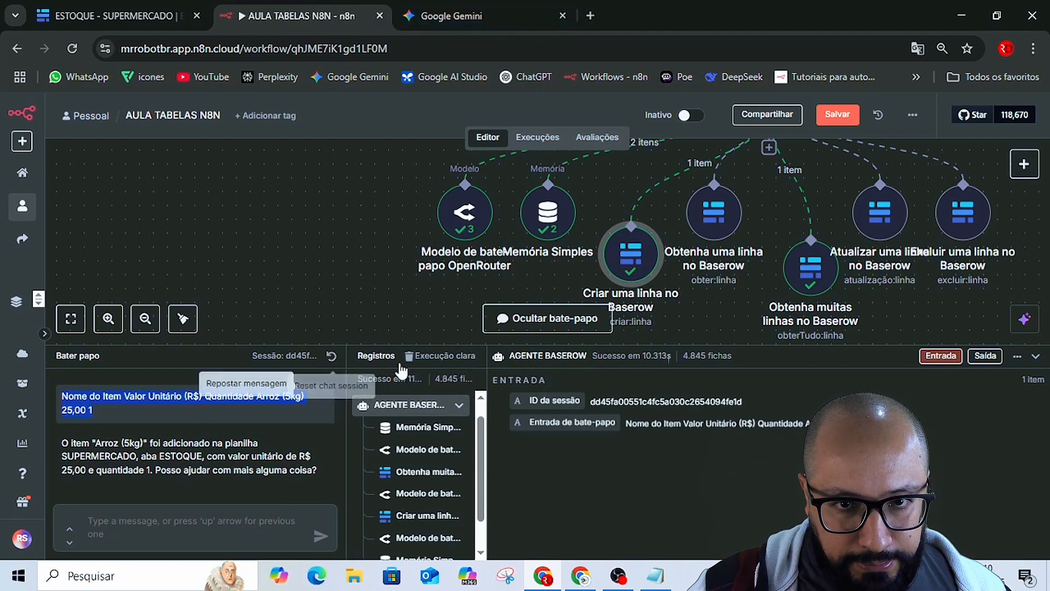
pyautogui.click(429, 357)
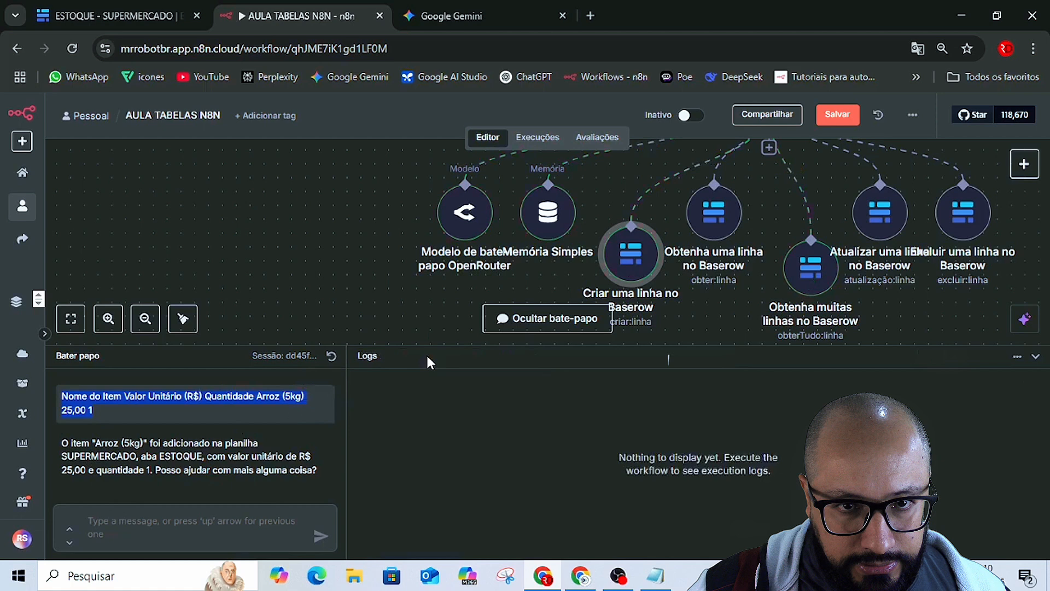
pyautogui.click(331, 356)
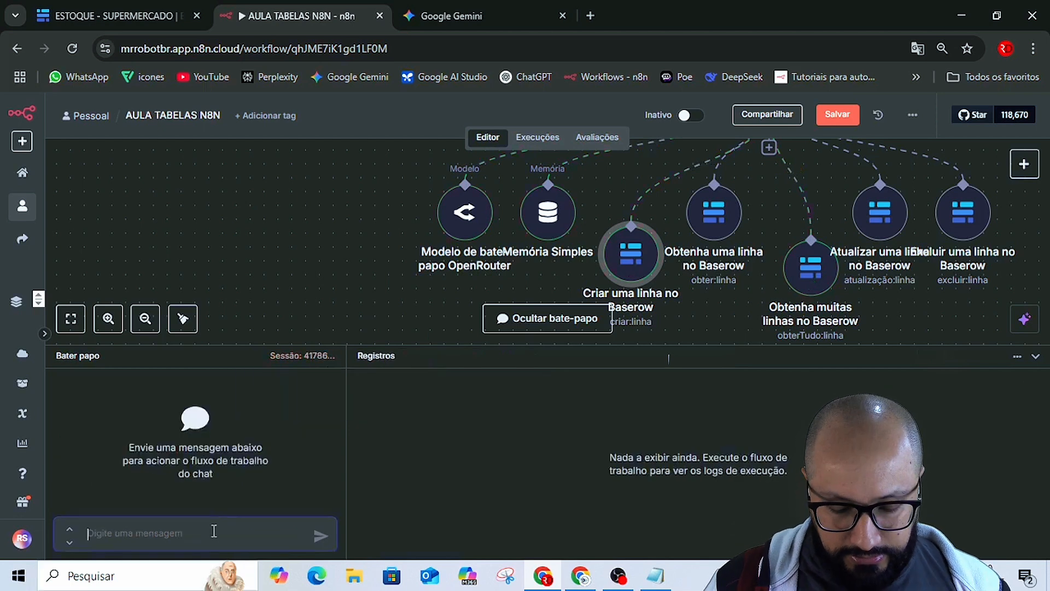
pyautogui.write('Nome do Item Valor Unitário (R$) Quantidade Arroz (5kg) 25,00 1')
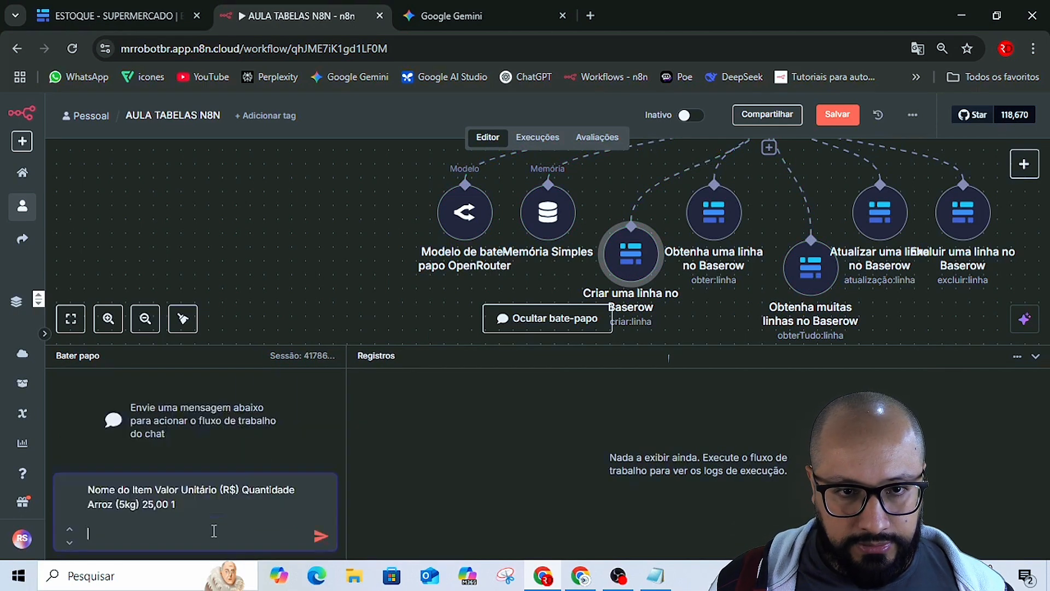
pyautogui.press('Return')
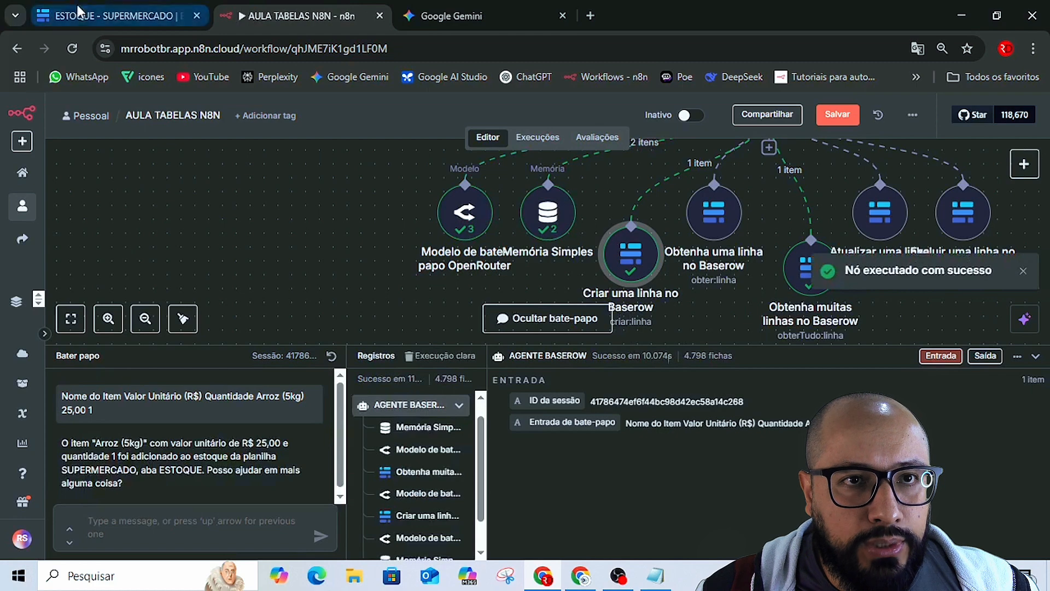
# Check the SUPERMERCADO table in Baserow for the row created by the agent.
pyautogui.moveTo(142, 15)
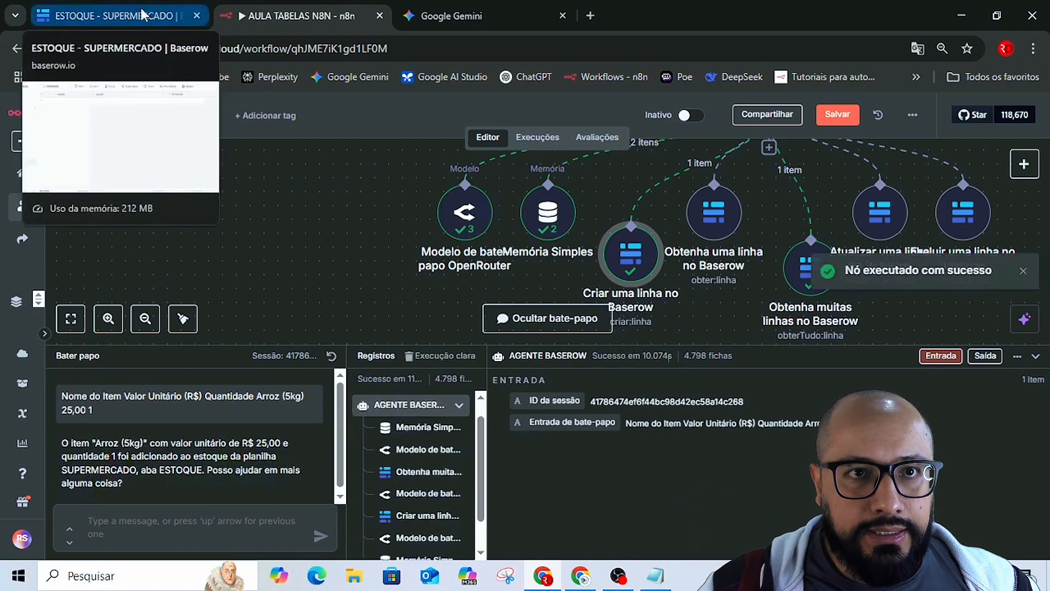
pyautogui.click(143, 18)
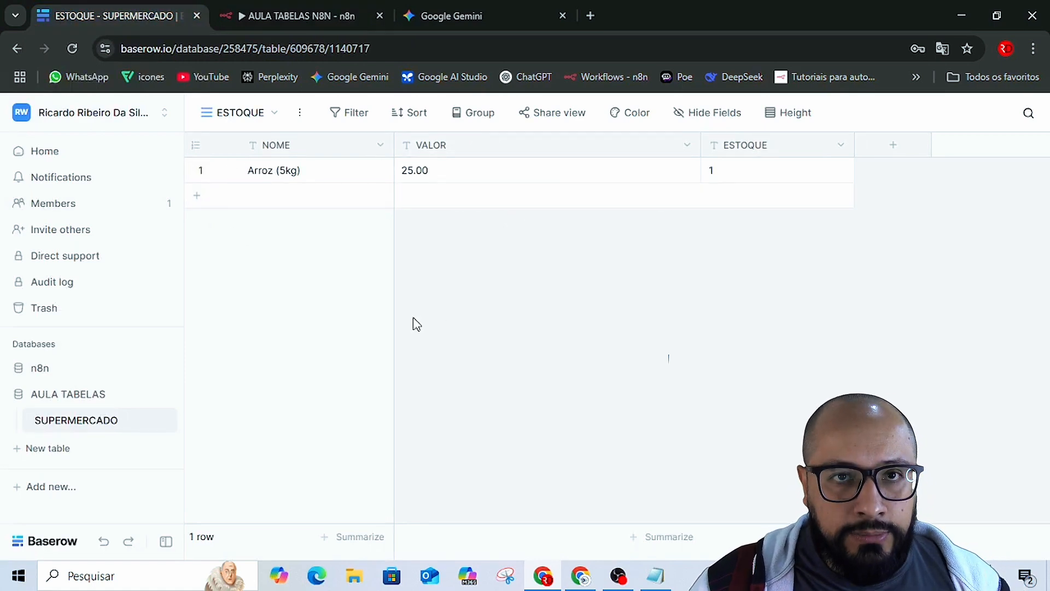
pyautogui.hotkey('alt', 'Tab')
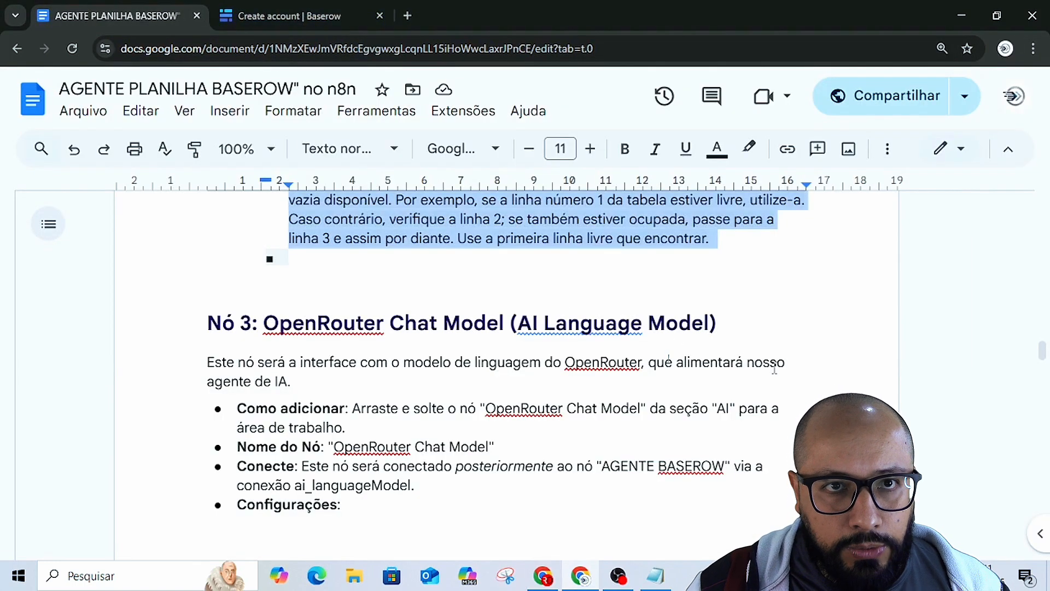
pyautogui.hotkey('alt', 'Tab')
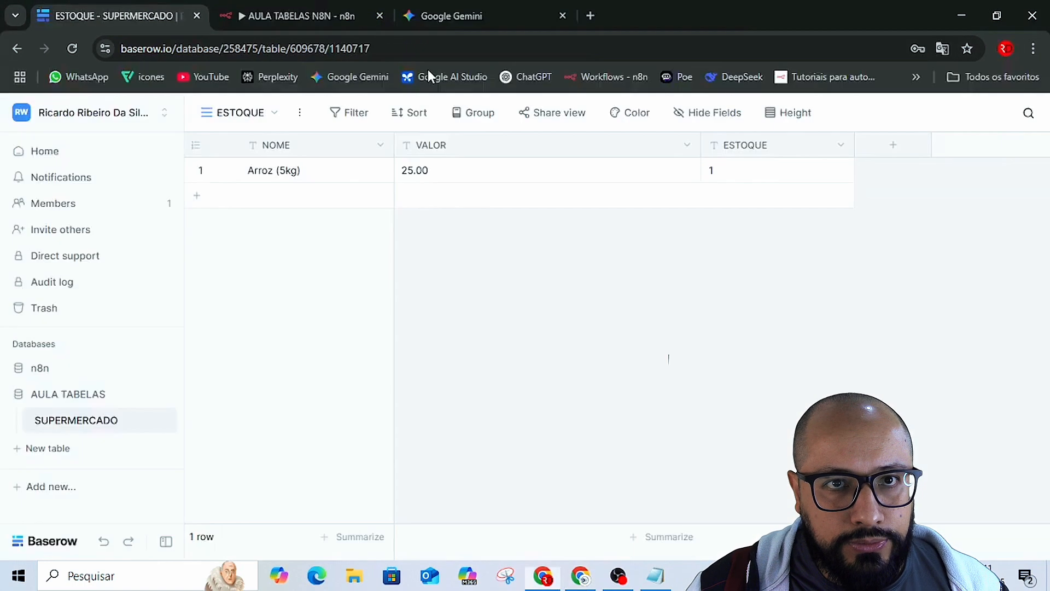
# Copy the shopping list rows from Feijão (1kg) through Papel Higiênico (4 rolos) in the Gemini table.
pyautogui.click(481, 16)
pyautogui.scroll(-2, 485, 241)
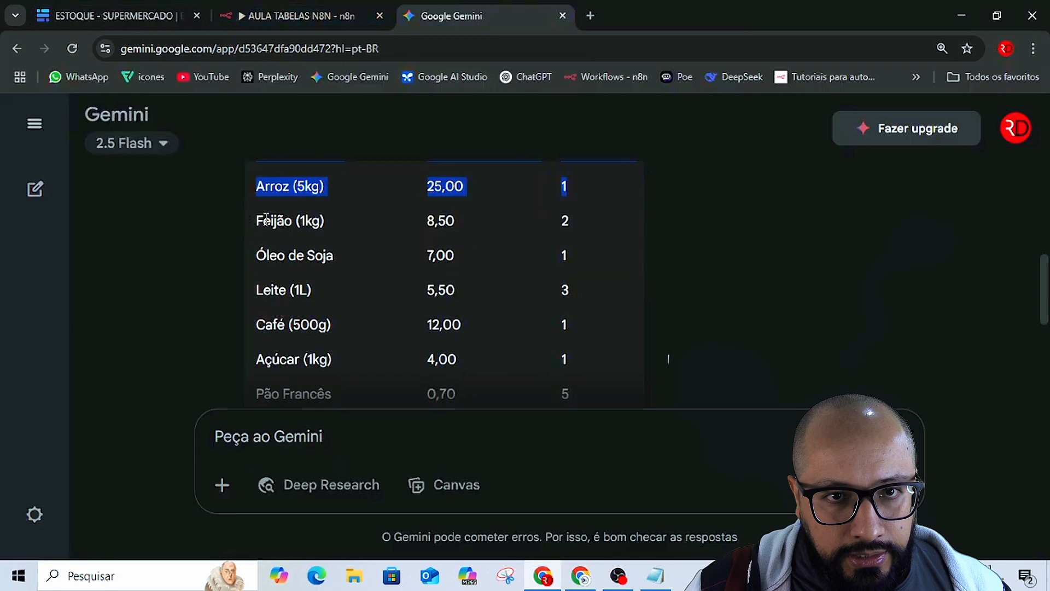
pyautogui.doubleClick(267, 221)
pyautogui.hotkey('shift', 'Down')
pyautogui.hotkey('shift', 'Down')
pyautogui.hotkey('shift', 'Down')
pyautogui.hotkey('shift', 'Down')
pyautogui.hotkey('shift', 'Down')
pyautogui.hotkey('shift', 'Down')
pyautogui.hotkey('shift', 'Down')
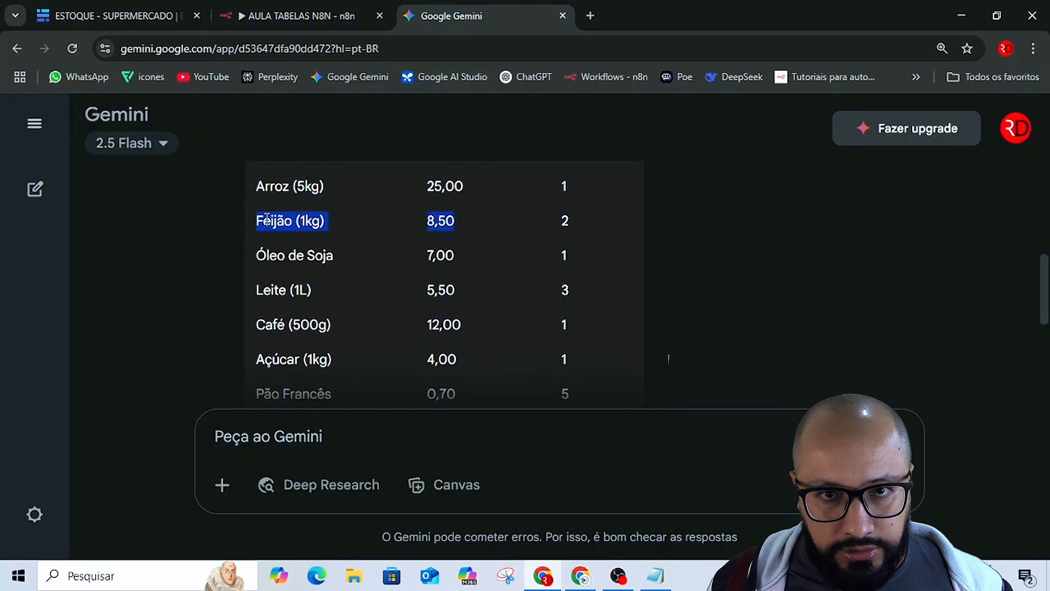
pyautogui.scroll(-4, 266, 219)
pyautogui.hotkey('shift', 'Down')
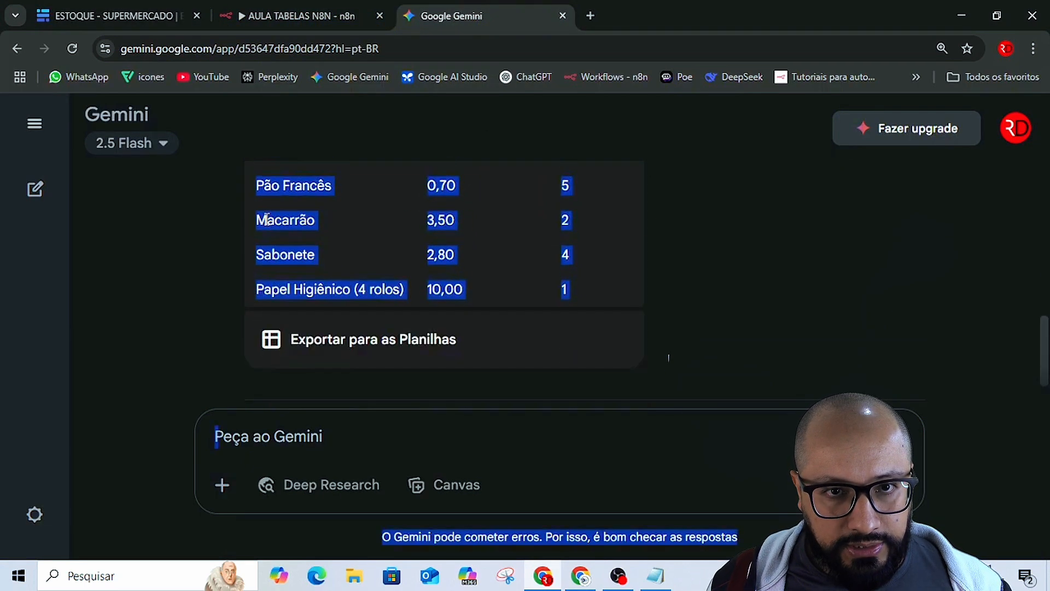
pyautogui.hotkey('shift', 'Up')
pyautogui.hotkey('ctrl', 'shift', 'Right')
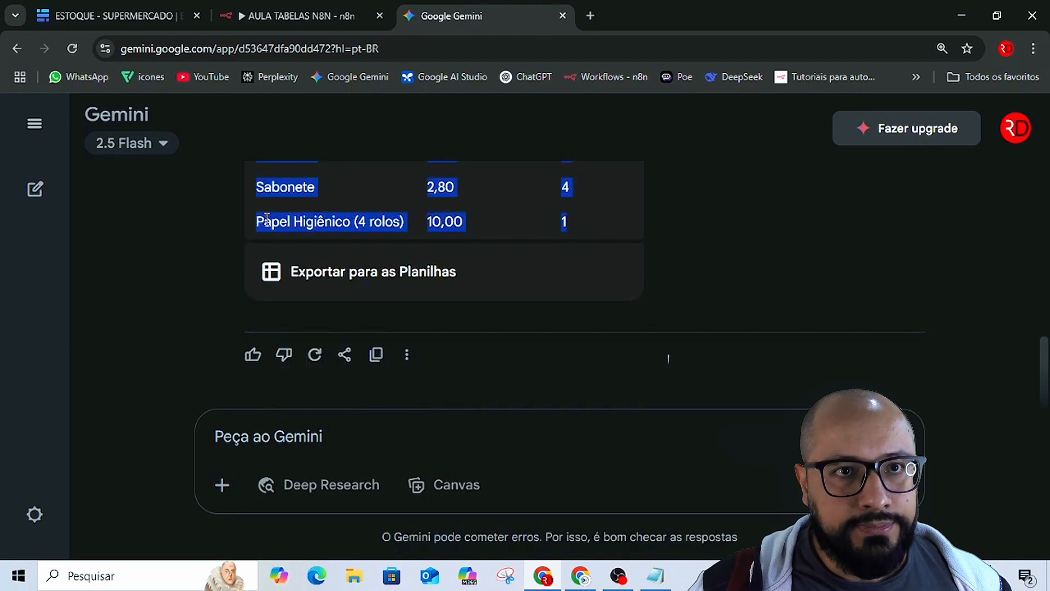
# Paste the copied list of items, Feijão (1kg) to Papel Higiênico (4 rolos), into the n8n chat and send it.
pyautogui.click(108, 13)
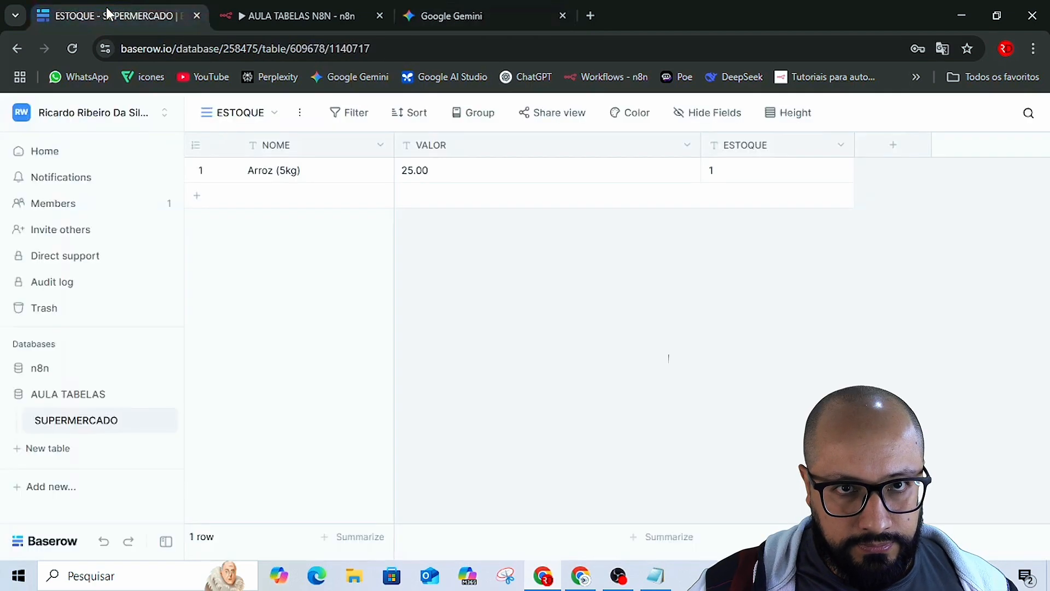
pyautogui.click(309, 16)
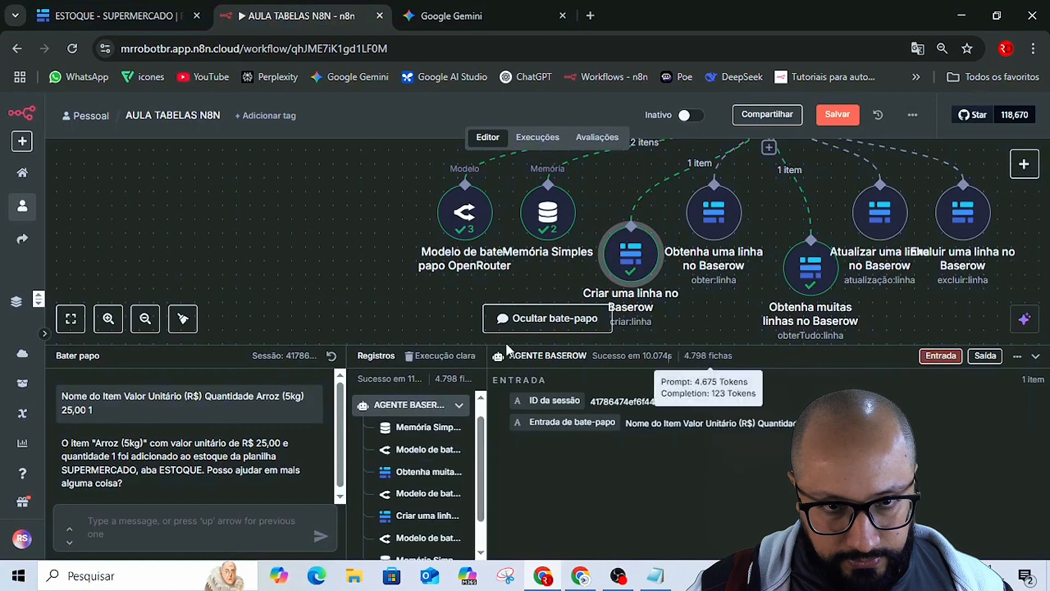
pyautogui.click(259, 524)
pyautogui.hotkey('ctrl', 'v')
pyautogui.press('Return')
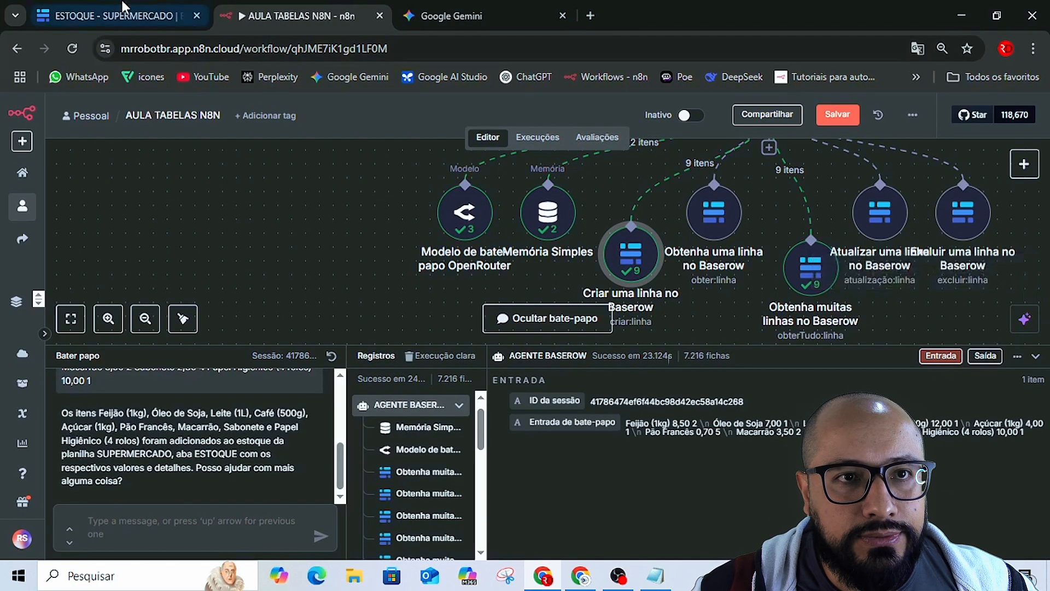
# Copy the product name Macarrão from its row in the Baserow SUPERMERCADO table.
pyautogui.click(81, 8)
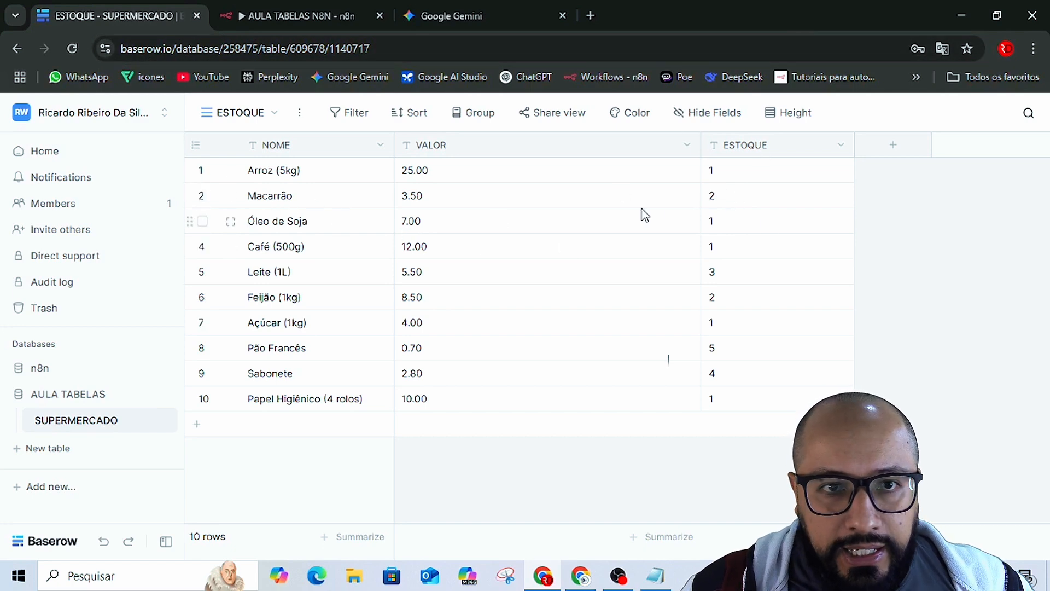
pyautogui.doubleClick(269, 196)
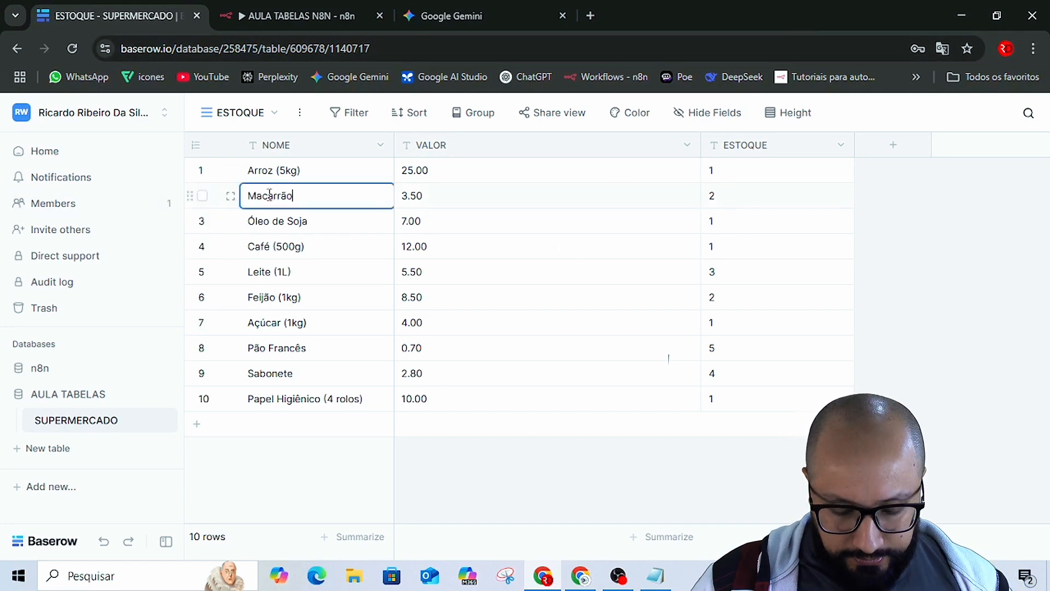
pyautogui.doubleClick(269, 195)
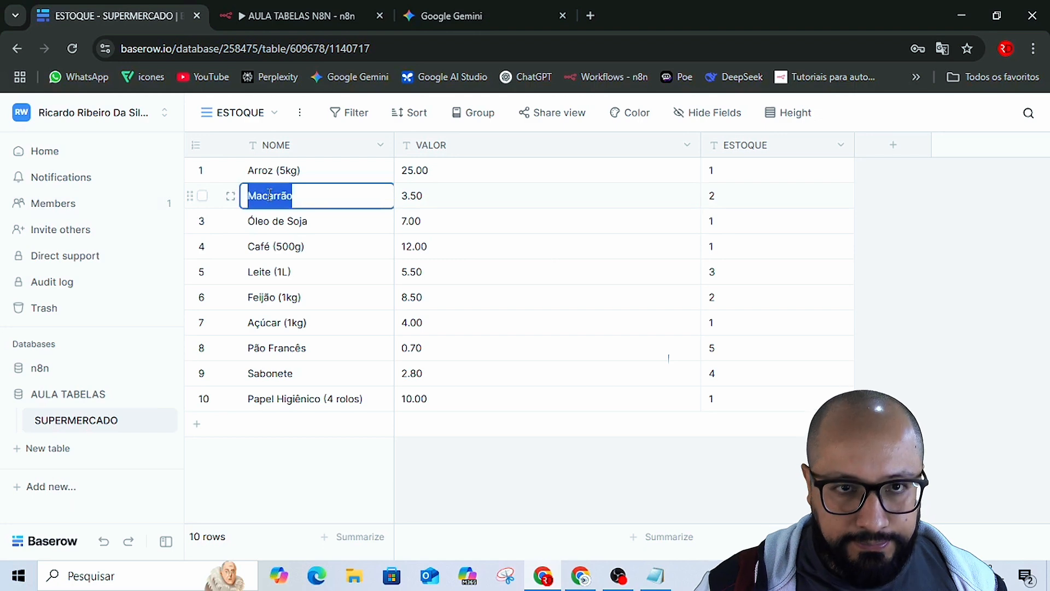
pyautogui.click(456, 228)
# Send the agent the message ADICIONE MAIS 20 UNIDADES DE Macarrão in the n8n chat.
pyautogui.click(283, 16)
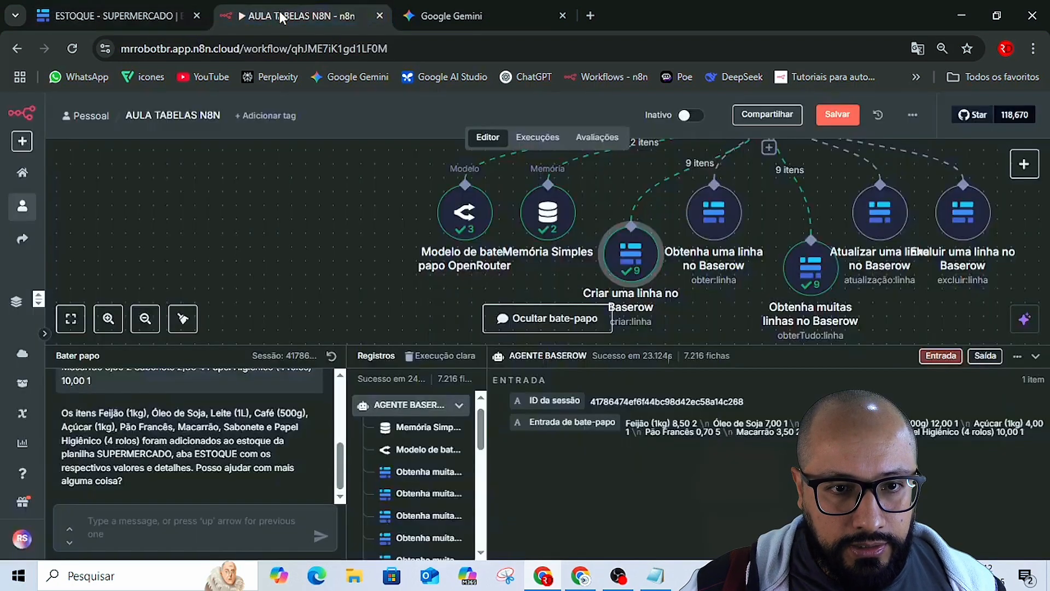
pyautogui.click(224, 516)
pyautogui.write('A')
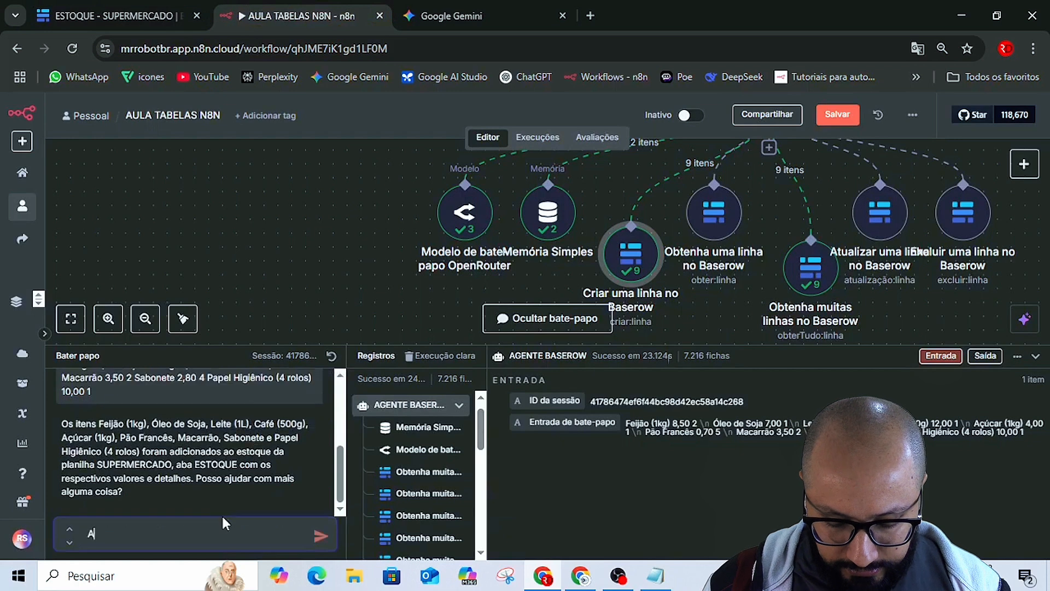
pyautogui.write('DICIONE ')
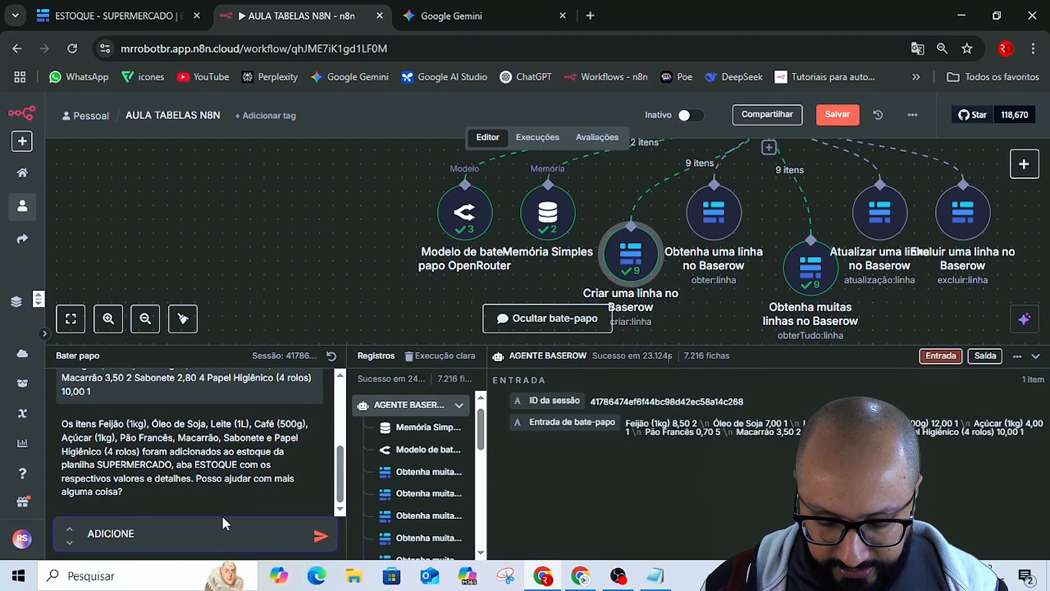
pyautogui.write('MAIS 20 UNIDADES D')
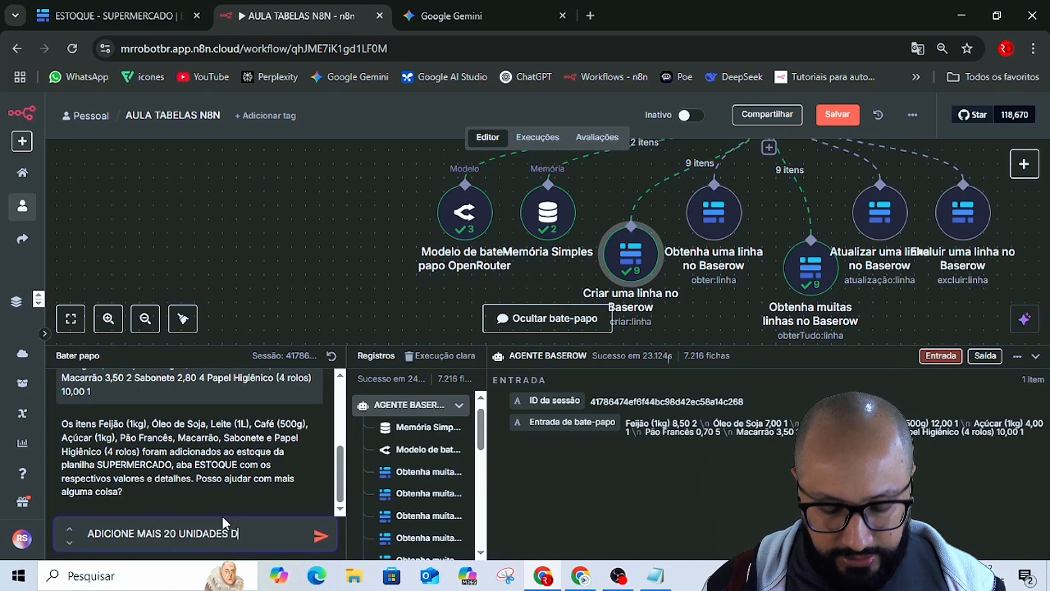
pyautogui.write('E Macarrão')
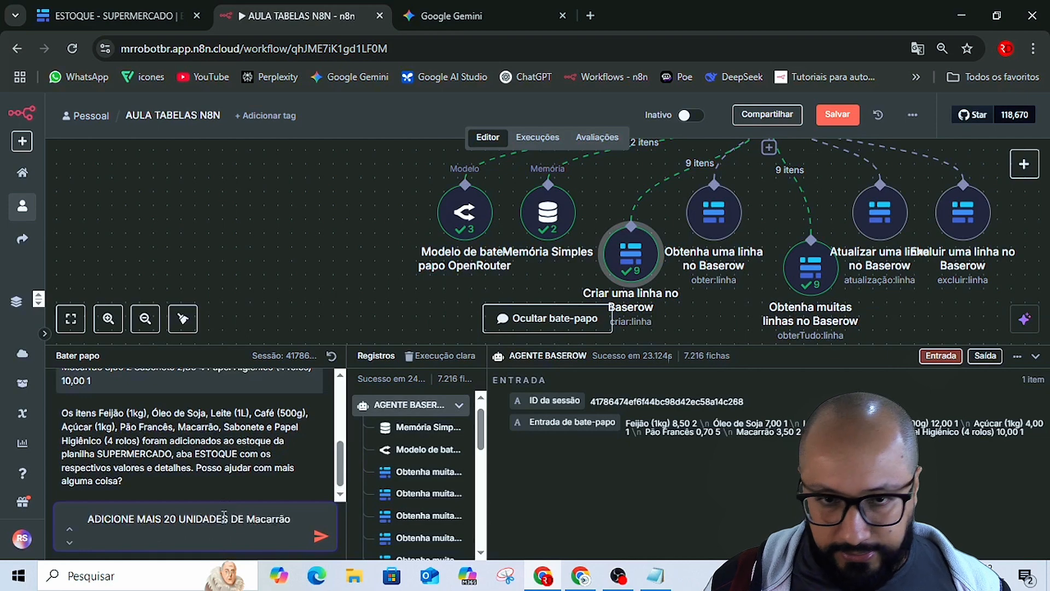
pyautogui.press('Return')
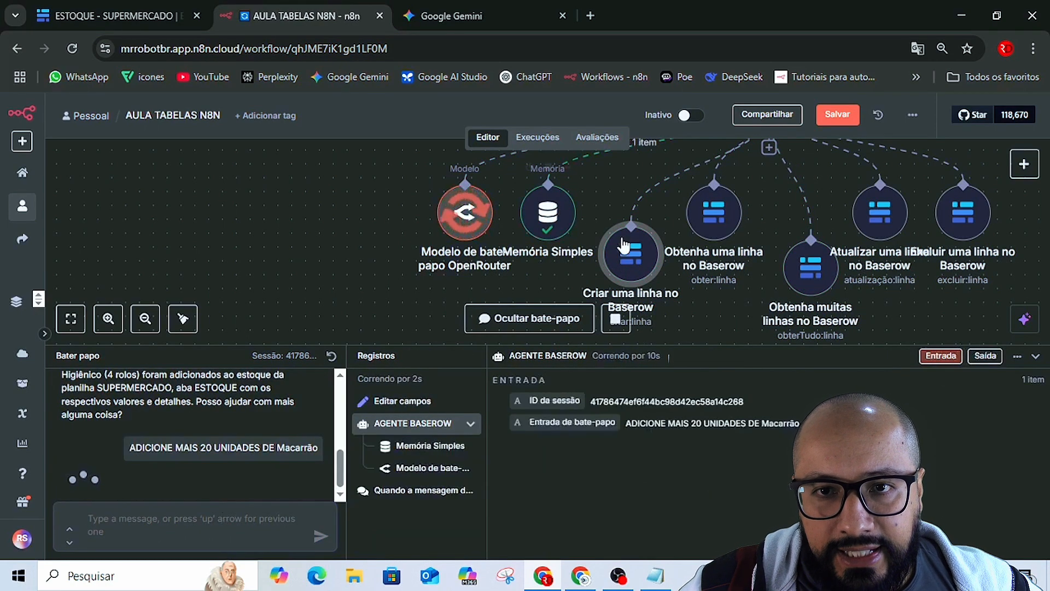
# Follow the agent's run, and check the Macarrão ESTOQUE value in the Baserow SUPERMERCADO table.
pyautogui.moveTo(668, 227)
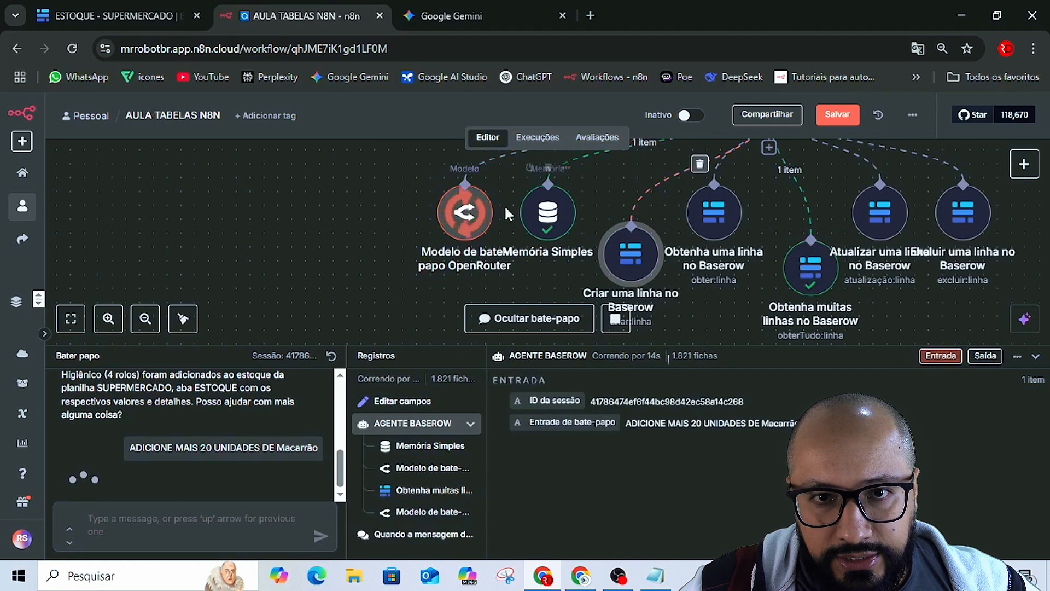
pyautogui.moveTo(459, 222)
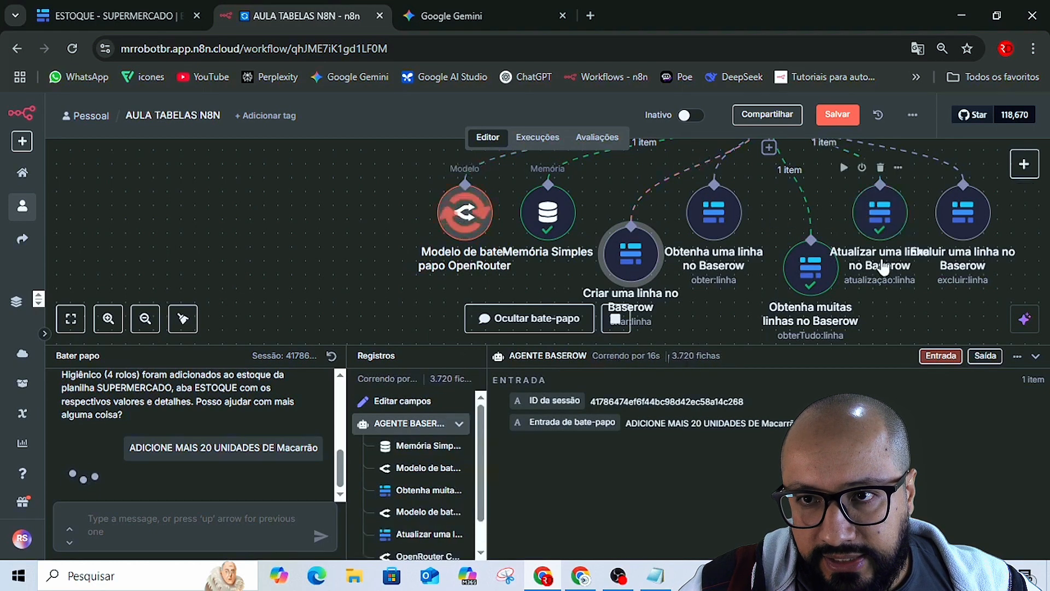
pyautogui.moveTo(885, 269)
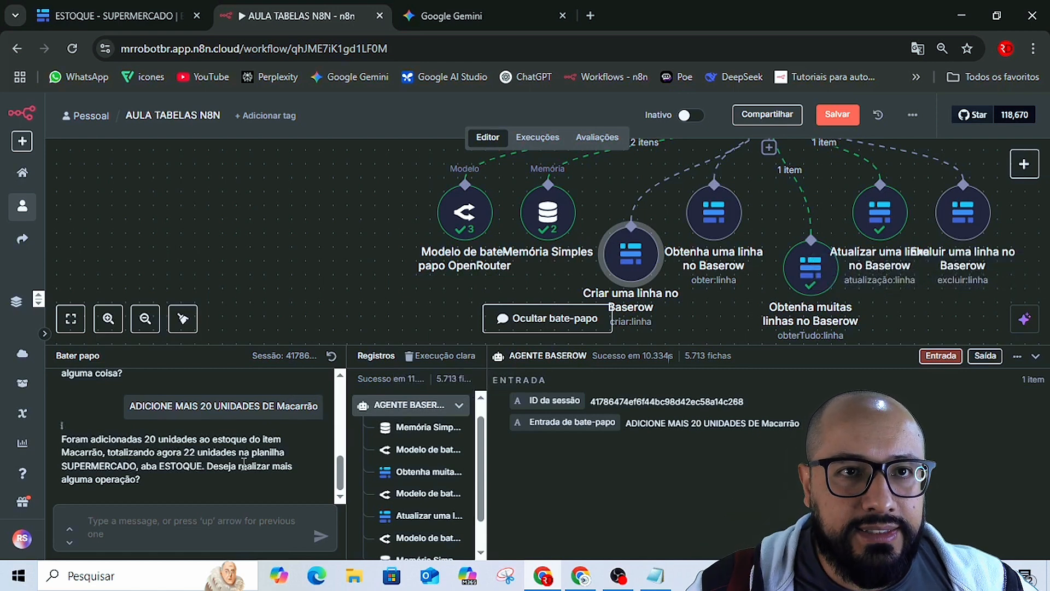
pyautogui.click(123, 18)
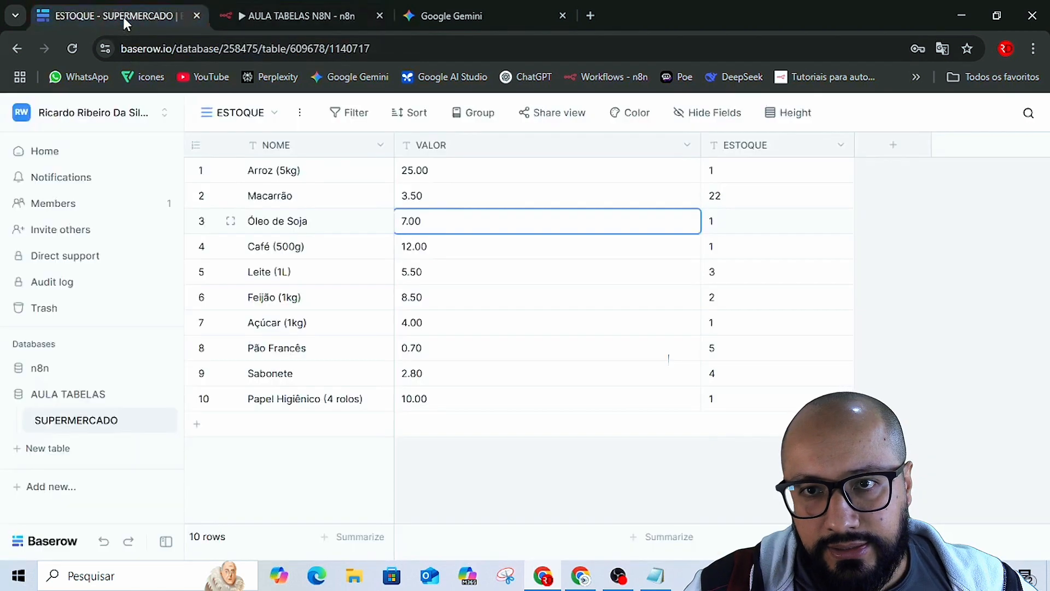
pyautogui.click(739, 204)
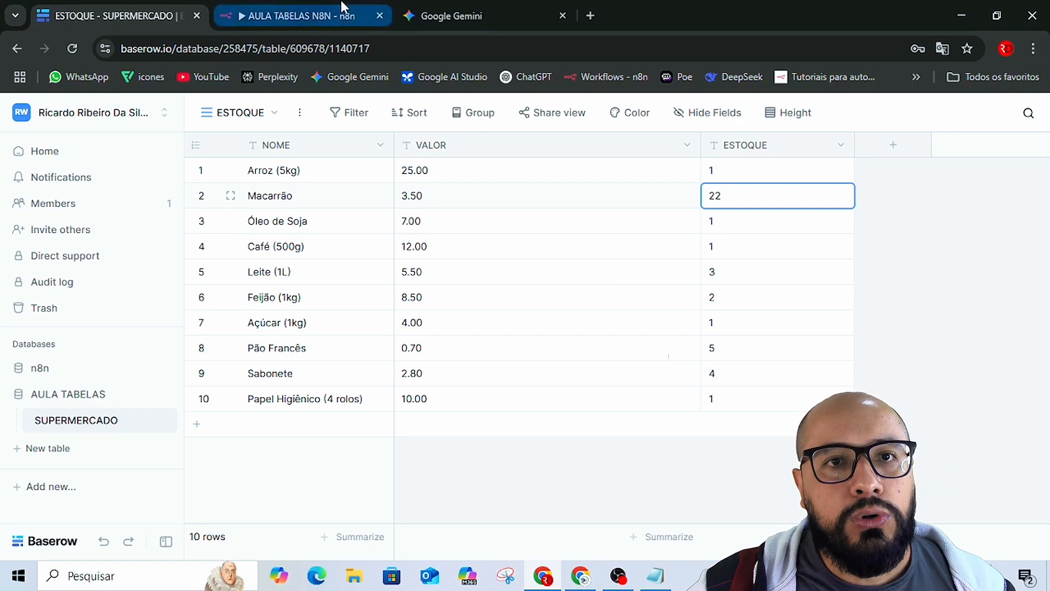
# Return to n8n, collapse the chat and log area, tidy up the layout of all workflow nodes and save the workflow.
pyautogui.click(300, 15)
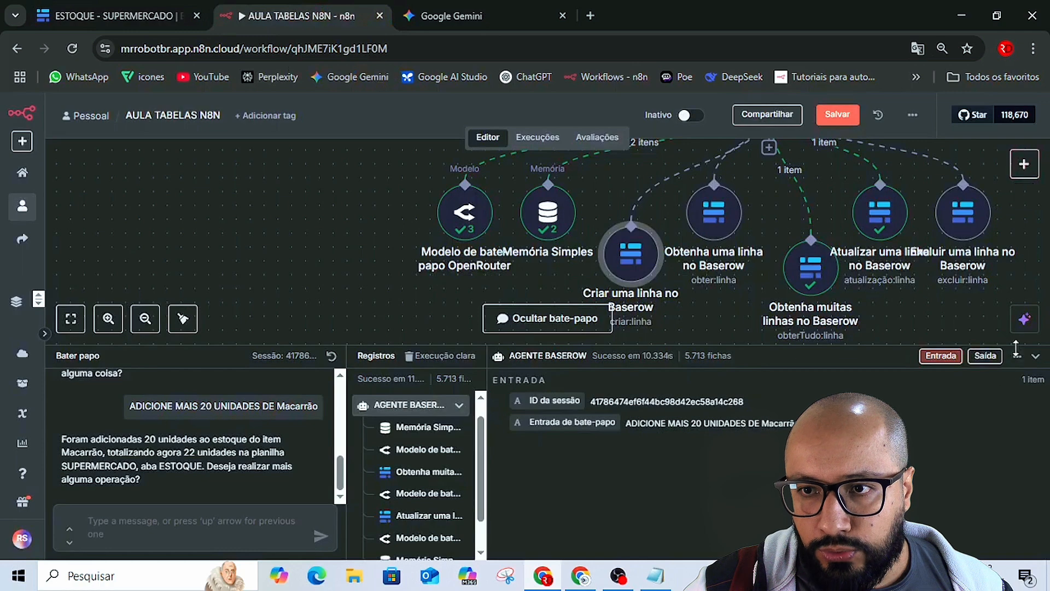
pyautogui.click(1035, 356)
pyautogui.scroll(-3, 958, 326)
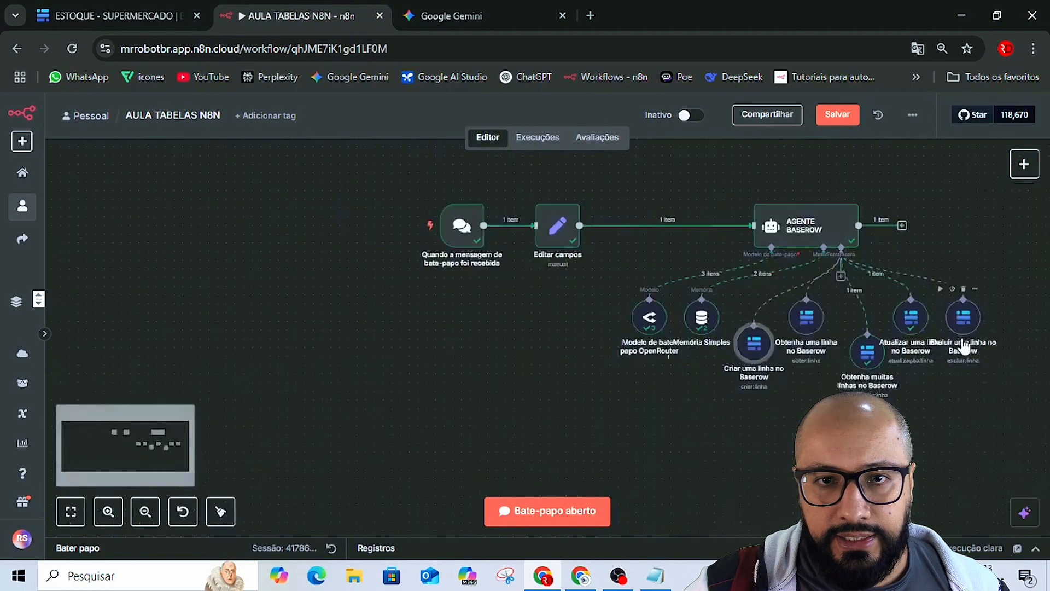
pyautogui.moveTo(368, 179); pyautogui.dragTo(965, 406)
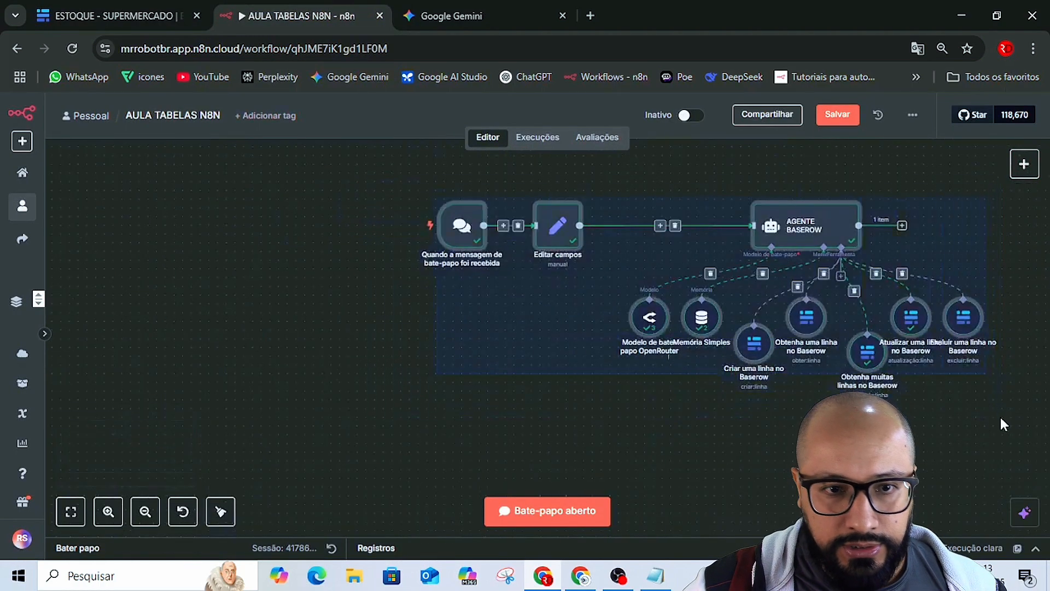
pyautogui.click(220, 511)
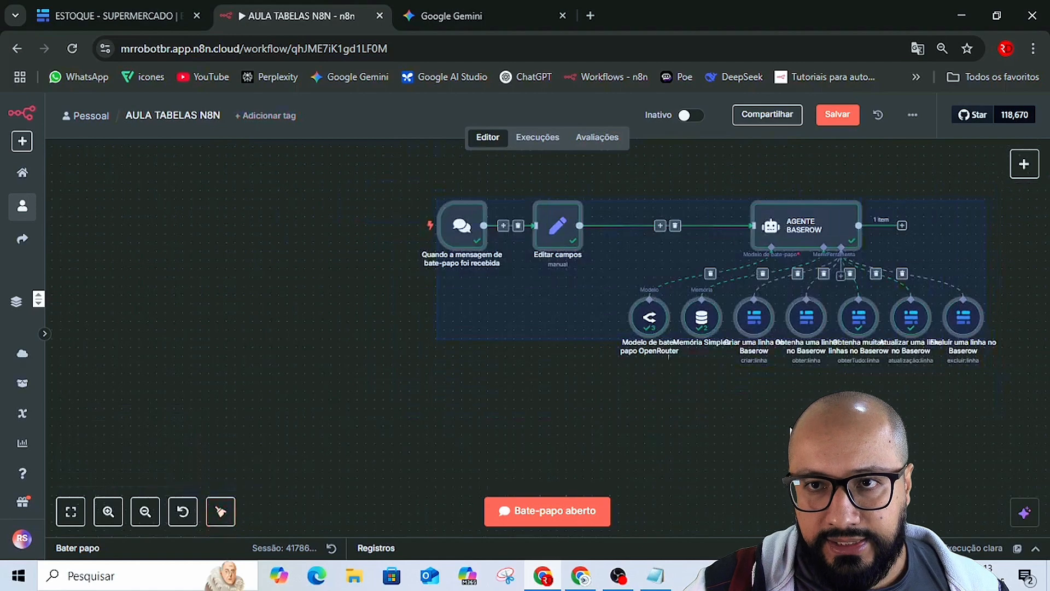
pyautogui.click(837, 114)
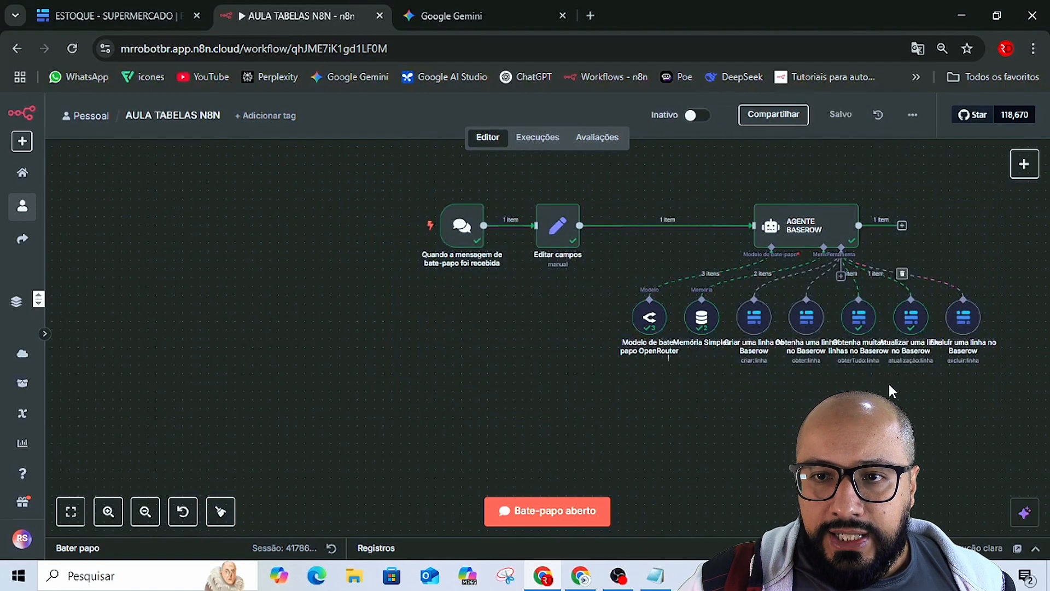
# Add a customer datastore (n8n training) node with the Get All People operation below the Baserow agent's tools.
pyautogui.scroll(-2, 889, 384)
pyautogui.moveTo(969, 404); pyautogui.dragTo(810, 432)
pyautogui.scroll(2, 718, 386)
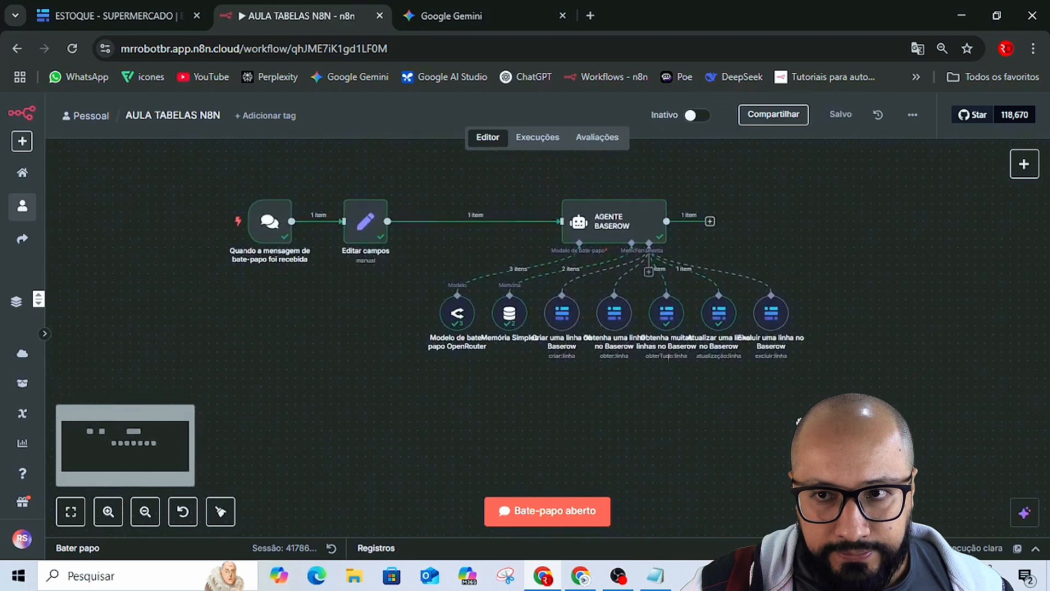
pyautogui.click(1022, 164)
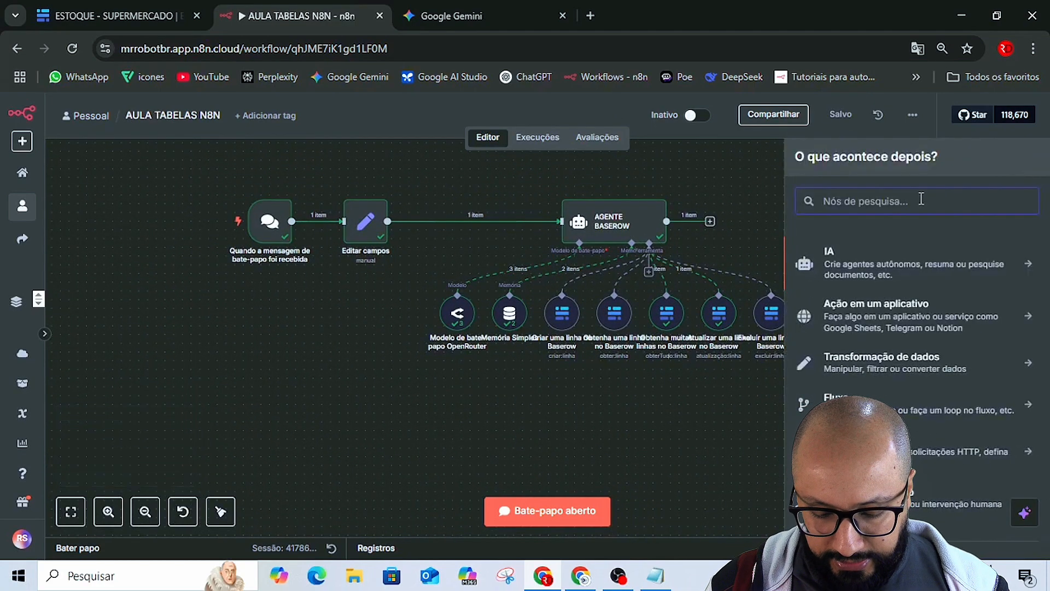
pyautogui.write('TRAIN')
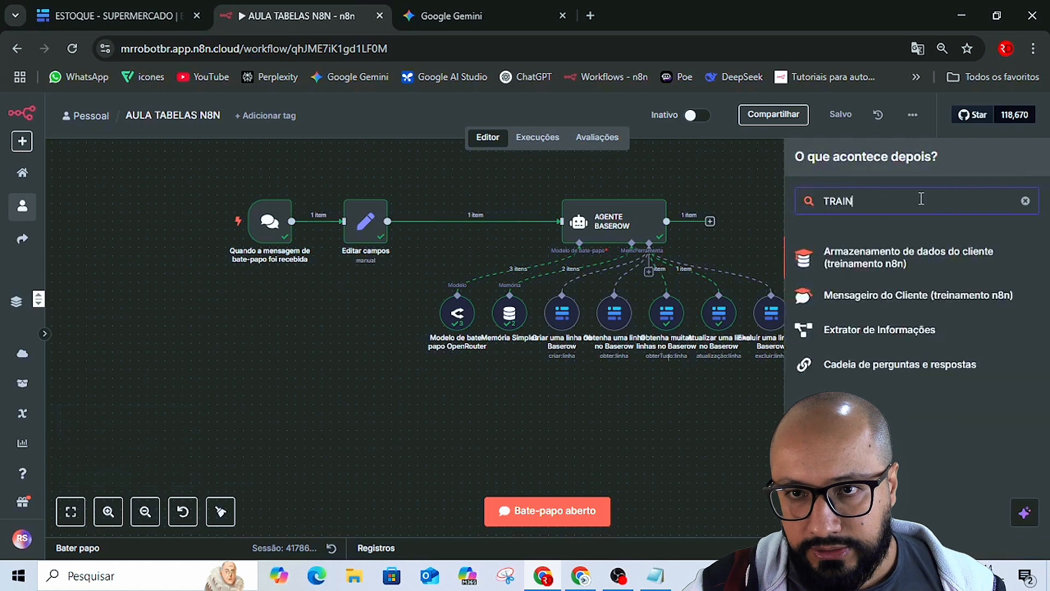
pyautogui.click(860, 268)
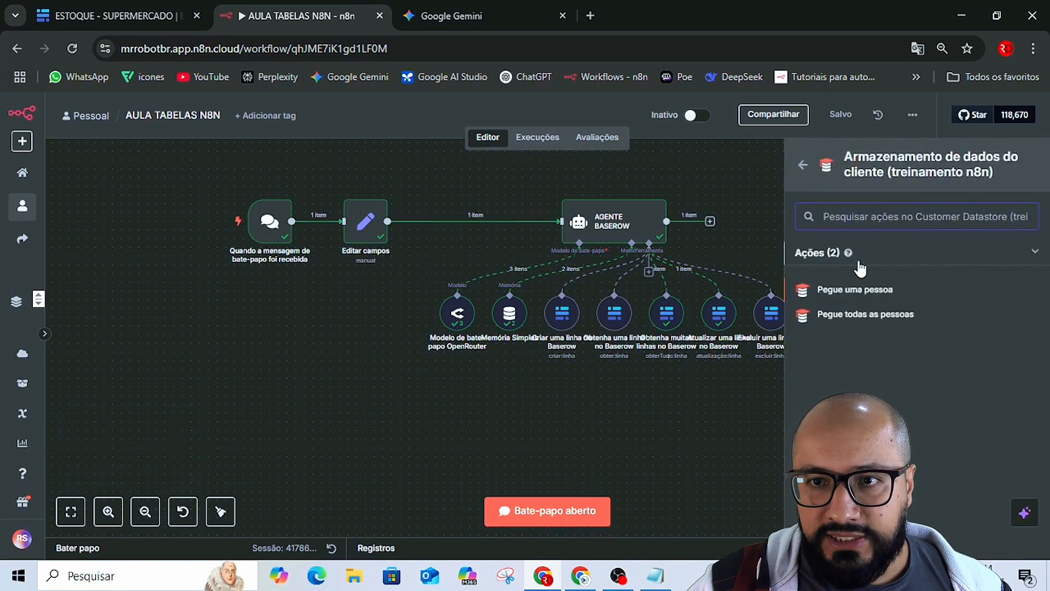
pyautogui.click(855, 313)
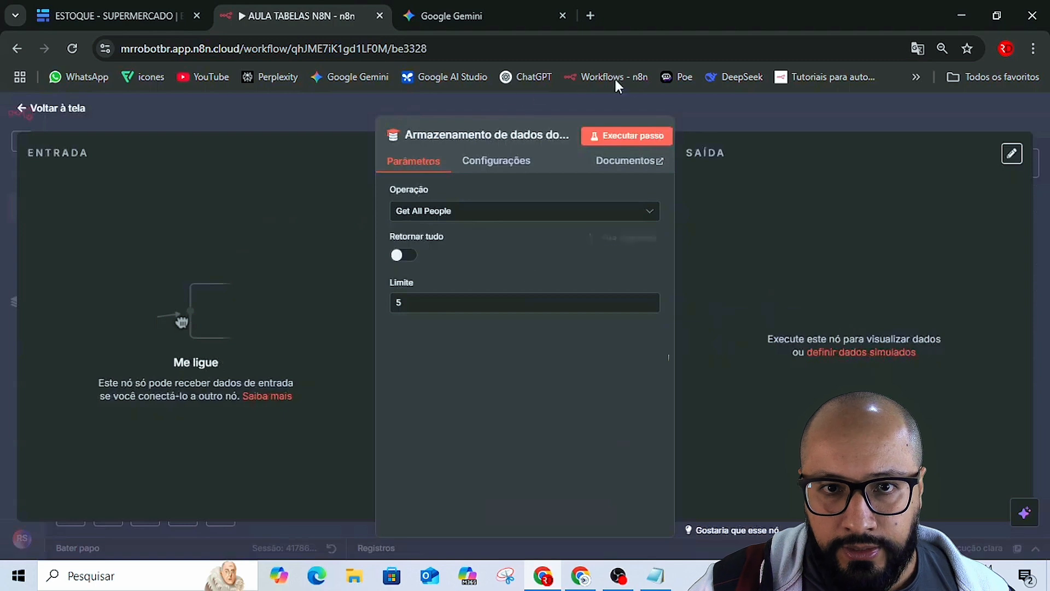
pyautogui.click(728, 113)
pyautogui.moveTo(617, 441); pyautogui.dragTo(629, 433)
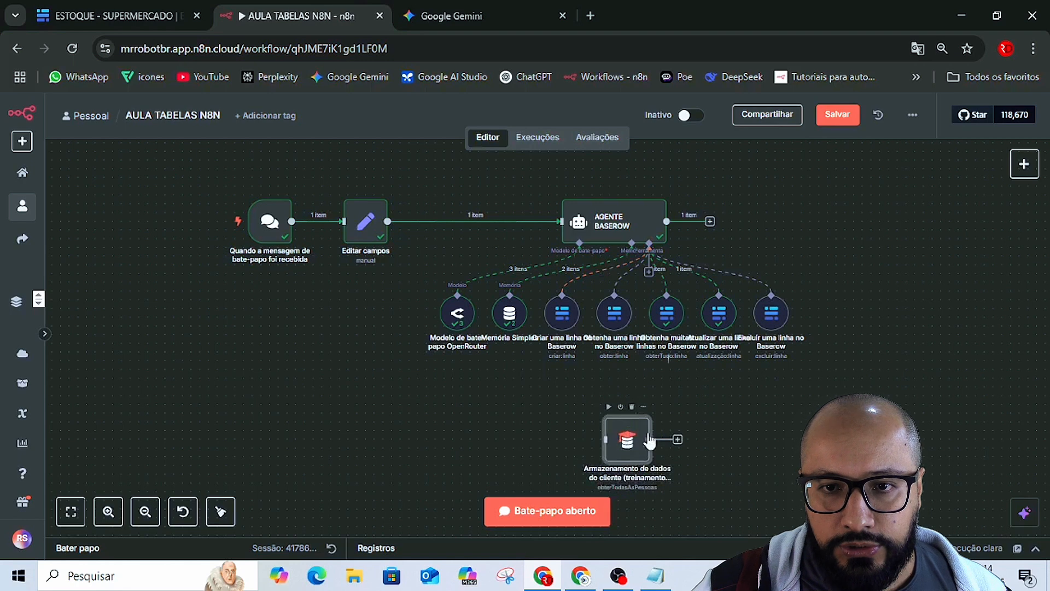
# Add a manual trigger and place it before the customer datastore node, connecting its output to that node.
pyautogui.click(1024, 166)
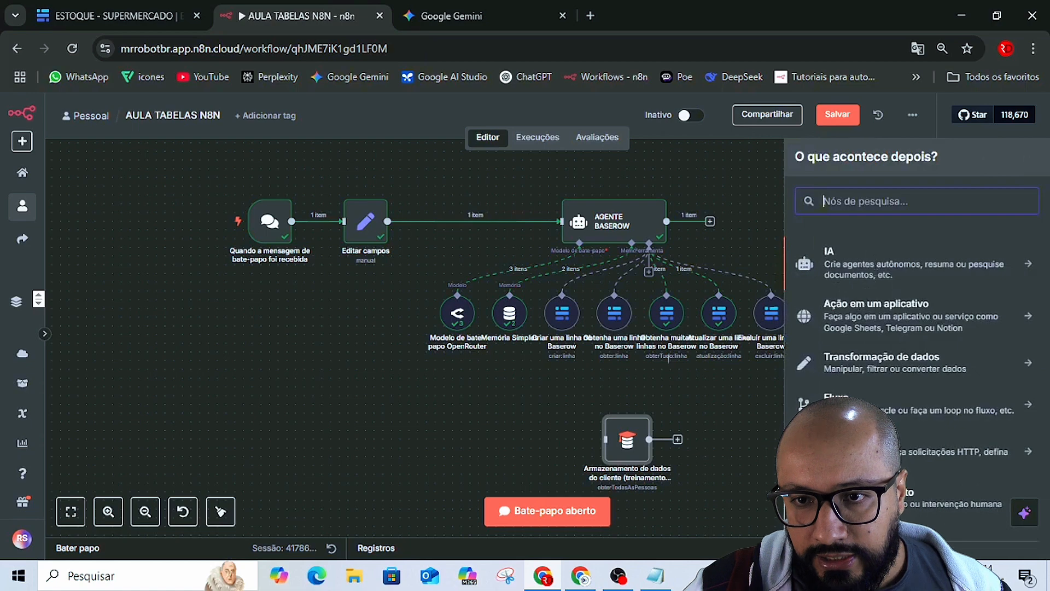
pyautogui.scroll(-2, 871, 492)
pyautogui.click(872, 501)
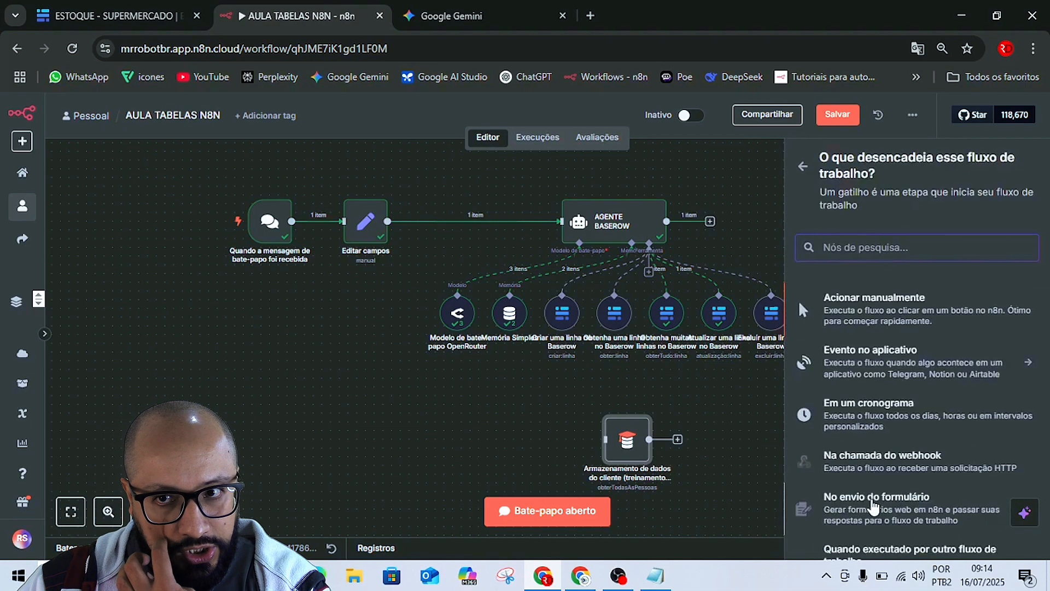
pyautogui.click(861, 311)
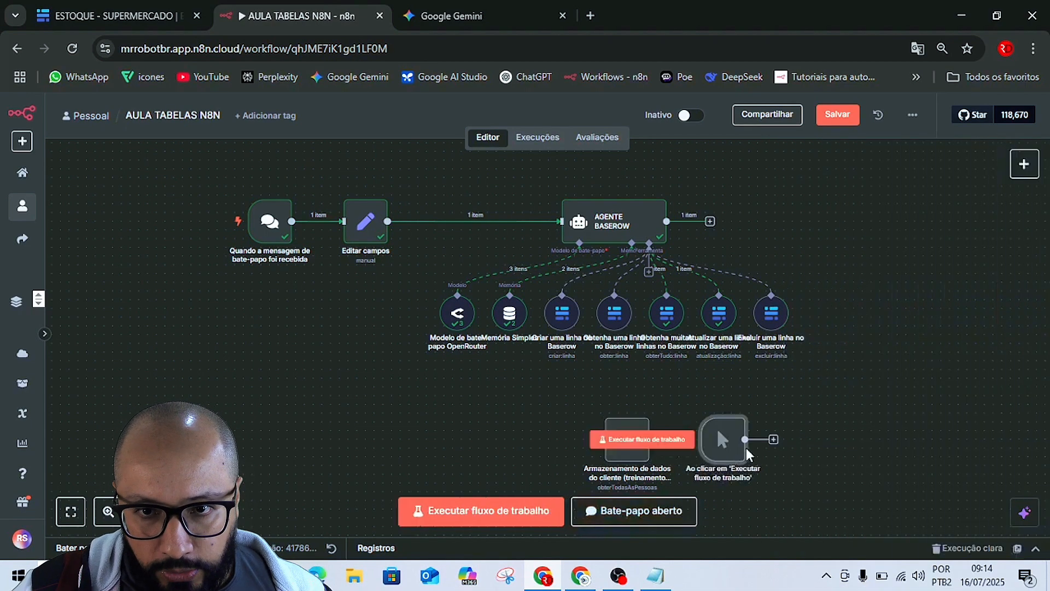
pyautogui.moveTo(748, 453); pyautogui.dragTo(622, 438)
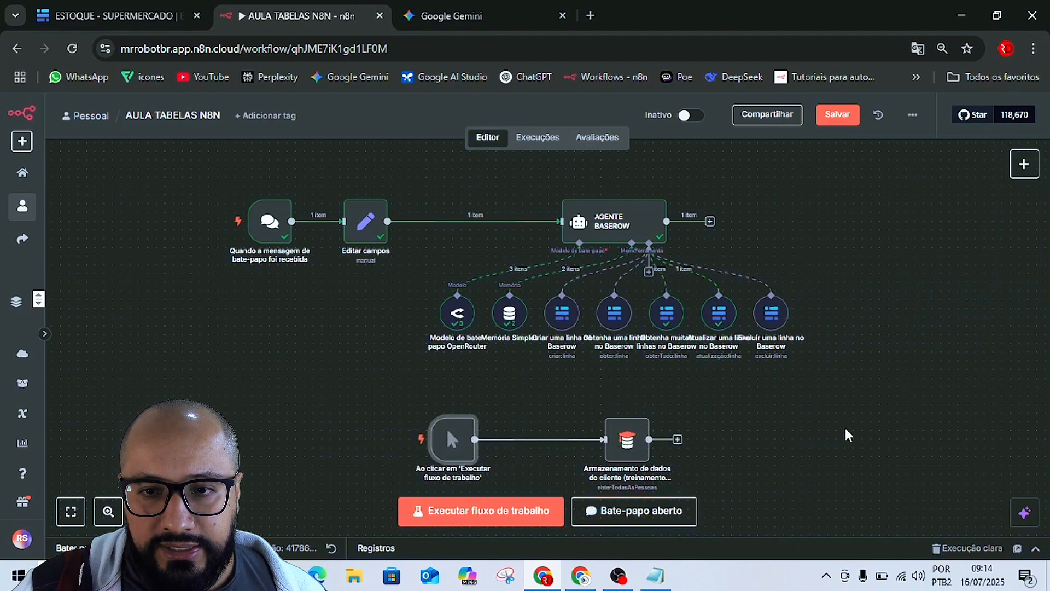
# Save the workflow and execute it from the manual trigger.
pyautogui.scroll(-2, 853, 411)
pyautogui.scroll(-2, 853, 428)
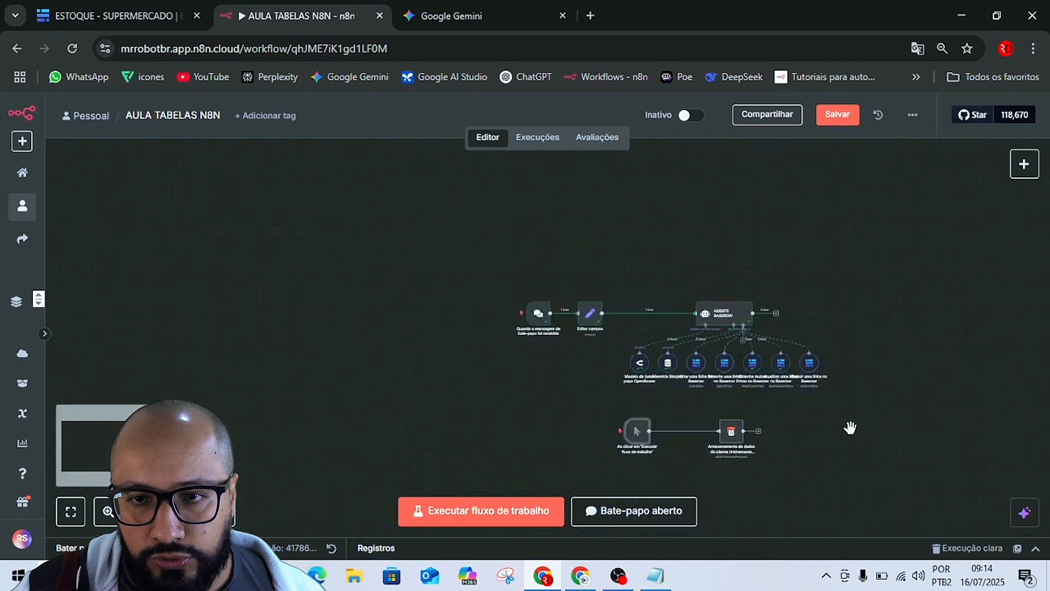
pyautogui.scroll(4, 848, 428)
pyautogui.scroll(-2, 835, 441)
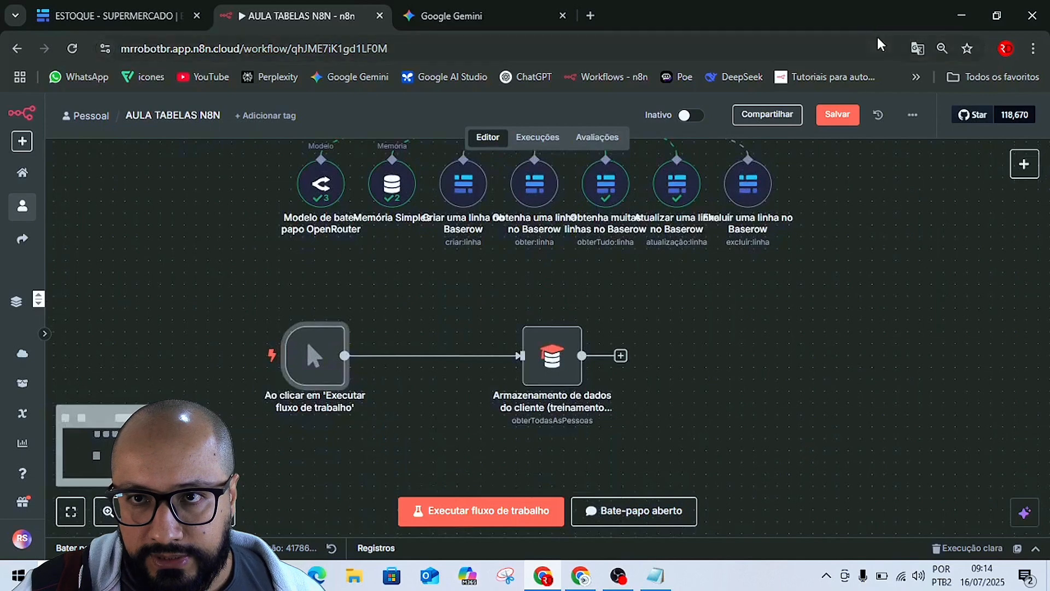
pyautogui.click(844, 120)
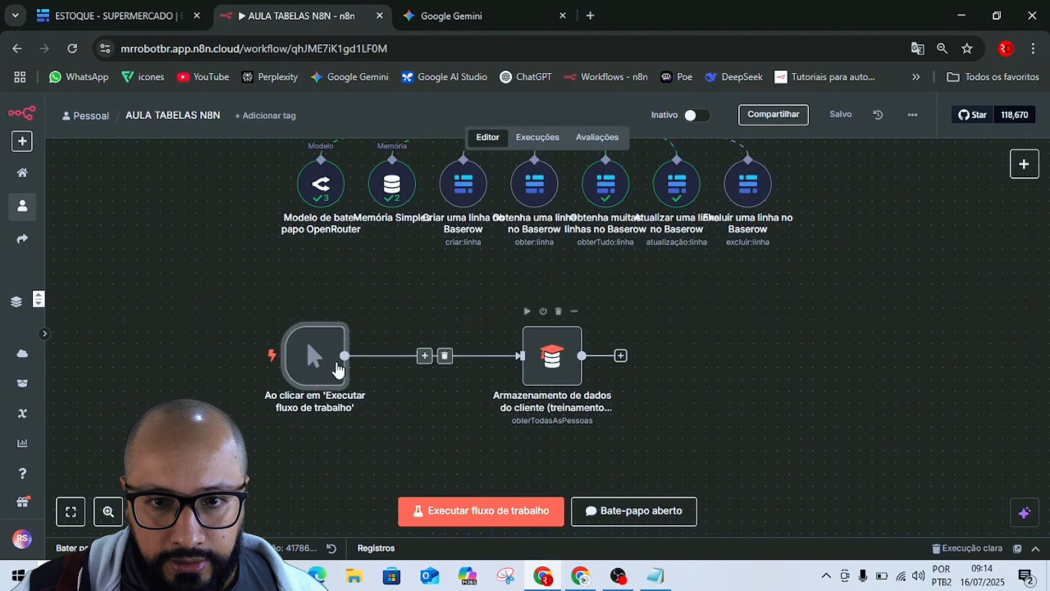
pyautogui.click(484, 513)
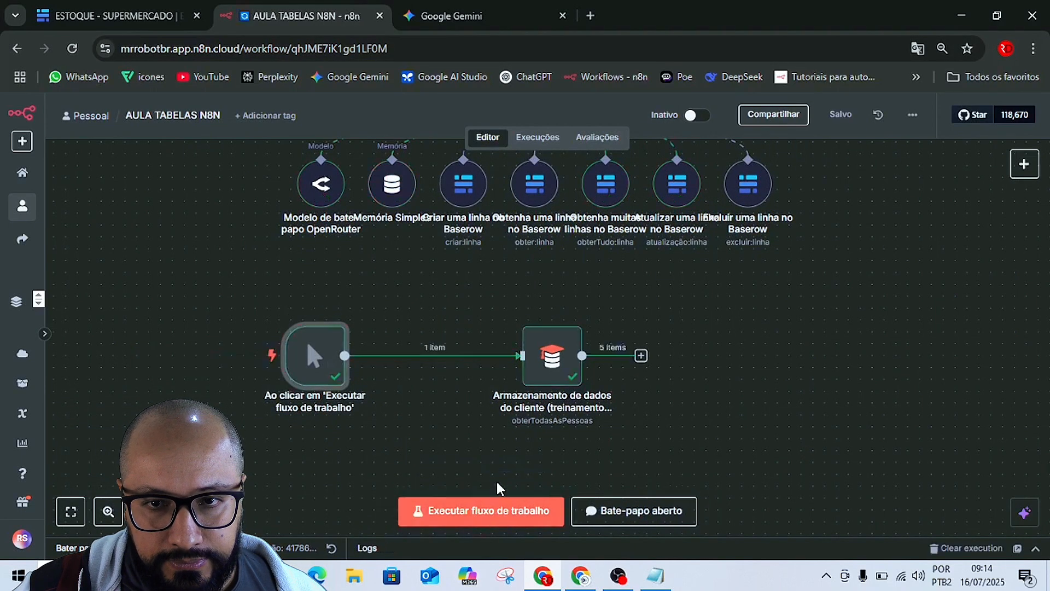
# Open the customer datastore node to view its output data, and switch the page from the Portuguese translation to English.
pyautogui.doubleClick(547, 374)
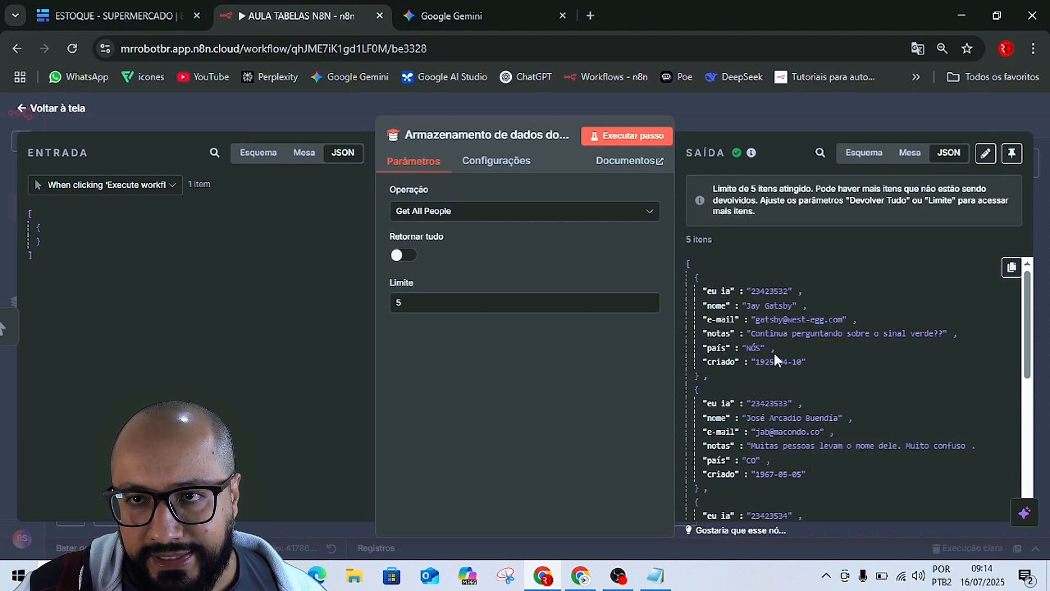
pyautogui.click(915, 51)
pyautogui.click(762, 80)
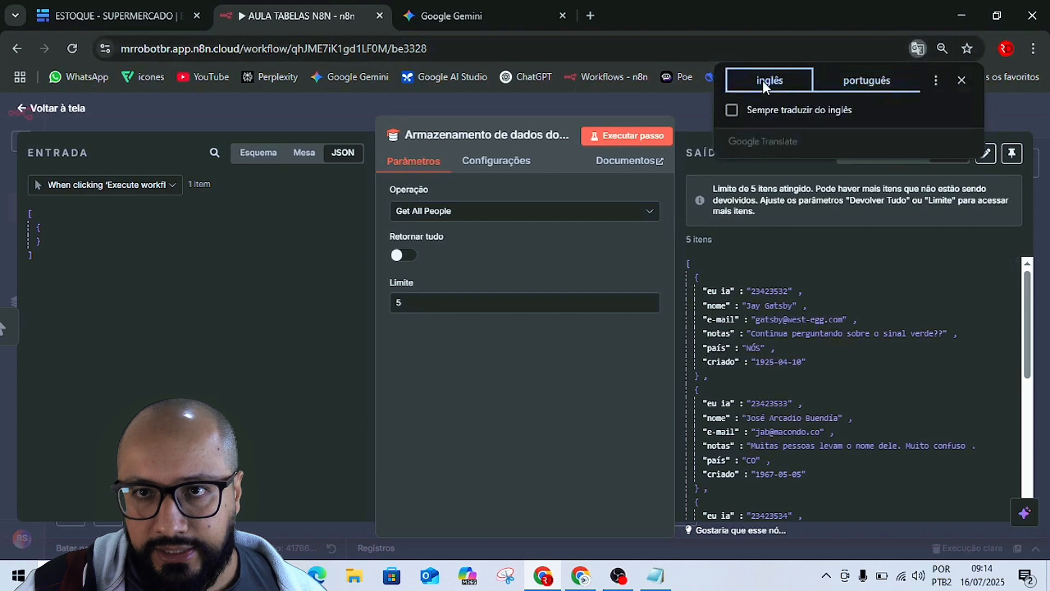
# Reopen the customer datastore node from the canvas to review its output records in English, and return to the canvas.
pyautogui.click(695, 110)
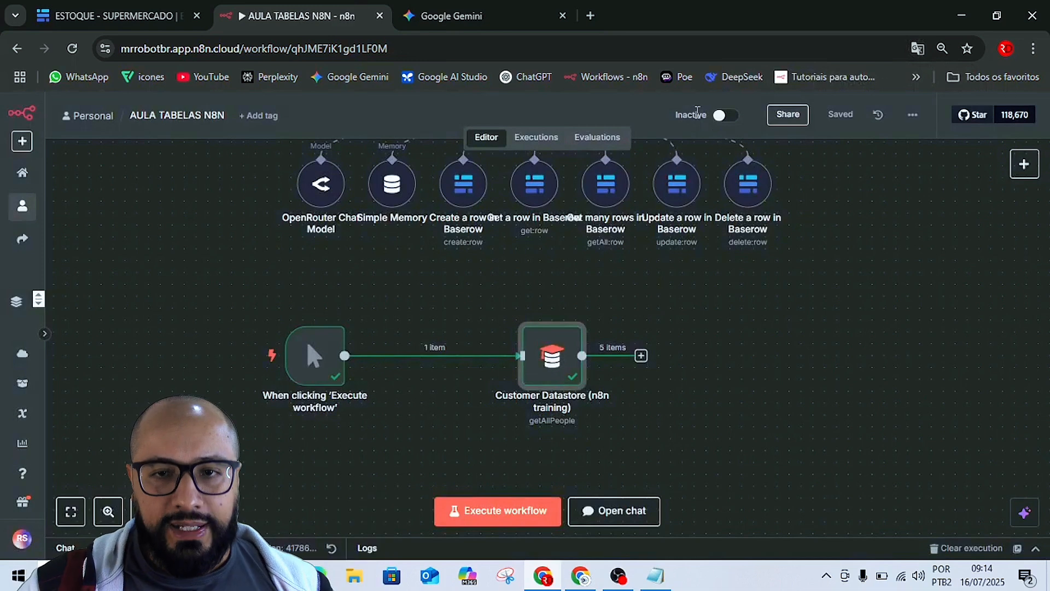
pyautogui.moveTo(311, 353)
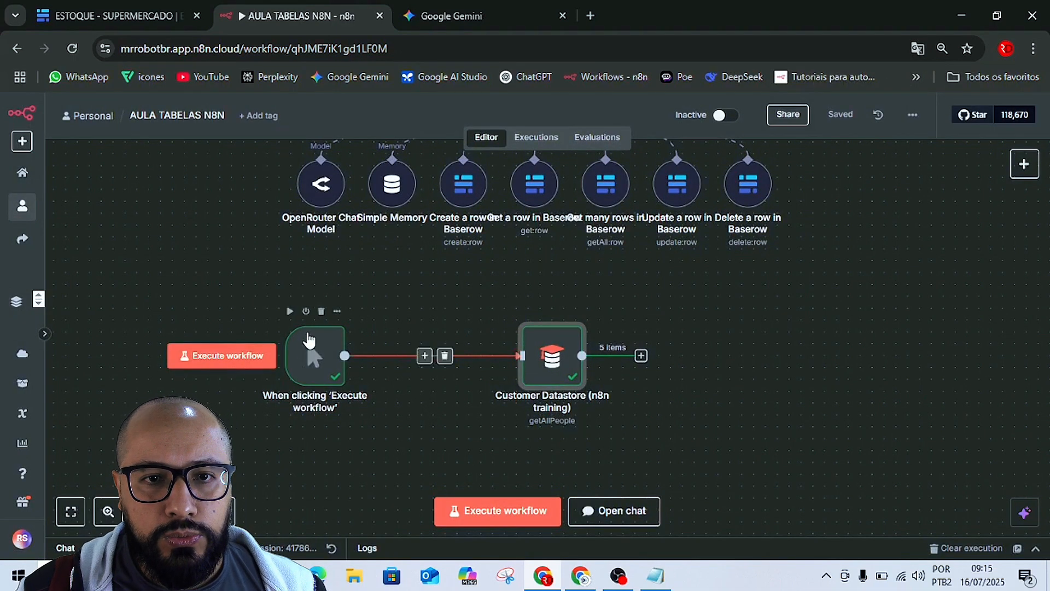
pyautogui.moveTo(548, 361)
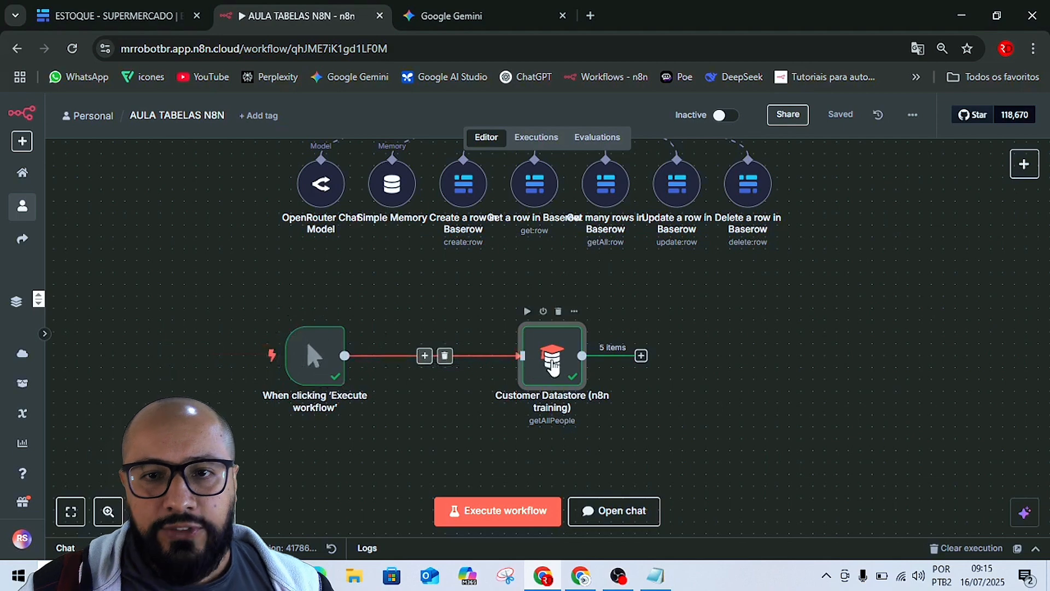
pyautogui.doubleClick(552, 365)
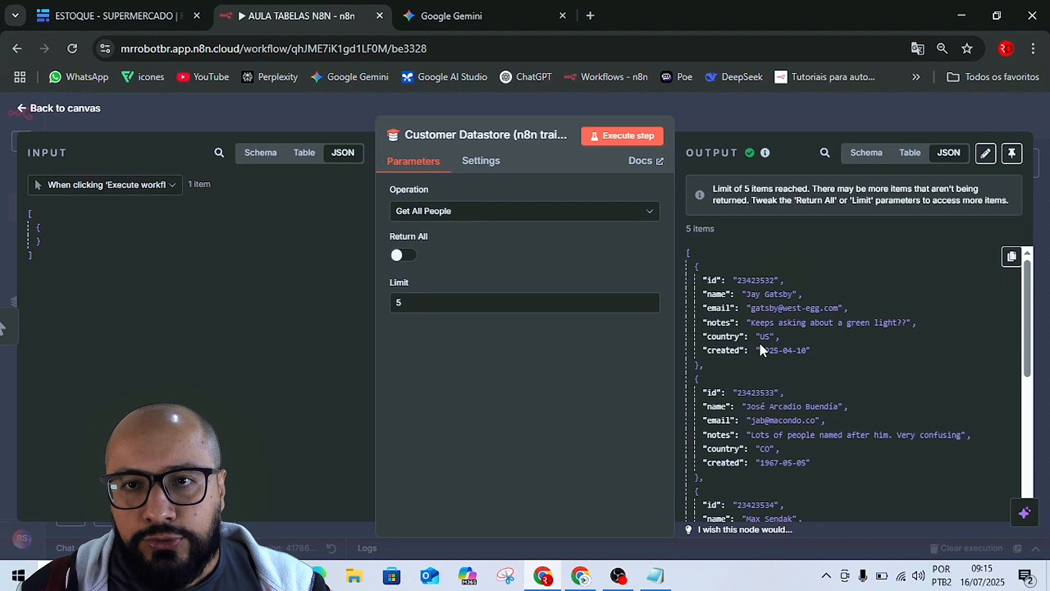
pyautogui.click(722, 117)
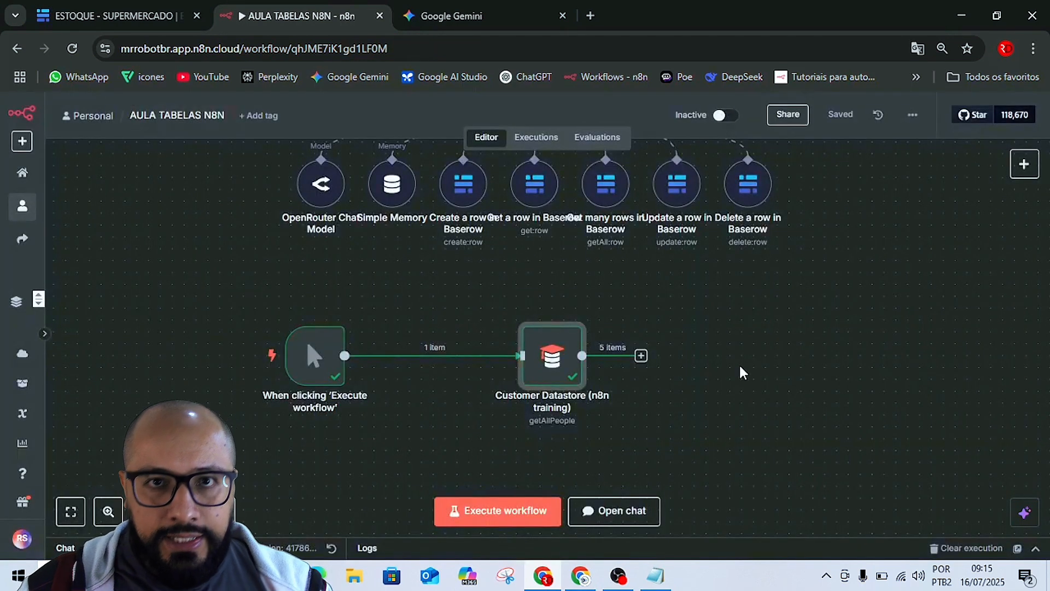
# Switch to Baserow and create a new empty table named CONTATOS in the AULA TABELAS database.
pyautogui.click(109, 17)
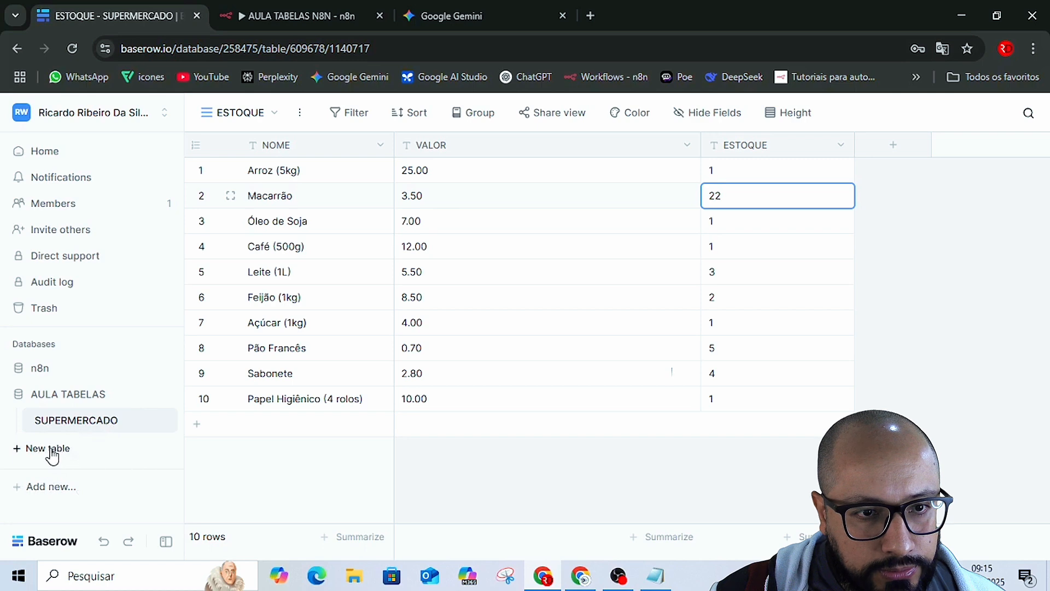
pyautogui.click(51, 449)
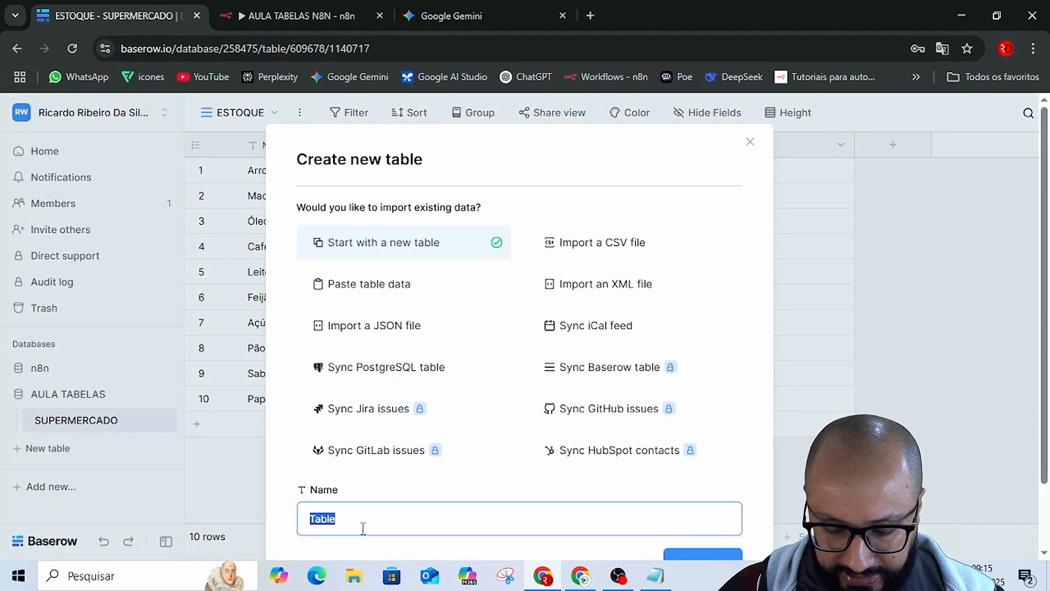
pyautogui.write('CONTATOS')
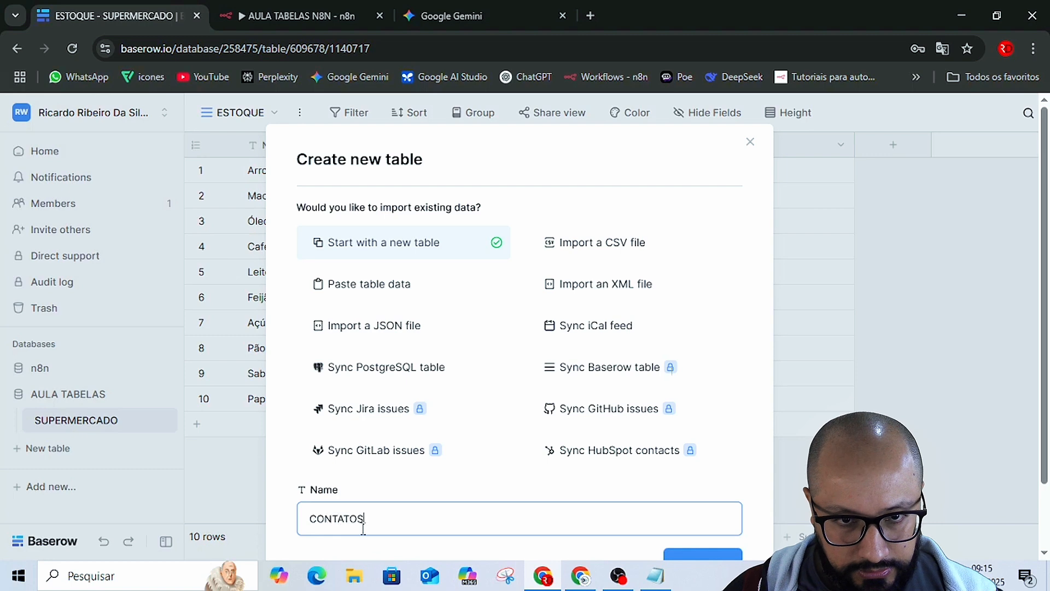
pyautogui.scroll(-2, 601, 434)
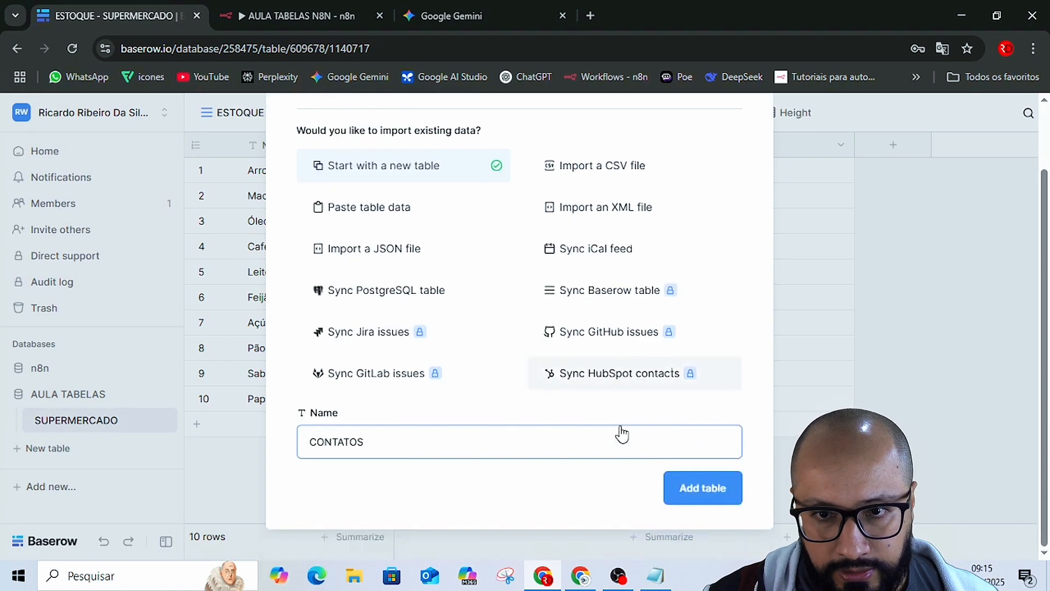
pyautogui.click(716, 492)
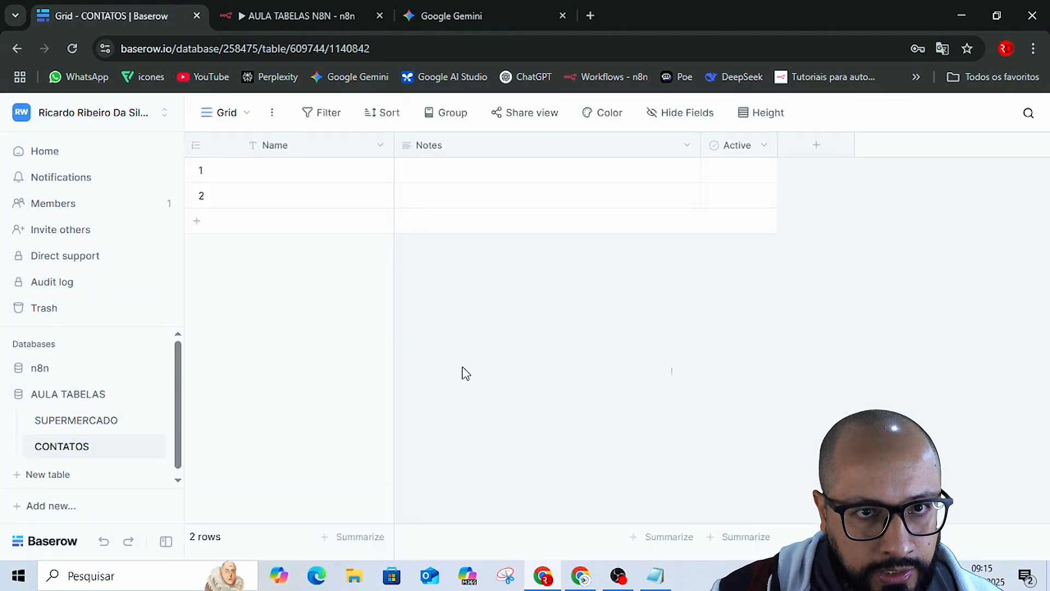
# Rename the CONTATOS table's grid view as DADOS DOS CONTATOS.
pyautogui.click(244, 117)
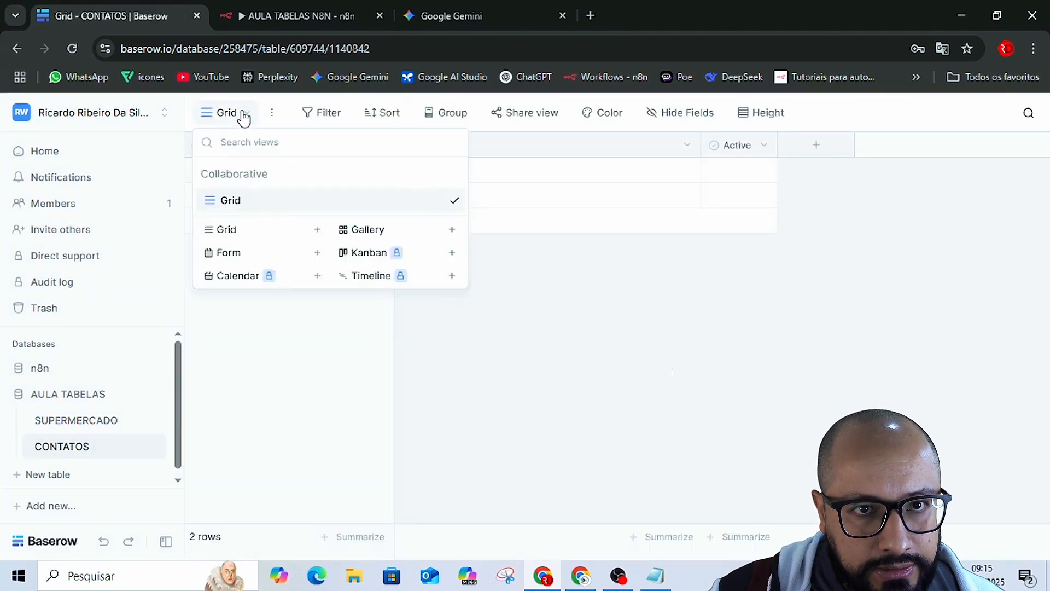
pyautogui.click(234, 202)
pyautogui.click(241, 116)
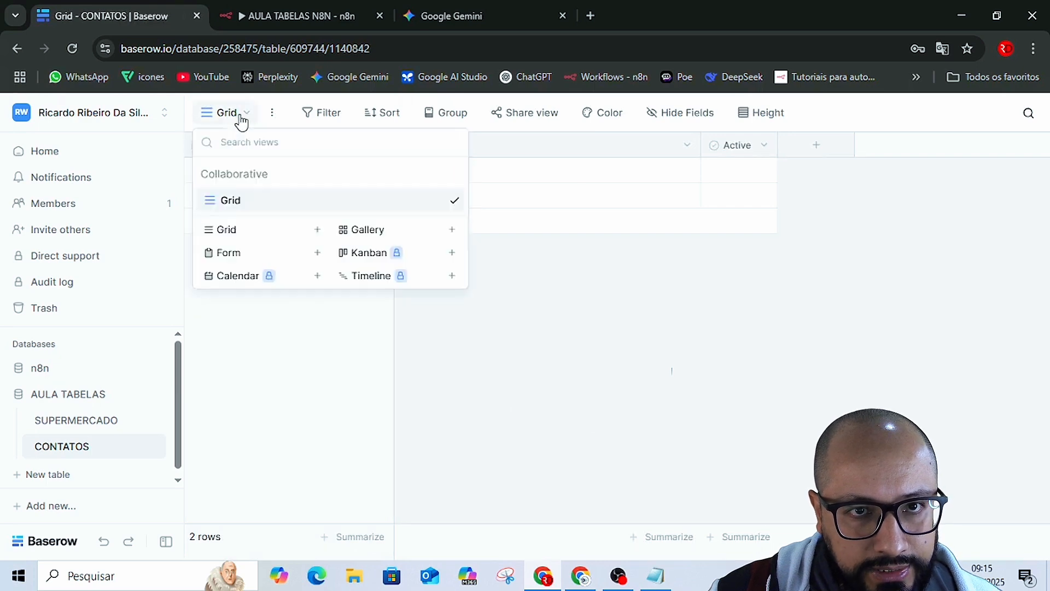
pyautogui.click(241, 117)
pyautogui.click(271, 114)
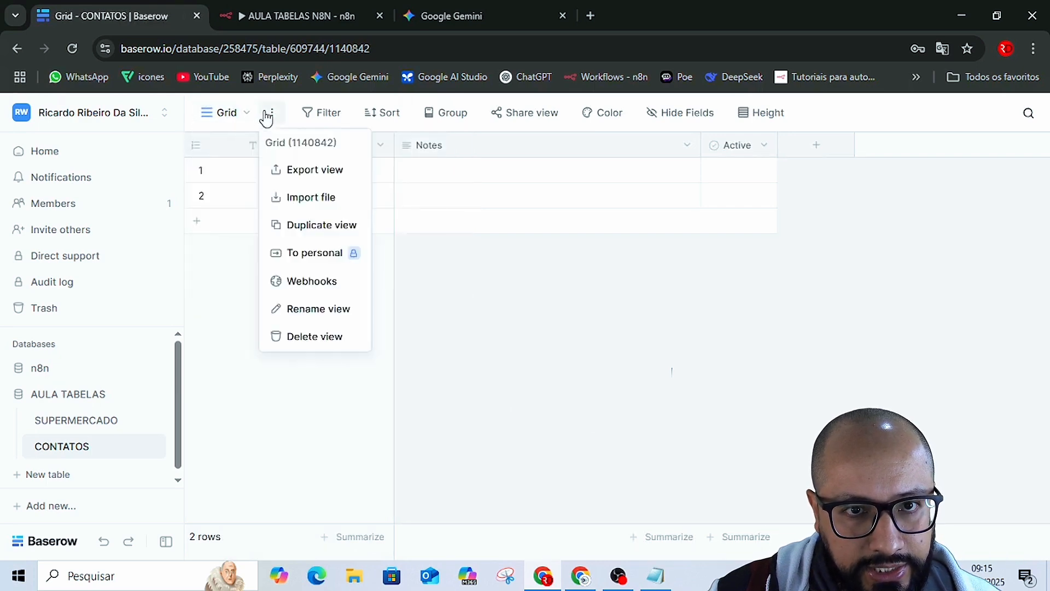
pyautogui.click(323, 310)
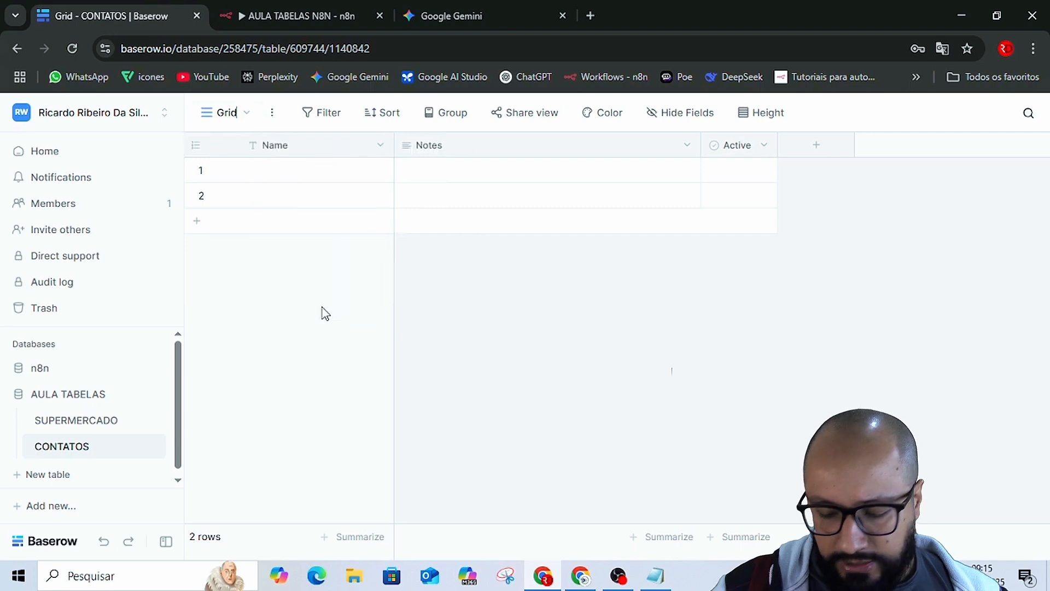
pyautogui.press('BackSpace')
pyautogui.press('BackSpace')
pyautogui.press('BackSpace')
pyautogui.press('BackSpace')
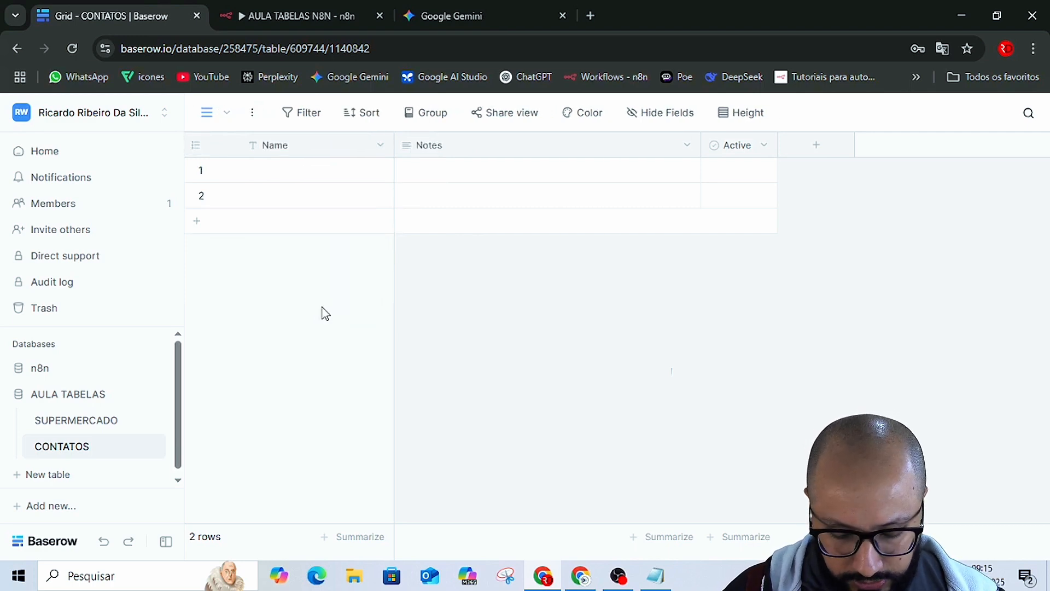
pyautogui.write('DADOS')
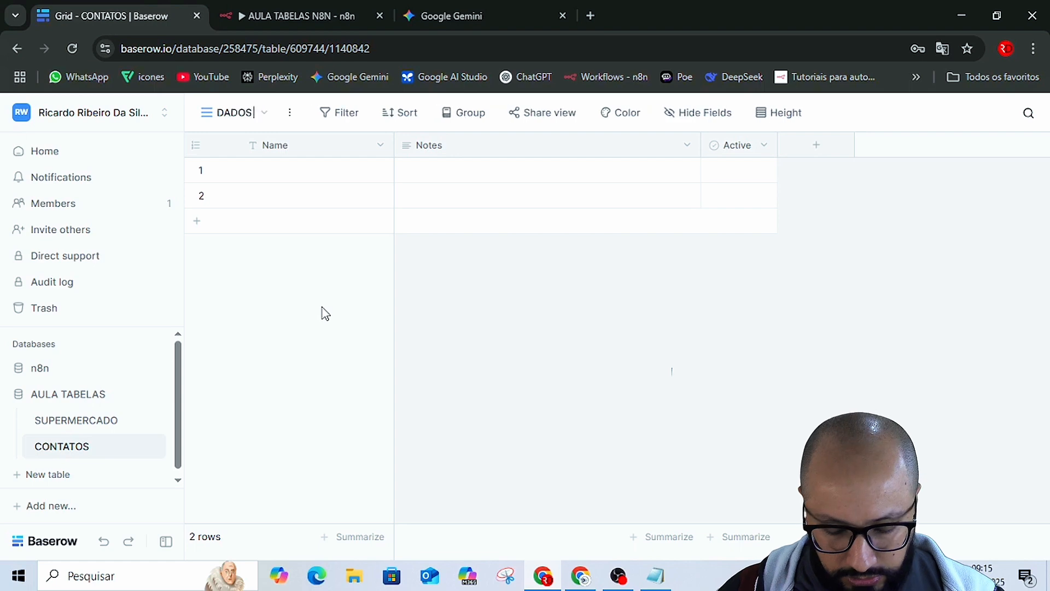
pyautogui.write(' DOS CO')
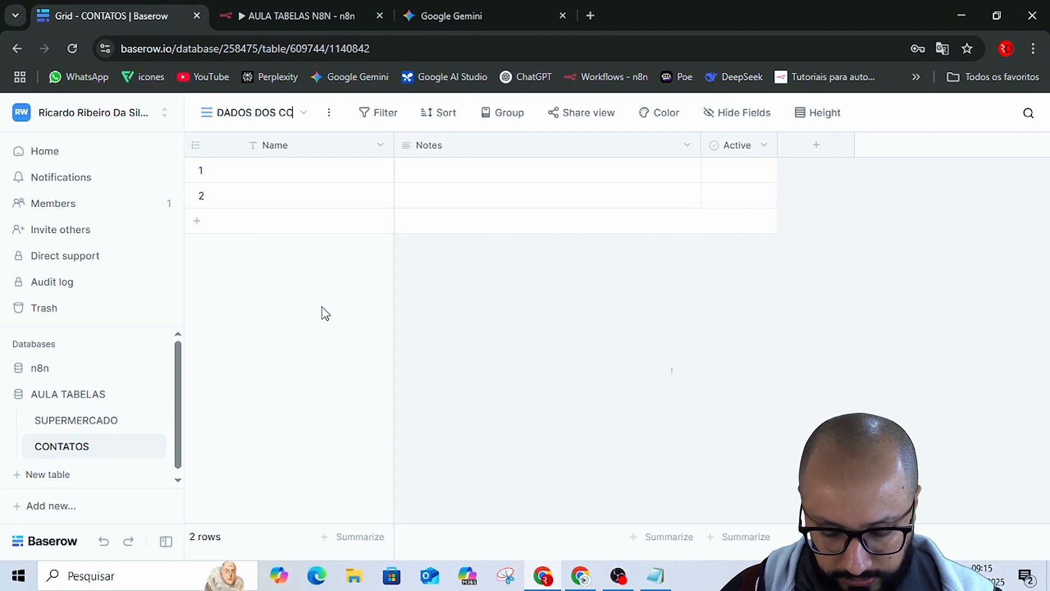
pyautogui.write('NTATOS')
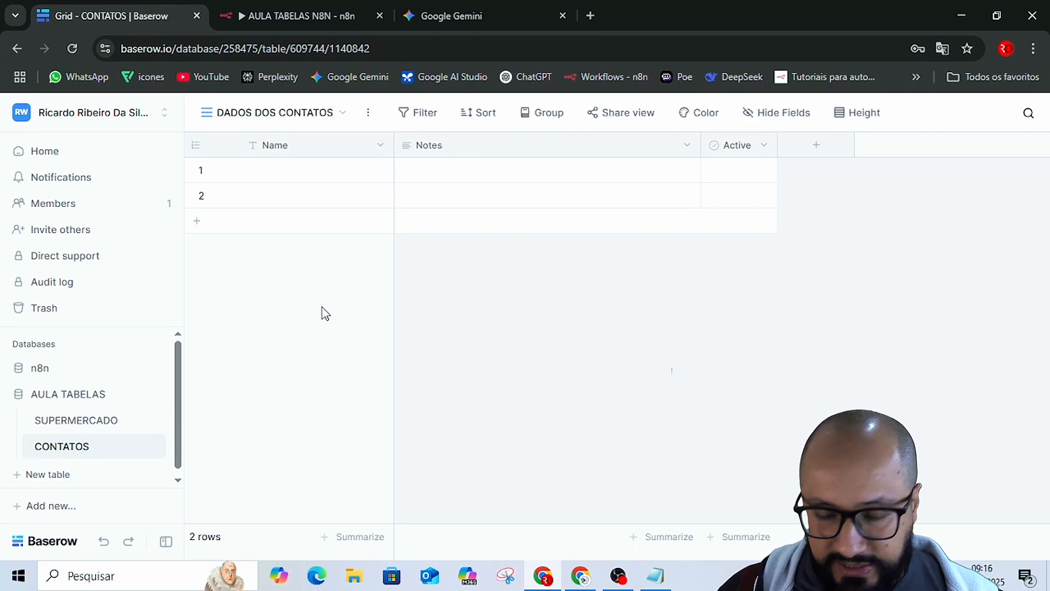
pyautogui.press('Return')
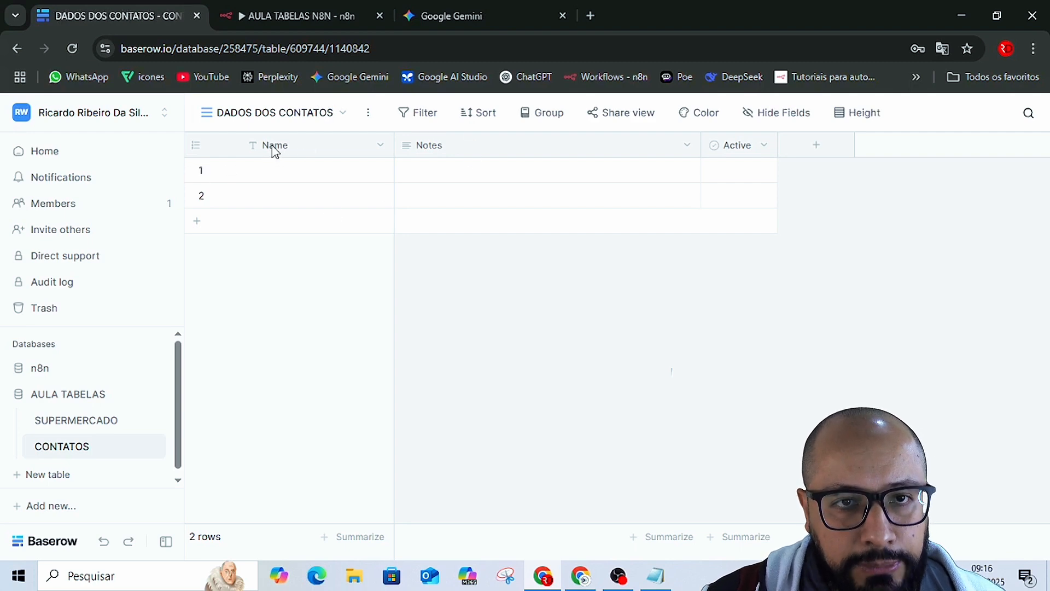
# Open the Notes field for editing, set its type to Single line text and select its name for replacement.
pyautogui.click(279, 170)
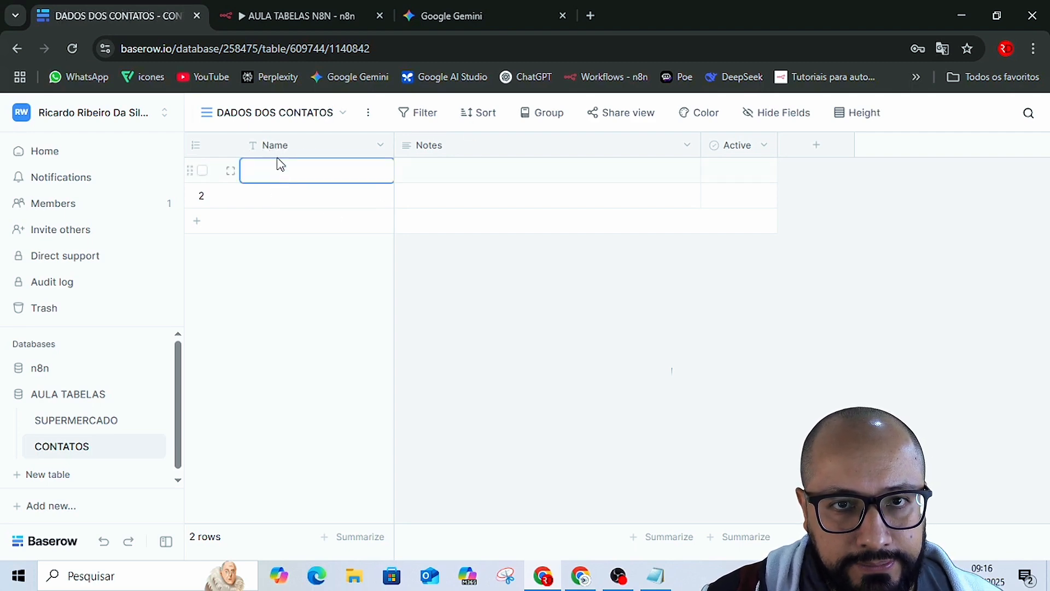
pyautogui.click(277, 146)
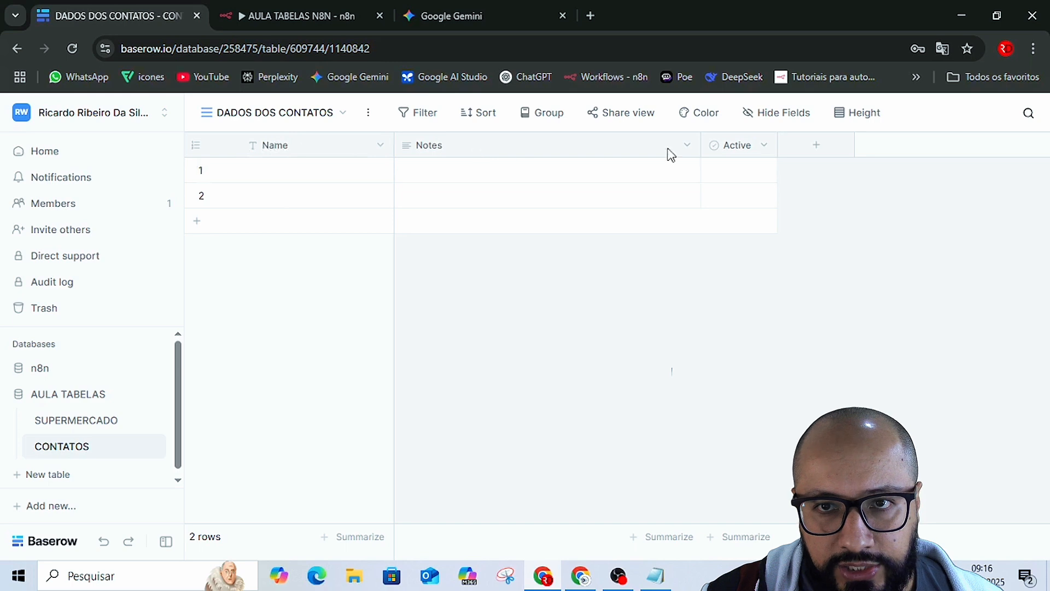
pyautogui.click(688, 146)
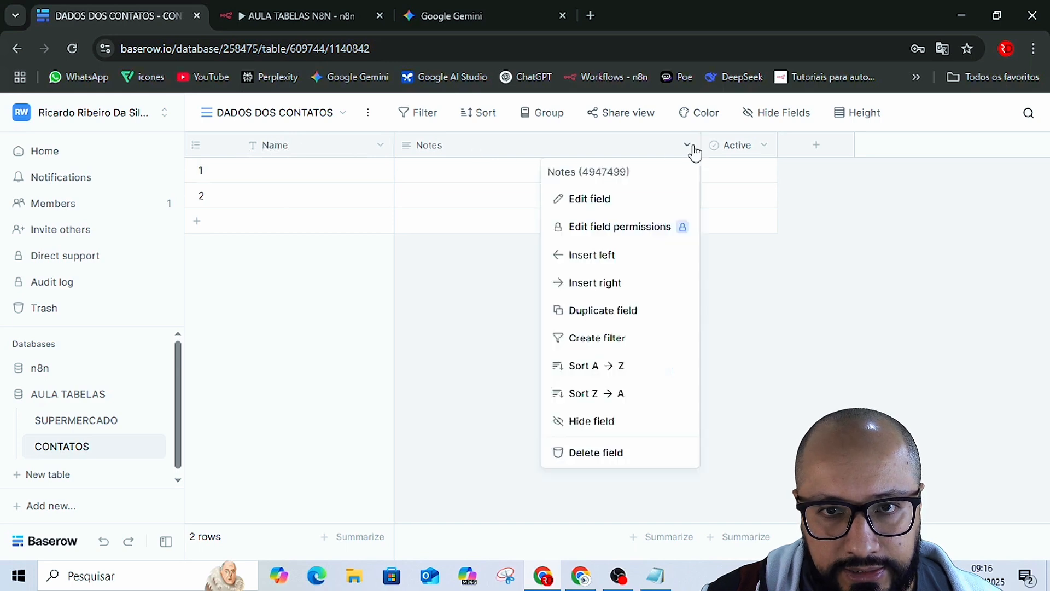
pyautogui.click(592, 204)
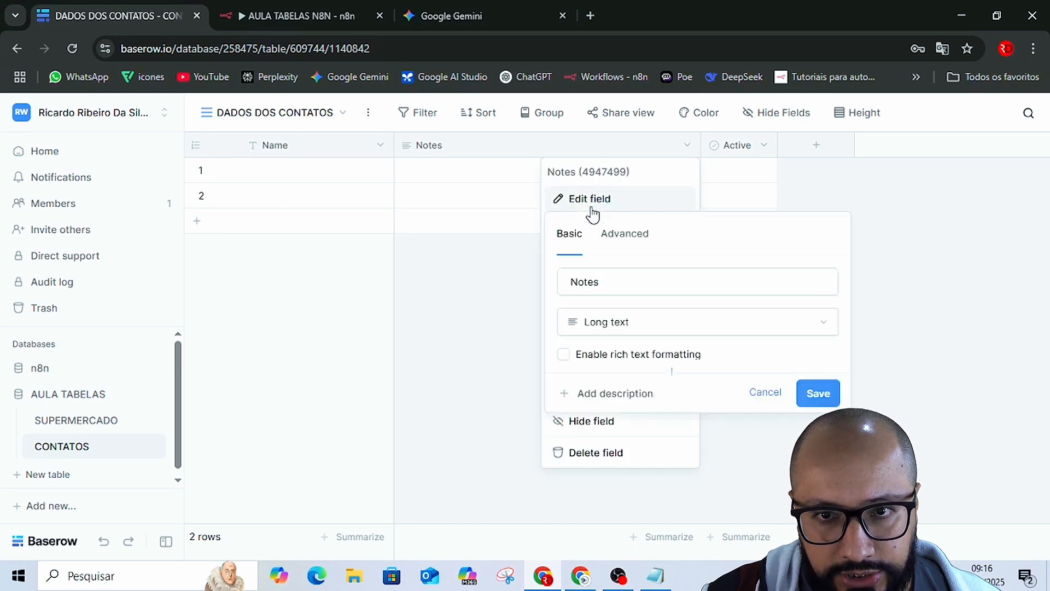
pyautogui.click(644, 323)
pyautogui.click(630, 353)
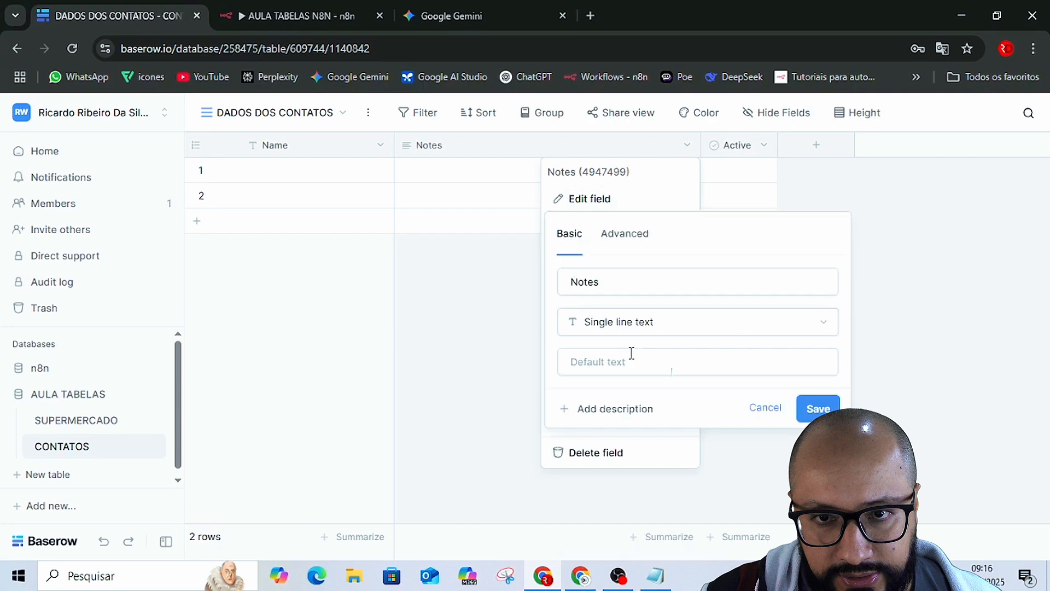
pyautogui.doubleClick(610, 280)
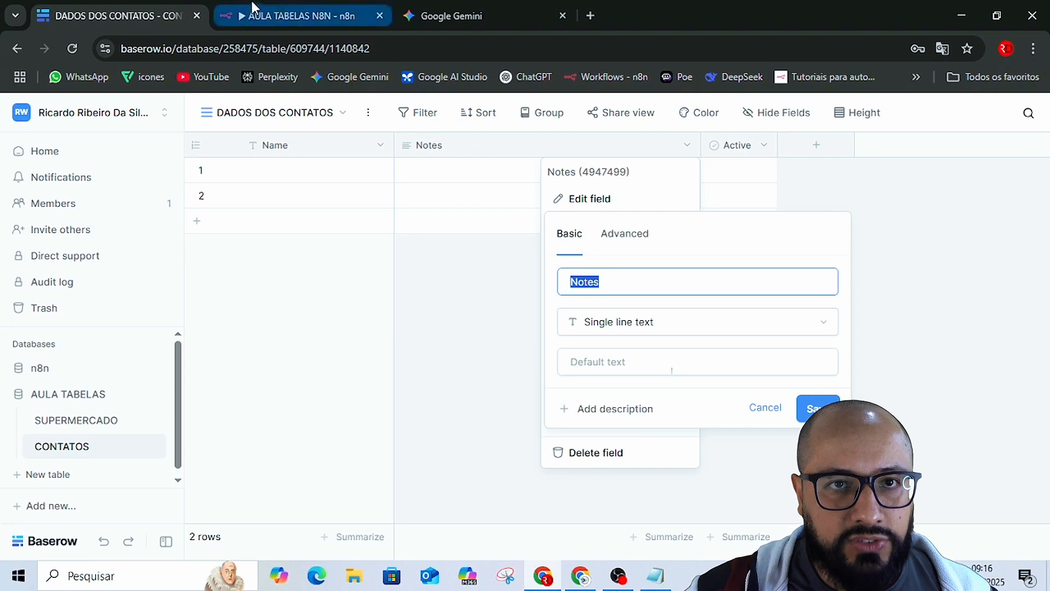
# Switch to the n8n workflow and check the customer datastore node's output for the field name that follows name.
pyautogui.click(269, 15)
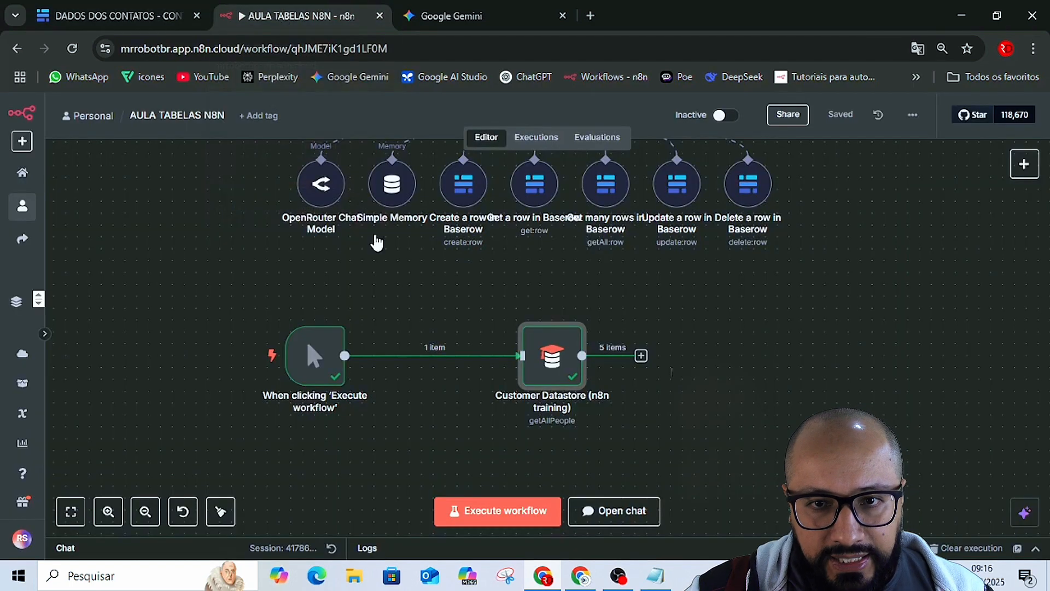
pyautogui.doubleClick(551, 362)
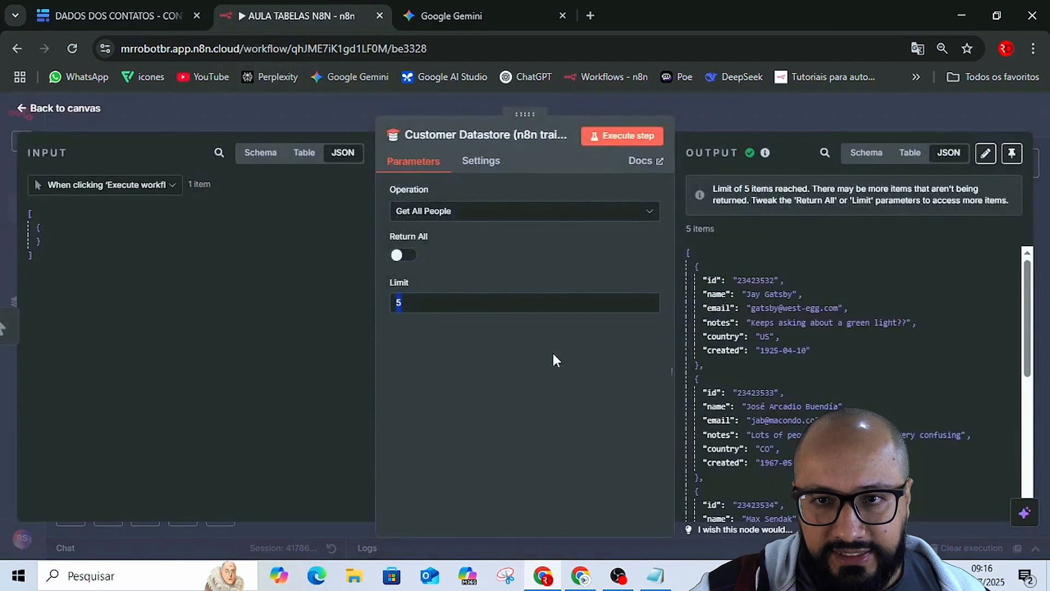
pyautogui.doubleClick(715, 308)
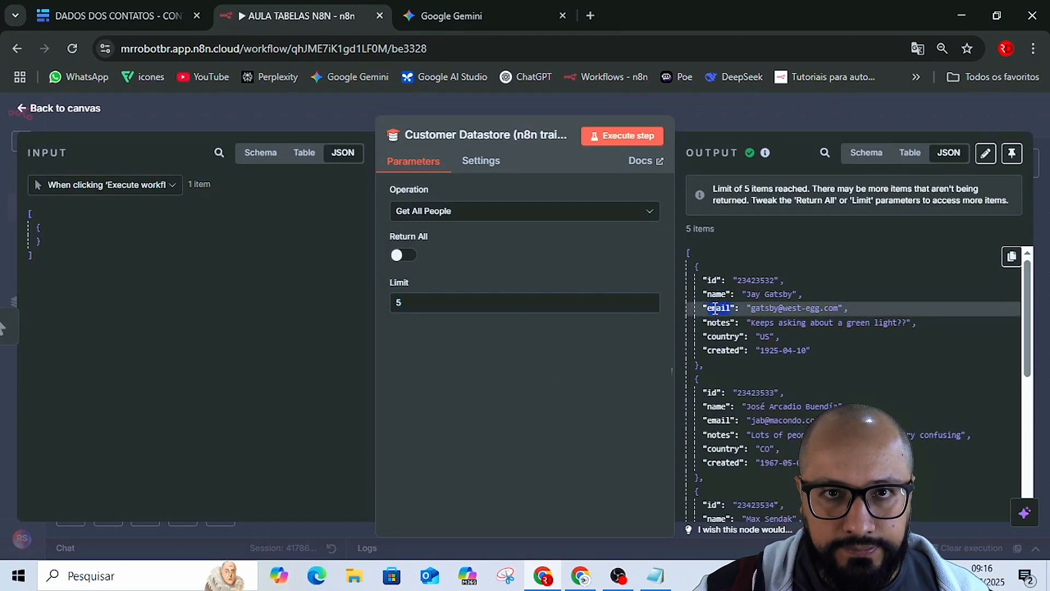
pyautogui.hotkey('alt', 'Tab')
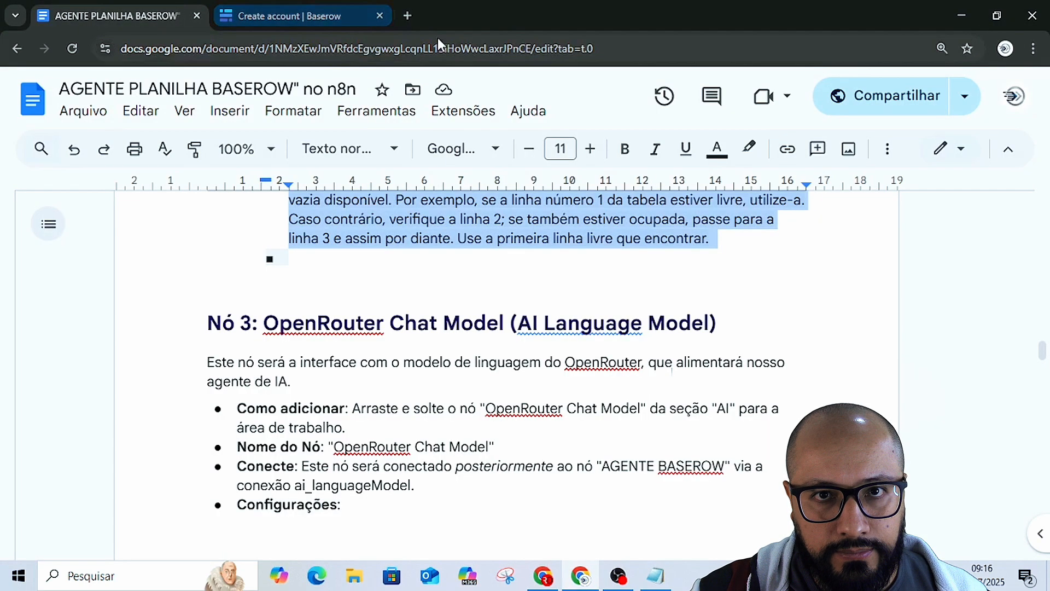
pyautogui.hotkey('alt', 'Tab')
# Back in Baserow, rename the Notes field as email, set its type to Email and save the field.
pyautogui.click(205, 8)
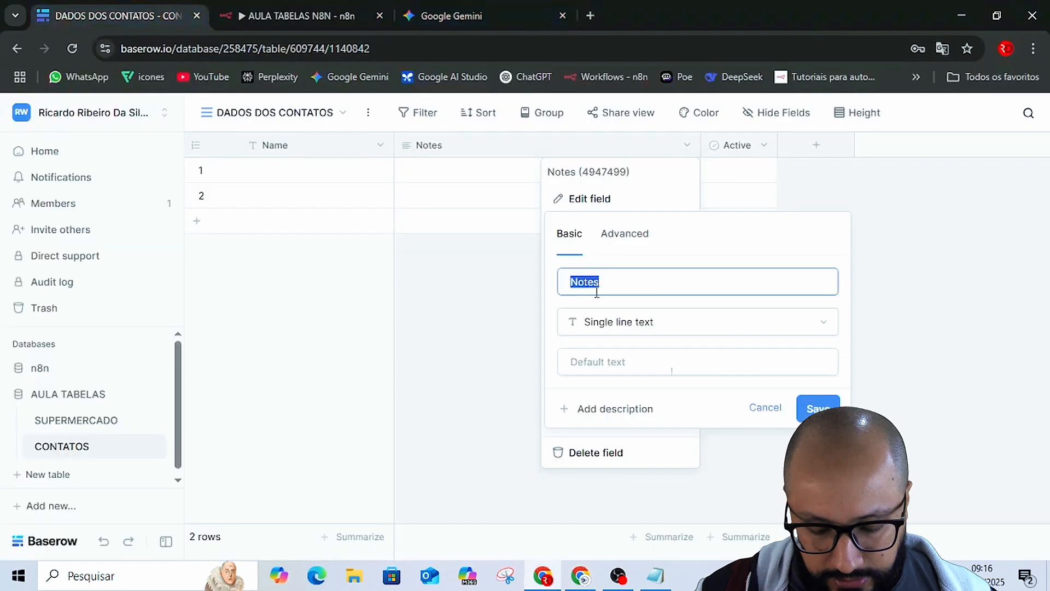
pyautogui.write('email')
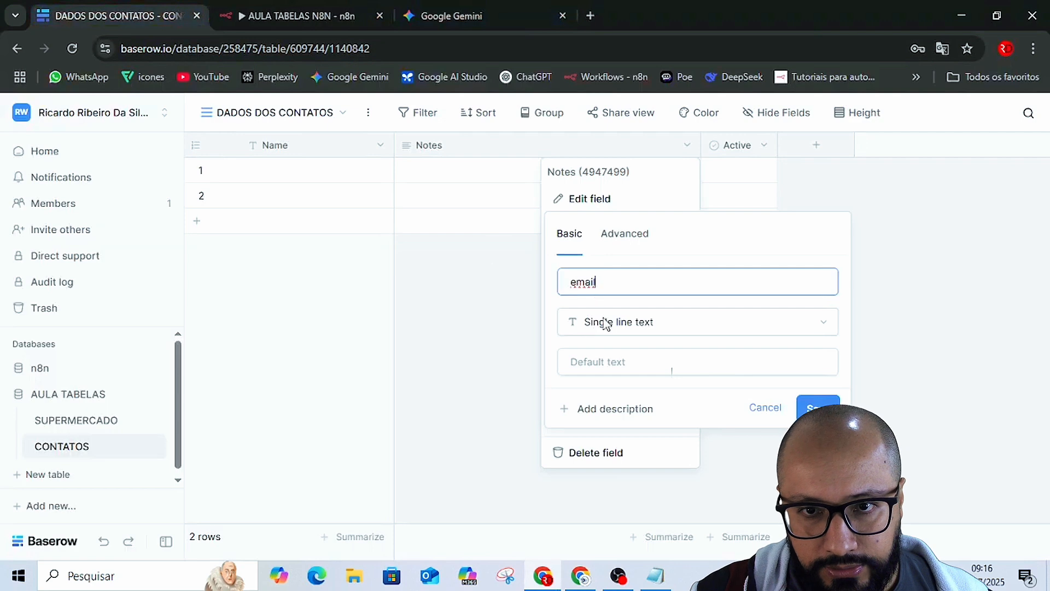
pyautogui.click(637, 328)
pyautogui.scroll(-1, 650, 439)
pyautogui.scroll(-4, 650, 439)
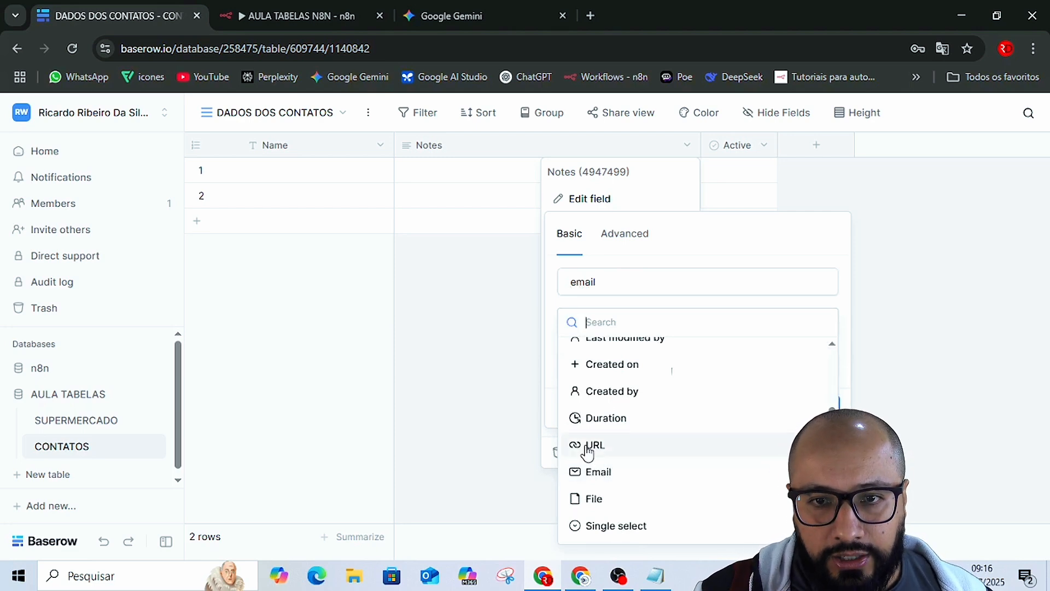
pyautogui.click(600, 472)
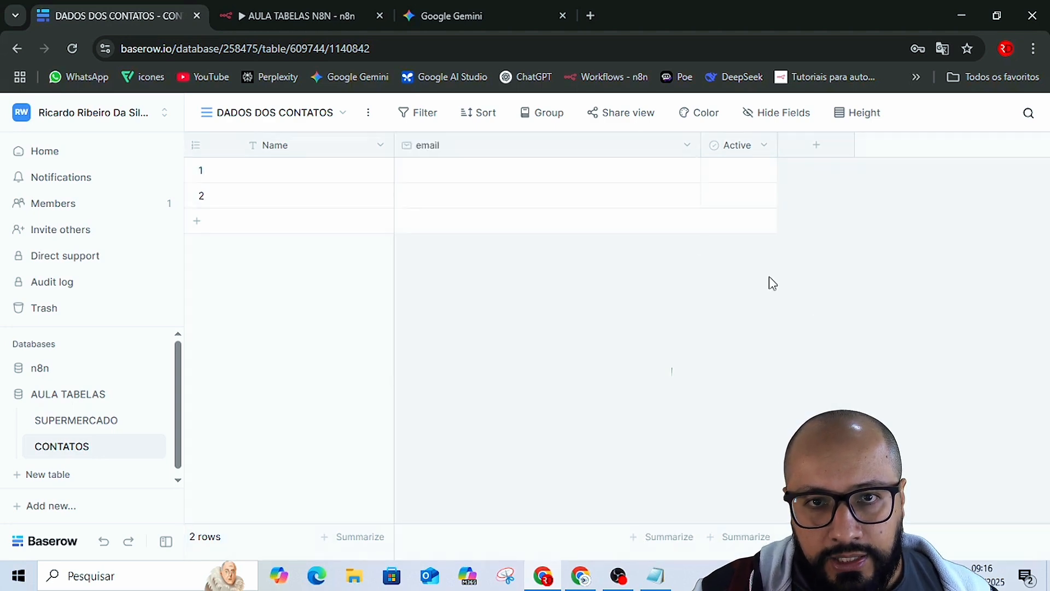
# Set the email field's type to Number and save the field.
pyautogui.click(423, 172)
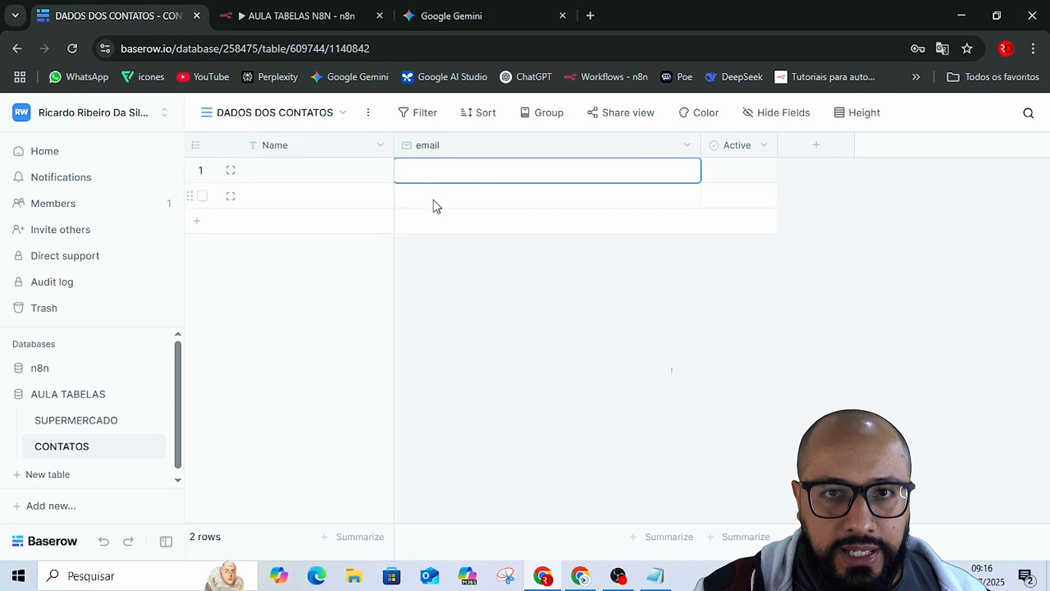
pyautogui.click(687, 146)
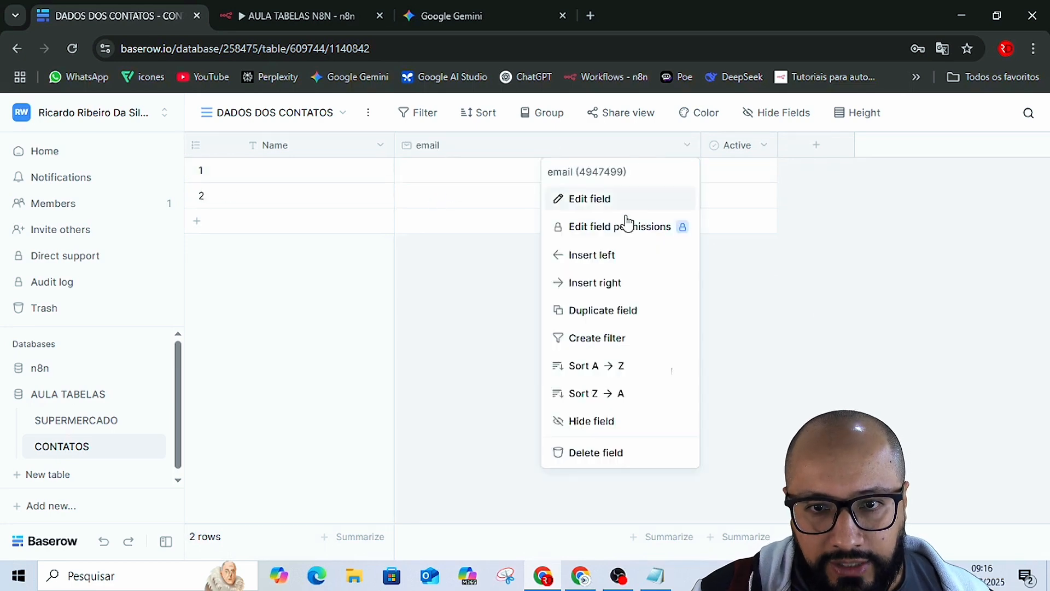
pyautogui.click(605, 202)
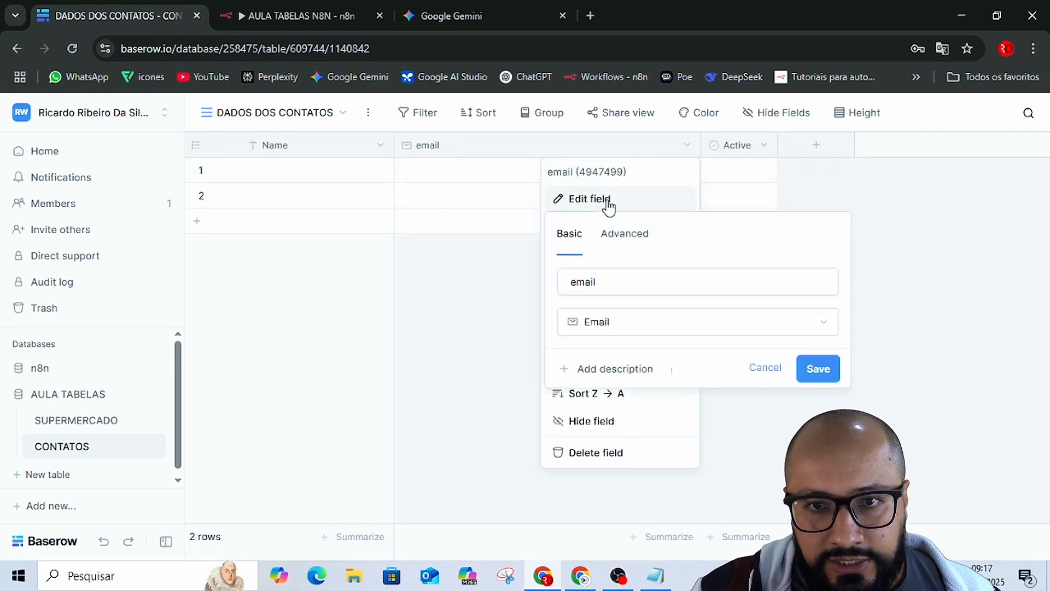
pyautogui.click(635, 324)
pyautogui.scroll(5, 629, 383)
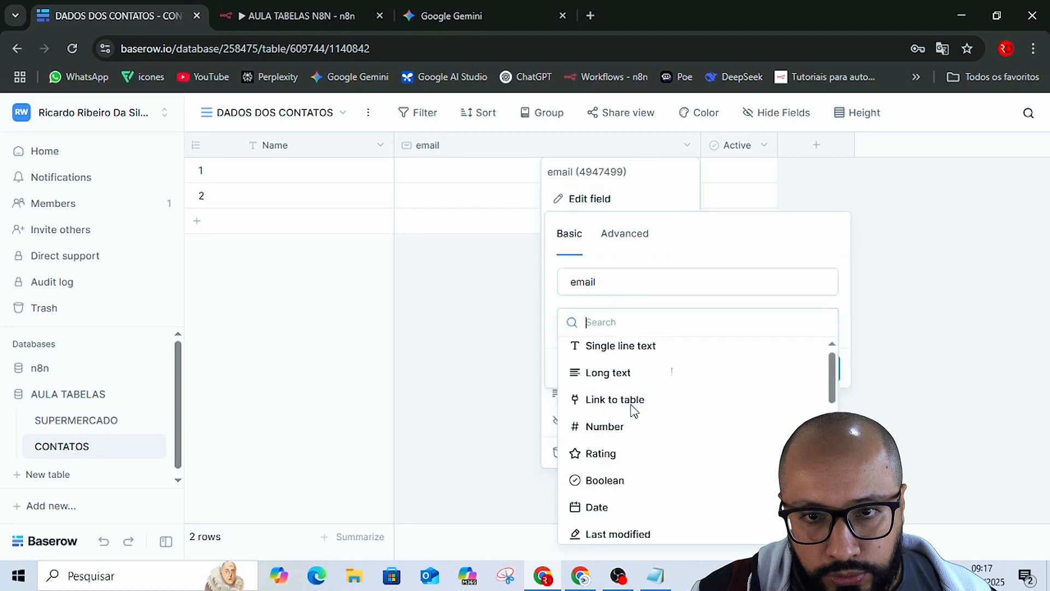
pyautogui.click(611, 430)
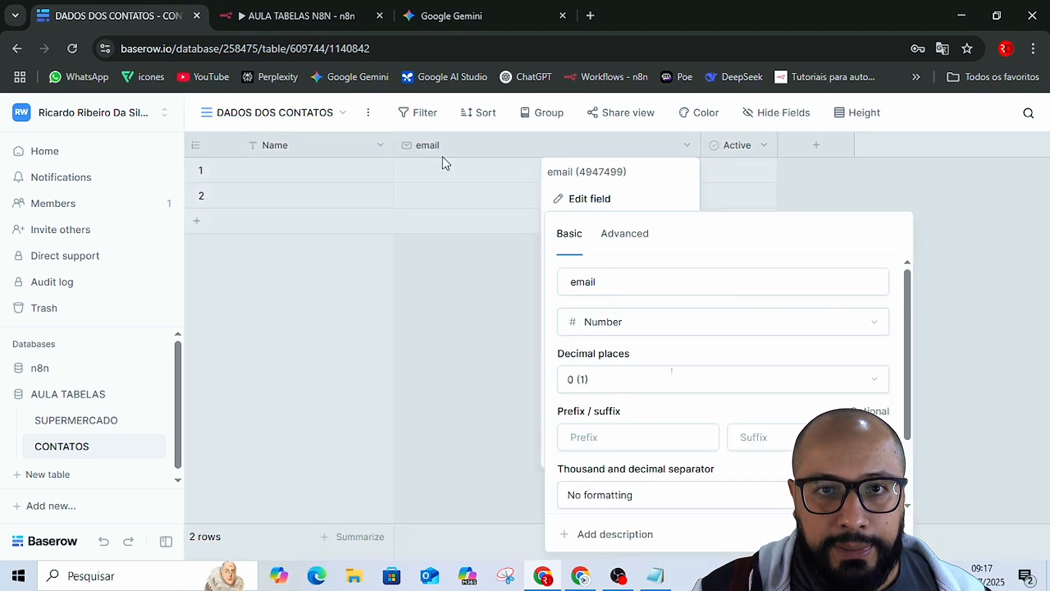
pyautogui.click(450, 180)
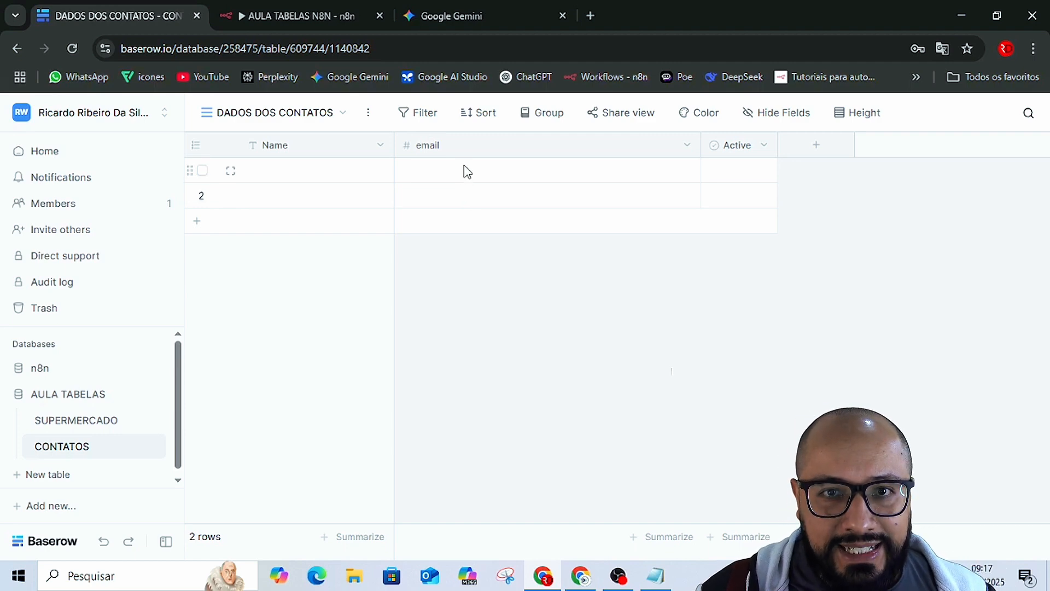
# Set the email field's type to Single line text.
pyautogui.click(686, 146)
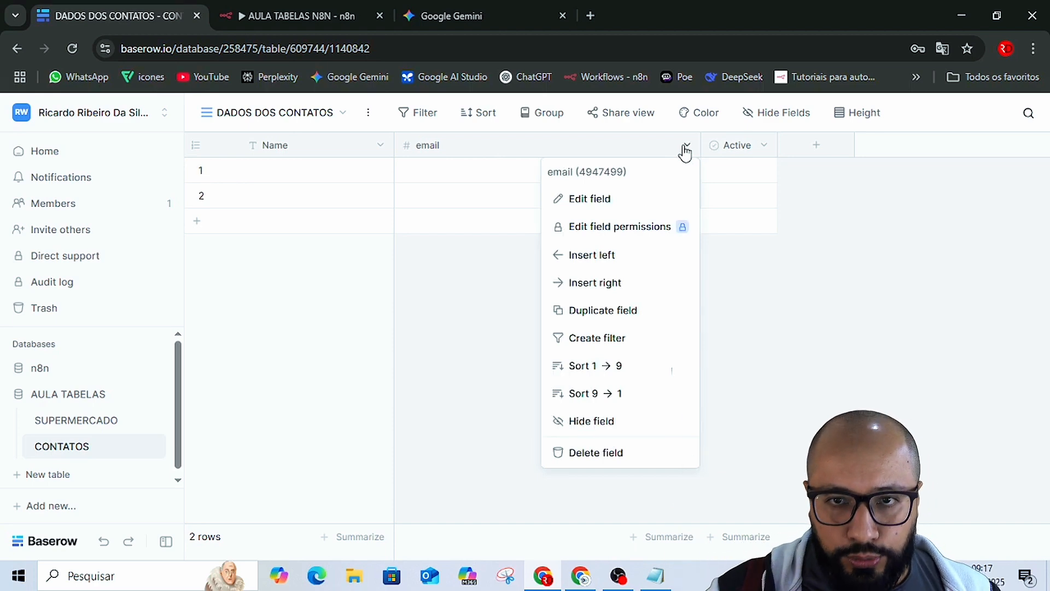
pyautogui.click(583, 199)
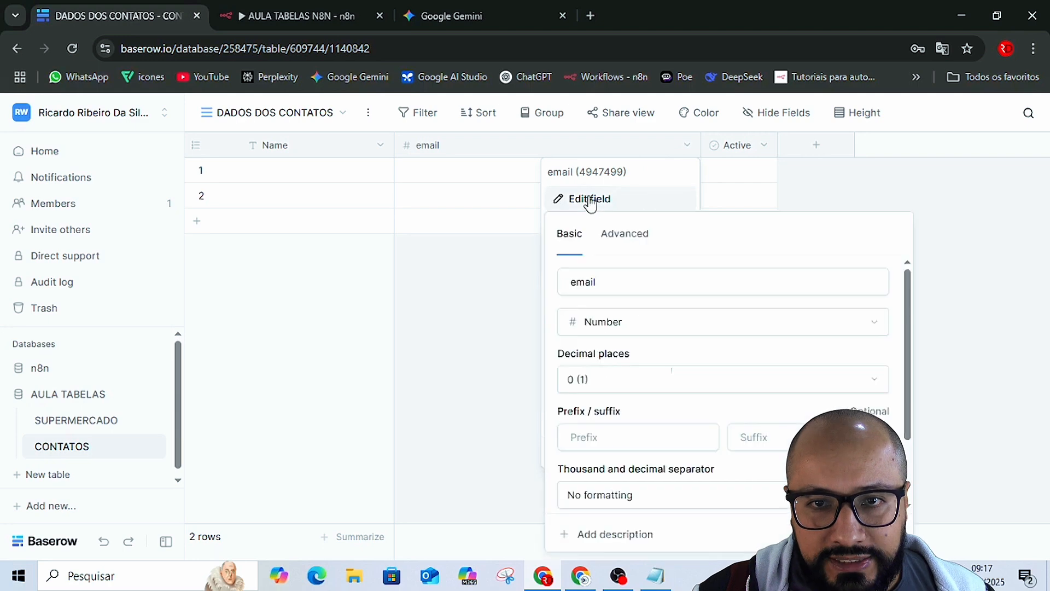
pyautogui.click(620, 322)
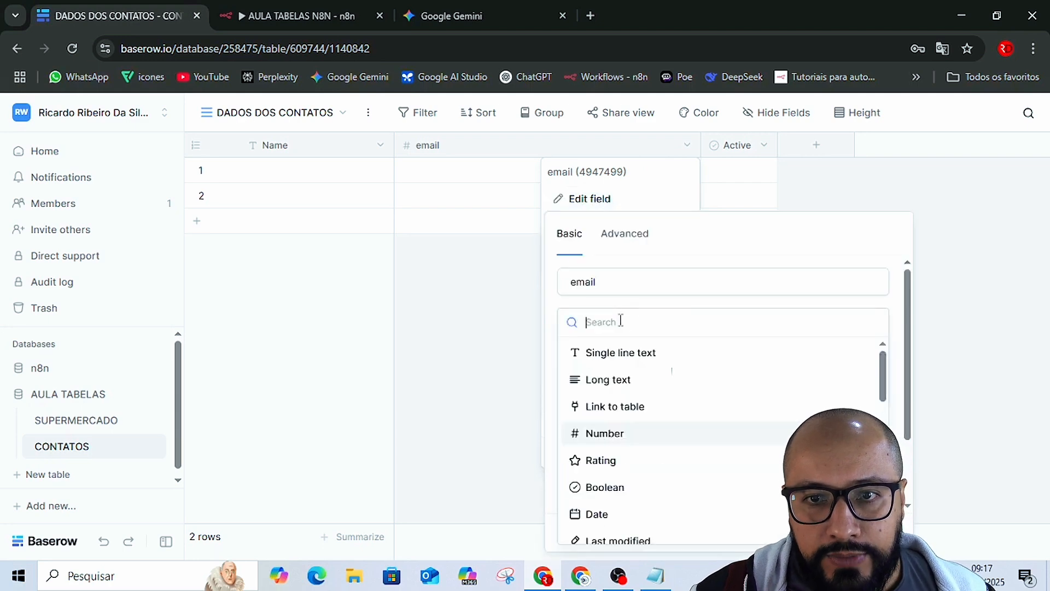
pyautogui.click(625, 358)
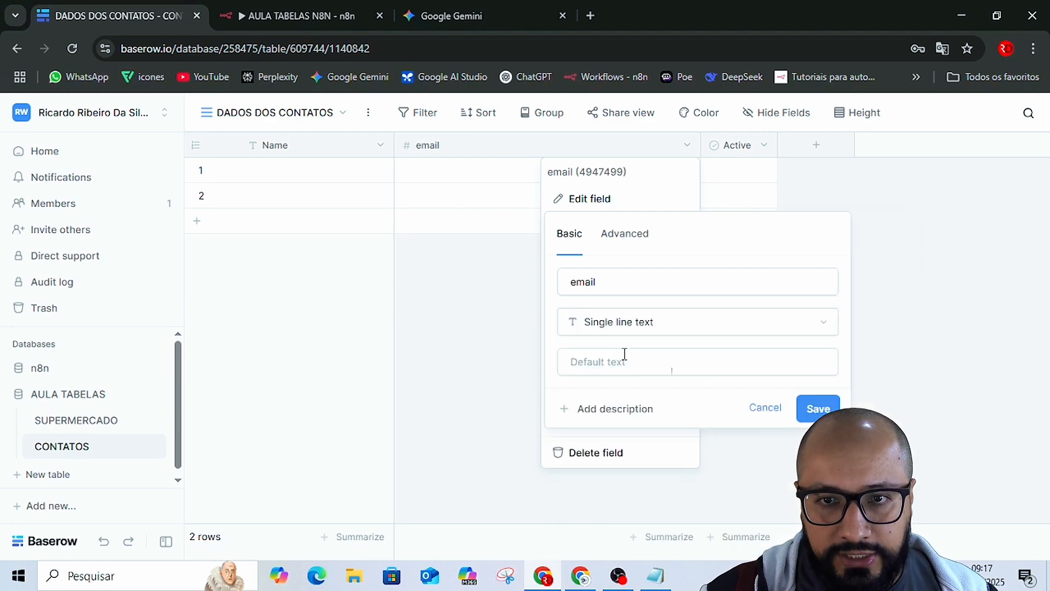
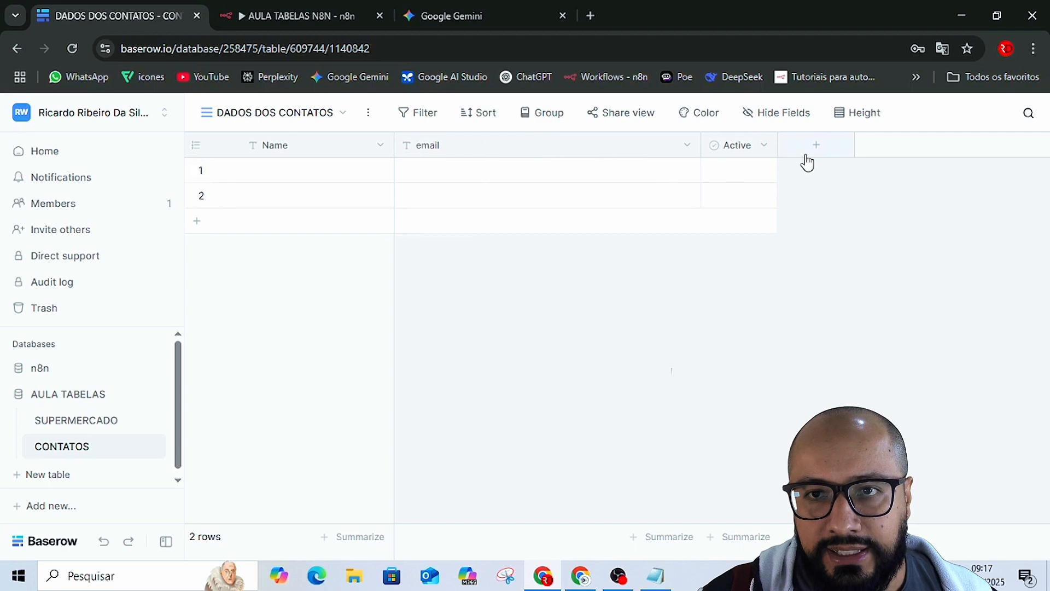
# Delete the Active field and start a new Single line text field, selecting its default name for replacement.
pyautogui.click(764, 145)
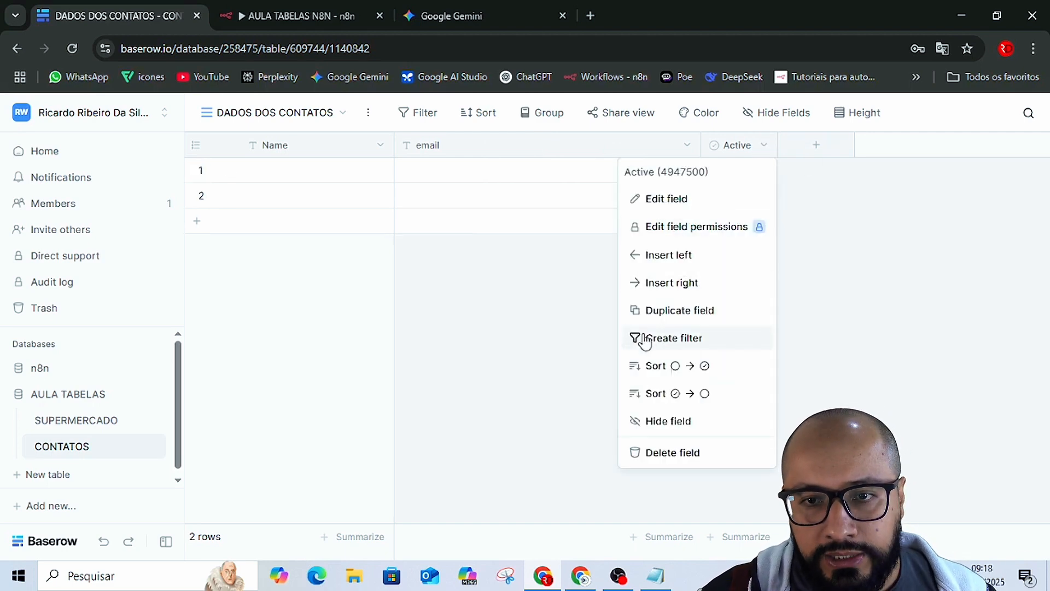
pyautogui.click(687, 456)
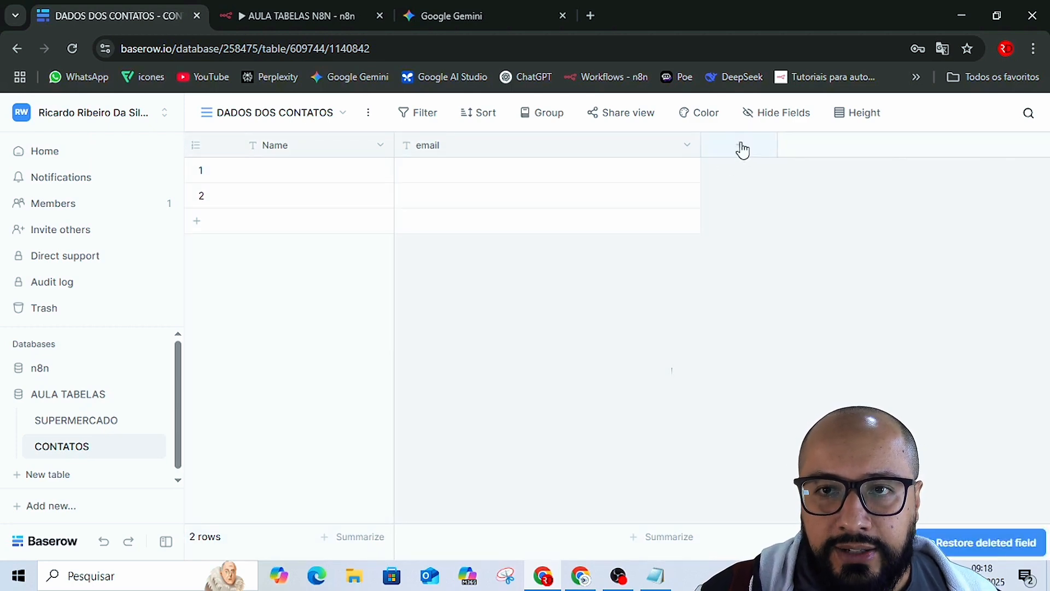
pyautogui.click(741, 147)
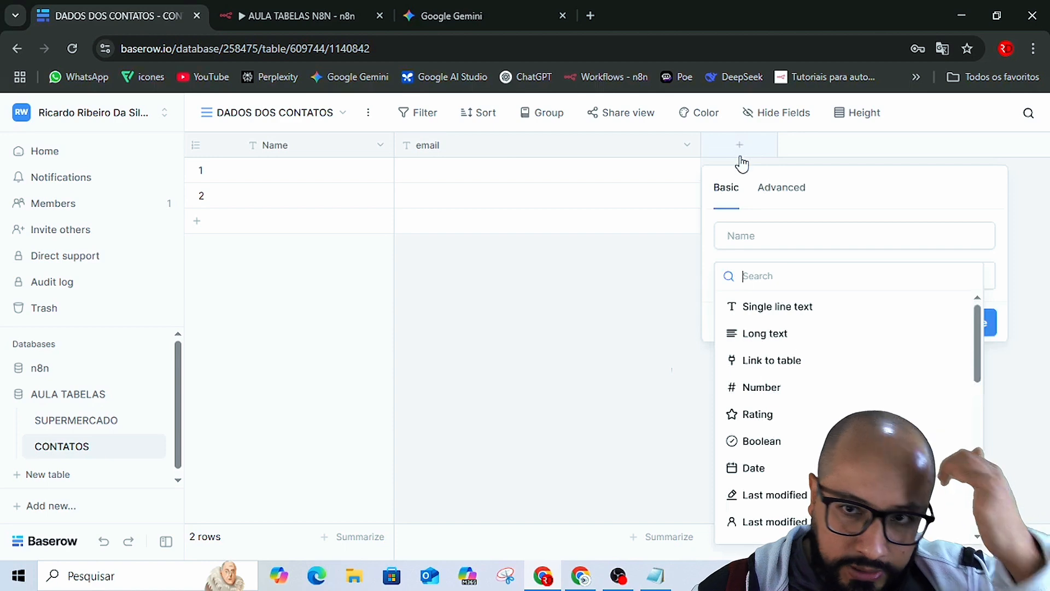
pyautogui.click(775, 306)
pyautogui.tripleClick(786, 235)
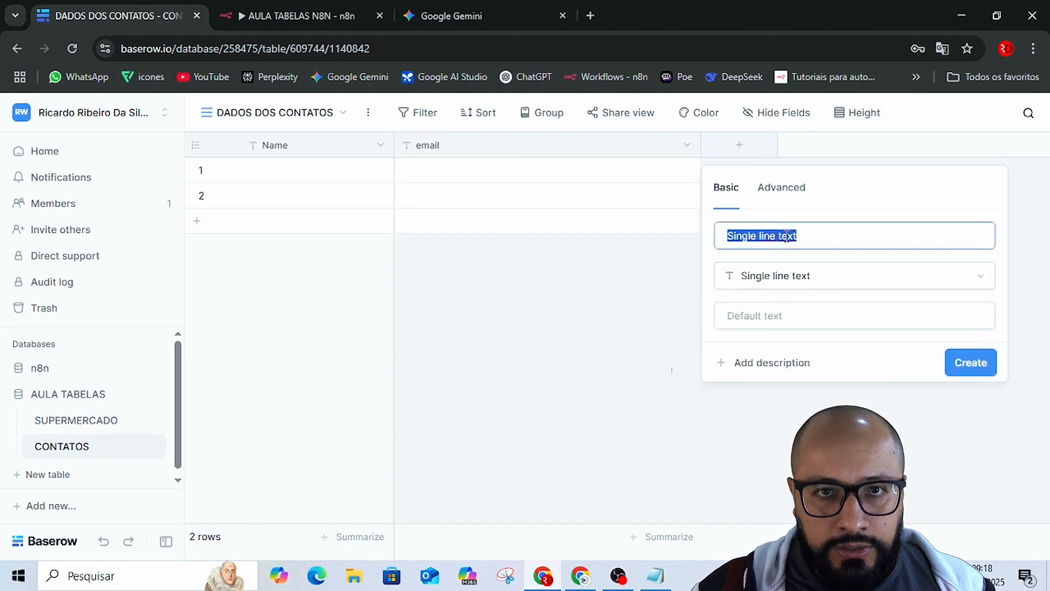
# Copy the notes key from the customer datastore output in n8n and create the new Baserow field with that name.
pyautogui.click(316, 12)
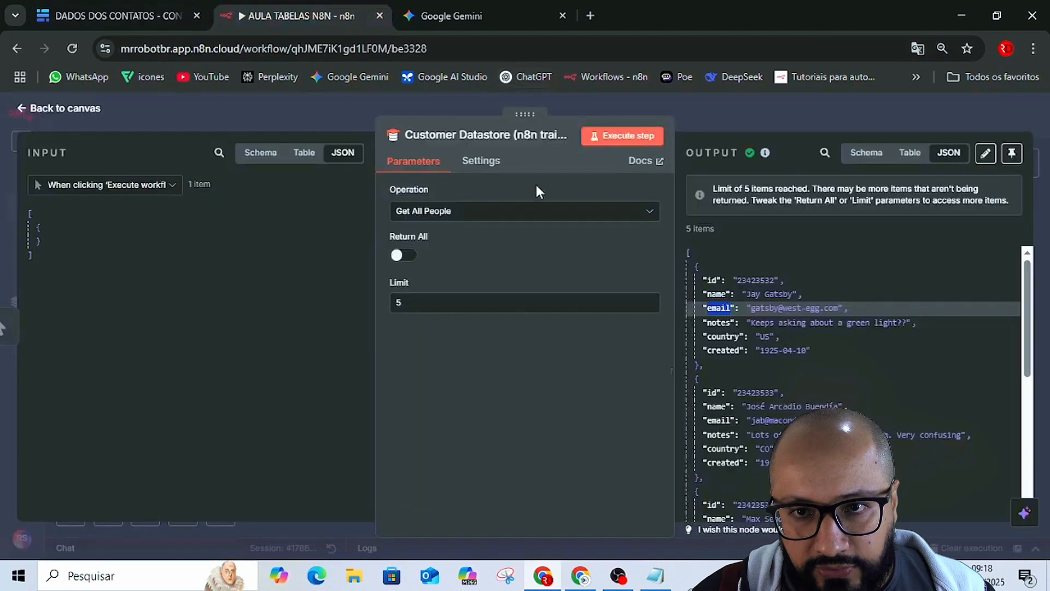
pyautogui.doubleClick(718, 321)
pyautogui.hotkey('ctrl', 'c')
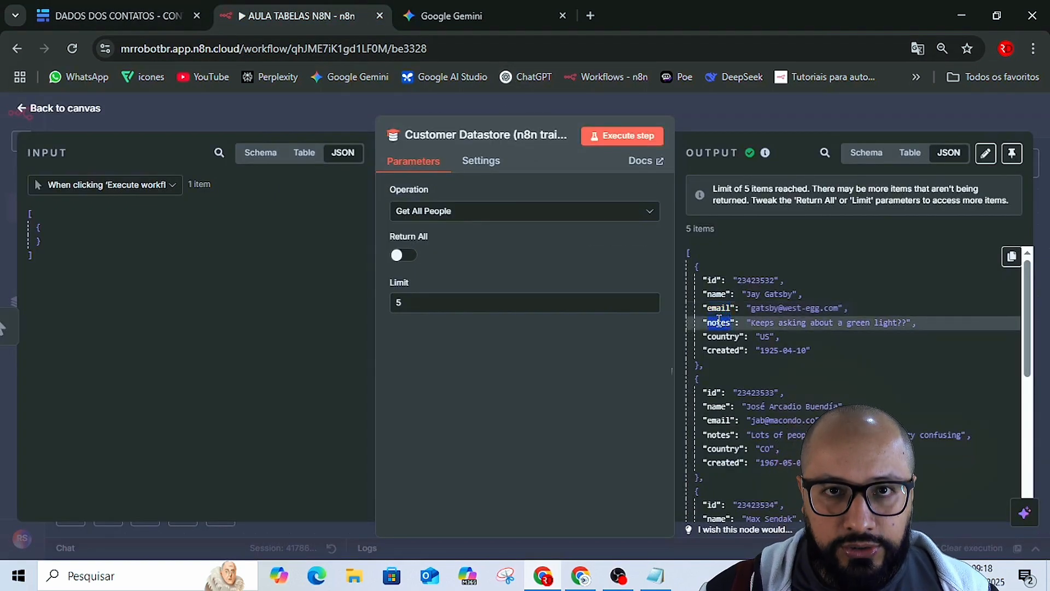
pyautogui.click(118, 15)
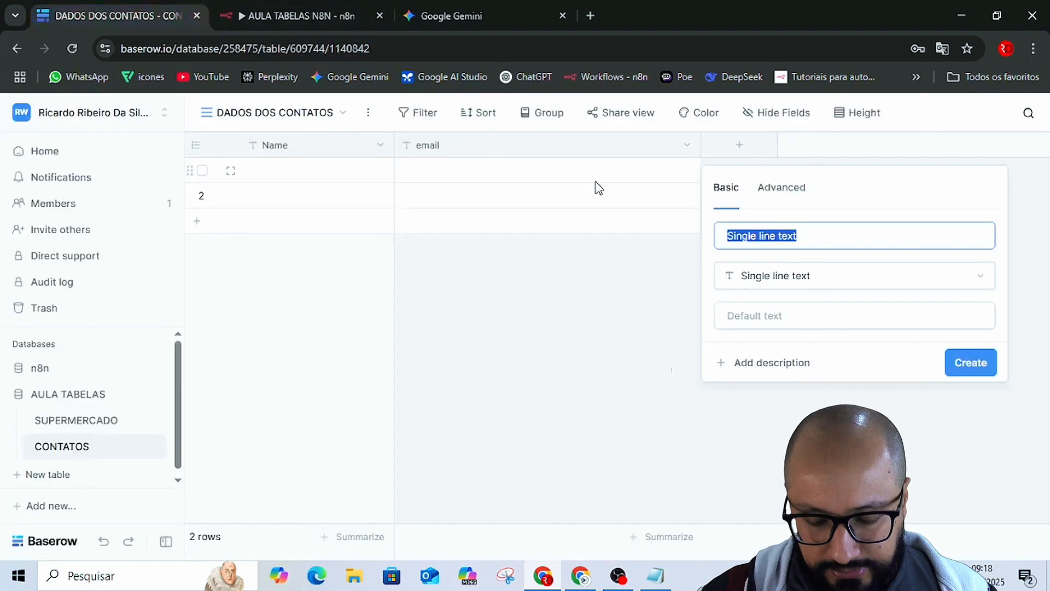
pyautogui.hotkey('ctrl', 'v')
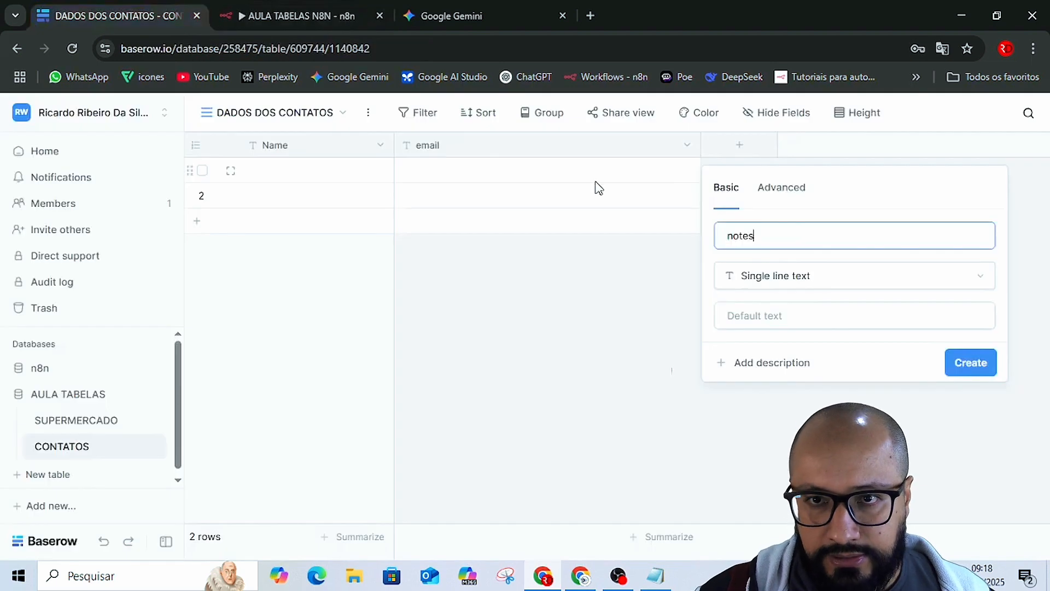
pyautogui.click(973, 368)
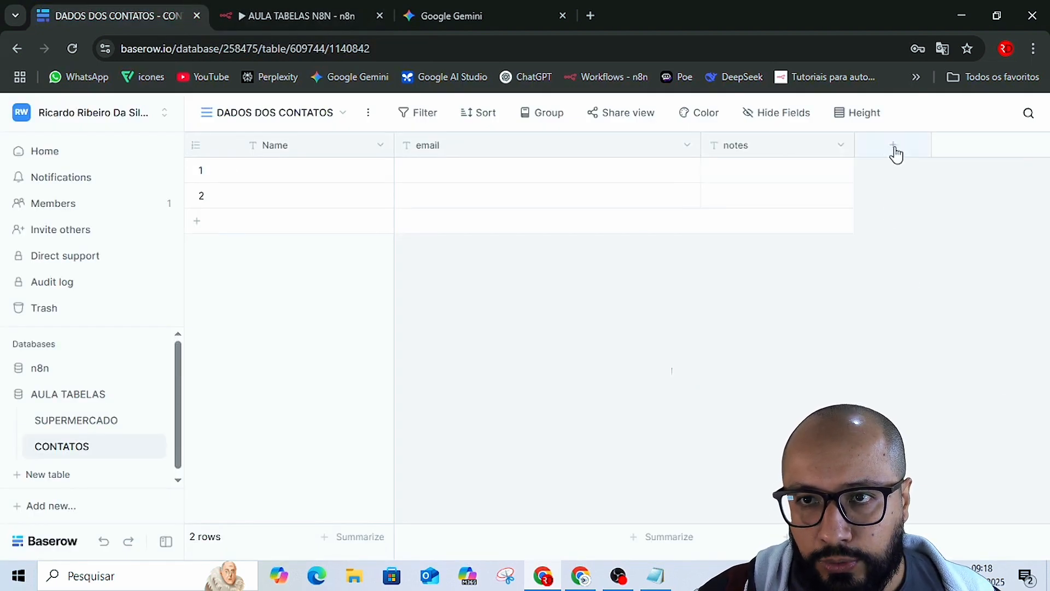
# Add a Single line text field named country to the Baserow table, copying the name from the n8n customer datastore output.
pyautogui.click(893, 146)
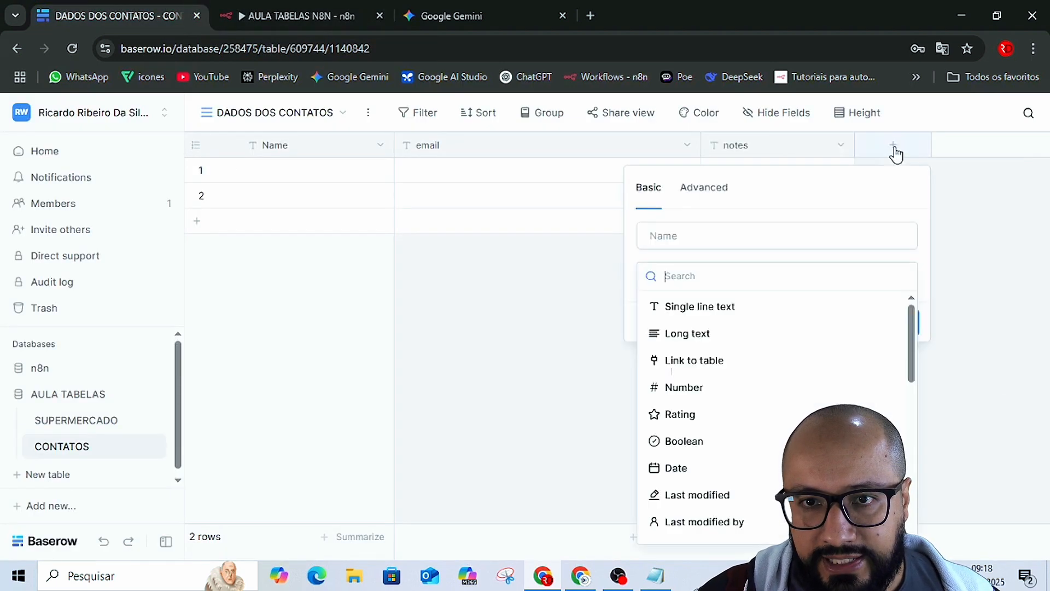
pyautogui.click(707, 306)
pyautogui.tripleClick(689, 233)
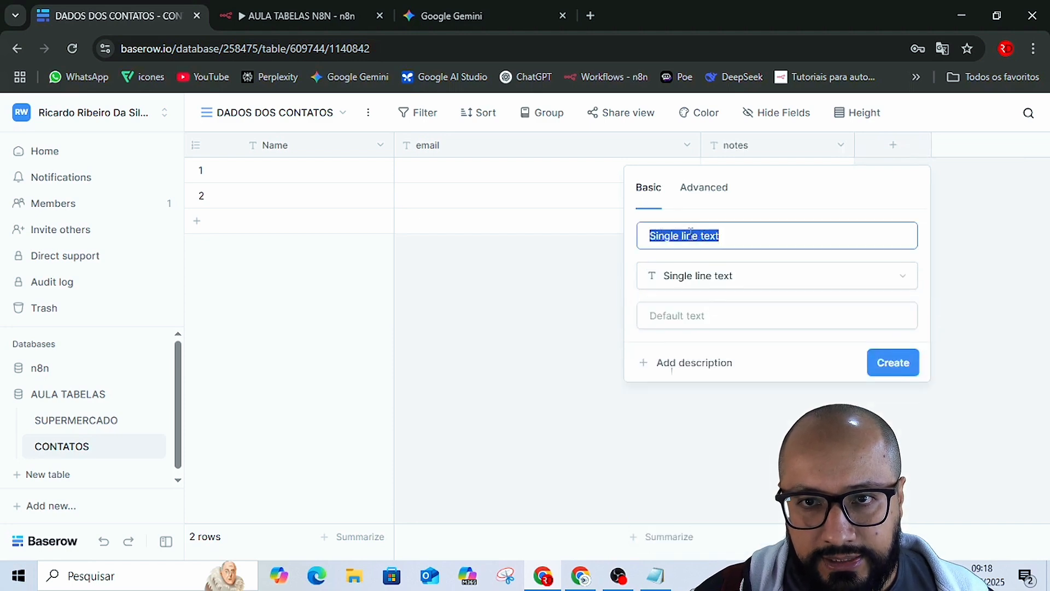
pyautogui.hotkey('alt', 'Tab')
pyautogui.hotkey('alt', 'Tab')
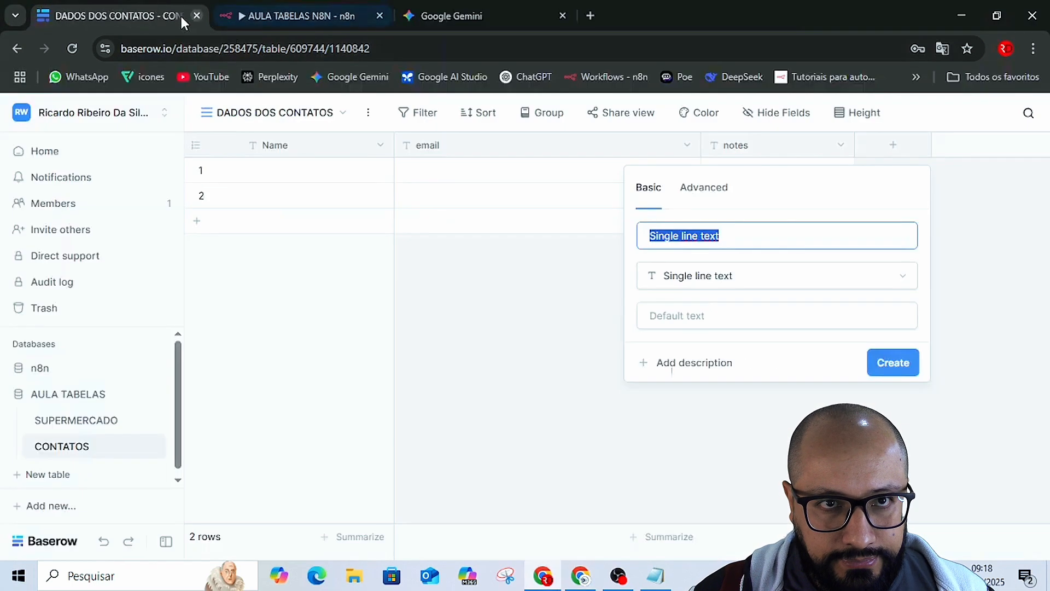
pyautogui.click(255, 13)
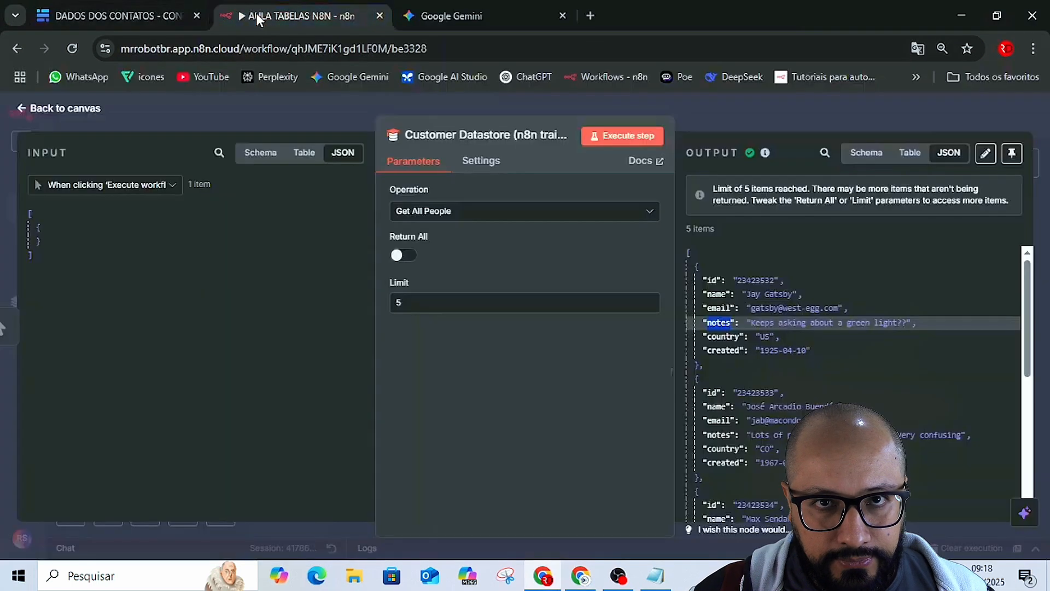
pyautogui.doubleClick(724, 334)
pyautogui.hotkey('ctrl', 'c')
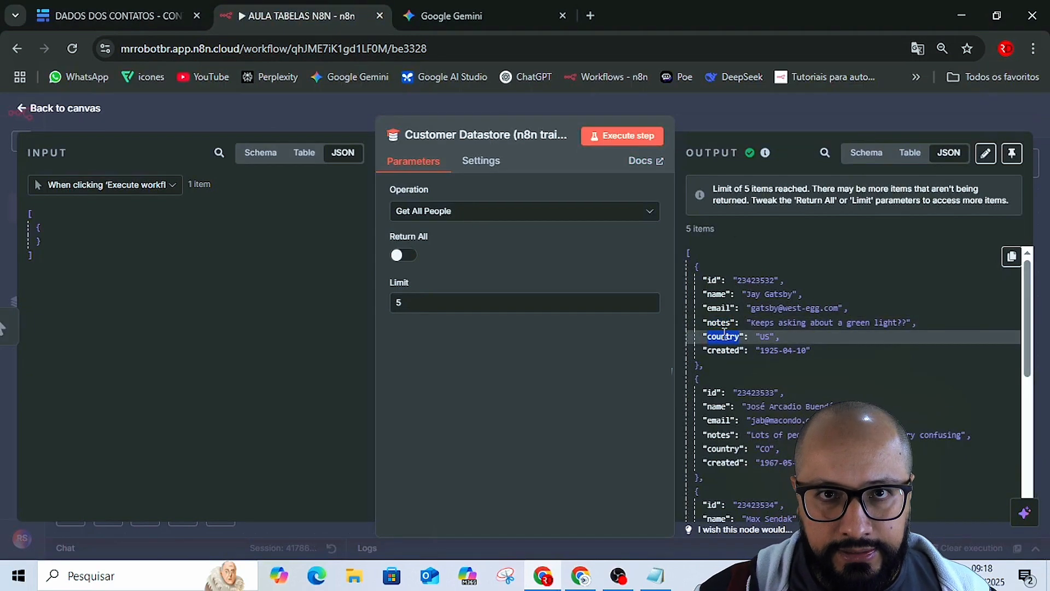
pyautogui.click(462, 4)
pyautogui.click(126, 16)
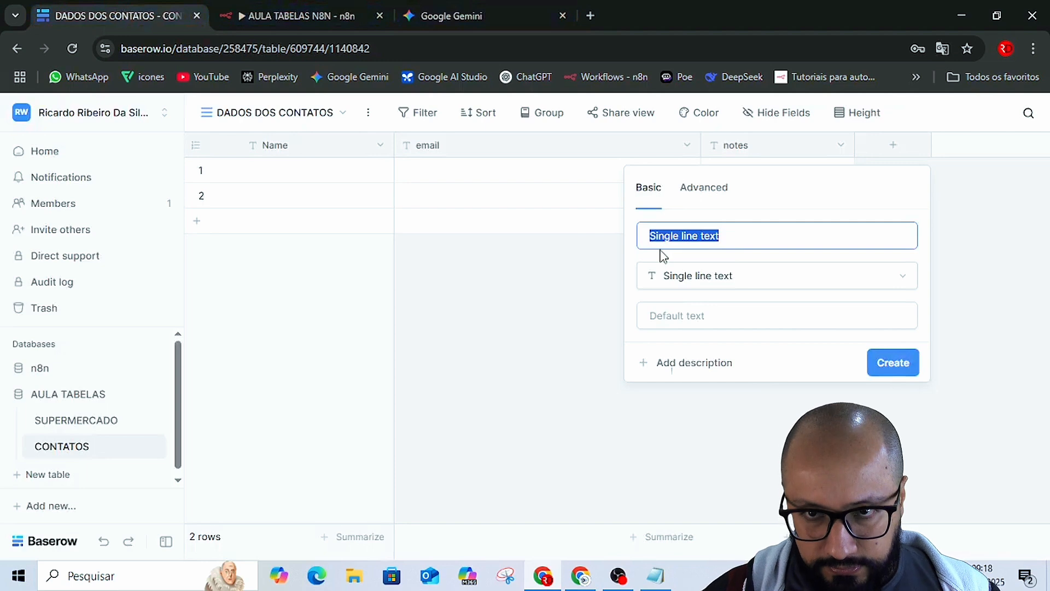
pyautogui.hotkey('ctrl', 'v')
pyautogui.click(901, 362)
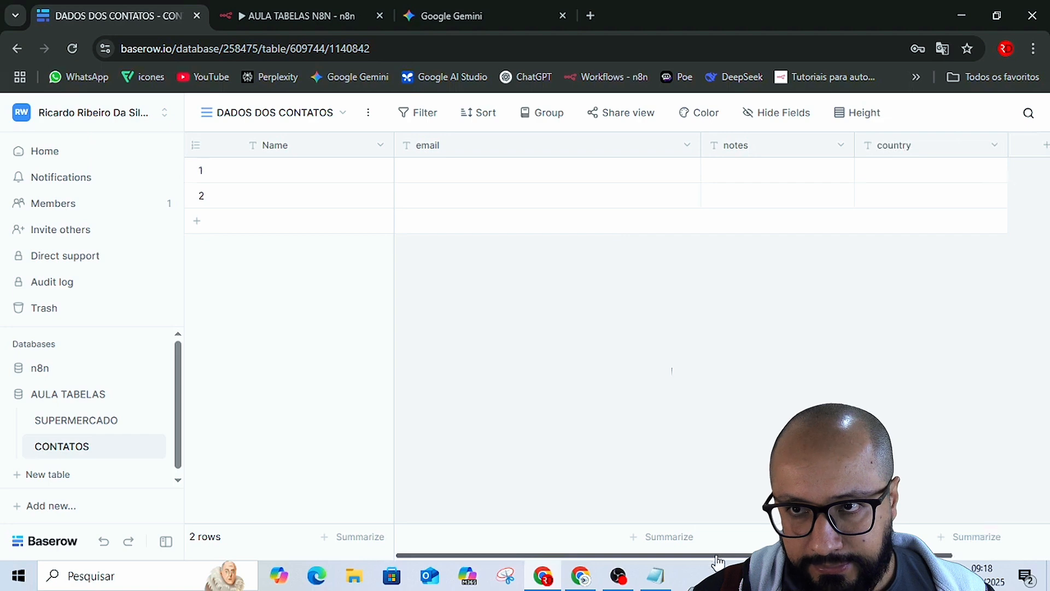
# Add a Single line text field named created after country in Baserow, copying the name from the n8n customer datastore output.
pyautogui.moveTo(718, 560); pyautogui.dragTo(804, 558)
pyautogui.click(945, 149)
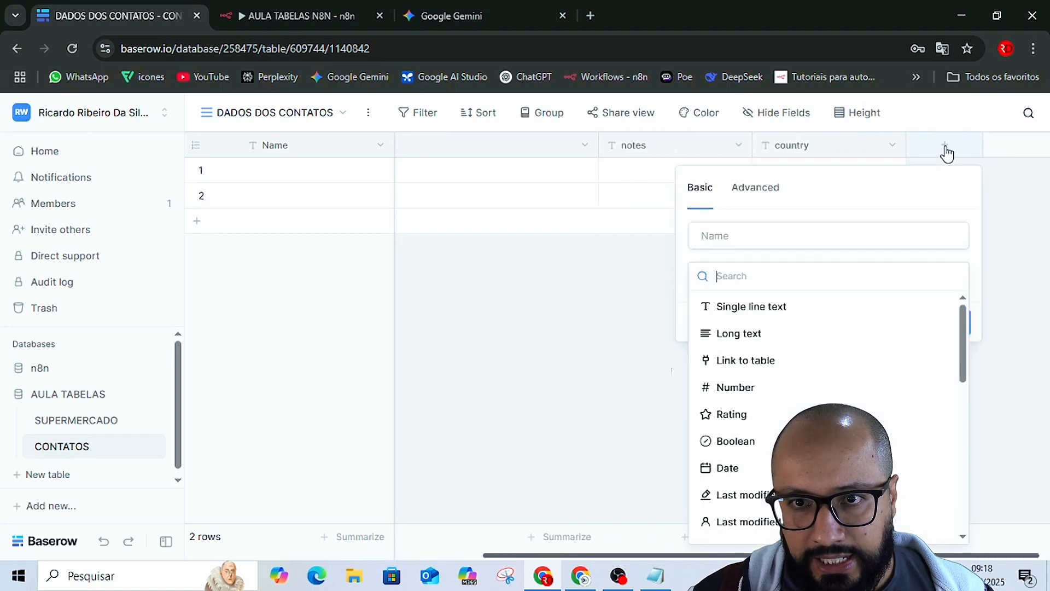
pyautogui.click(745, 312)
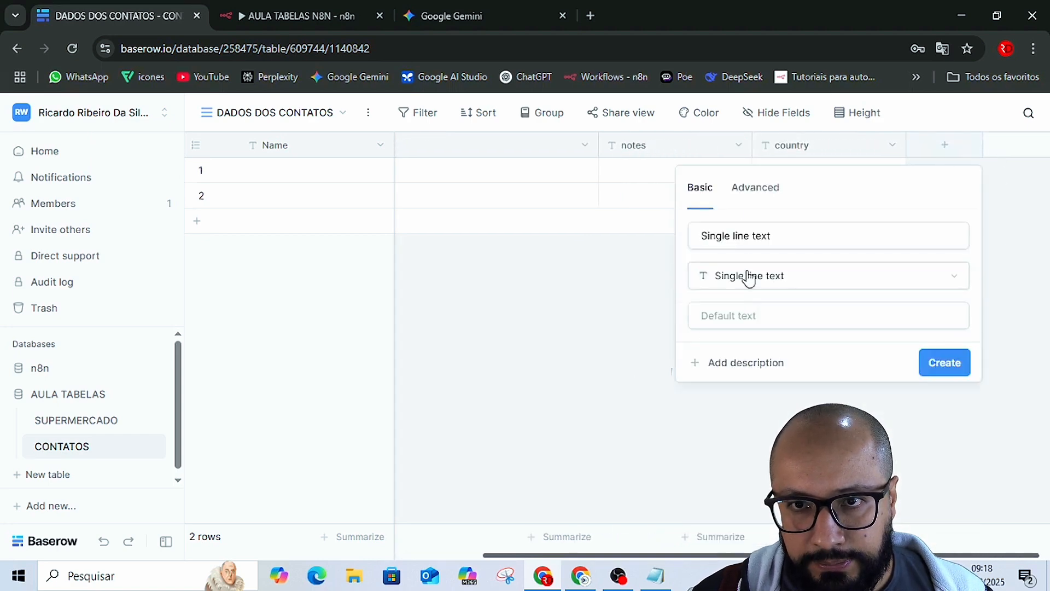
pyautogui.tripleClick(745, 239)
pyautogui.click(274, 18)
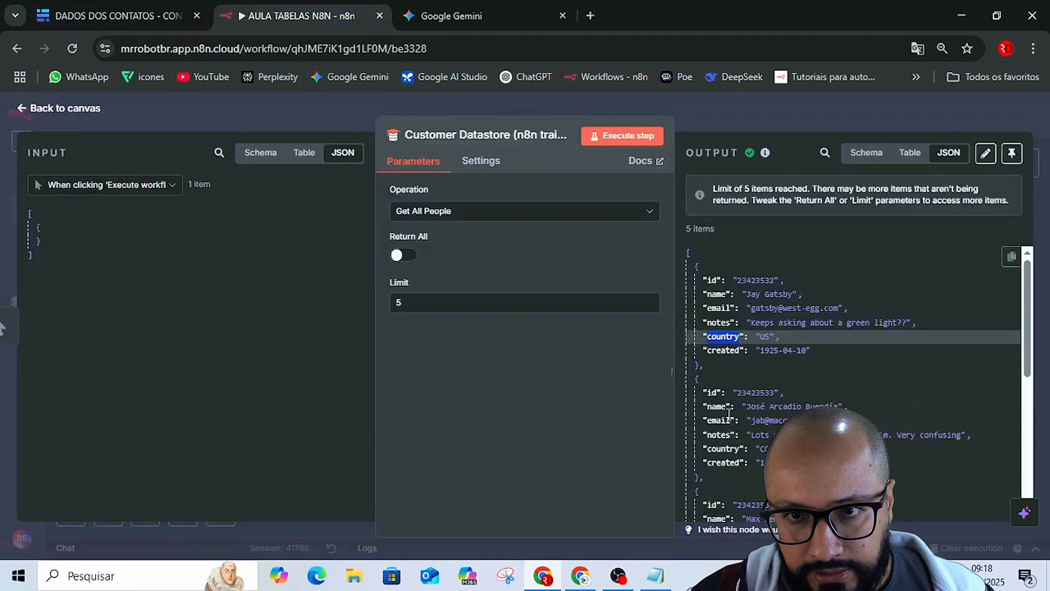
pyautogui.doubleClick(725, 349)
pyautogui.hotkey('ctrl', 'c')
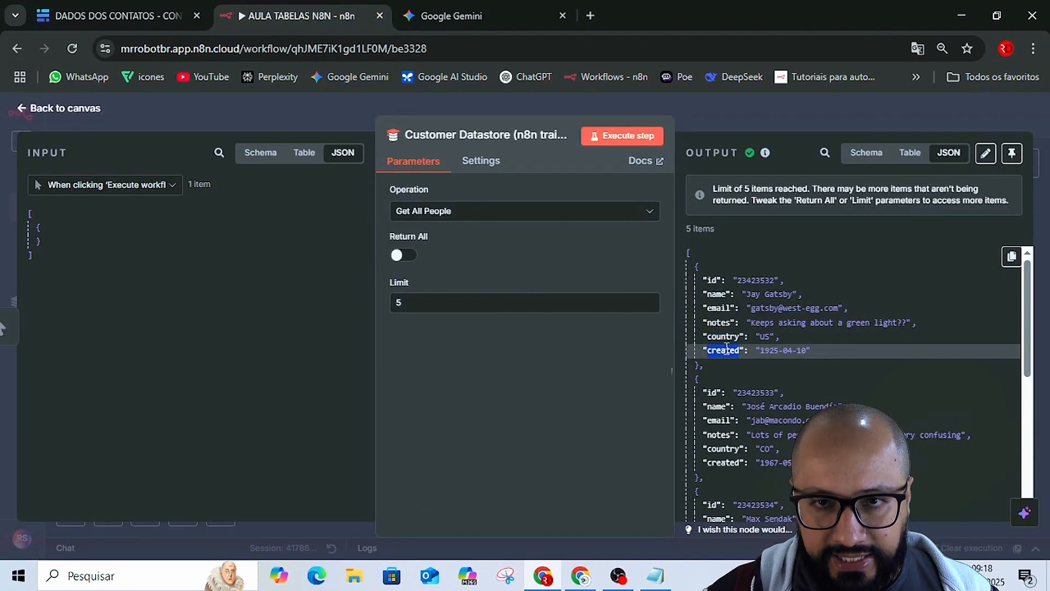
pyautogui.click(446, 3)
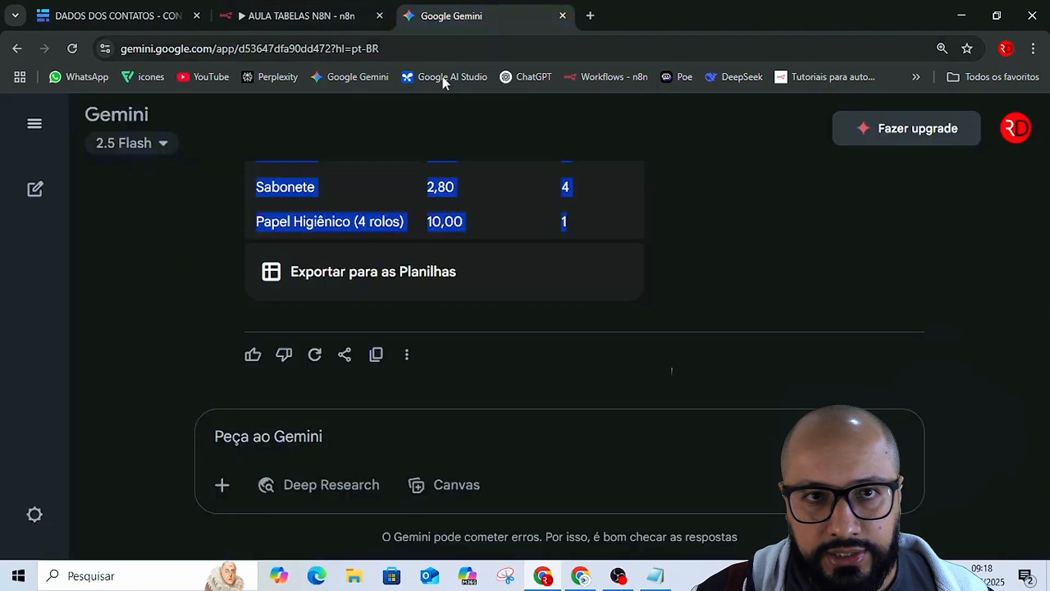
pyautogui.click(156, 10)
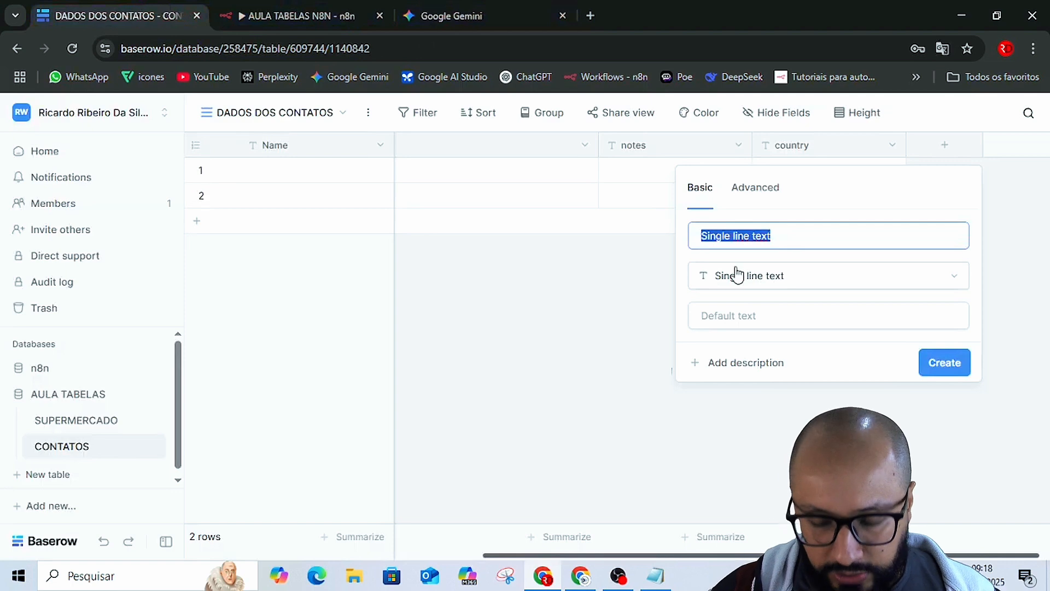
pyautogui.hotkey('ctrl', 'v')
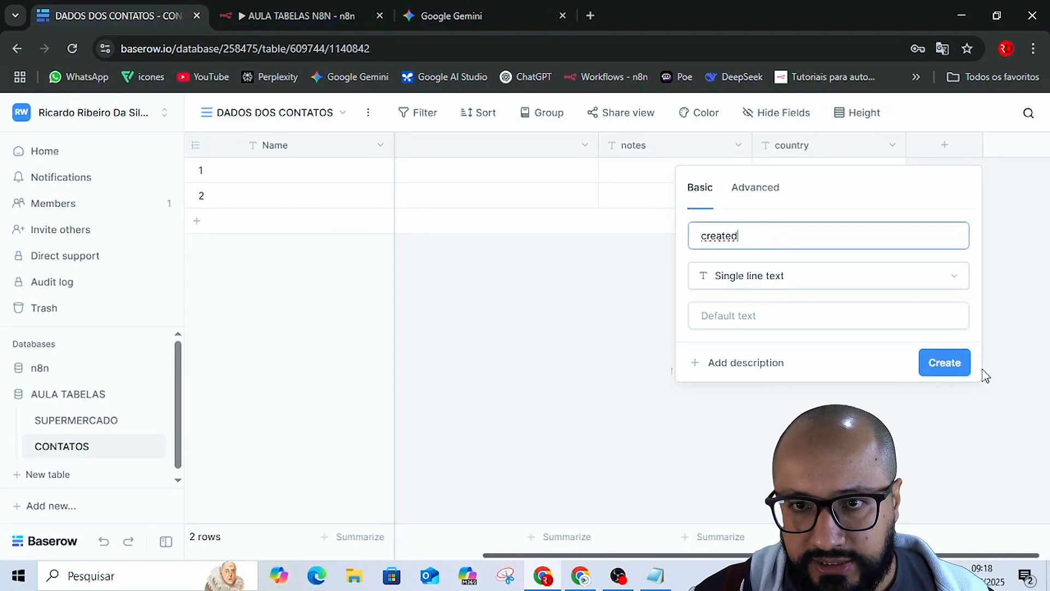
pyautogui.click(954, 363)
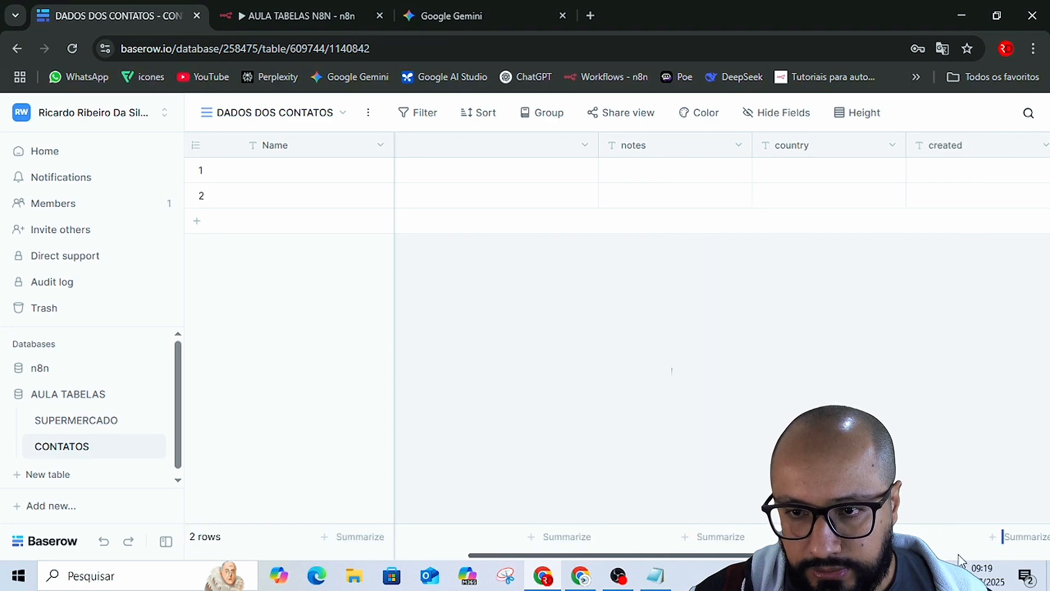
# Add a Single line text field named i_d after created in Baserow, based on the id key from the n8n customer datastore output.
pyautogui.hscroll(3, 711, 328)
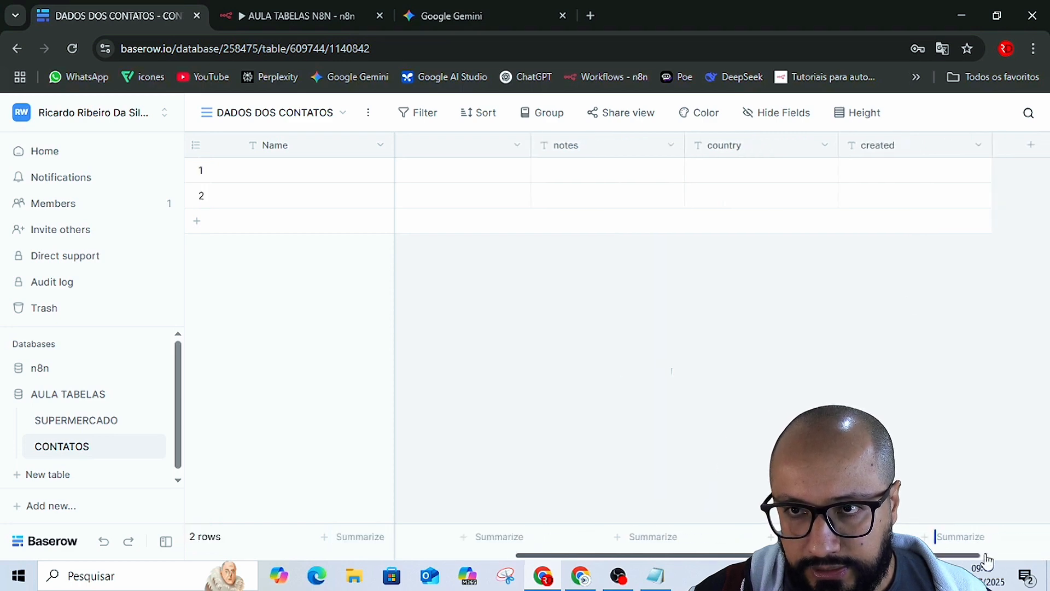
pyautogui.click(1013, 148)
pyautogui.click(818, 306)
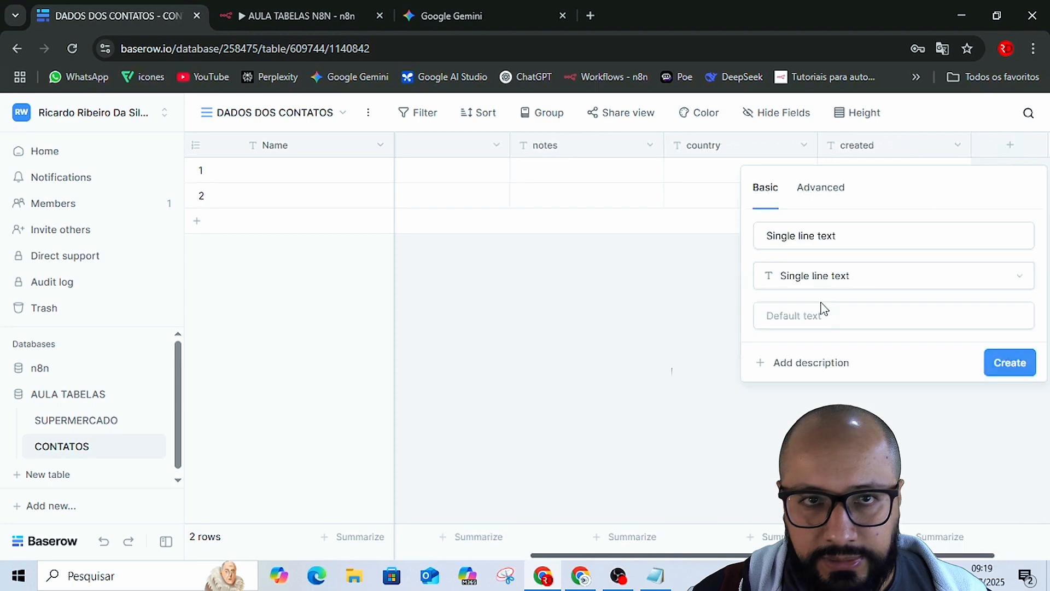
pyautogui.click(270, 13)
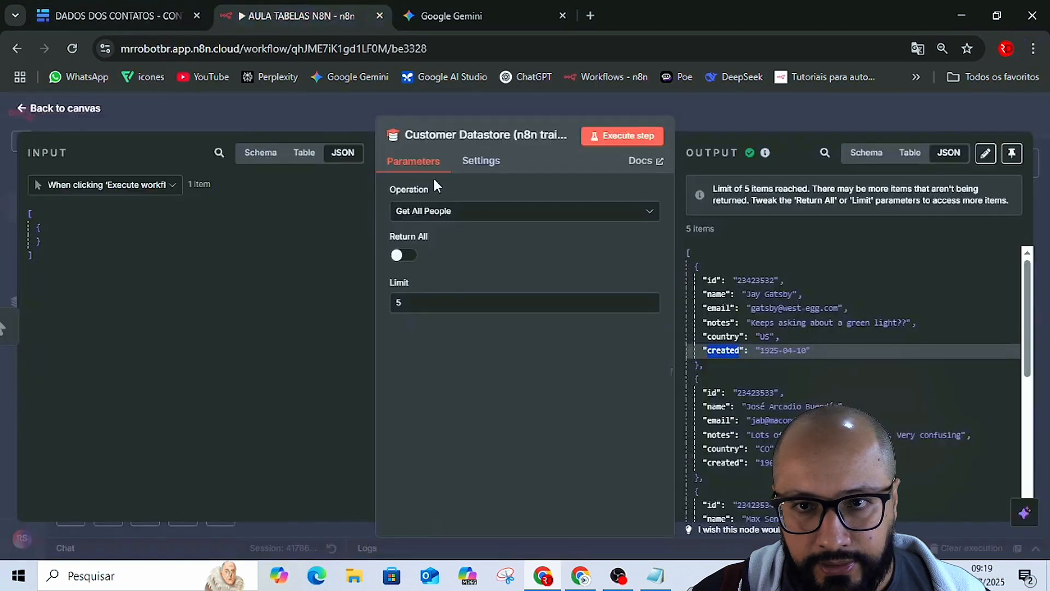
pyautogui.doubleClick(713, 280)
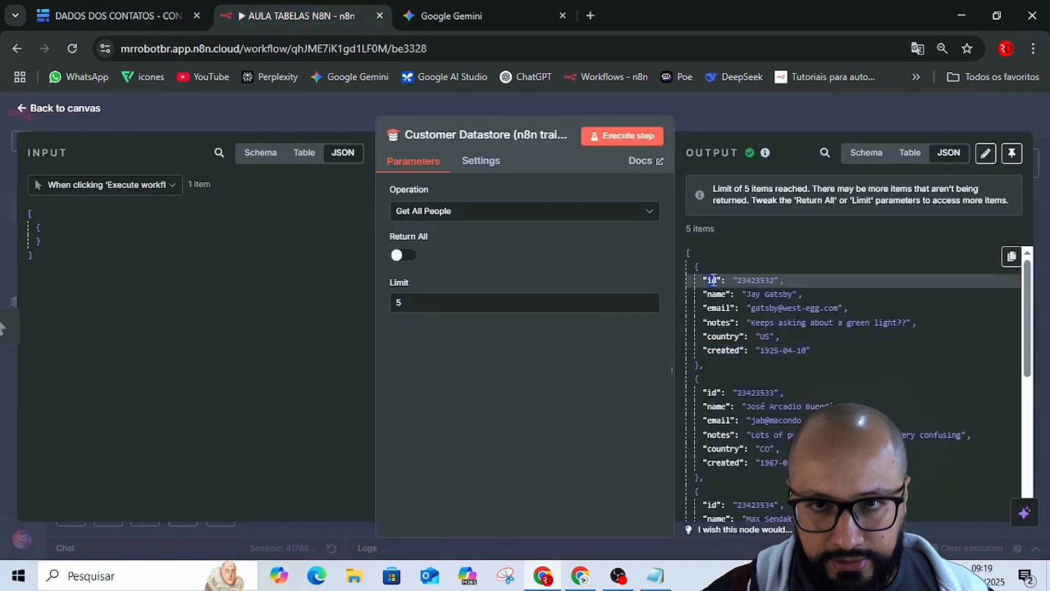
pyautogui.click(137, 16)
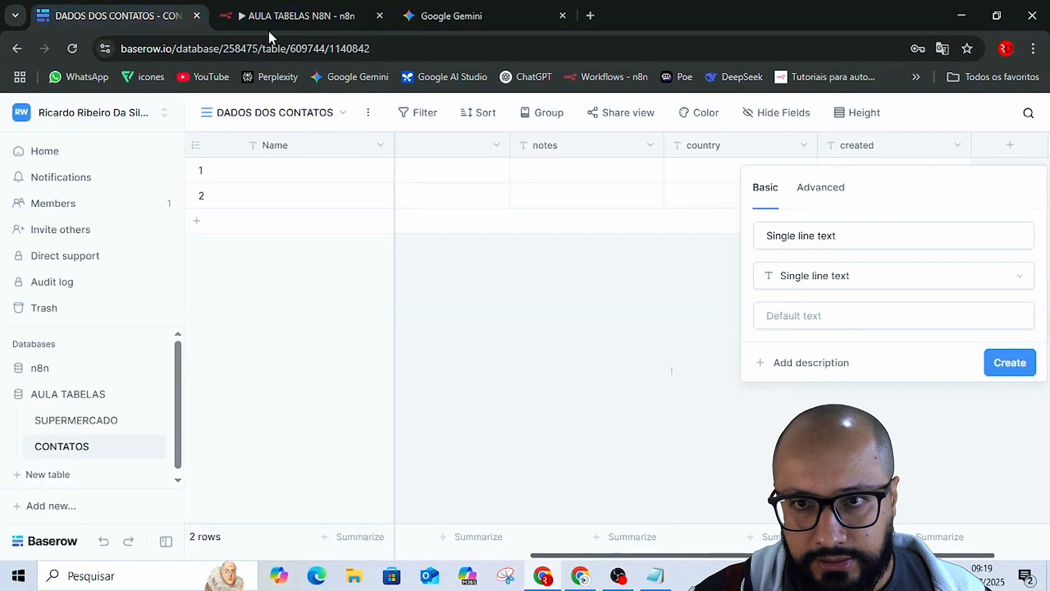
pyautogui.doubleClick(798, 235)
pyautogui.hotkey('ctrl', 'a')
pyautogui.write('id')
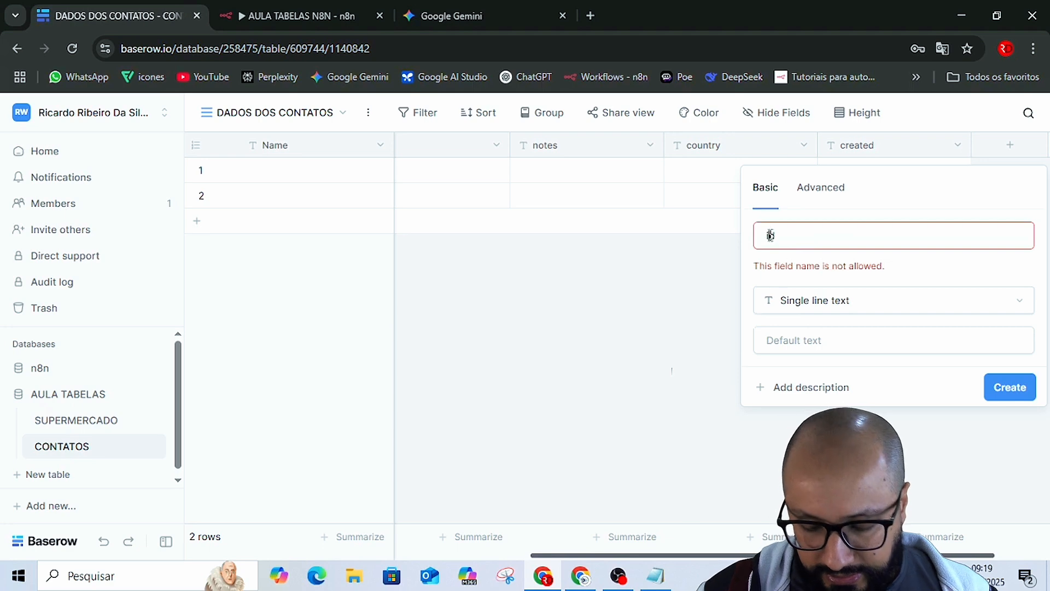
pyautogui.write('d')
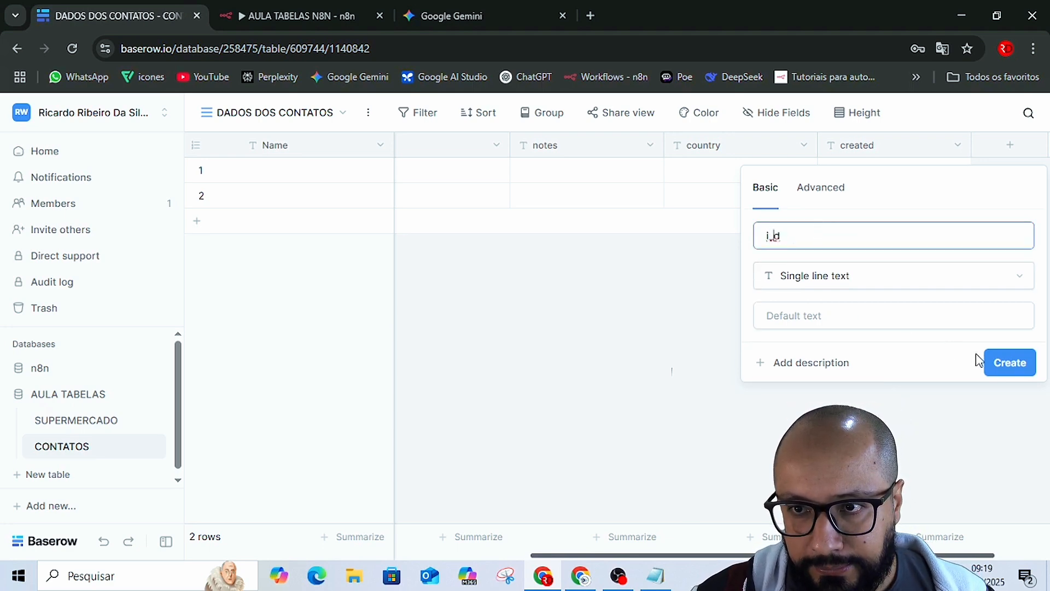
pyautogui.click(1006, 361)
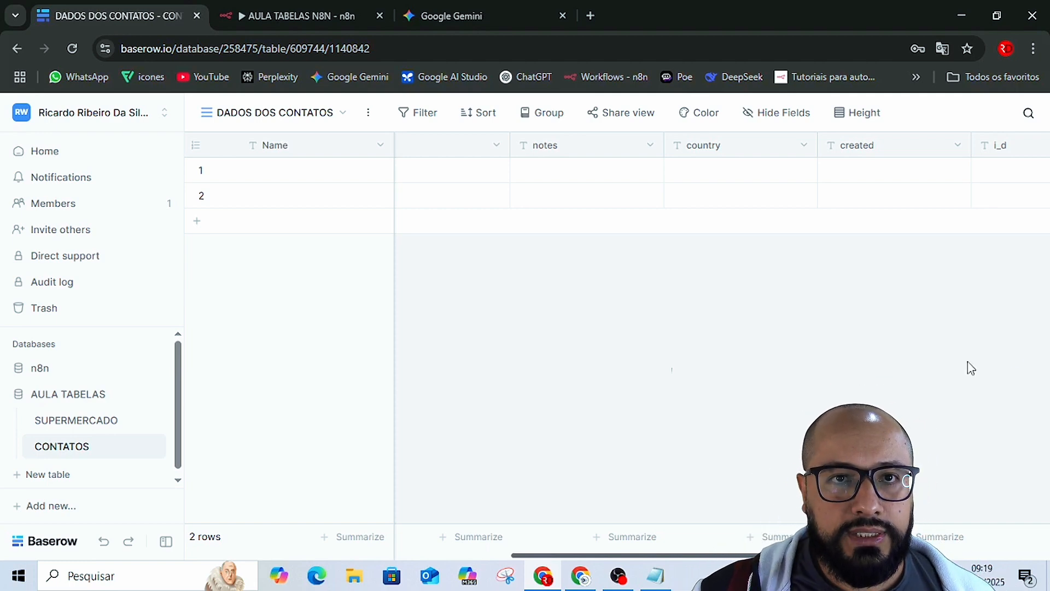
# Return to the n8n canvas and add a Baserow Create a row node after the Customer Datastore node.
pyautogui.click(302, 13)
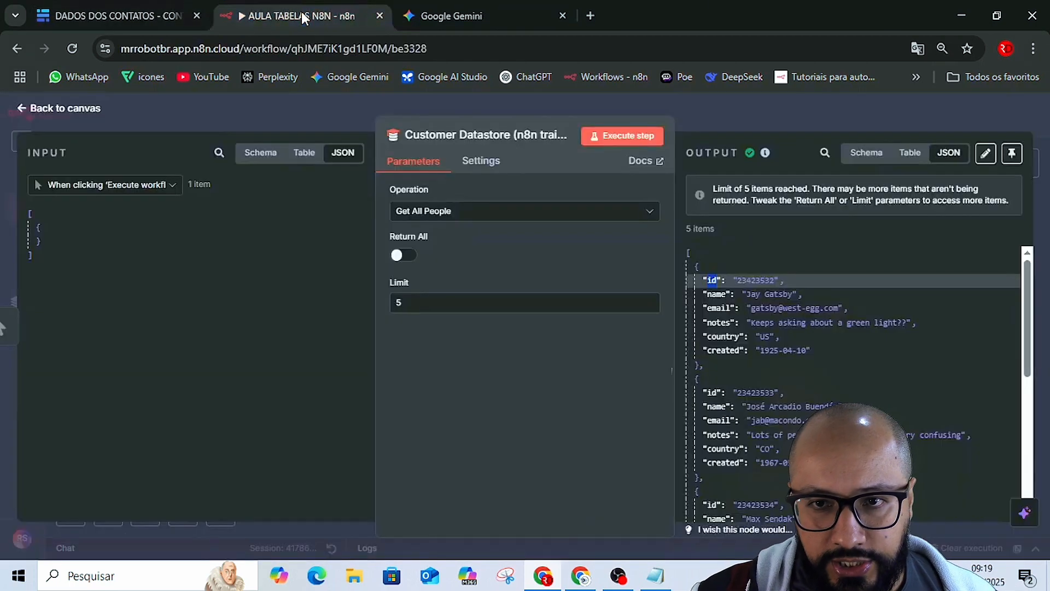
pyautogui.click(737, 115)
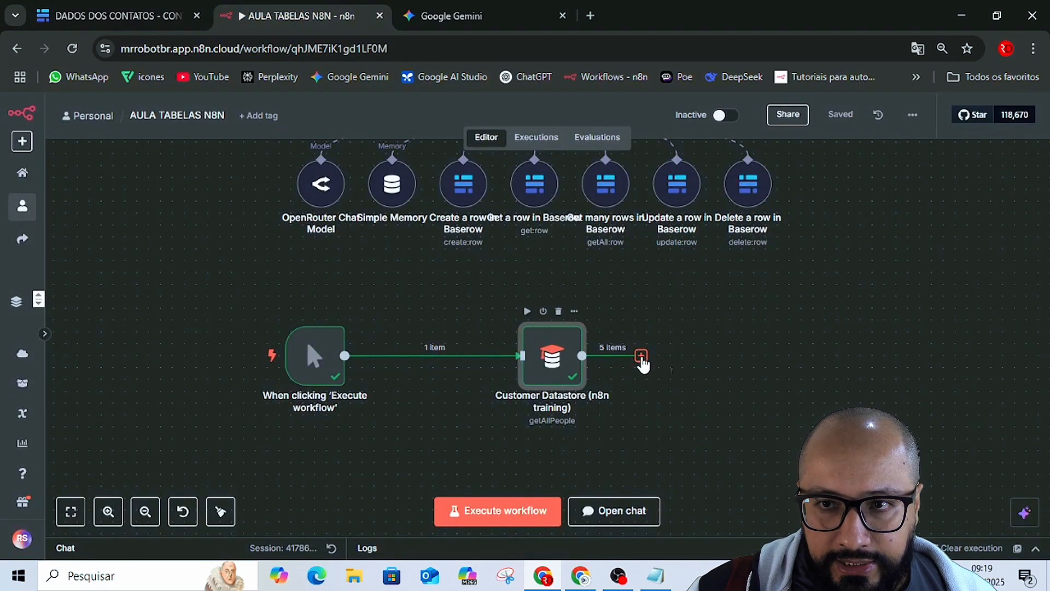
pyautogui.click(641, 356)
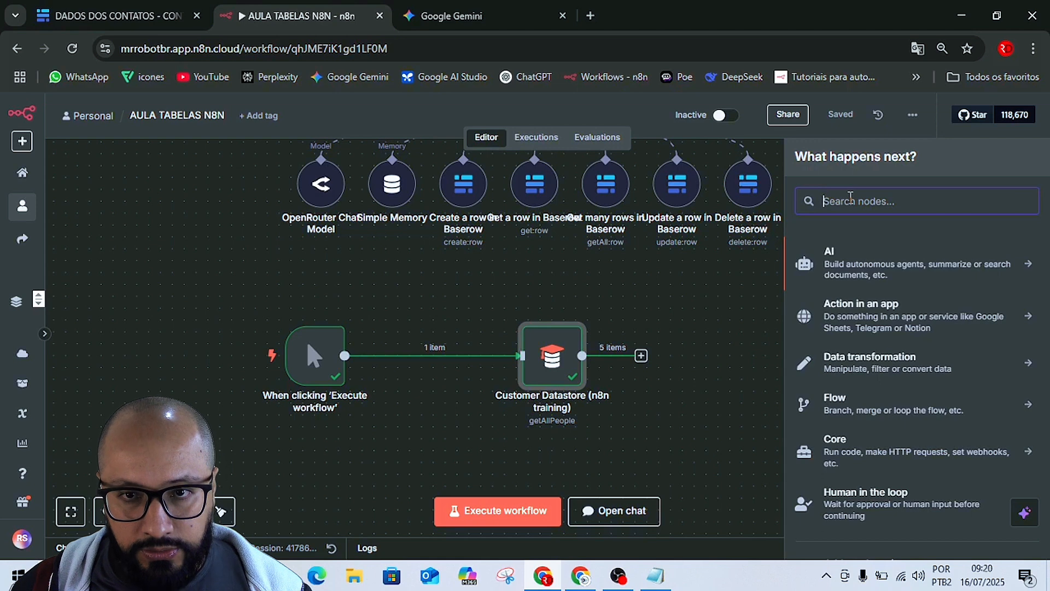
pyautogui.write('SHEE')
pyautogui.press('BackSpace')
pyautogui.press('BackSpace')
pyautogui.press('BackSpace')
pyautogui.press('BackSpace')
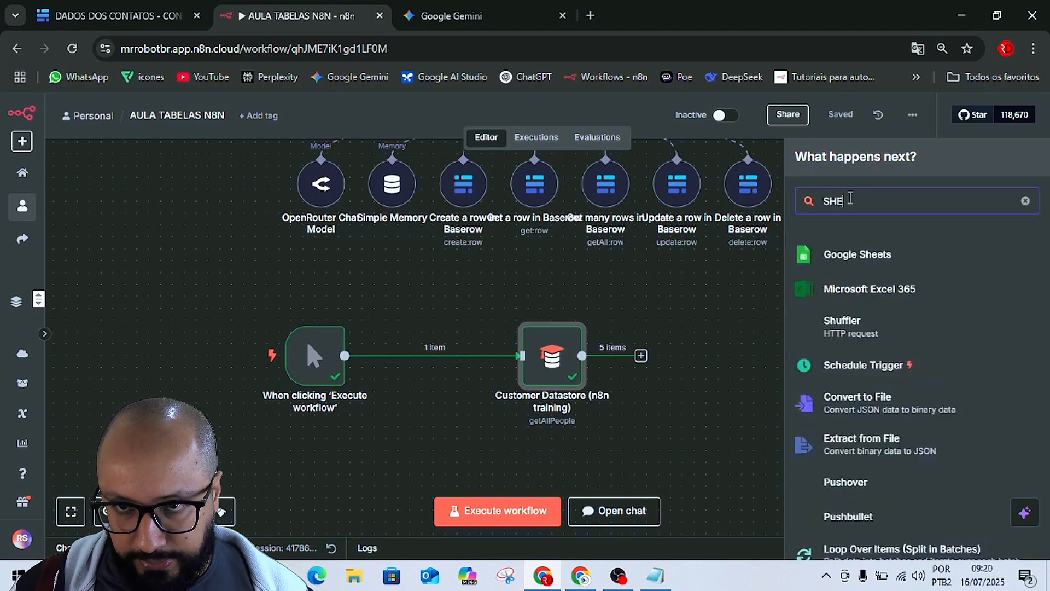
pyautogui.write('BASE')
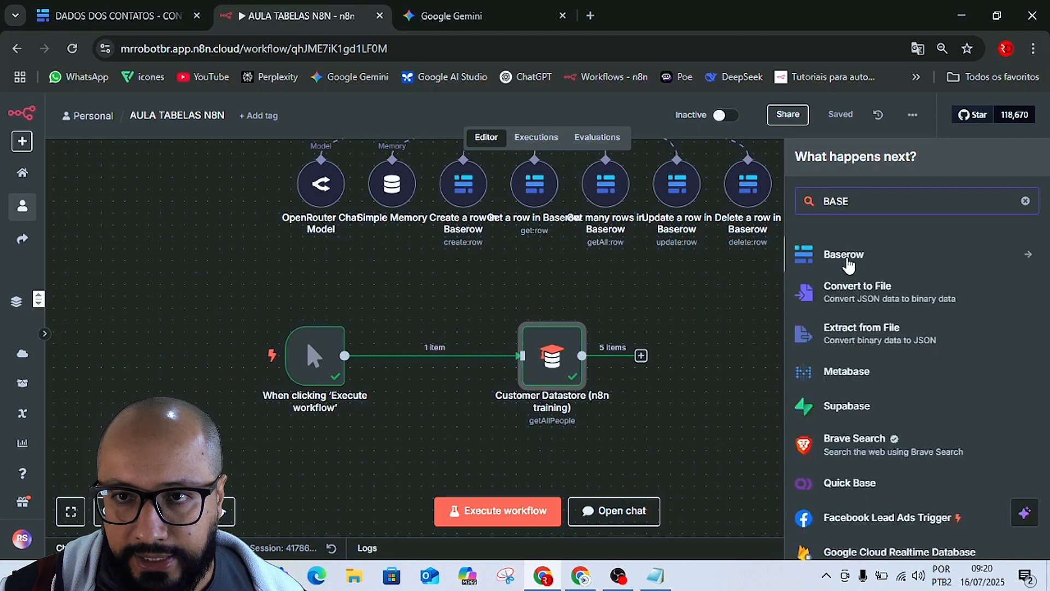
pyautogui.click(848, 255)
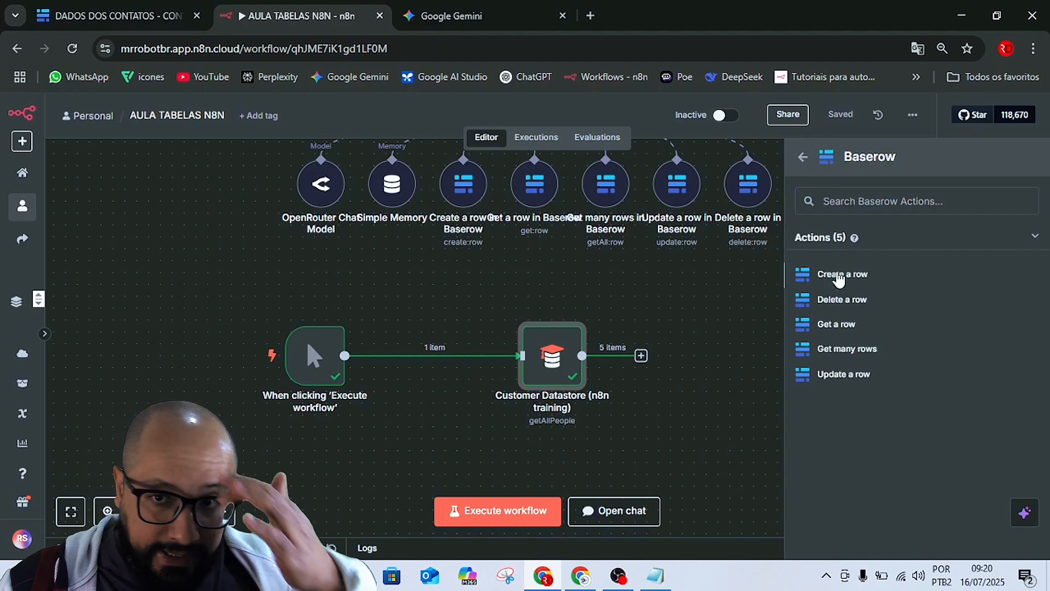
pyautogui.click(839, 275)
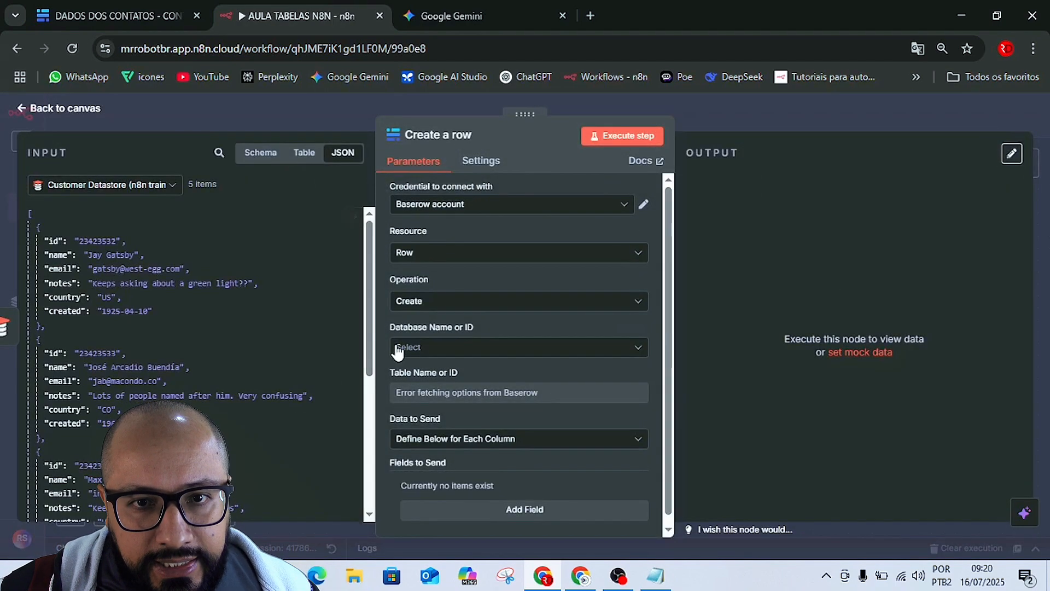
# Set the Create a row node's database to AULA TABELAS and its table to CONTATOS, checking the table in Baserow.
pyautogui.click(435, 347)
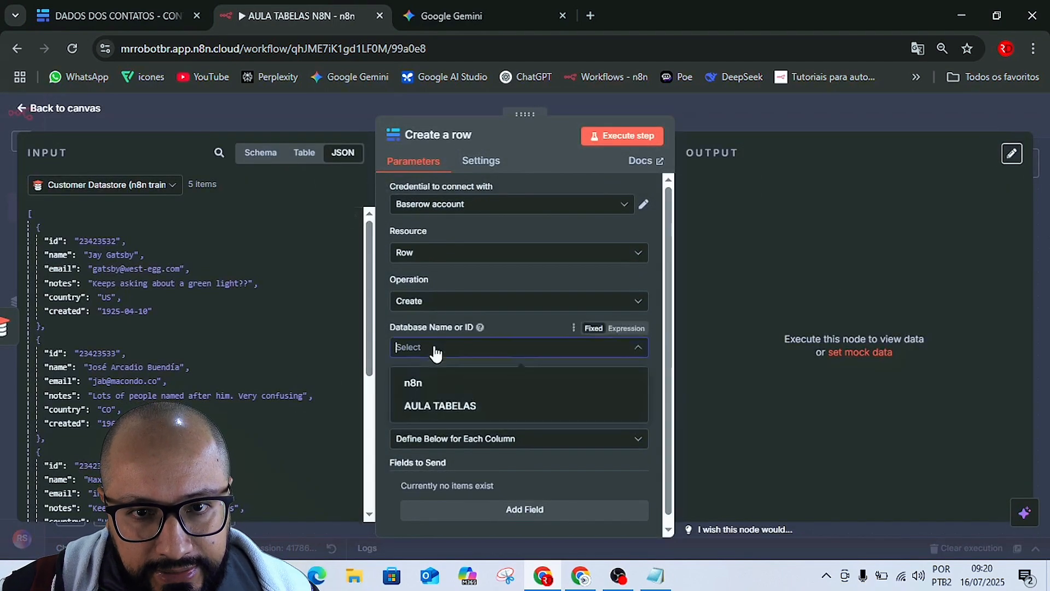
pyautogui.click(431, 407)
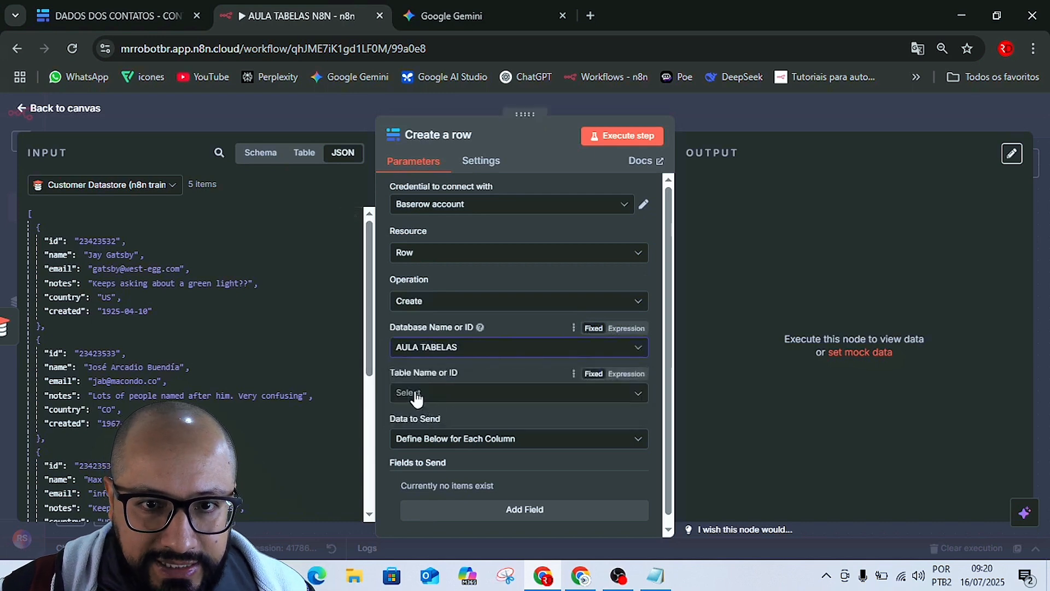
pyautogui.click(415, 398)
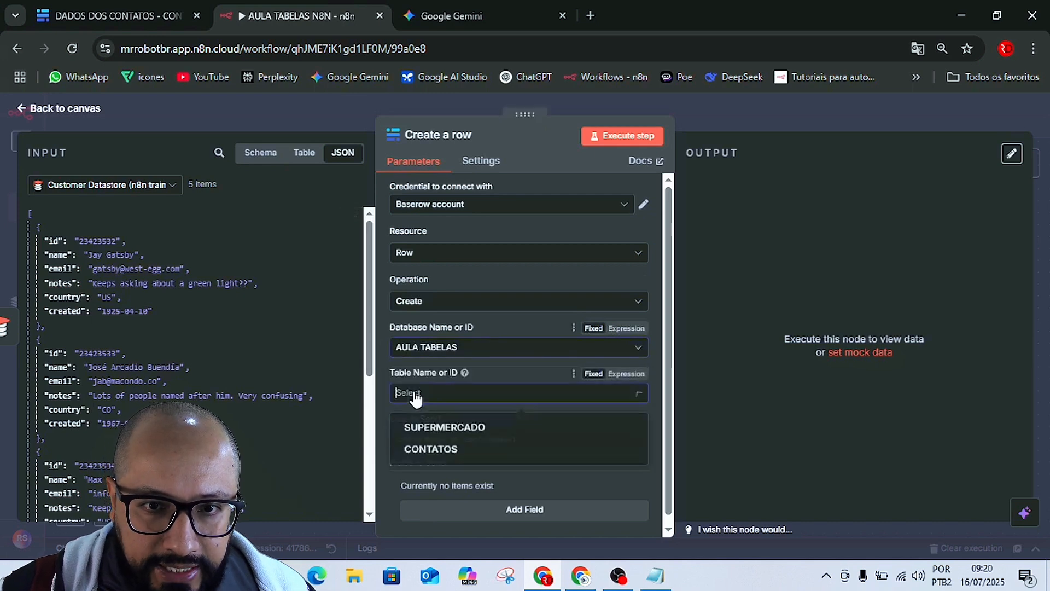
pyautogui.click(432, 451)
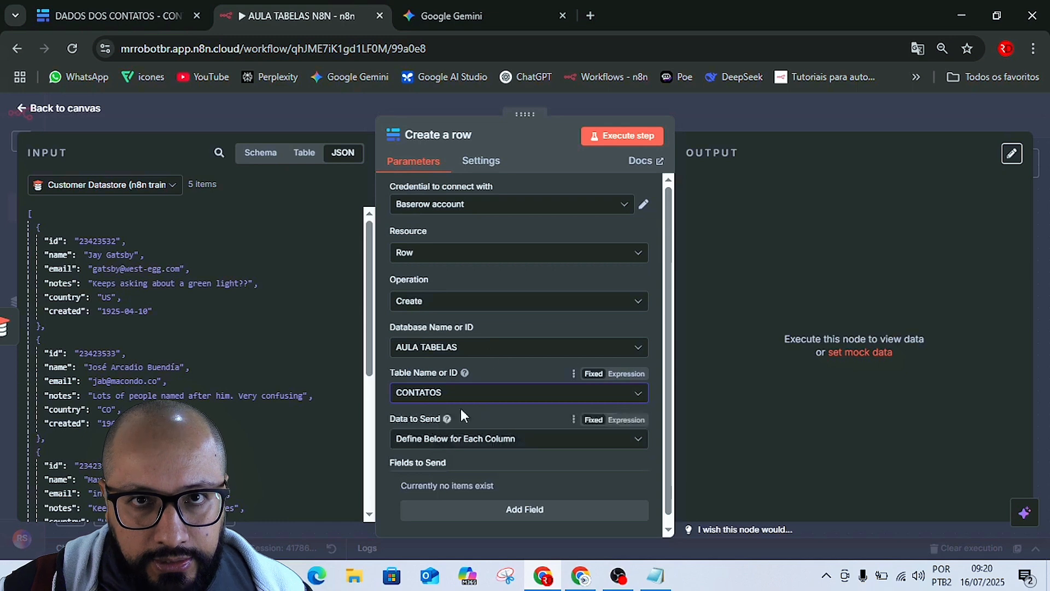
pyautogui.click(172, 4)
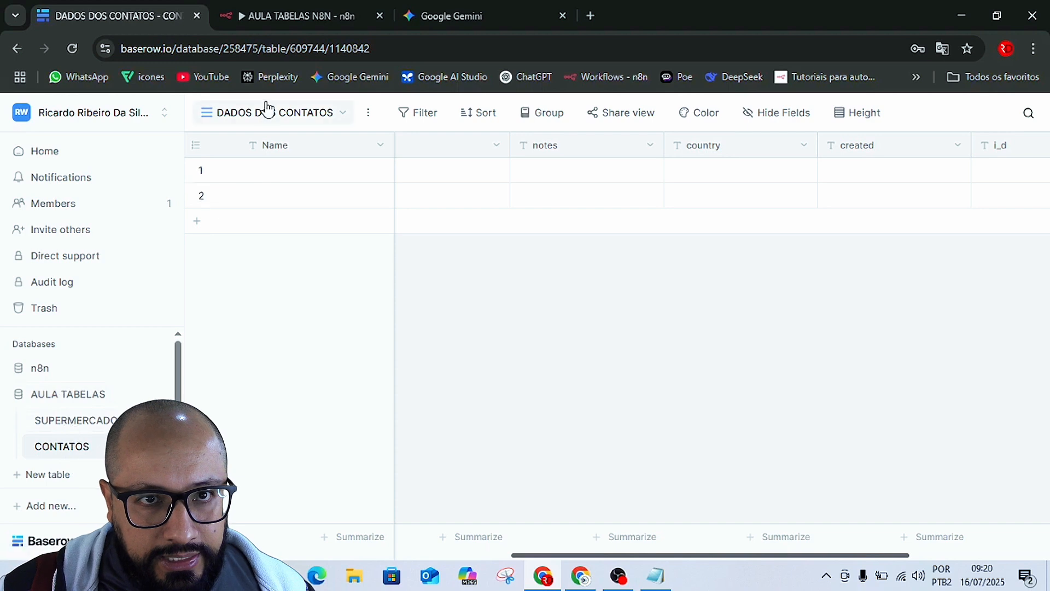
pyautogui.click(282, 7)
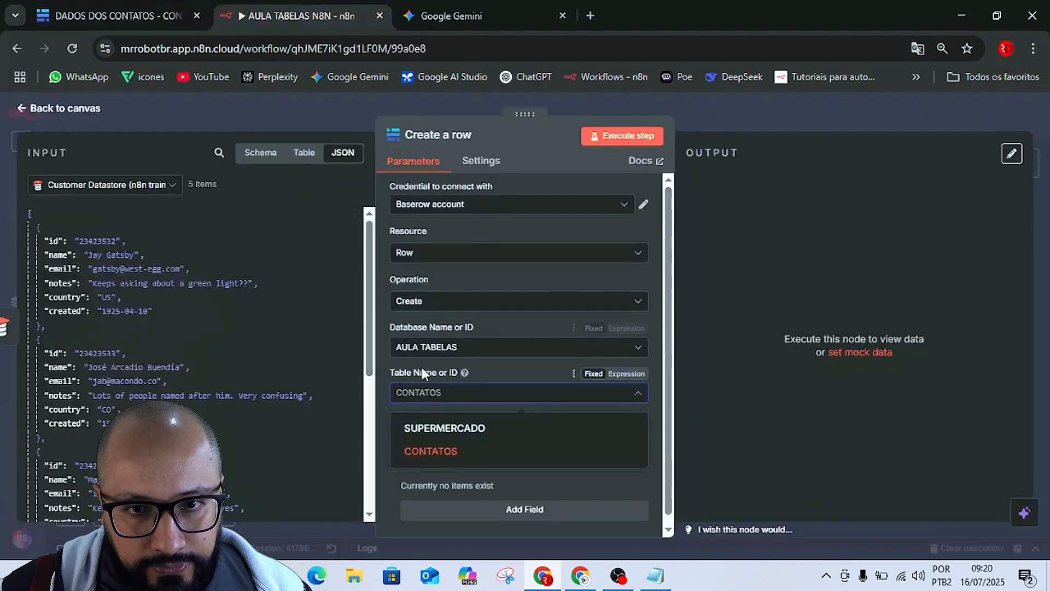
pyautogui.click(493, 361)
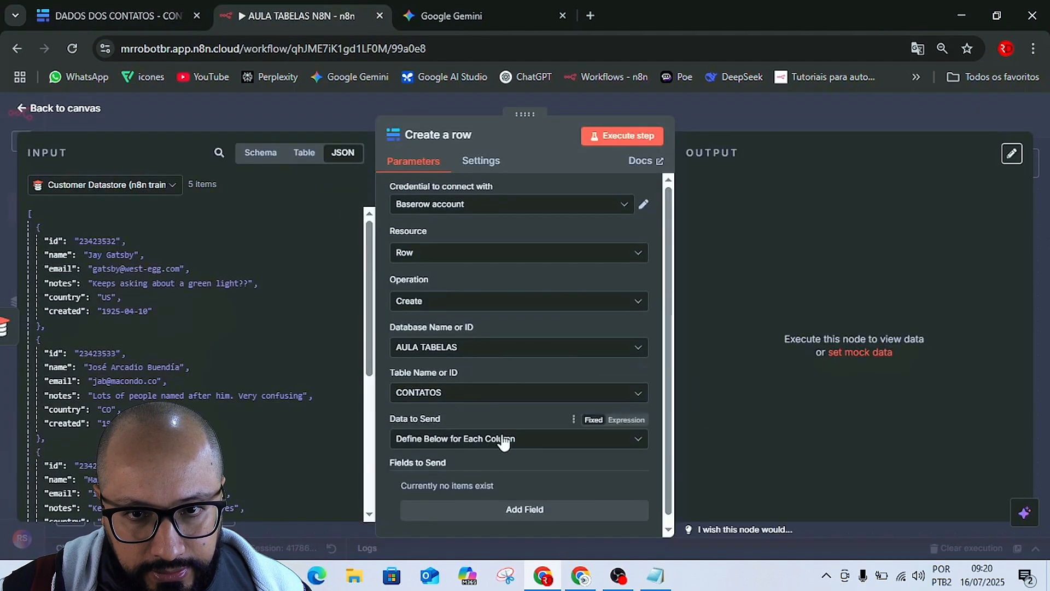
# Keep Data to Send on Define Below for Each Column and add an empty field entry to the fields to send.
pyautogui.click(455, 432)
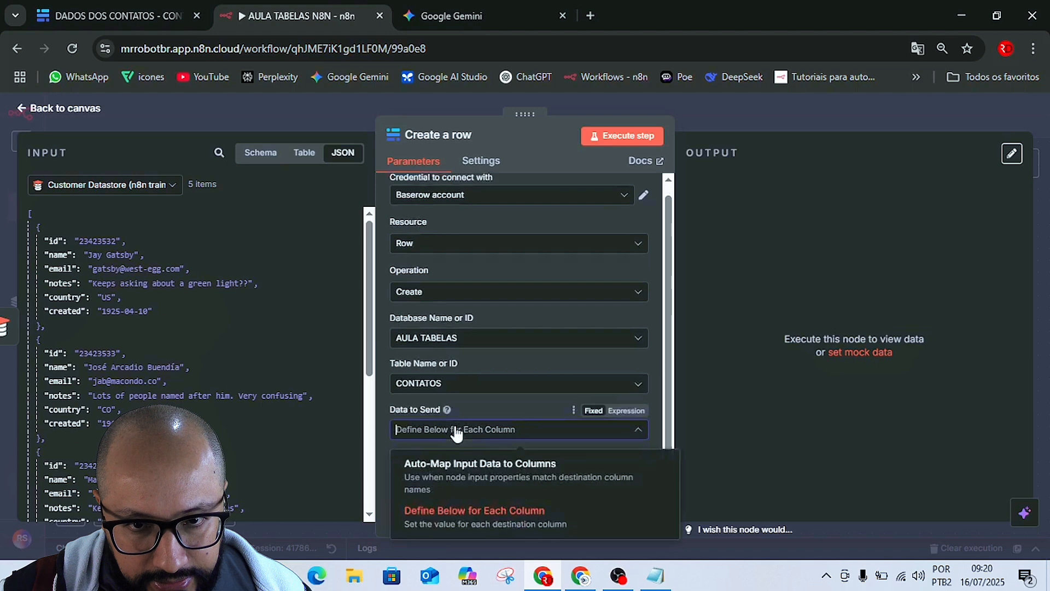
pyautogui.click(481, 408)
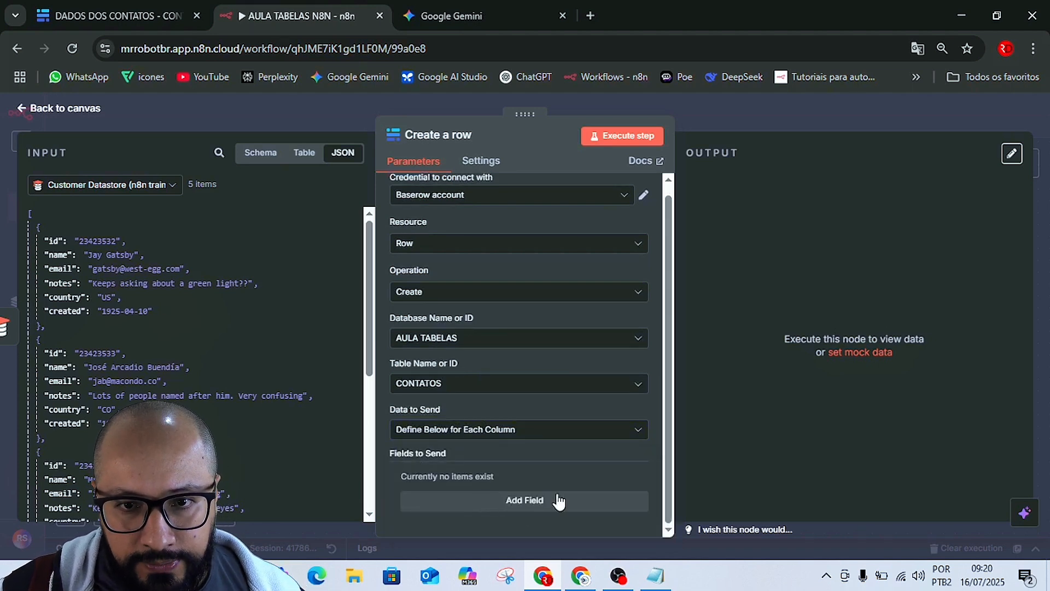
pyautogui.click(528, 501)
pyautogui.scroll(-2, 396, 477)
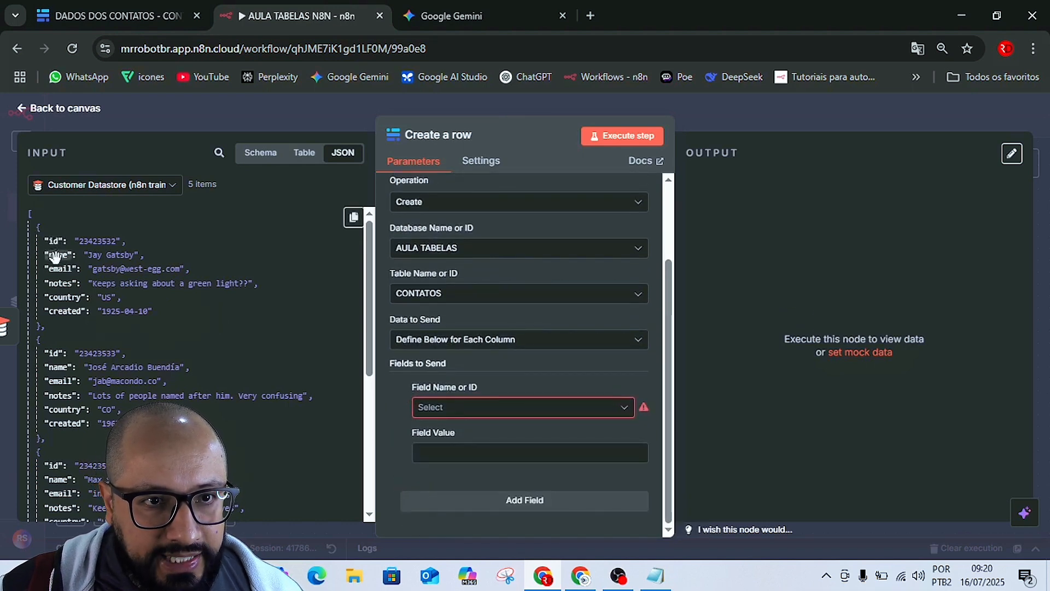
# Switch to the Baserow CONTATOS table and narrow the email column to roughly the width of the notes column.
pyautogui.click(120, 15)
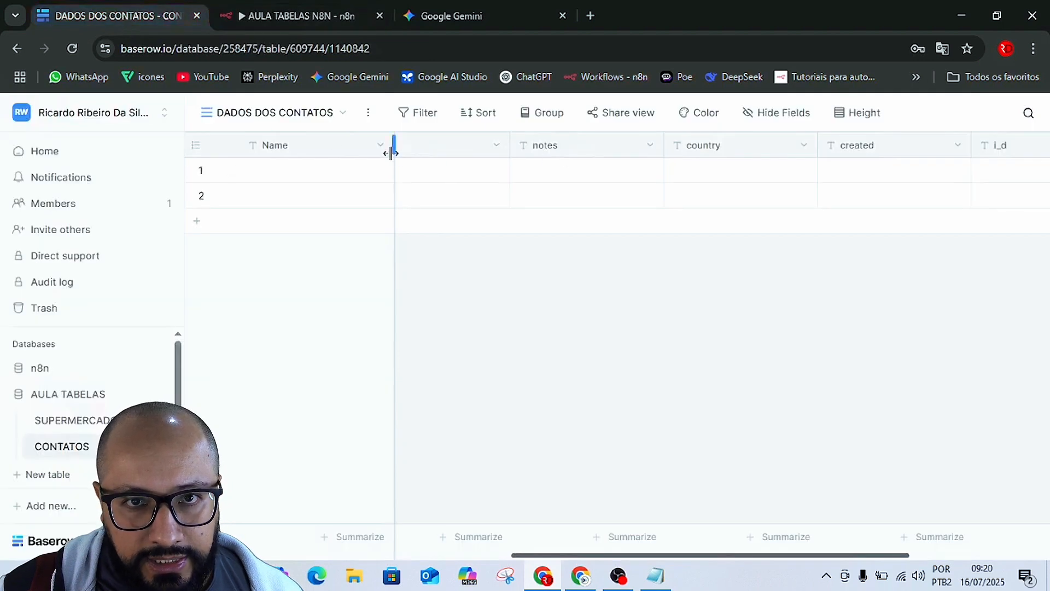
pyautogui.moveTo(425, 155); pyautogui.dragTo(527, 147)
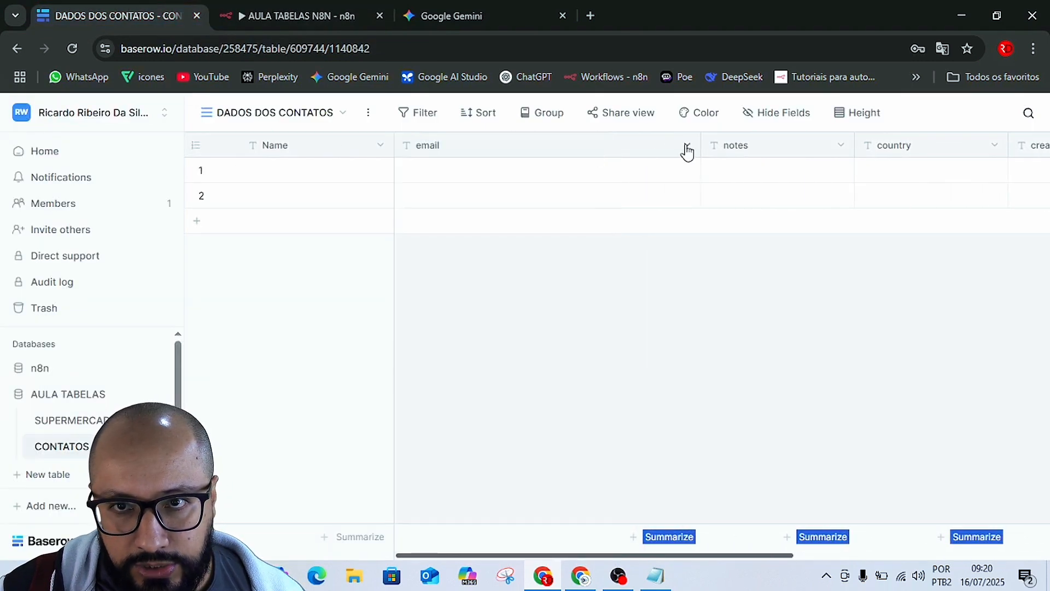
pyautogui.moveTo(689, 155); pyautogui.dragTo(540, 153)
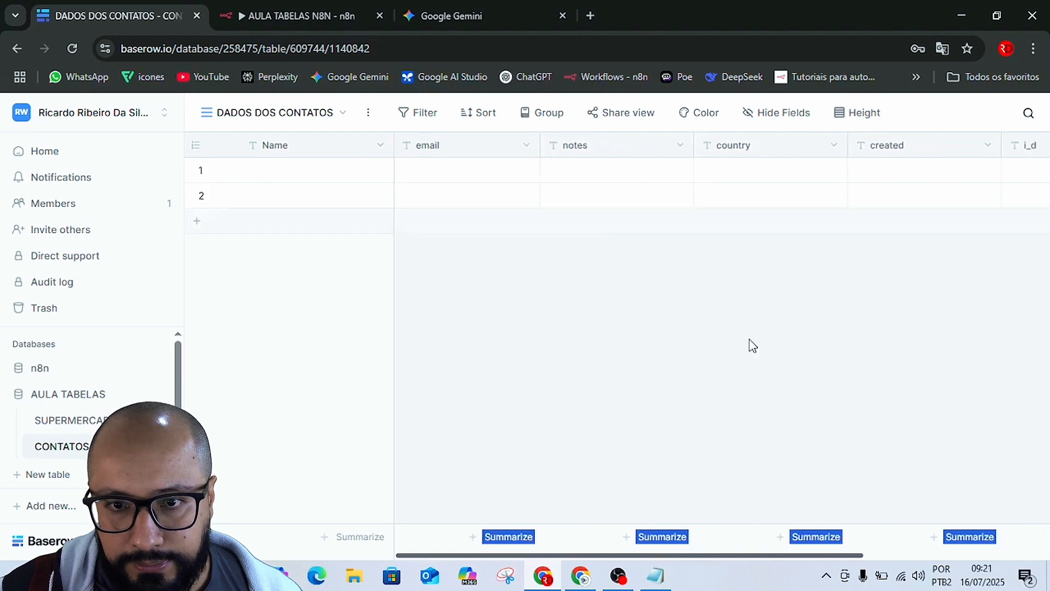
pyautogui.click(824, 355)
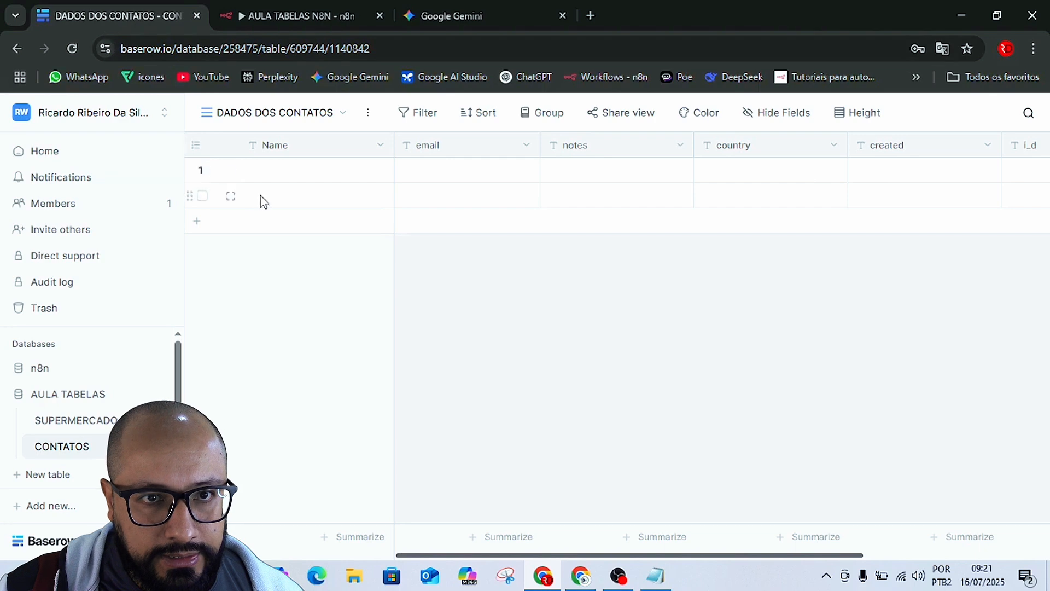
# Delete both empty rows from the CONTATOS table.
pyautogui.click(196, 146)
pyautogui.click(212, 198)
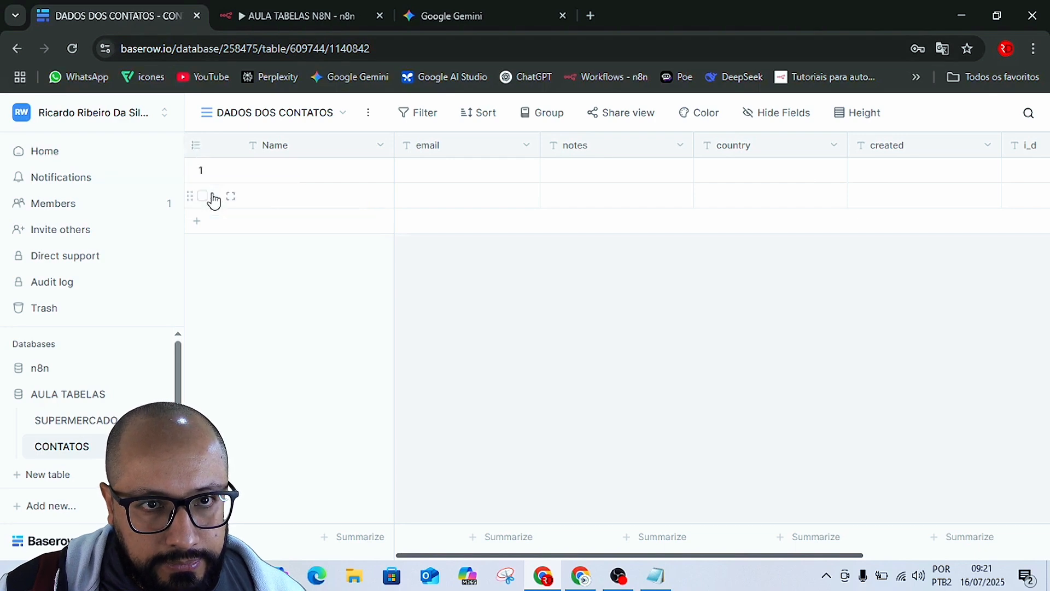
pyautogui.rightClick(278, 181)
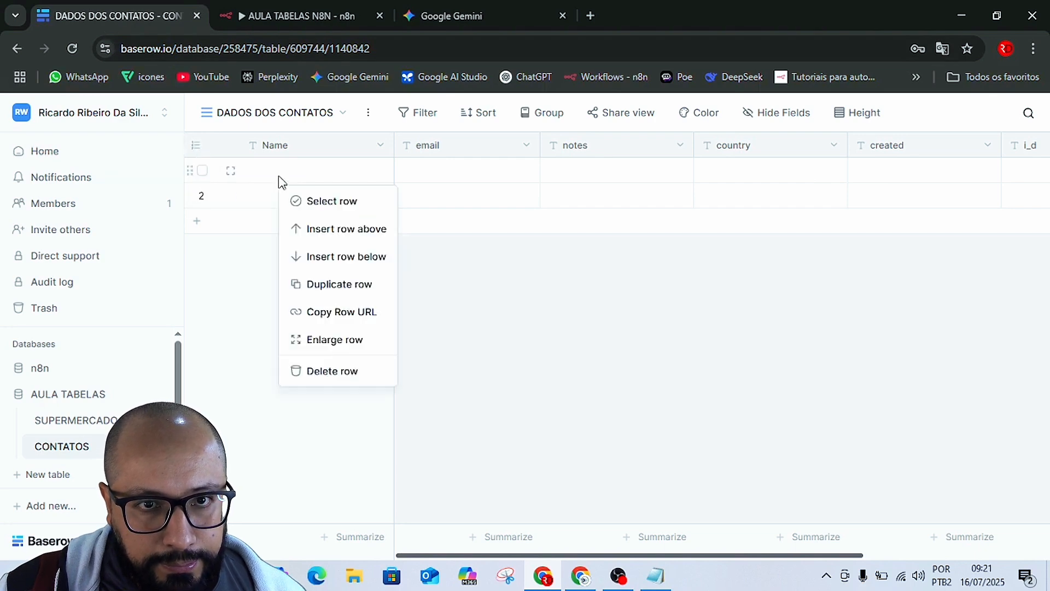
pyautogui.click(328, 371)
pyautogui.rightClick(265, 176)
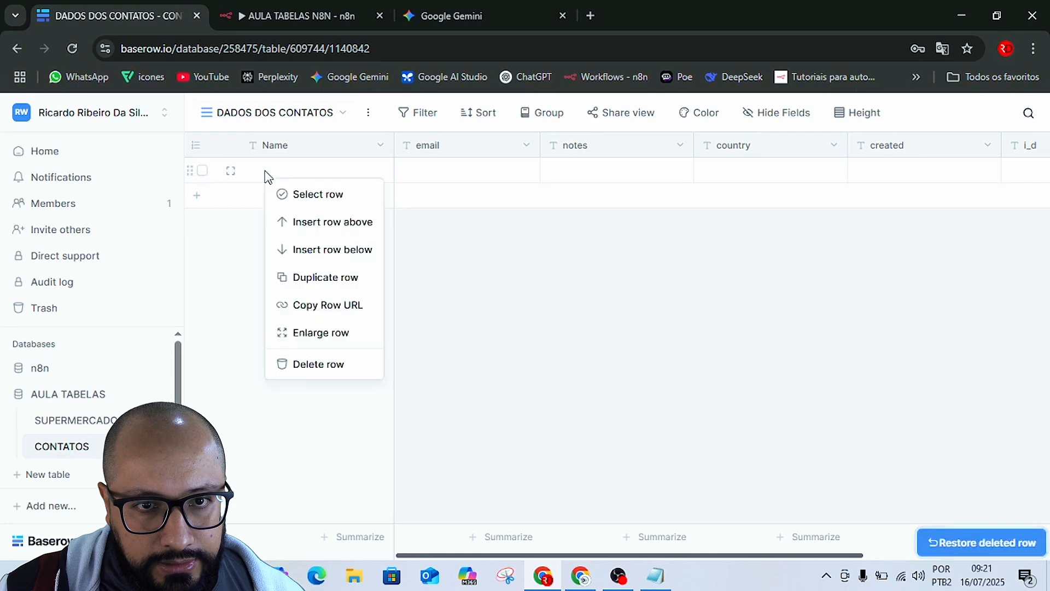
pyautogui.click(306, 363)
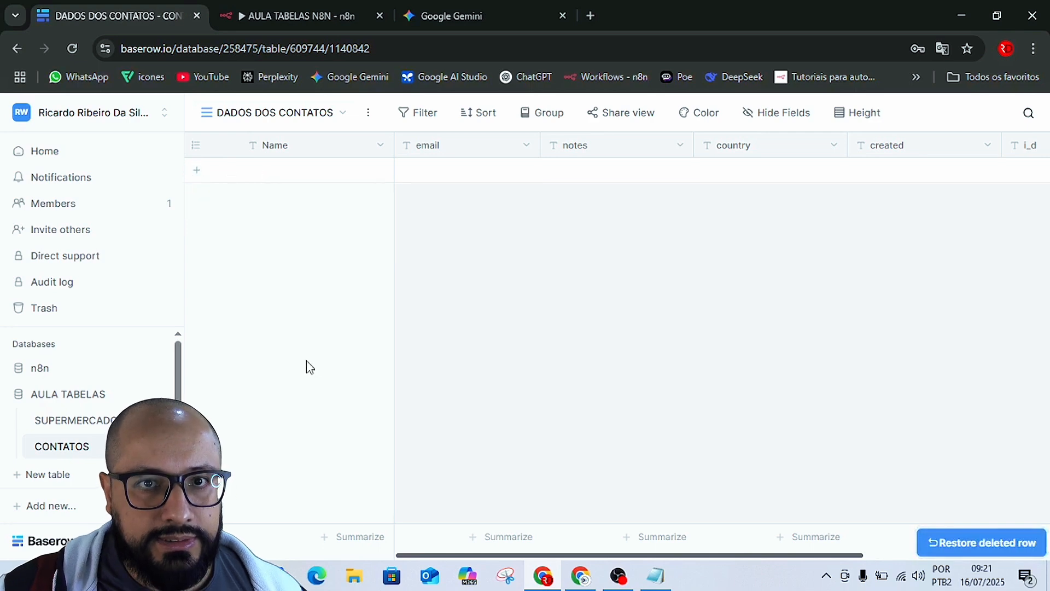
# Compare the empty field entry in n8n's Create a row node with the columns of the Baserow CONTATOS table.
pyautogui.click(293, 16)
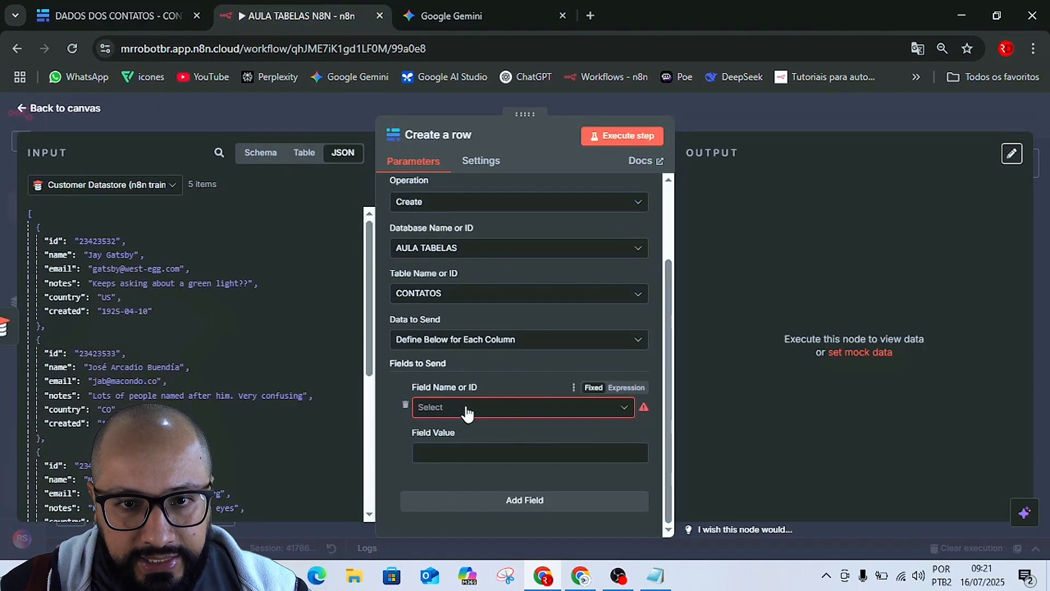
pyautogui.click(123, 16)
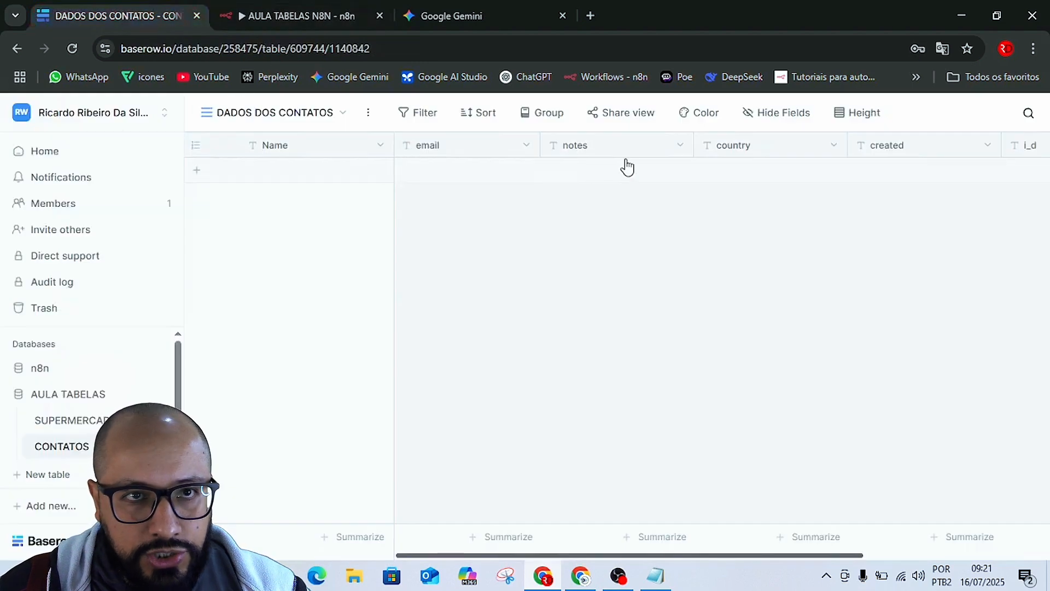
# Switch to the n8n Create a row node and map the Name field to the input's name with {{ $json.name }}.
pyautogui.click(274, 16)
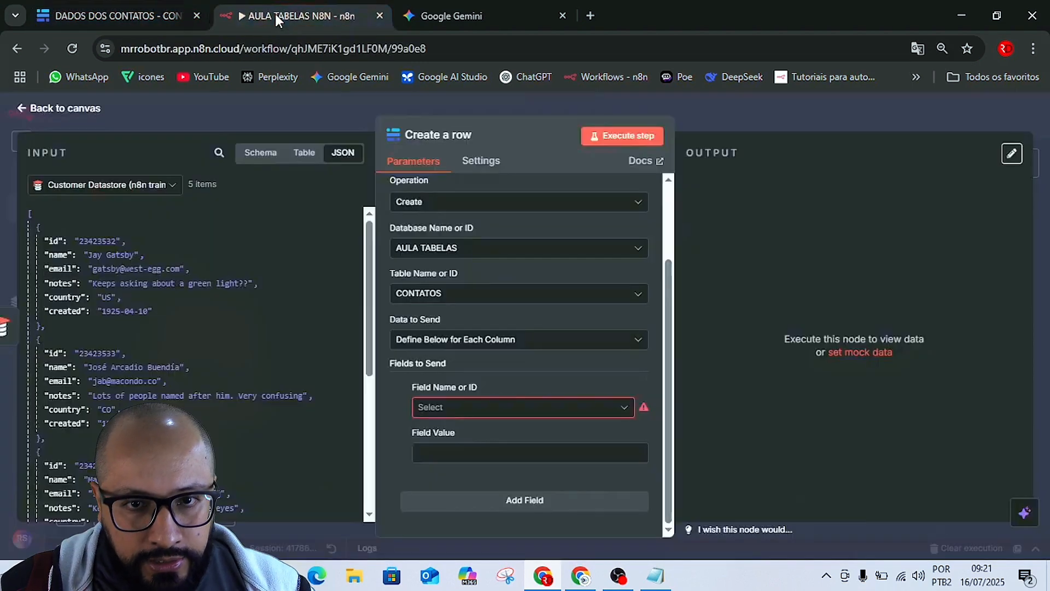
pyautogui.click(467, 407)
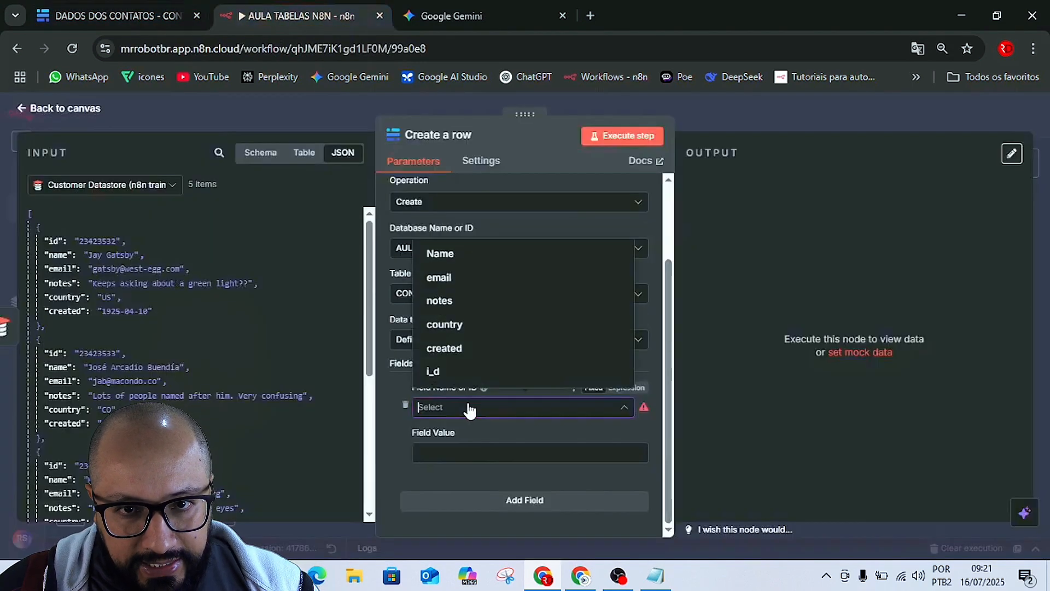
pyautogui.click(449, 254)
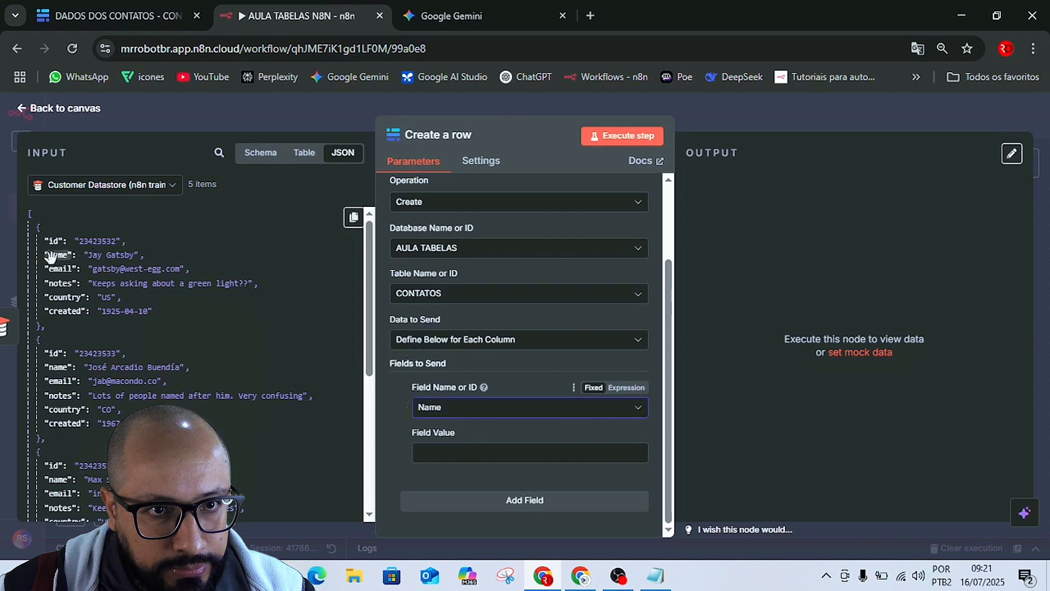
pyautogui.moveTo(53, 254); pyautogui.dragTo(428, 441)
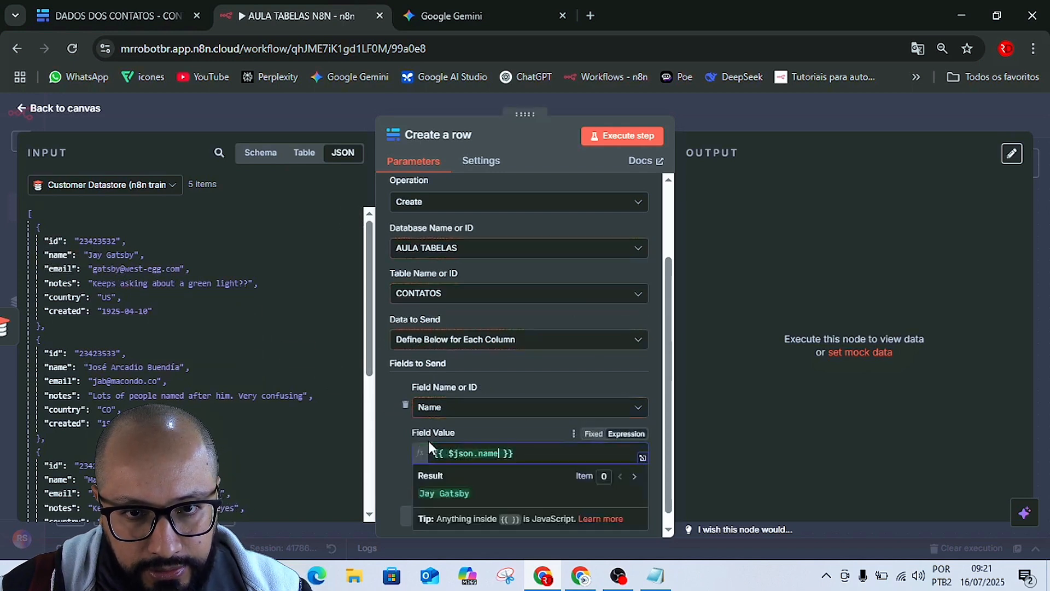
pyautogui.click(384, 410)
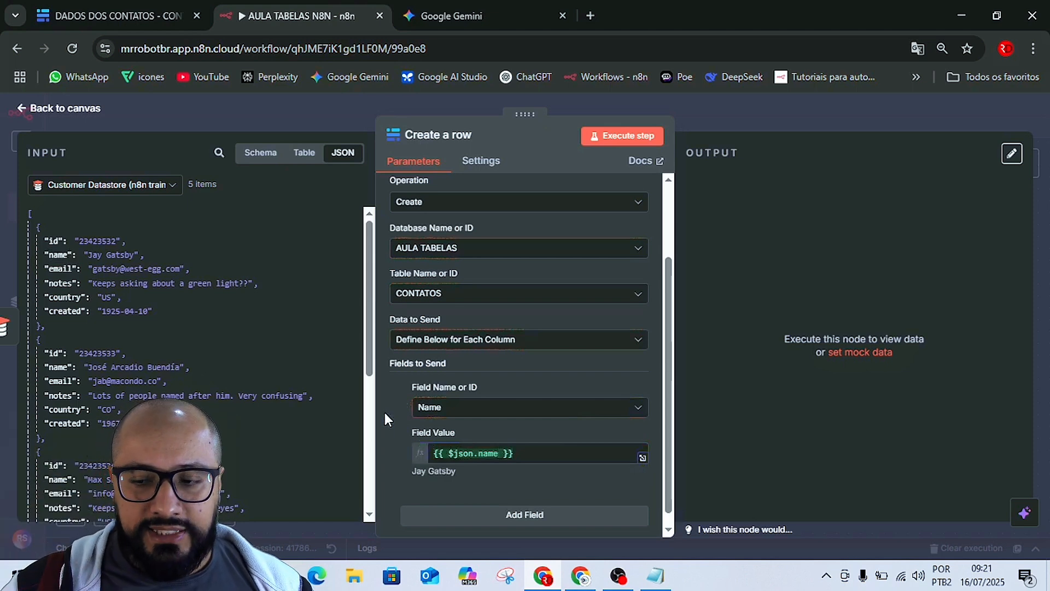
# Add a second field to send, choose email, and map its value to {{ $json.email }} from the input.
pyautogui.click(123, 15)
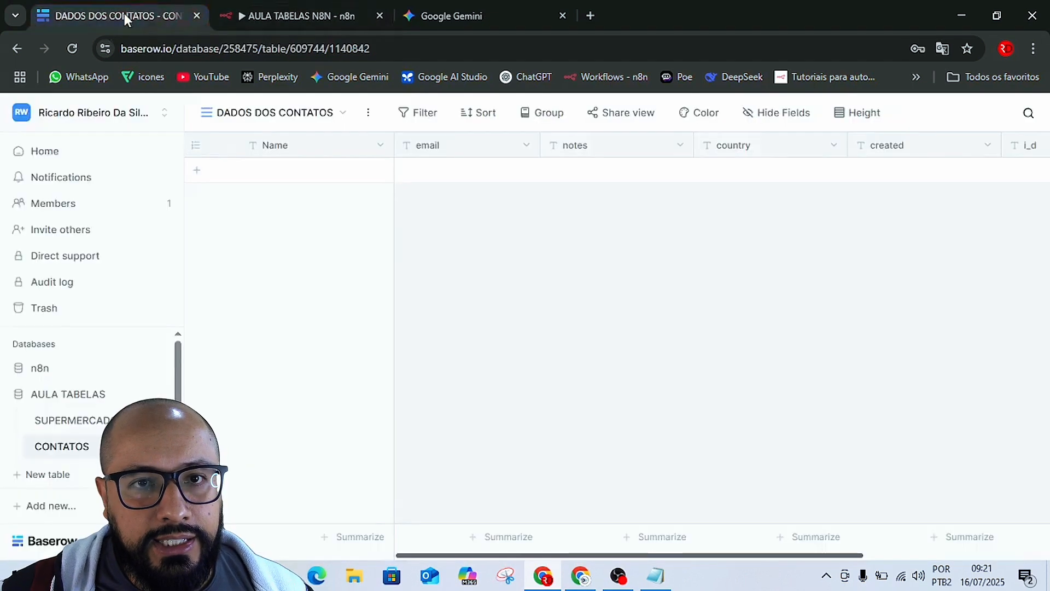
pyautogui.click(281, 15)
pyautogui.scroll(-1, 481, 373)
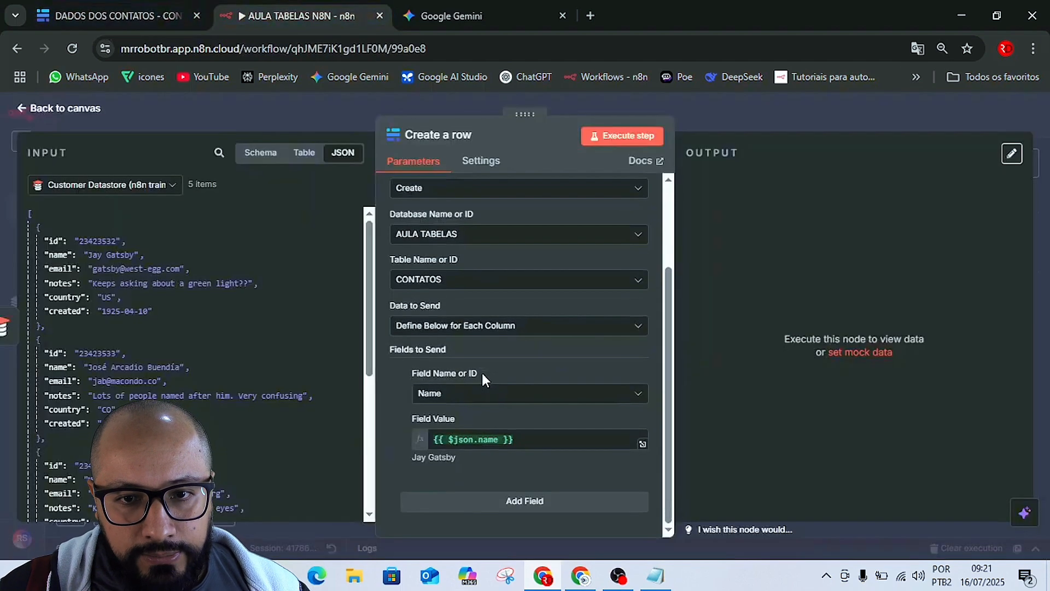
pyautogui.click(503, 503)
pyautogui.scroll(-2, 427, 470)
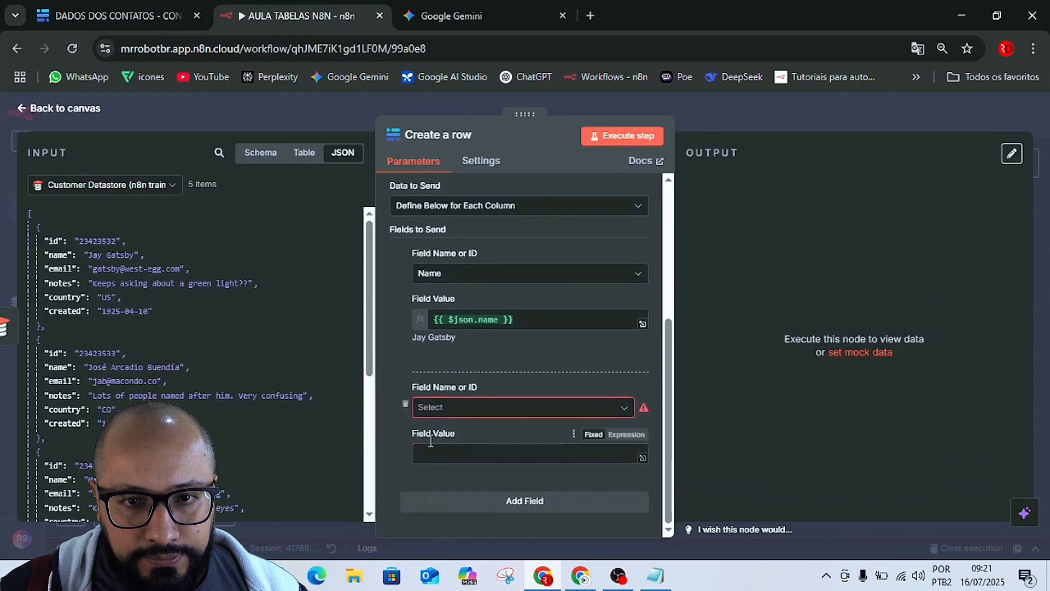
pyautogui.click(453, 407)
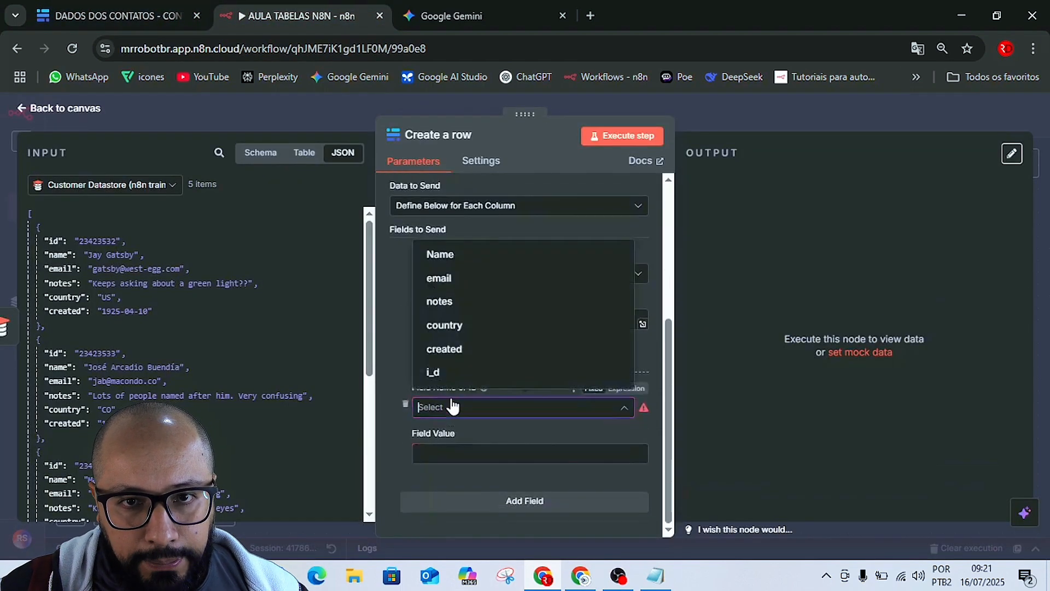
pyautogui.click(437, 282)
pyautogui.moveTo(59, 268); pyautogui.dragTo(437, 453)
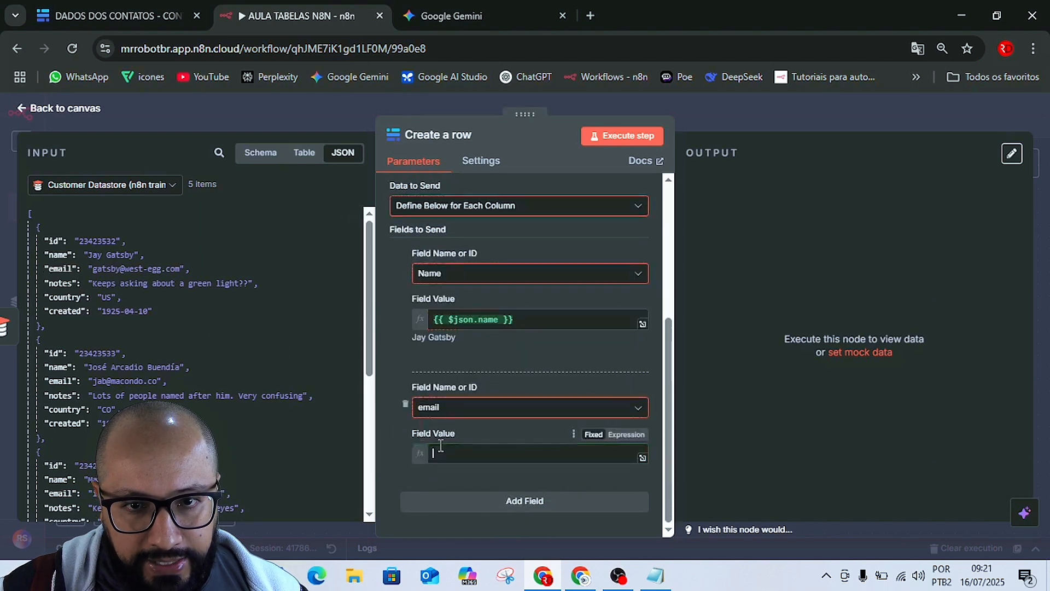
pyautogui.click(394, 422)
# Add a third field to send, choose notes, and map its value to {{ $json.notes }} from the input.
pyautogui.scroll(-1, 464, 465)
pyautogui.click(471, 500)
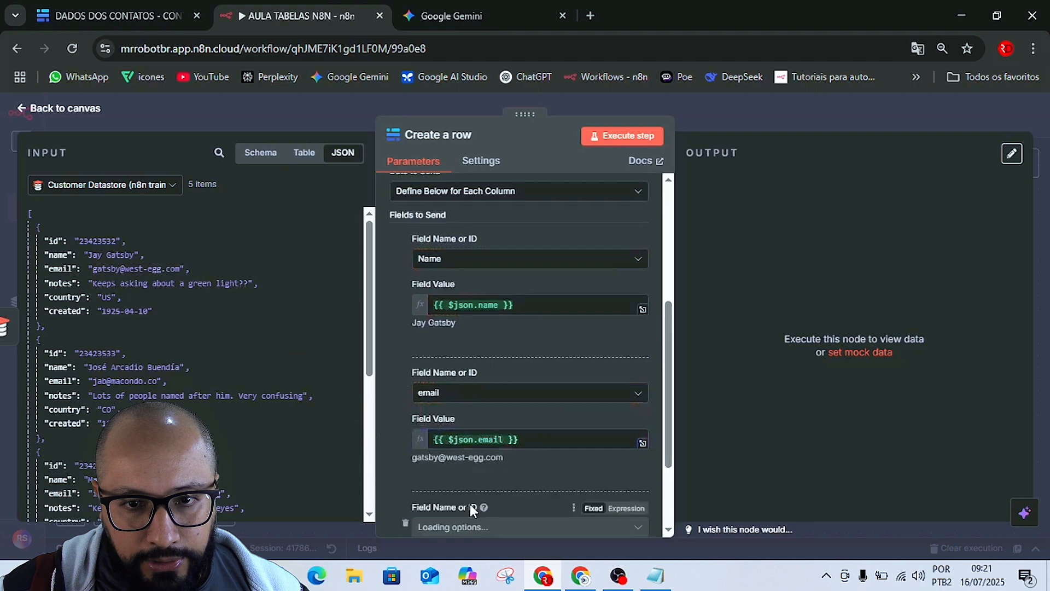
pyautogui.scroll(-2, 471, 503)
pyautogui.click(453, 408)
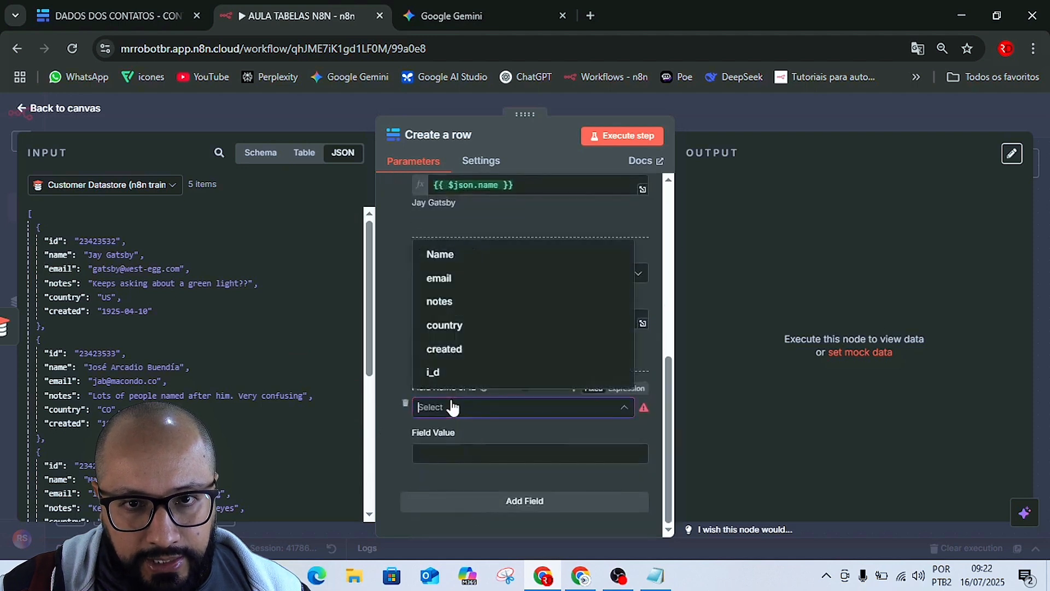
pyautogui.click(439, 300)
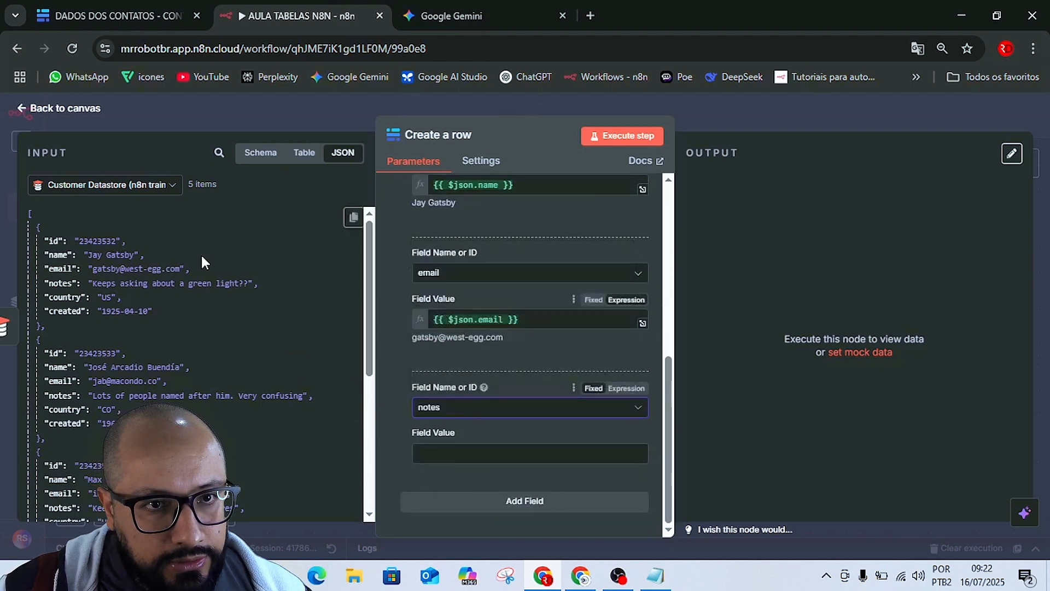
pyautogui.moveTo(54, 282); pyautogui.dragTo(440, 464)
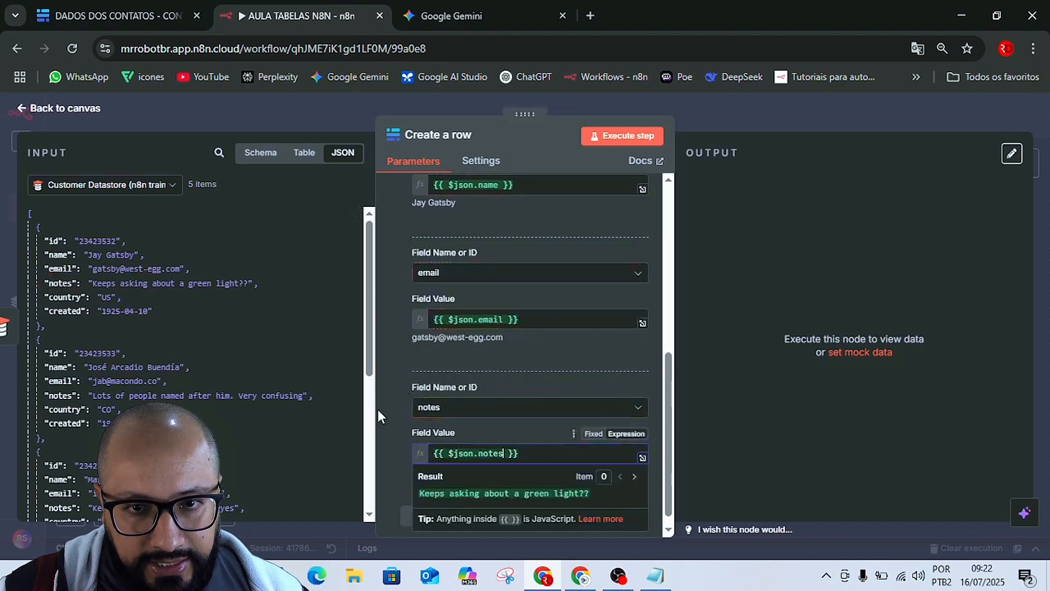
pyautogui.click(389, 401)
# Add a fourth field to send, choose country, and map its value to {{ $json.country }} from the input.
pyautogui.scroll(-1, 426, 454)
pyautogui.click(461, 503)
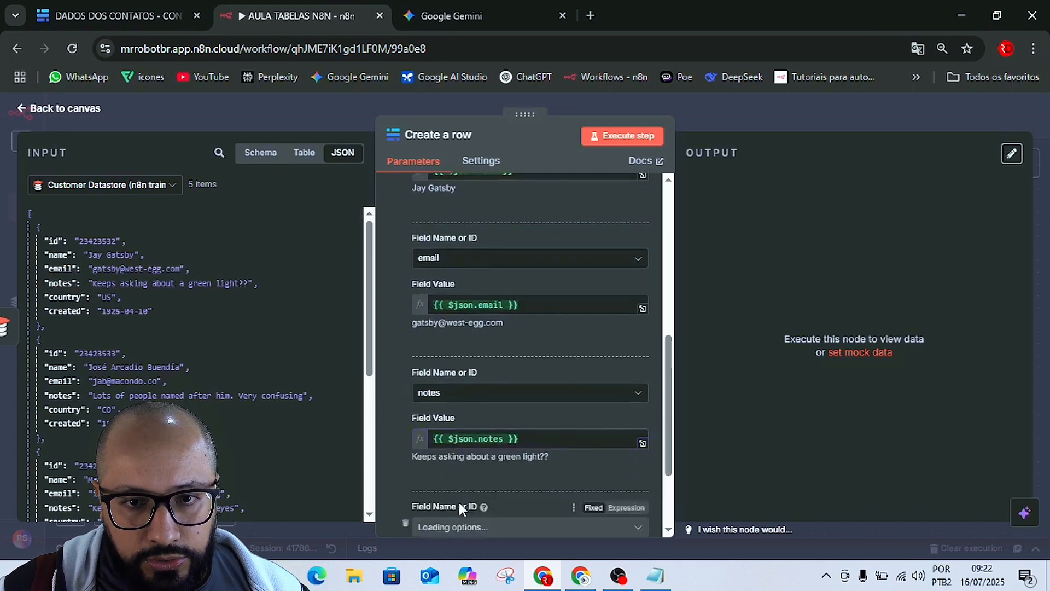
pyautogui.scroll(-3, 454, 454)
pyautogui.click(434, 417)
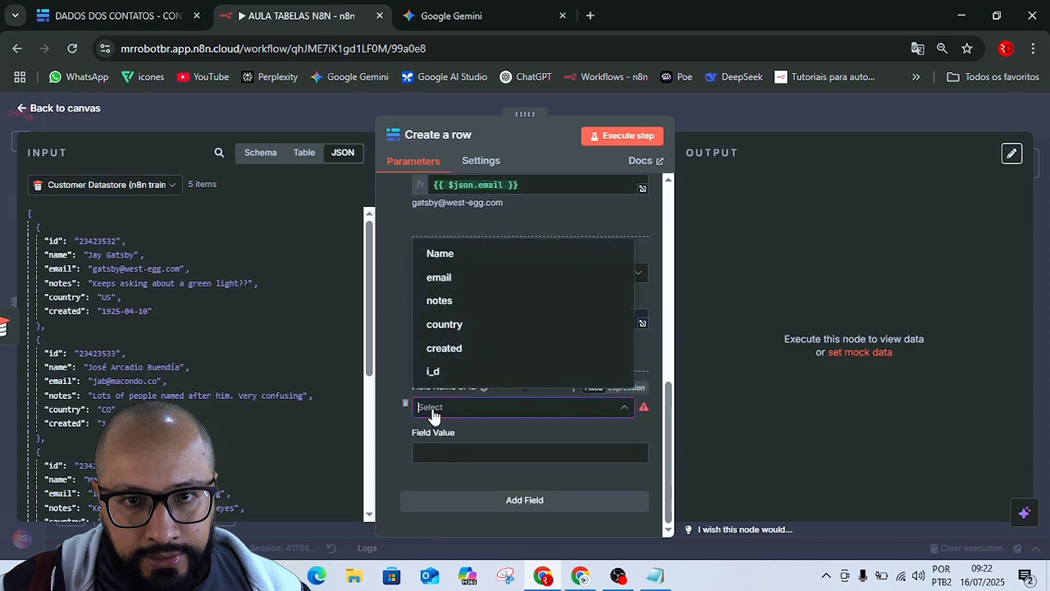
pyautogui.click(443, 325)
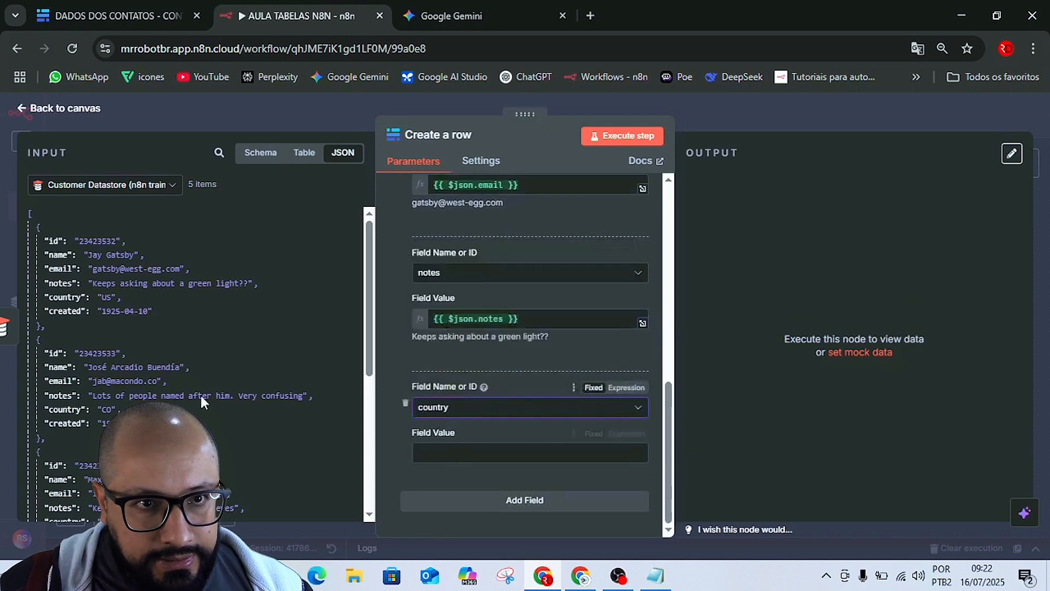
pyautogui.moveTo(57, 297); pyautogui.dragTo(419, 447)
pyautogui.click(399, 450)
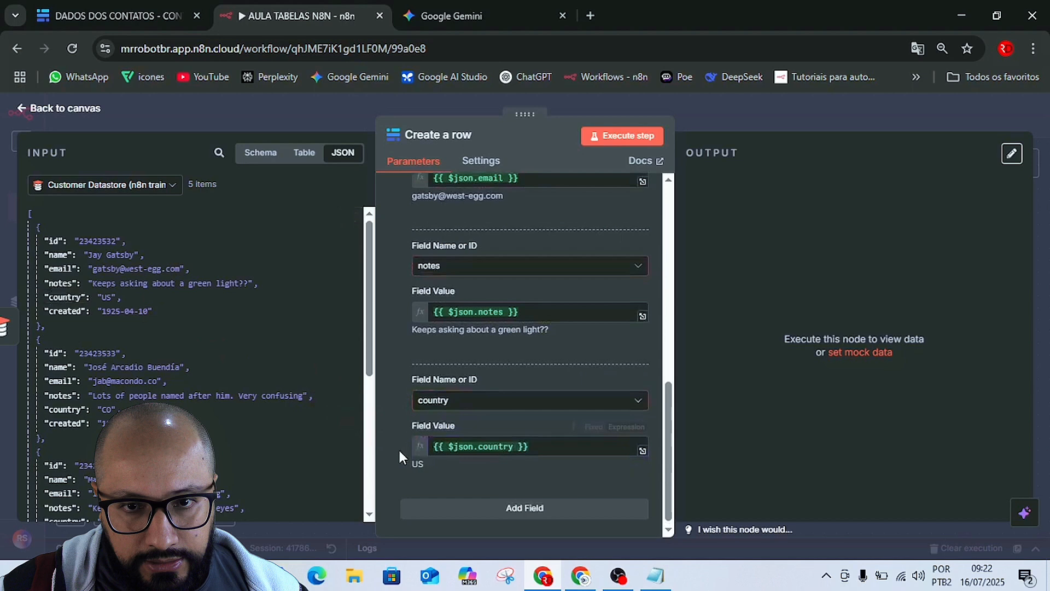
# Add a fifth field to send, choose created, and map its value to {{ $json.created }} from the input.
pyautogui.click(460, 508)
pyautogui.scroll(-2, 445, 463)
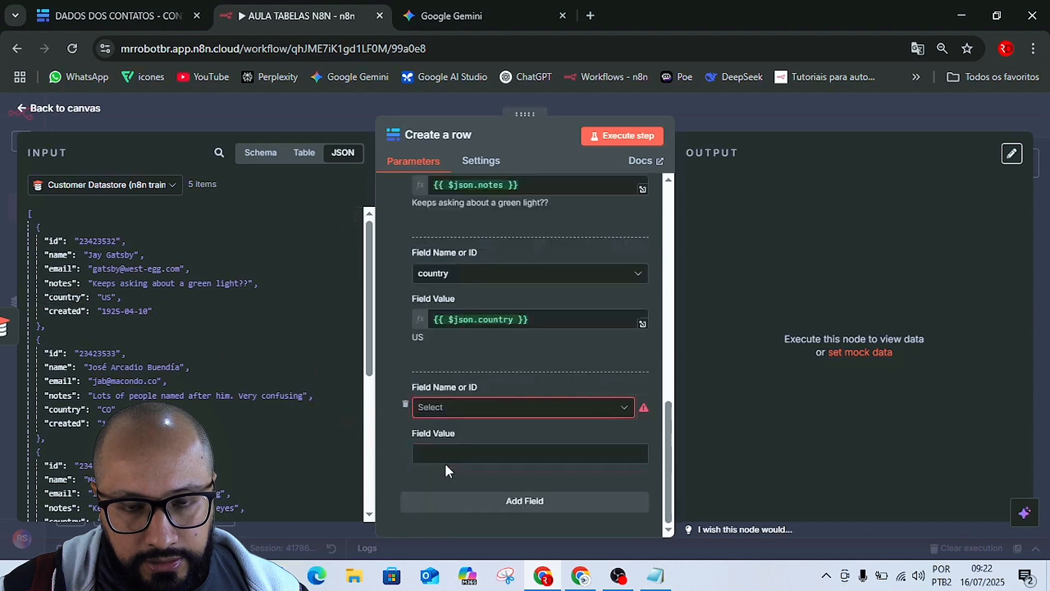
pyautogui.click(432, 409)
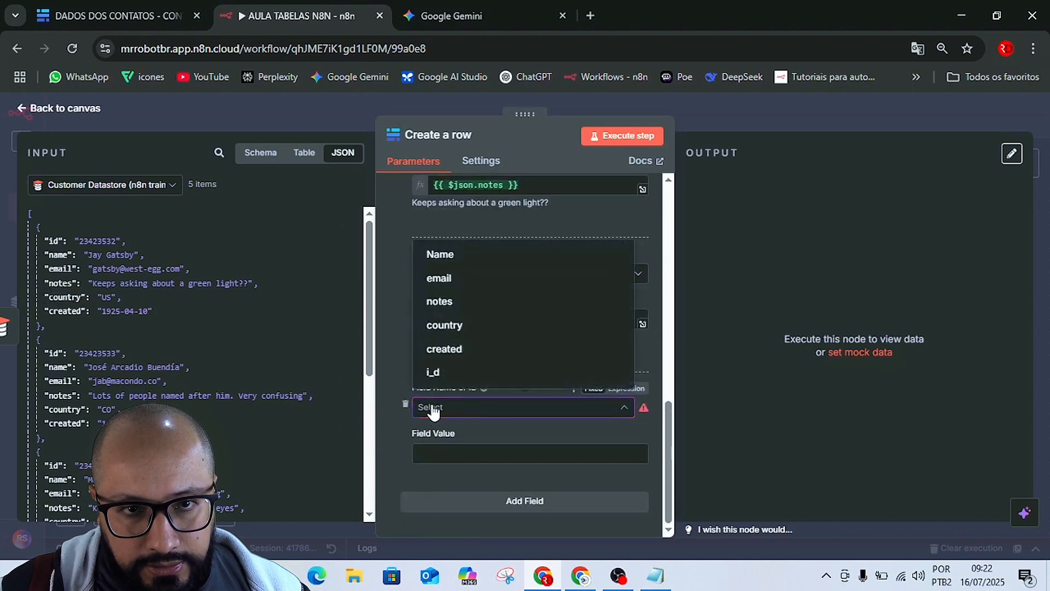
pyautogui.click(464, 350)
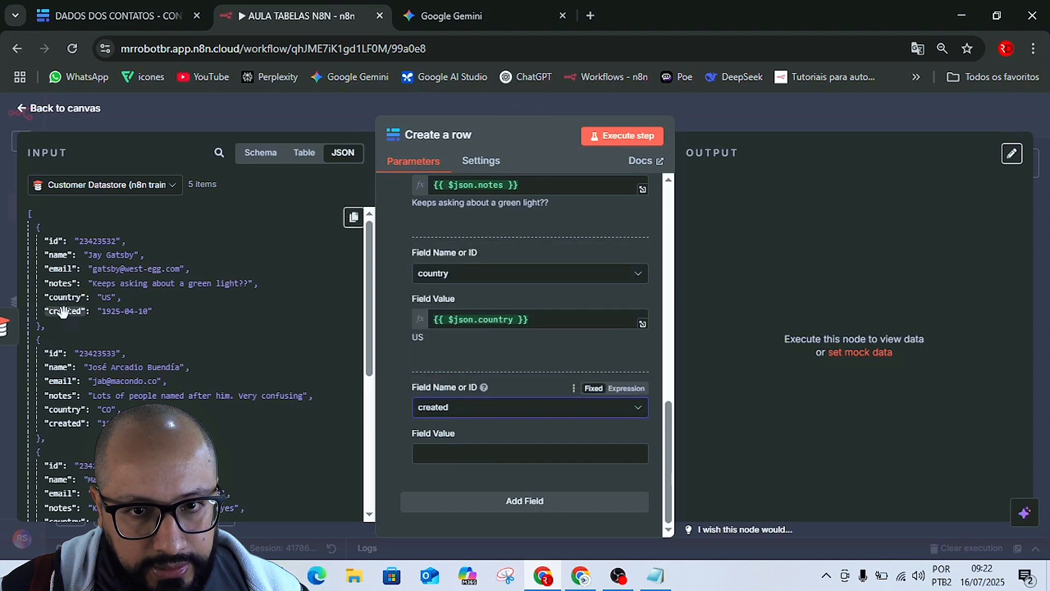
pyautogui.moveTo(204, 353); pyautogui.dragTo(438, 452)
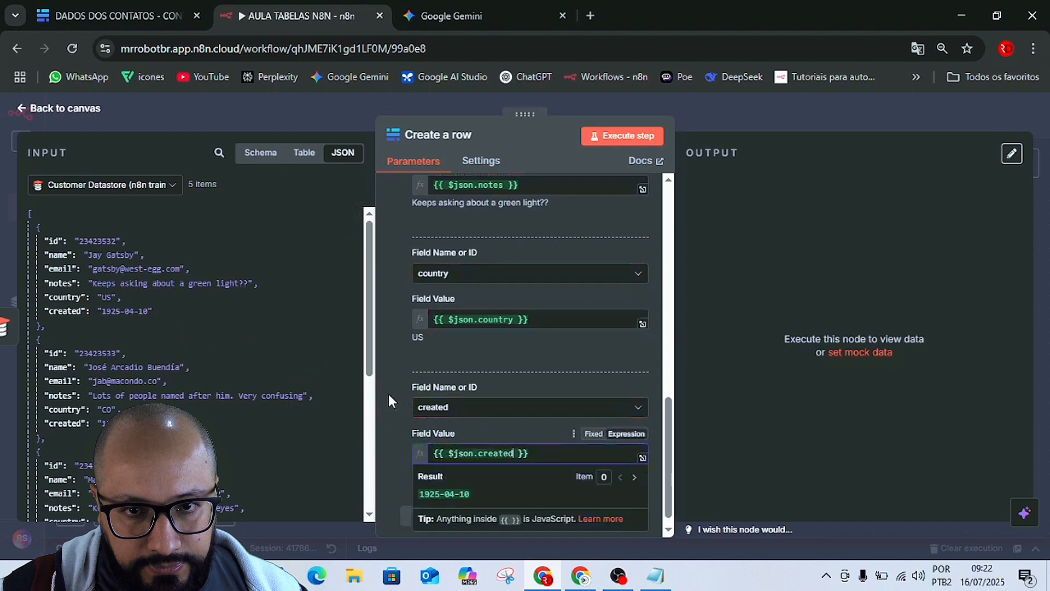
# Add a sixth field to send, choose i_d, and map its value to {{ $json.id }} from the input.
pyautogui.click(452, 499)
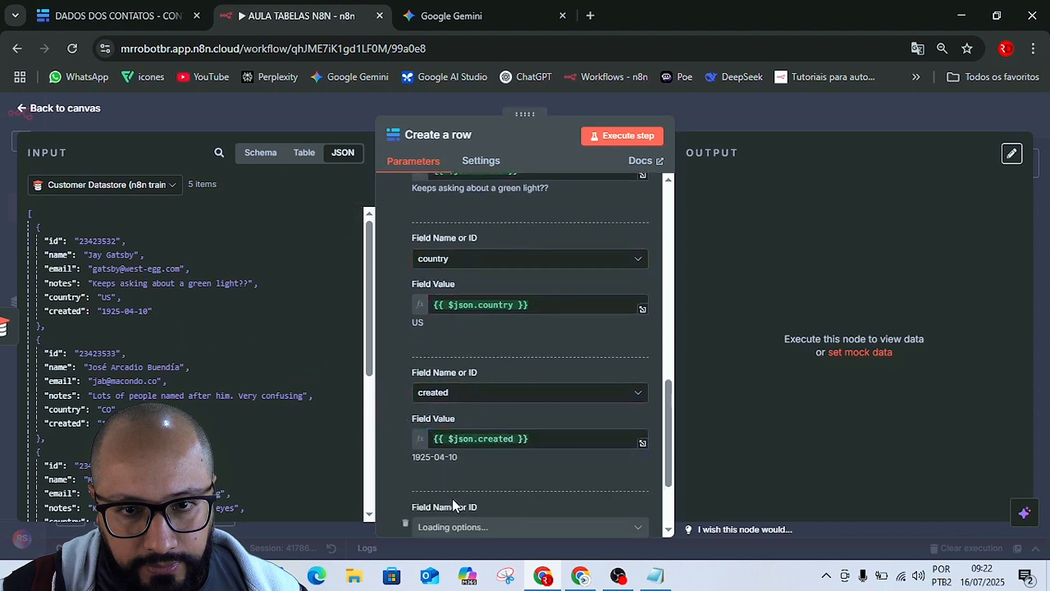
pyautogui.click(459, 415)
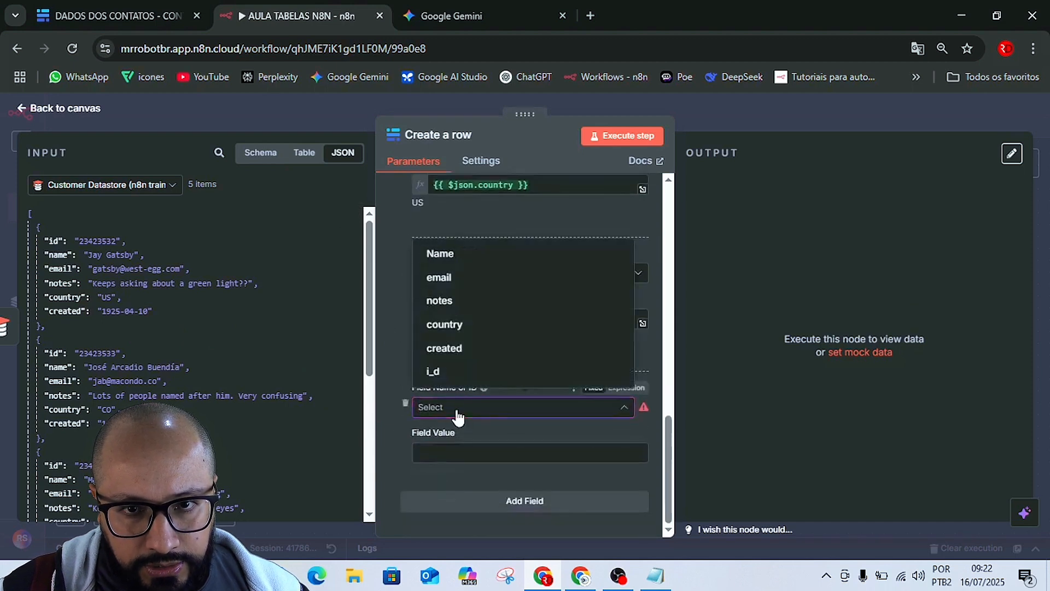
pyautogui.click(432, 372)
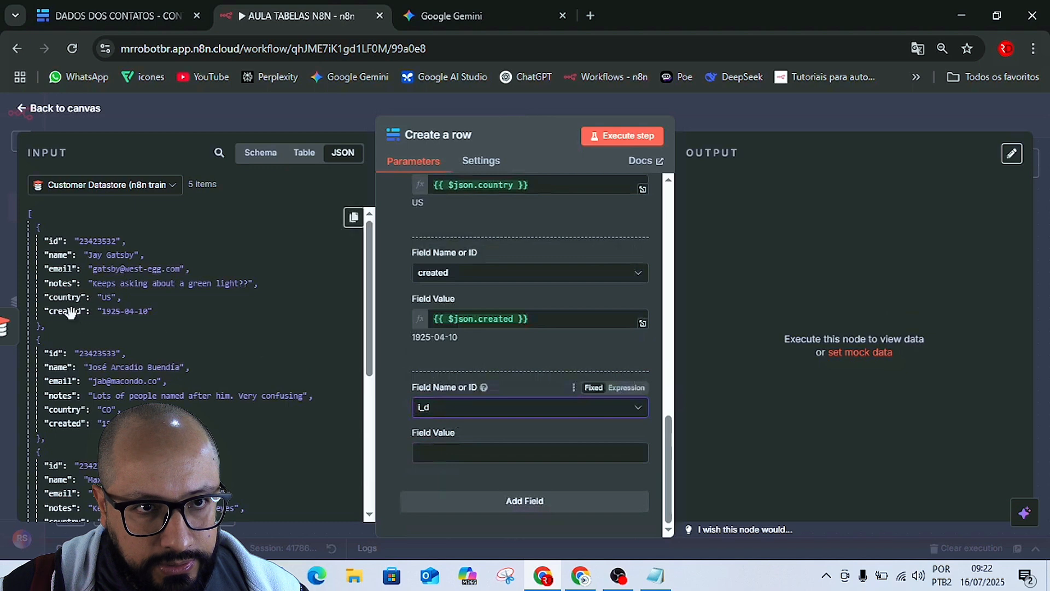
pyautogui.moveTo(45, 238); pyautogui.dragTo(434, 451)
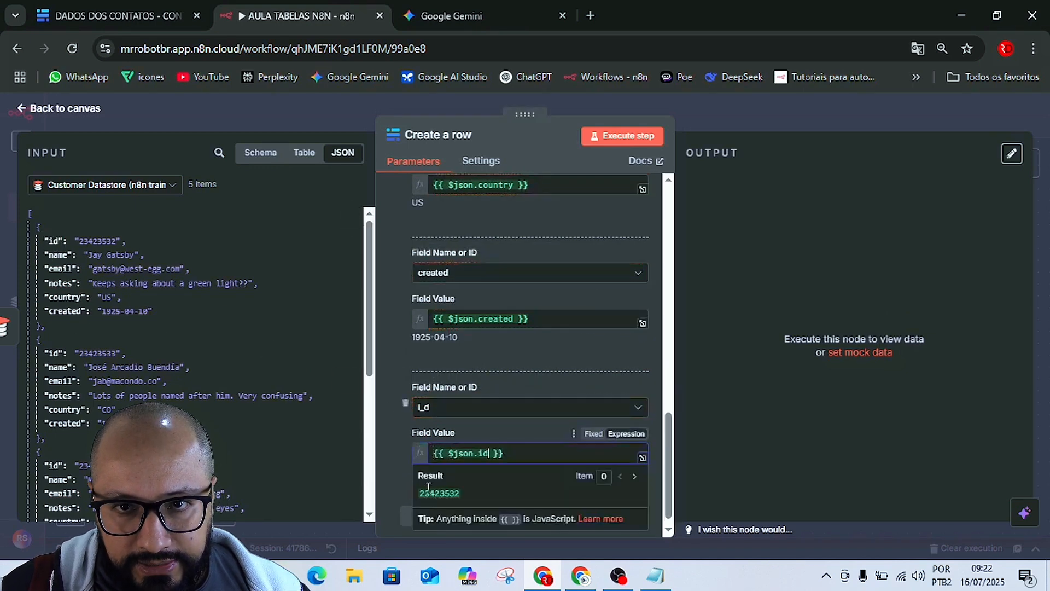
# Close the Create a row node's settings, save the workflow and execute it.
pyautogui.click(767, 119)
pyautogui.click(841, 121)
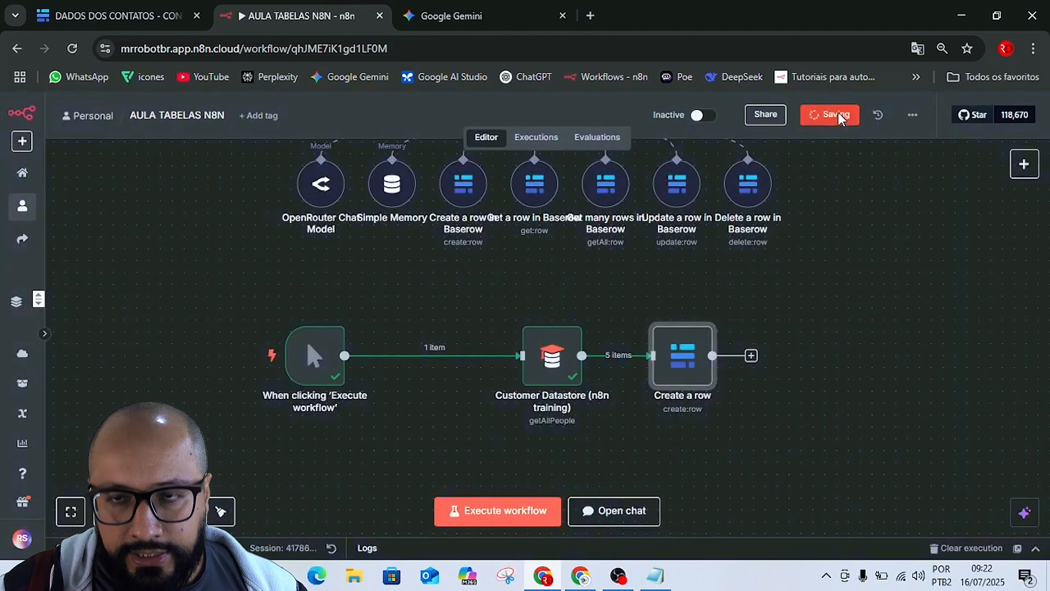
pyautogui.moveTo(275, 315)
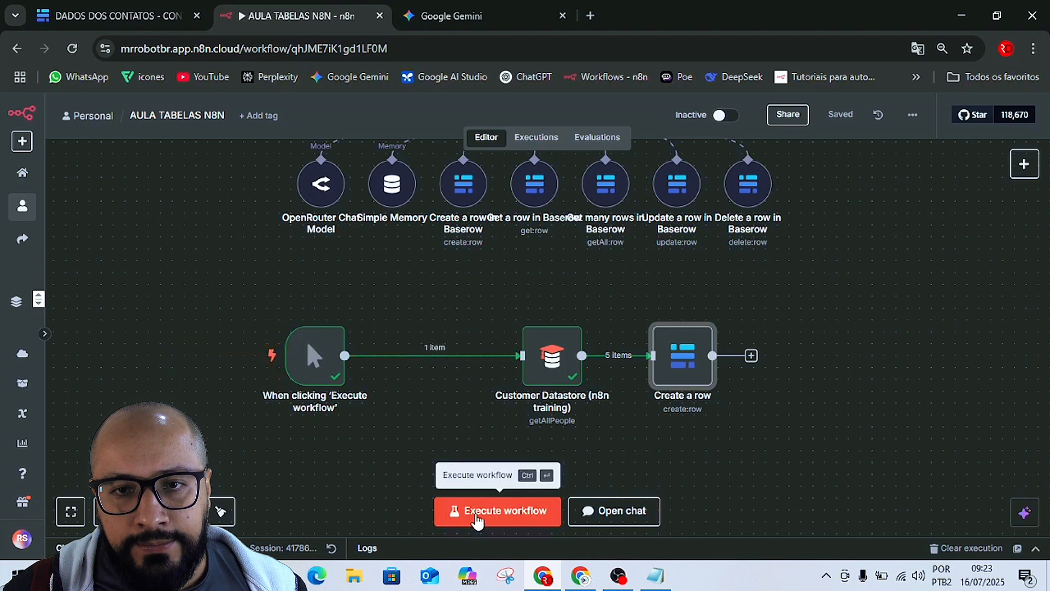
pyautogui.click(476, 520)
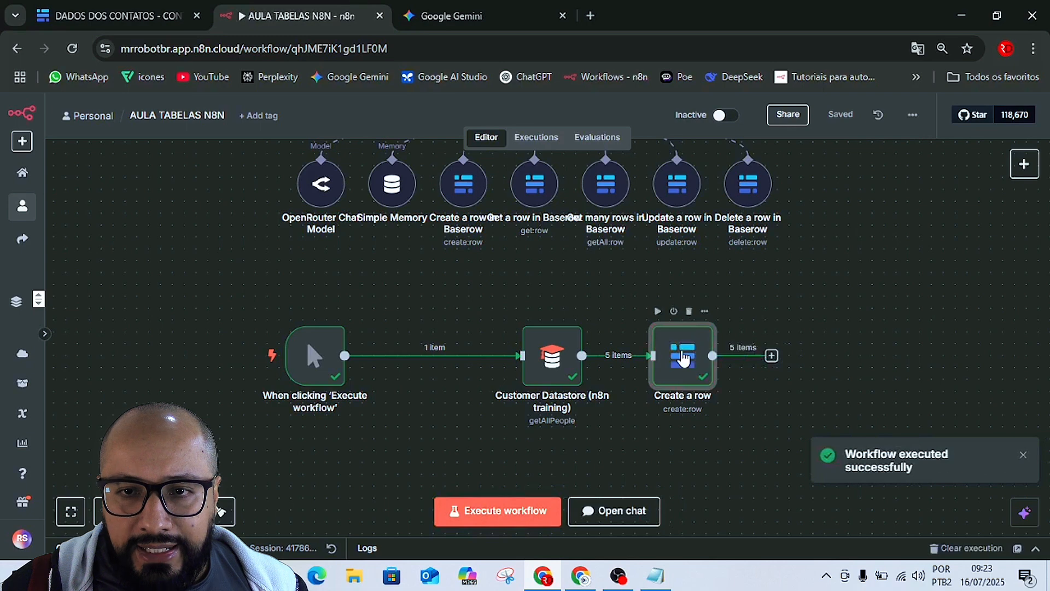
# Compare the Create a row node's output with the rows of the Baserow CONTATOS table, and return to the n8n canvas.
pyautogui.doubleClick(683, 358)
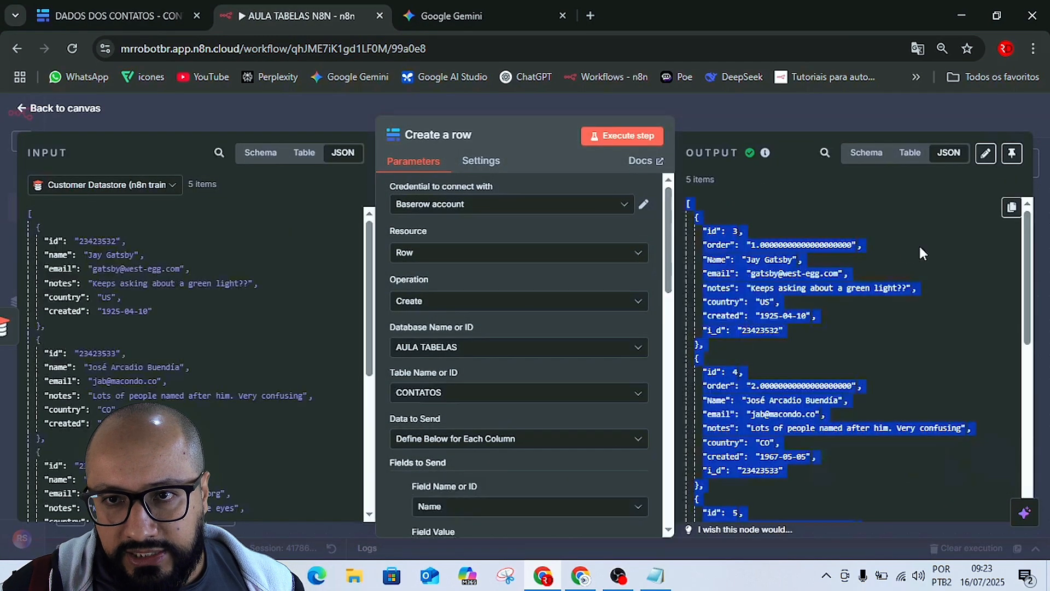
pyautogui.scroll(-5, 828, 261)
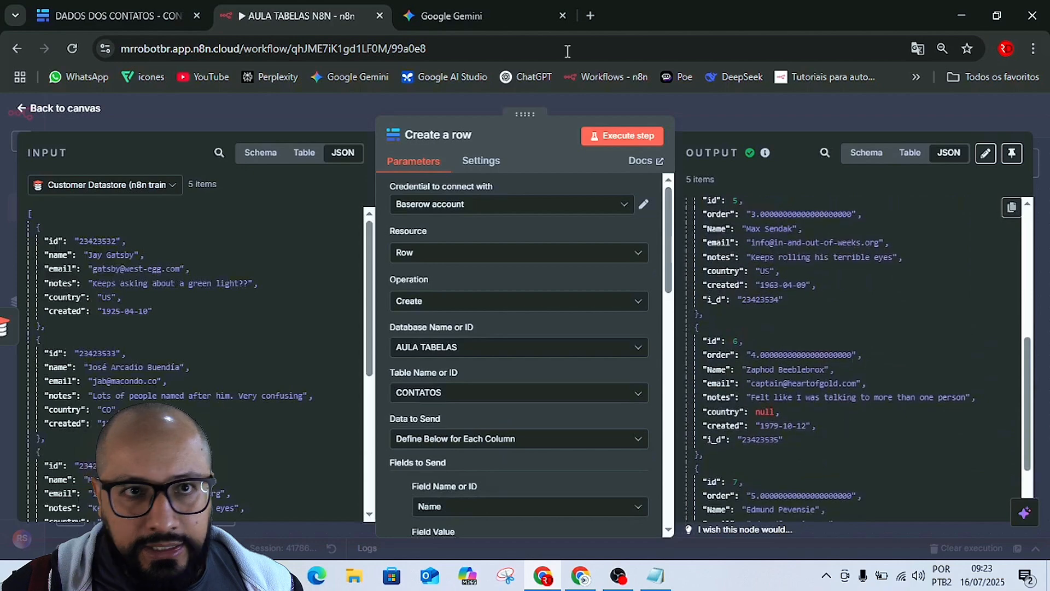
pyautogui.click(131, 11)
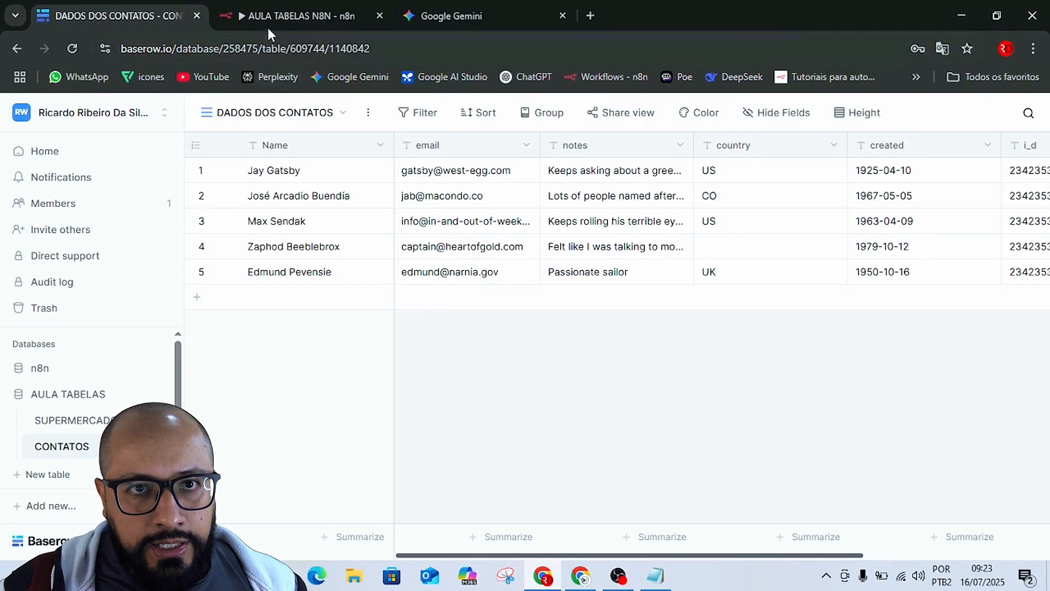
pyautogui.click(279, 15)
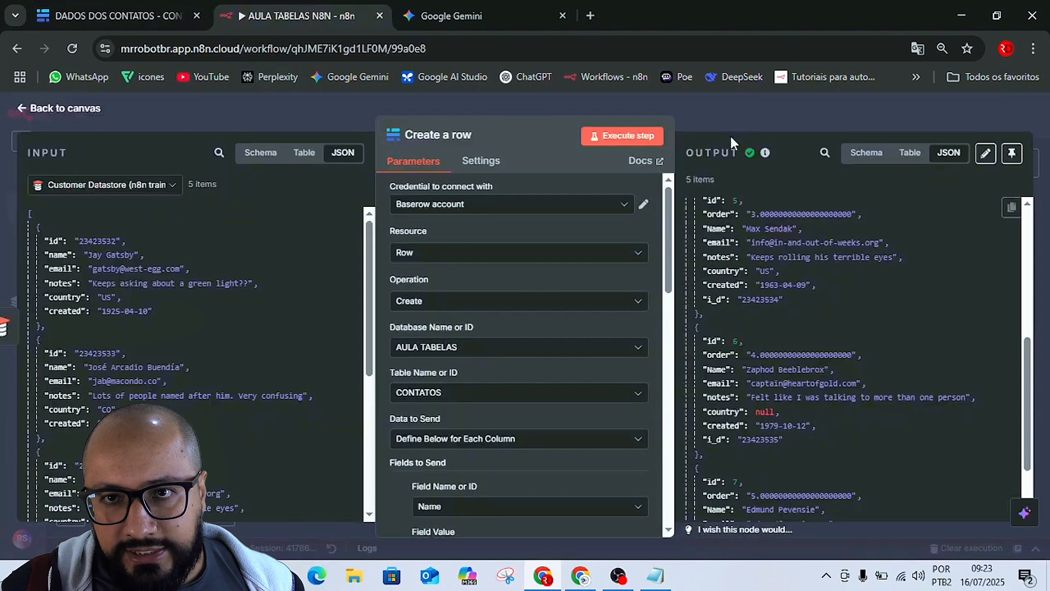
pyautogui.click(730, 116)
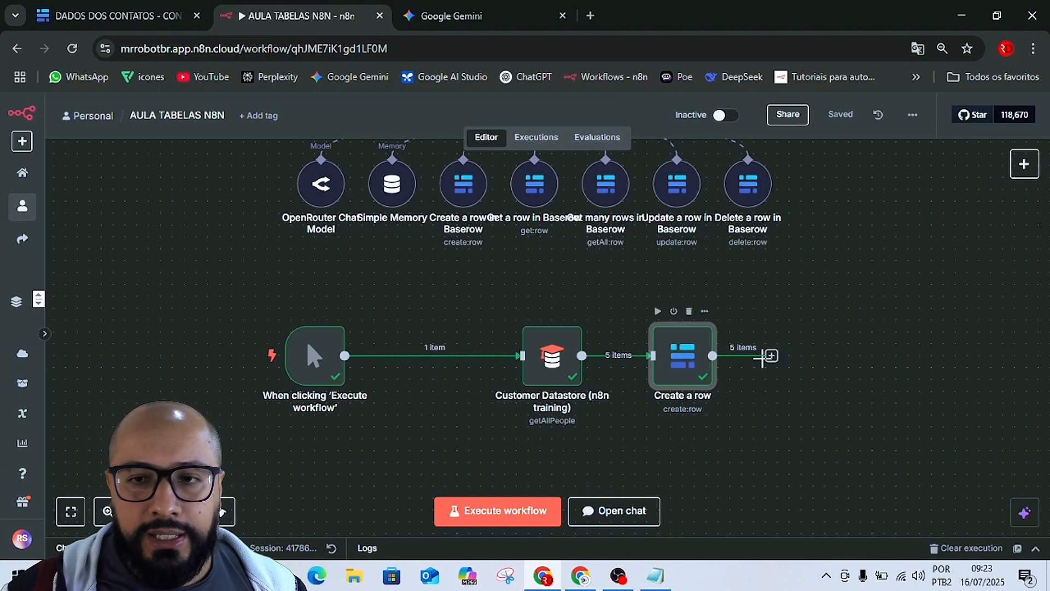
# Add a HubSpot node with the Create or update a contact action after the Create a row node, translating the page into Portuguese.
pyautogui.click(771, 356)
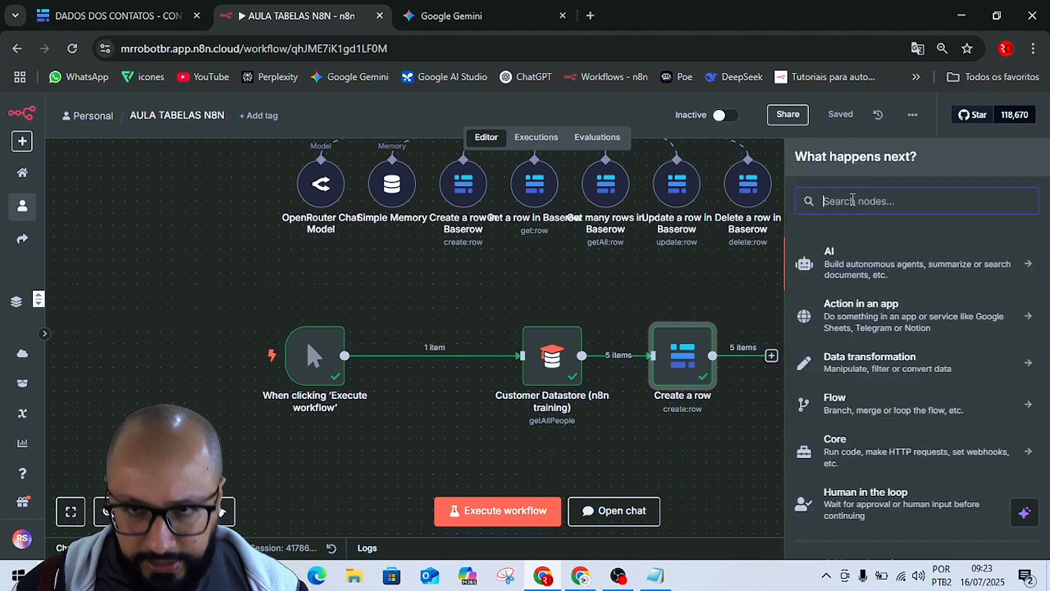
pyautogui.write('HUB')
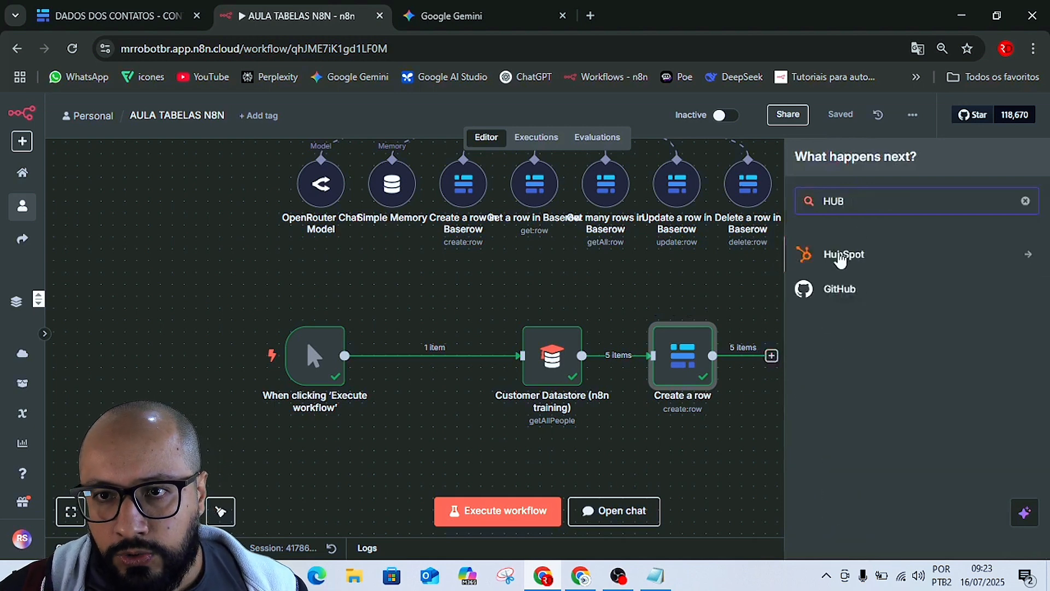
pyautogui.click(839, 256)
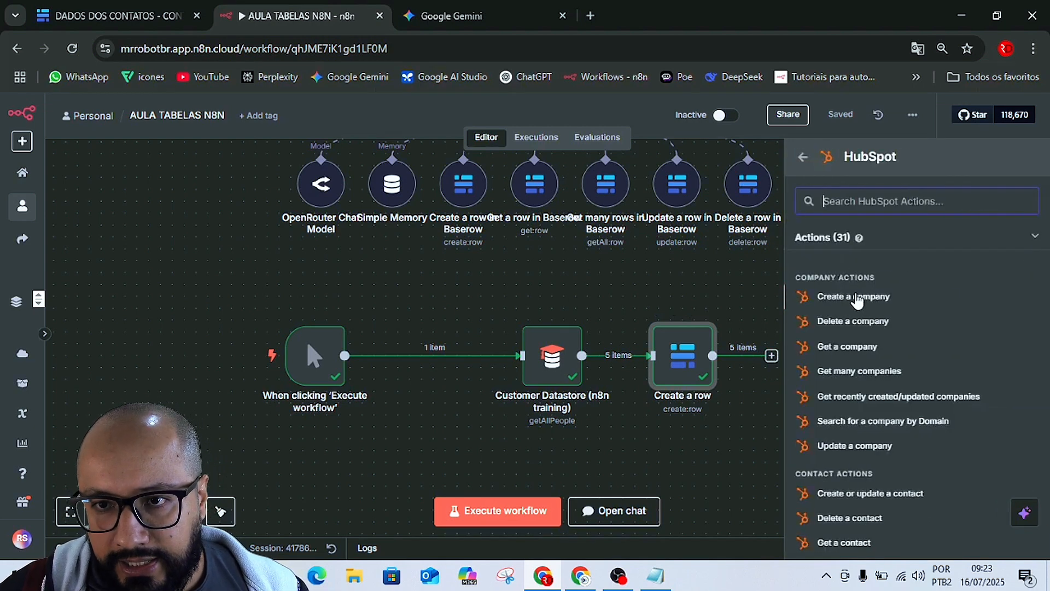
pyautogui.scroll(-4, 869, 379)
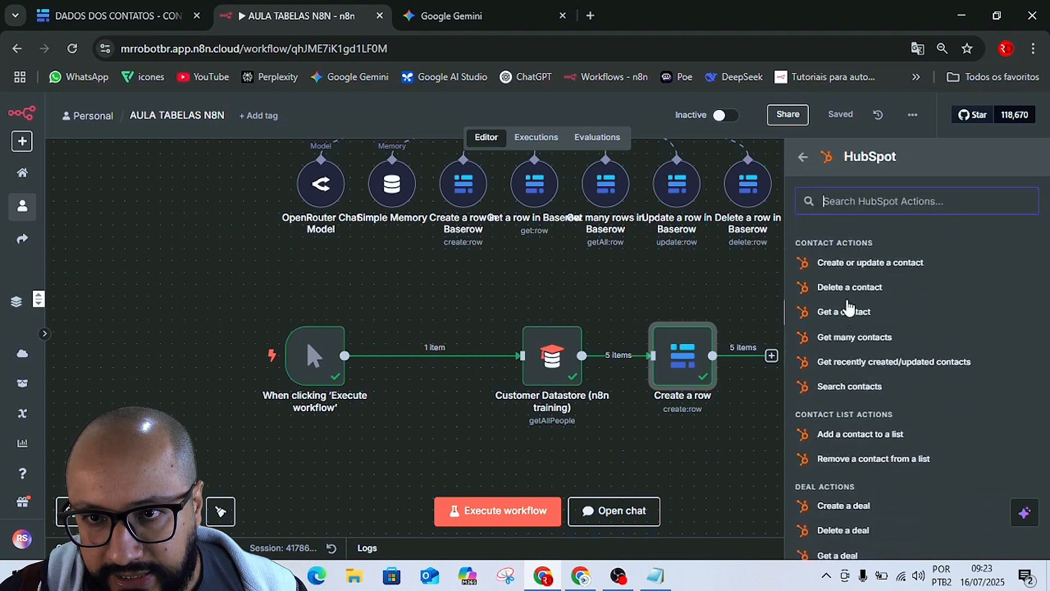
pyautogui.rightClick(905, 134)
pyautogui.click(754, 412)
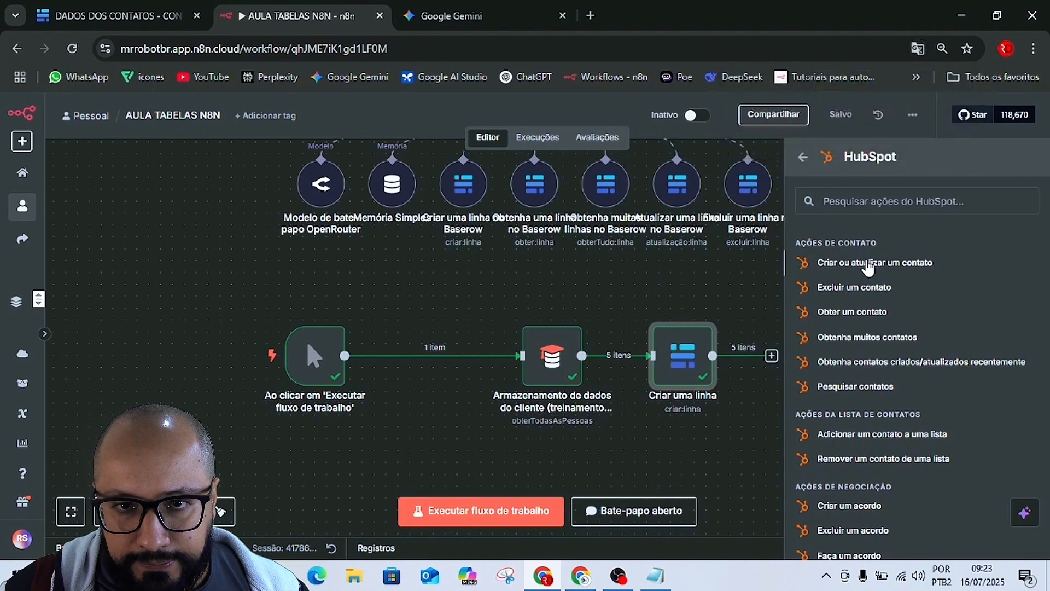
pyautogui.click(868, 266)
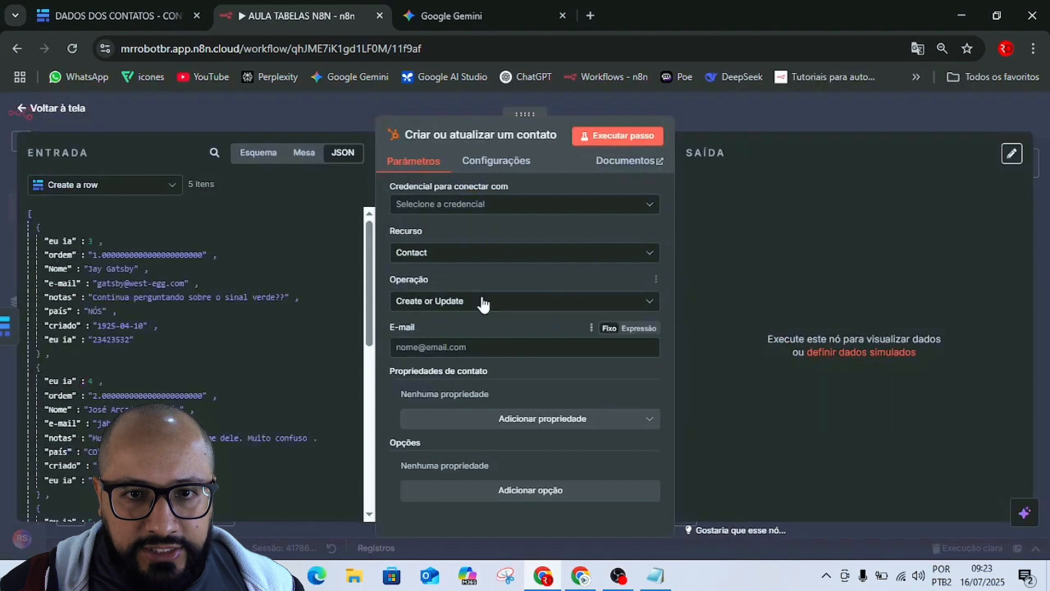
pyautogui.click(697, 108)
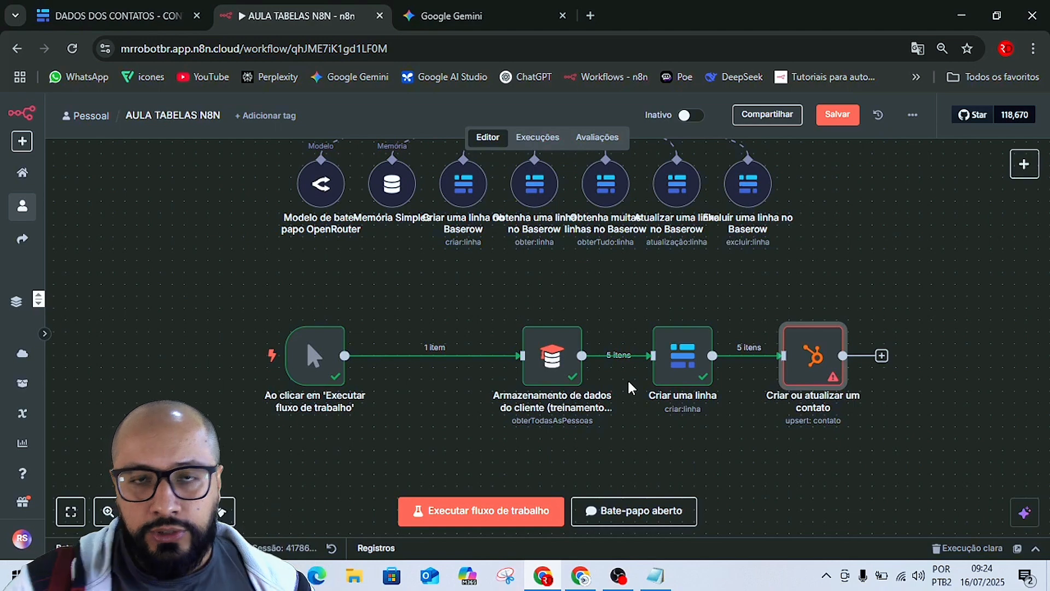
# View the CONTATOS rows in Baserow, and in n8n delete the manual trigger along with its connection to the customer datastore node.
pyautogui.click(101, 15)
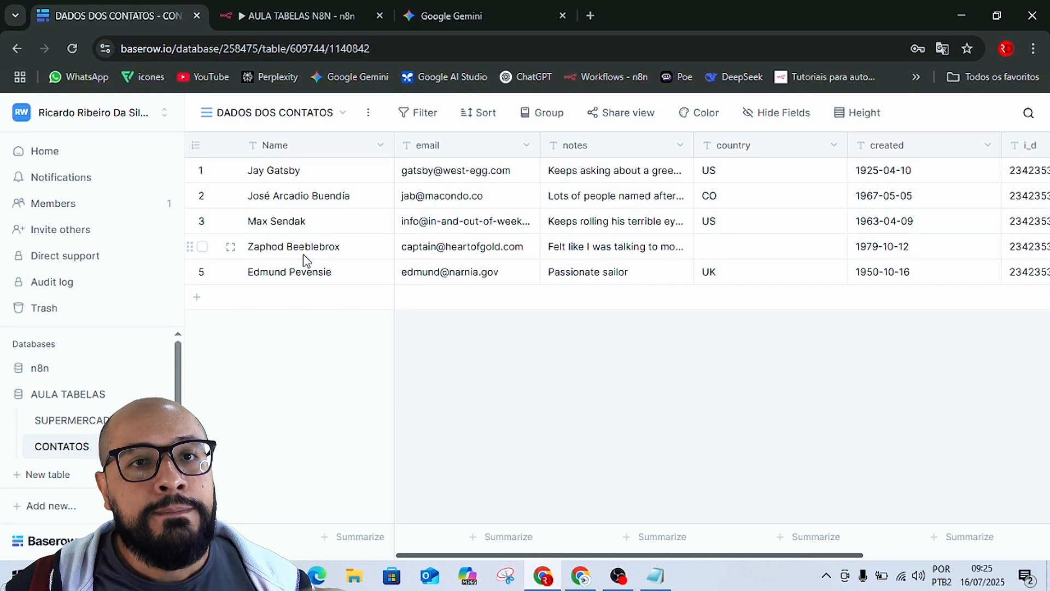
pyautogui.click(271, 16)
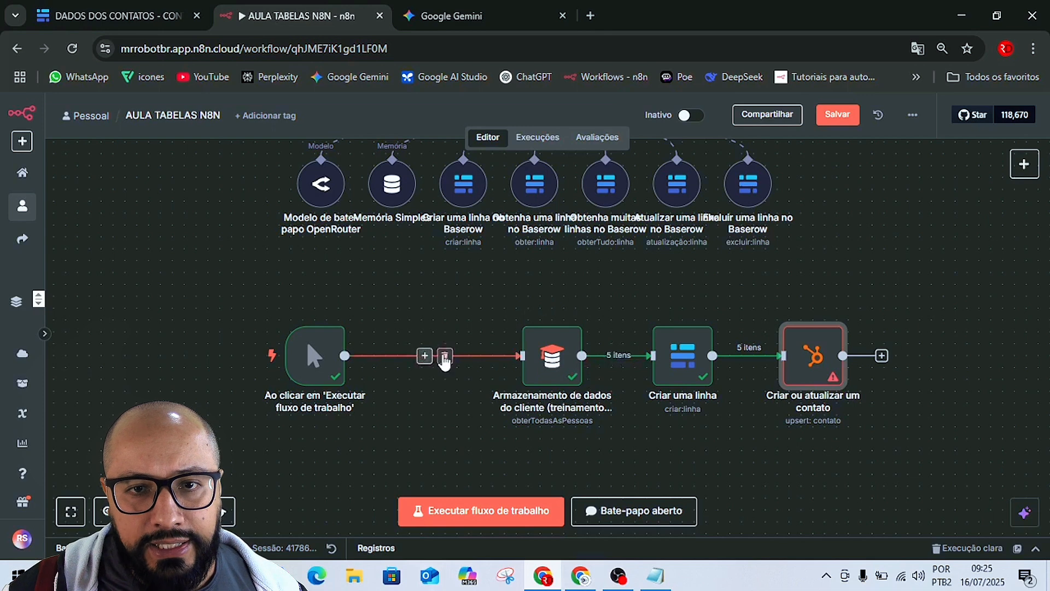
pyautogui.click(444, 356)
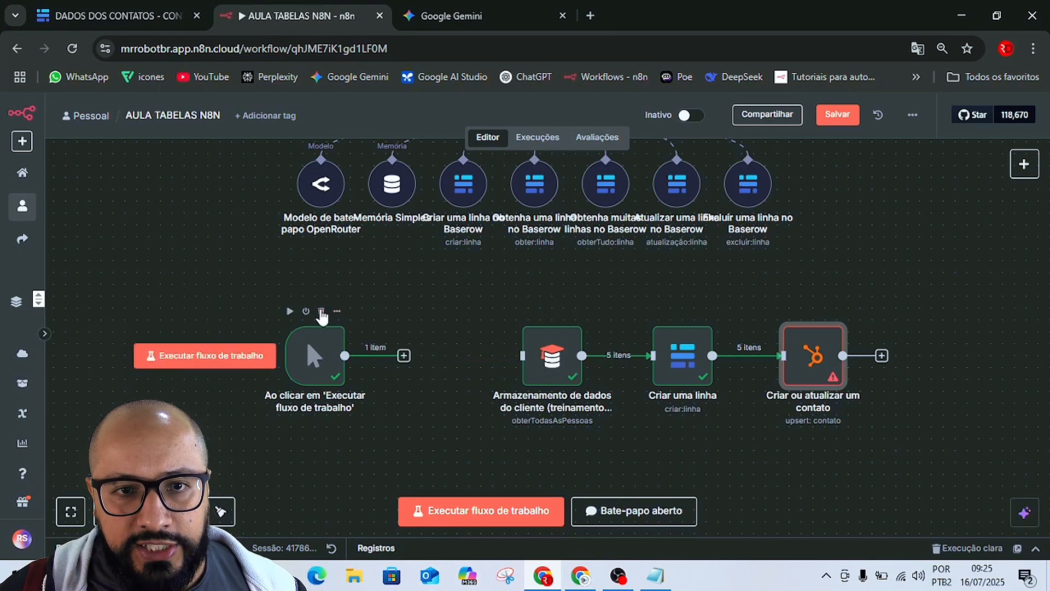
pyautogui.click(322, 311)
# Add a Google Sheets trigger for rows added or updated, look through its polling modes, and return to the canvas.
pyautogui.click(1024, 164)
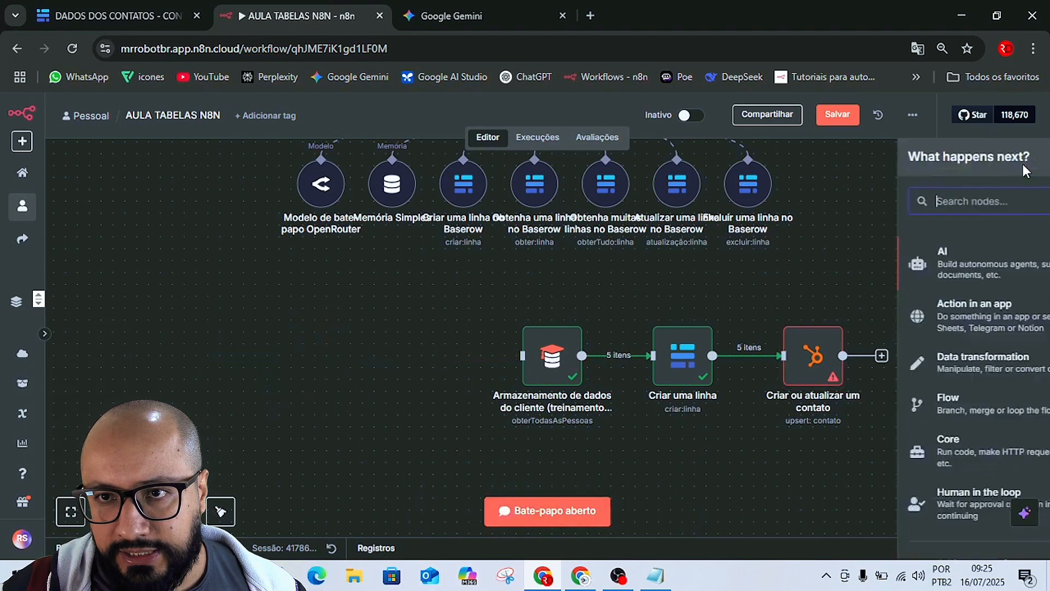
pyautogui.write('SHEE')
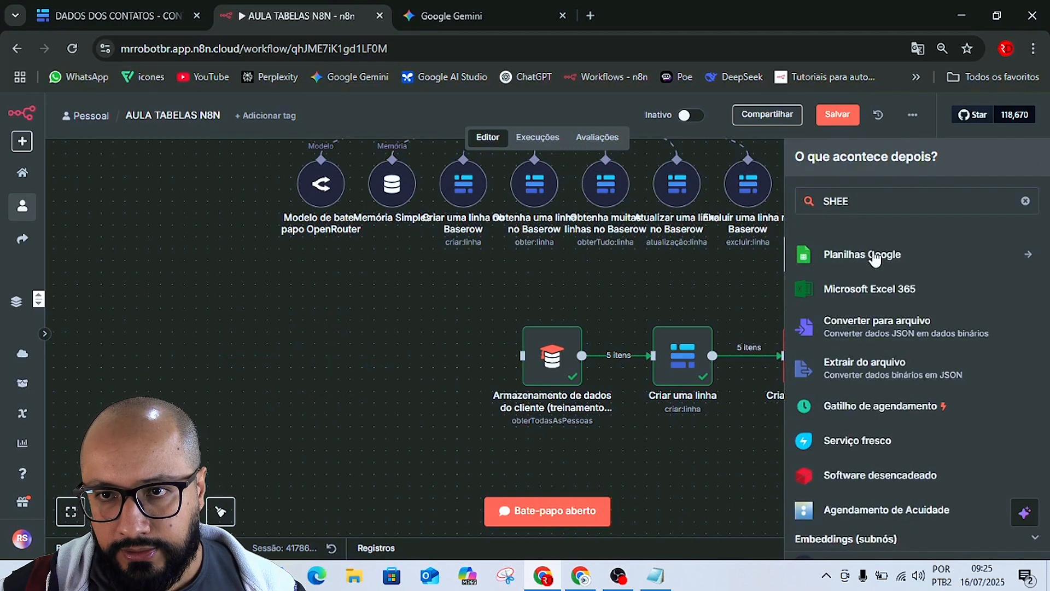
pyautogui.click(878, 264)
pyautogui.scroll(-1, 884, 340)
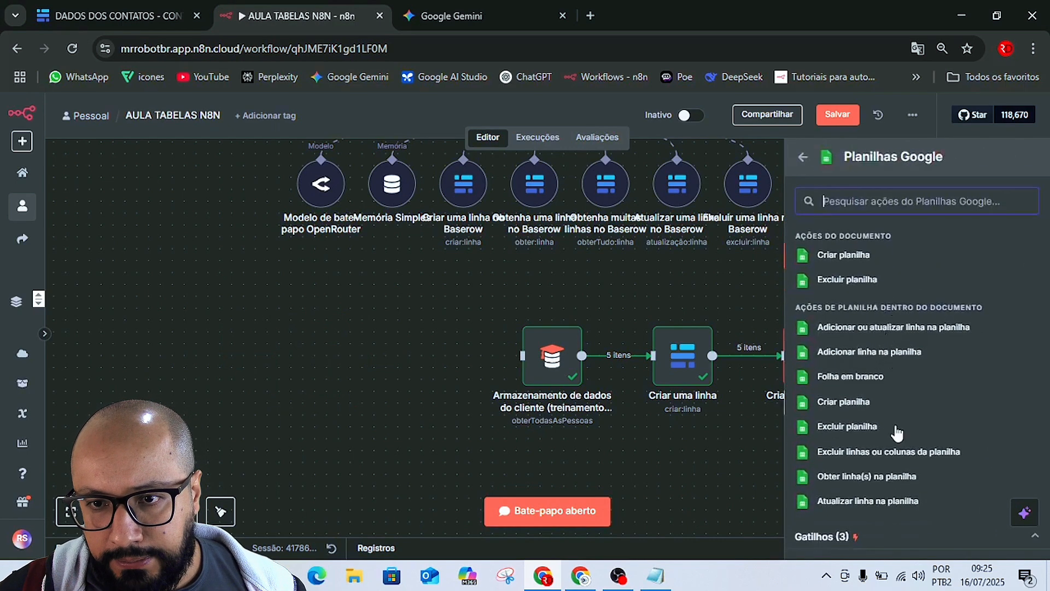
pyautogui.click(810, 537)
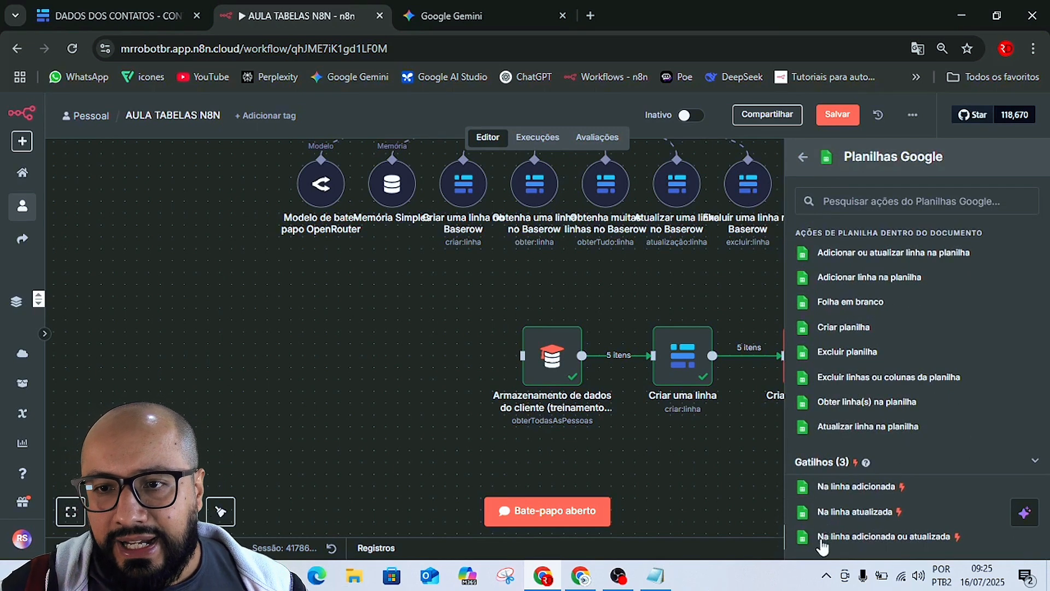
pyautogui.click(852, 536)
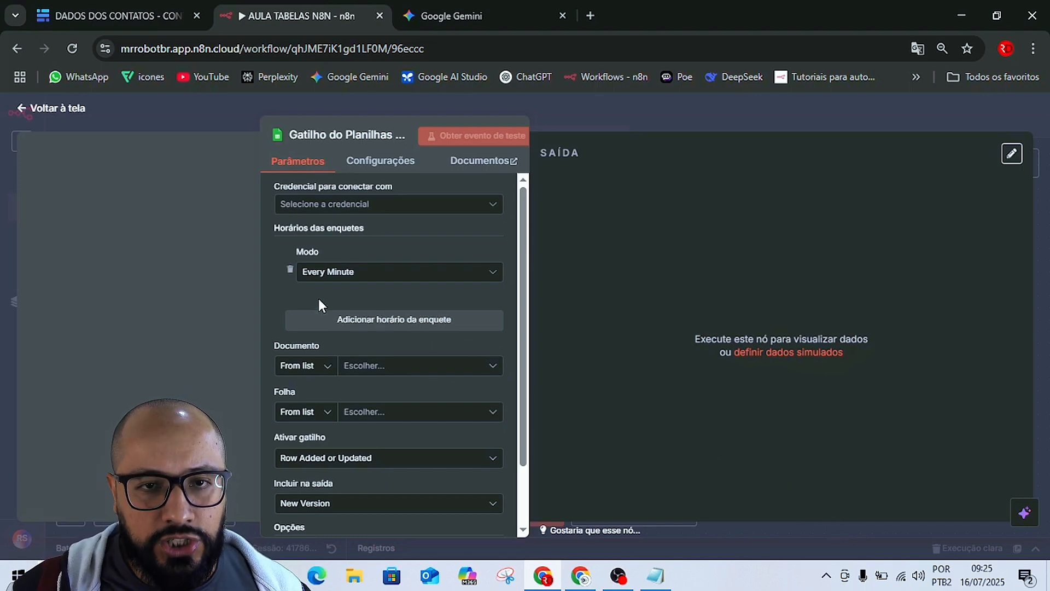
pyautogui.click(330, 274)
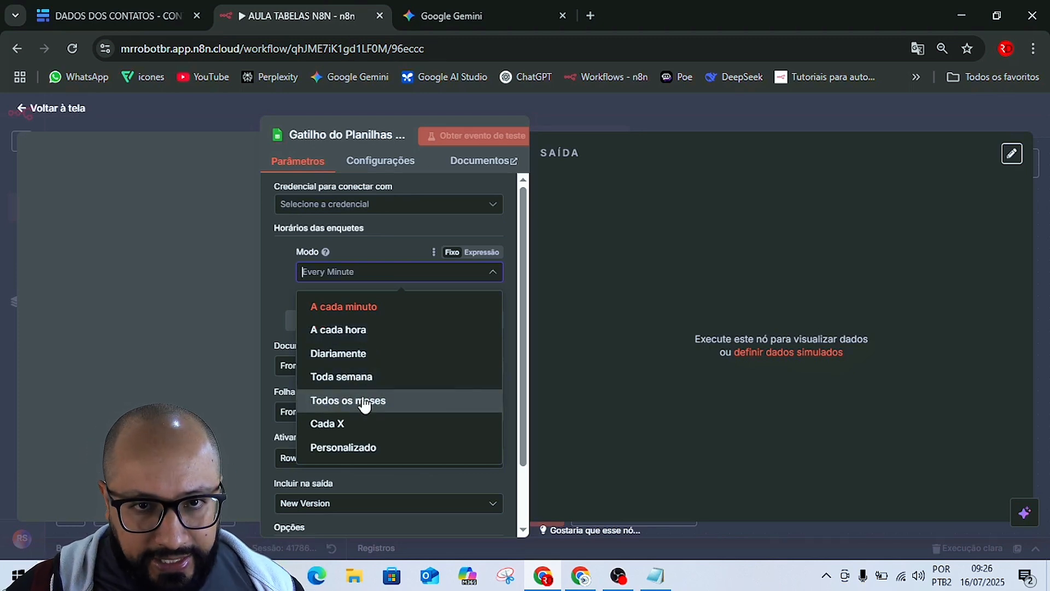
pyautogui.click(274, 257)
pyautogui.click(693, 121)
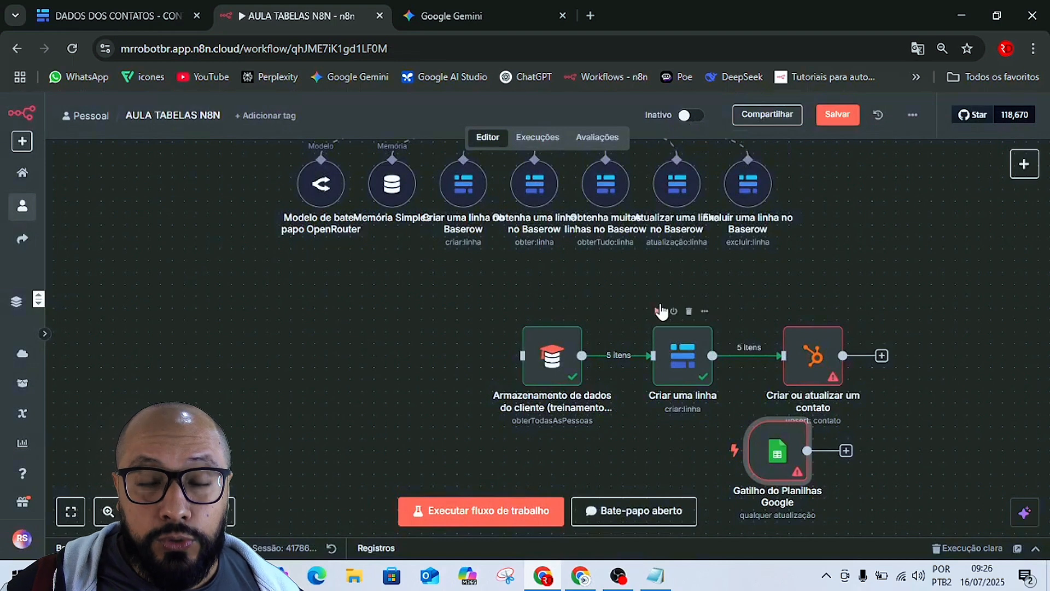
pyautogui.click(661, 310)
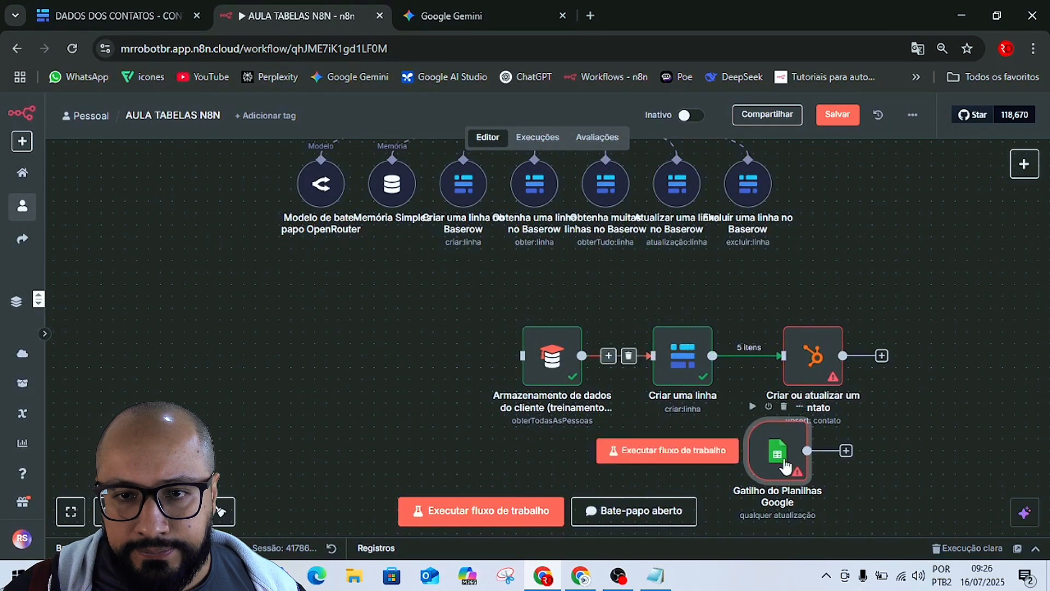
# Try the Google Sheets trigger as the start of the customer datastore flow, and remove both the connection and the trigger.
pyautogui.moveTo(773, 478); pyautogui.dragTo(358, 361)
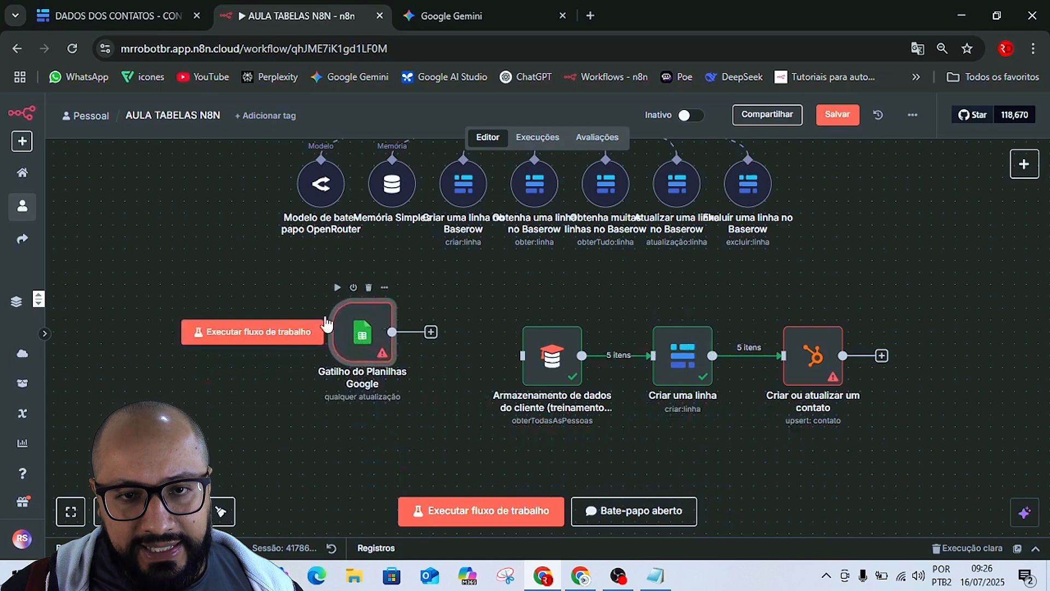
pyautogui.moveTo(430, 341); pyautogui.dragTo(523, 355)
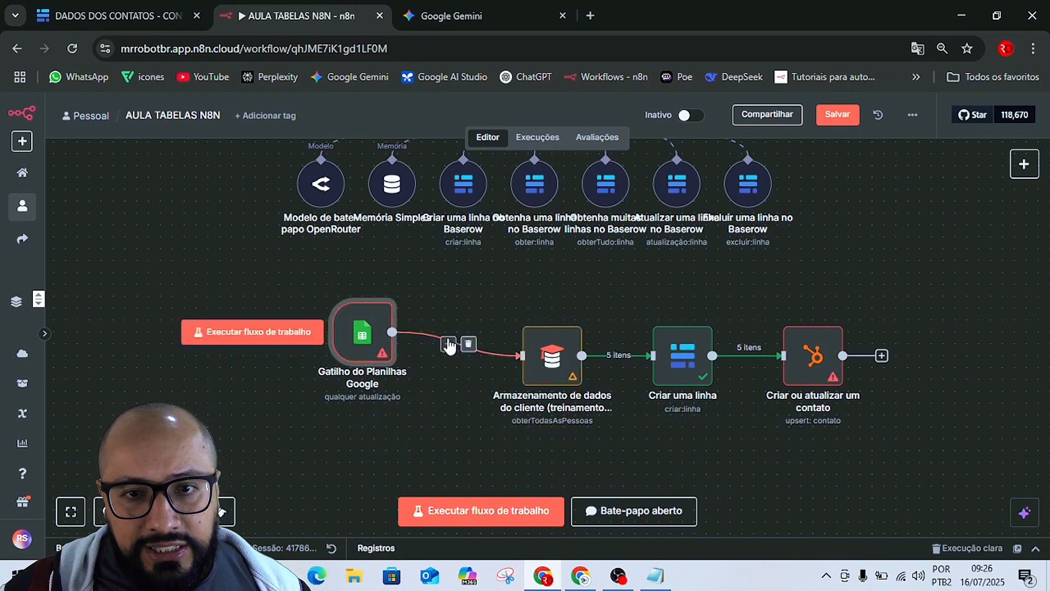
pyautogui.click(466, 343)
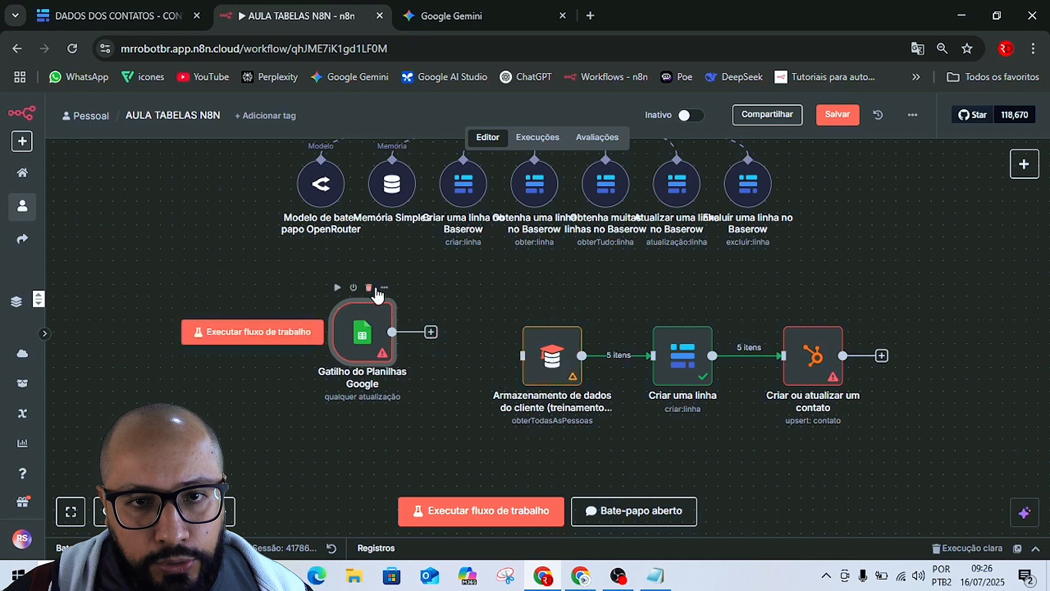
pyautogui.click(368, 287)
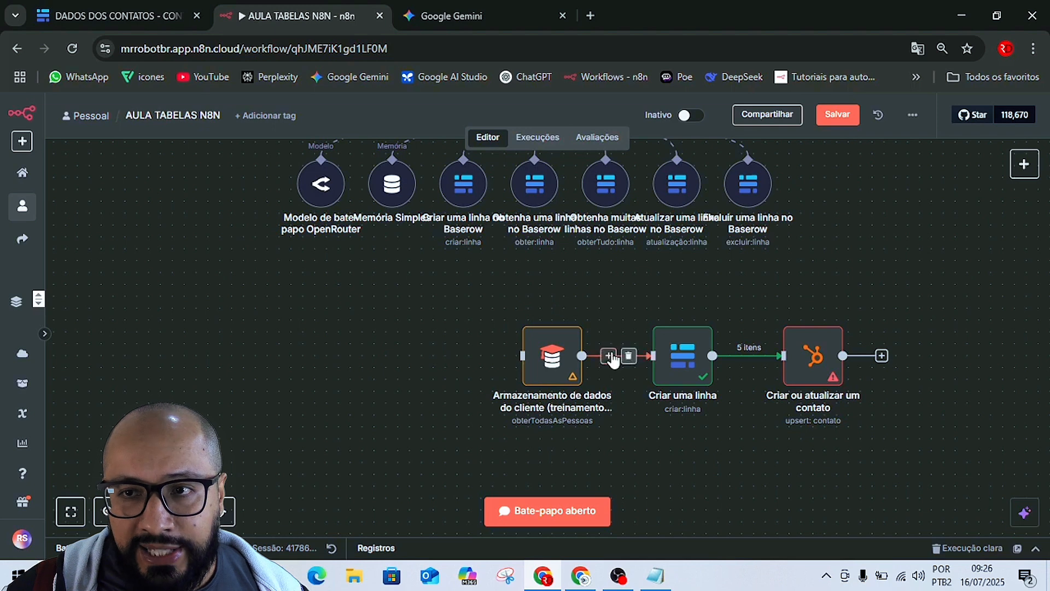
# Add a Webhook trigger in front of the customer datastore node and connect it to that node's input.
pyautogui.click(1028, 168)
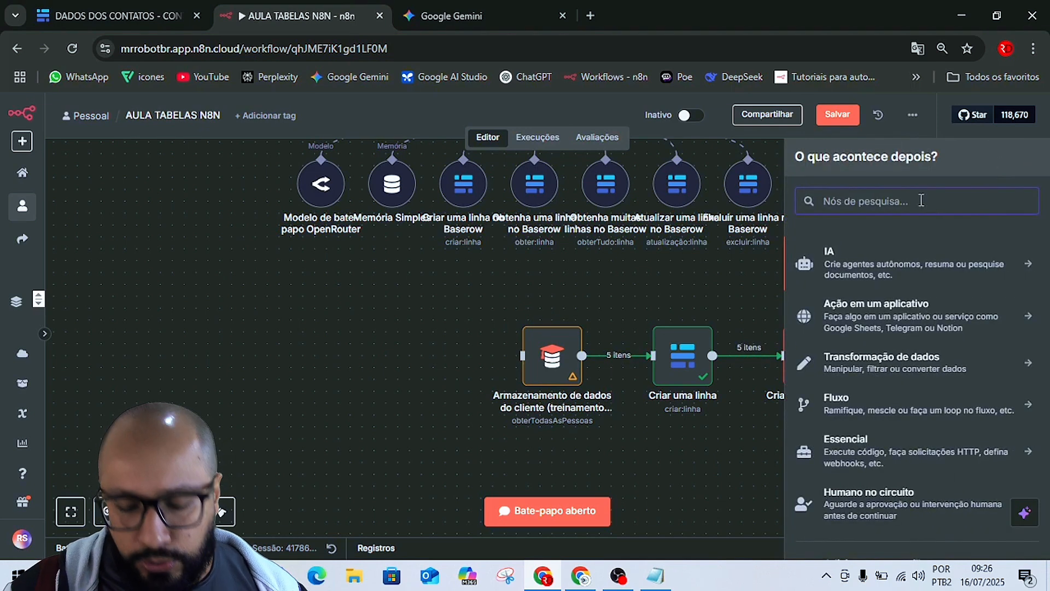
pyautogui.write('WEB')
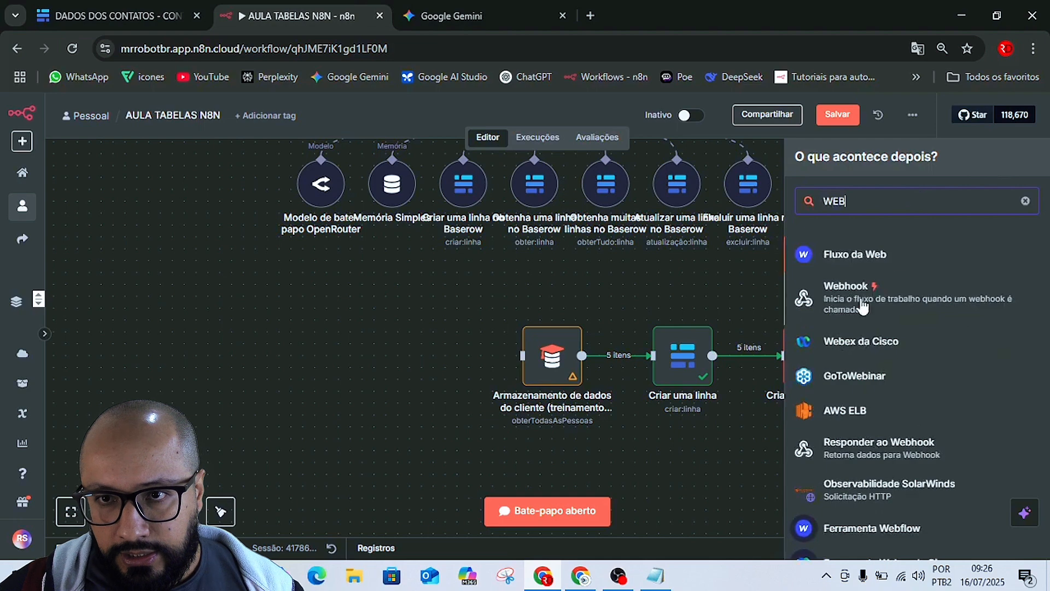
pyautogui.click(847, 299)
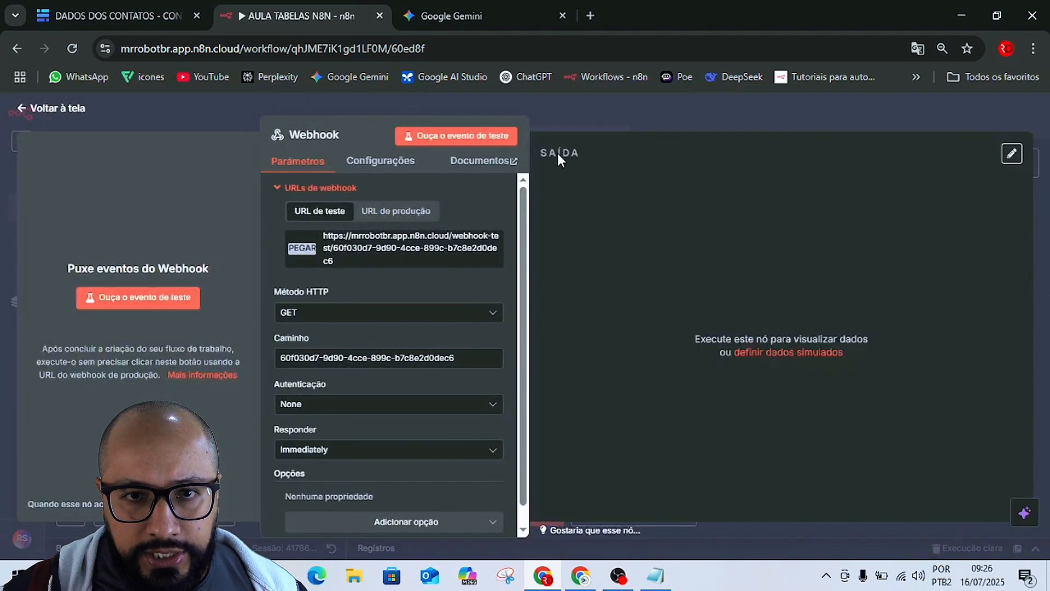
pyautogui.click(555, 110)
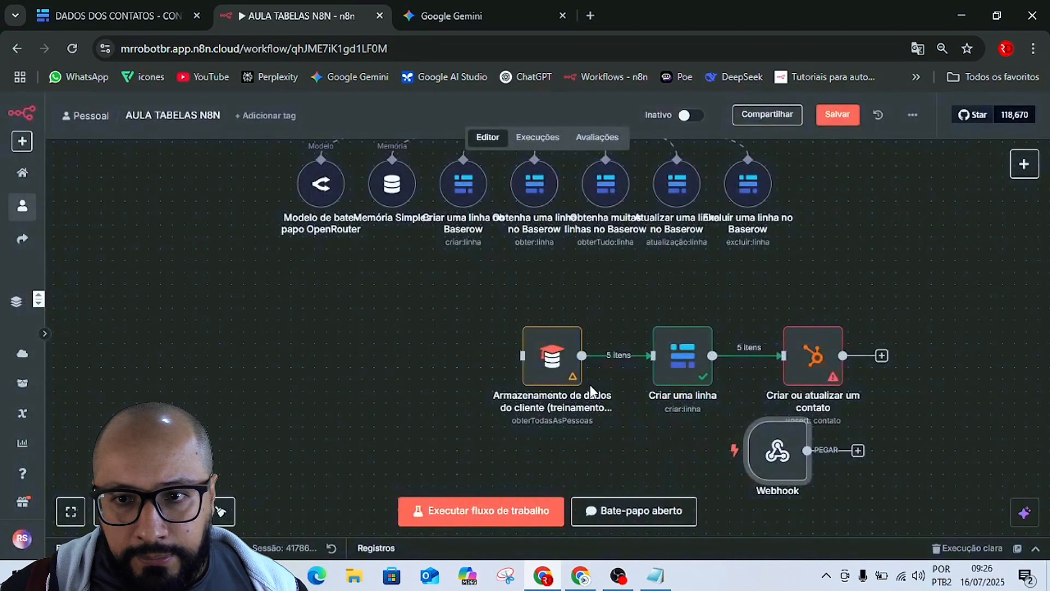
pyautogui.moveTo(565, 418); pyautogui.dragTo(523, 356)
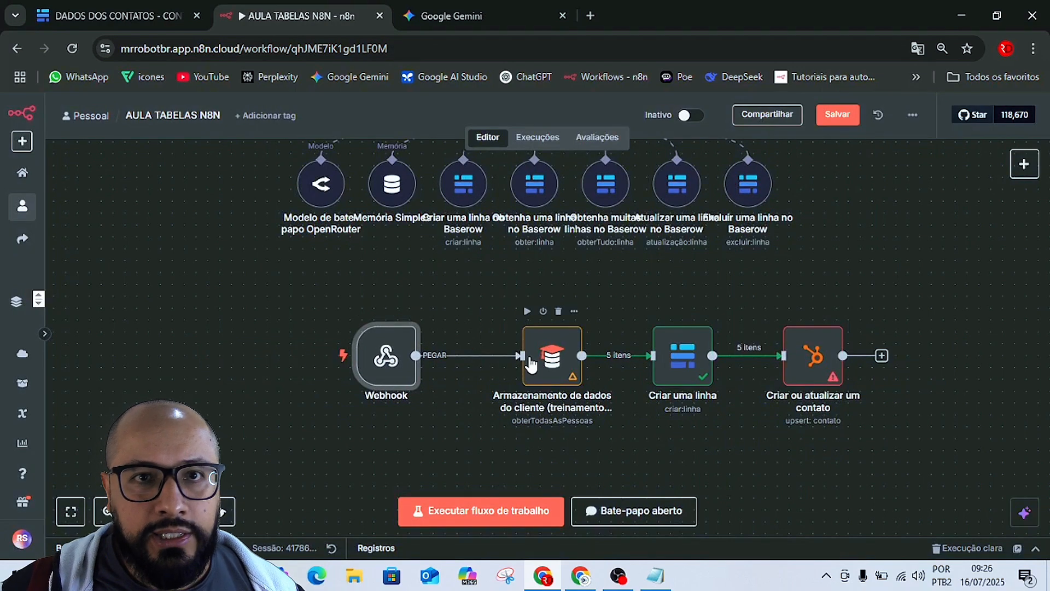
# Switch to Baserow, view the account's database tokens and the new token form, and close the settings without creating a token.
pyautogui.click(109, 15)
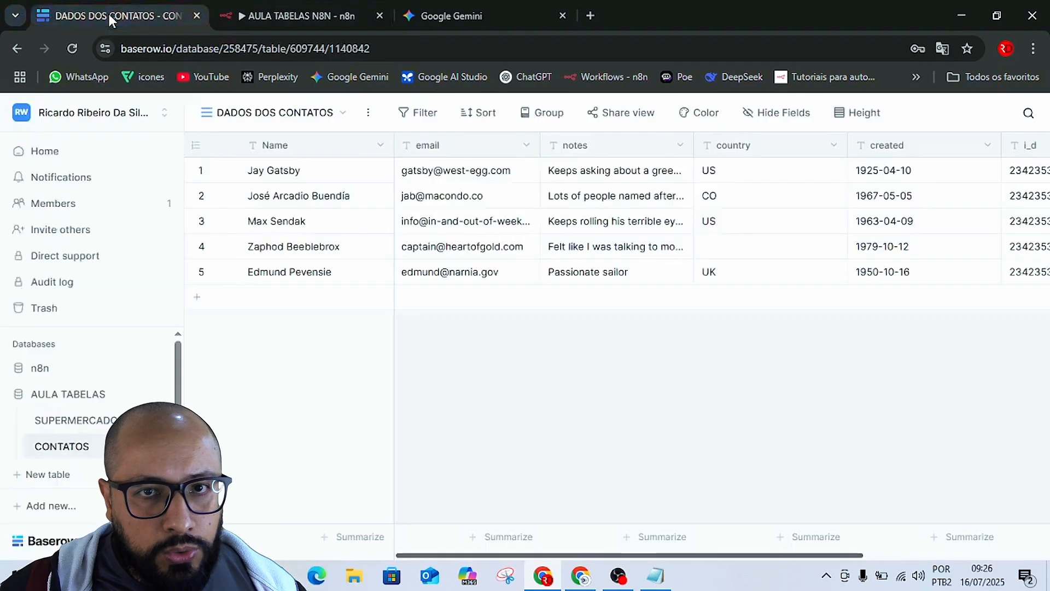
pyautogui.click(75, 115)
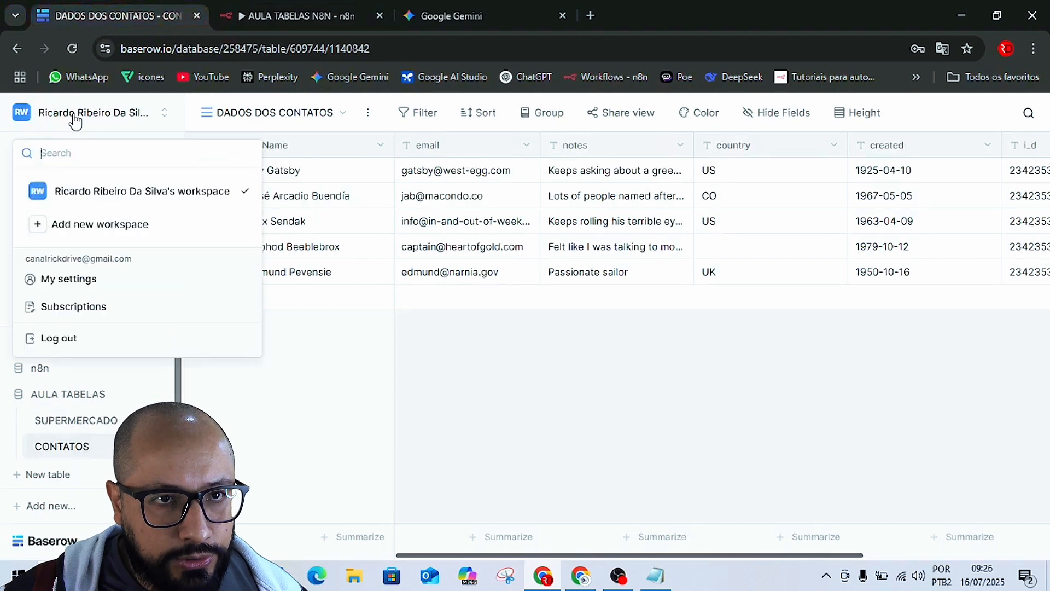
pyautogui.click(69, 282)
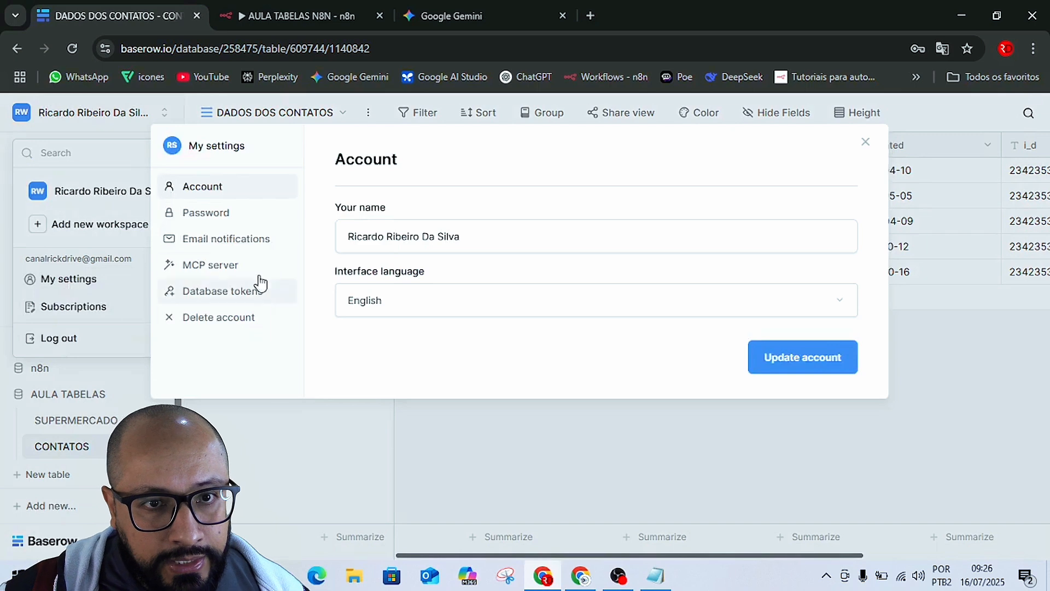
pyautogui.click(217, 293)
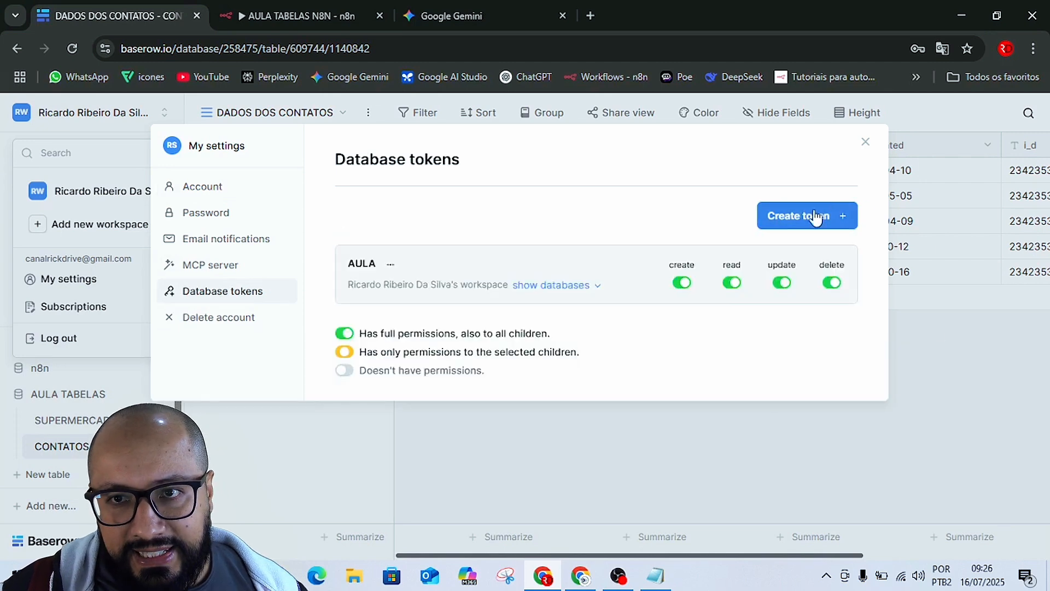
pyautogui.click(797, 222)
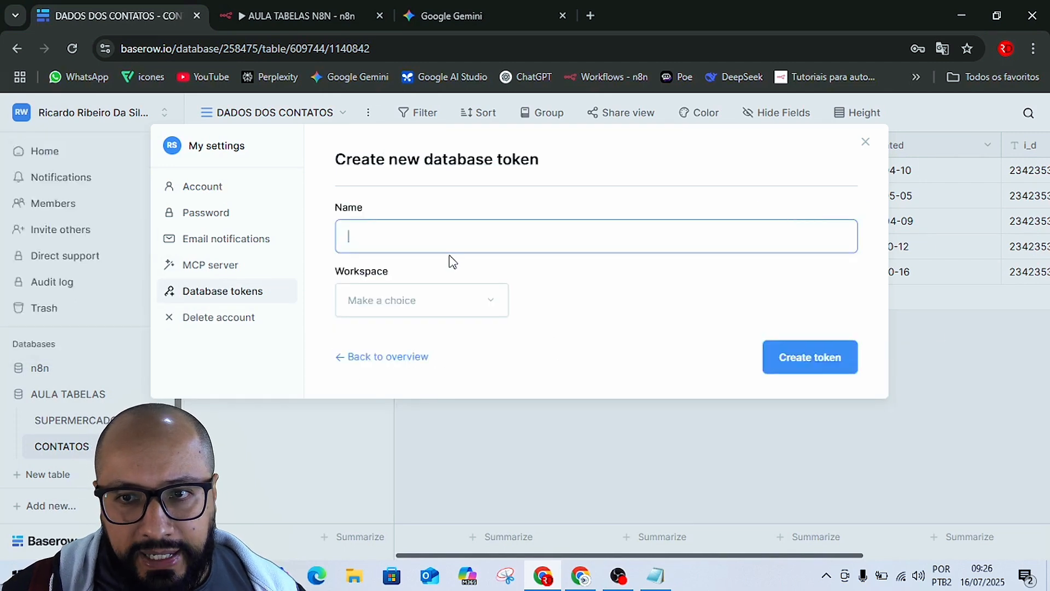
pyautogui.click(869, 145)
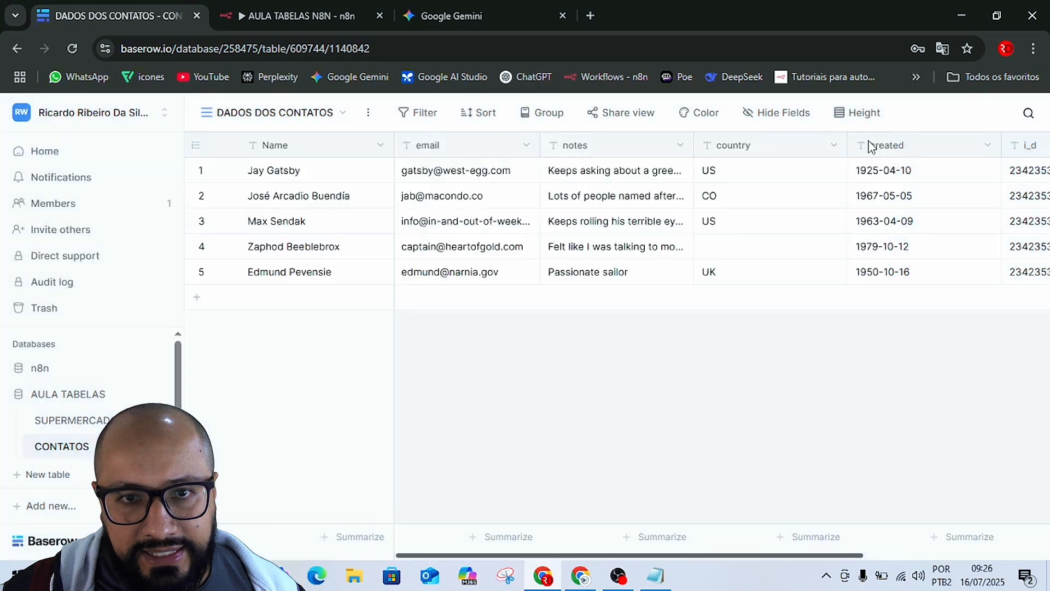
# Open the account's database tokens, look at the options of the AULA token, and close the settings.
pyautogui.click(54, 121)
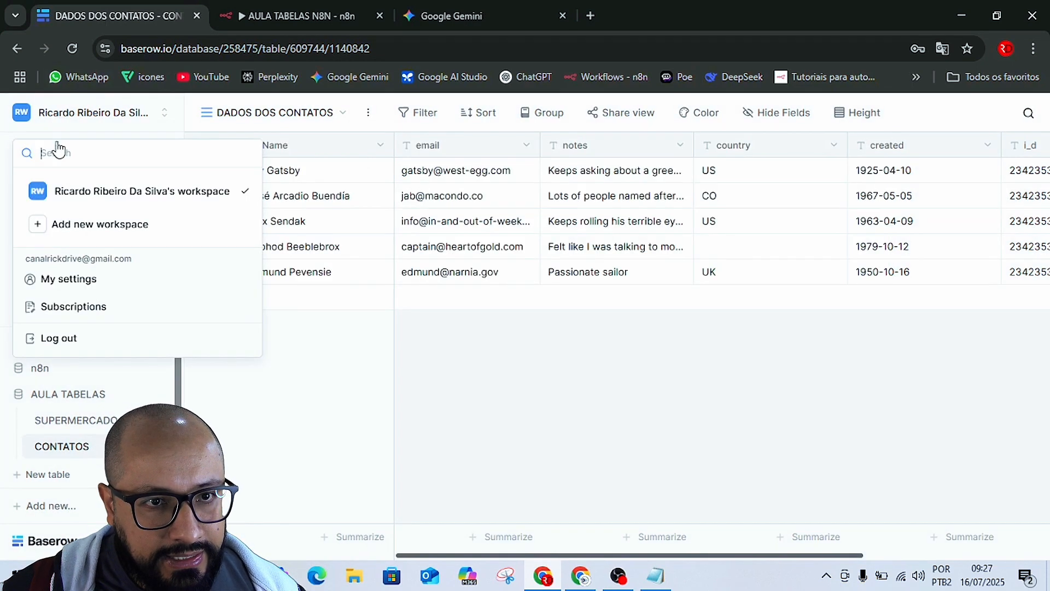
pyautogui.click(92, 283)
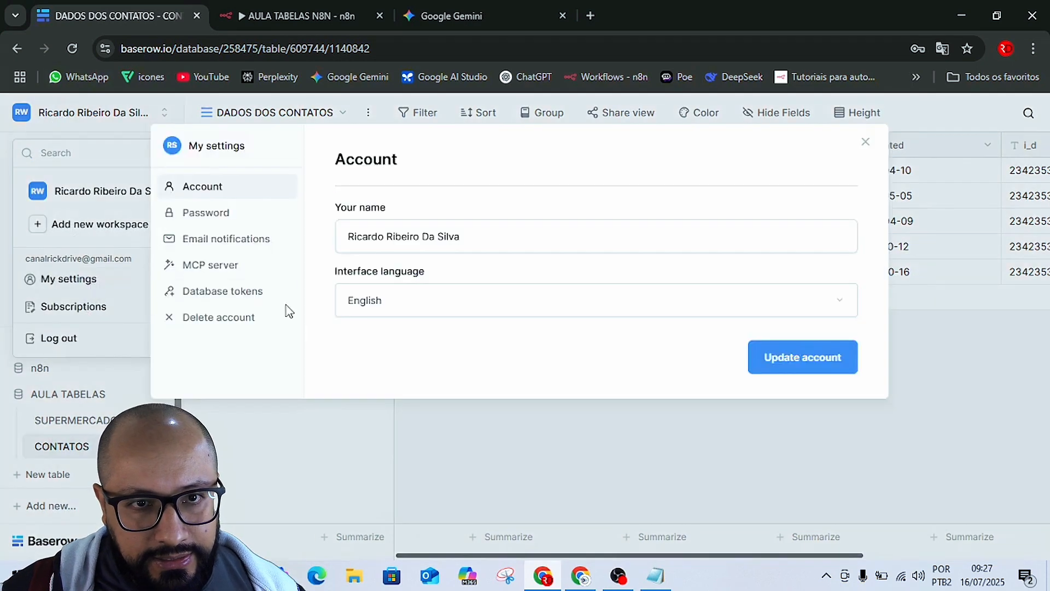
pyautogui.click(221, 292)
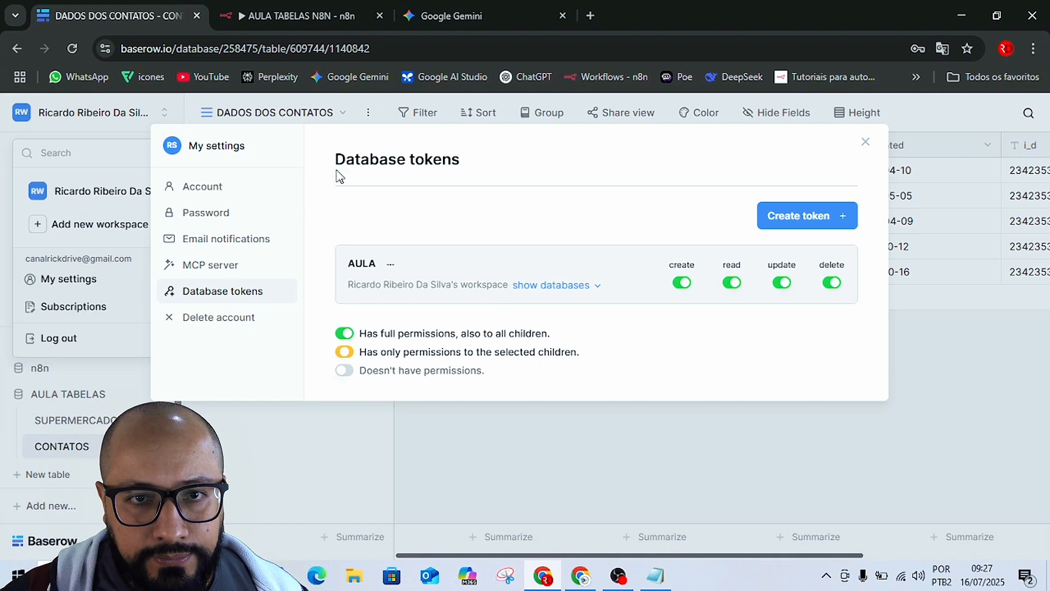
pyautogui.click(391, 265)
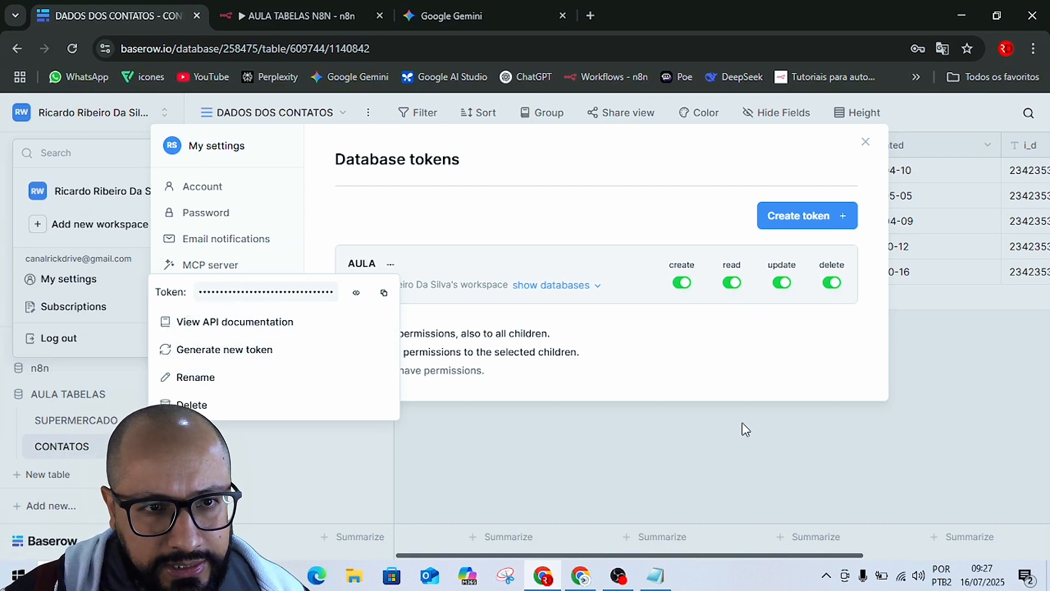
pyautogui.click(779, 452)
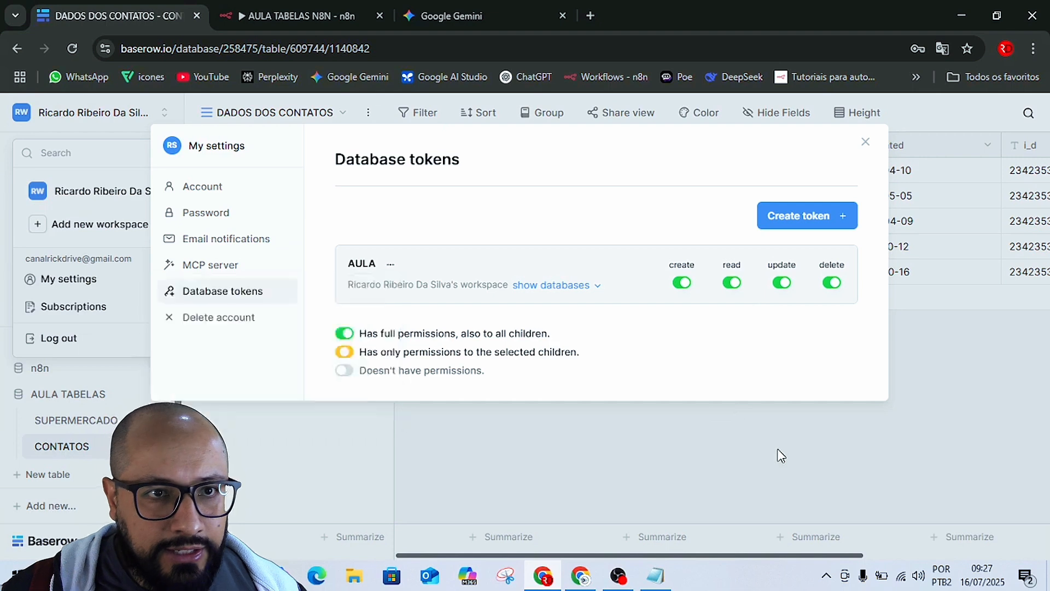
pyautogui.click(778, 452)
# Review the new database token form with the personal workspace chosen, return to the token overview without creating one, and close the settings.
pyautogui.click(82, 115)
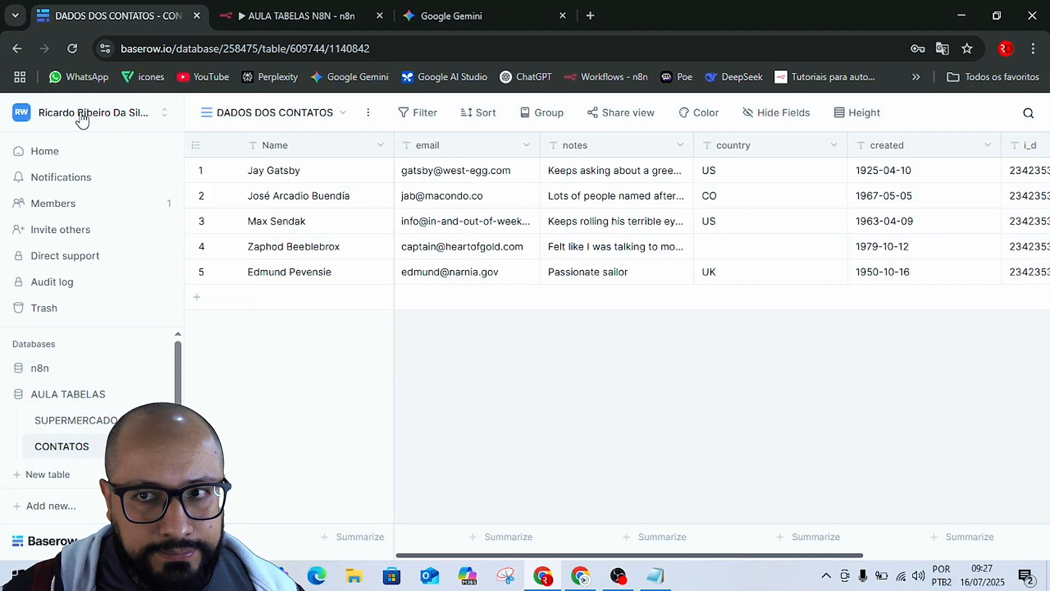
pyautogui.click(82, 116)
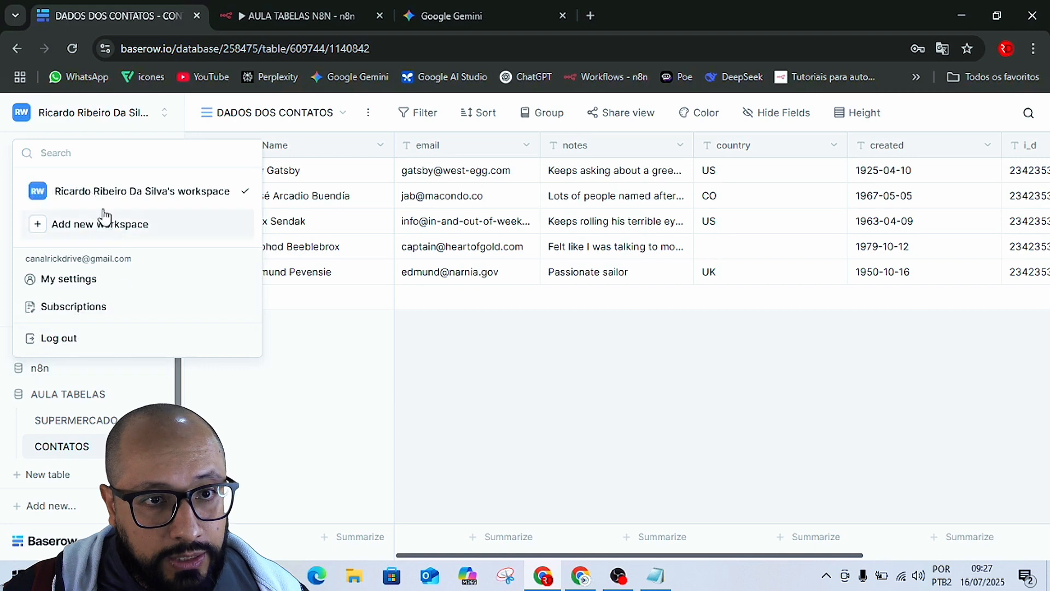
pyautogui.click(61, 282)
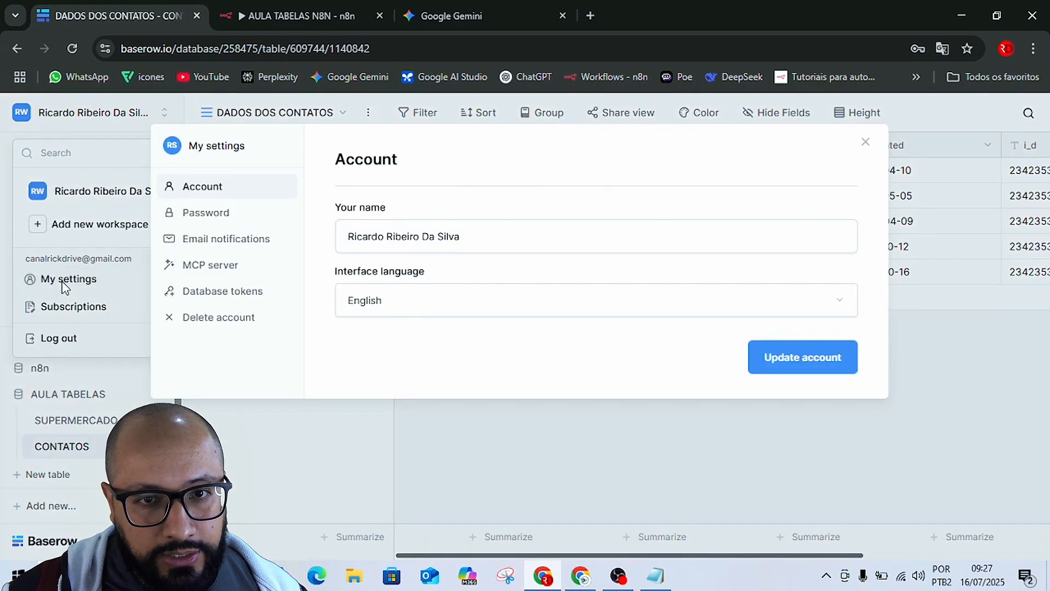
pyautogui.click(253, 300)
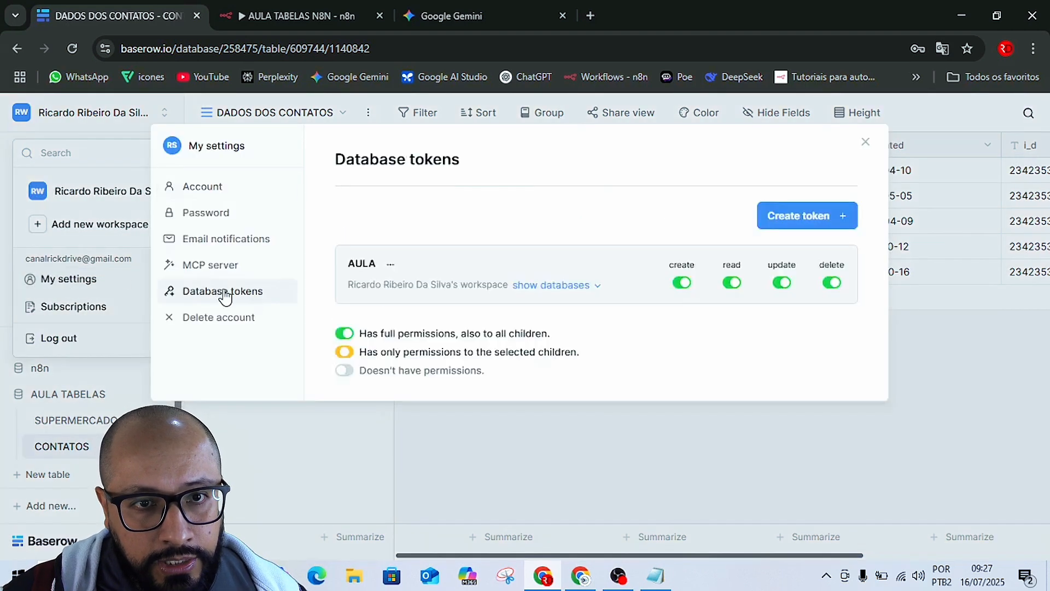
pyautogui.click(791, 214)
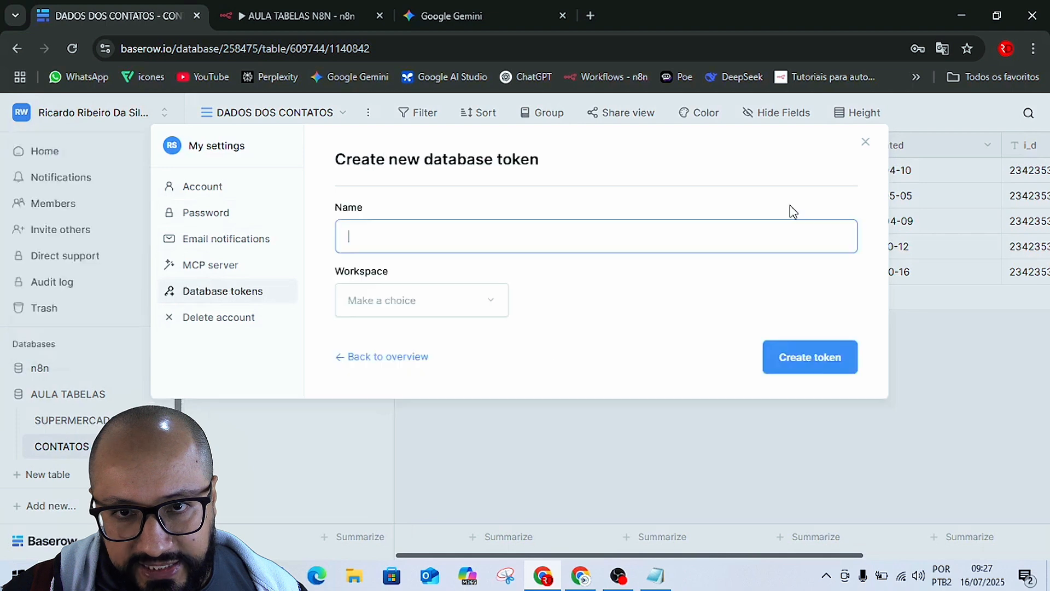
pyautogui.click(487, 301)
pyautogui.click(469, 322)
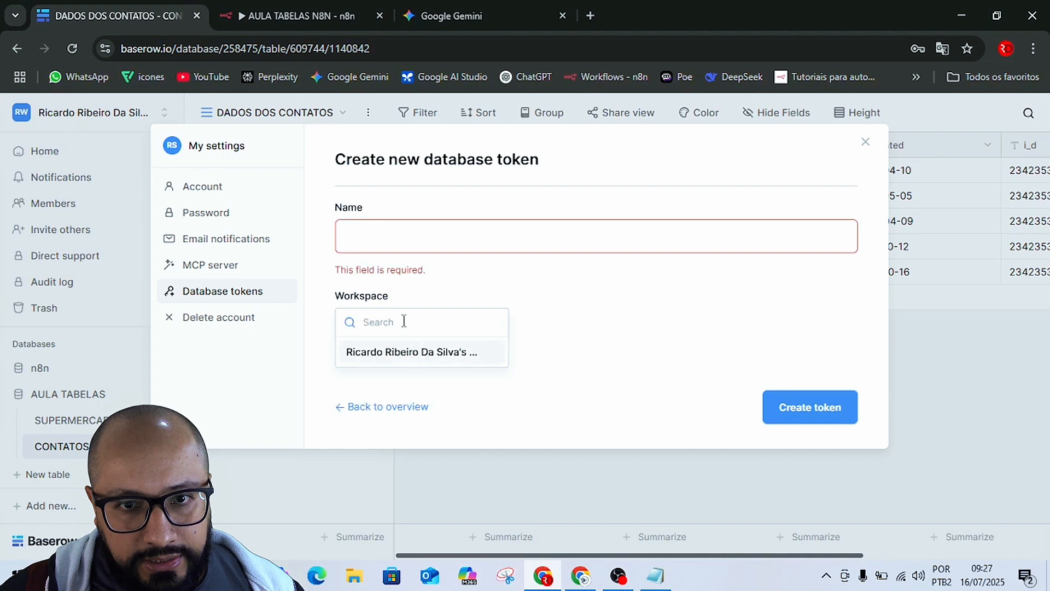
pyautogui.click(417, 351)
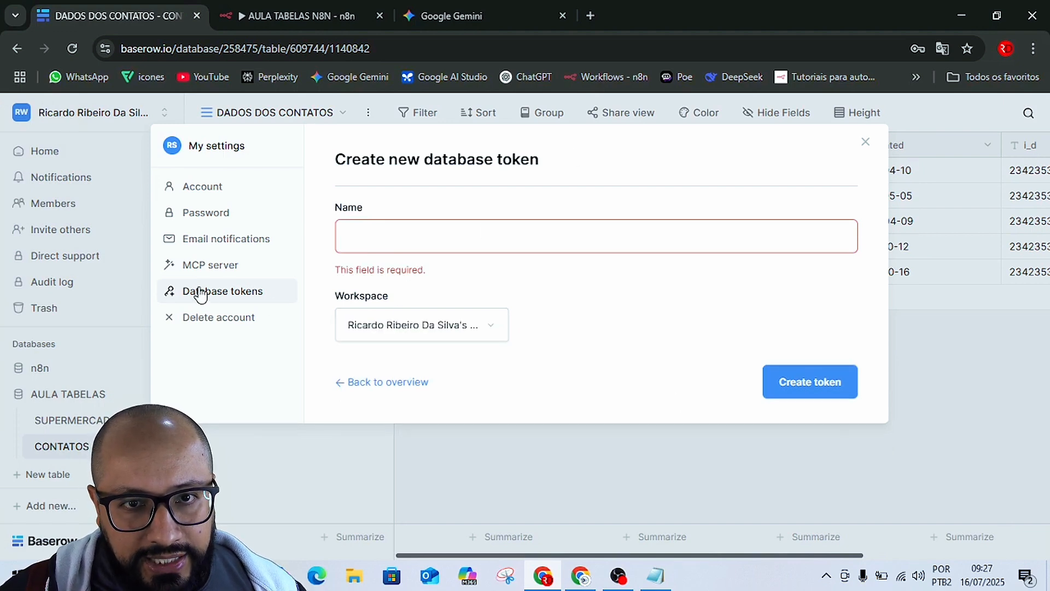
pyautogui.click(366, 382)
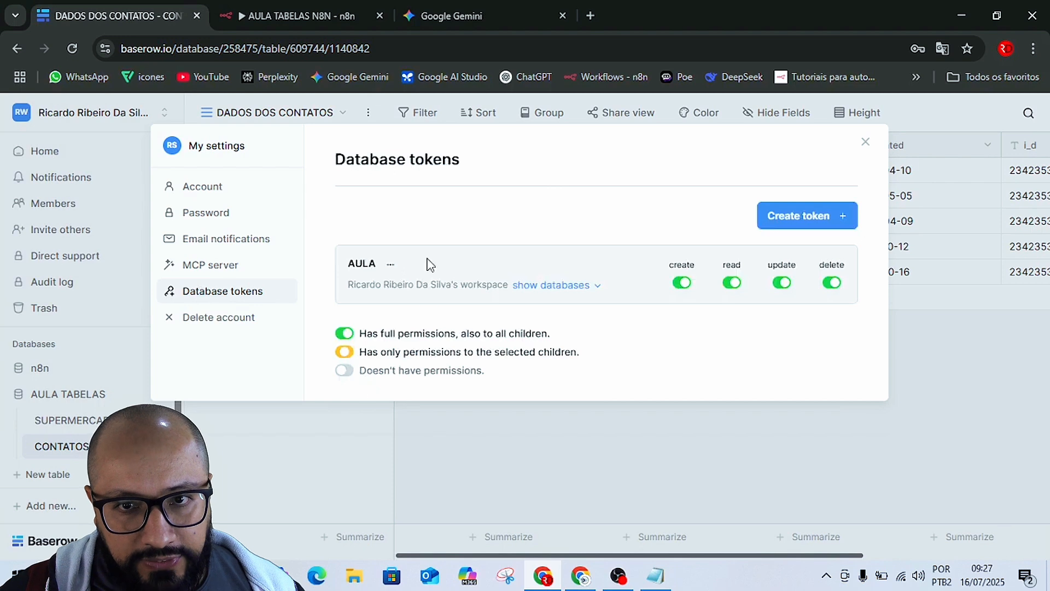
pyautogui.moveTo(356, 282); pyautogui.dragTo(504, 289)
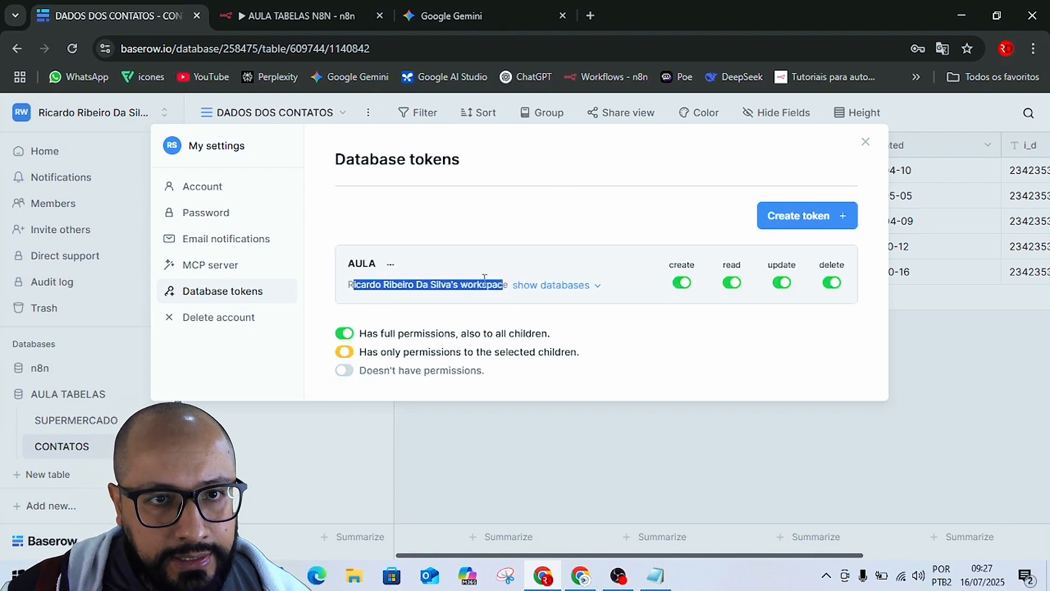
pyautogui.click(715, 461)
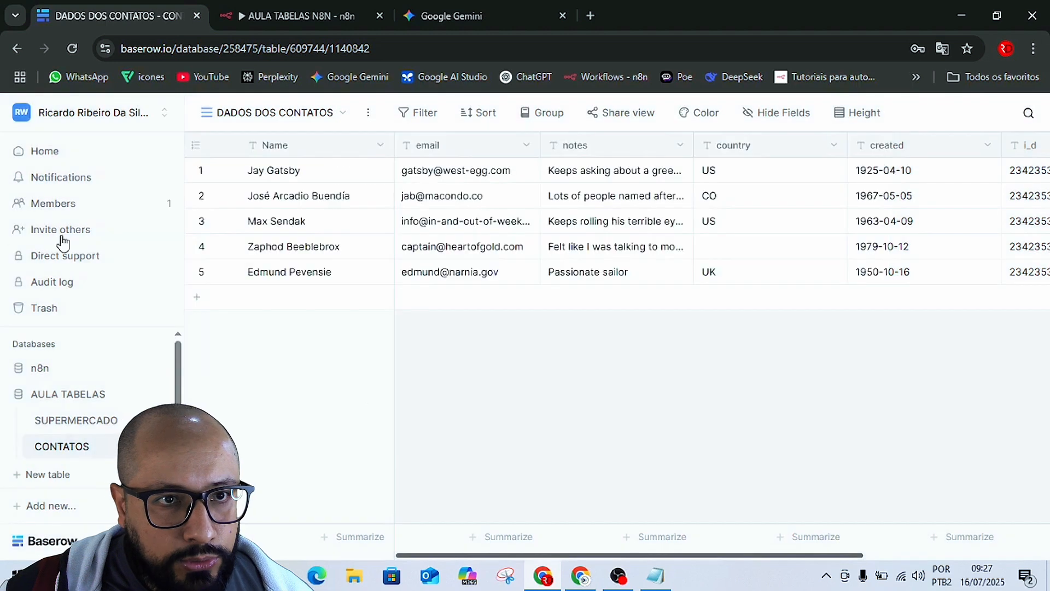
# Open Baserow's Tutorials page from the workspace home and translate it into Portuguese.
pyautogui.click(45, 153)
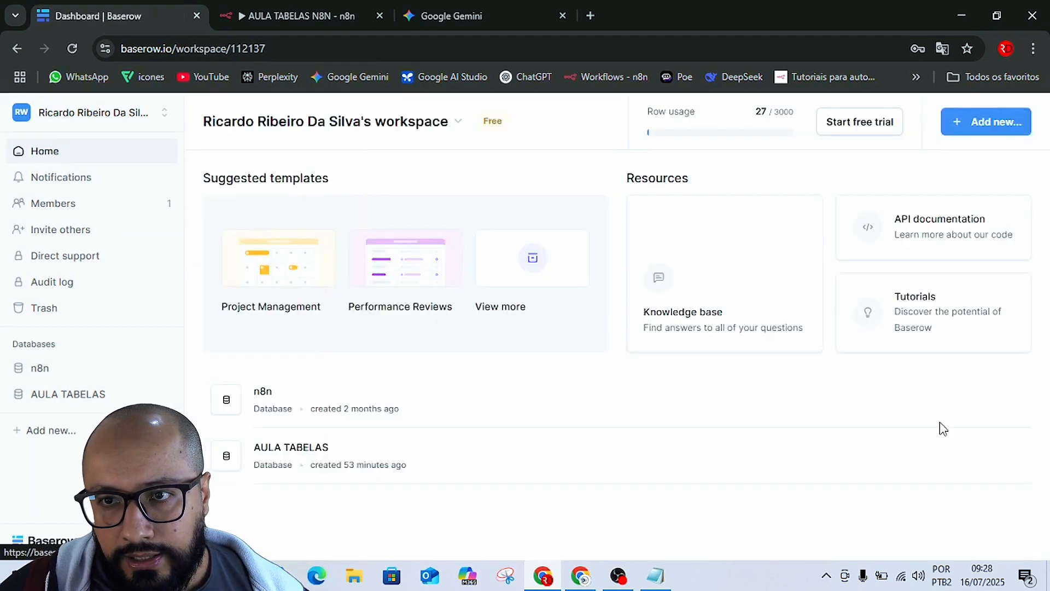
pyautogui.click(912, 226)
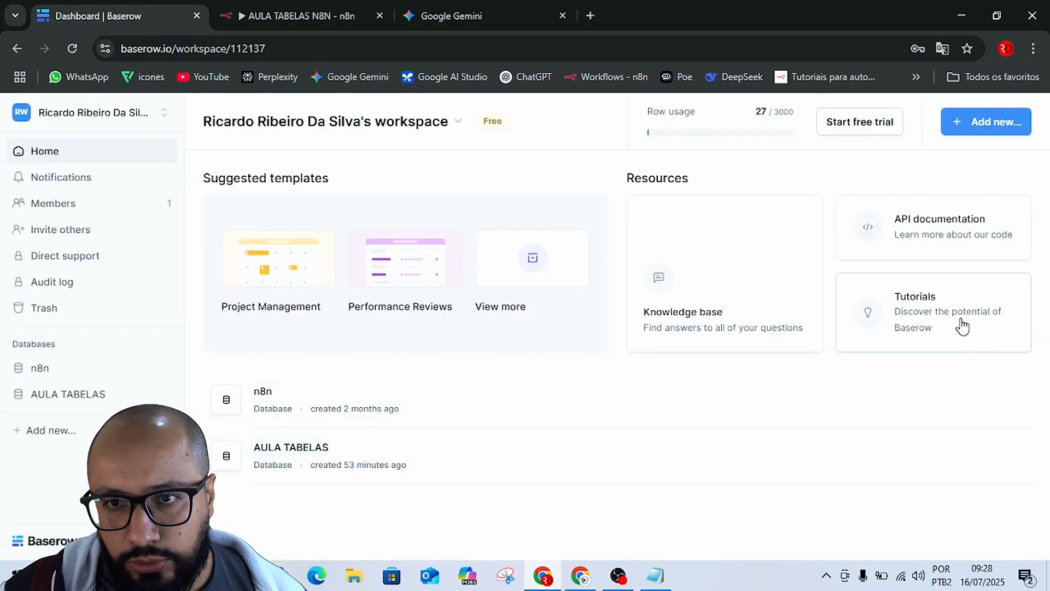
pyautogui.click(961, 325)
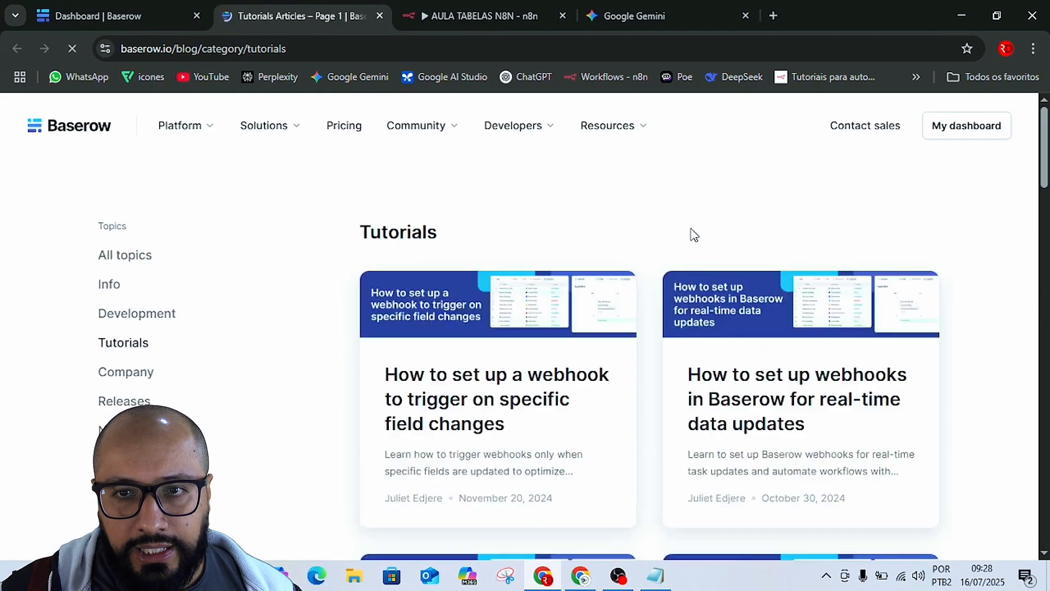
pyautogui.rightClick(696, 195)
pyautogui.click(782, 483)
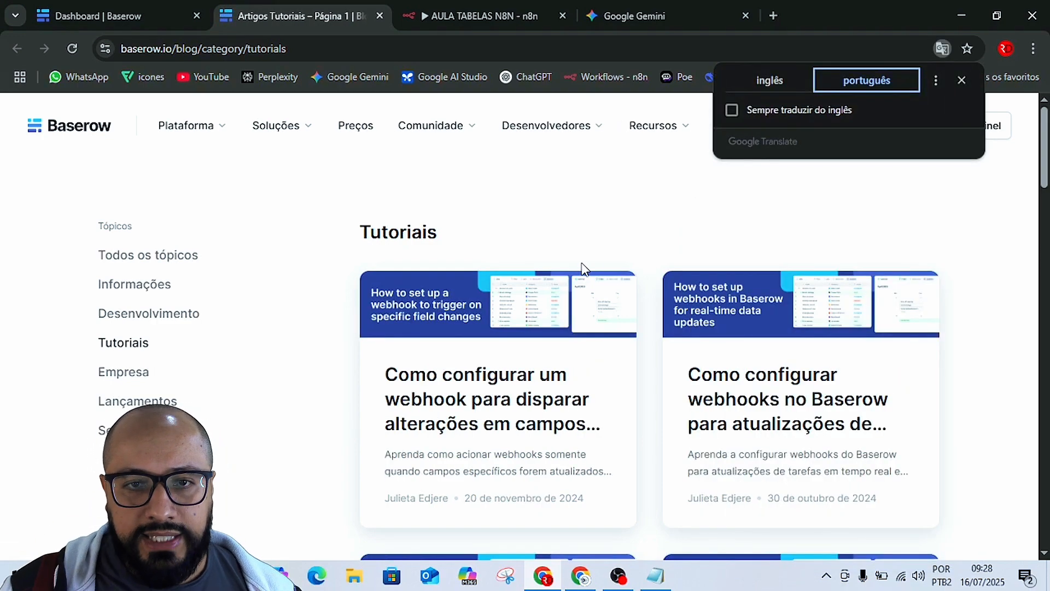
# Open the tutorial on setting up a webhook to trigger on specific field changes and read its introduction.
pyautogui.scroll(-3, 472, 268)
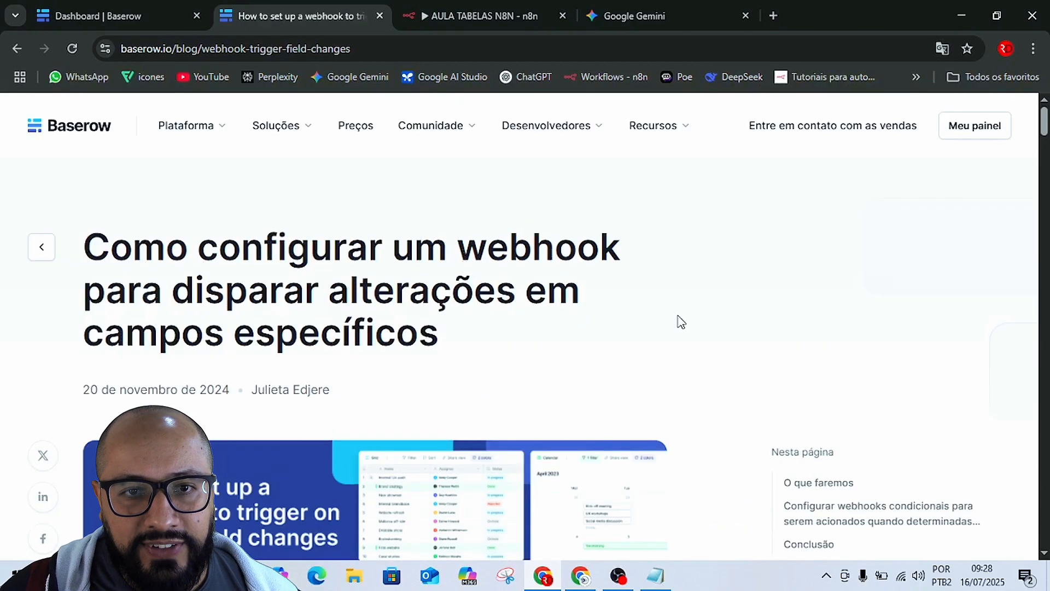
pyautogui.scroll(-10, 681, 321)
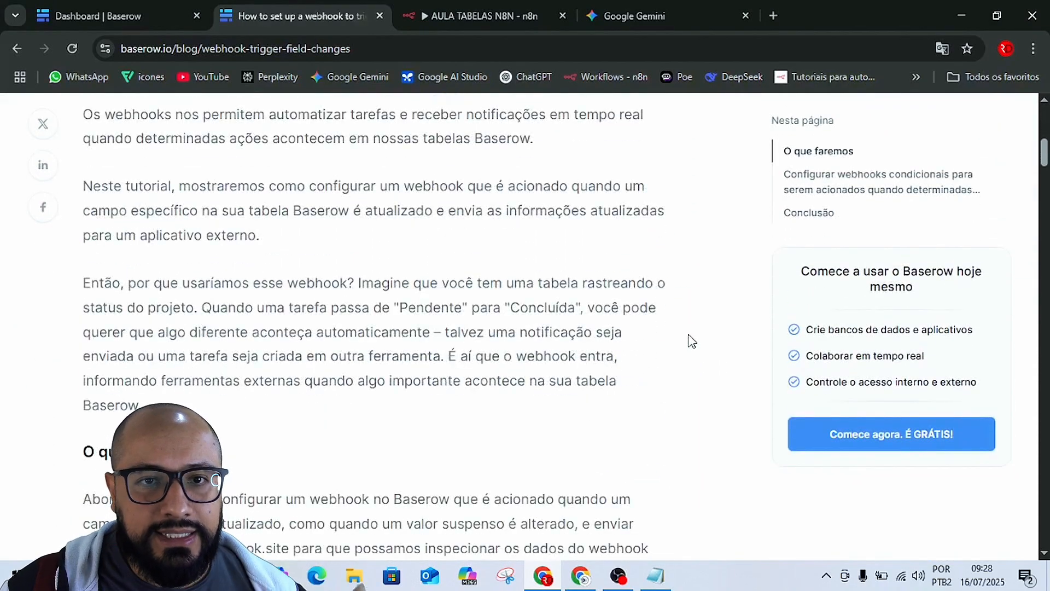
pyautogui.scroll(-10, 611, 331)
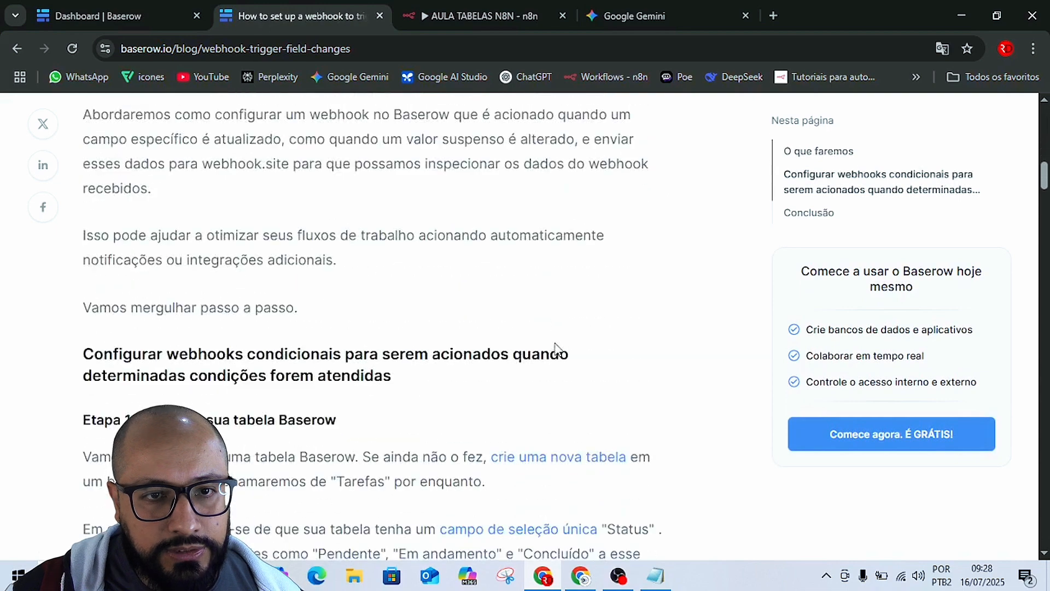
# Switch to the n8n workflow and open the Webhook node to view its test URL and parameters.
pyautogui.click(134, 8)
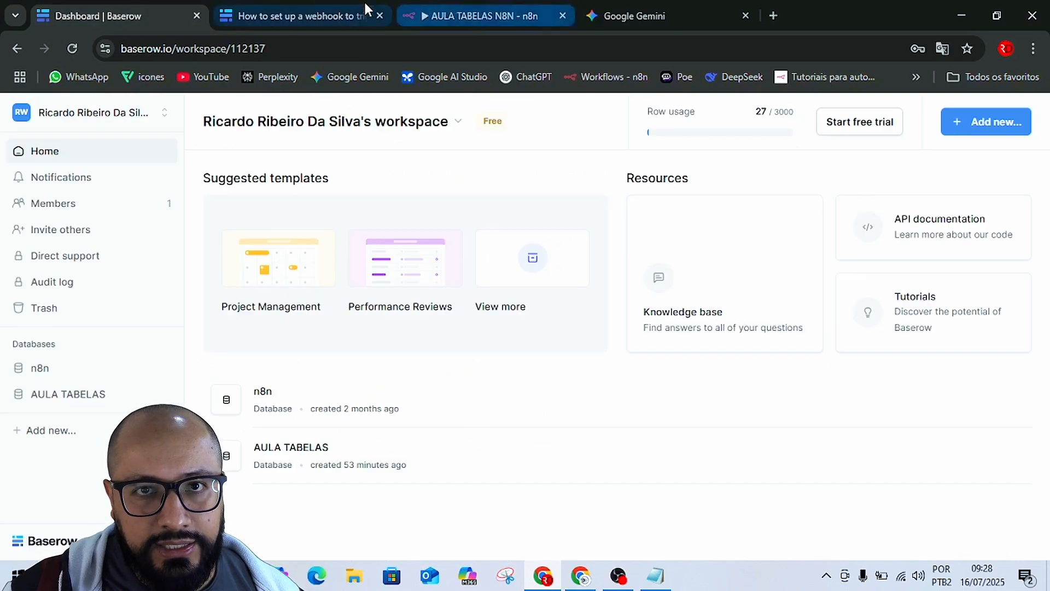
pyautogui.click(464, 14)
pyautogui.moveTo(312, 358); pyautogui.dragTo(510, 475)
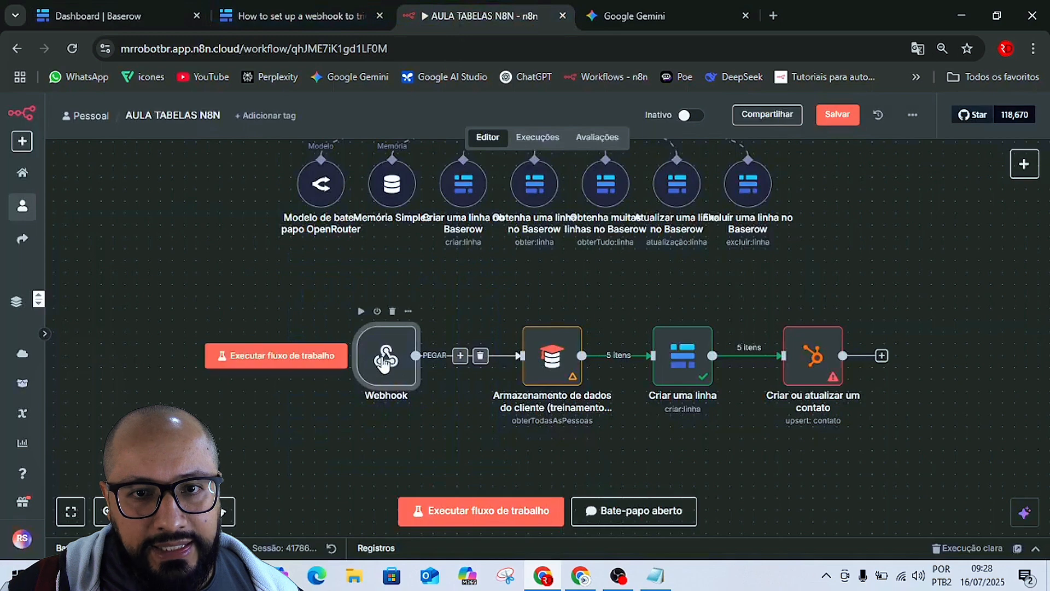
pyautogui.doubleClick(386, 361)
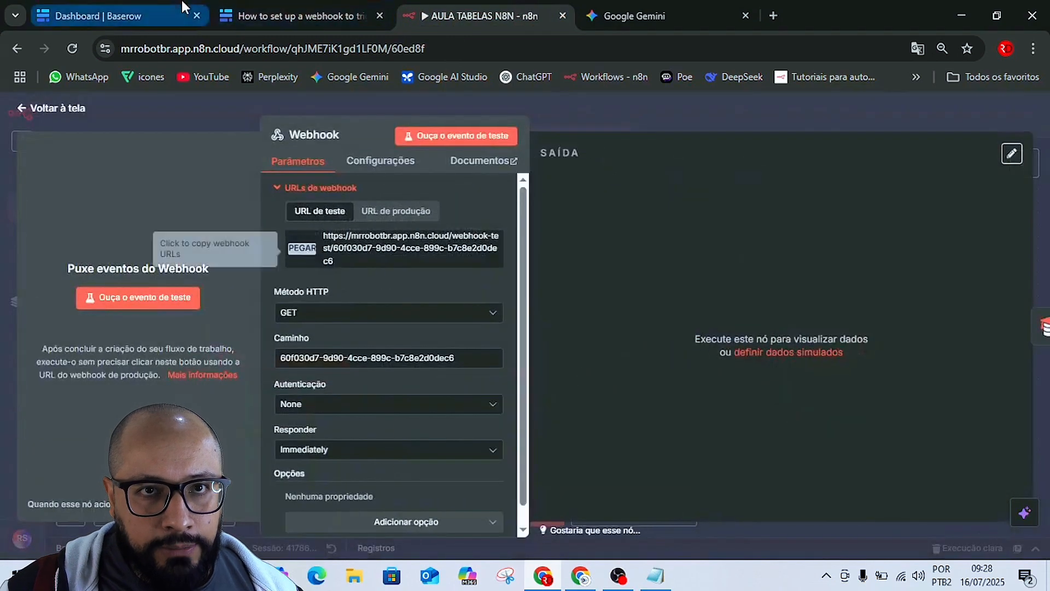
# Return to the webhook tutorial, read how to create a Baserow webhook and select its events, and switch back to the Baserow dashboard.
pyautogui.click(281, 3)
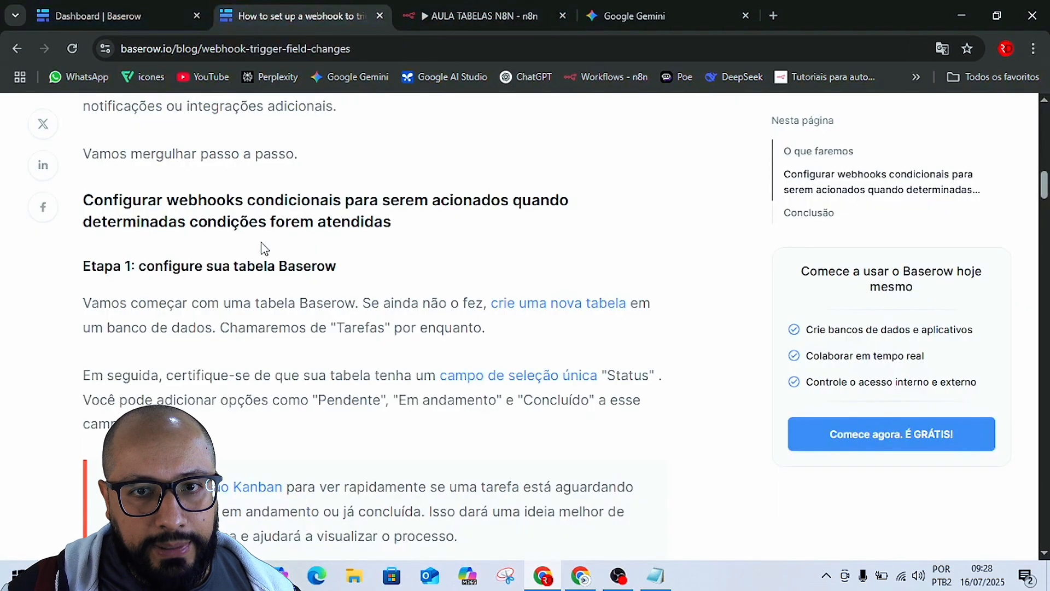
pyautogui.scroll(-9, 265, 248)
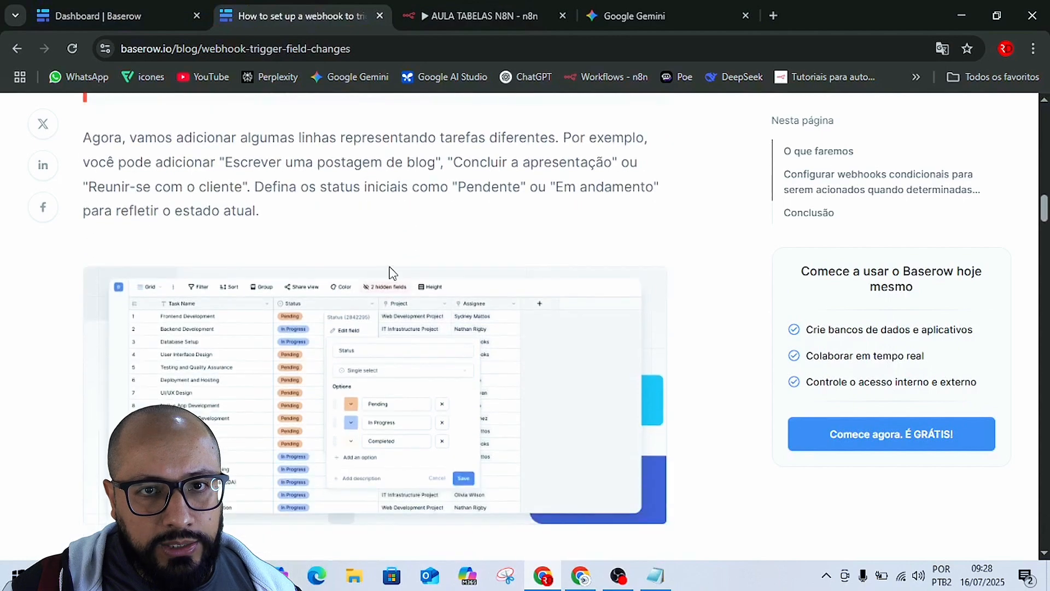
pyautogui.scroll(-14, 393, 272)
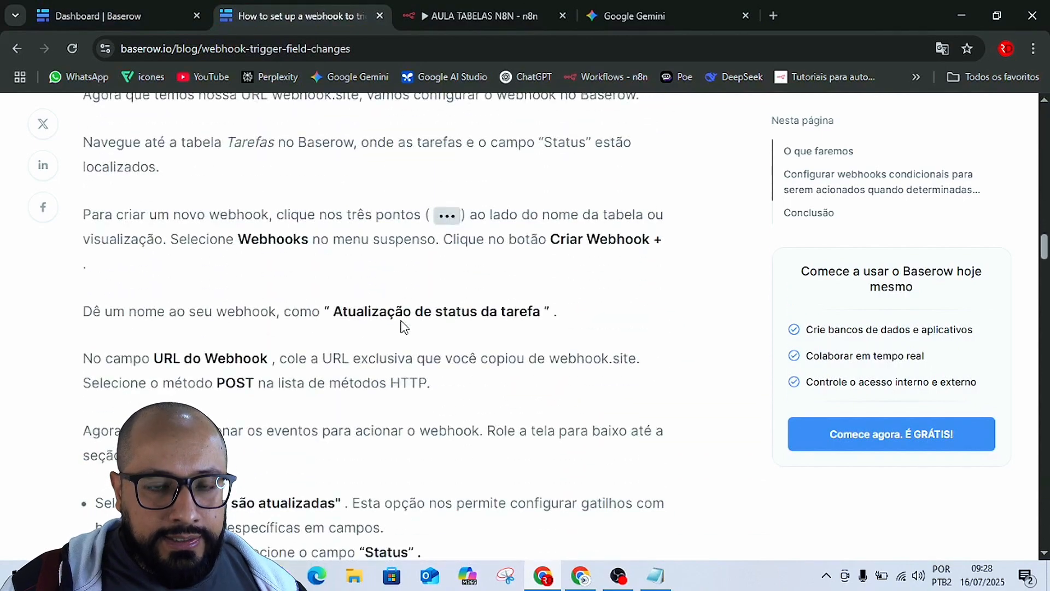
pyautogui.scroll(-4, 404, 328)
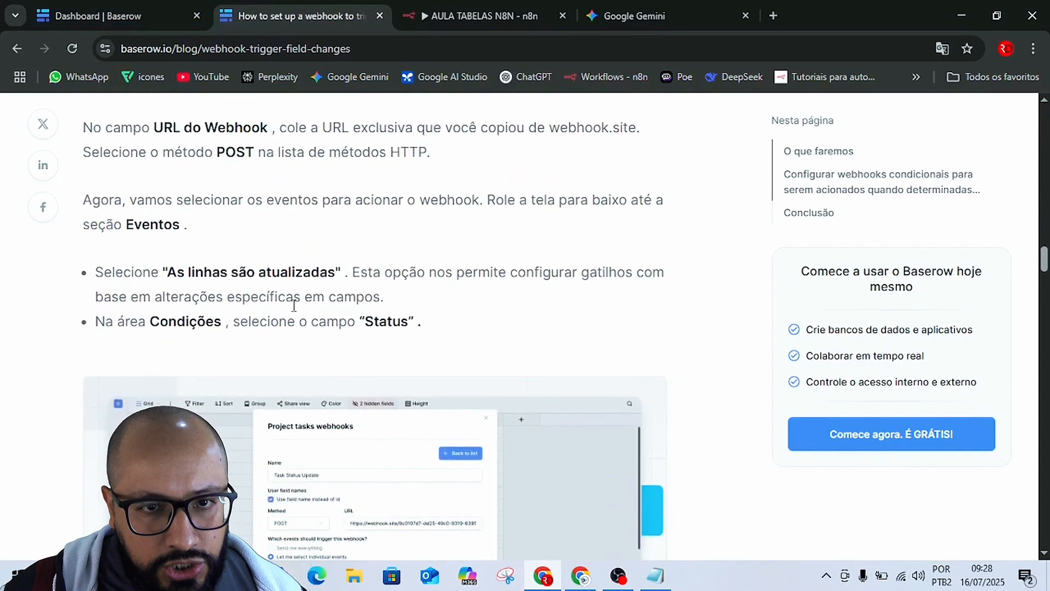
pyautogui.scroll(-1, 386, 341)
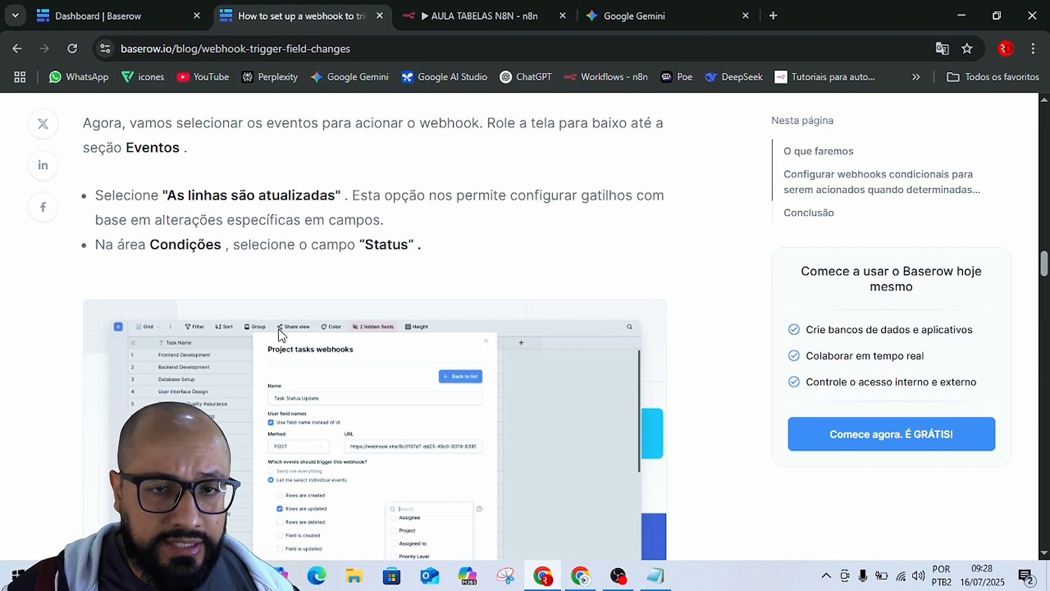
pyautogui.scroll(4, 356, 328)
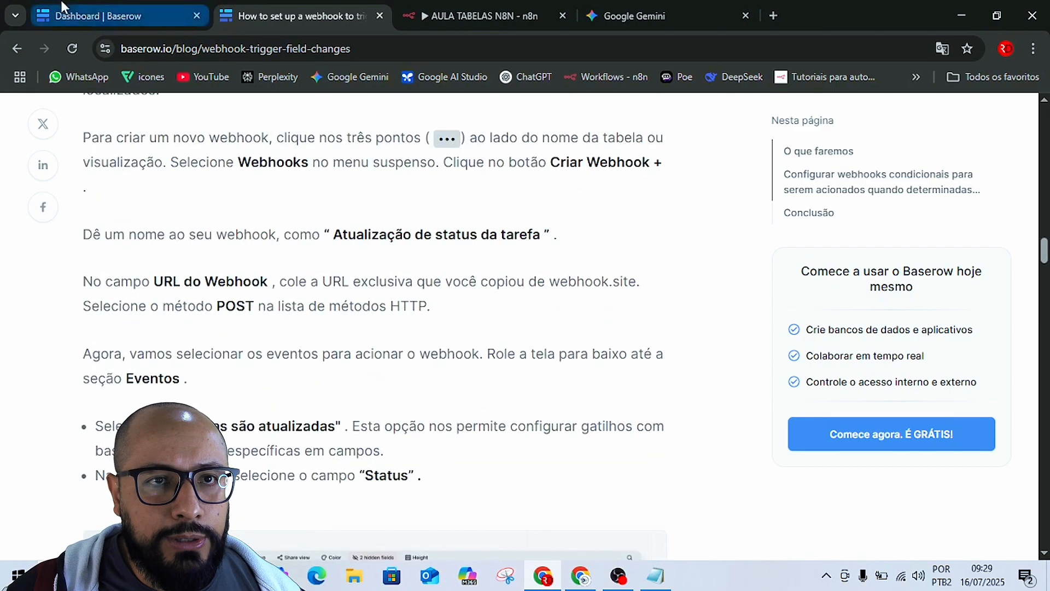
pyautogui.scroll(15, 427, 432)
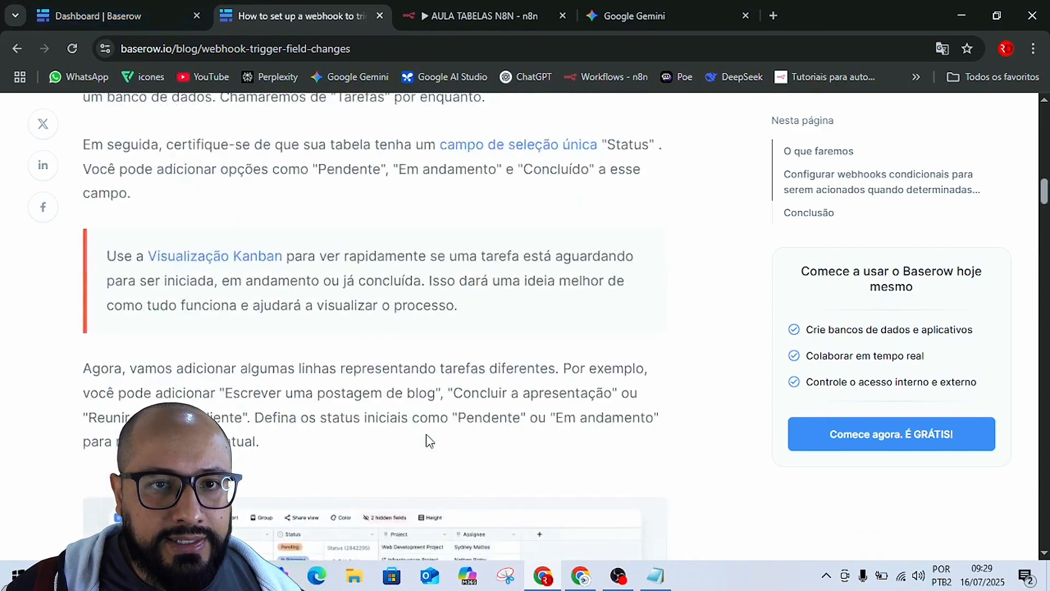
pyautogui.scroll(5, 425, 434)
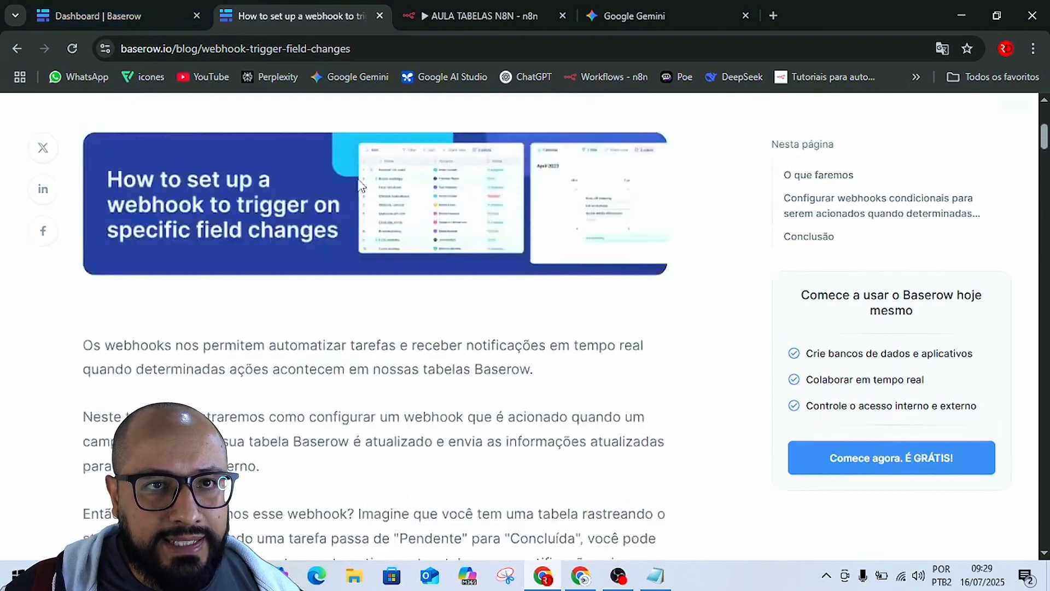
pyautogui.click(109, 16)
pyautogui.click(252, 15)
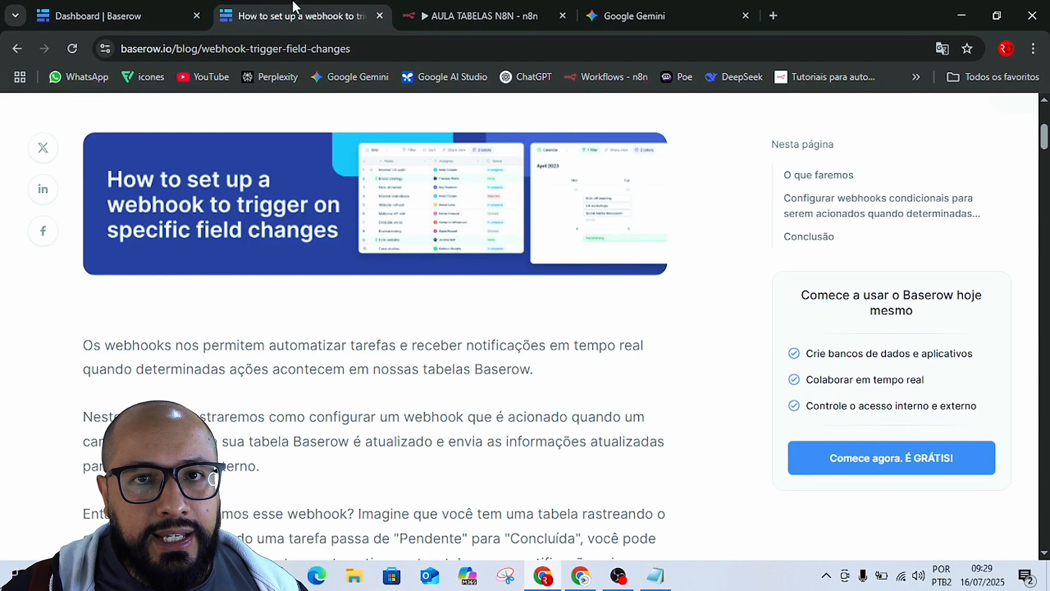
pyautogui.click(101, 13)
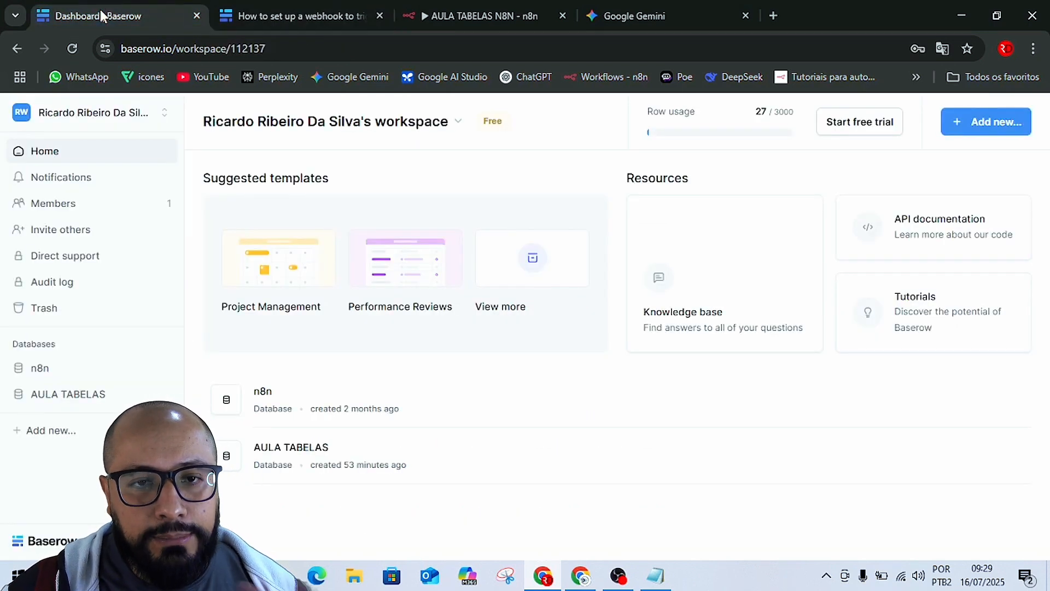
# Check the Webhook node's settings against the webhook tutorial, then return to the AULA TABELAS N8N workflow and close the node.
pyautogui.click(464, 11)
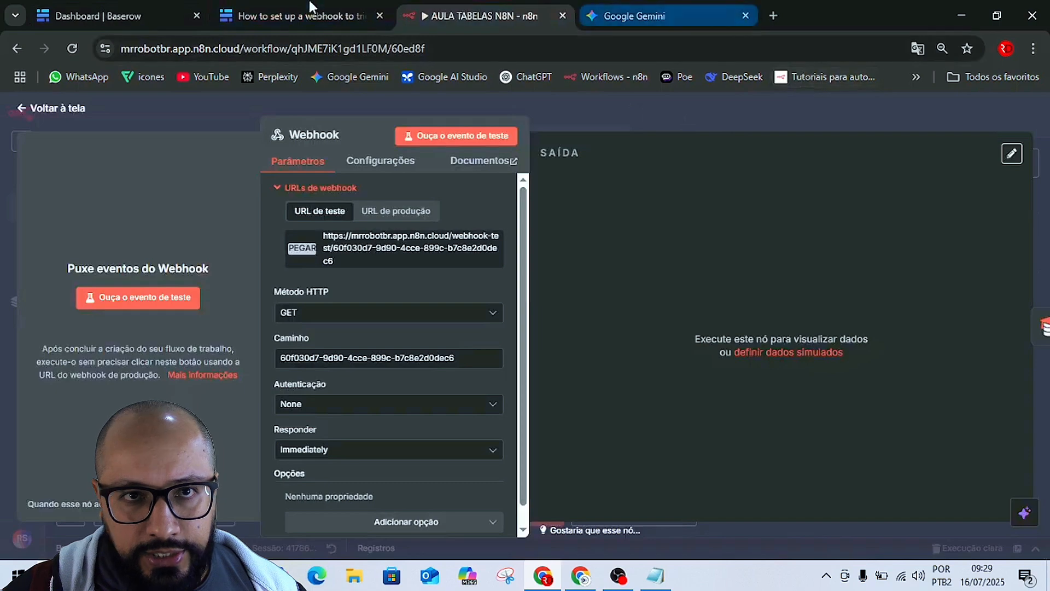
pyautogui.click(273, 15)
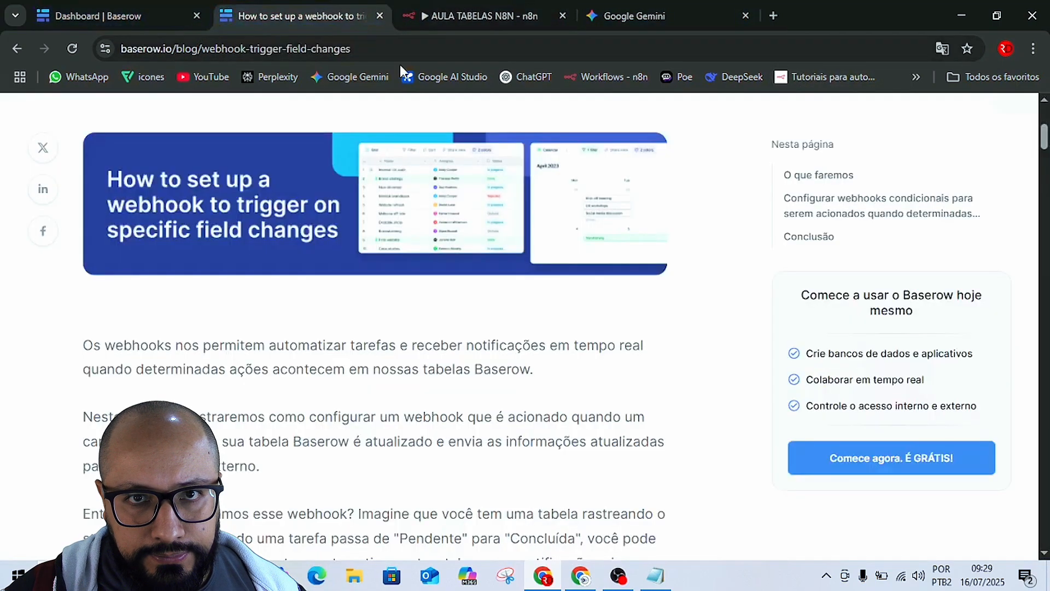
pyautogui.click(480, 16)
pyautogui.click(595, 113)
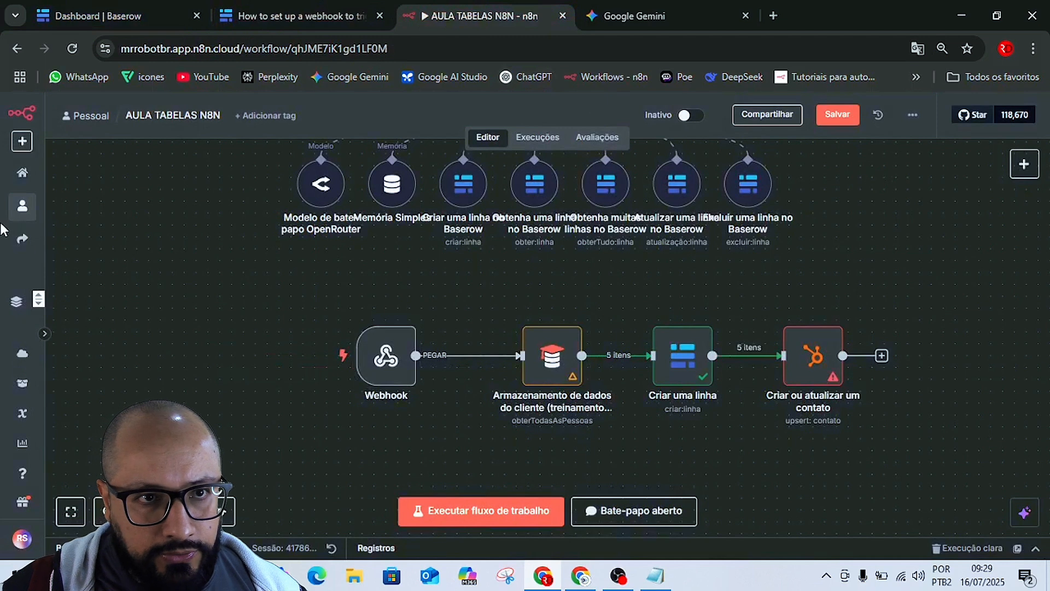
# Open the n8n workflow overview in a separate tab, open the AGENTE PLANILHA BASEROW workflow and review its agent, trigger and row nodes.
pyautogui.rightClick(19, 186)
pyautogui.click(77, 197)
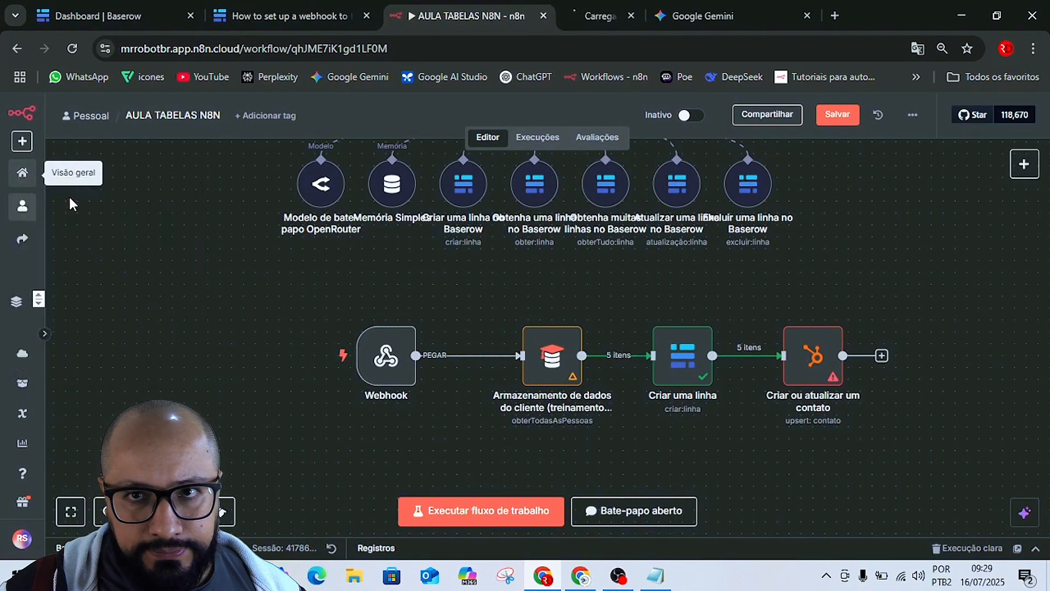
pyautogui.click(595, 18)
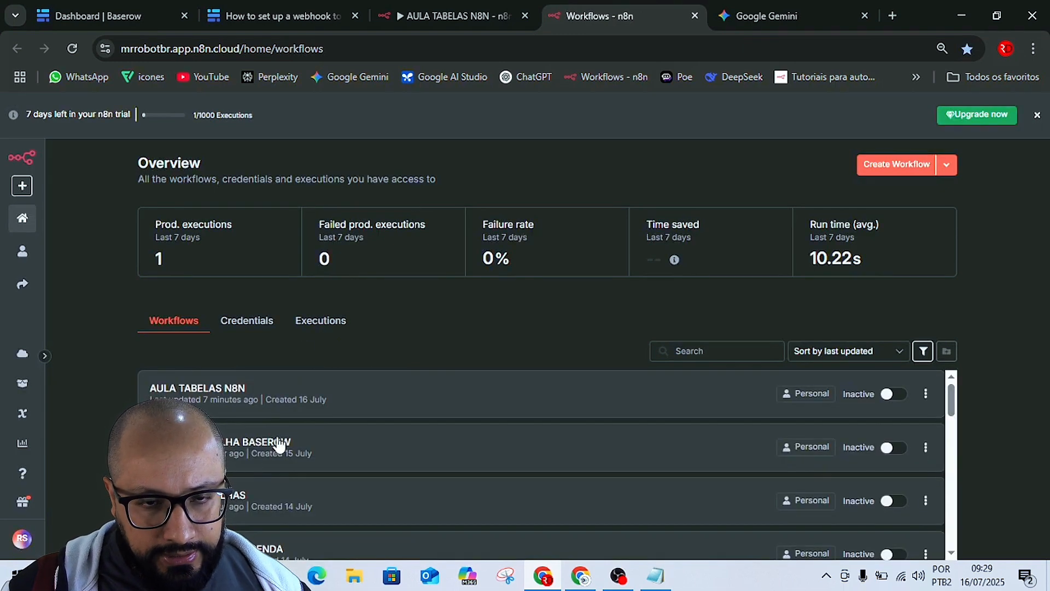
pyautogui.click(279, 443)
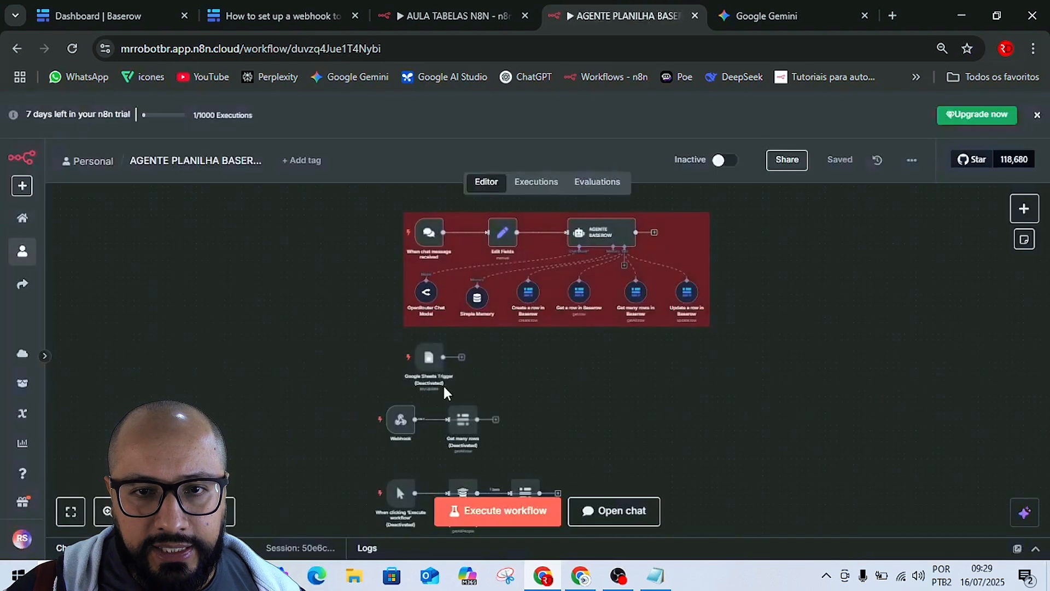
pyautogui.scroll(-5, 632, 401)
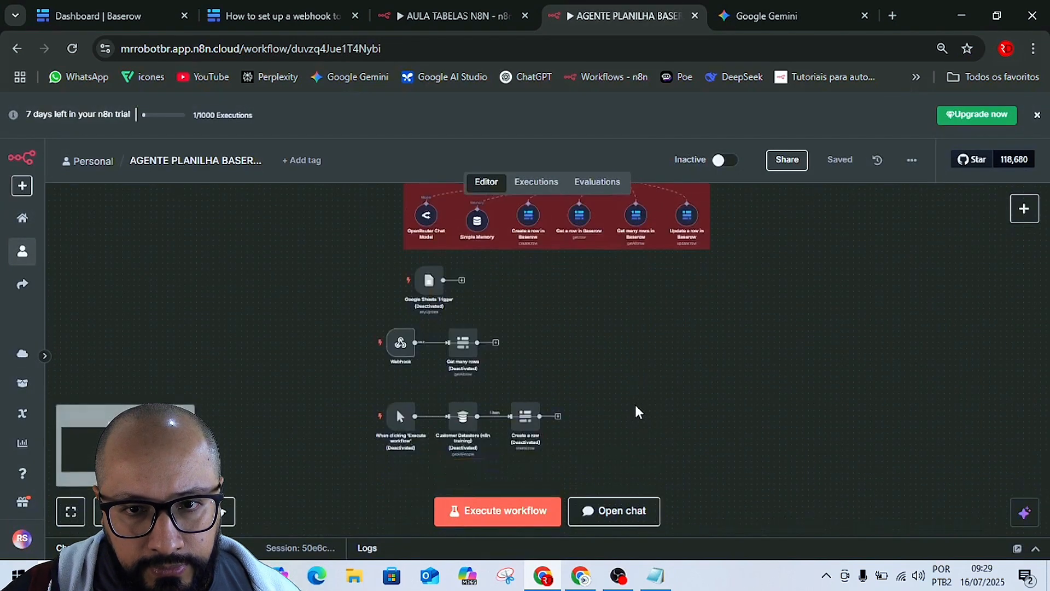
pyautogui.scroll(3, 623, 407)
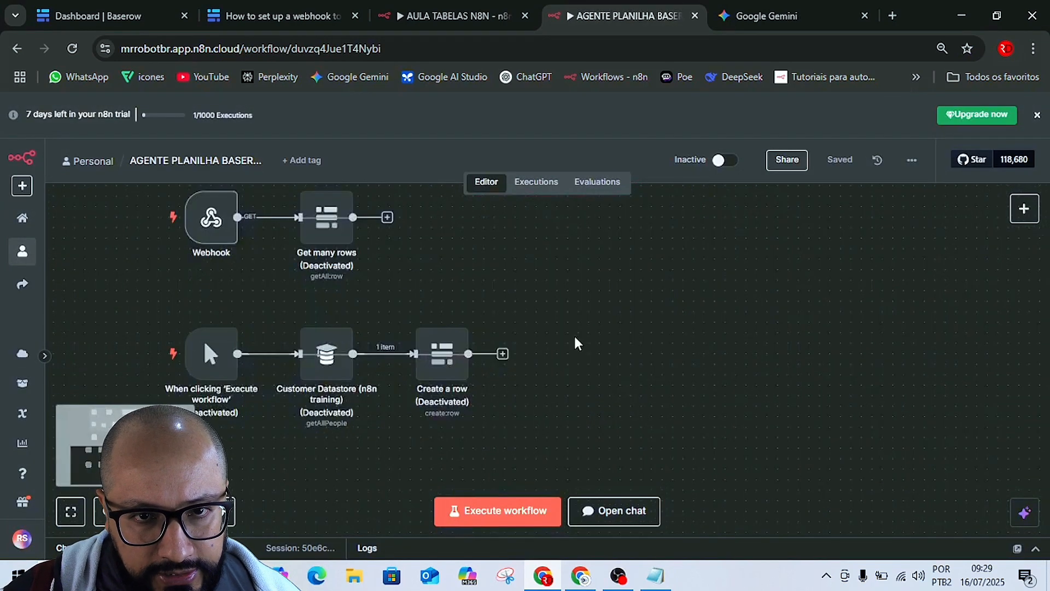
pyautogui.moveTo(574, 345); pyautogui.dragTo(680, 489)
pyautogui.moveTo(671, 372); pyautogui.dragTo(671, 437)
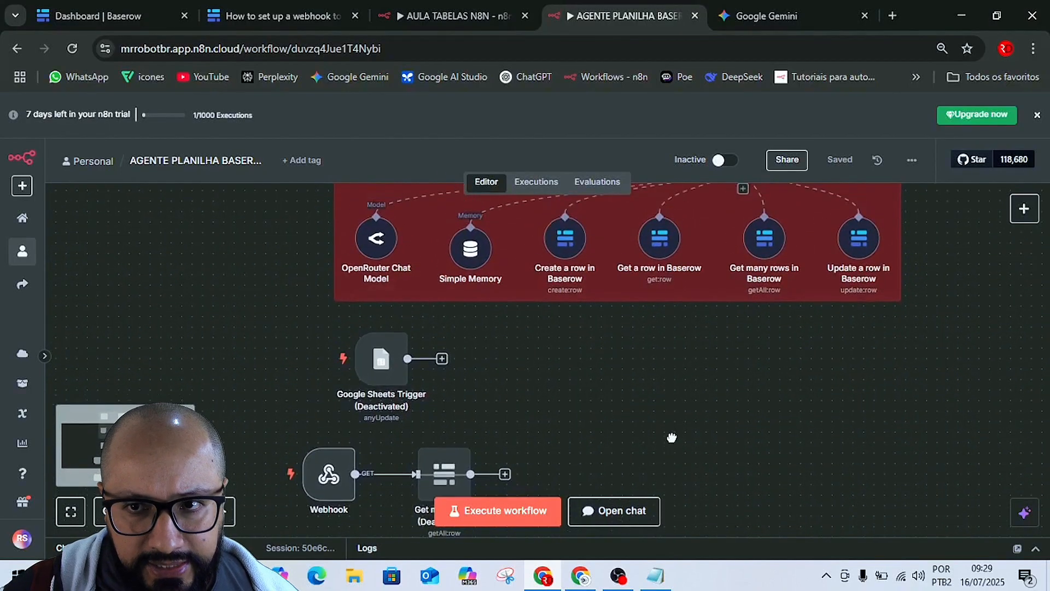
pyautogui.scroll(4, 766, 380)
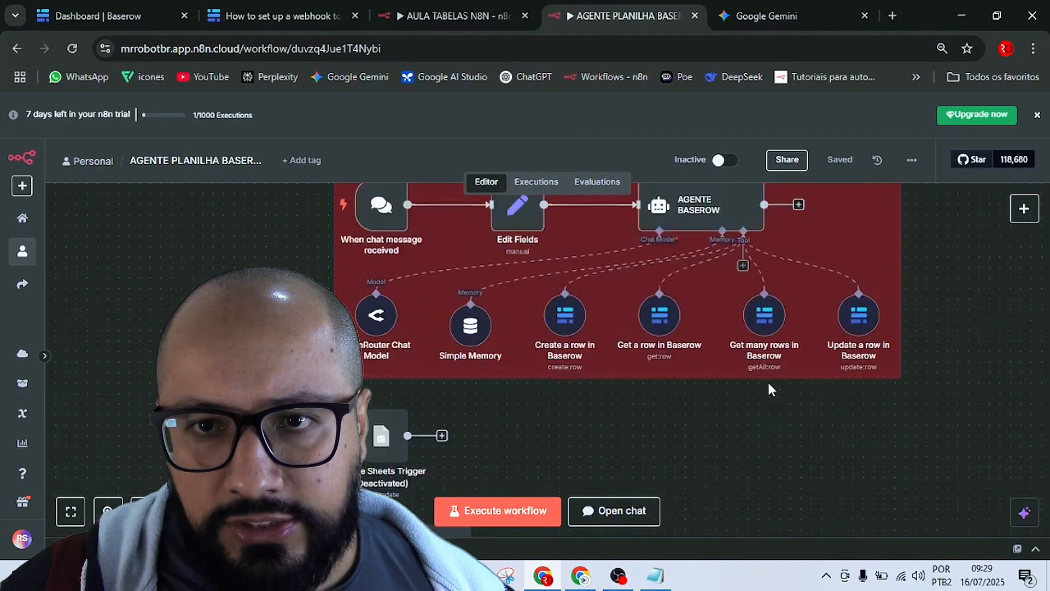
# Return to the AULA TABELAS N8N workflow, bring the AGENTE BASEROW agent and its tools into view, and save the workflow.
pyautogui.click(432, 9)
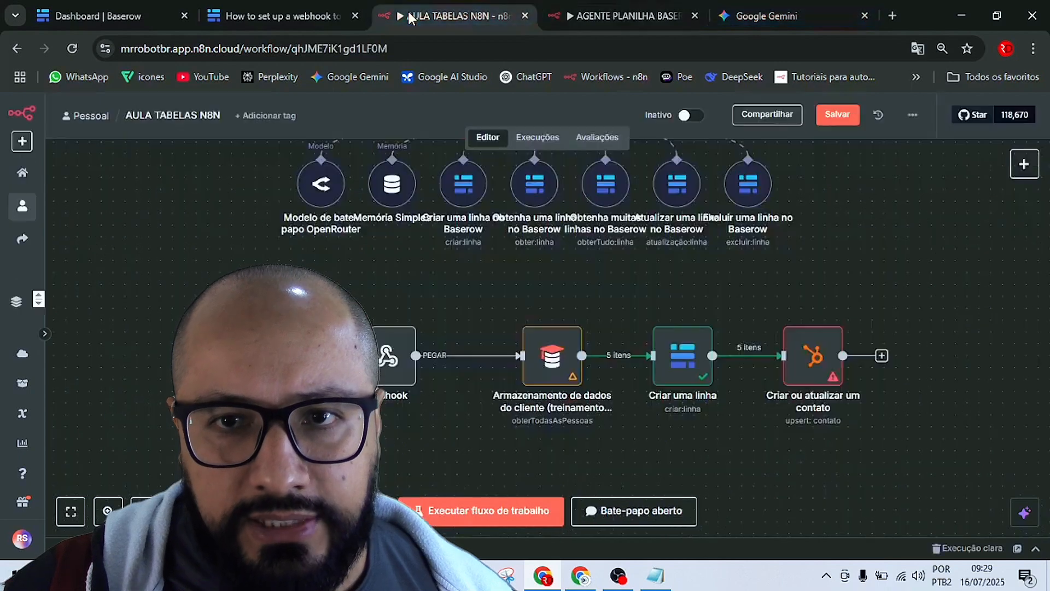
pyautogui.scroll(5, 926, 366)
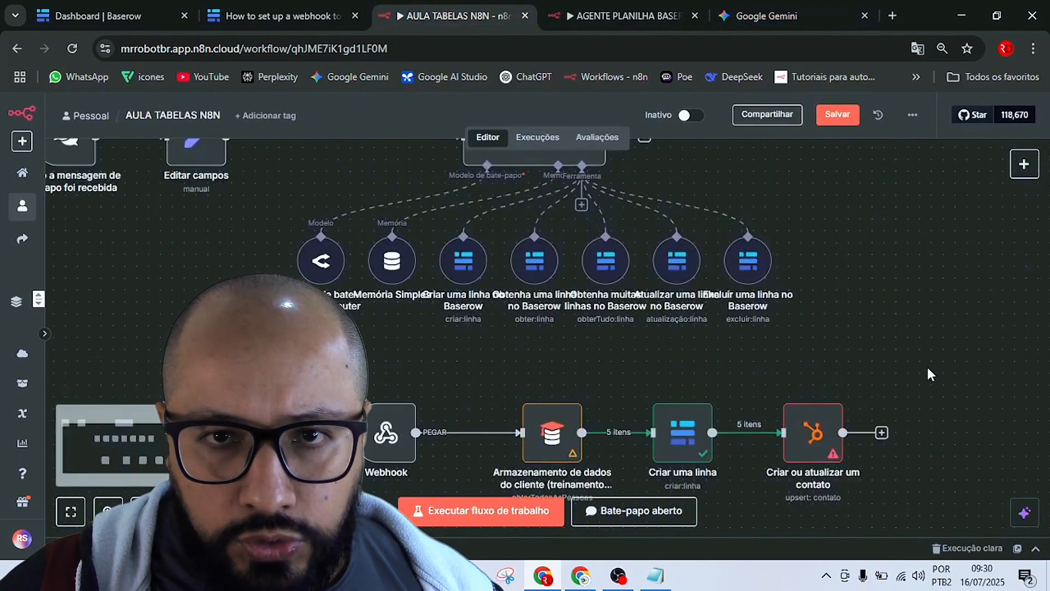
pyautogui.hscroll(-4, 837, 403)
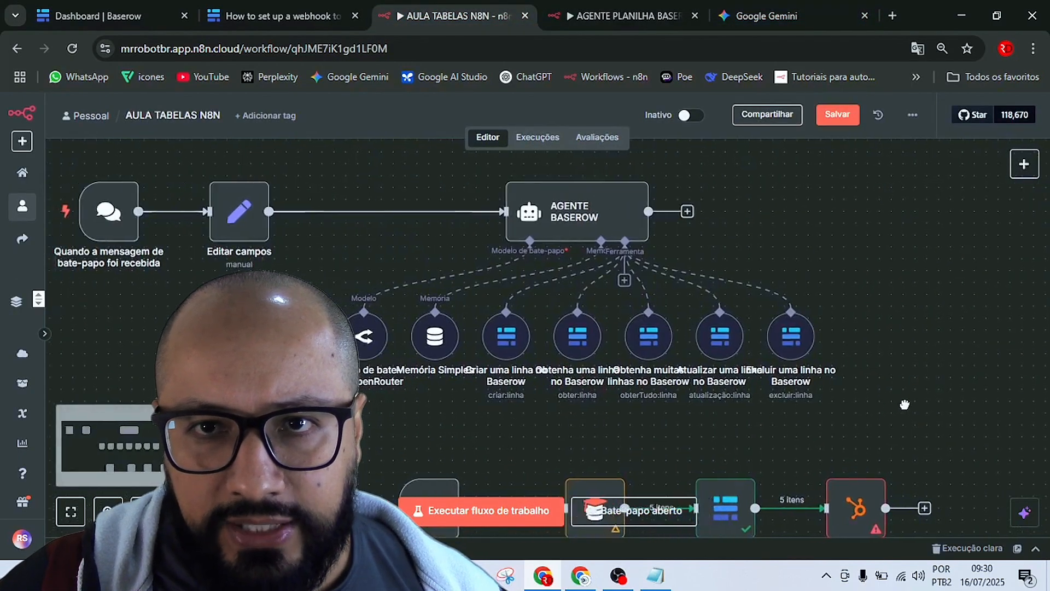
pyautogui.click(843, 123)
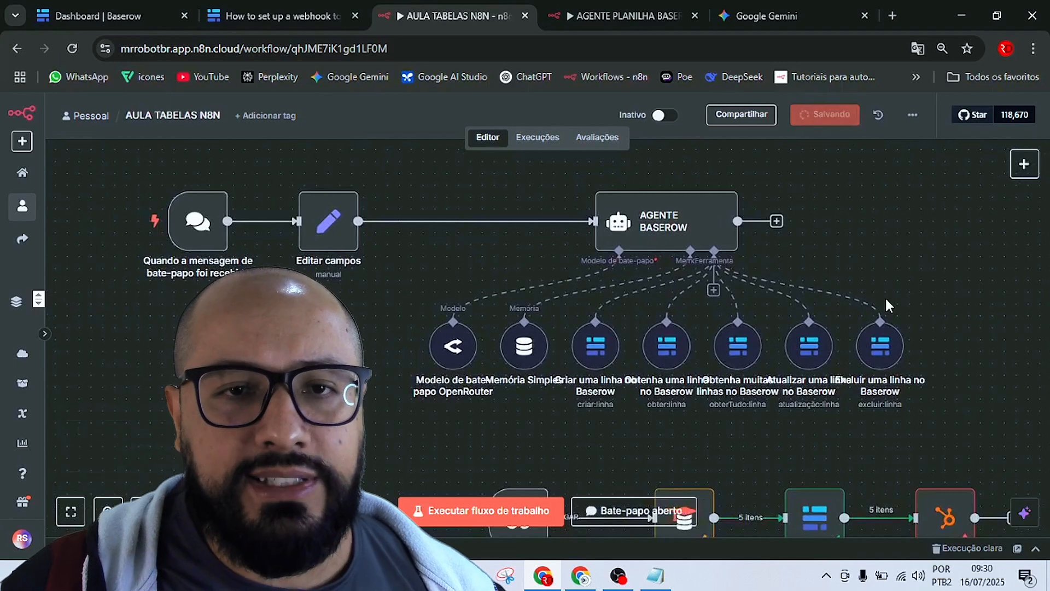